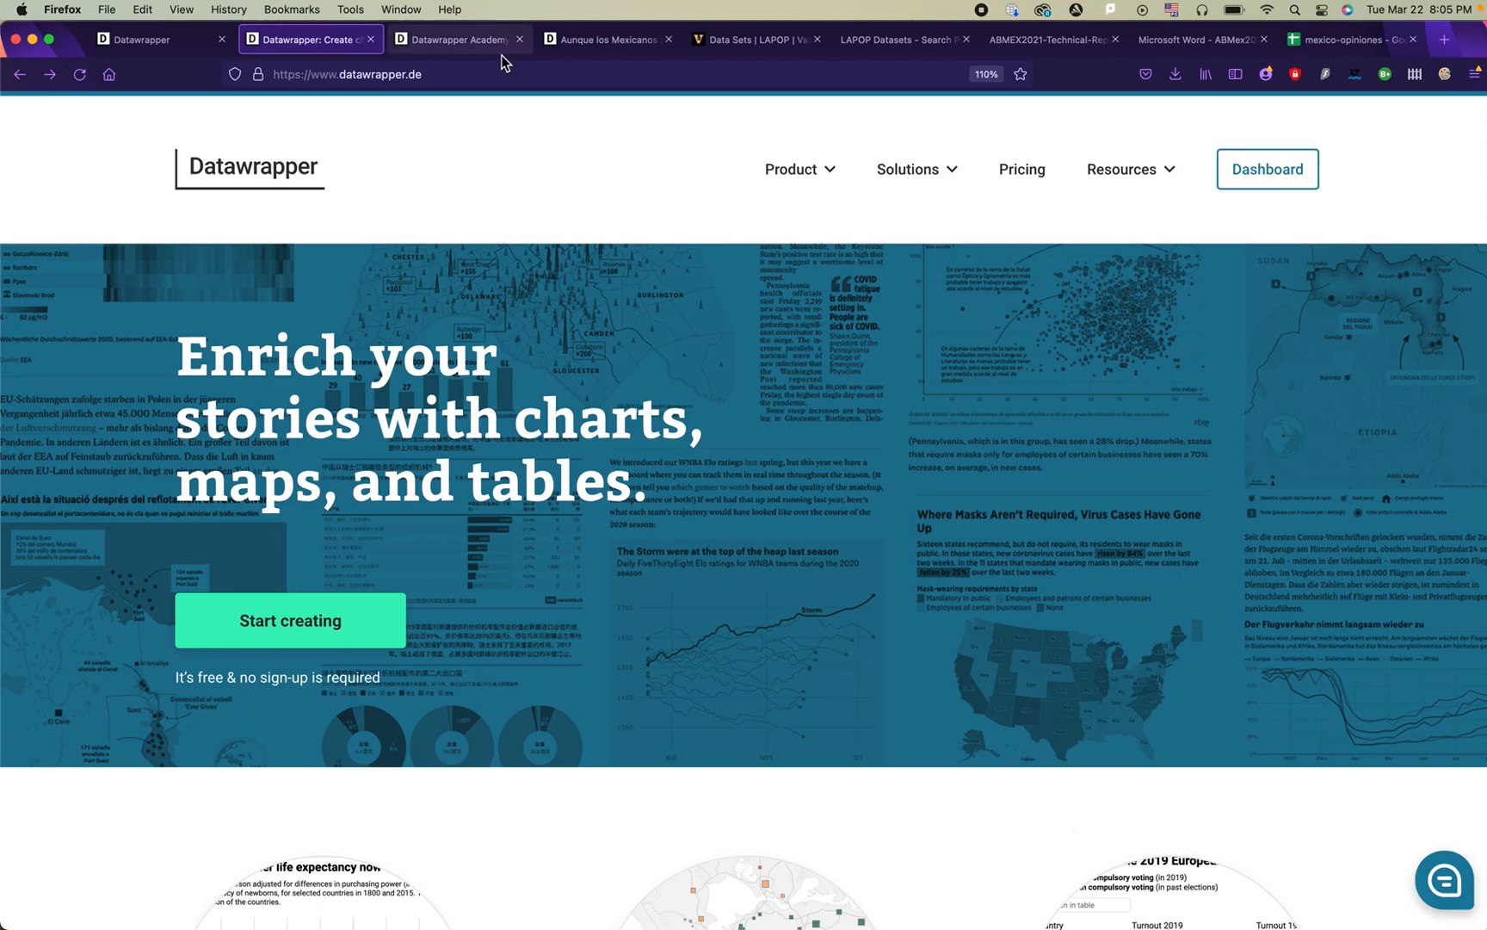
# Step: Browse the Datawrapper Academy topics, then view the example chart "Aunque los Mexicanos sienten respeto por las instituciones políticas"
pyautogui.click(474, 52)
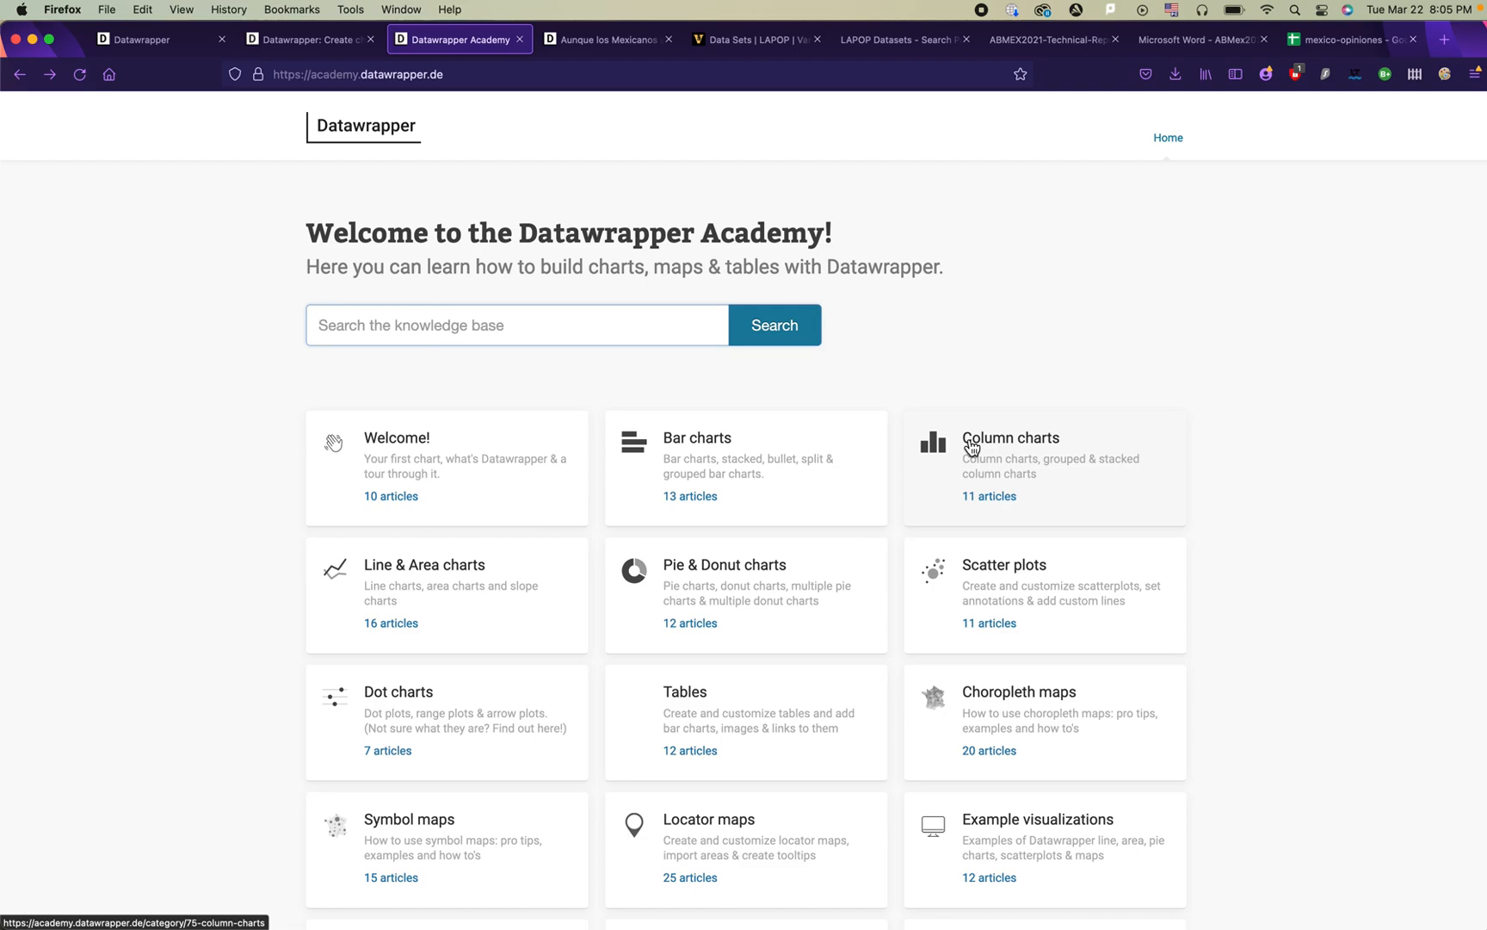
pyautogui.scroll(-5, 1363, 462)
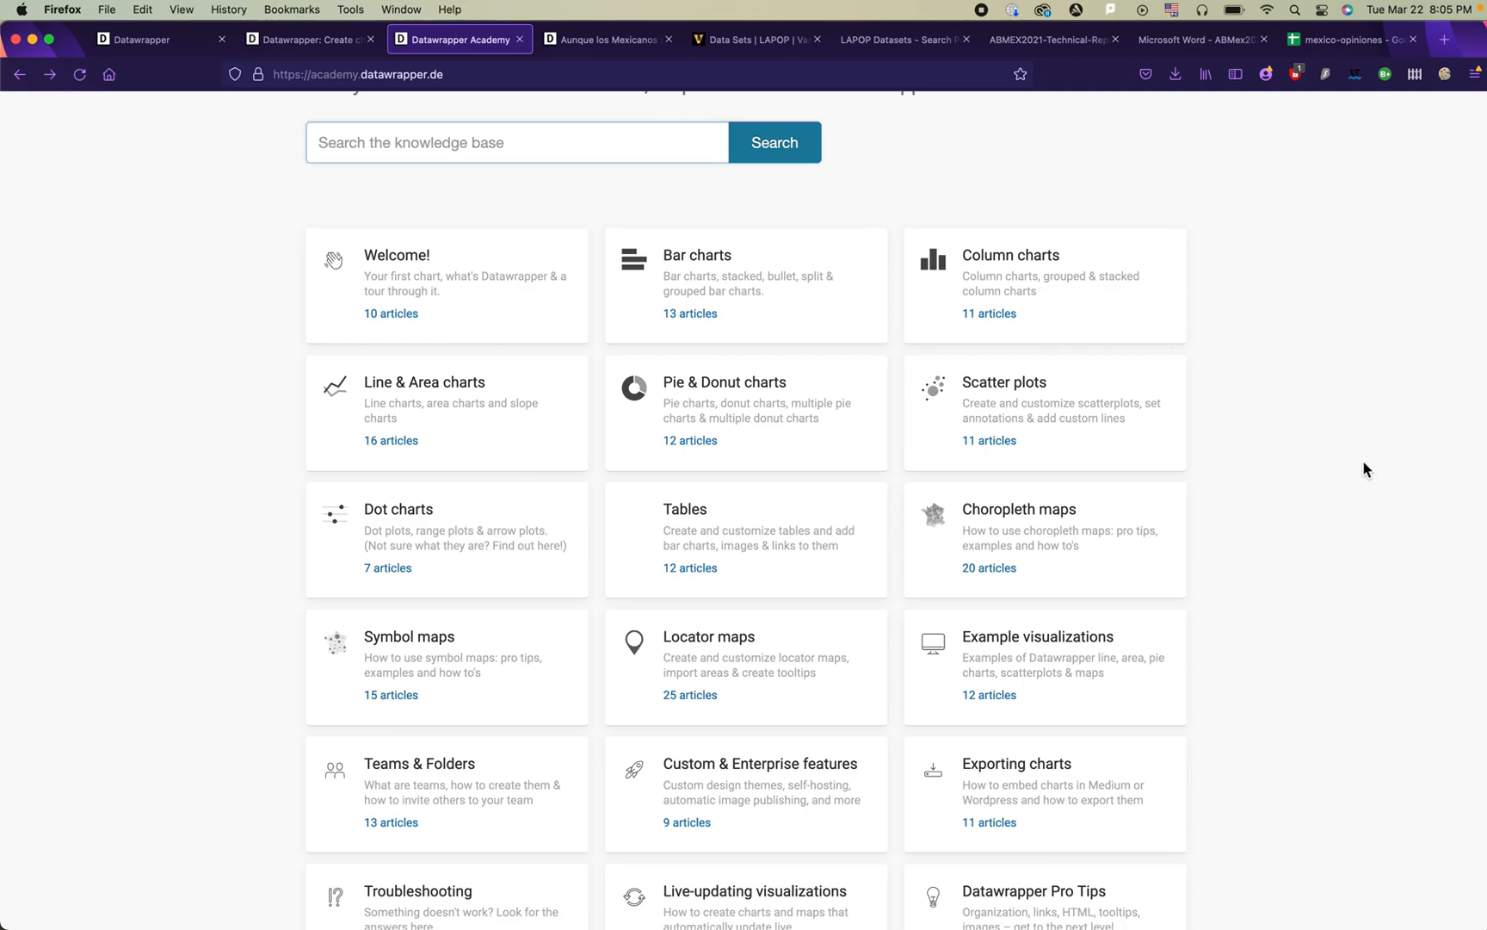
pyautogui.scroll(-2, 1364, 462)
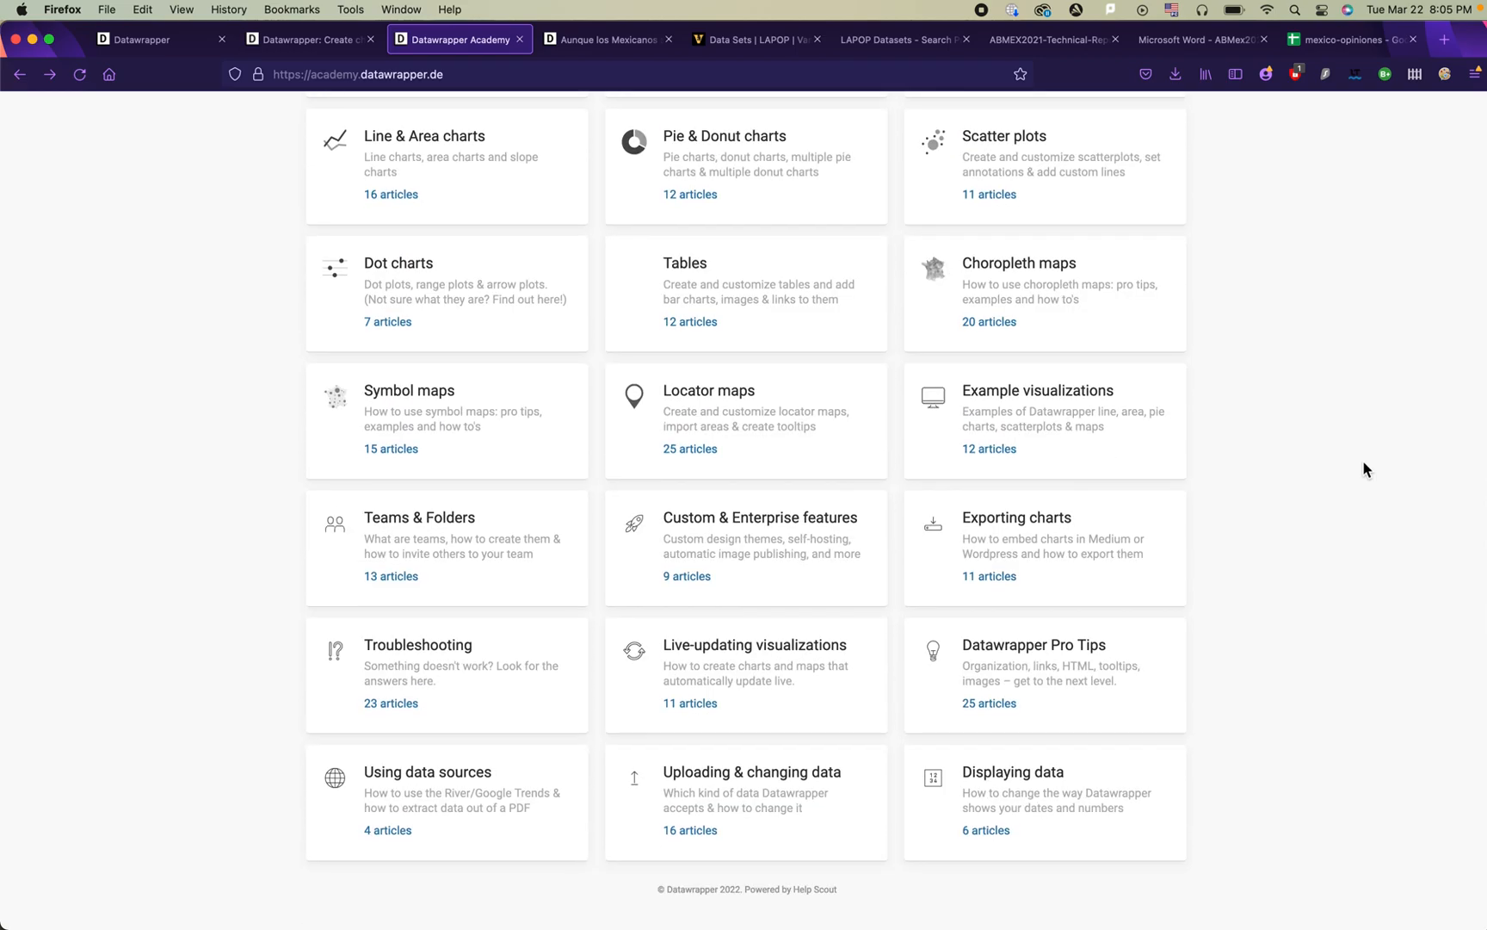
pyautogui.scroll(7, 1363, 462)
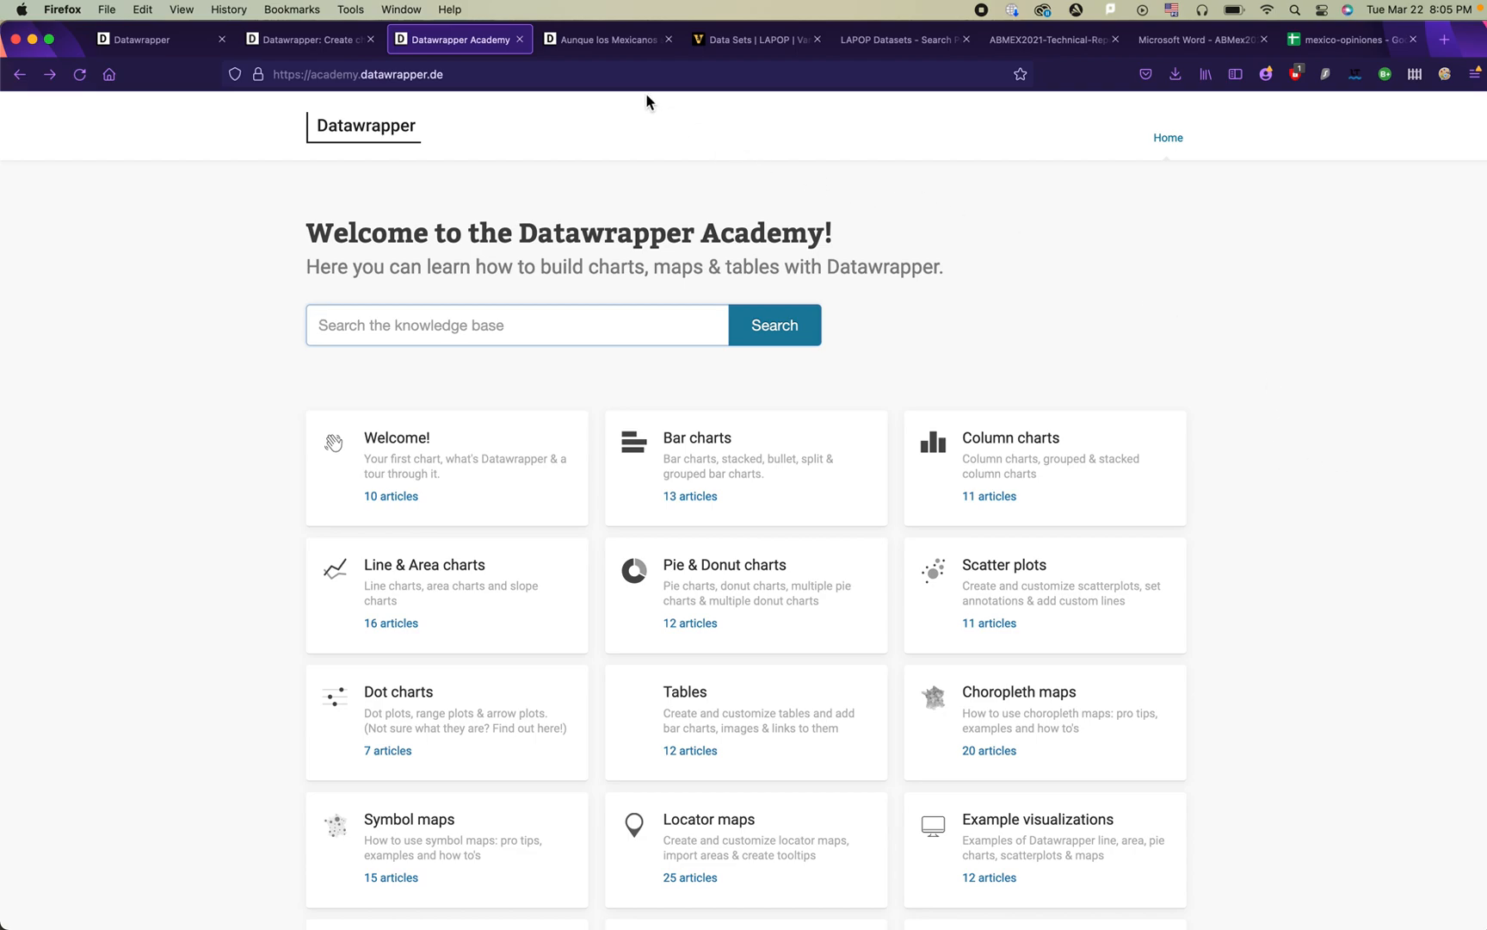
pyautogui.click(606, 44)
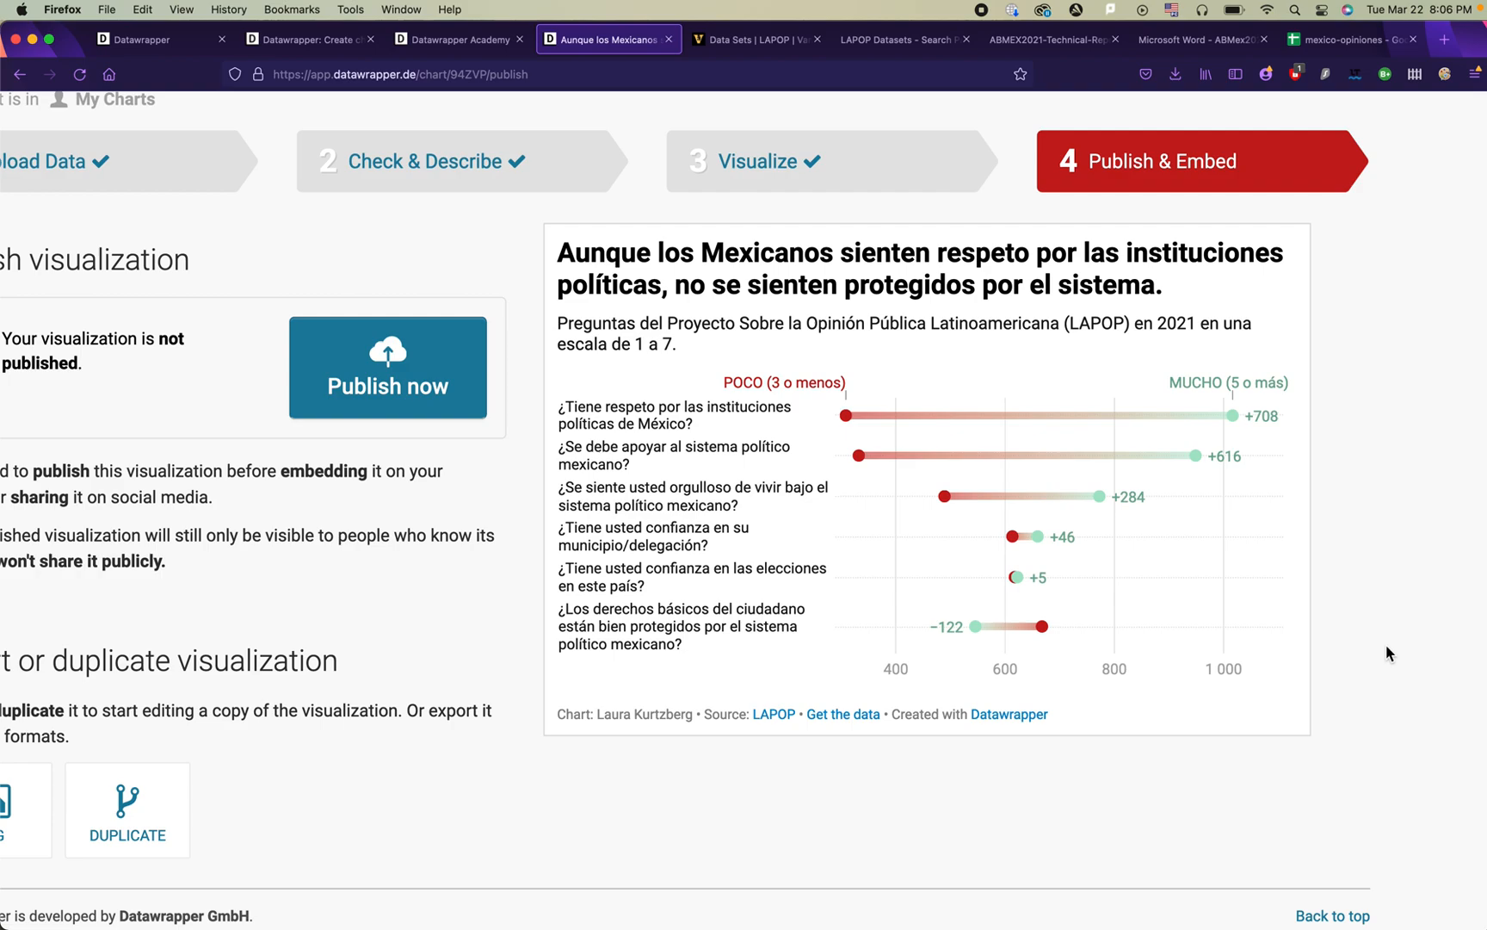
# Step: View the LAPOP Data Sets page and the Mexico 2021 data files in the dataset search results
pyautogui.click(770, 41)
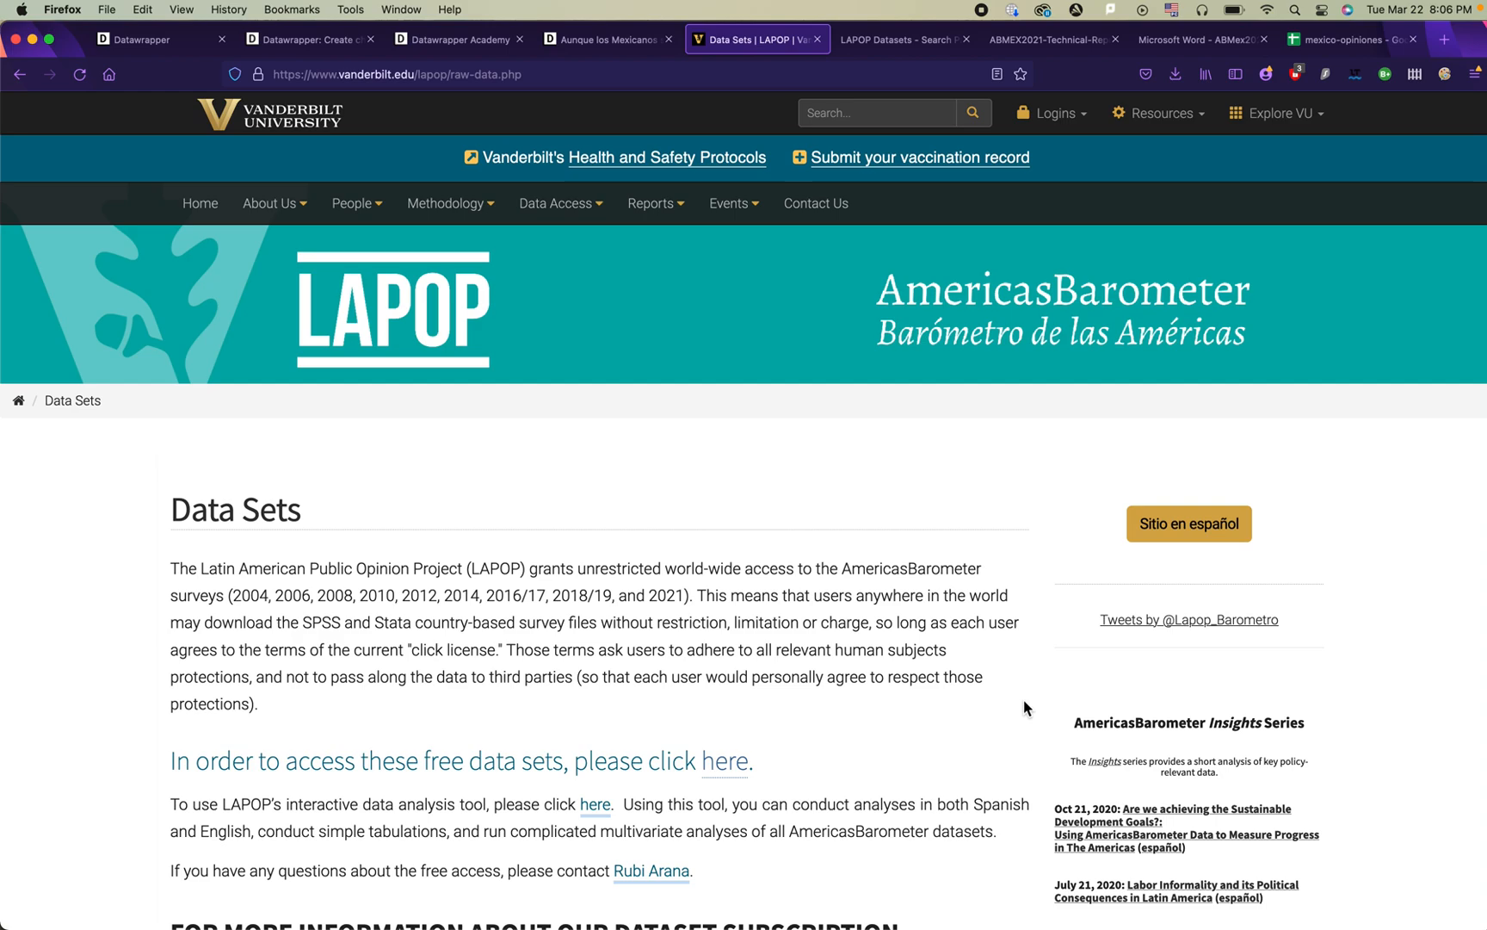
pyautogui.click(914, 47)
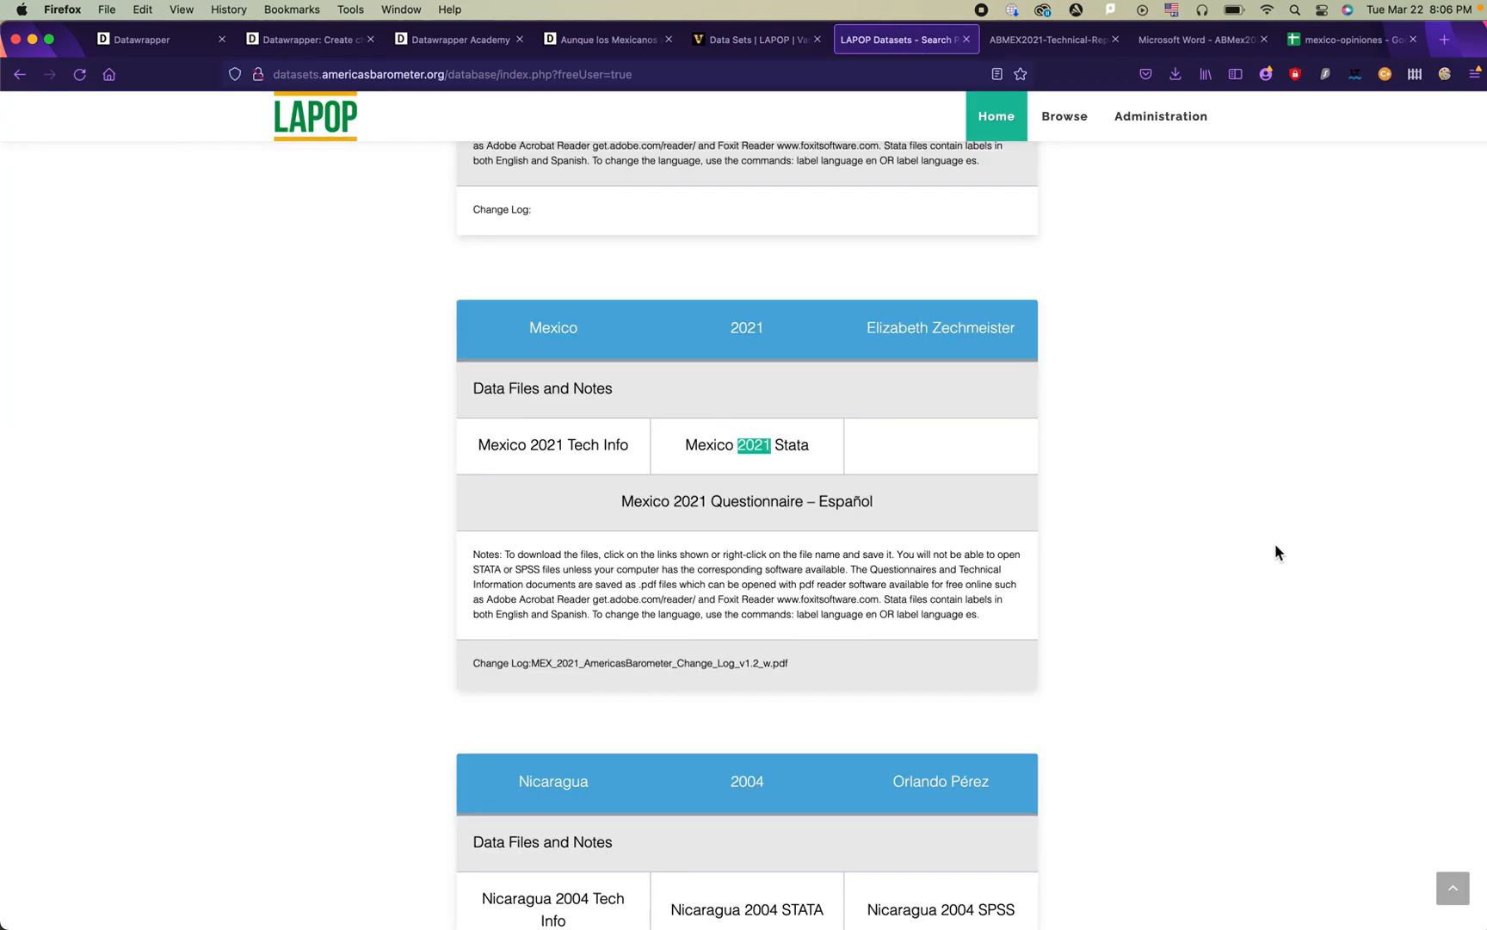
pyautogui.scroll(5, 856, 533)
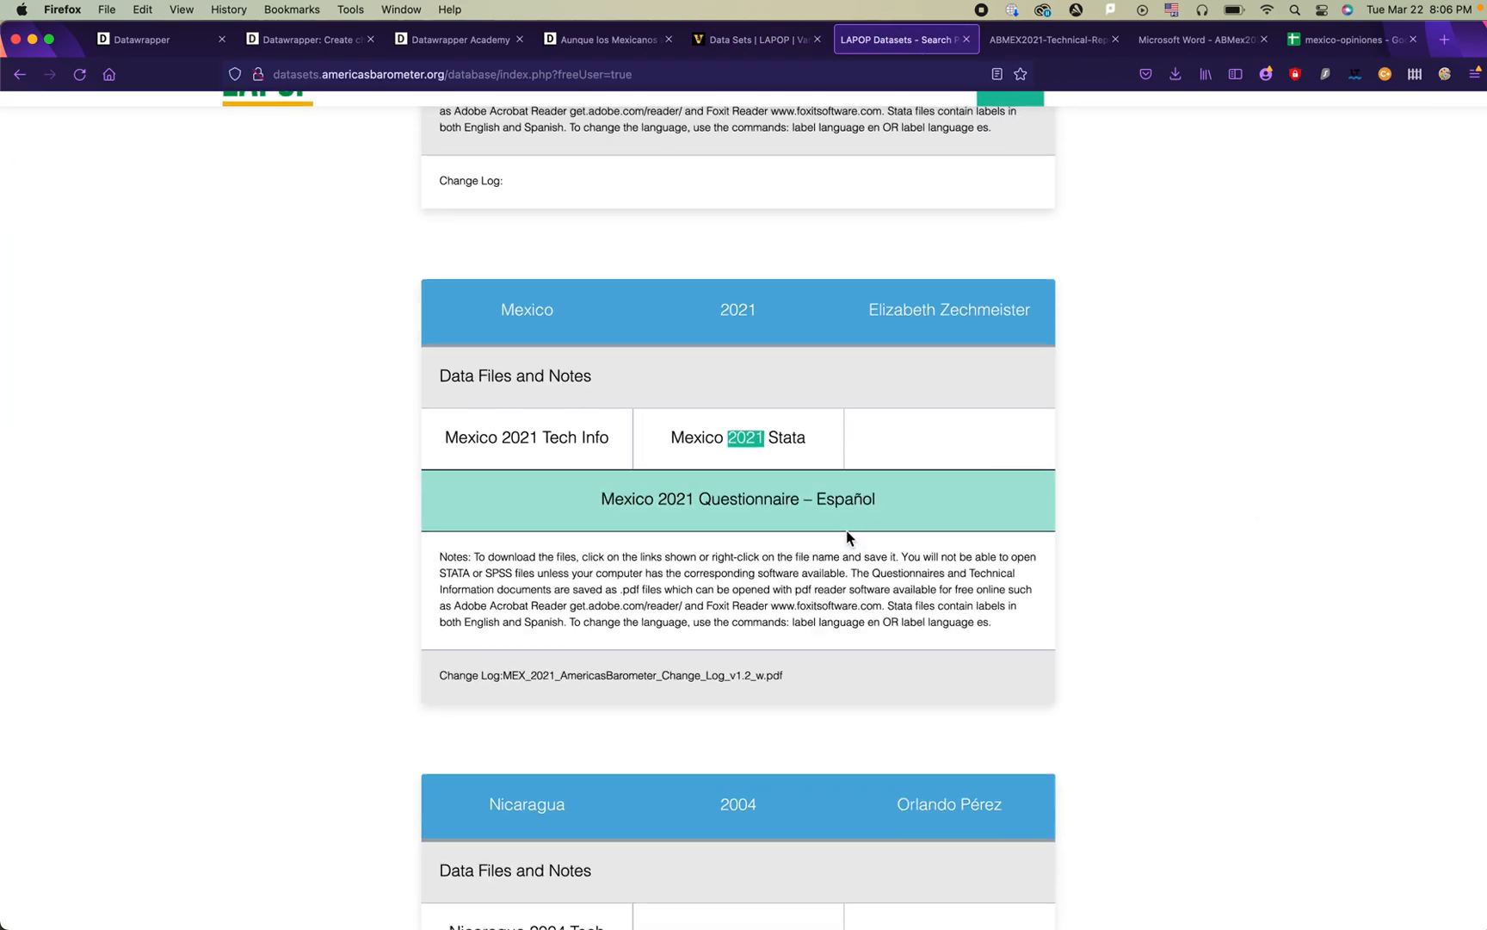
pyautogui.hscroll(-3, 915, 547)
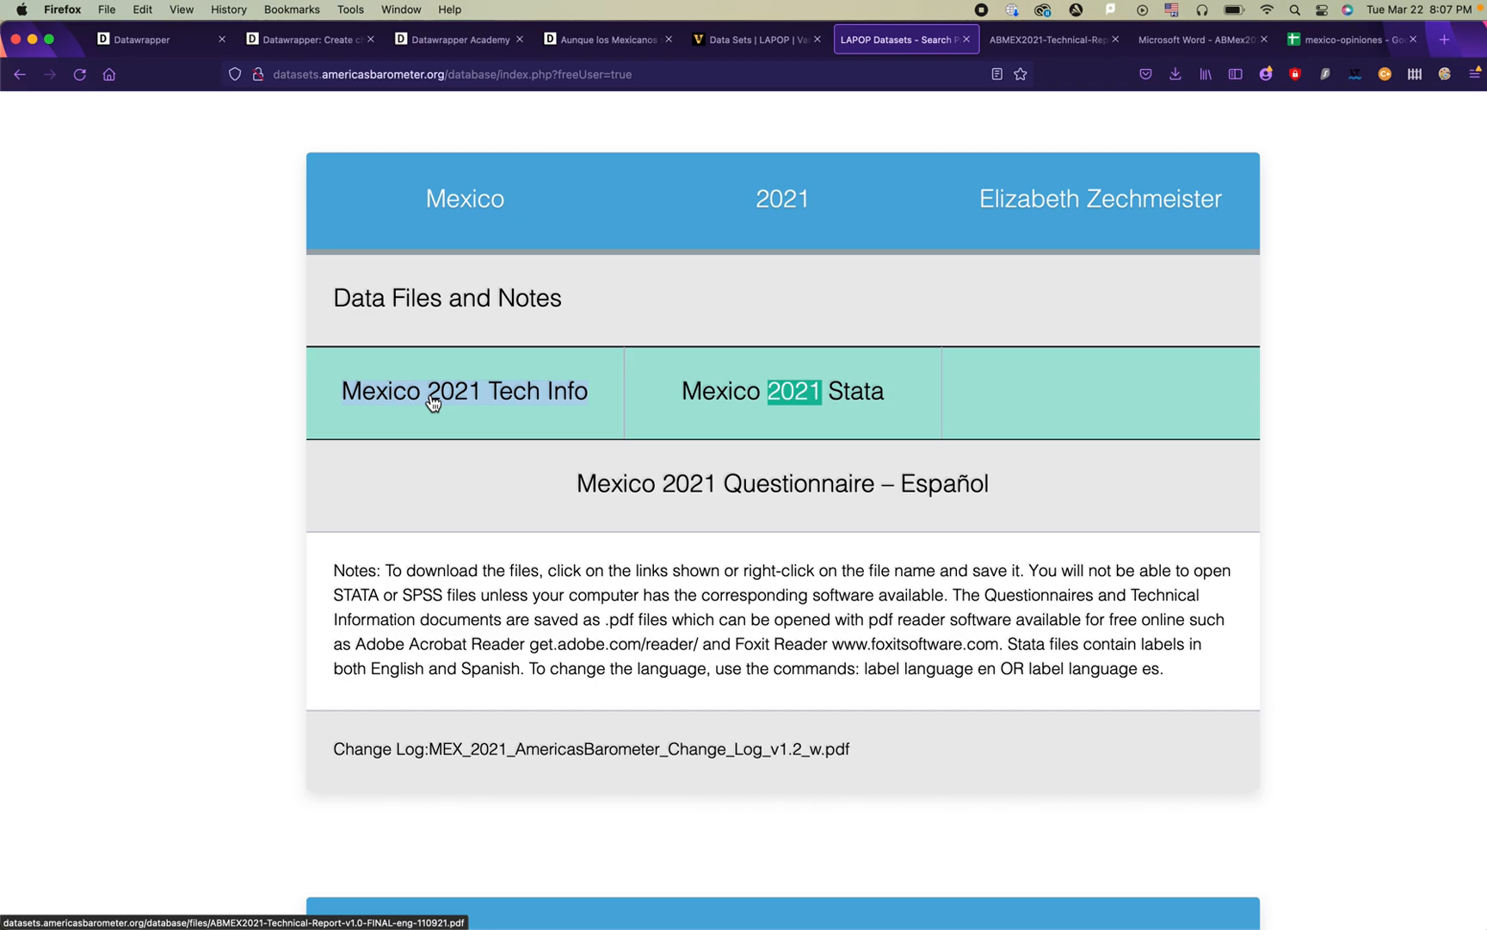
# Step: Examine the AmericasBarometer 2021 Mexico technical report for sampling, weighted distributions and response rates, returning to its first page
pyautogui.click(1052, 40)
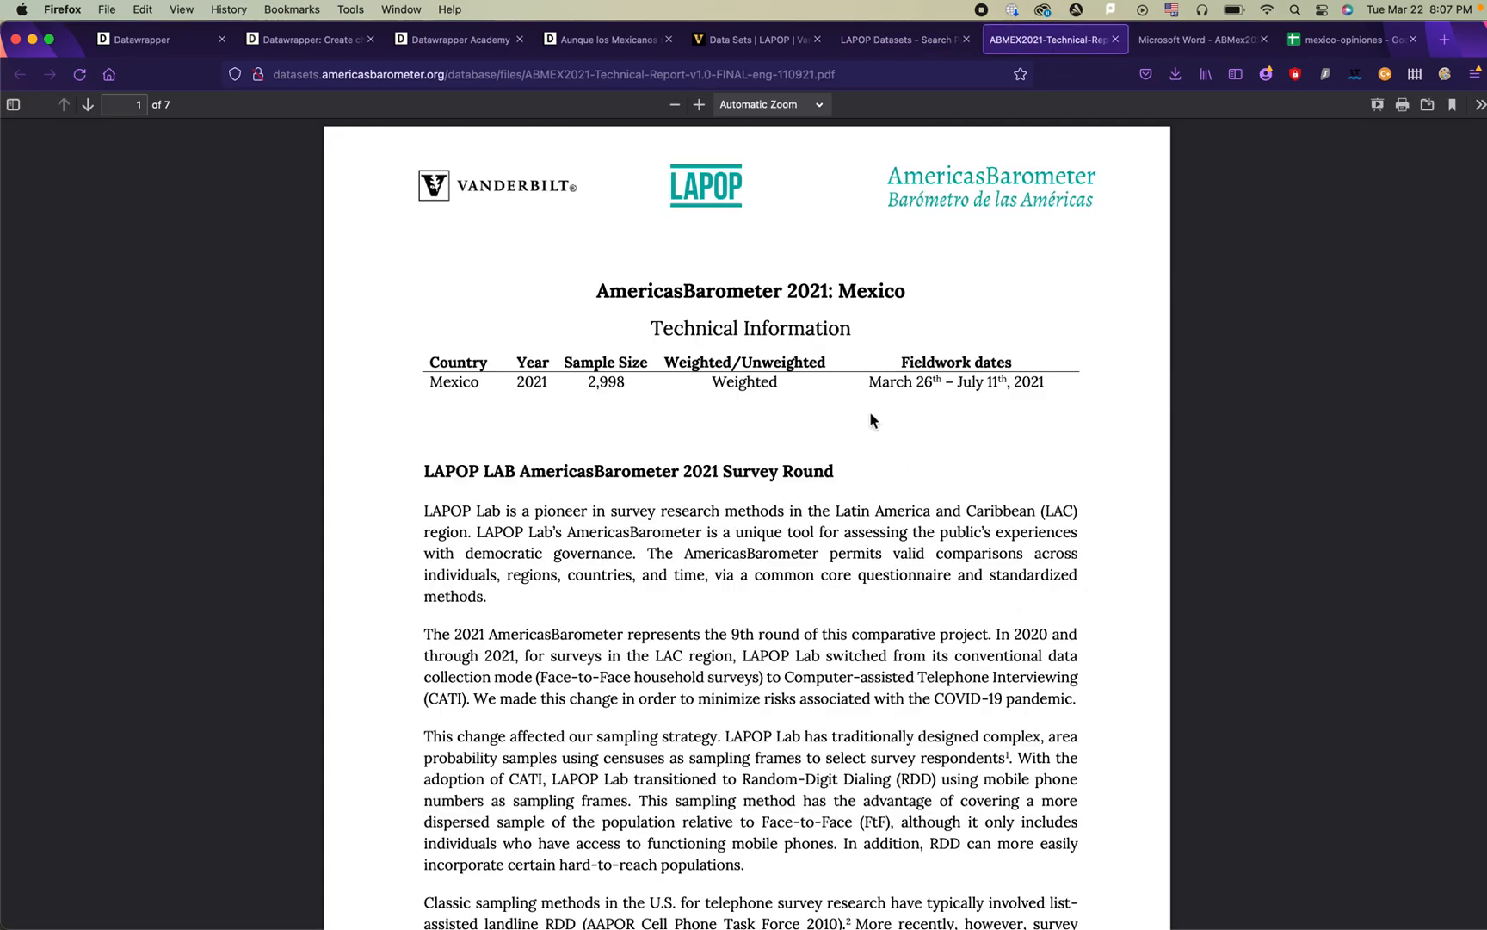
pyautogui.scroll(-10, 870, 414)
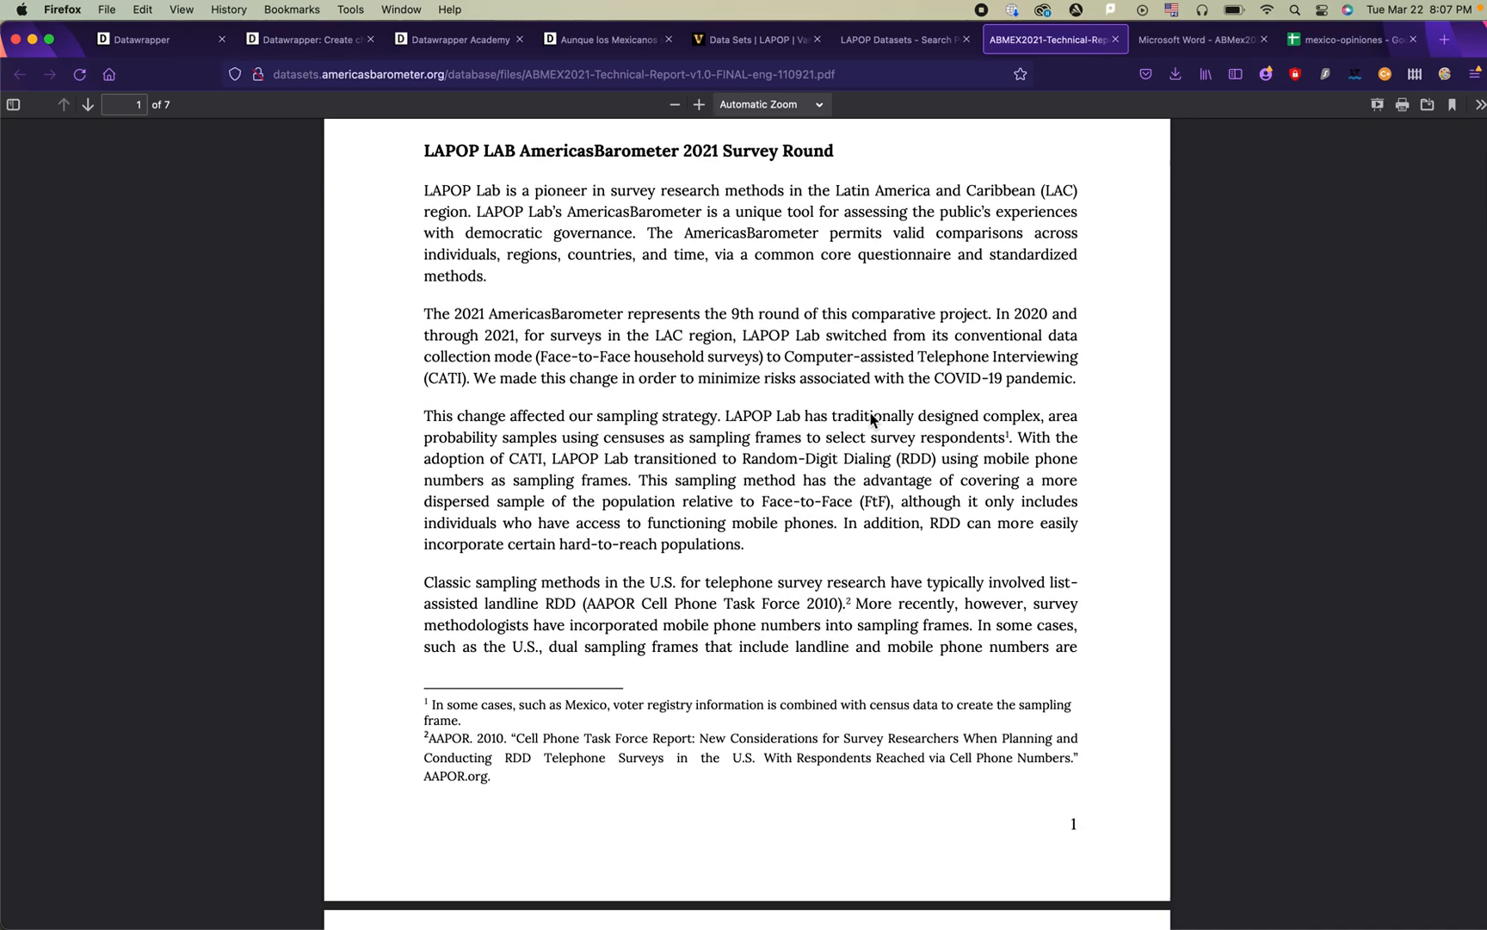
pyautogui.scroll(-12, 870, 412)
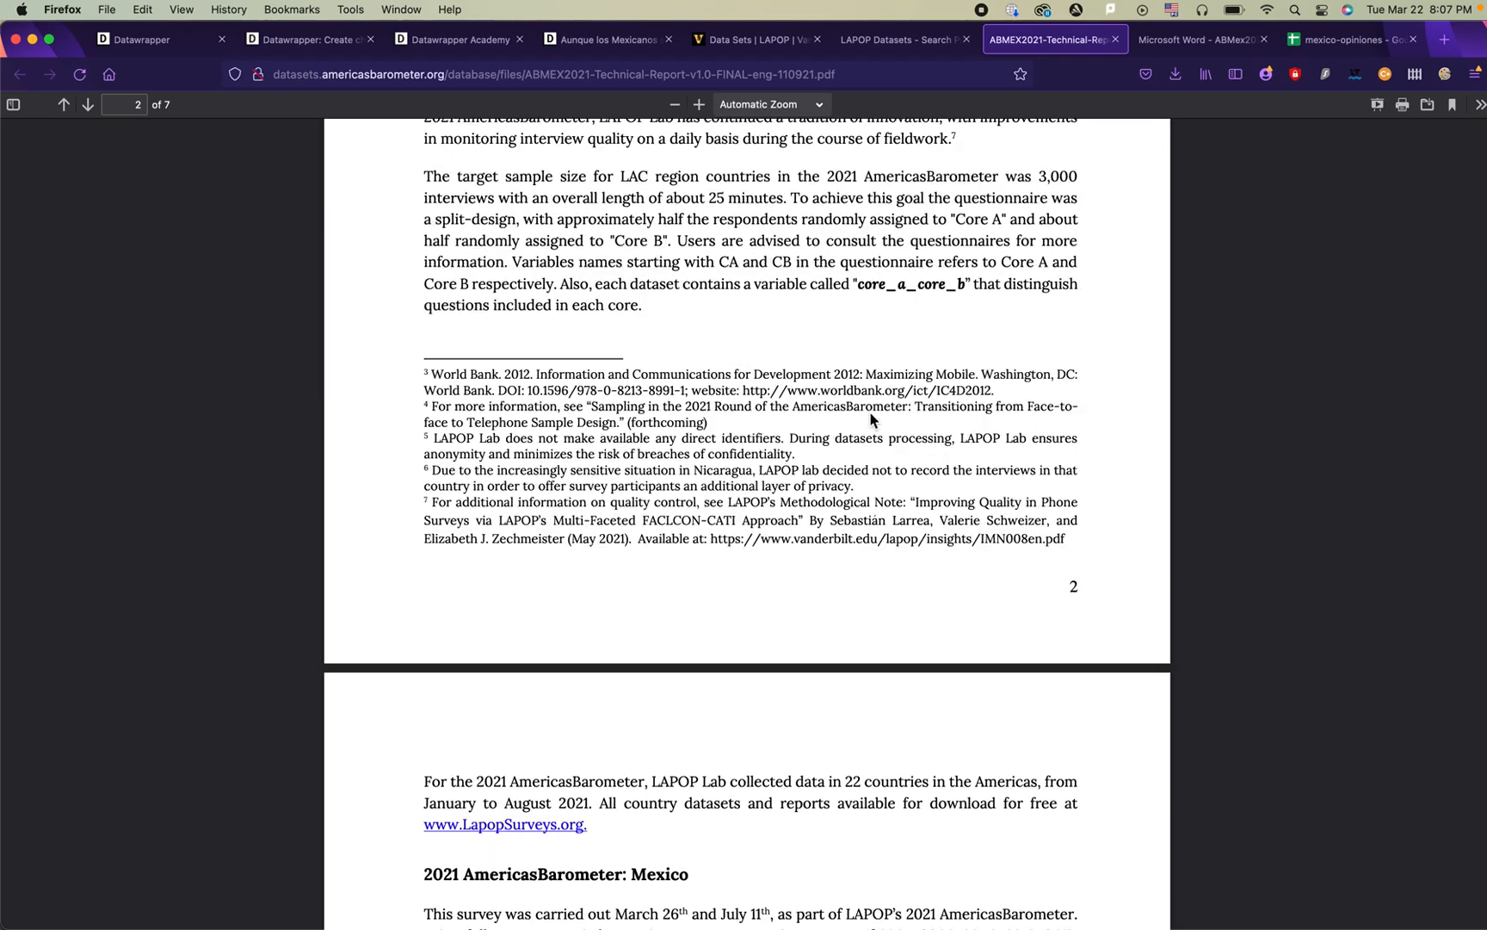
pyautogui.scroll(-6, 870, 414)
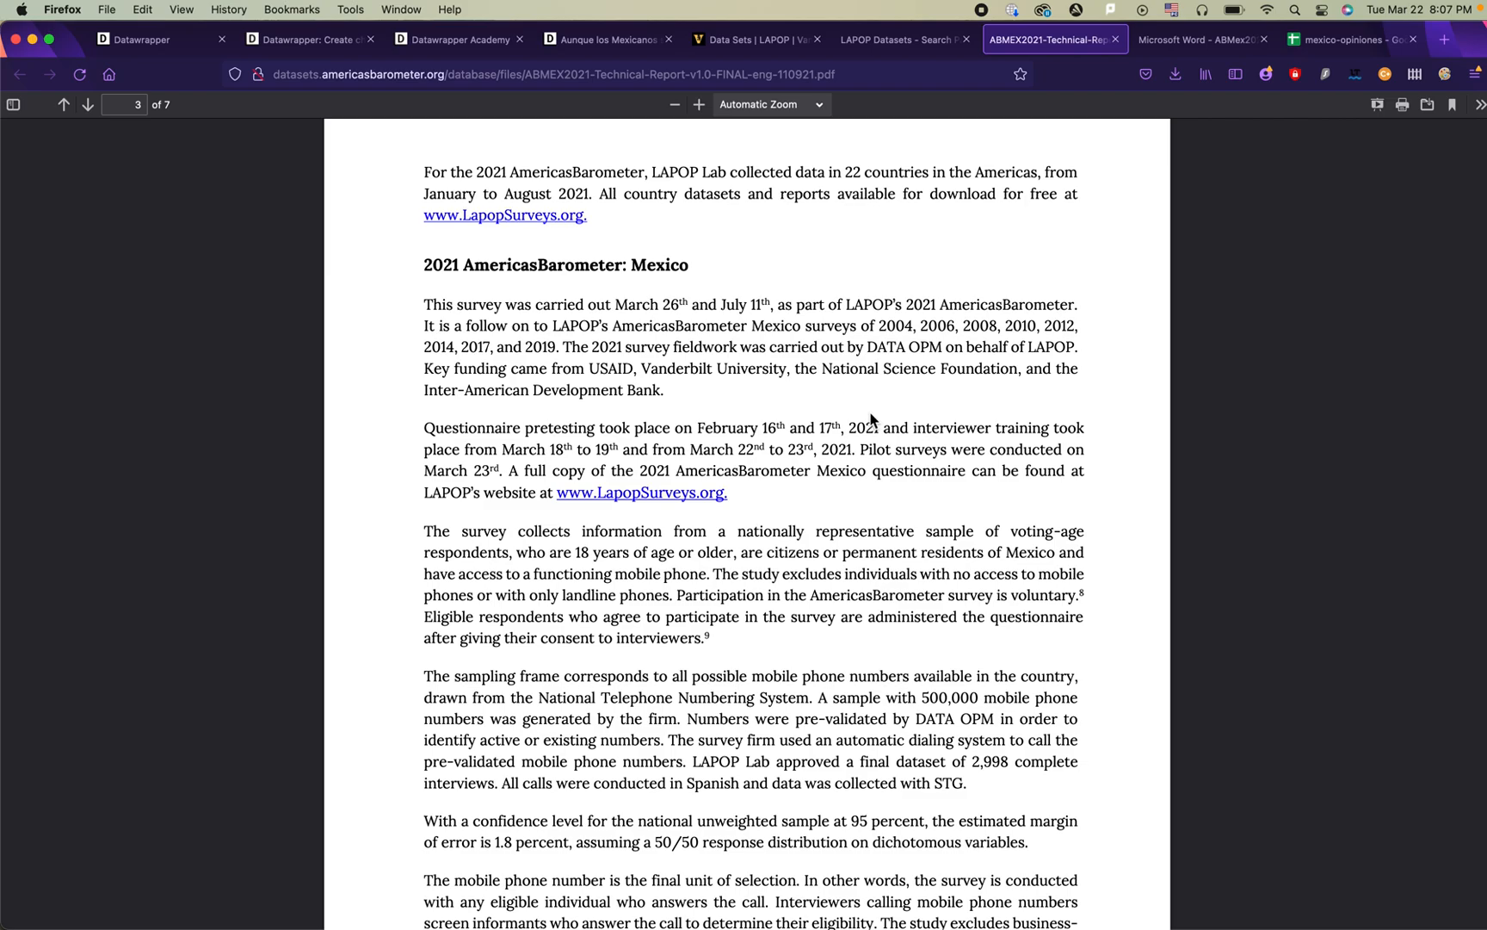
pyautogui.scroll(20, 870, 419)
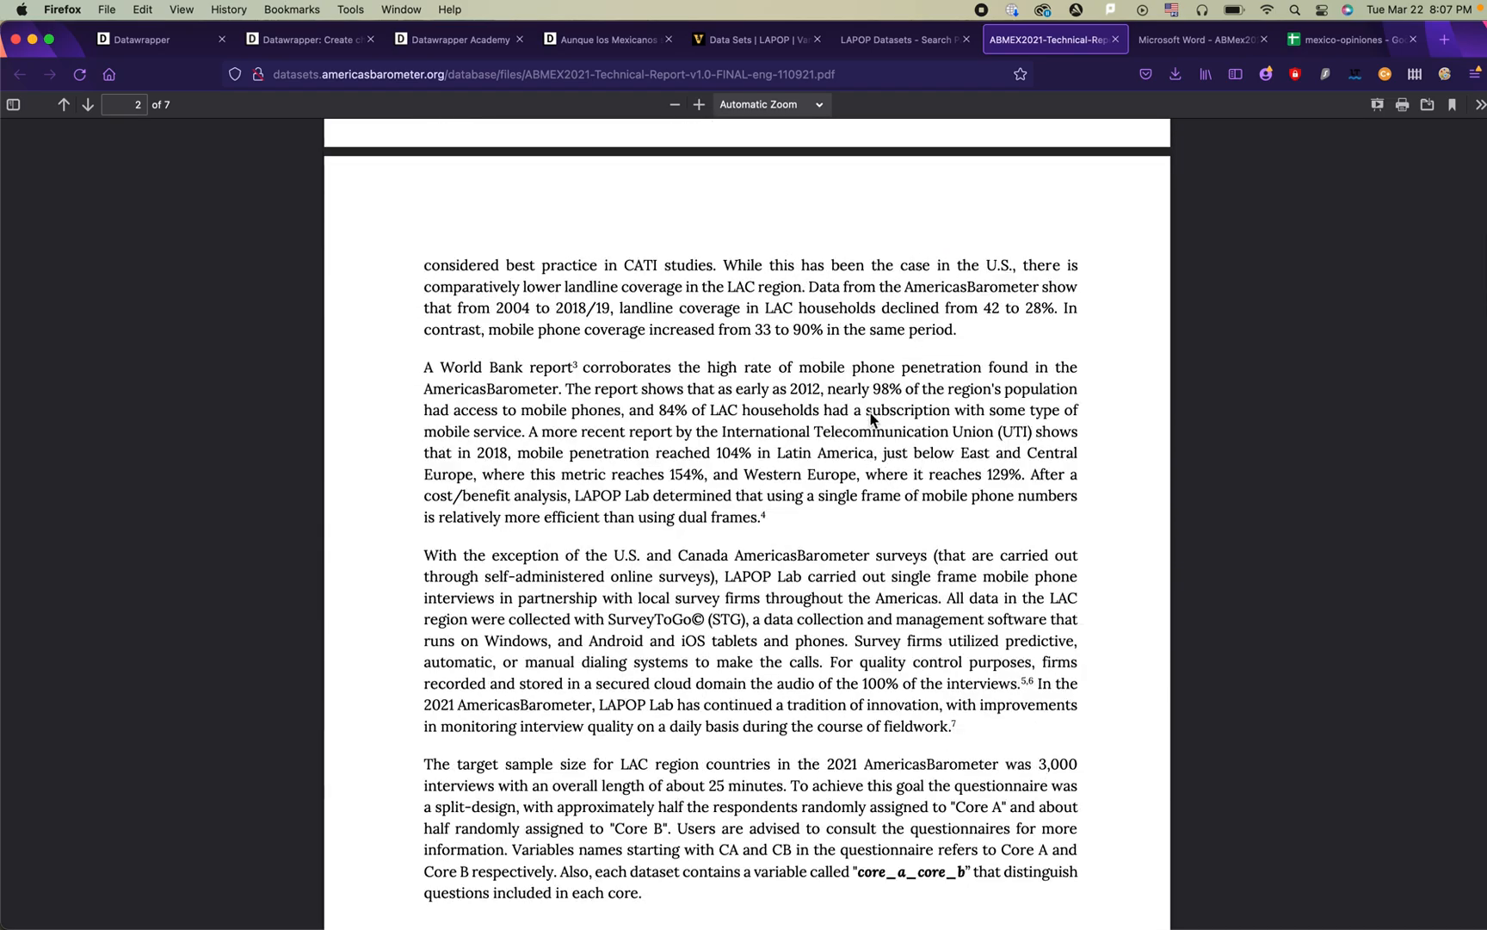
pyautogui.scroll(3, 871, 419)
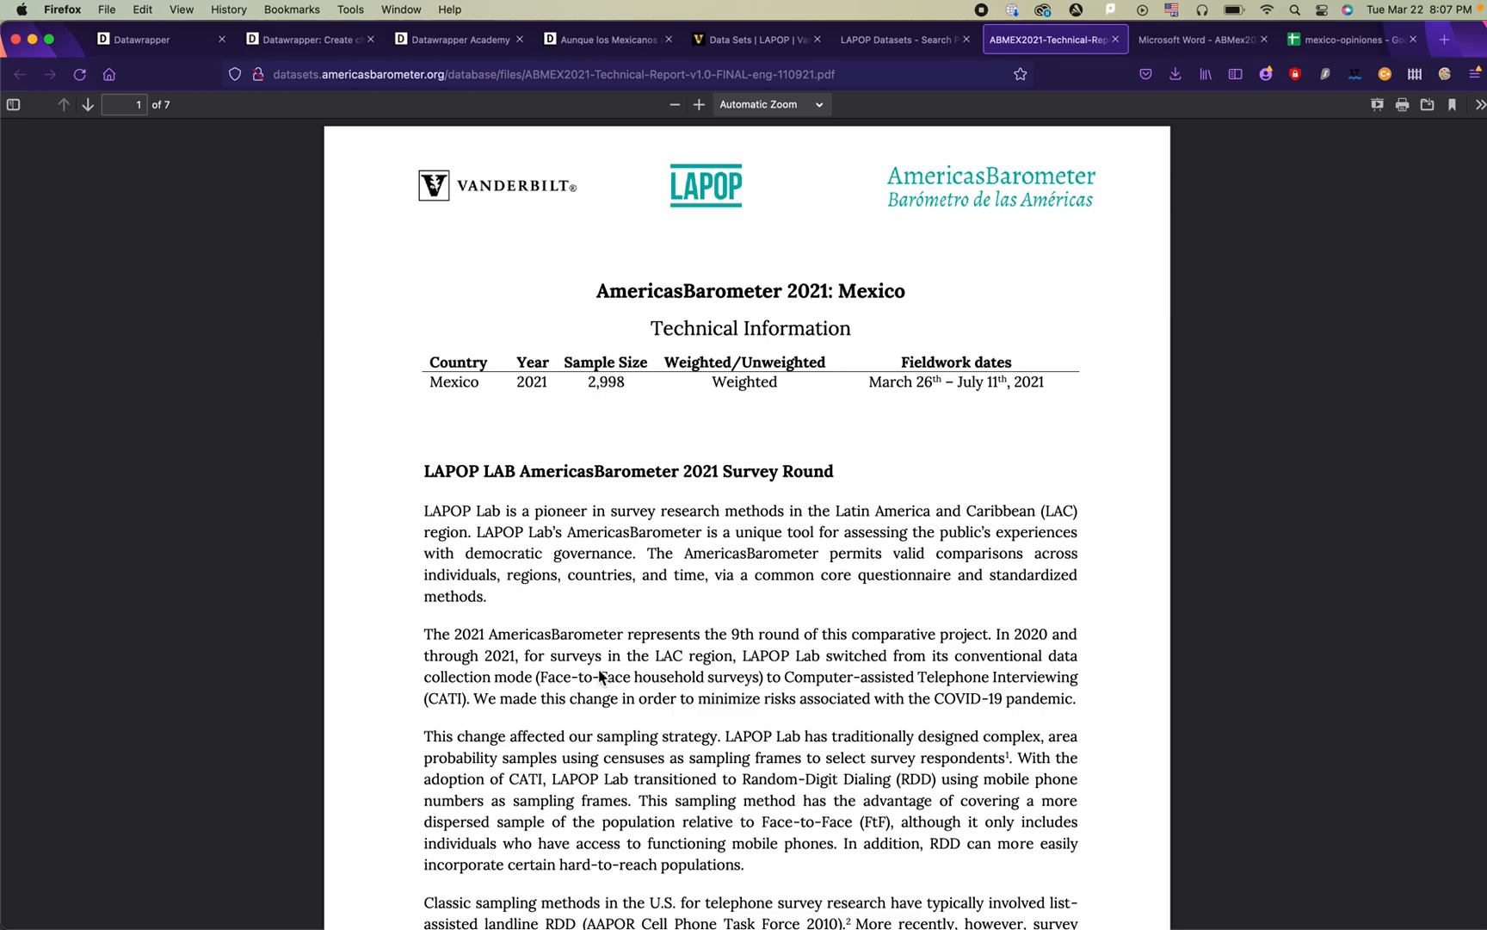
pyautogui.scroll(-20, 600, 677)
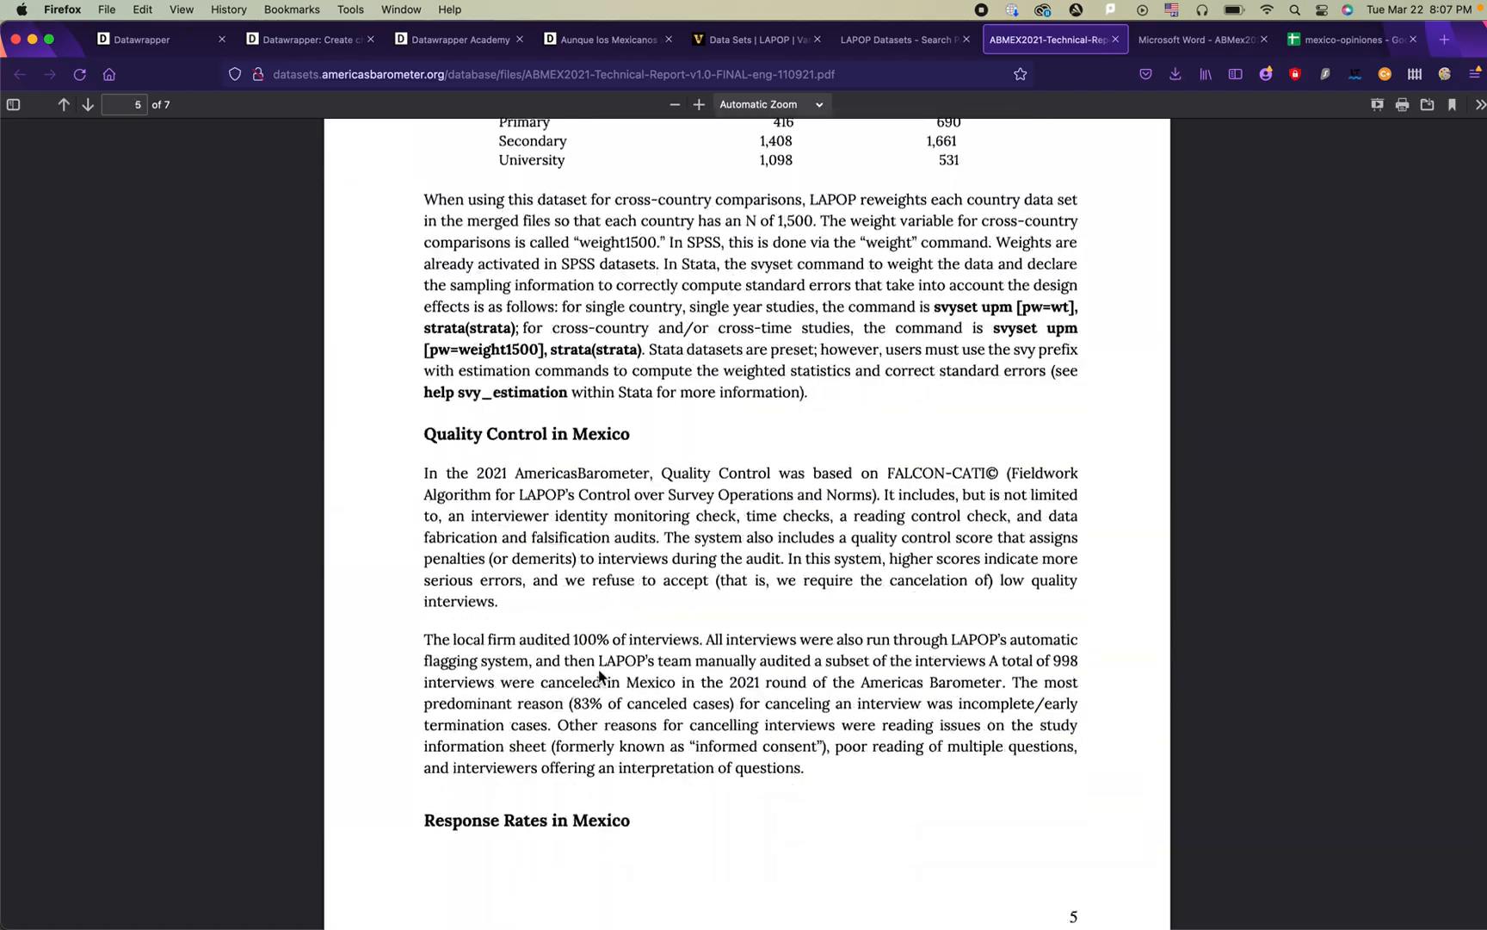
pyautogui.scroll(10, 600, 677)
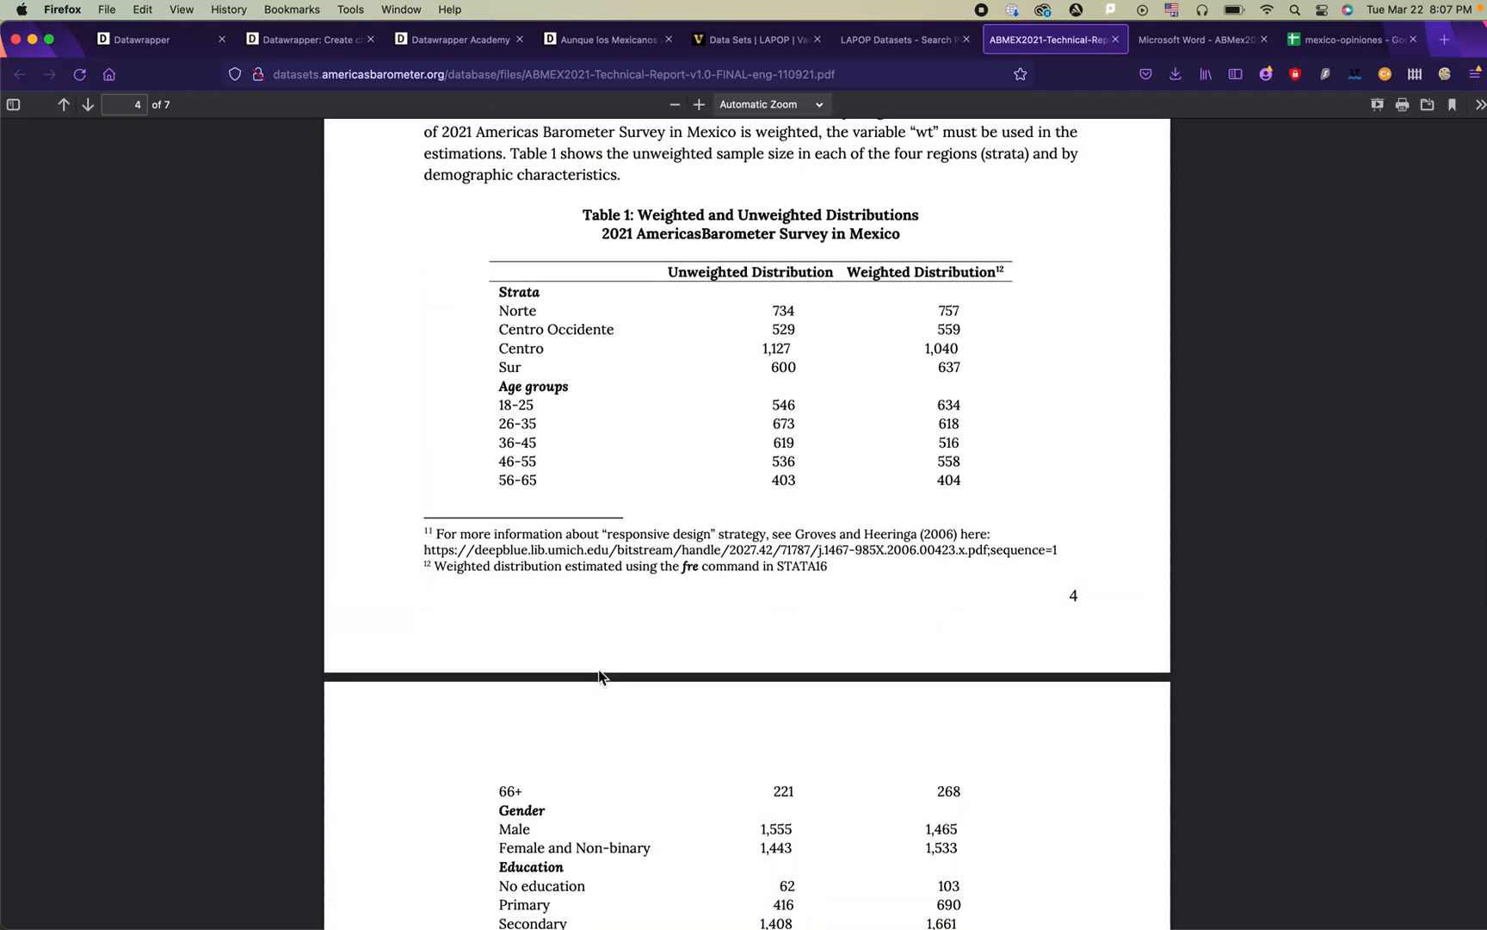
pyautogui.scroll(-20, 600, 677)
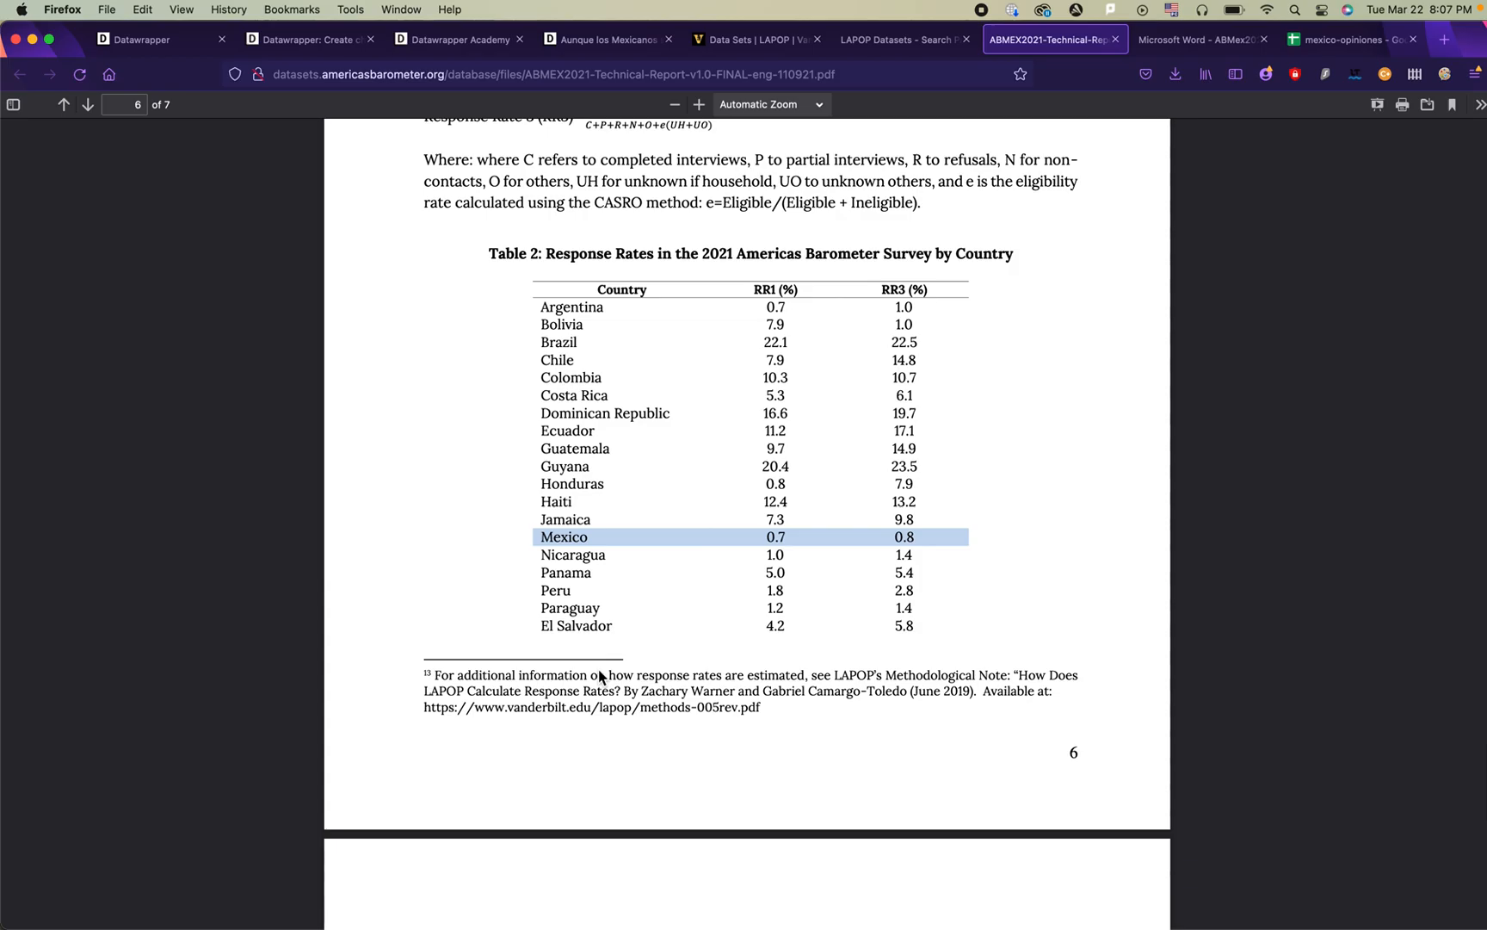
pyautogui.scroll(-15, 600, 676)
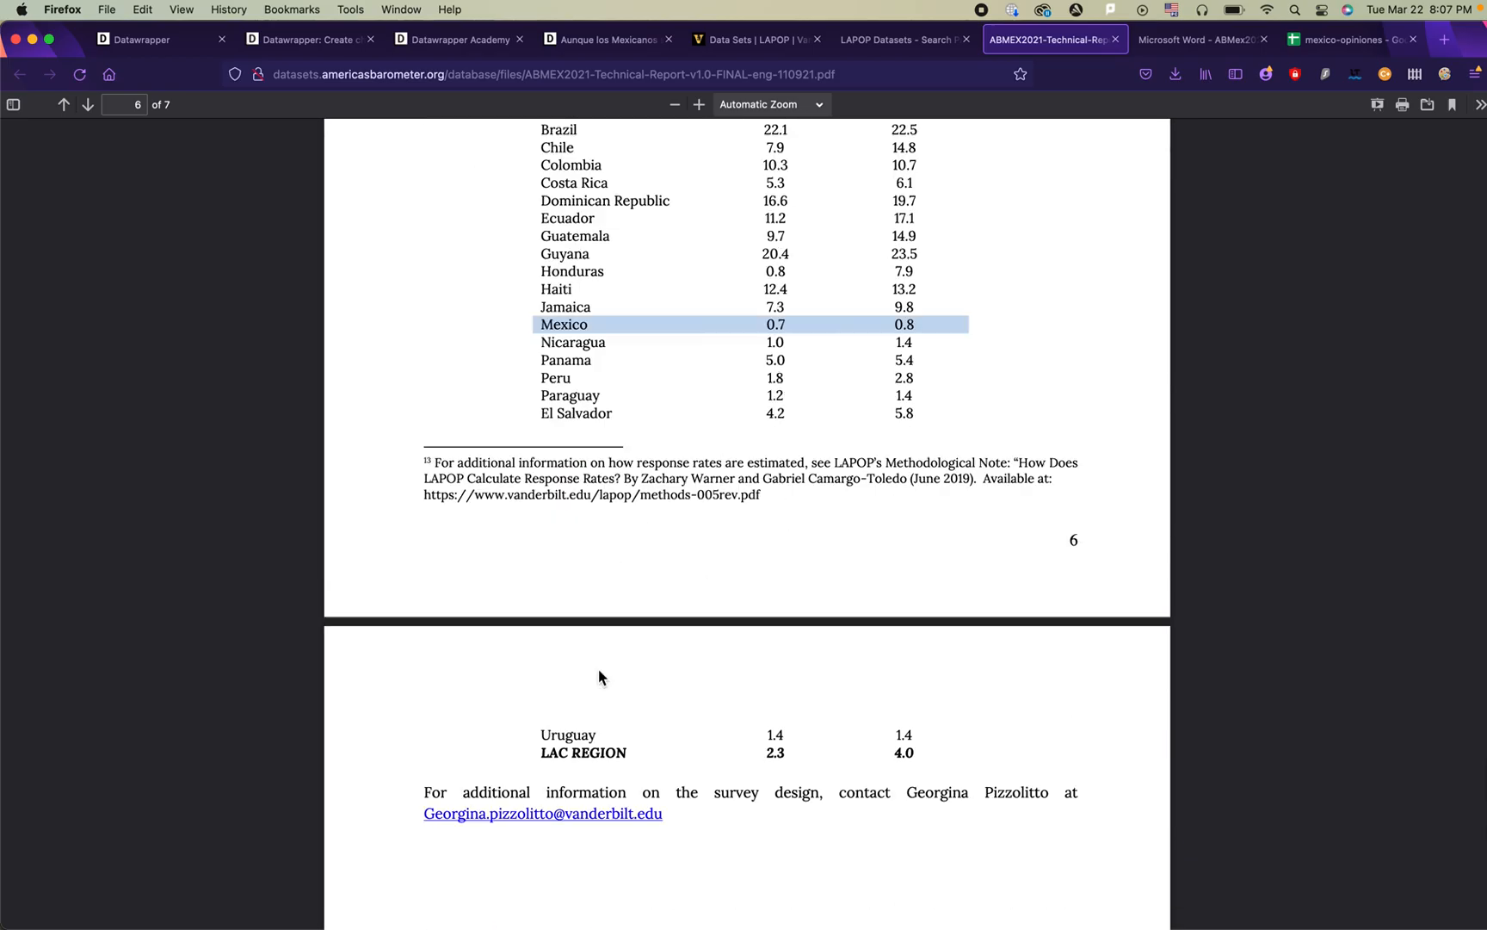
pyautogui.scroll(10, 600, 677)
pyautogui.scroll(20, 600, 677)
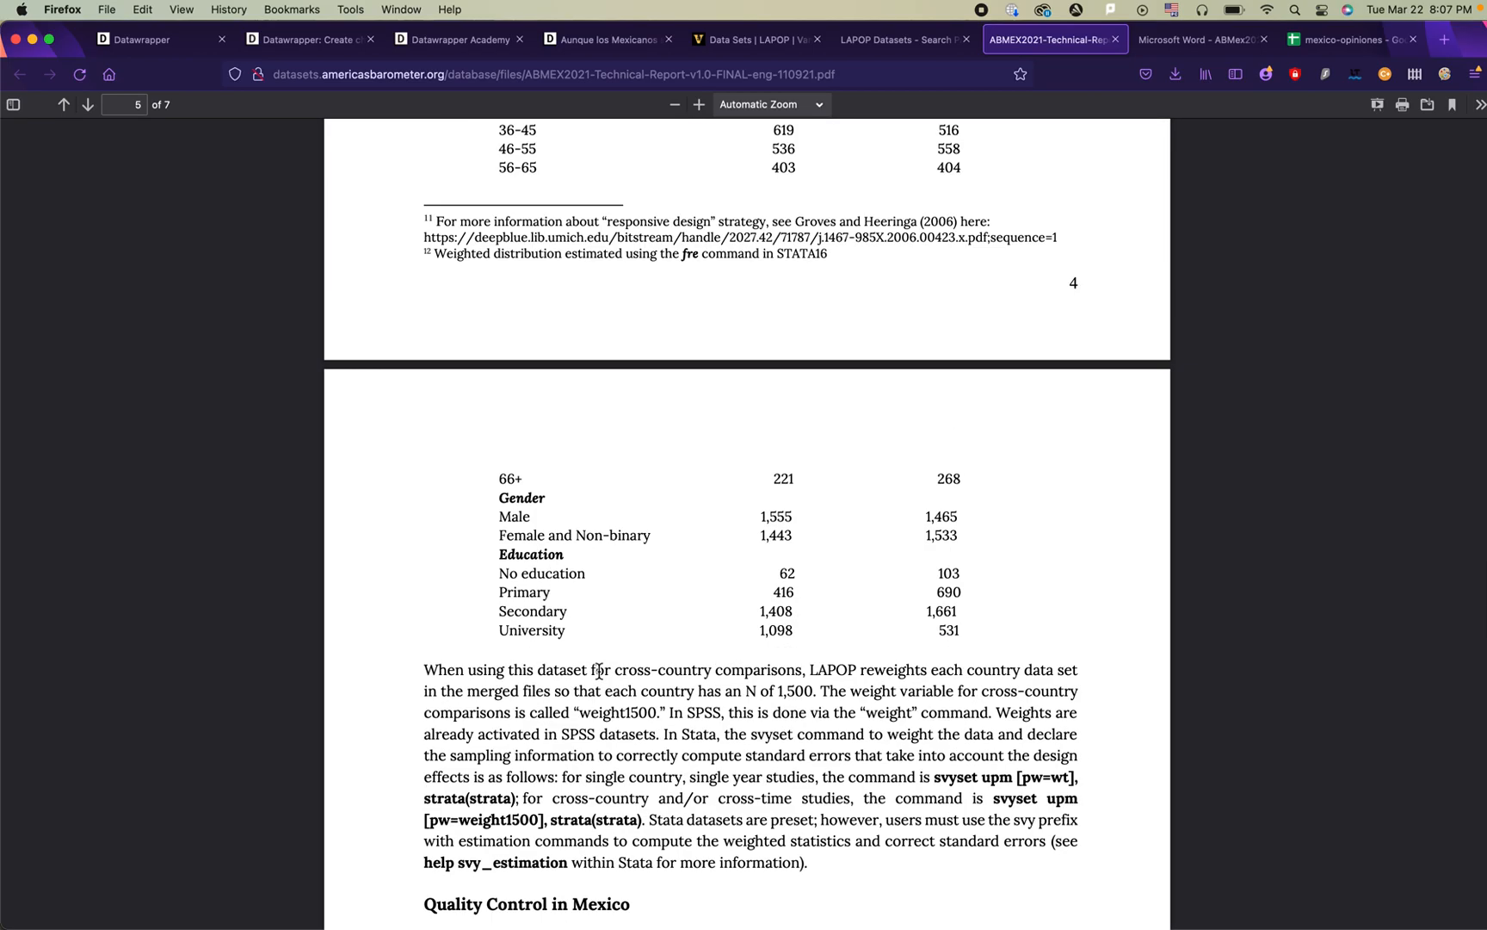
pyautogui.scroll(5, 600, 672)
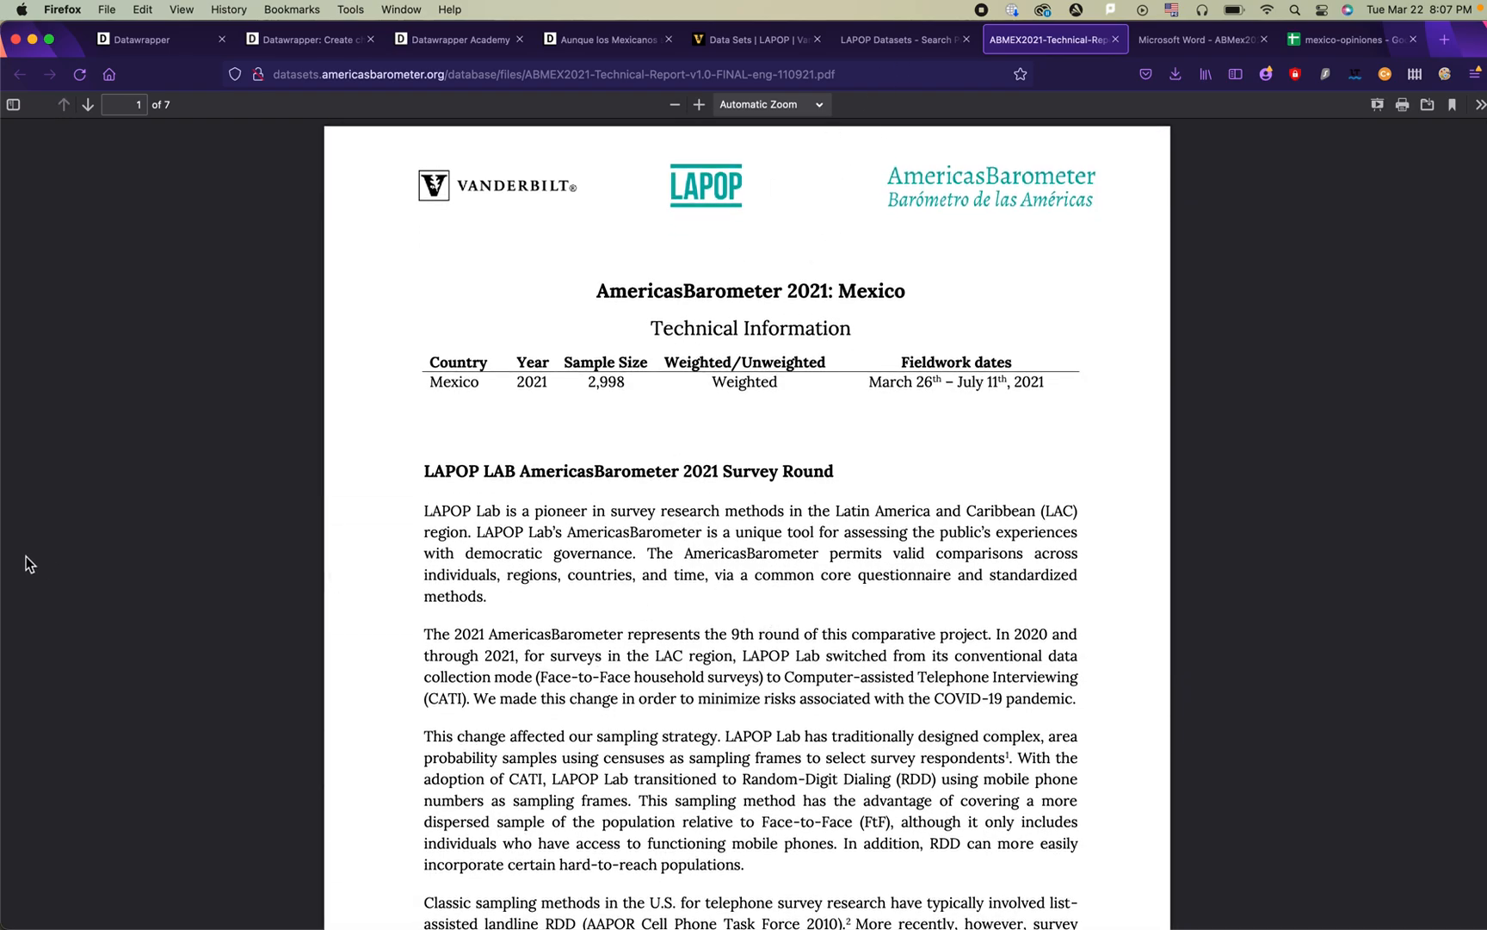
# Step: Switch to LibreOffice and examine the survey variable columns of mexico-opiniones.csv, reaching the b-series questions
pyautogui.moveTo(7, 551)
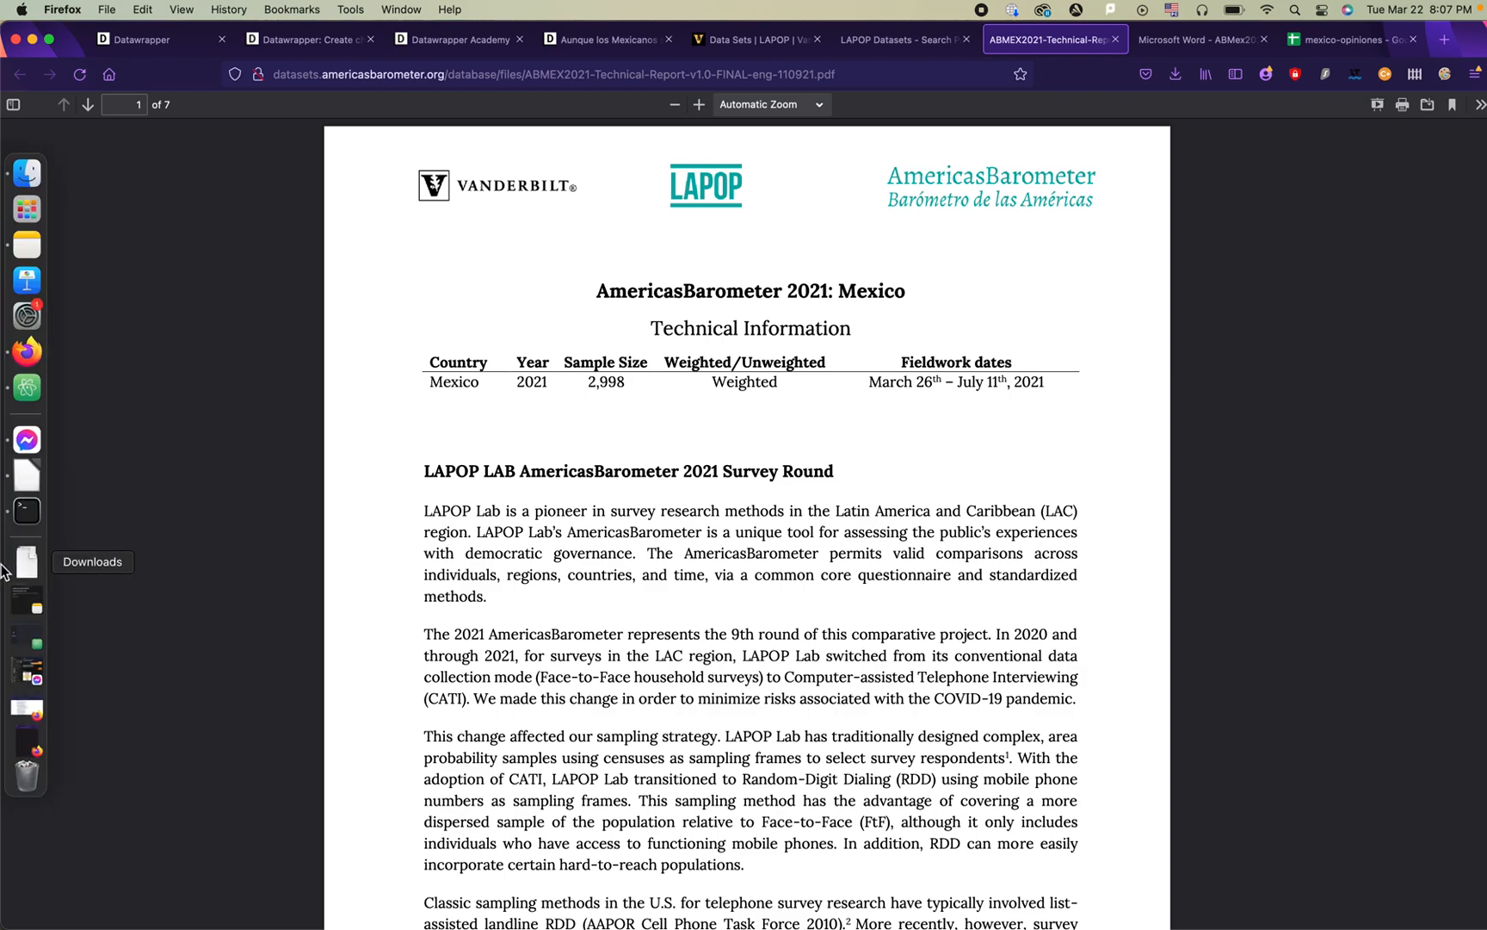
pyautogui.click(28, 476)
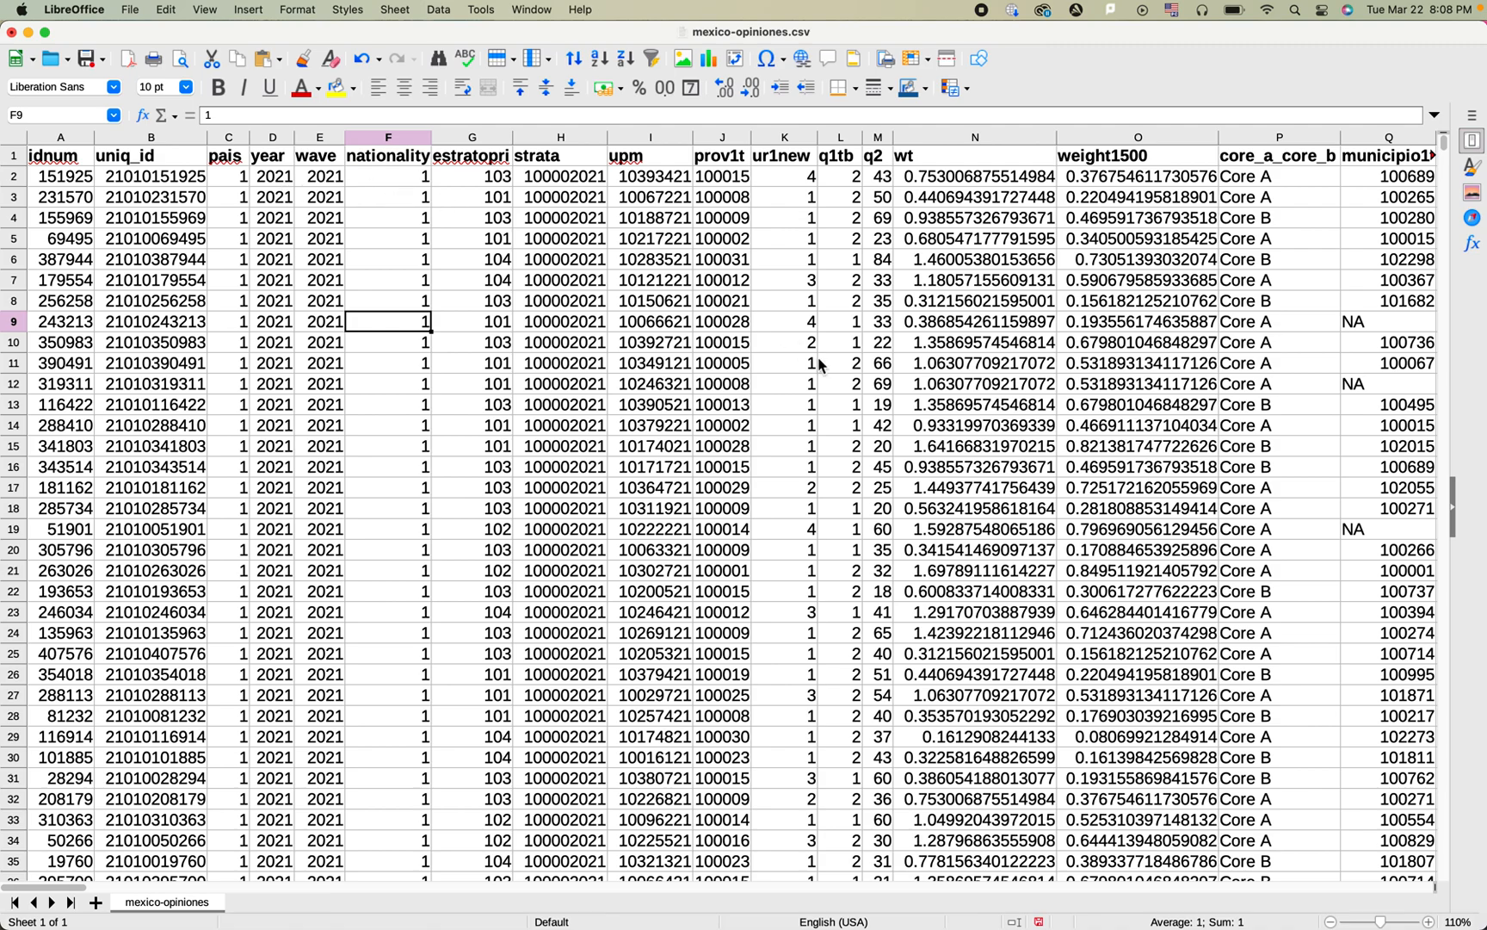
pyautogui.hscroll(10, 818, 365)
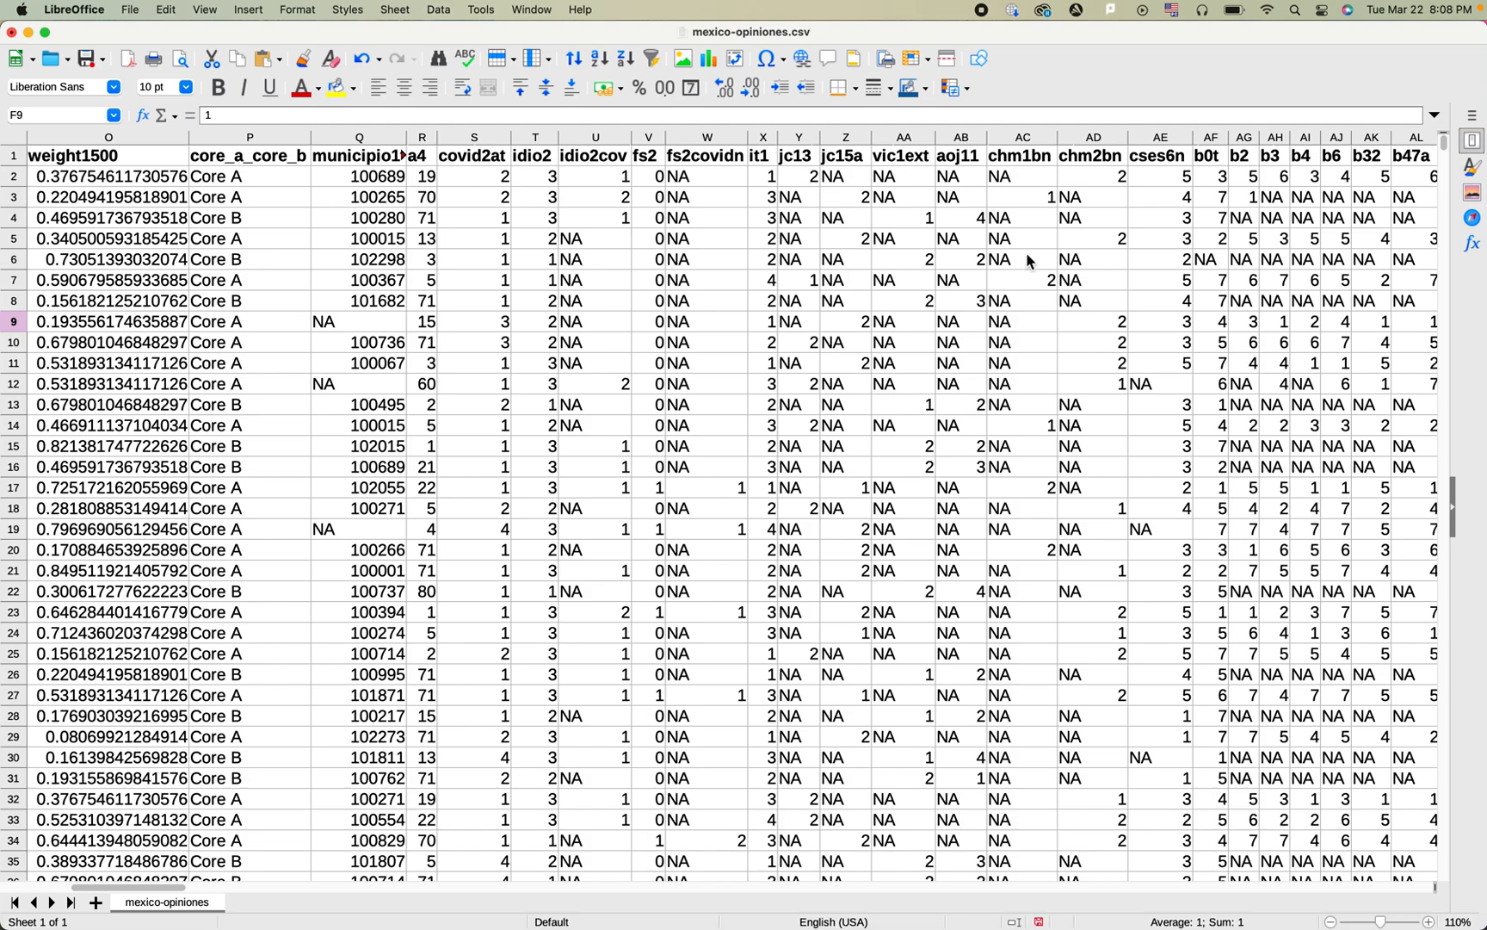
pyautogui.hscroll(4, 1028, 261)
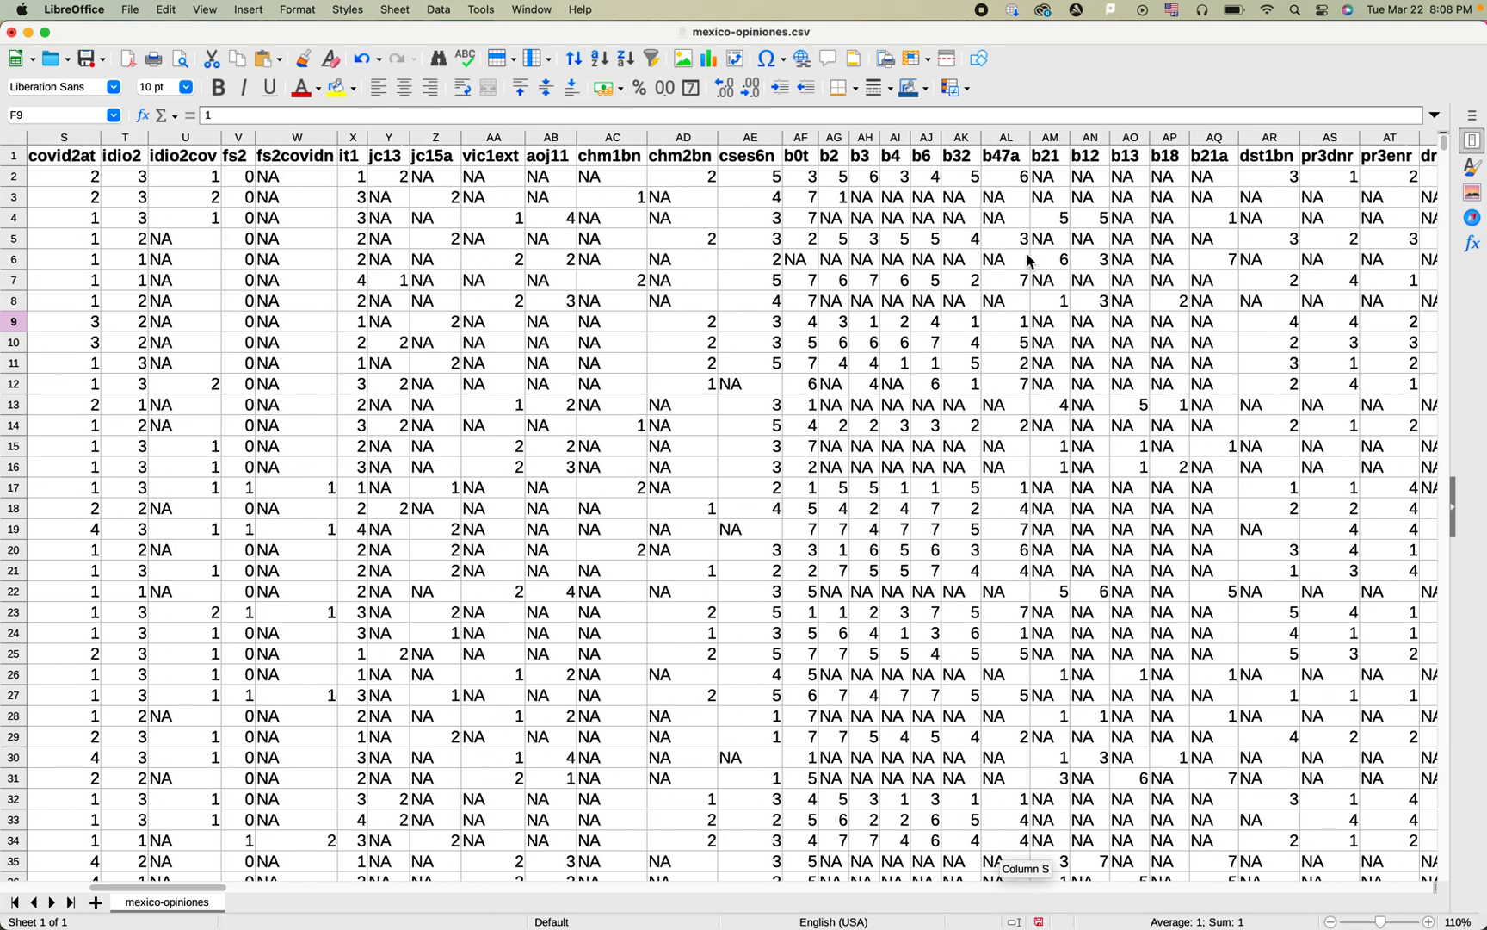
pyautogui.hscroll(4, 1029, 260)
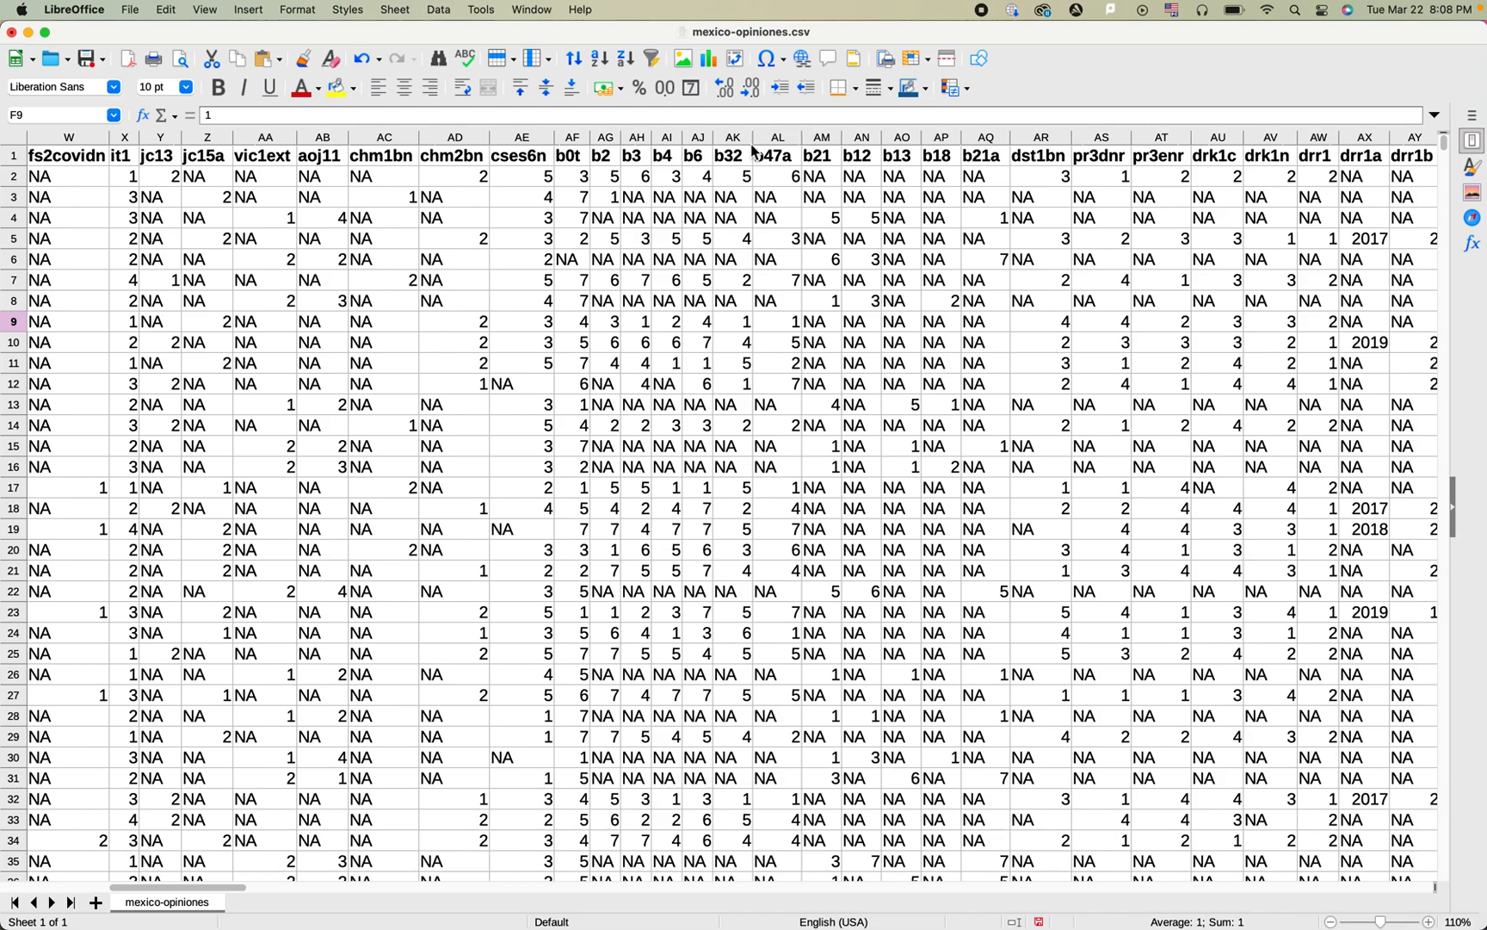
# Step: Widen the b6 column temporarily, inspect its individual responses, and narrow it again
pyautogui.moveTo(713, 137); pyautogui.dragTo(950, 138)
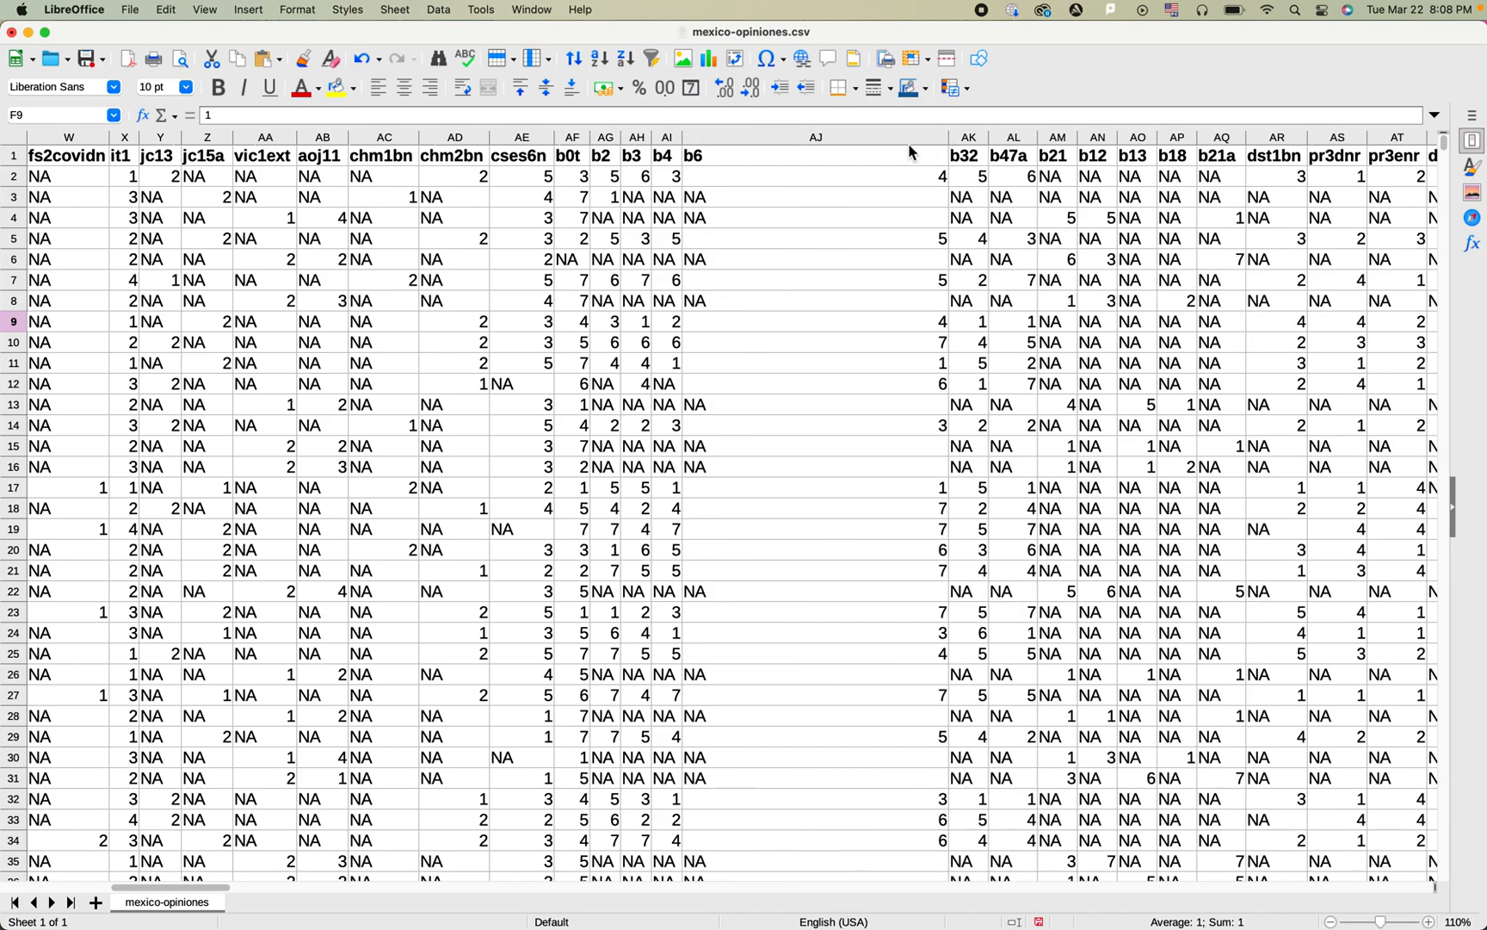
pyautogui.click(789, 162)
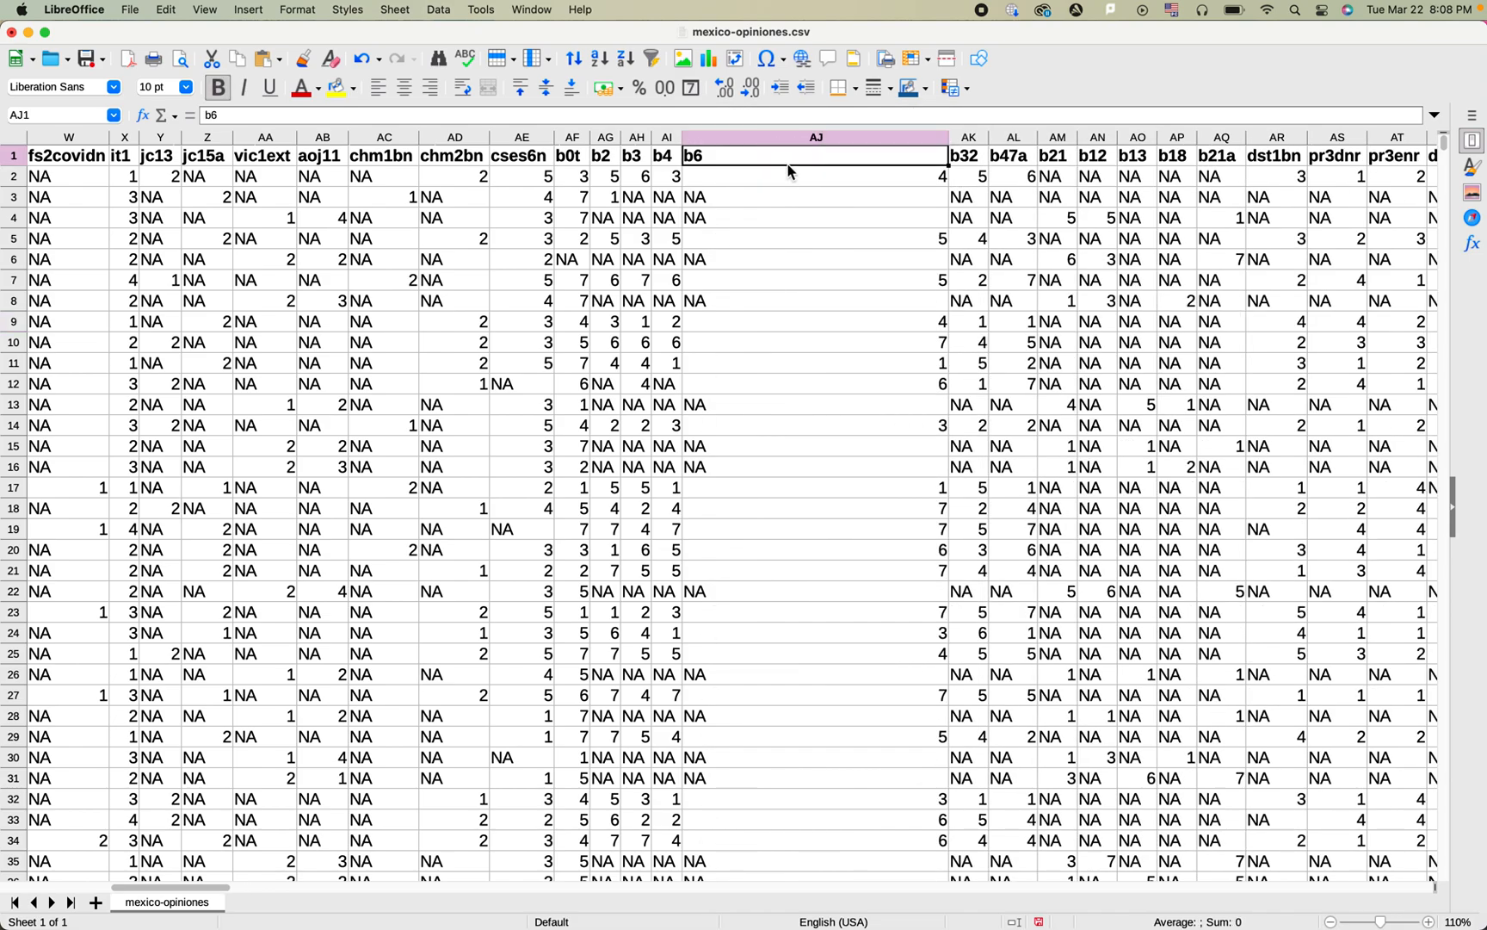
pyautogui.moveTo(779, 182); pyautogui.dragTo(777, 676)
pyautogui.moveTo(949, 138); pyautogui.dragTo(864, 146)
pyautogui.click(776, 182)
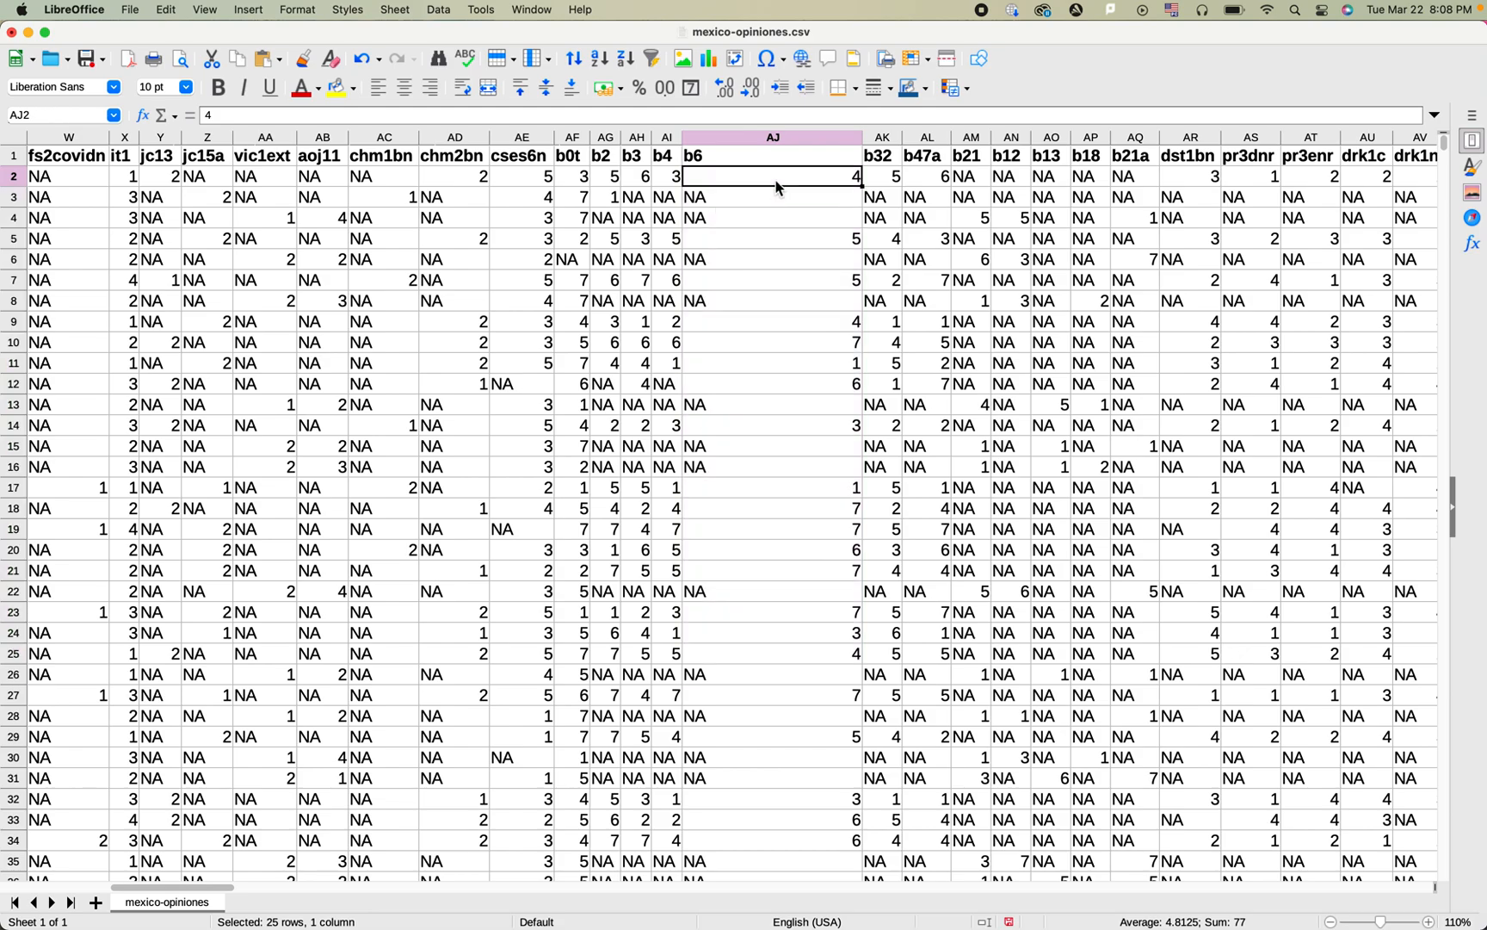
pyautogui.click(813, 362)
pyautogui.click(800, 457)
pyautogui.click(802, 362)
pyautogui.click(799, 300)
pyautogui.moveTo(864, 143); pyautogui.dragTo(727, 148)
# Step: Switch to Firefox and open the Spanish Mexico 2021 questionnaire listed in the LAPOP dataset entry
pyautogui.press('super+Tab')
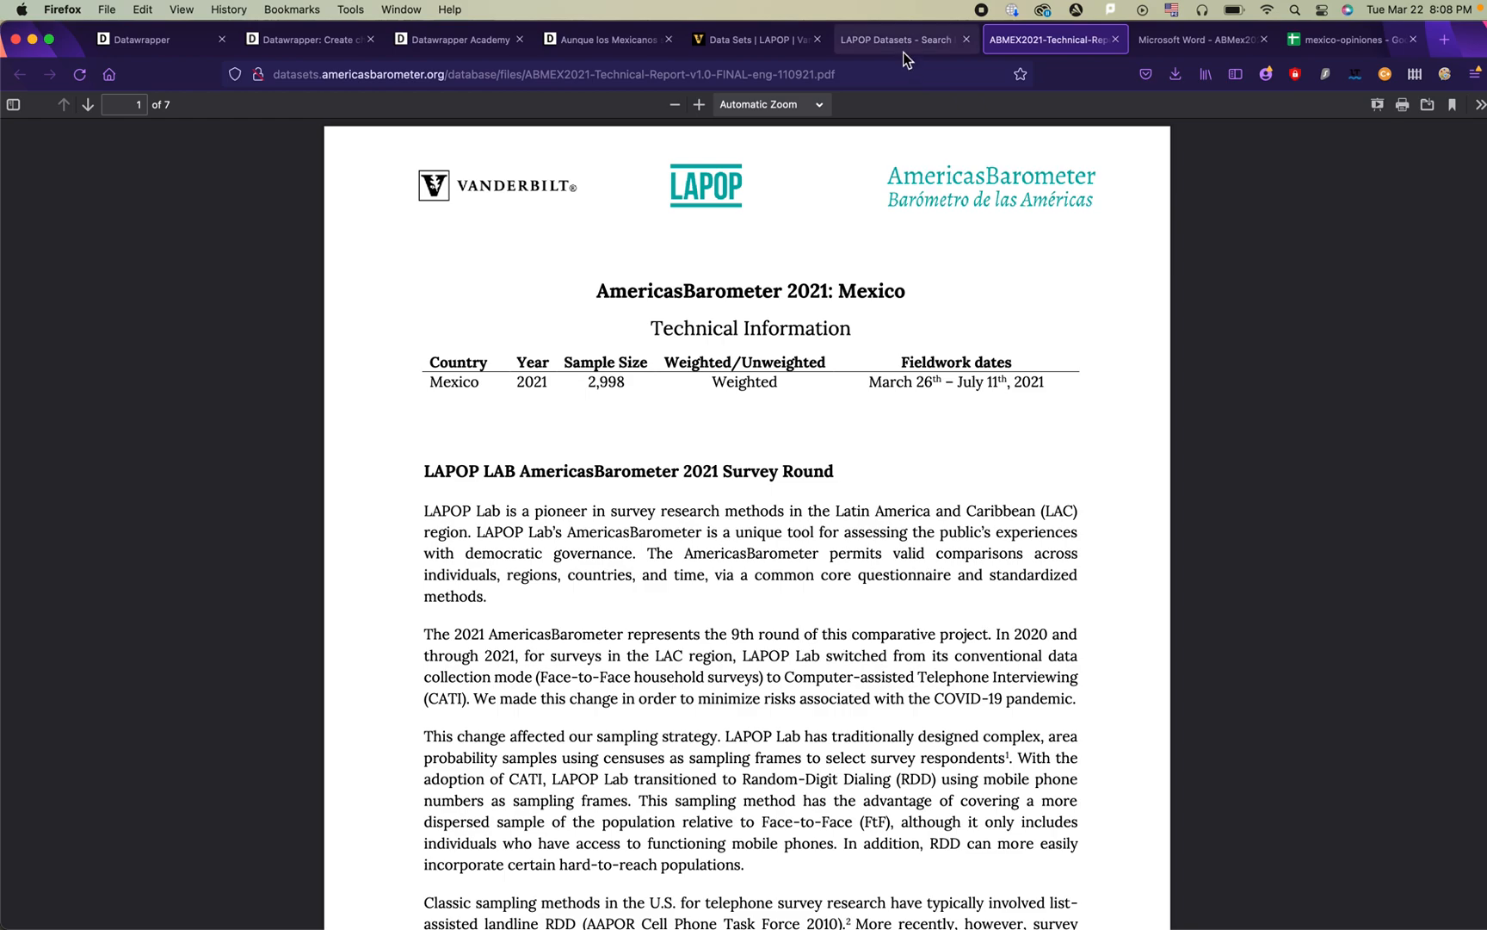
pyautogui.click(762, 41)
pyautogui.click(878, 45)
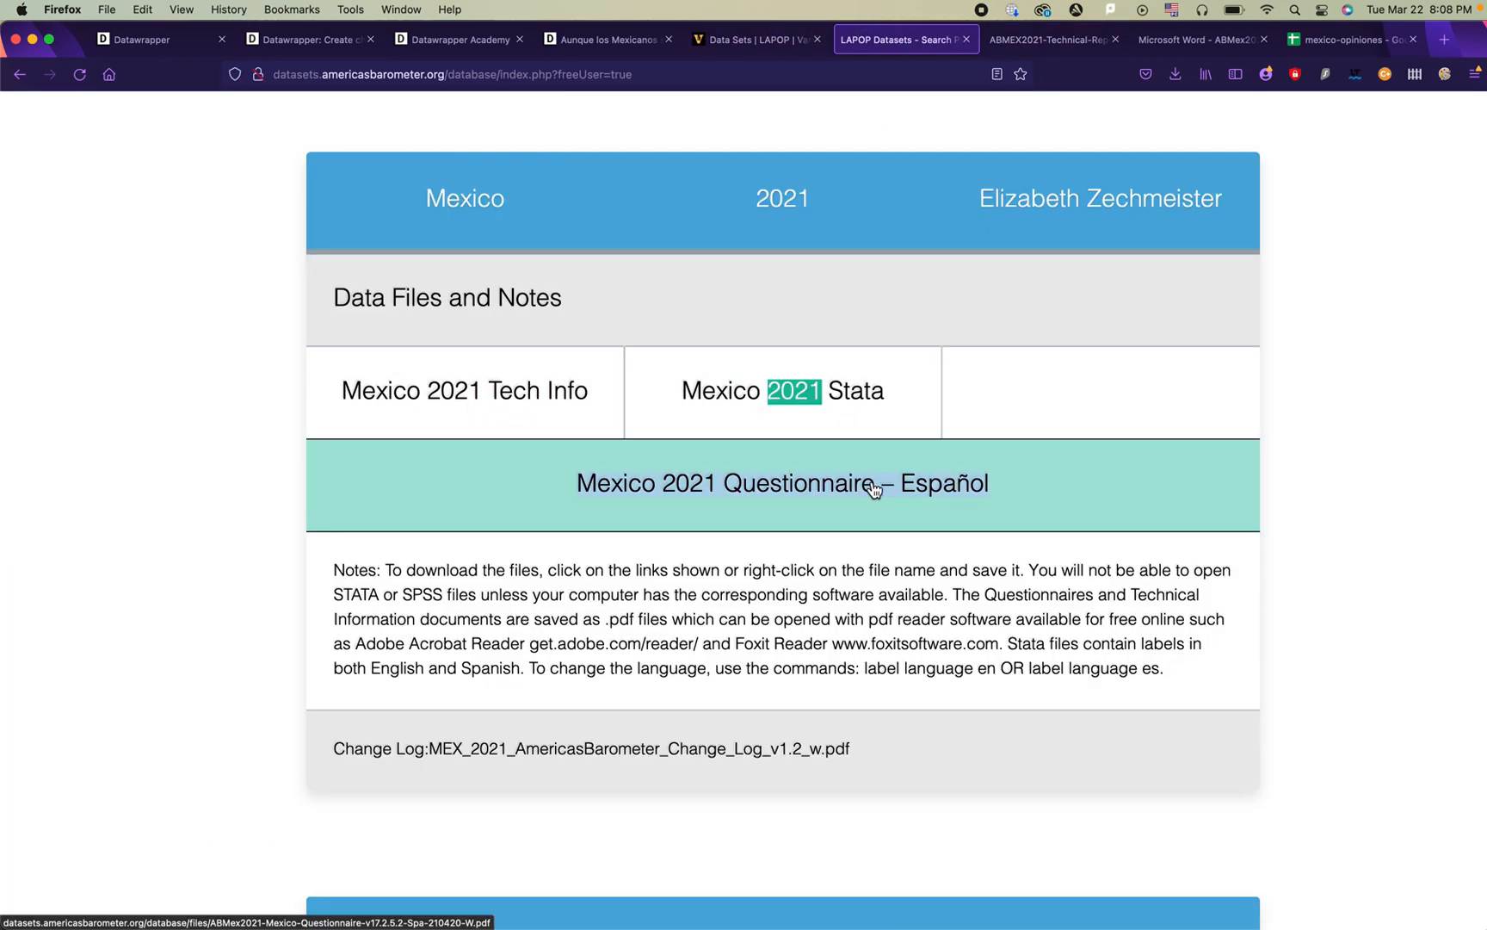
pyautogui.click(811, 487)
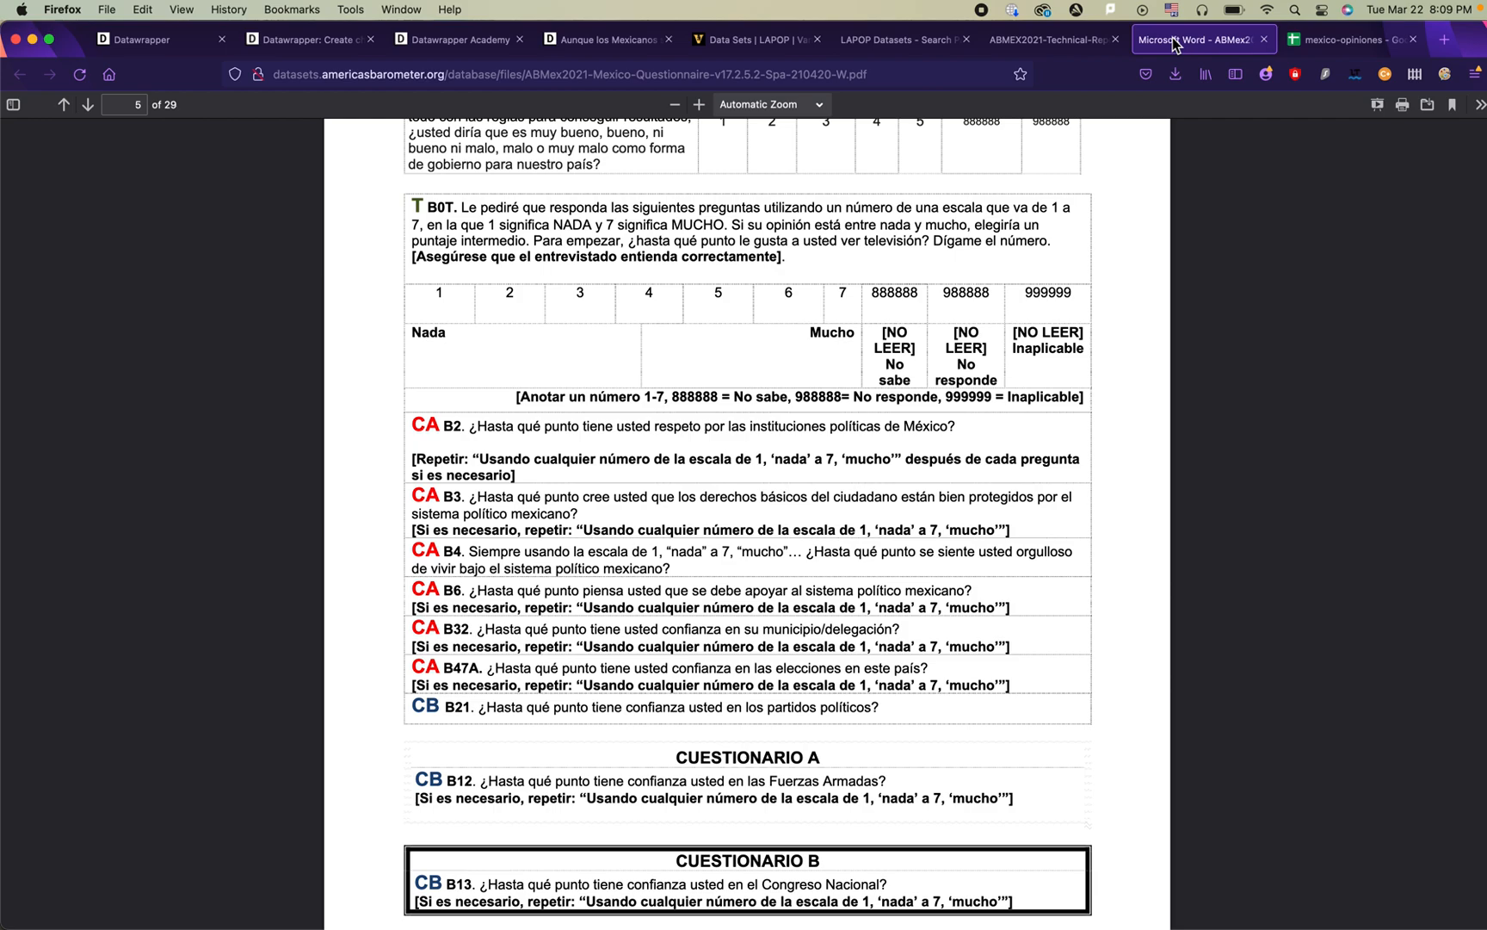
# Step: Duplicate the questionnaire's browser tab and go to the first page of the PDF in the copy
pyautogui.rightClick(1202, 43)
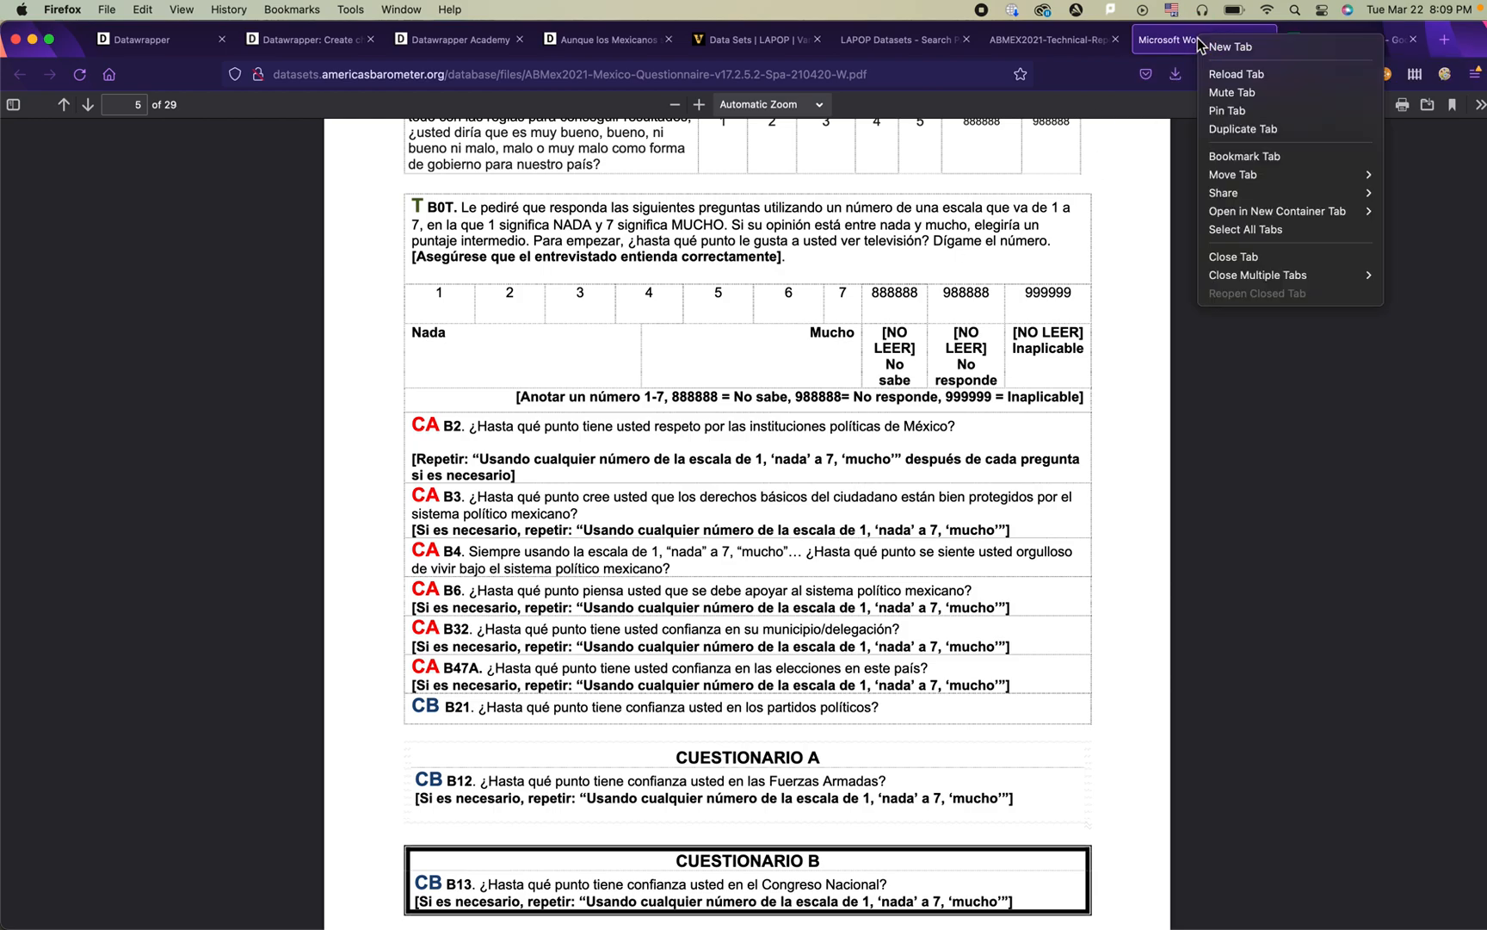
pyautogui.click(1257, 136)
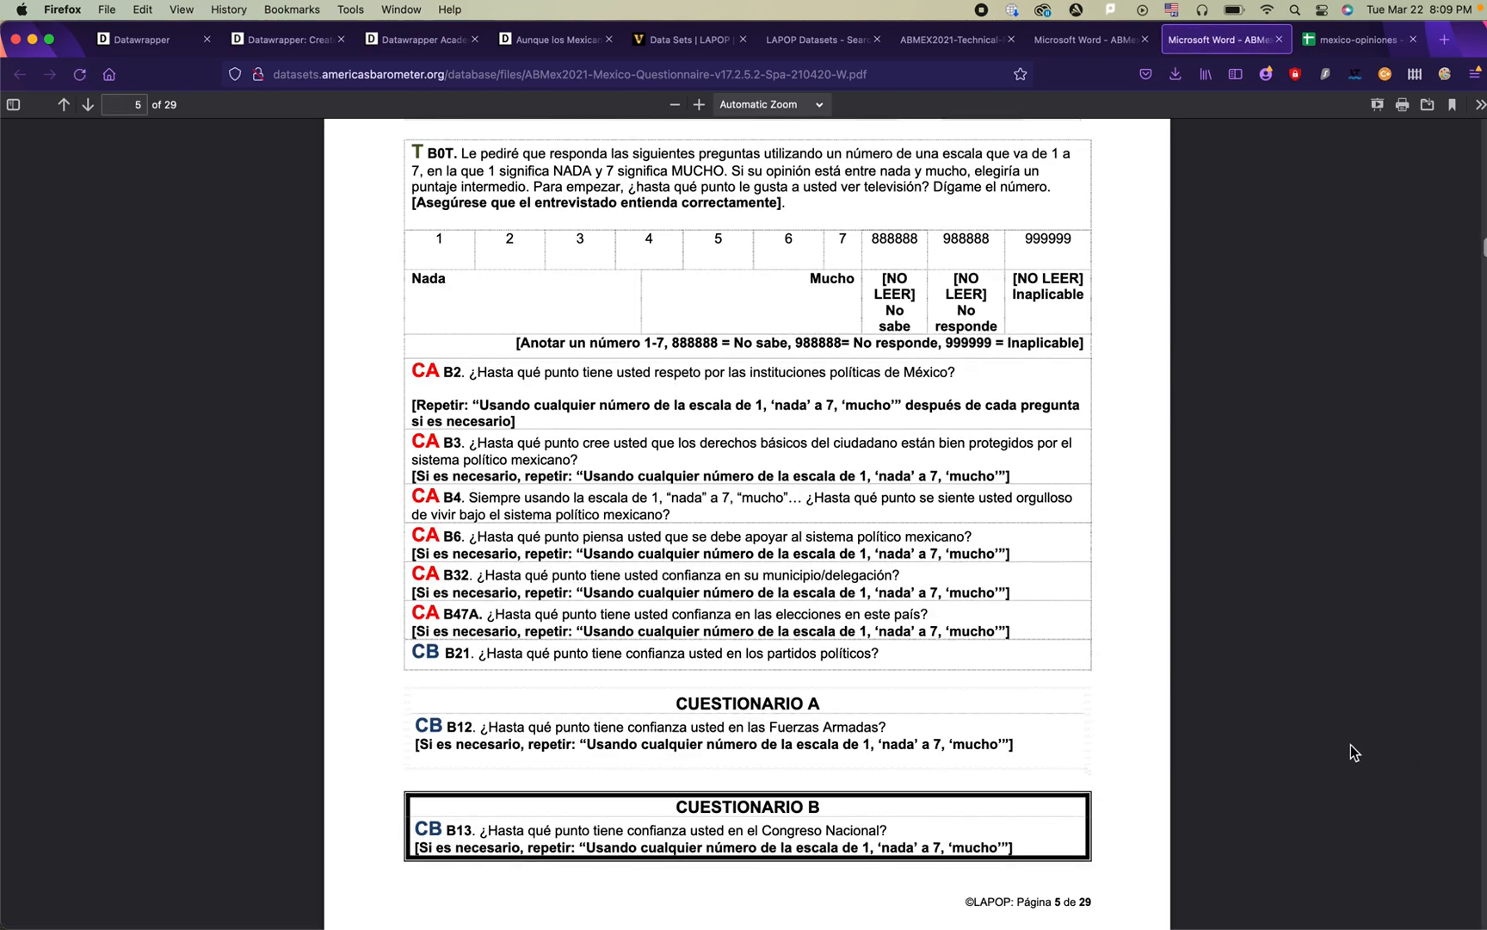
pyautogui.scroll(3, 1266, 660)
pyautogui.moveTo(1484, 247); pyautogui.dragTo(1484, 86)
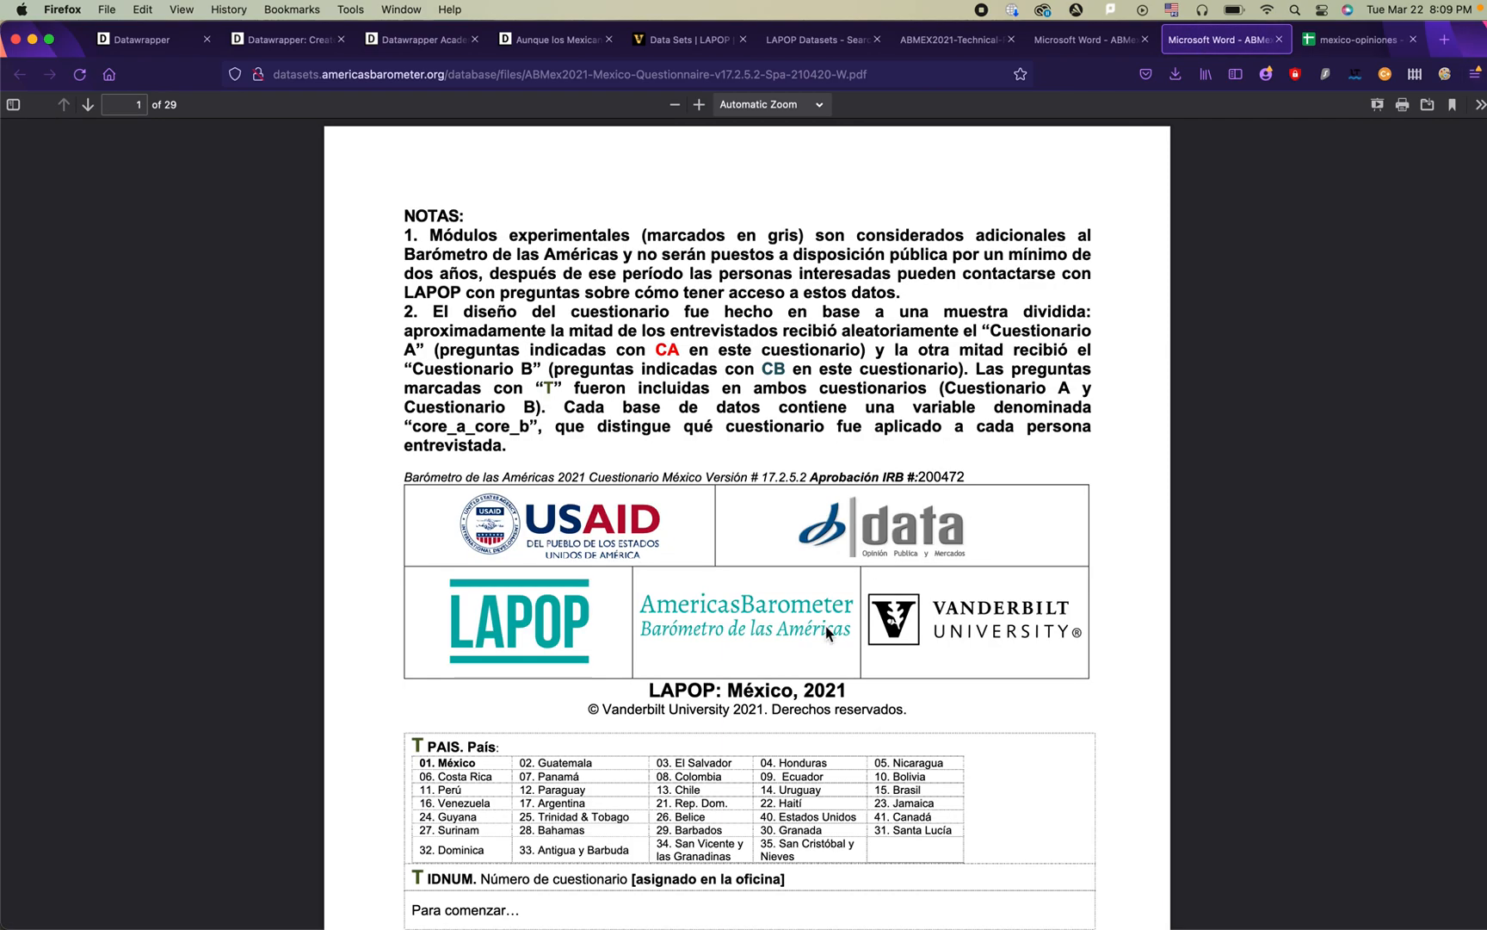
# Step: Skim the opening questionnaire pages in the copy, then view the B-series questions on page 5 of the original at 160% zoom
pyautogui.scroll(-5, 825, 633)
pyautogui.scroll(-10, 826, 624)
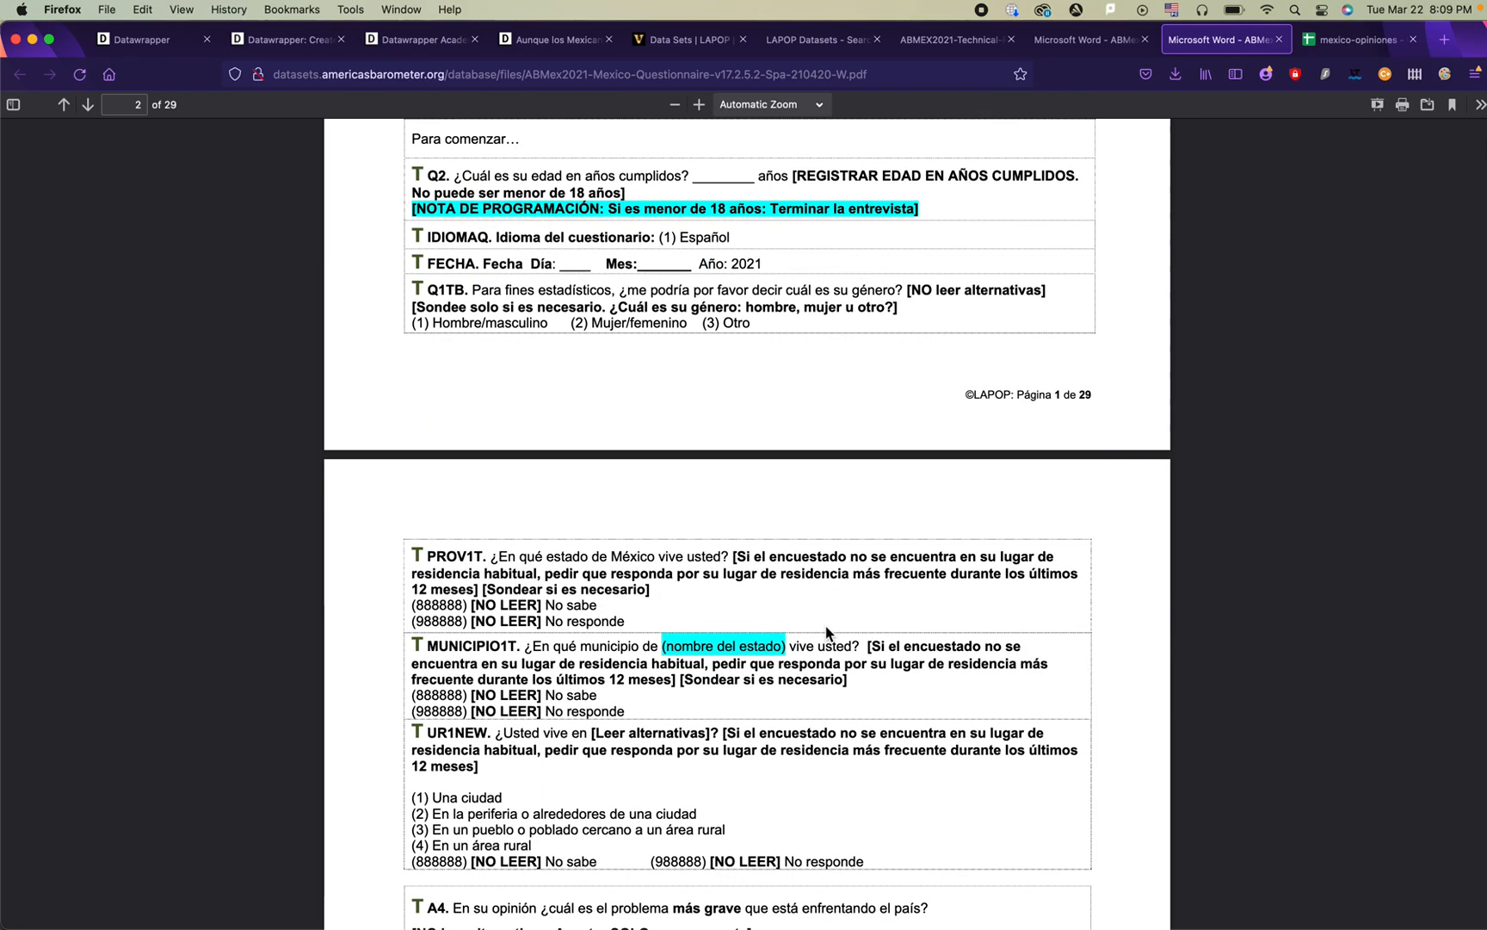
pyautogui.scroll(-14, 826, 627)
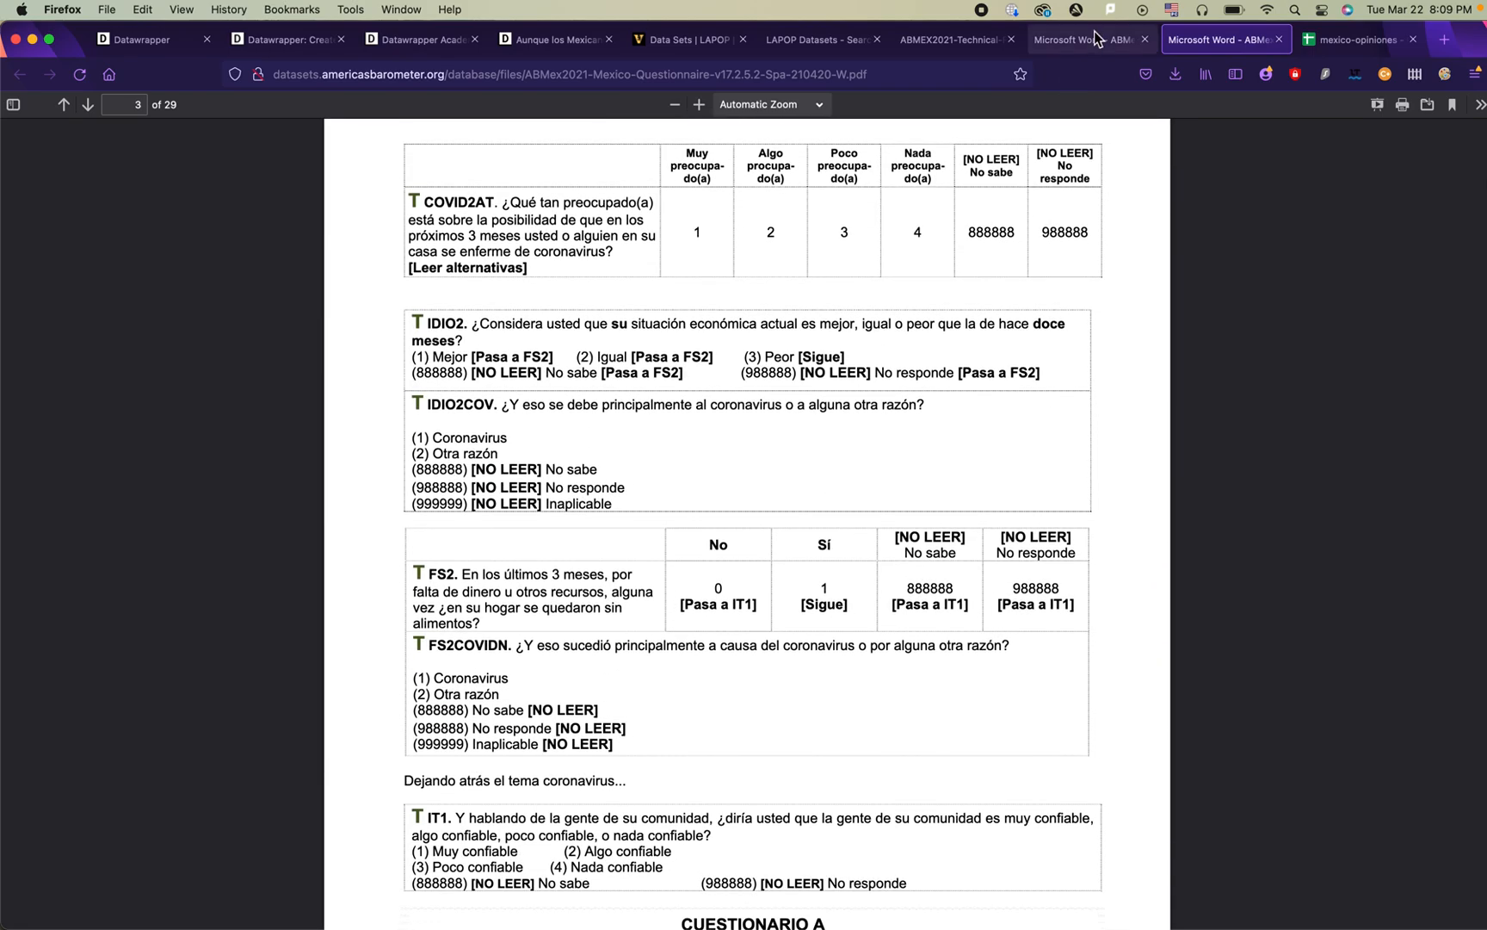
pyautogui.click(1090, 38)
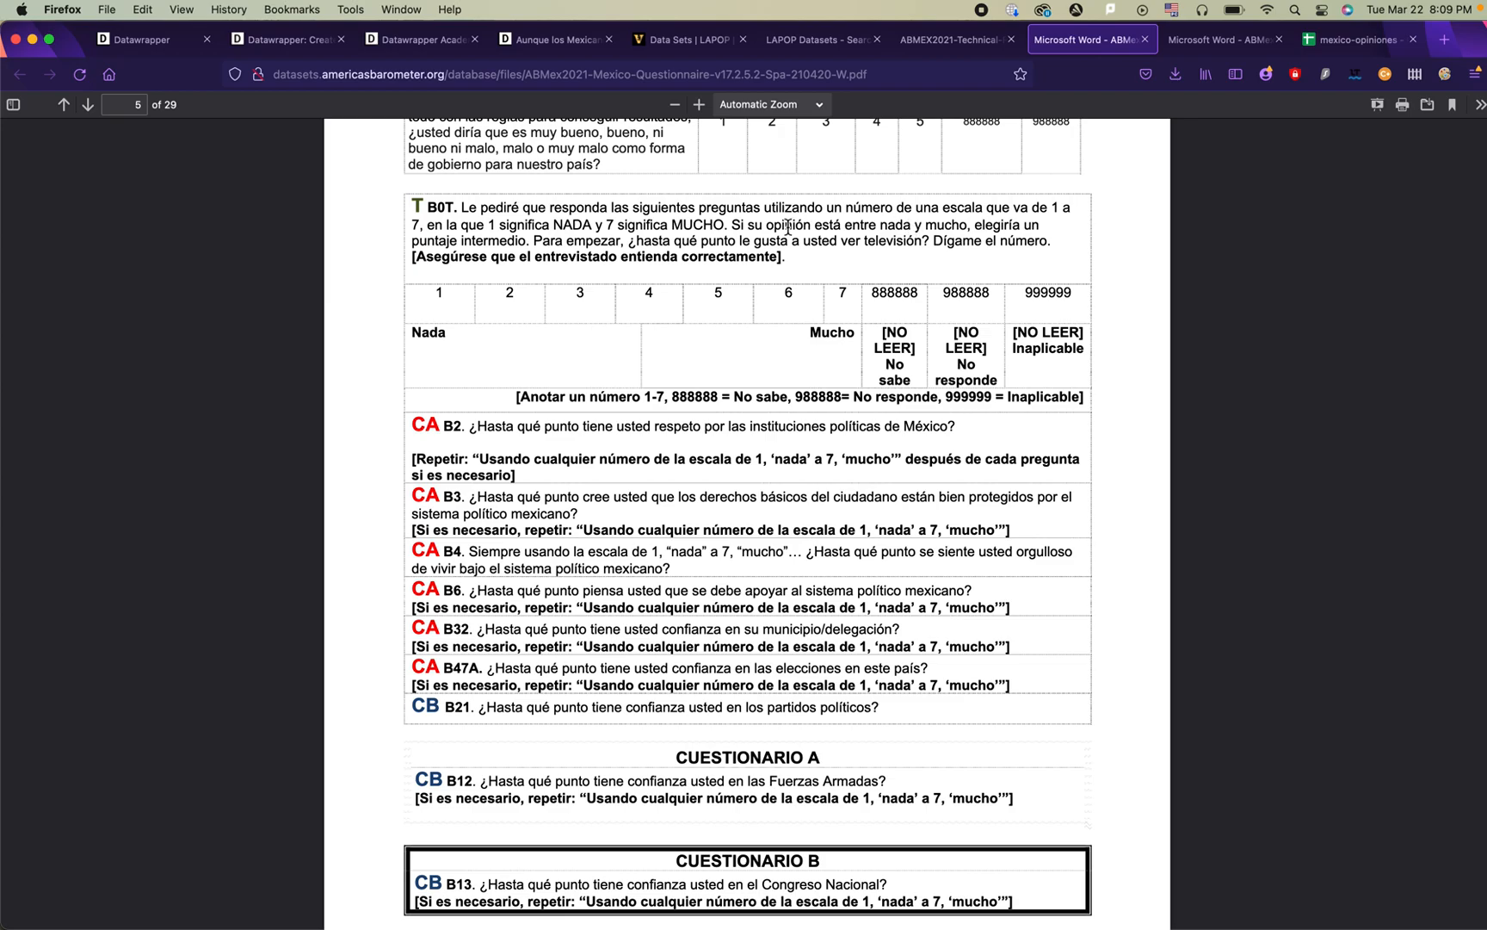
pyautogui.press('super+equal')
pyautogui.press('super+equal')
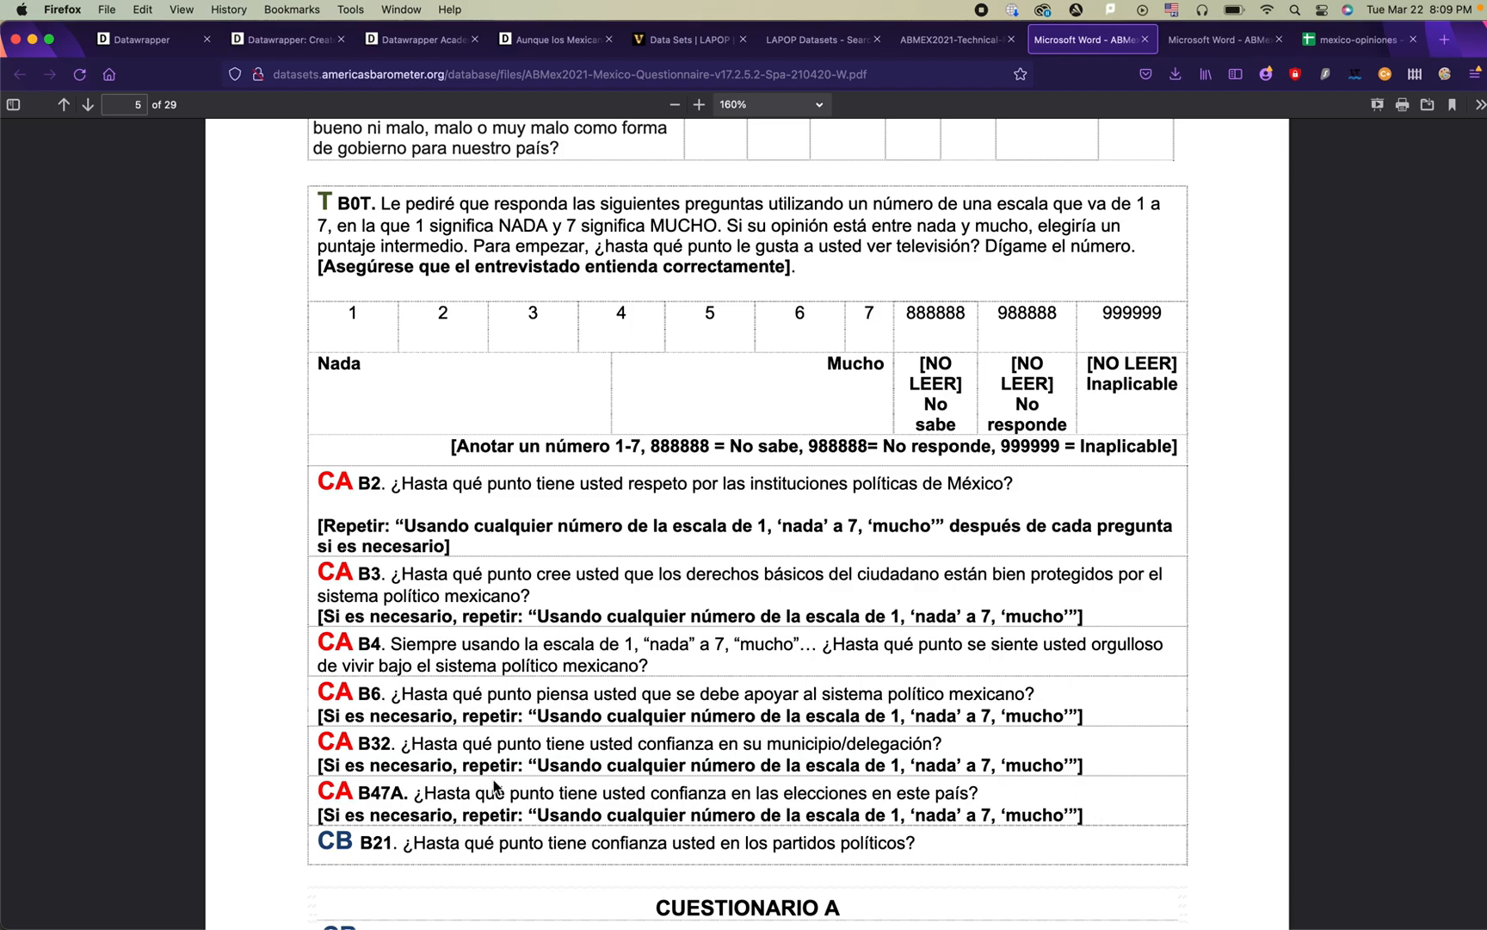
# Step: Highlight the B2 to B6 questions on page 5, followed by the question codes B2 and B47A
pyautogui.moveTo(319, 482); pyautogui.dragTo(1095, 817)
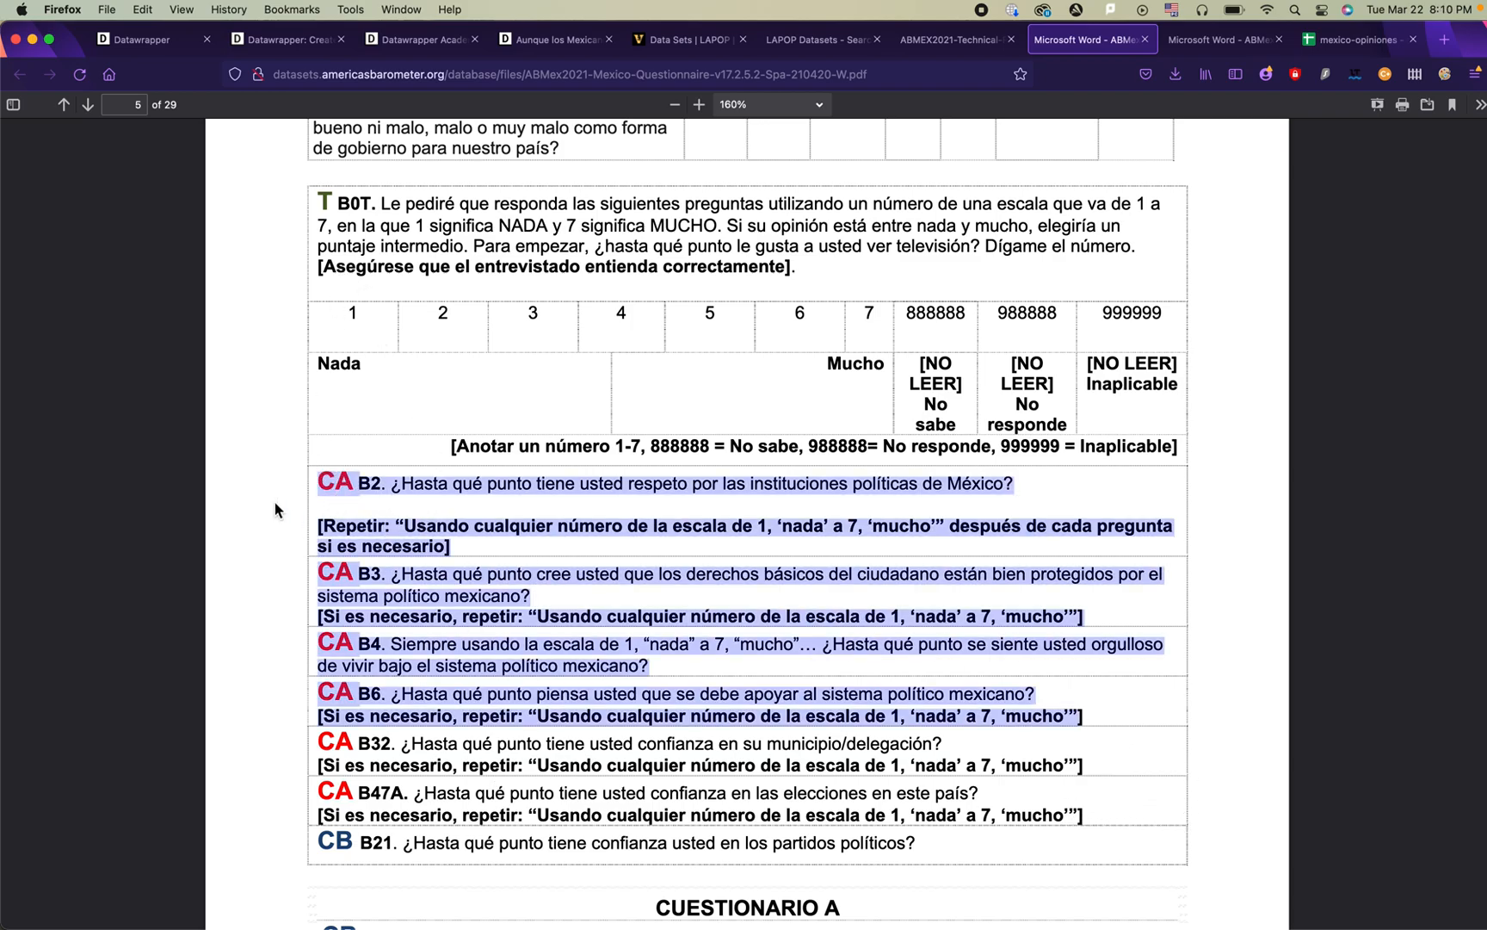
pyautogui.click(383, 480)
pyautogui.moveTo(380, 484); pyautogui.dragTo(357, 484)
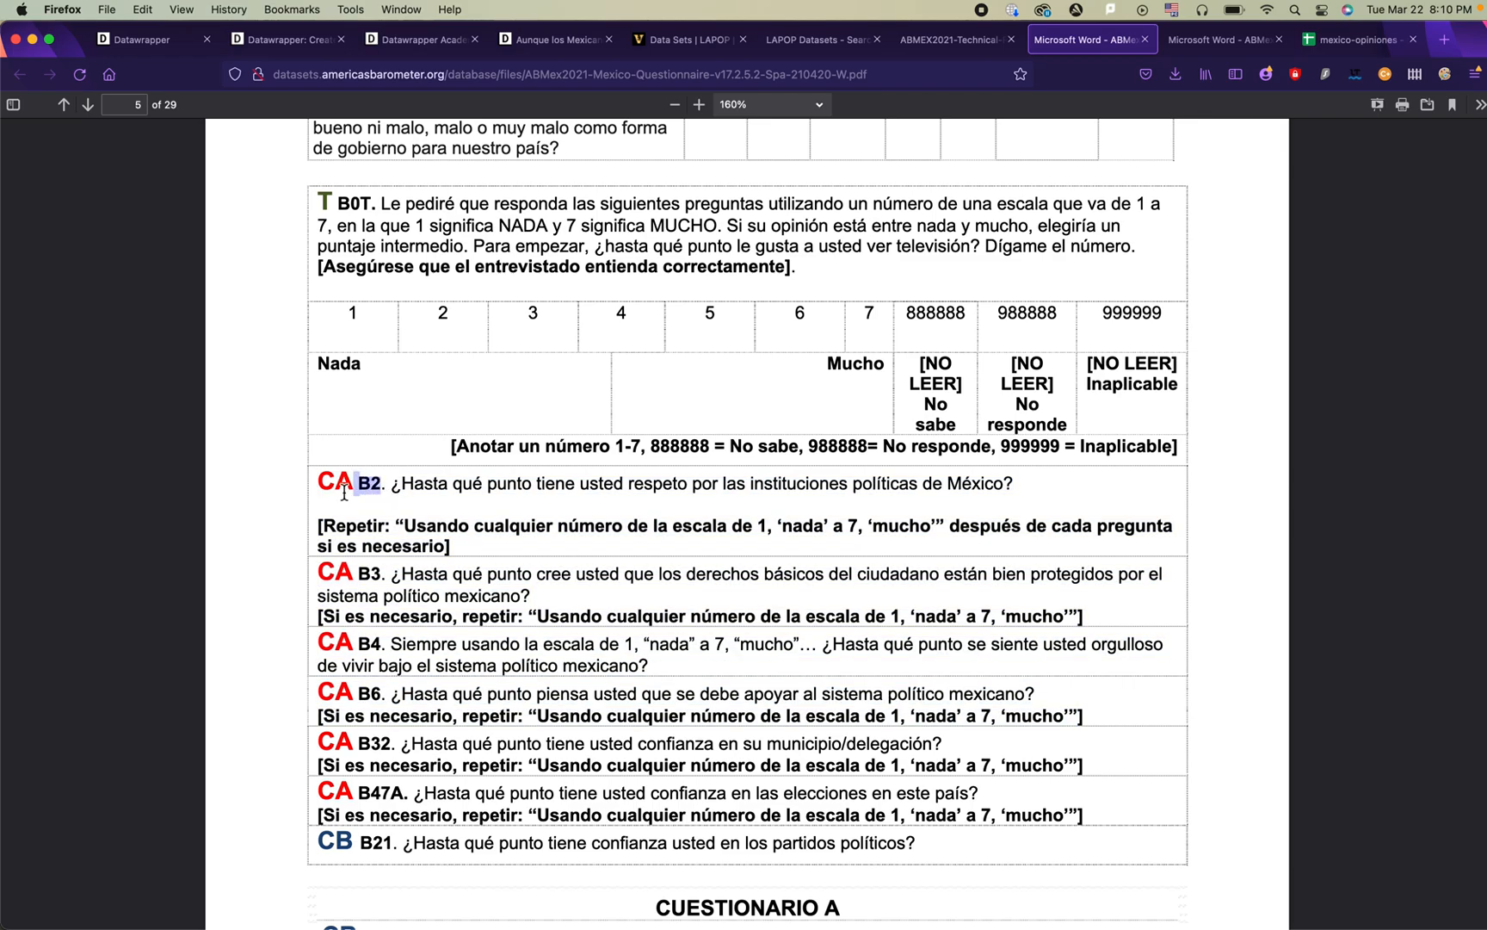
pyautogui.moveTo(358, 793); pyautogui.dragTo(409, 796)
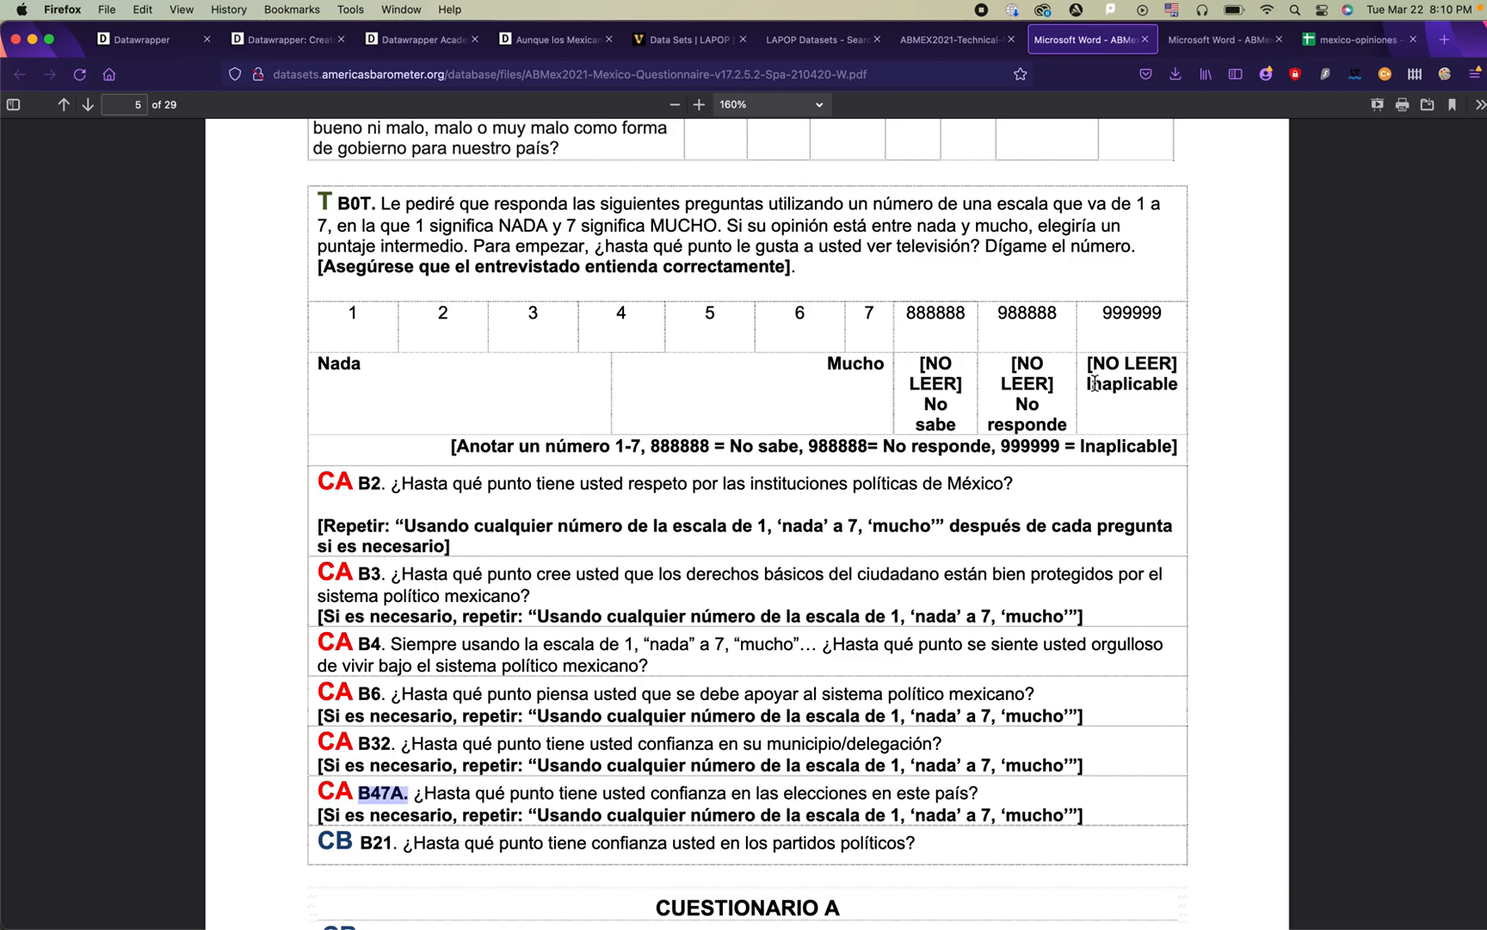
# Step: Switch to the mexico-opiniones Google Sheet and bold the headers in A1:G1 of Sheet1
pyautogui.click(1316, 50)
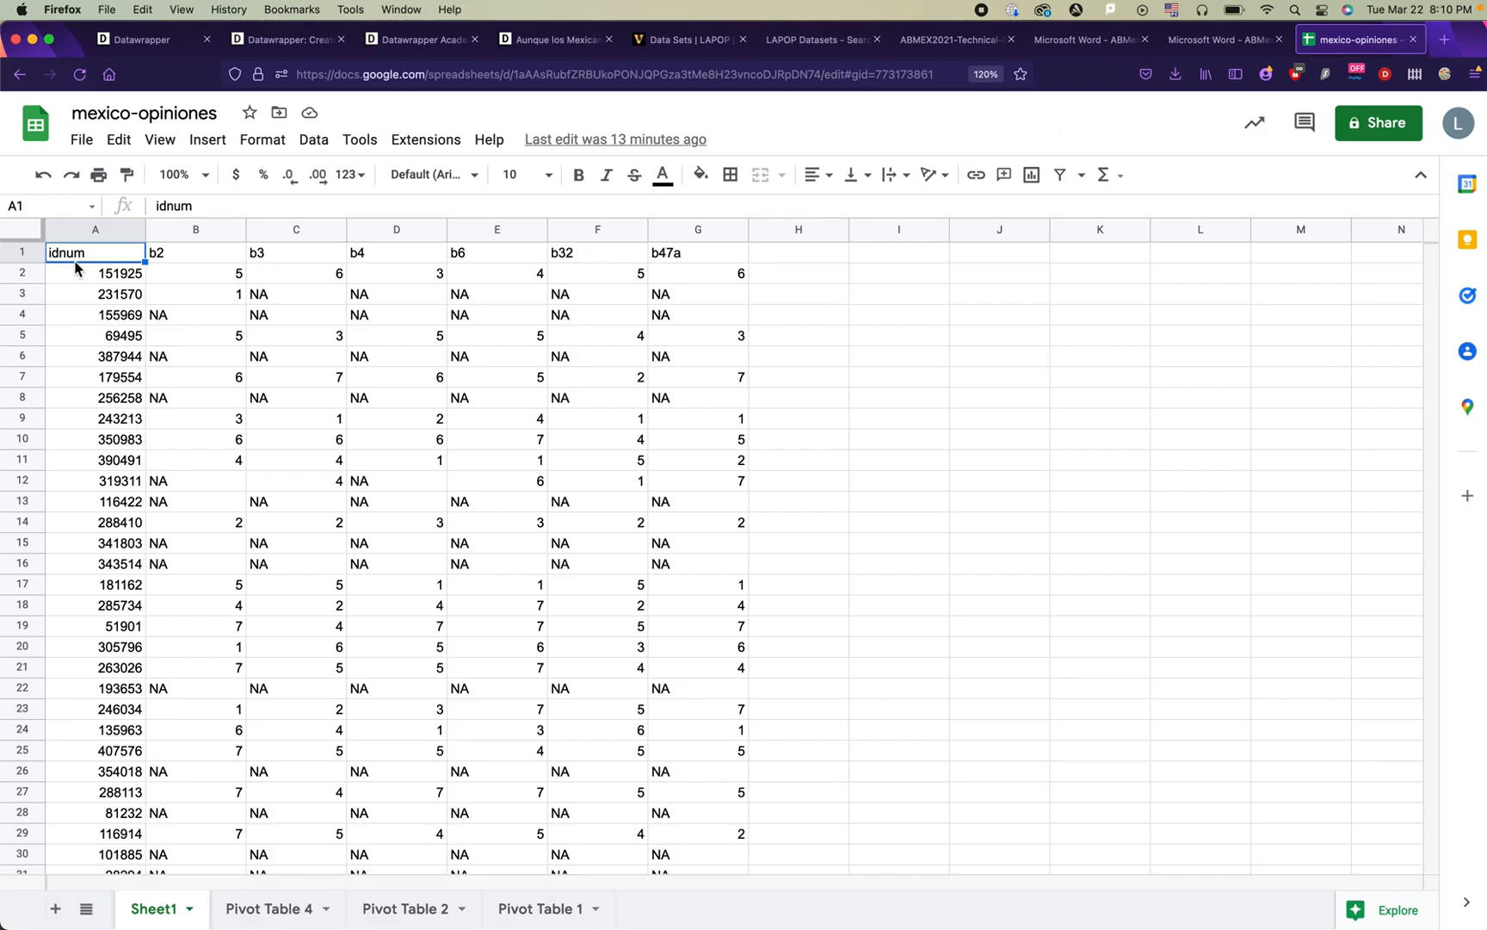
pyautogui.keyDown('shift'); pyautogui.click(707, 252); pyautogui.keyUp('shift')
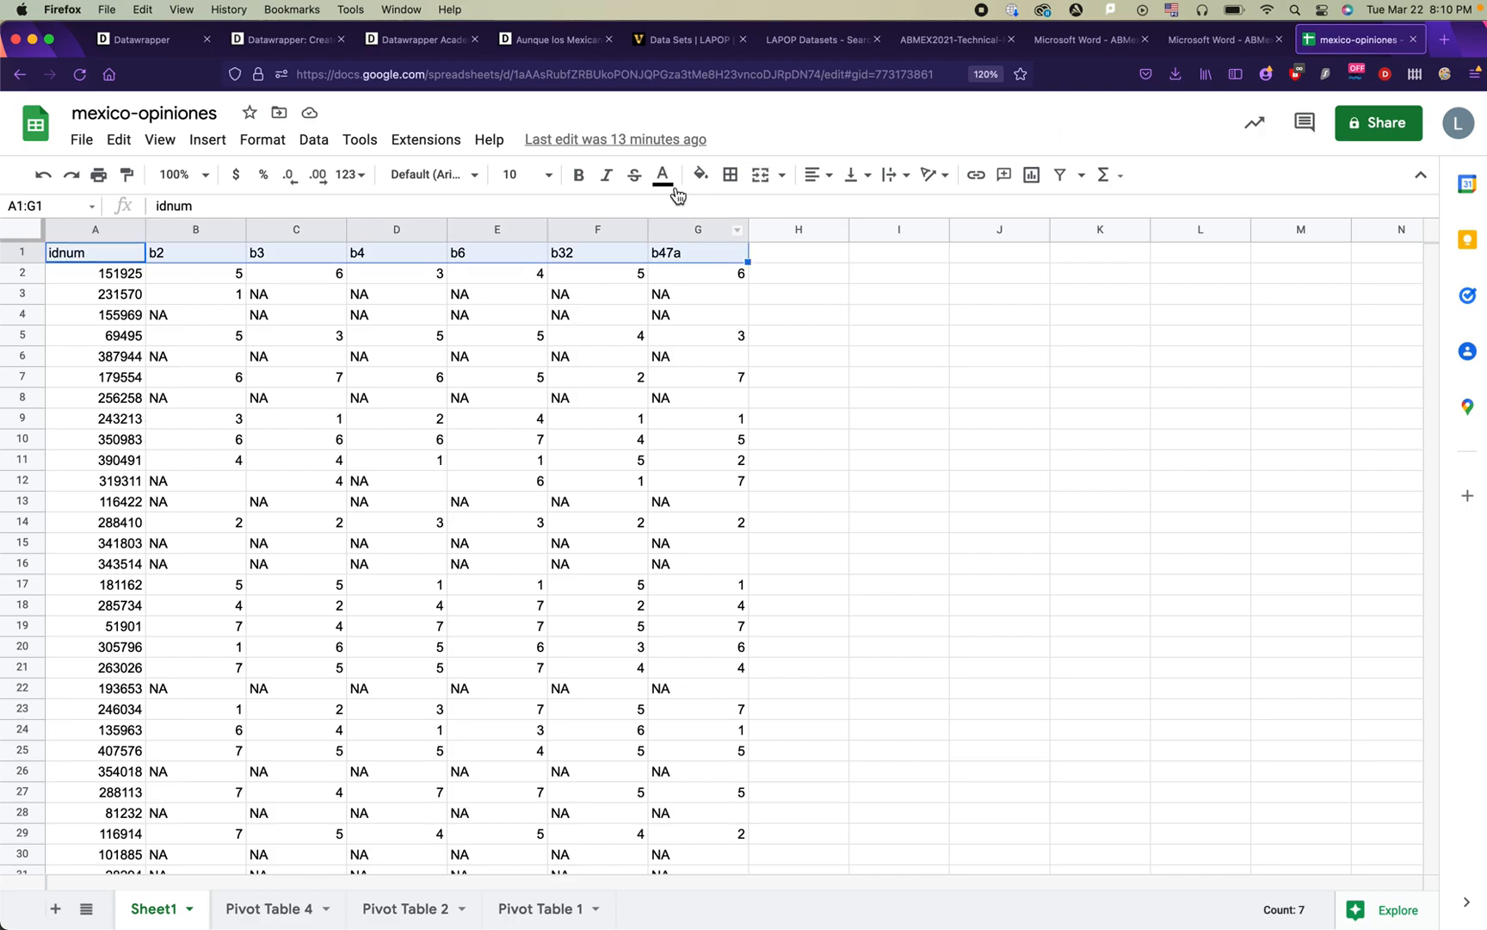
pyautogui.click(579, 175)
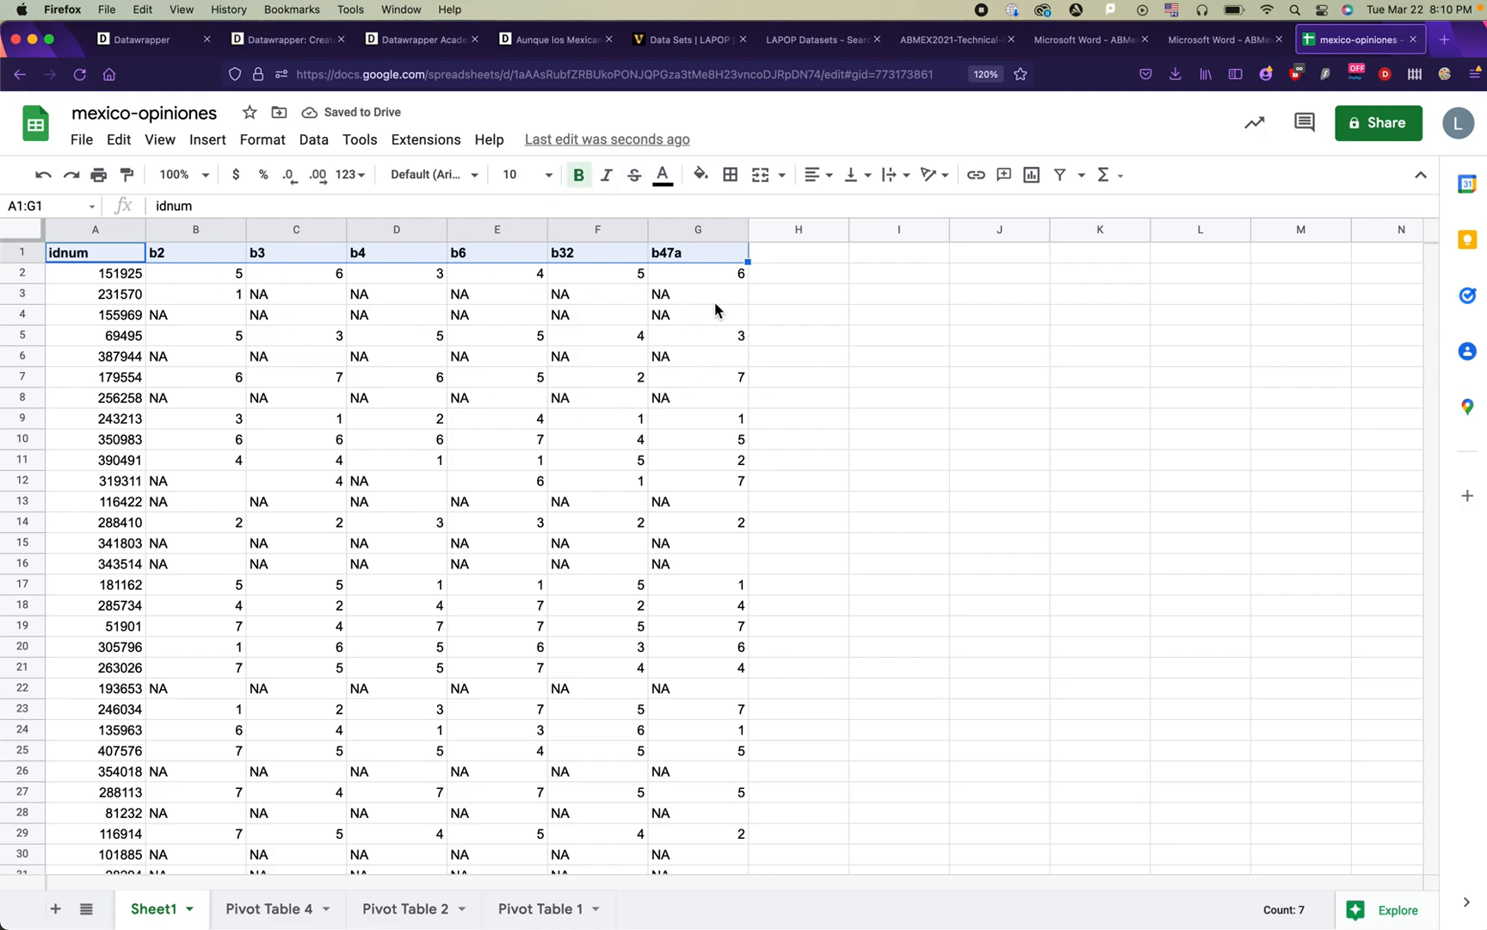
# Step: Examine the individual numeric and NA responses in columns b2 through b47a of Sheet1
pyautogui.click(721, 389)
pyautogui.click(200, 293)
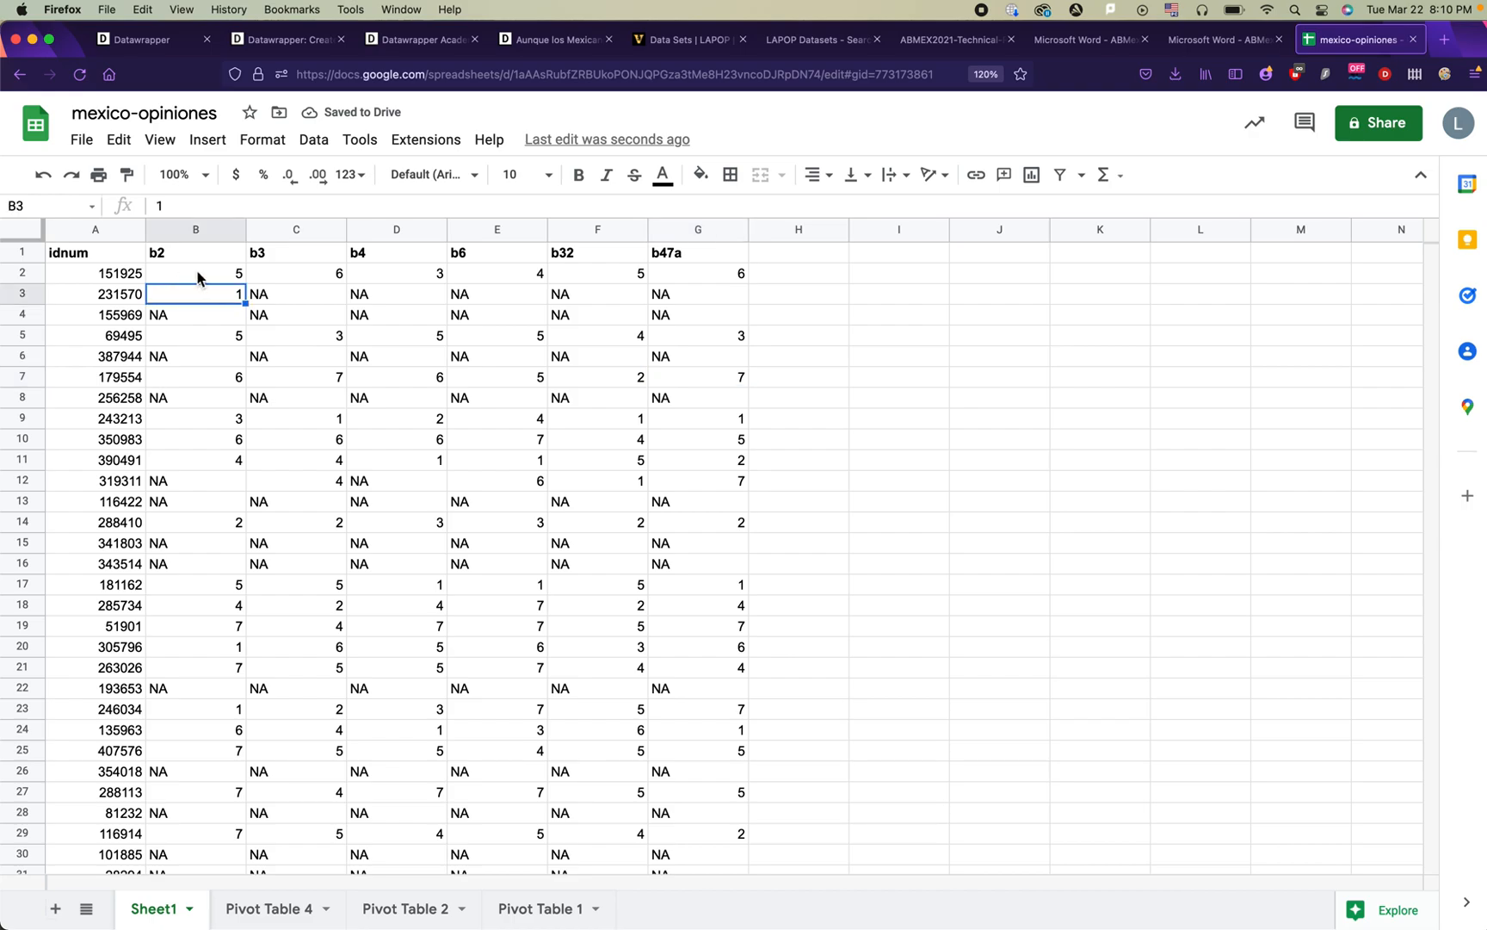
pyautogui.click(198, 277)
pyautogui.click(250, 506)
pyautogui.click(199, 281)
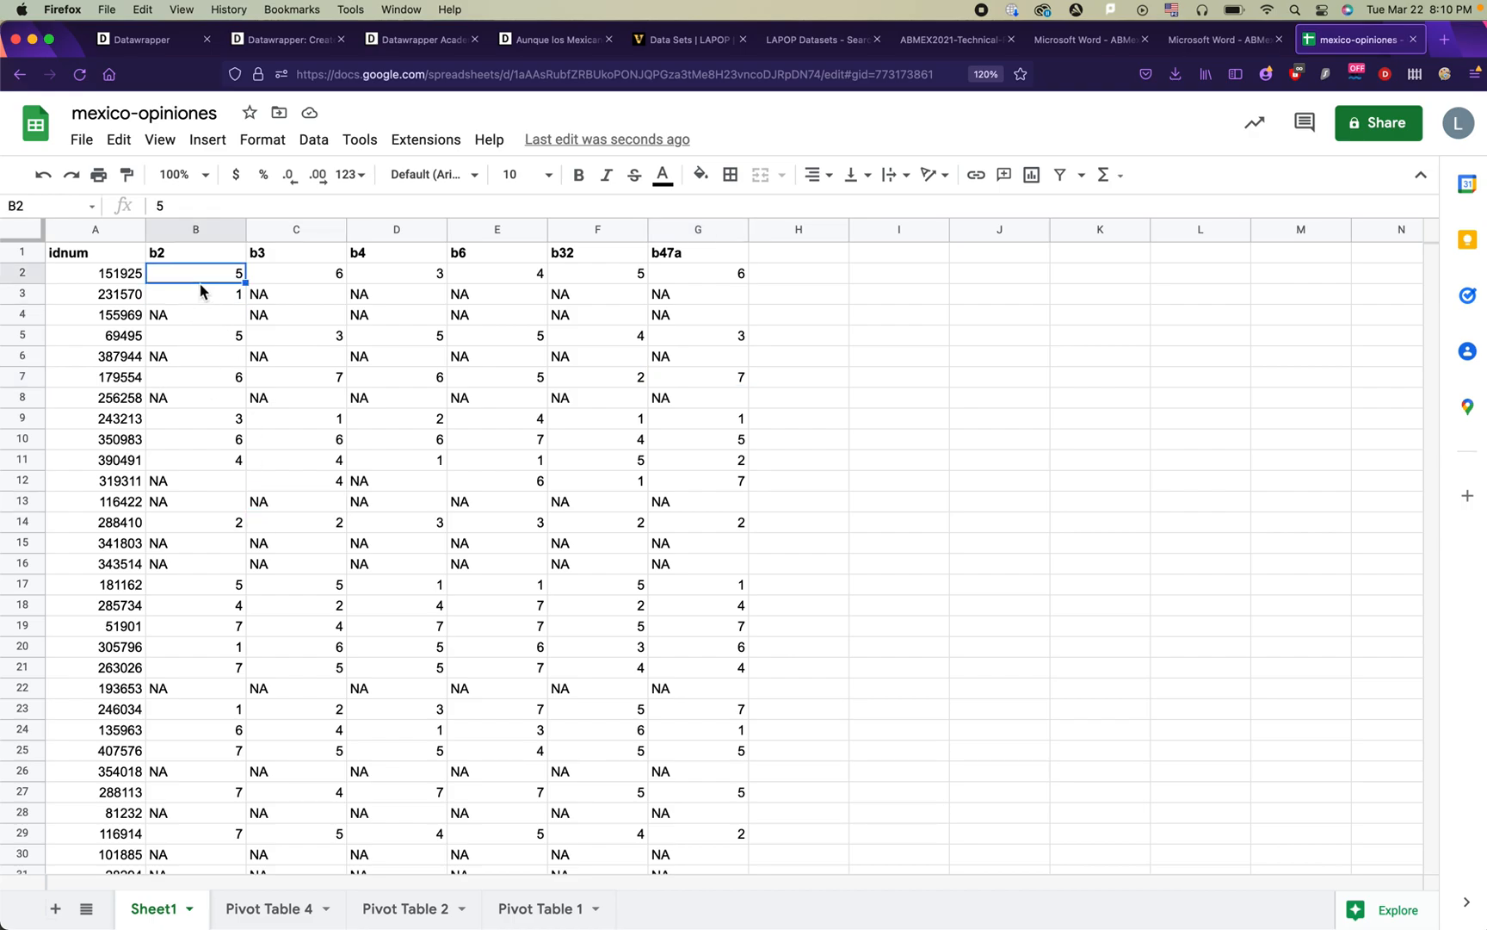
pyautogui.click(293, 298)
pyautogui.click(412, 305)
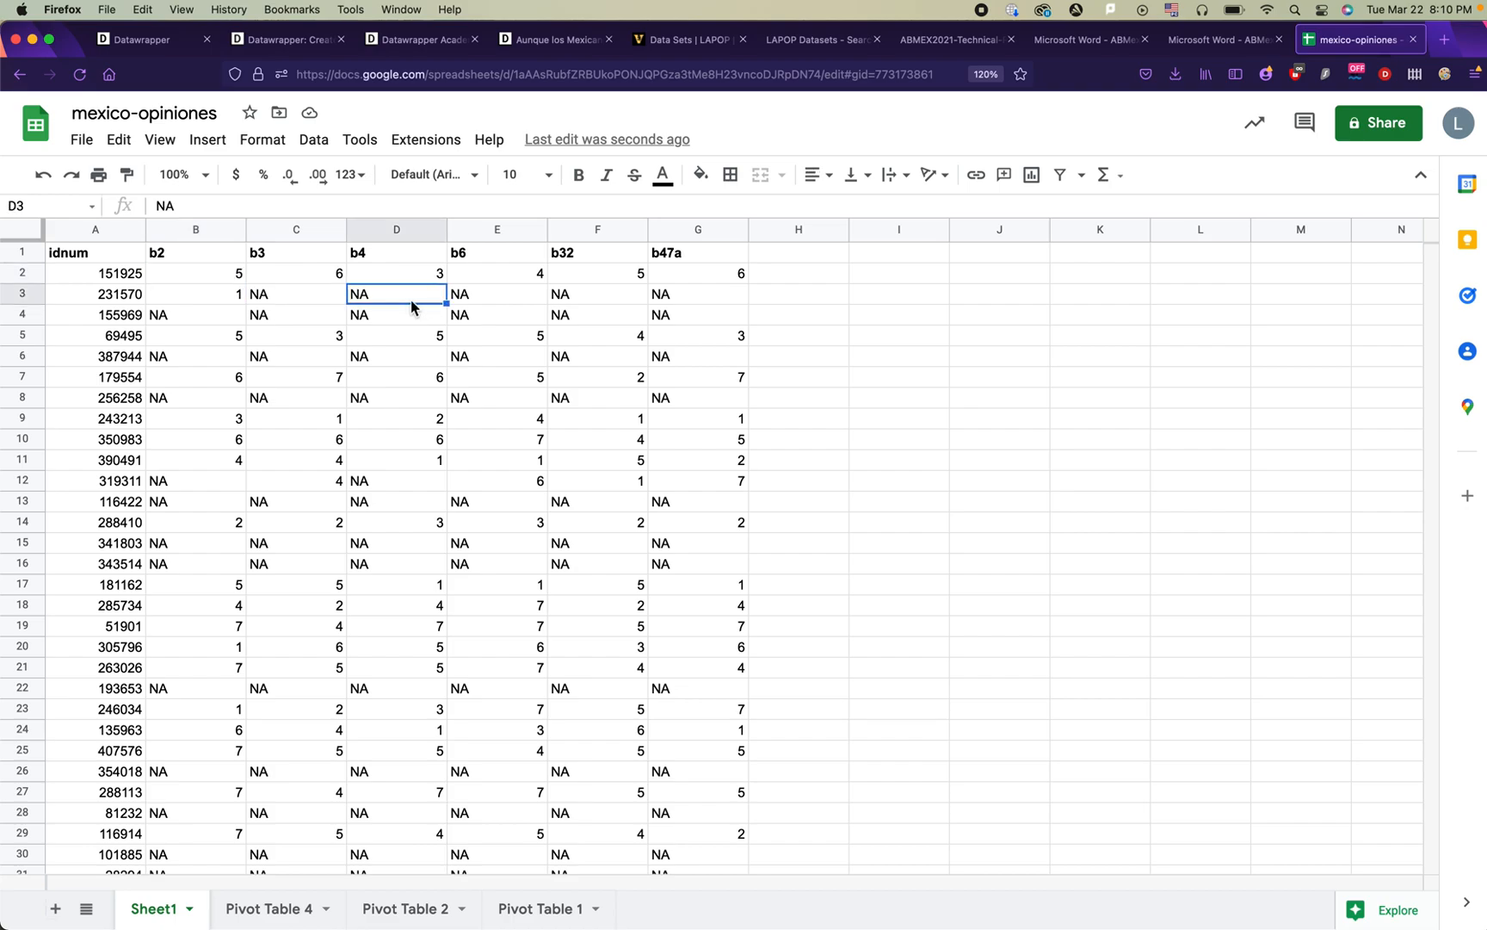
pyautogui.click(686, 302)
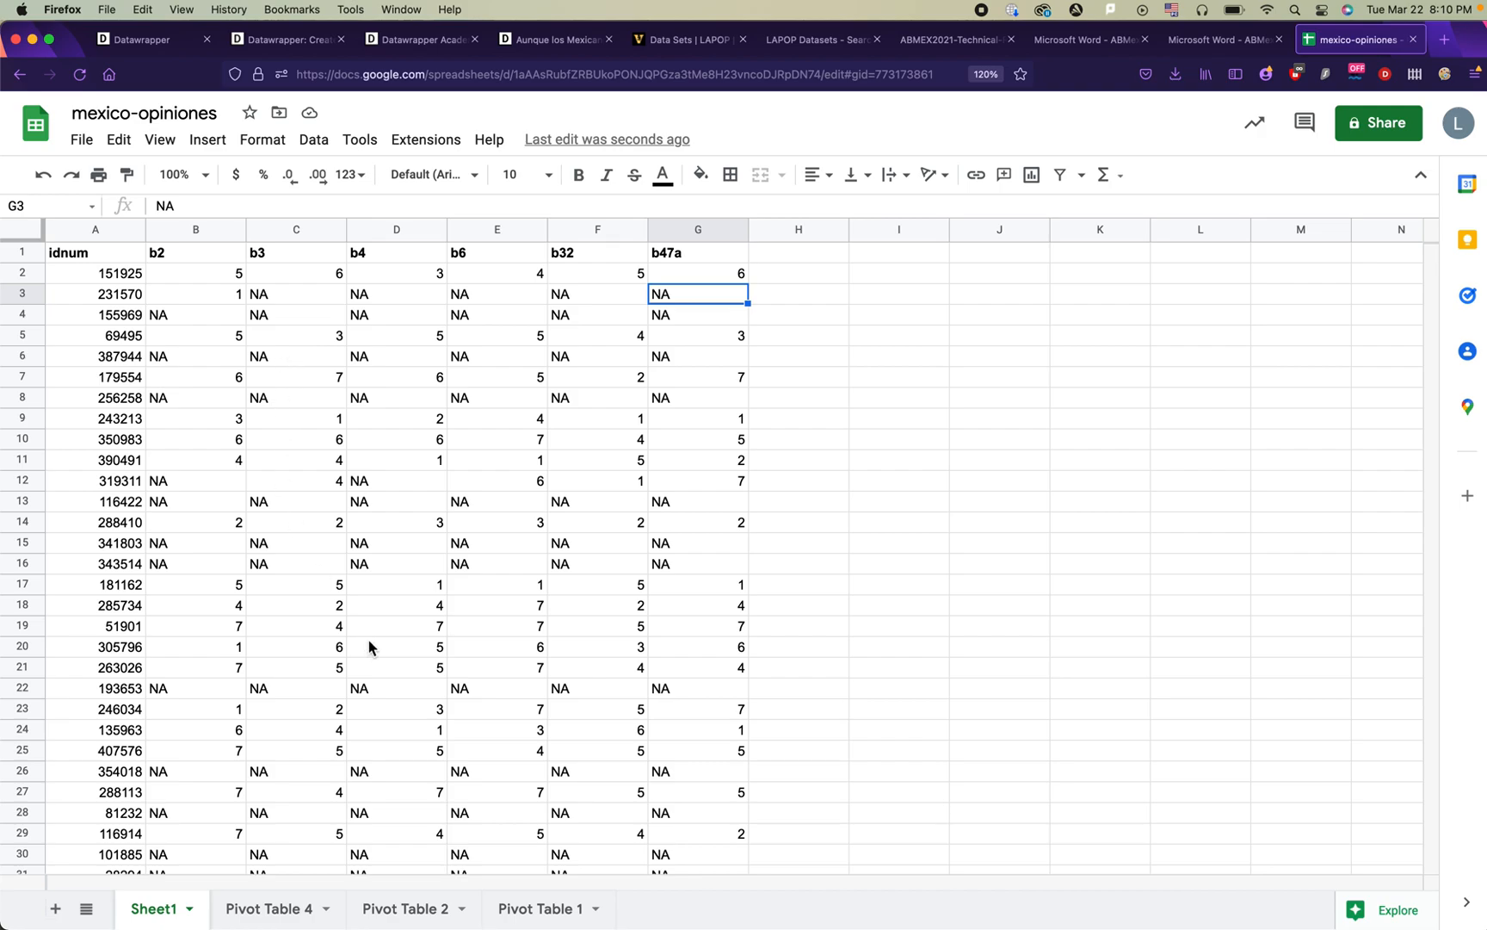
# Step: On the Pivot Table 4 sheet, bold the "3 o menor a 3" and "5 o mayor a 5" counts in B31:C36
pyautogui.click(267, 910)
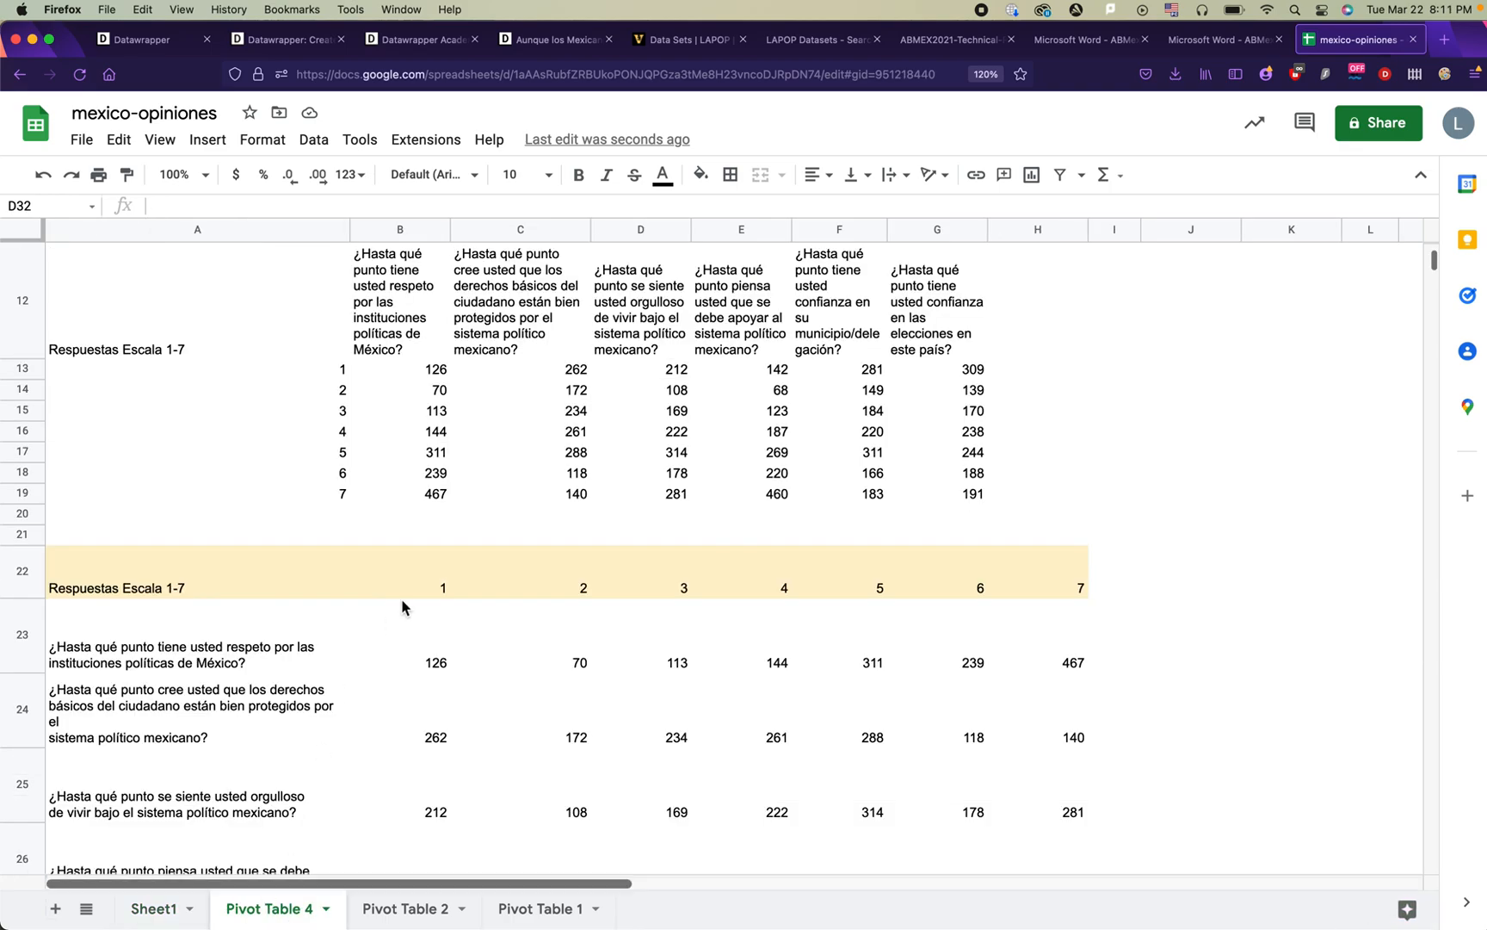
pyautogui.scroll(-5, 401, 608)
pyautogui.scroll(-3, 402, 607)
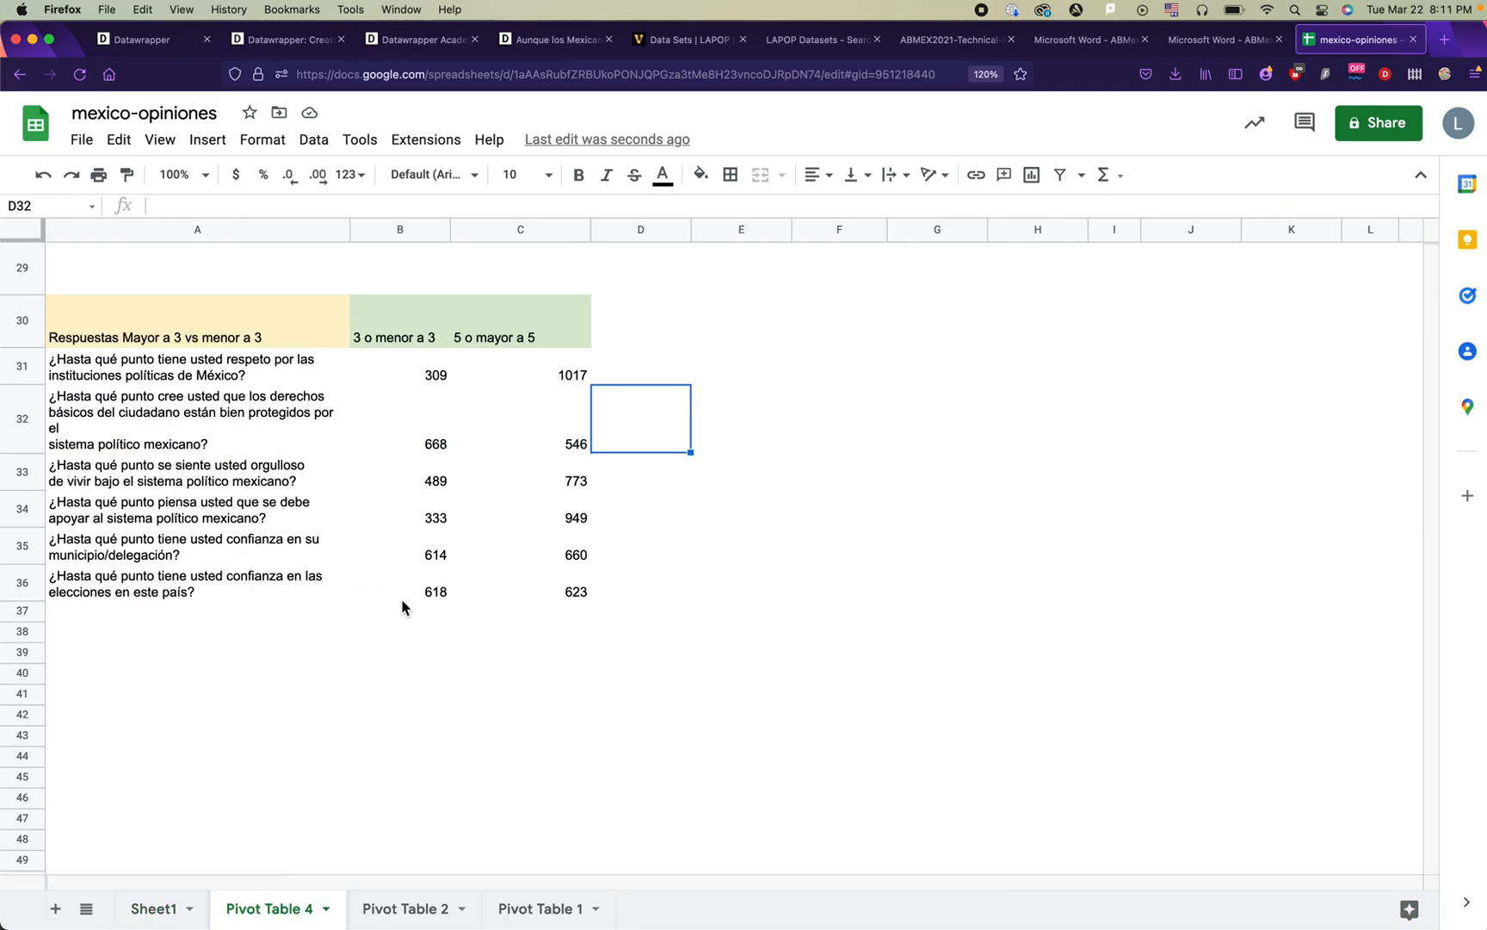
pyautogui.click(403, 334)
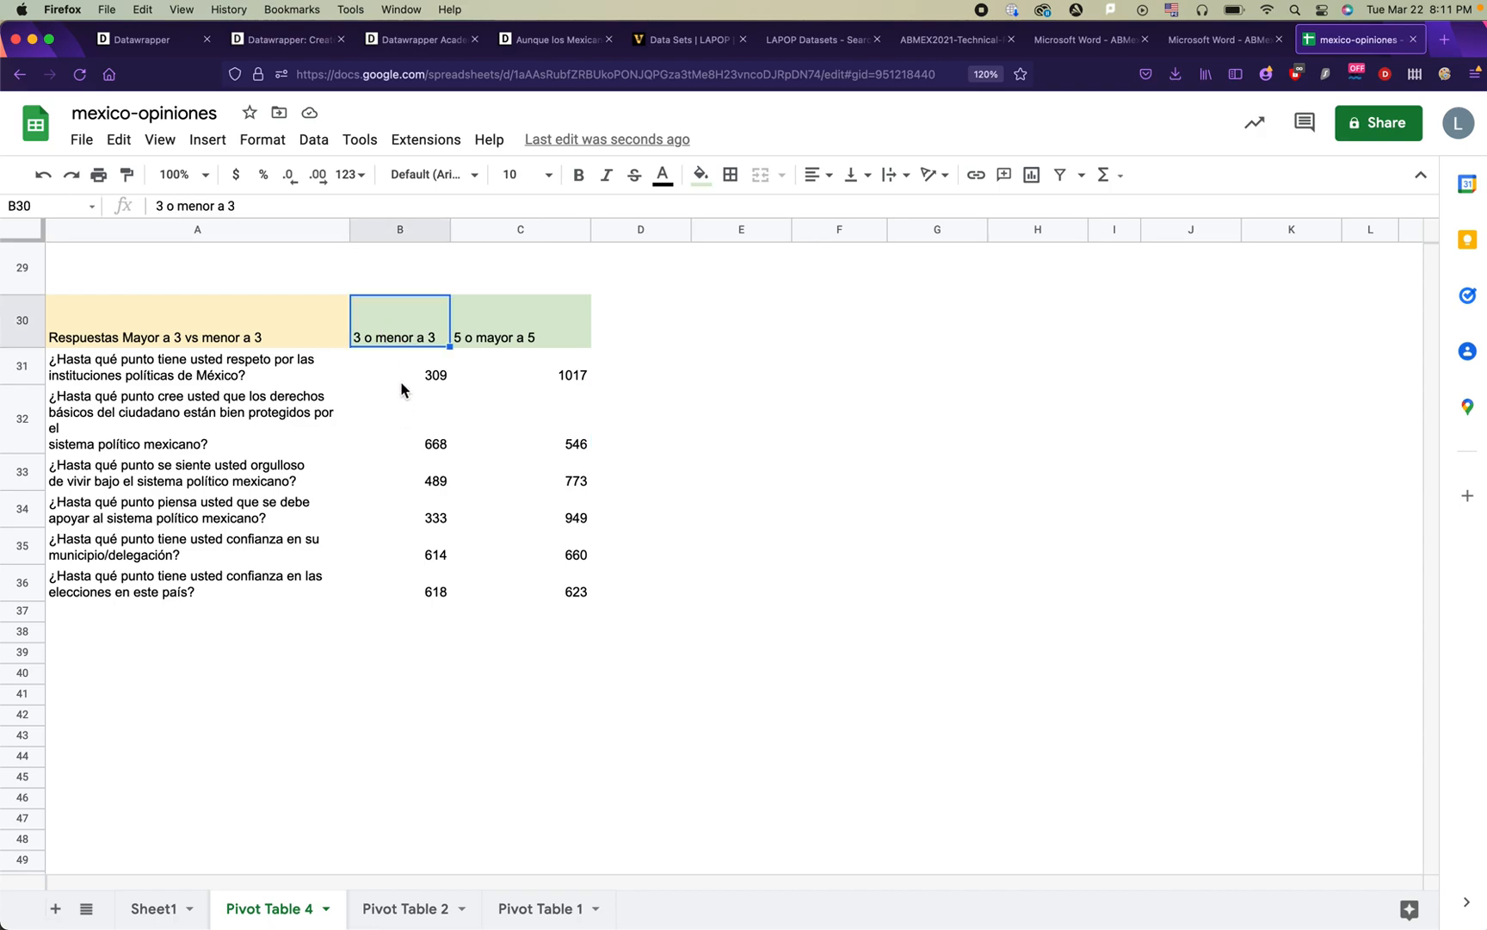
pyautogui.click(507, 327)
pyautogui.moveTo(515, 357); pyautogui.dragTo(515, 580)
pyautogui.click(580, 175)
pyautogui.moveTo(408, 370); pyautogui.dragTo(415, 599)
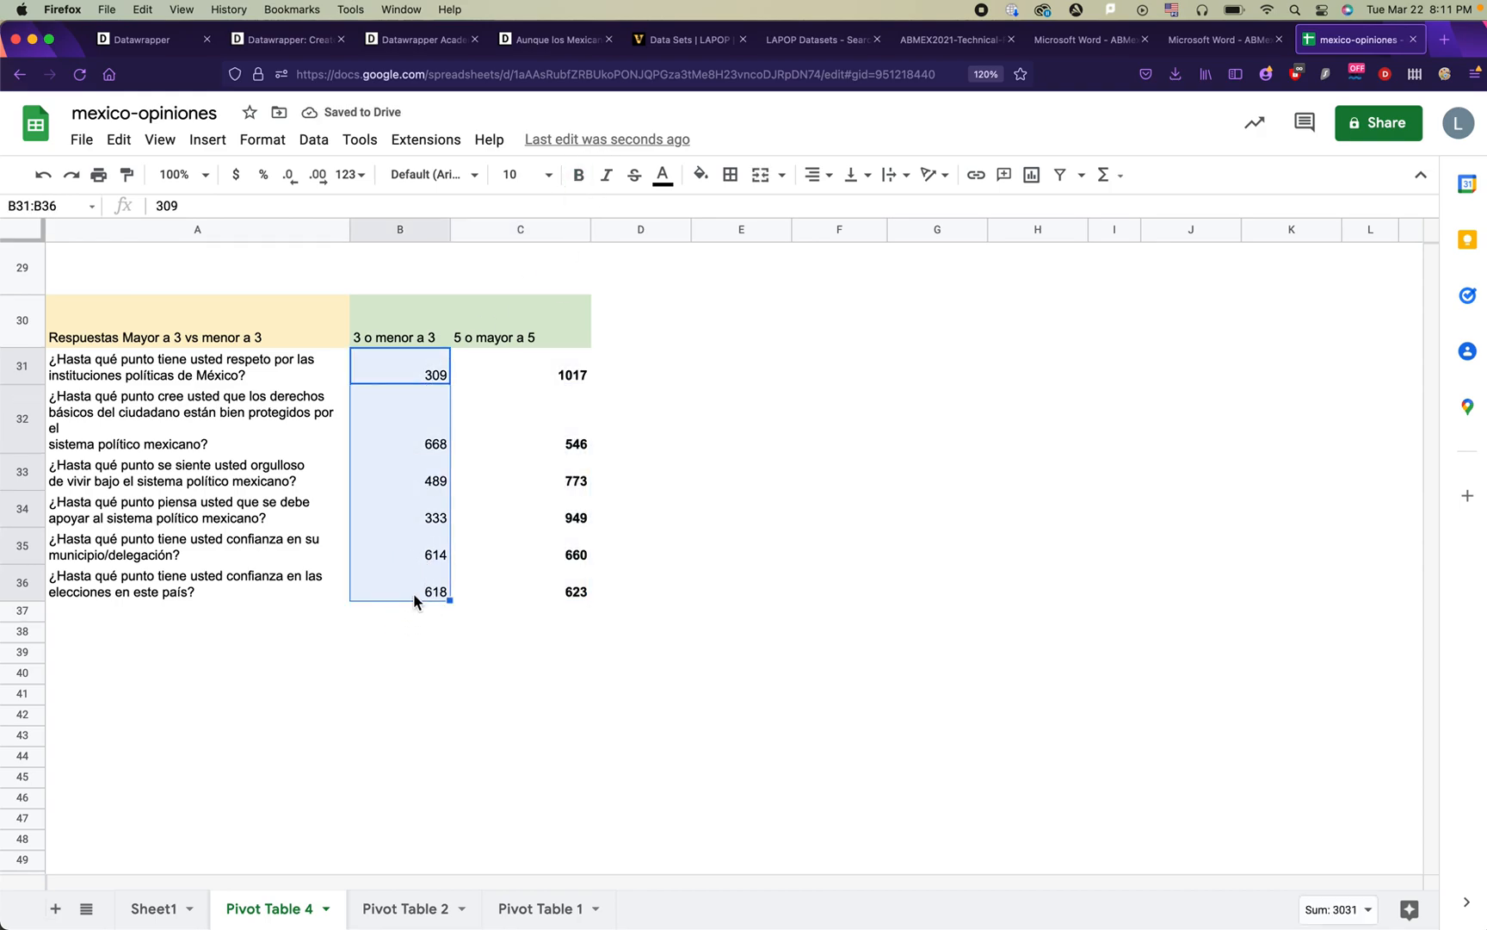
pyautogui.click(579, 176)
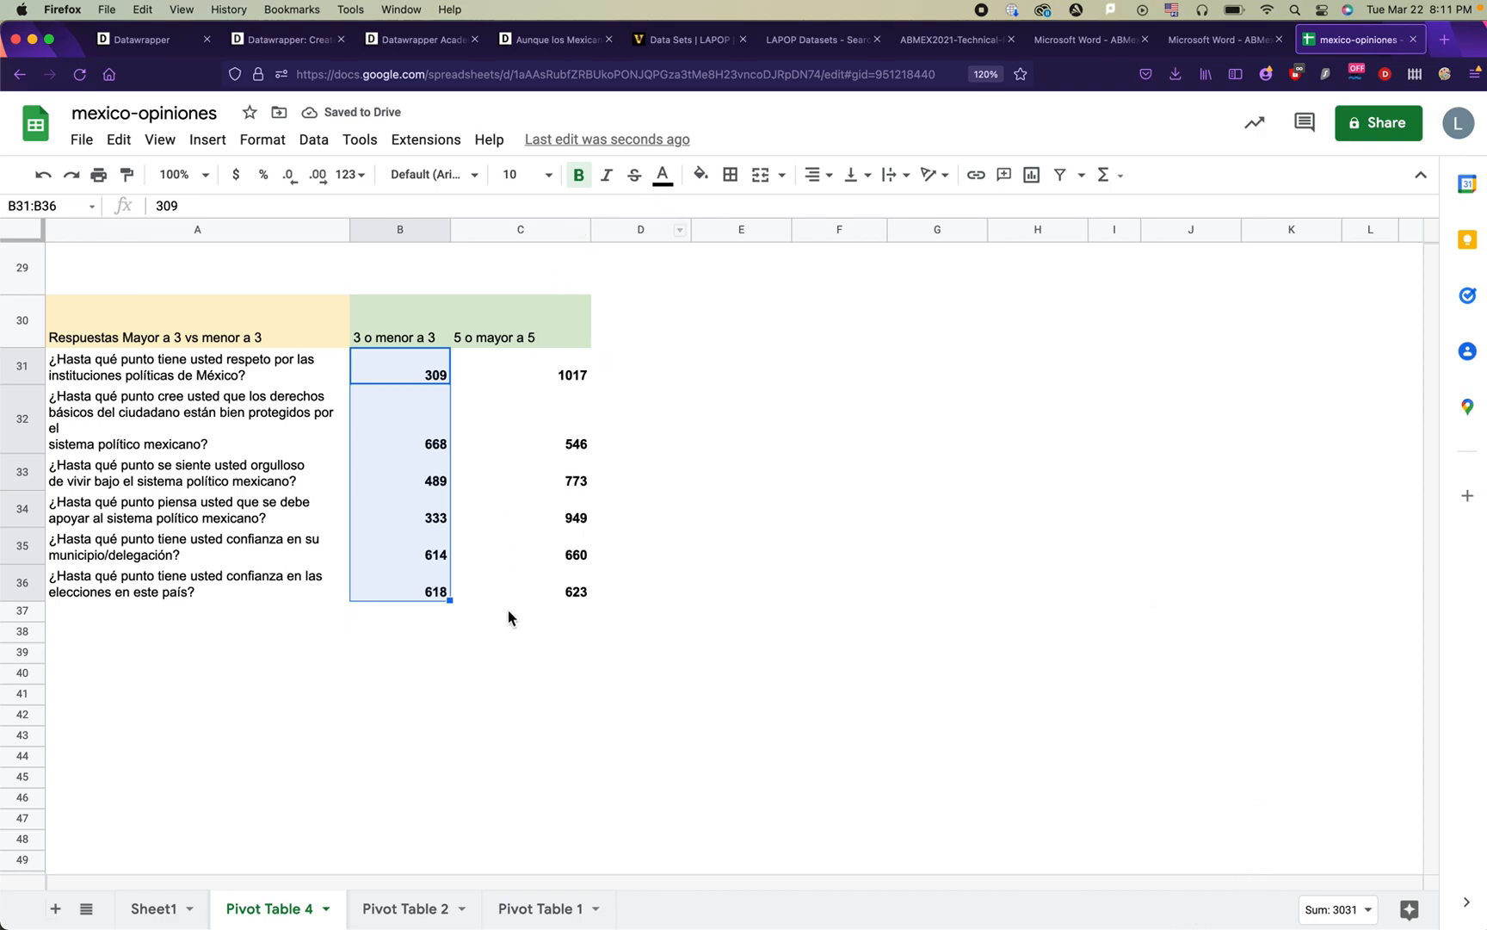
# Step: Set the sheet zoom to 125% and go through the first questions of the summary table
pyautogui.click(183, 175)
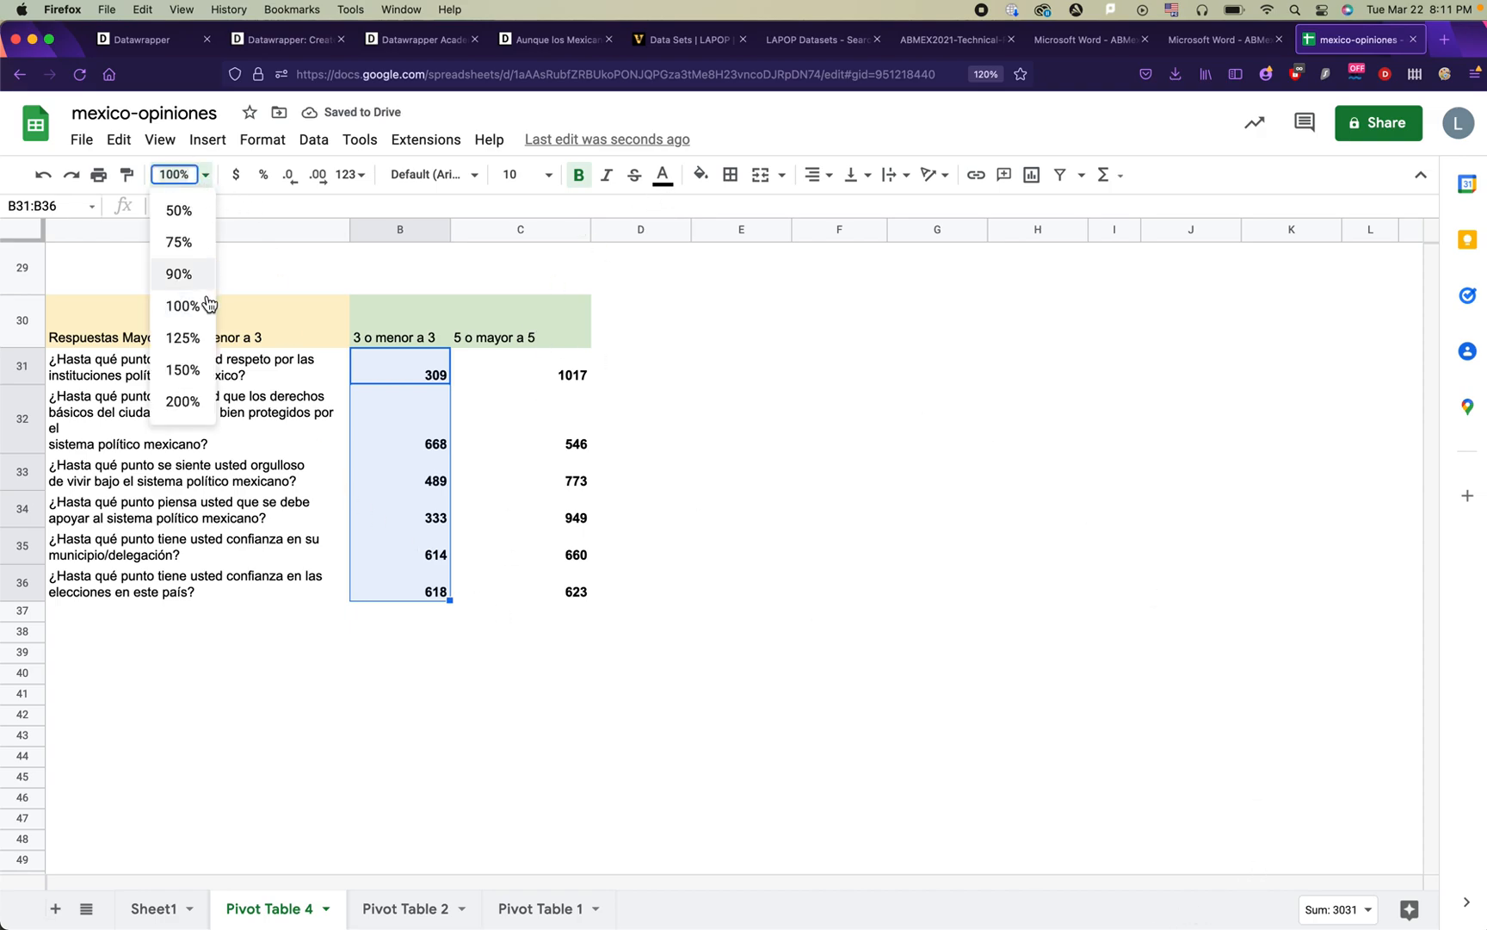
pyautogui.click(182, 337)
pyautogui.click(315, 491)
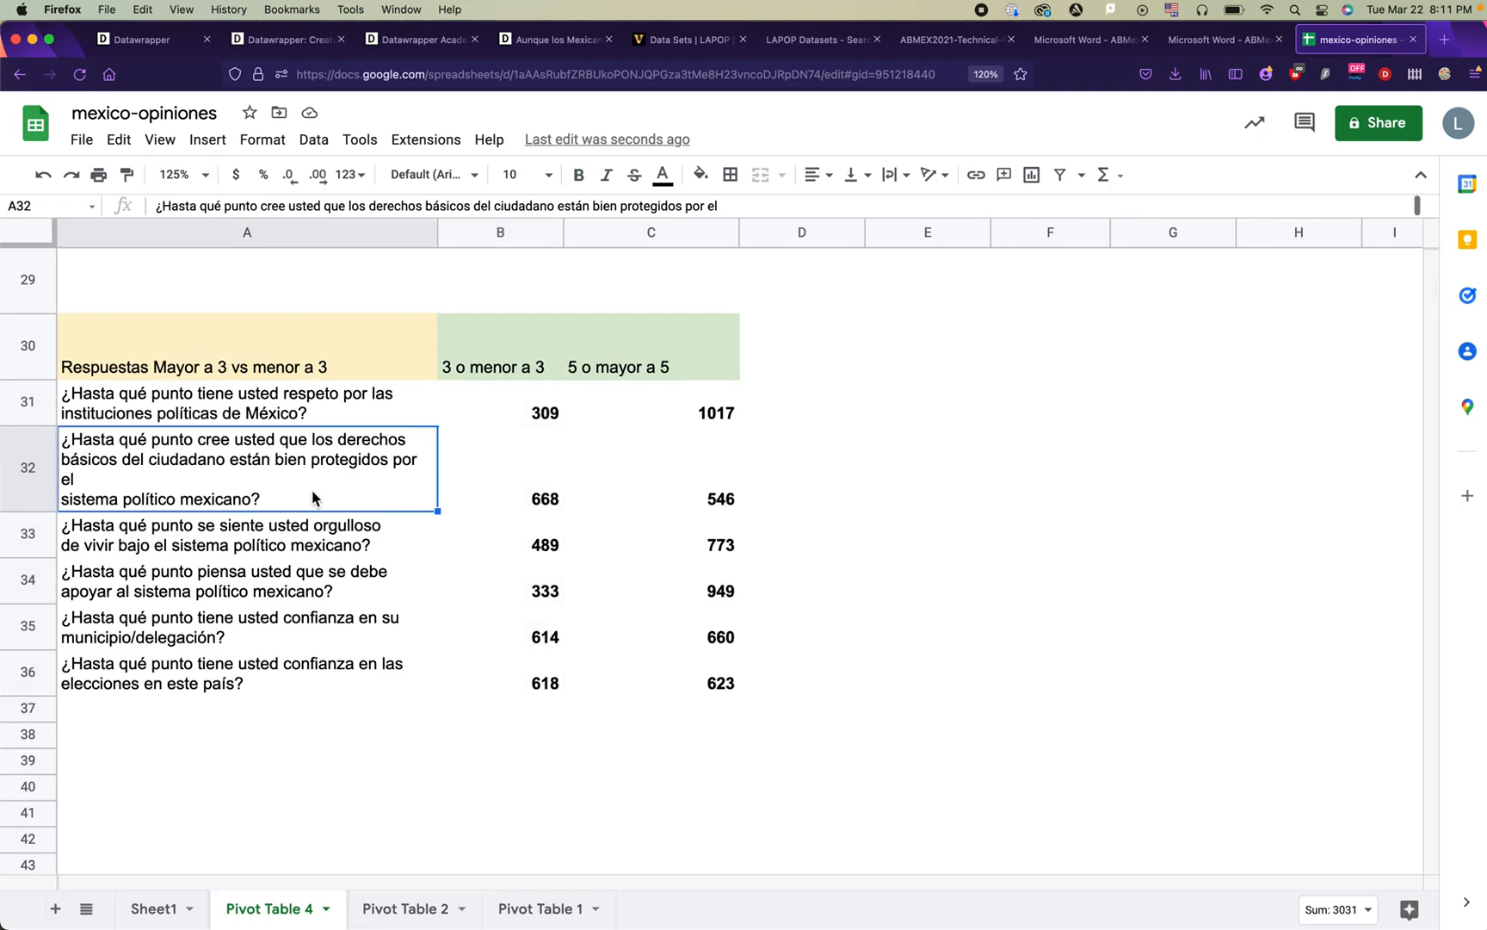
pyautogui.click(356, 414)
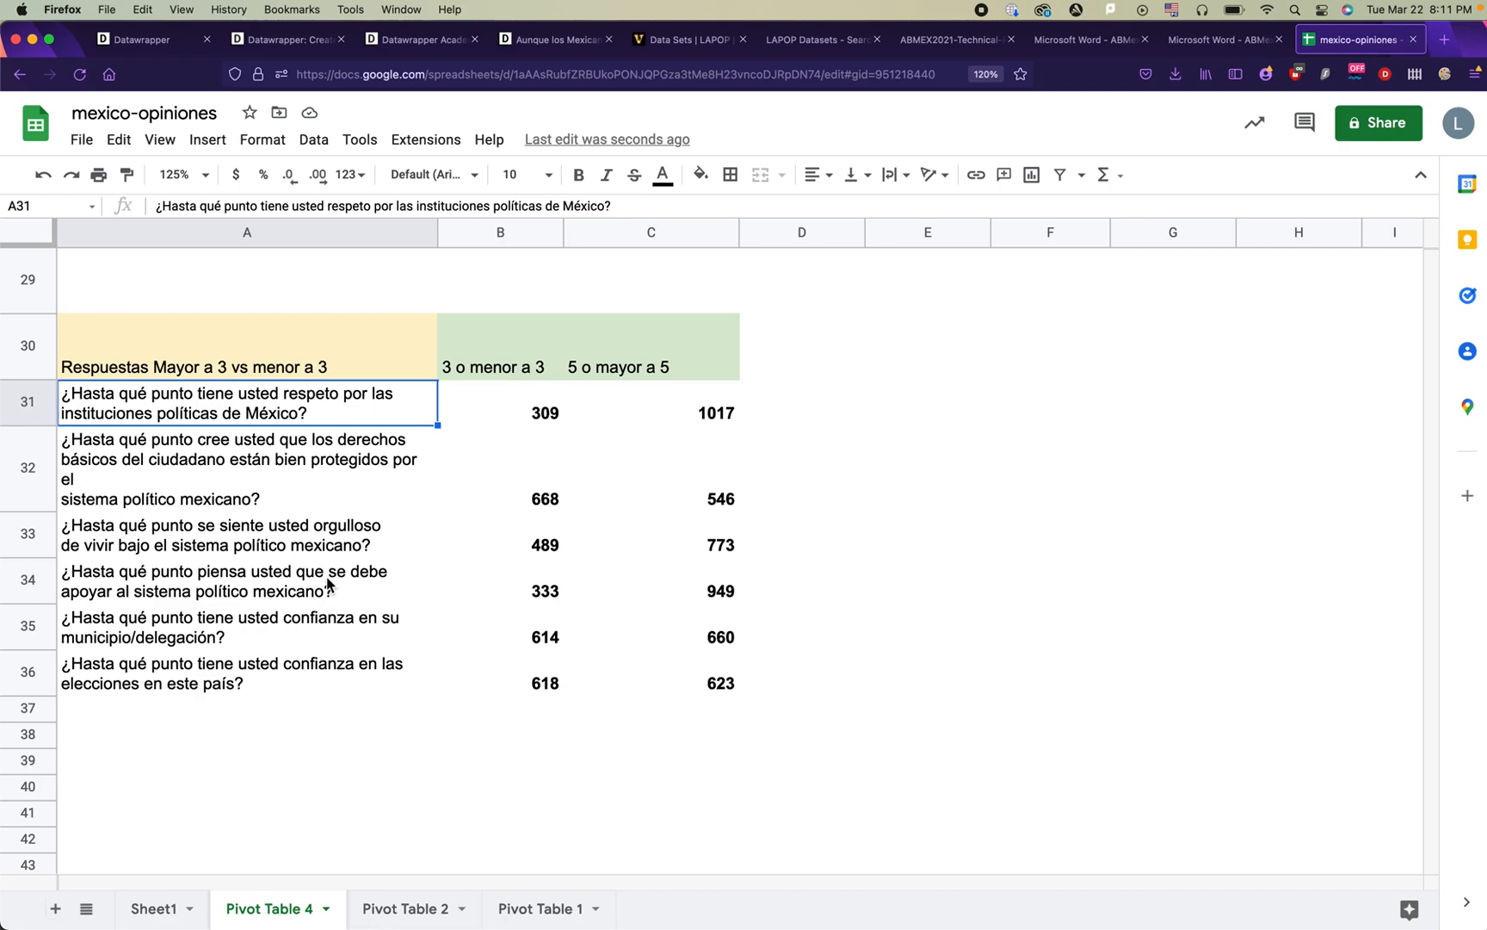
pyautogui.click(275, 548)
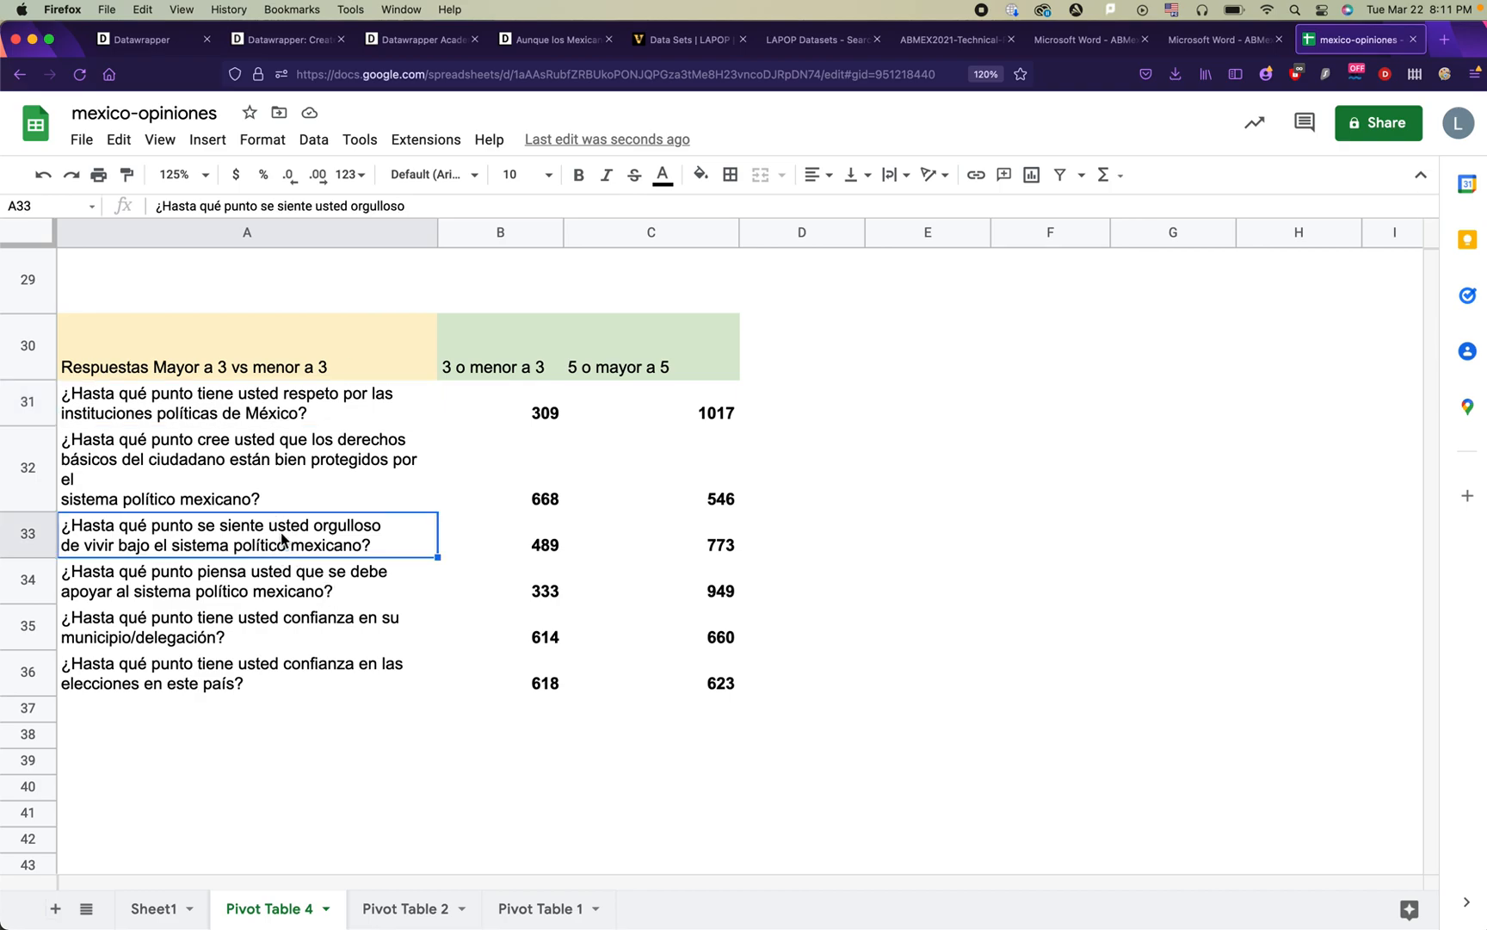
# Step: Remove the line break before "sistema político mexicano?" in the question in A32
pyautogui.click(274, 476)
pyautogui.click(732, 204)
pyautogui.press('Delete')
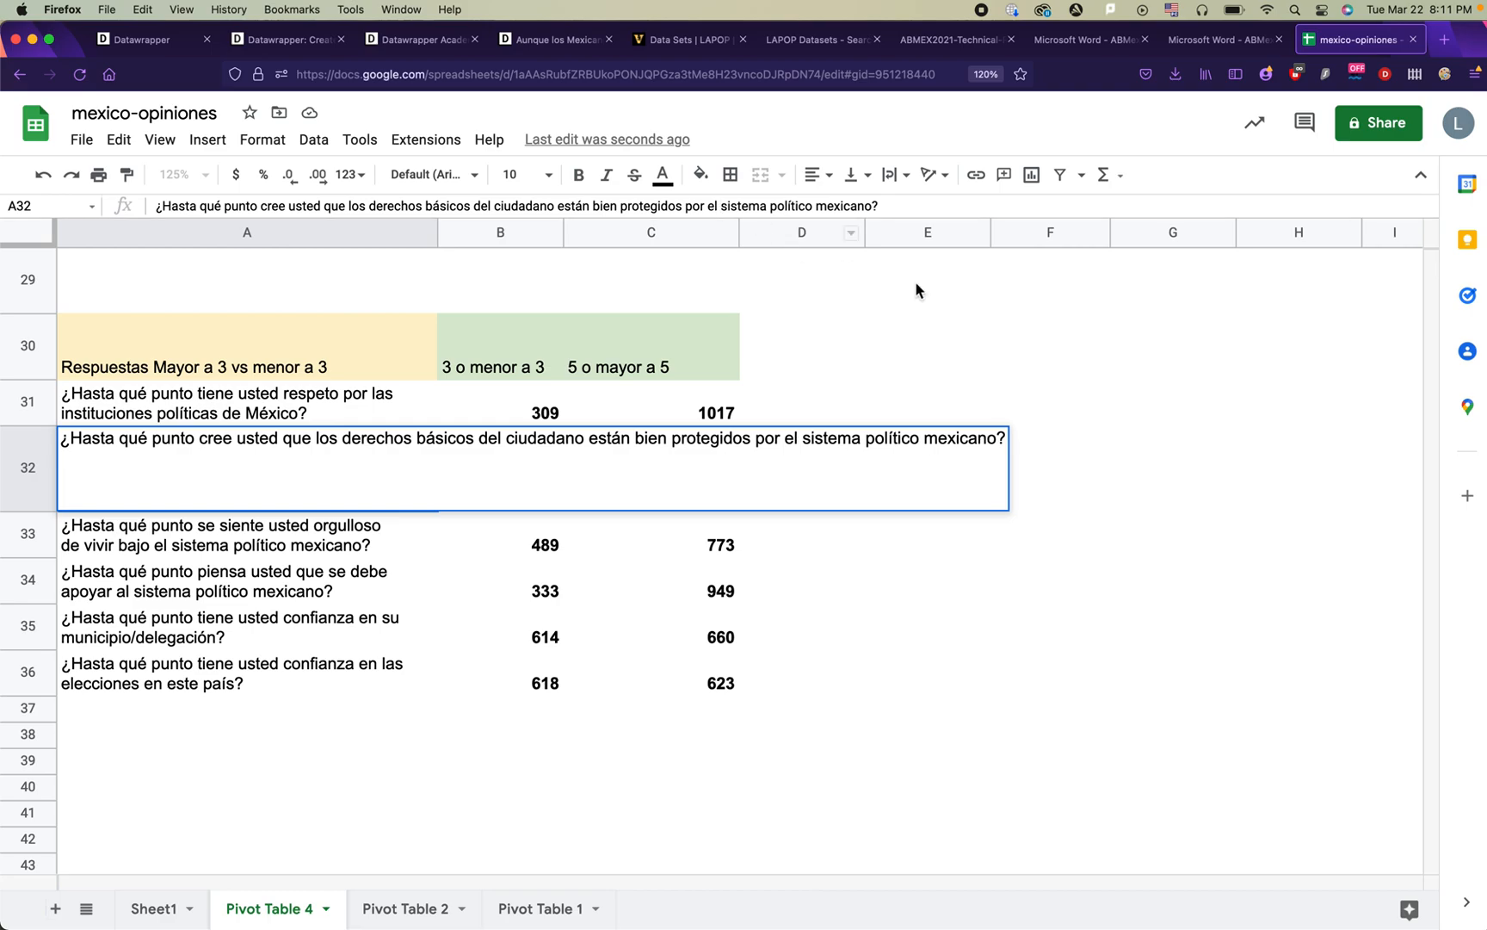
pyautogui.moveTo(1056, 784); pyautogui.dragTo(1064, 797)
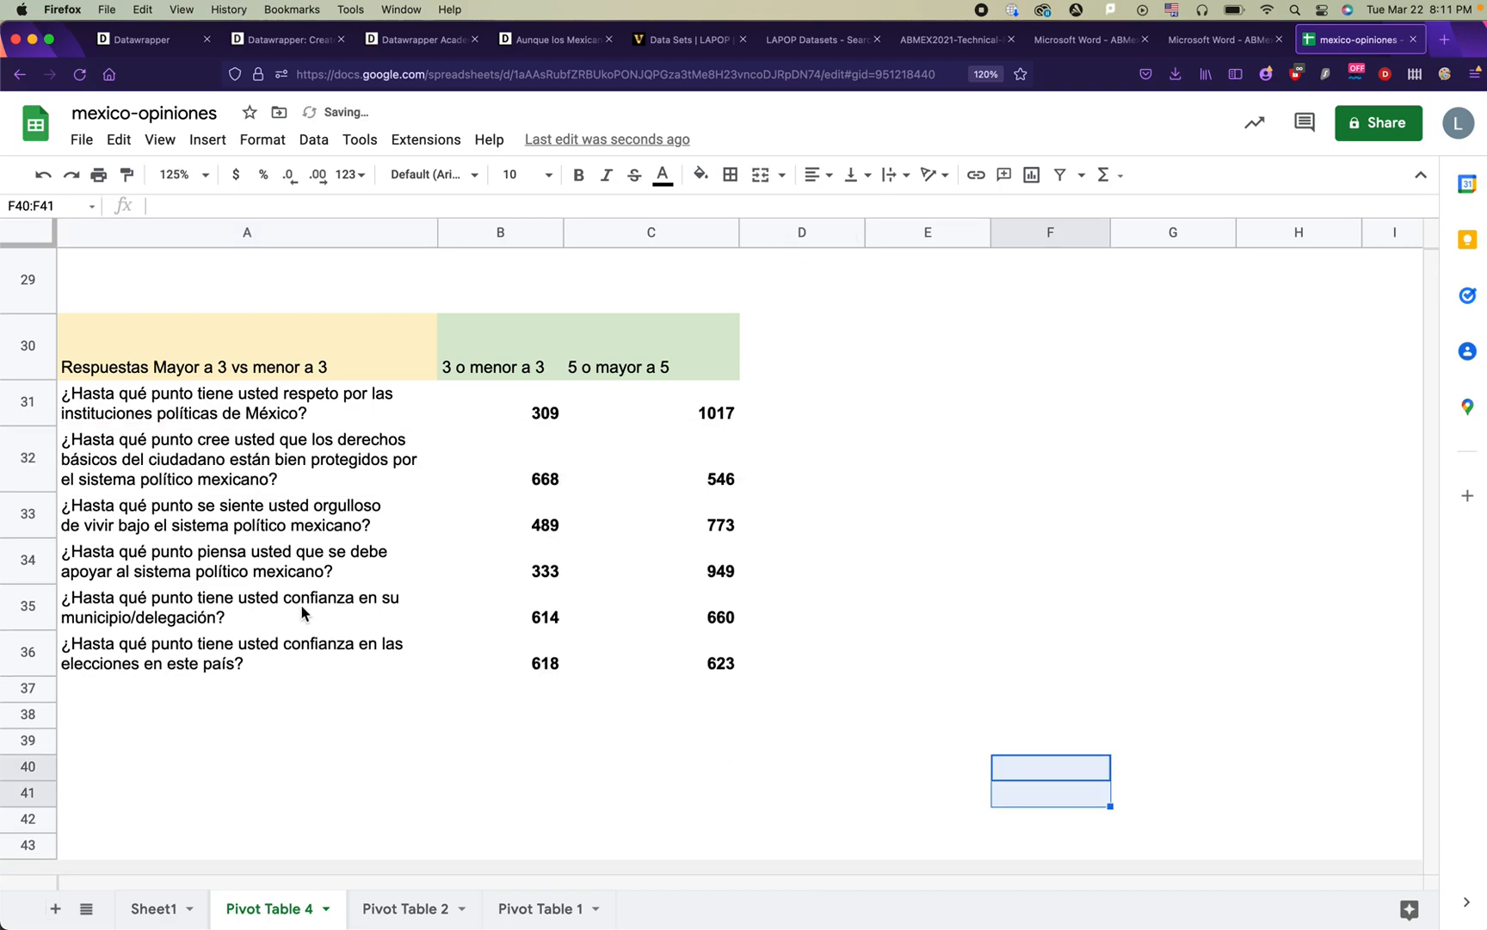
# Step: Add a bottom border to the summary table range A31:C36
pyautogui.moveTo(327, 408); pyautogui.dragTo(634, 648)
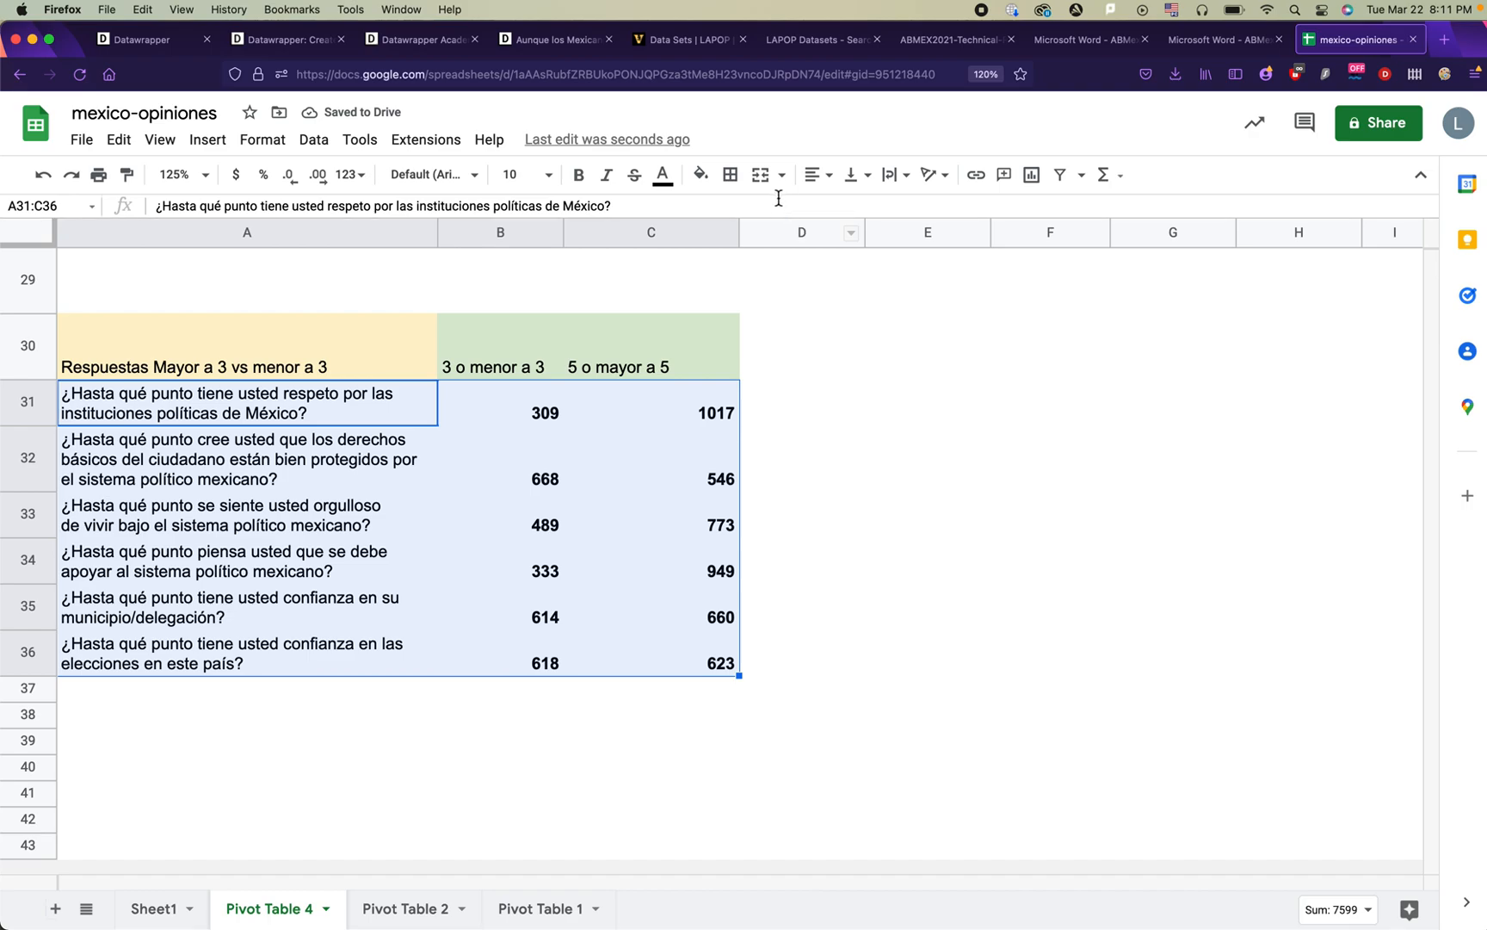
pyautogui.click(730, 175)
pyautogui.click(818, 245)
pyautogui.click(812, 487)
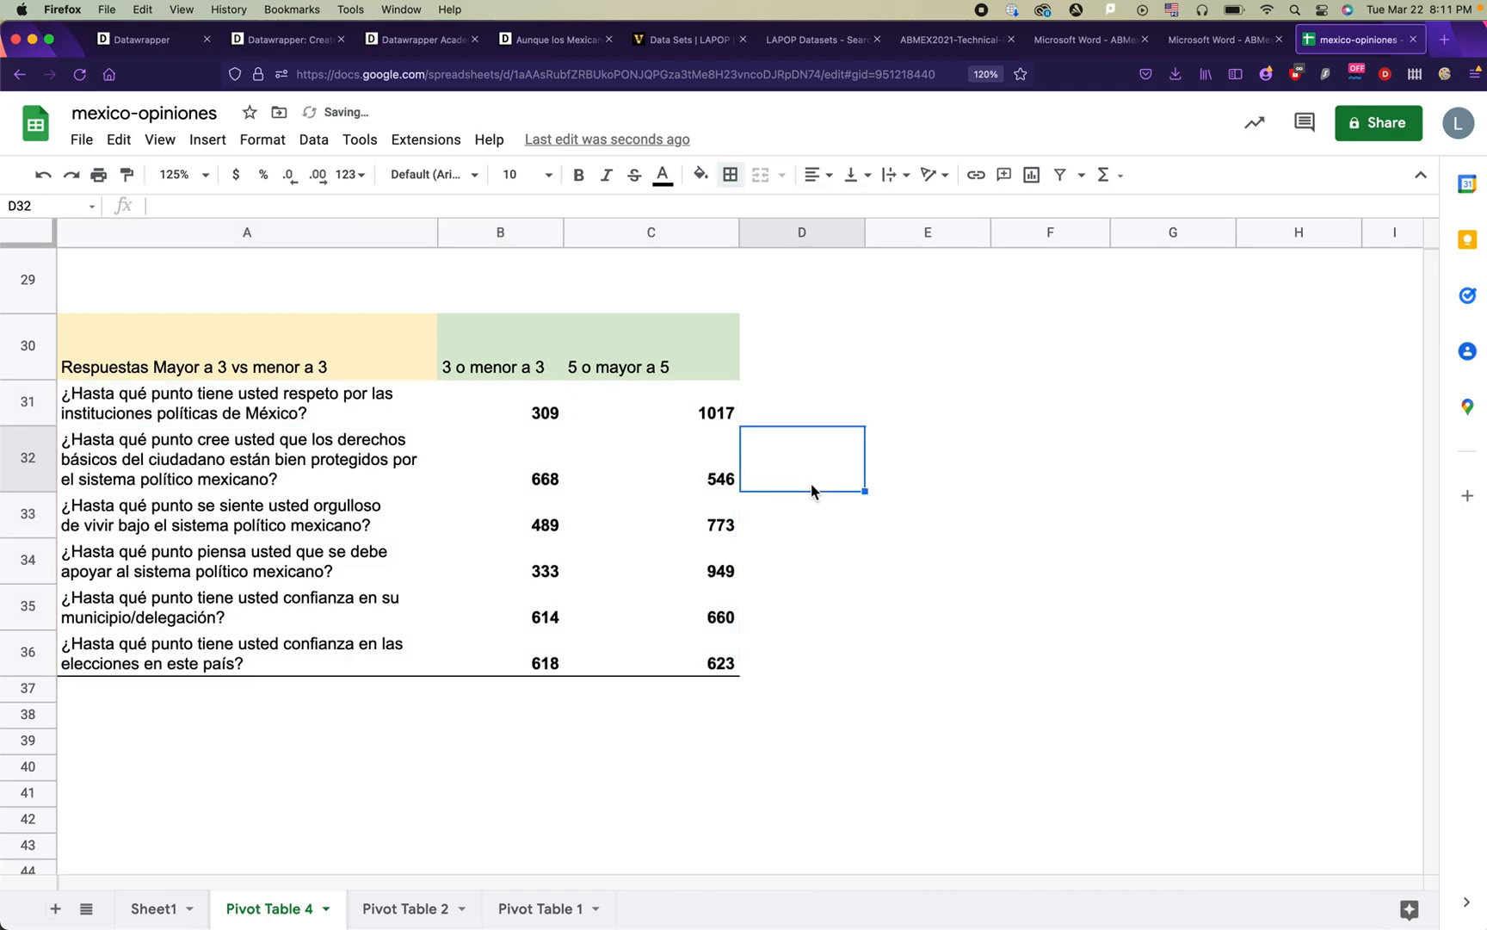
pyautogui.click(320, 420)
pyautogui.moveTo(320, 420); pyautogui.dragTo(747, 418)
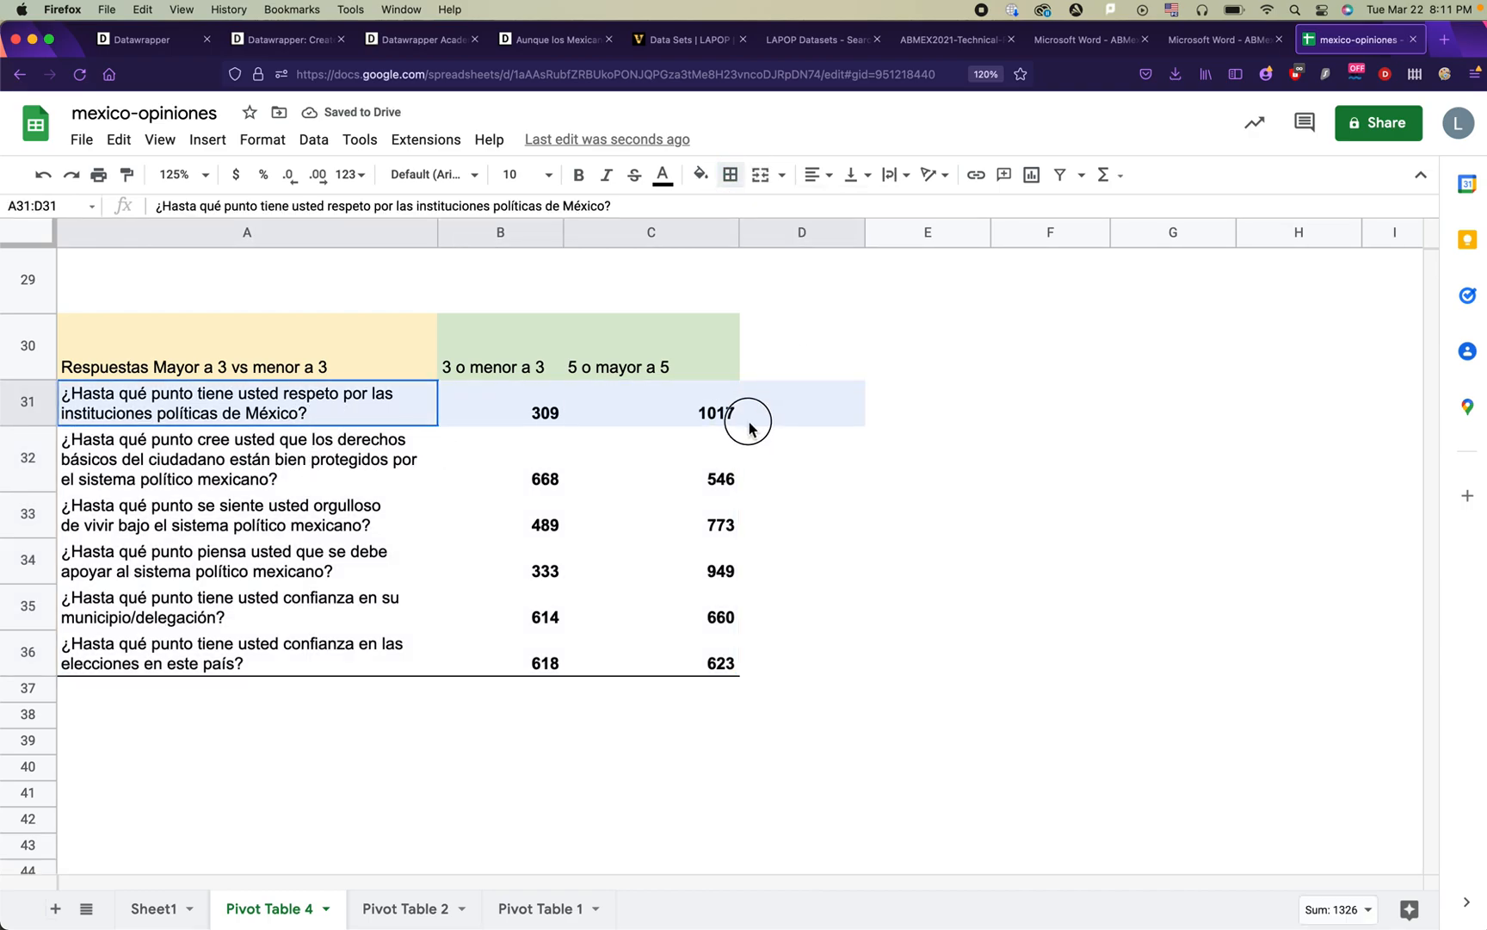
pyautogui.click(837, 574)
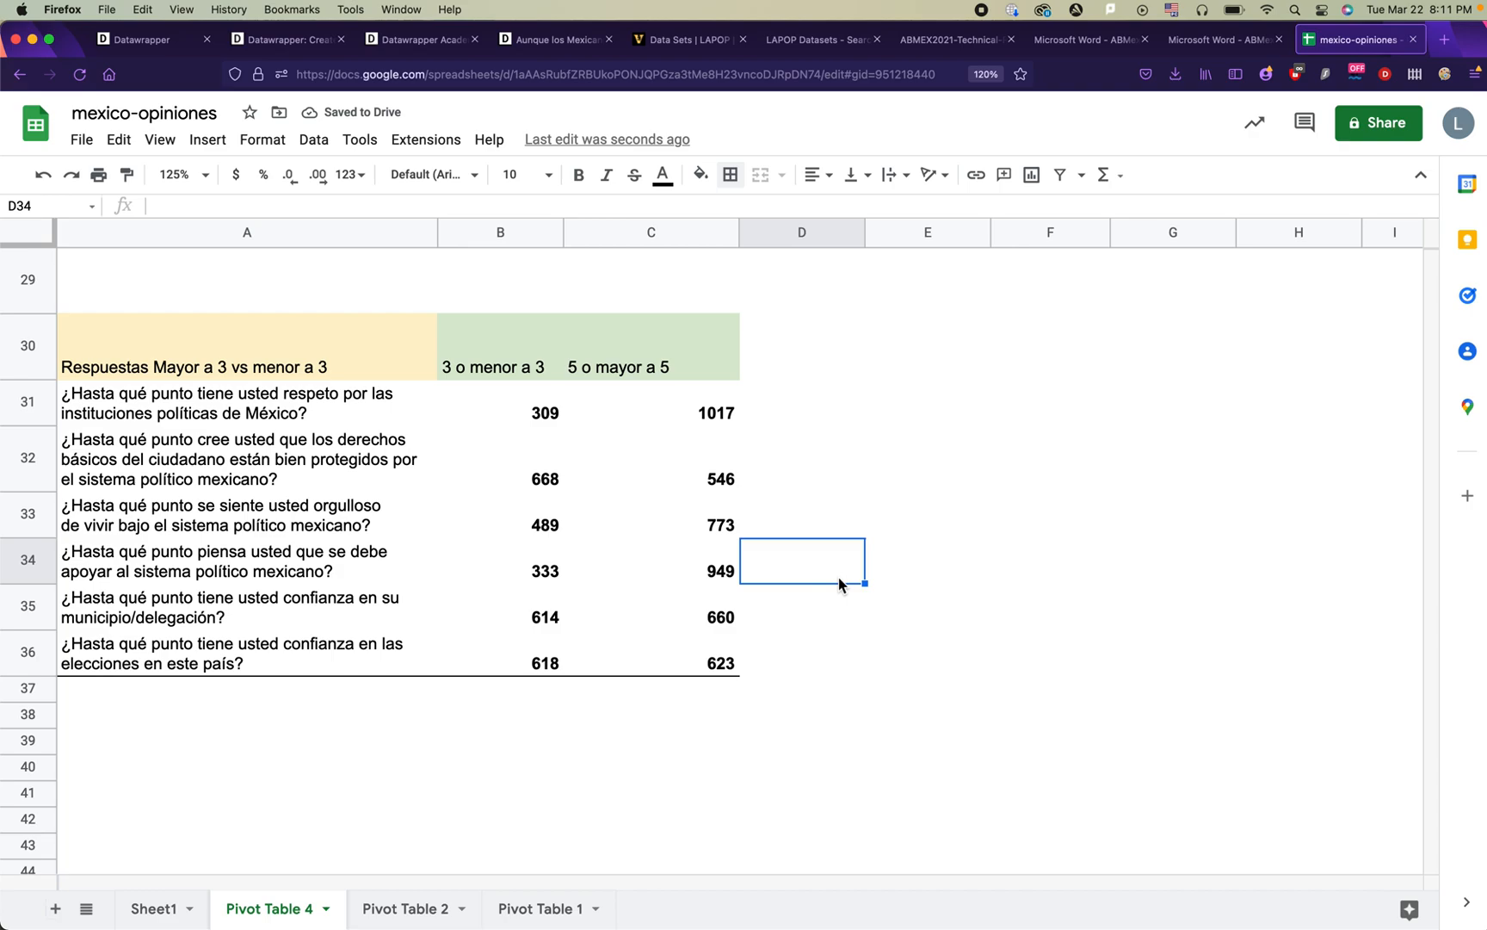
# Step: Review the pivot tables and the 1–7 scale response tables above the summary table
pyautogui.scroll(10, 899, 487)
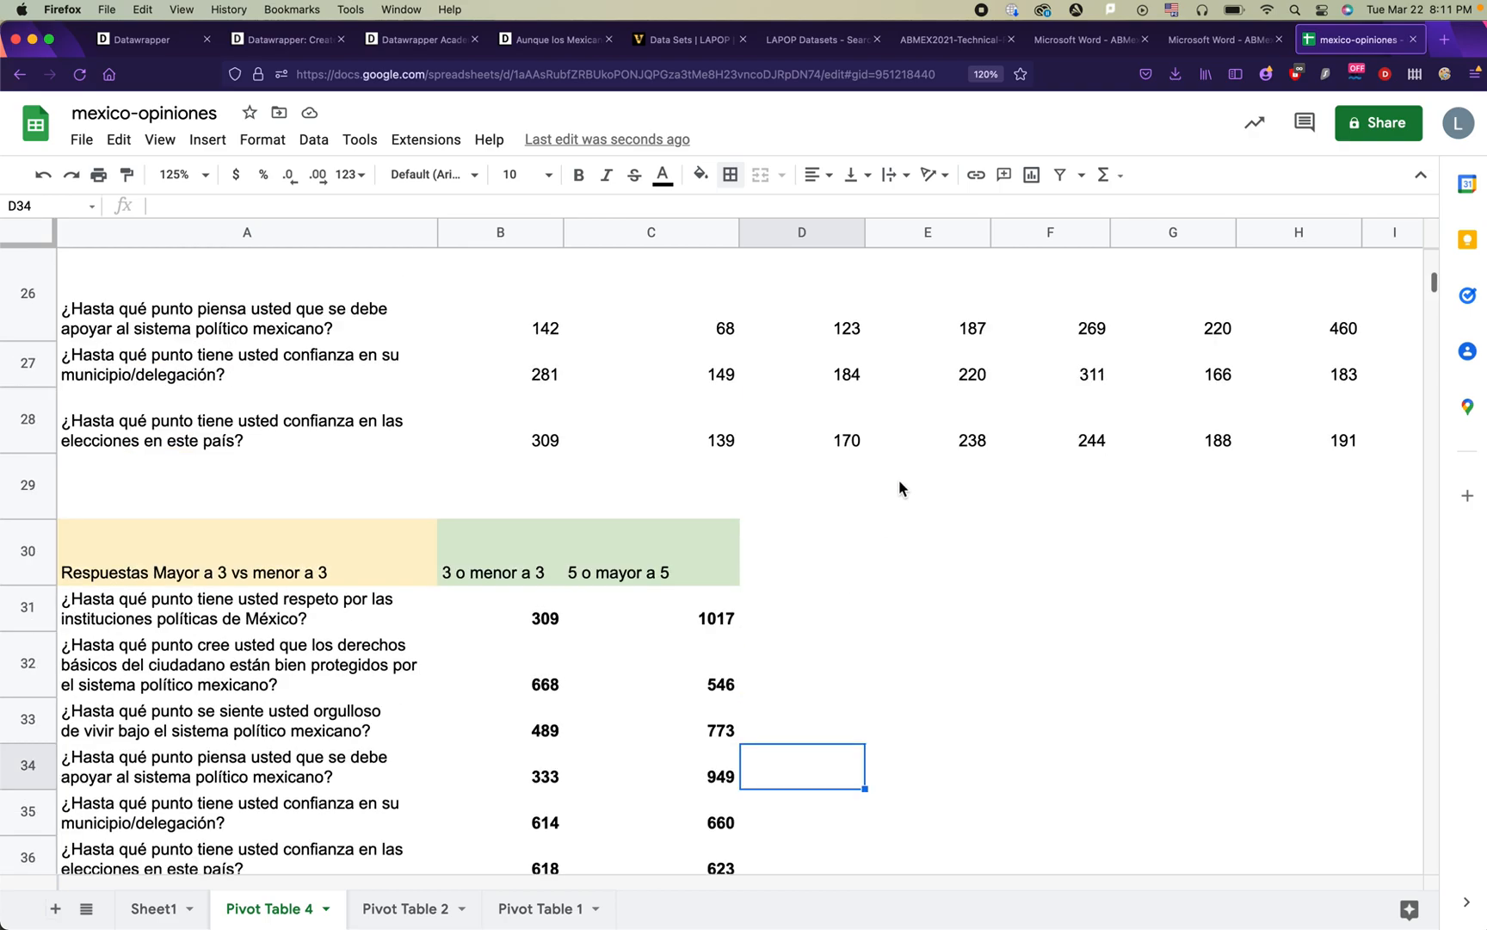
pyautogui.scroll(10, 899, 486)
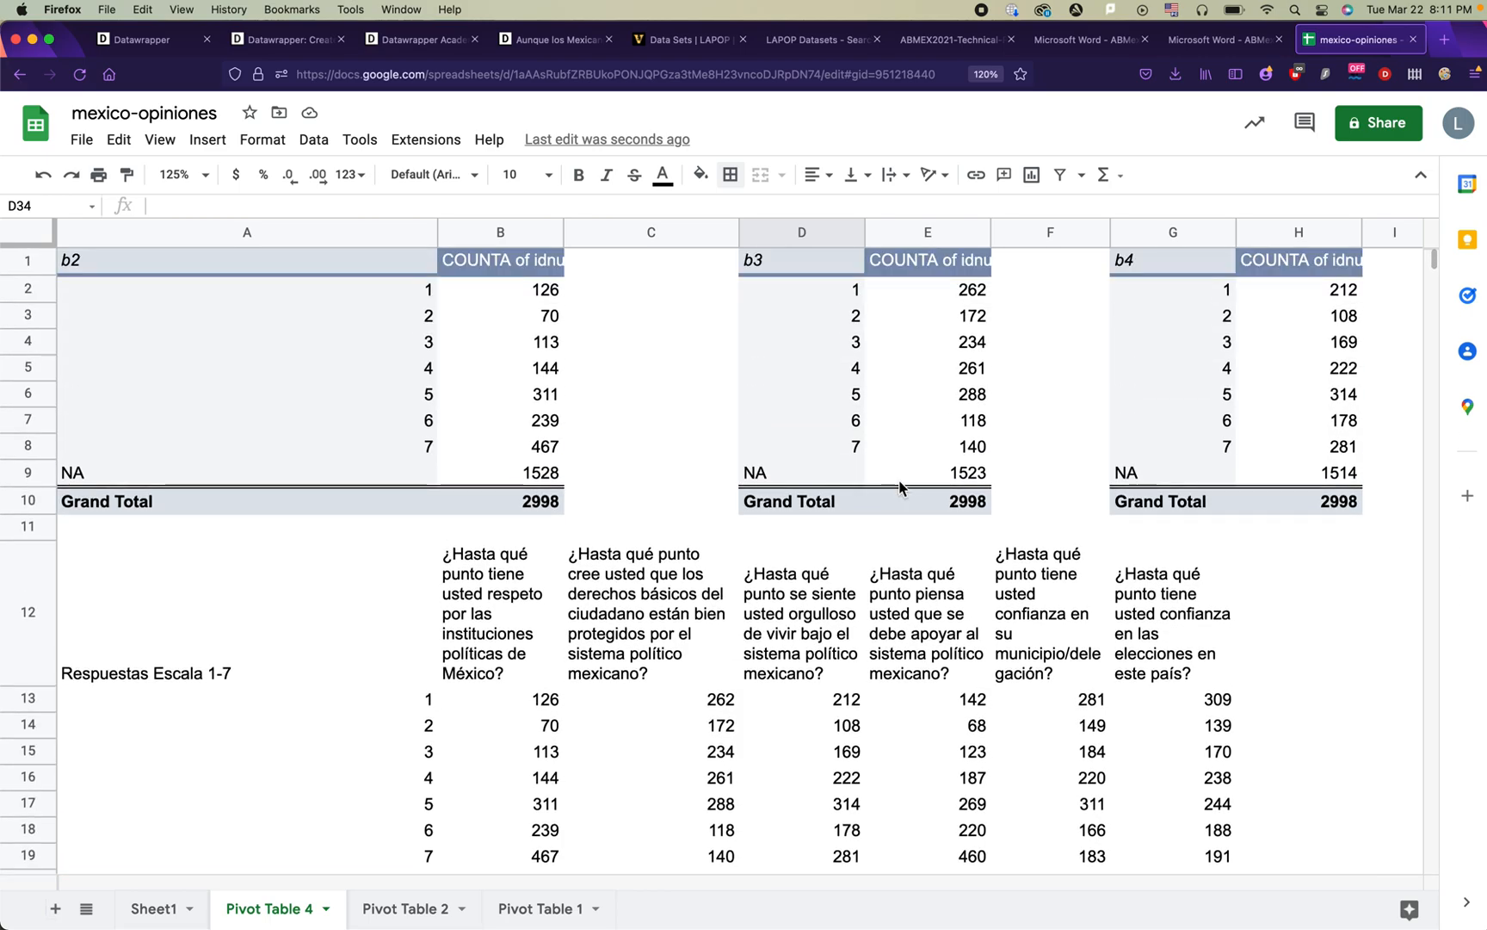
pyautogui.hscroll(5, 900, 486)
pyautogui.hscroll(-5, 899, 486)
pyautogui.scroll(-1, 899, 486)
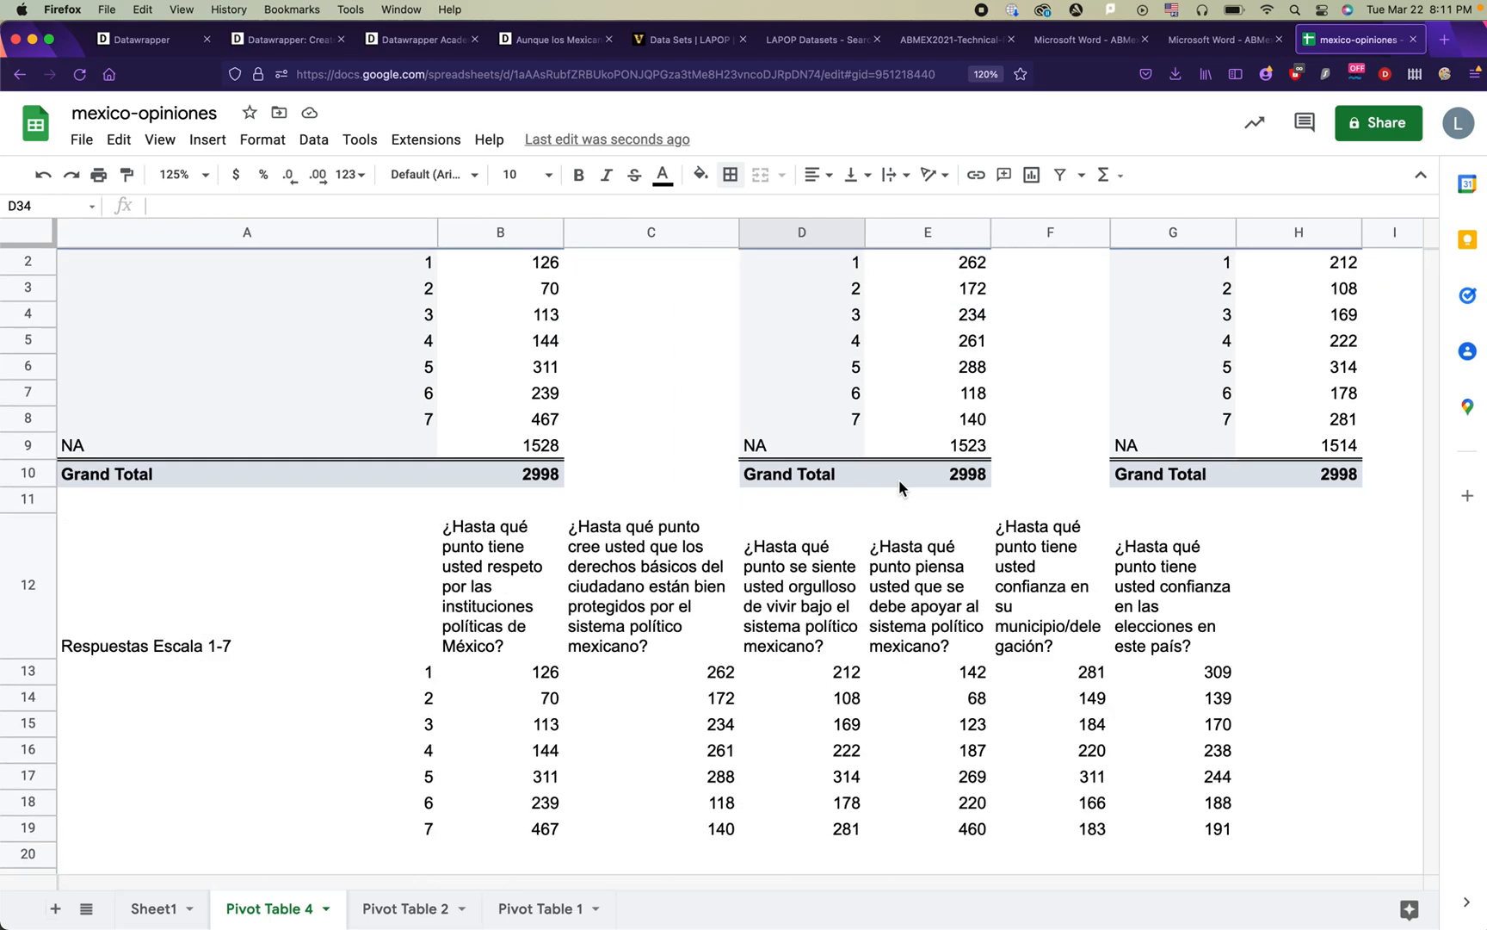
pyautogui.scroll(-10, 834, 664)
pyautogui.scroll(-8, 834, 665)
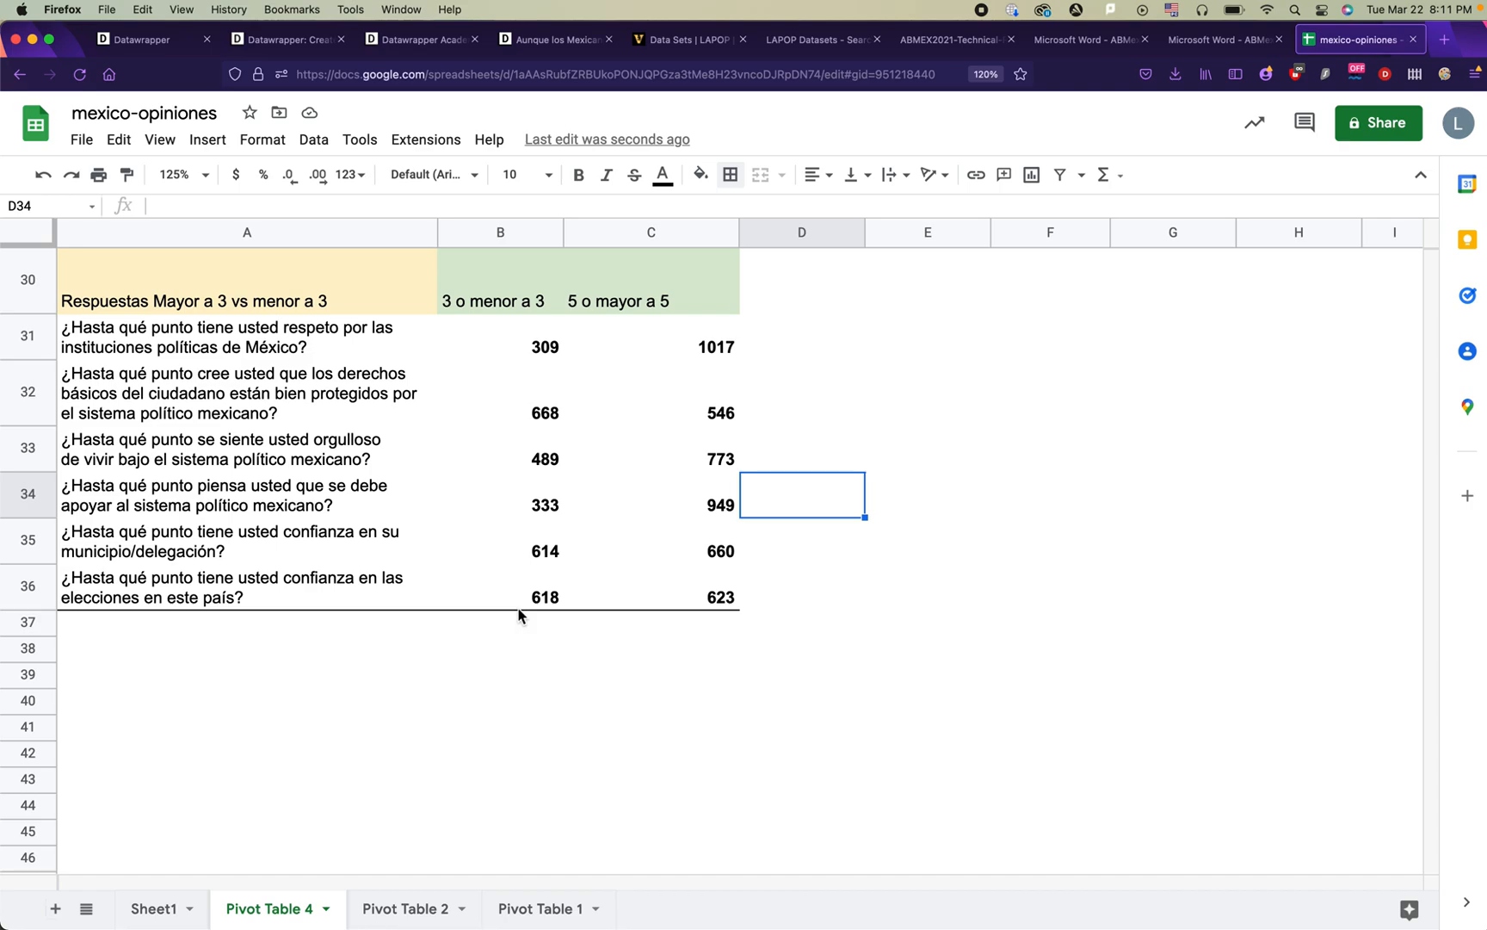
# Step: Copy the summary table A30:C36 with its headers and switch to the Datawrapper Academy page
pyautogui.click(442, 356)
pyautogui.moveTo(273, 295); pyautogui.dragTo(690, 594)
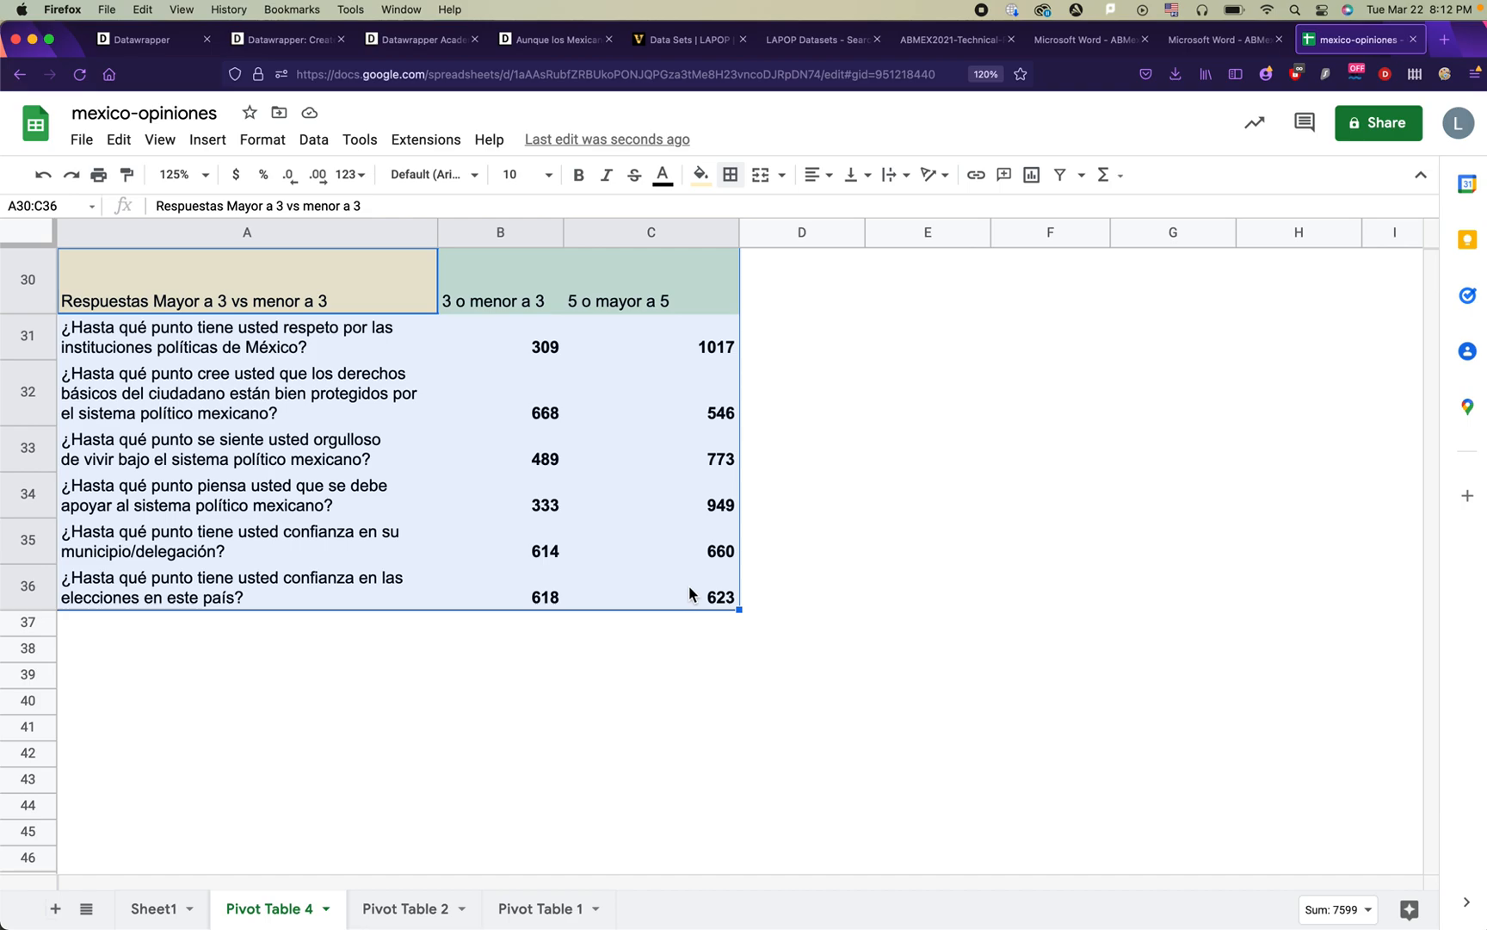
pyautogui.rightClick(689, 587)
pyautogui.click(711, 422)
pyautogui.click(396, 40)
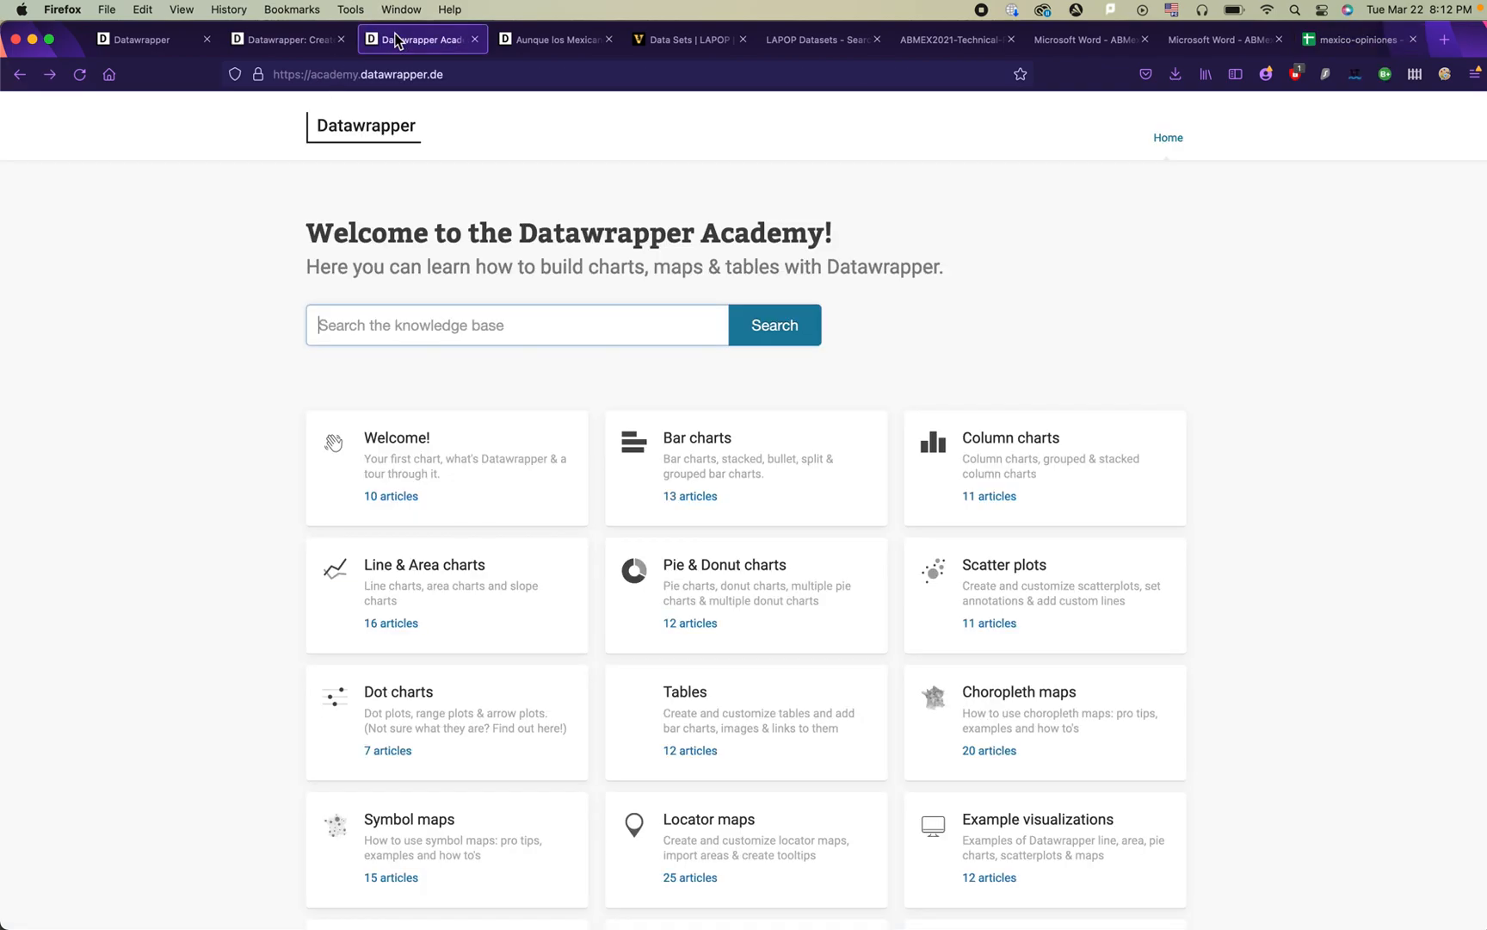
# Step: Open the Datawrapper dashboard and create a new chart
pyautogui.click(332, 40)
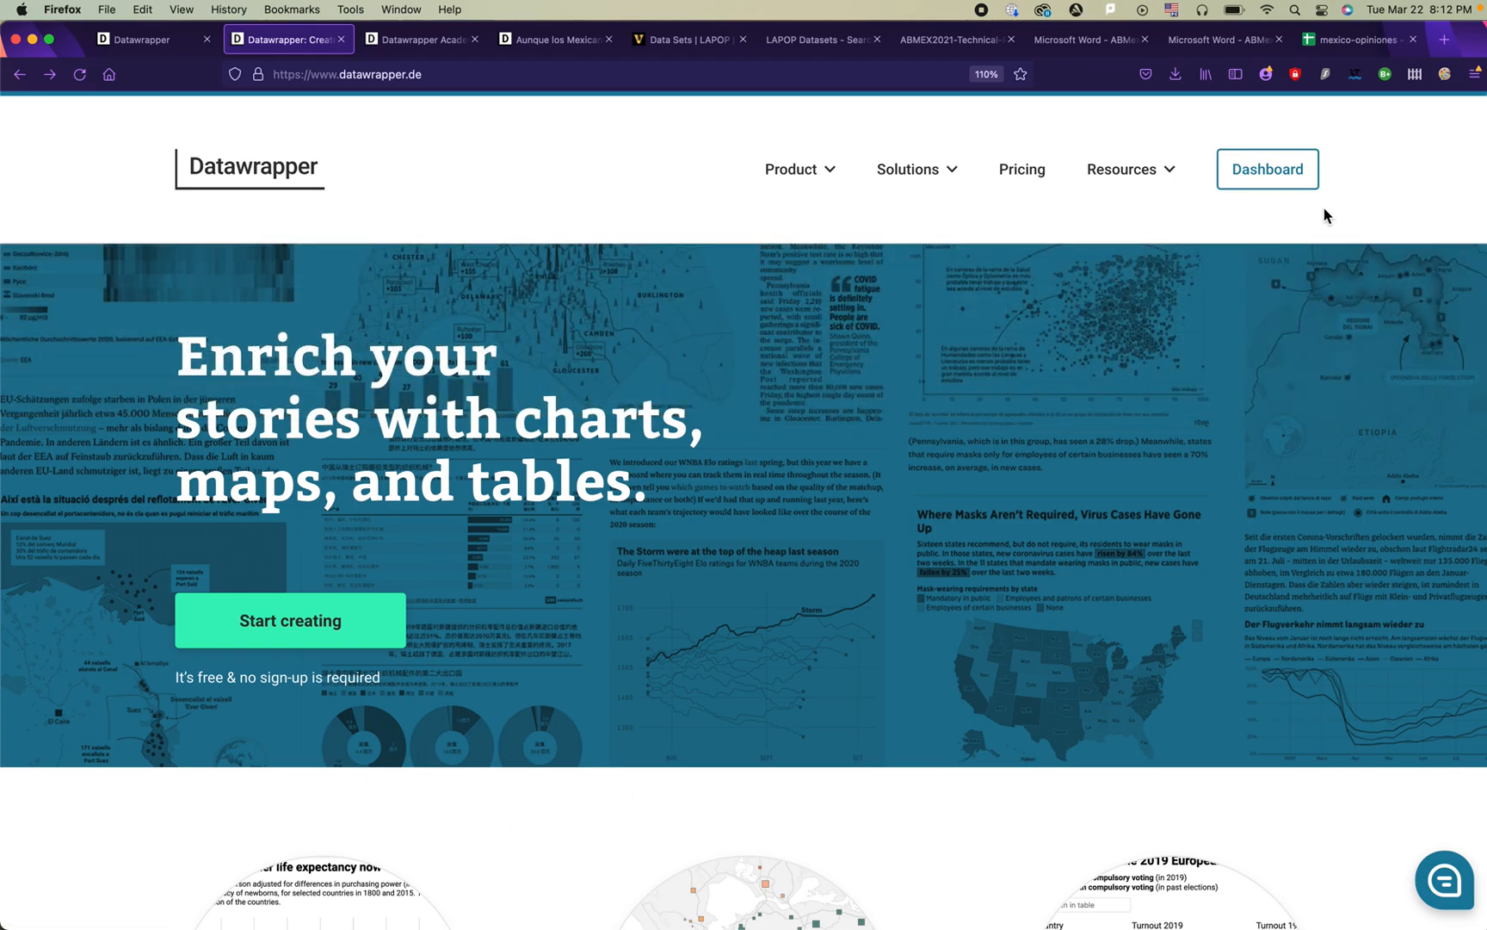
pyautogui.click(1273, 179)
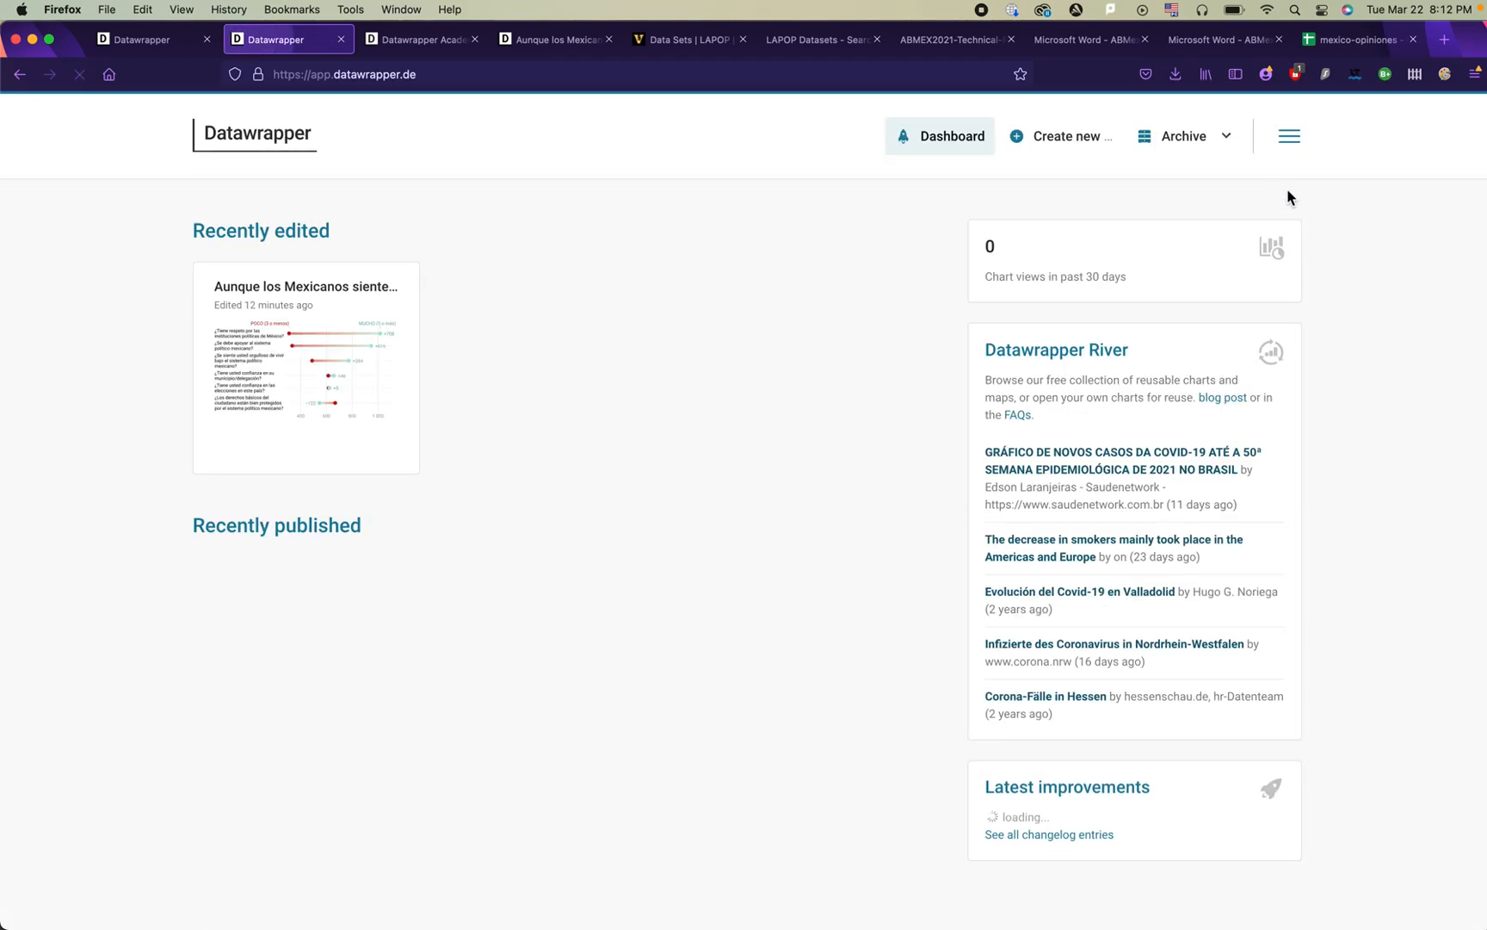
pyautogui.moveTo(1077, 148)
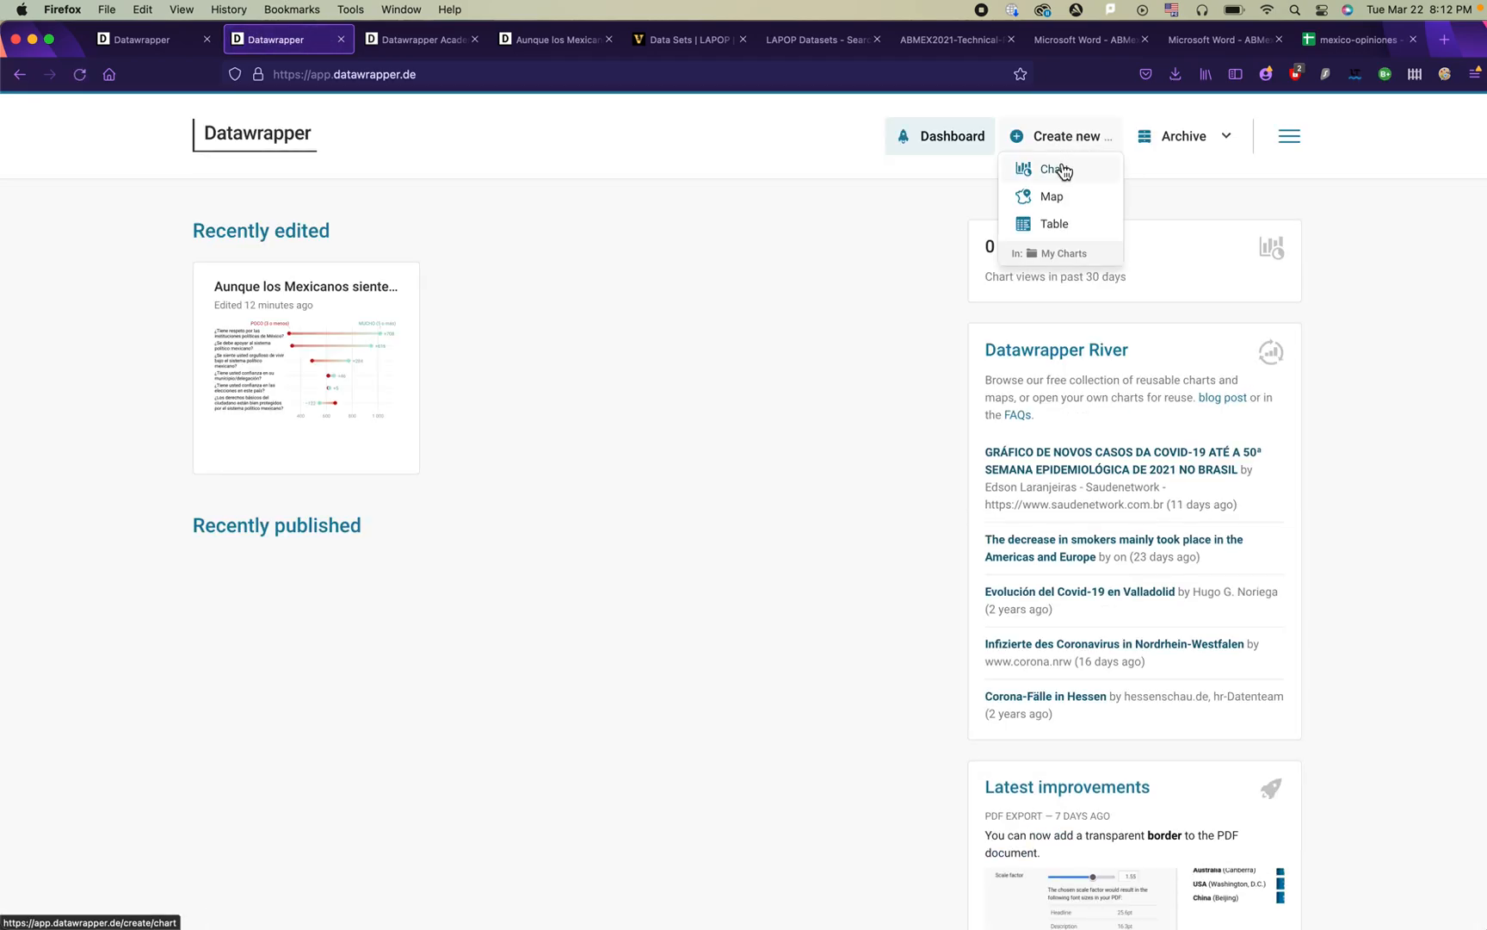
pyautogui.click(1063, 172)
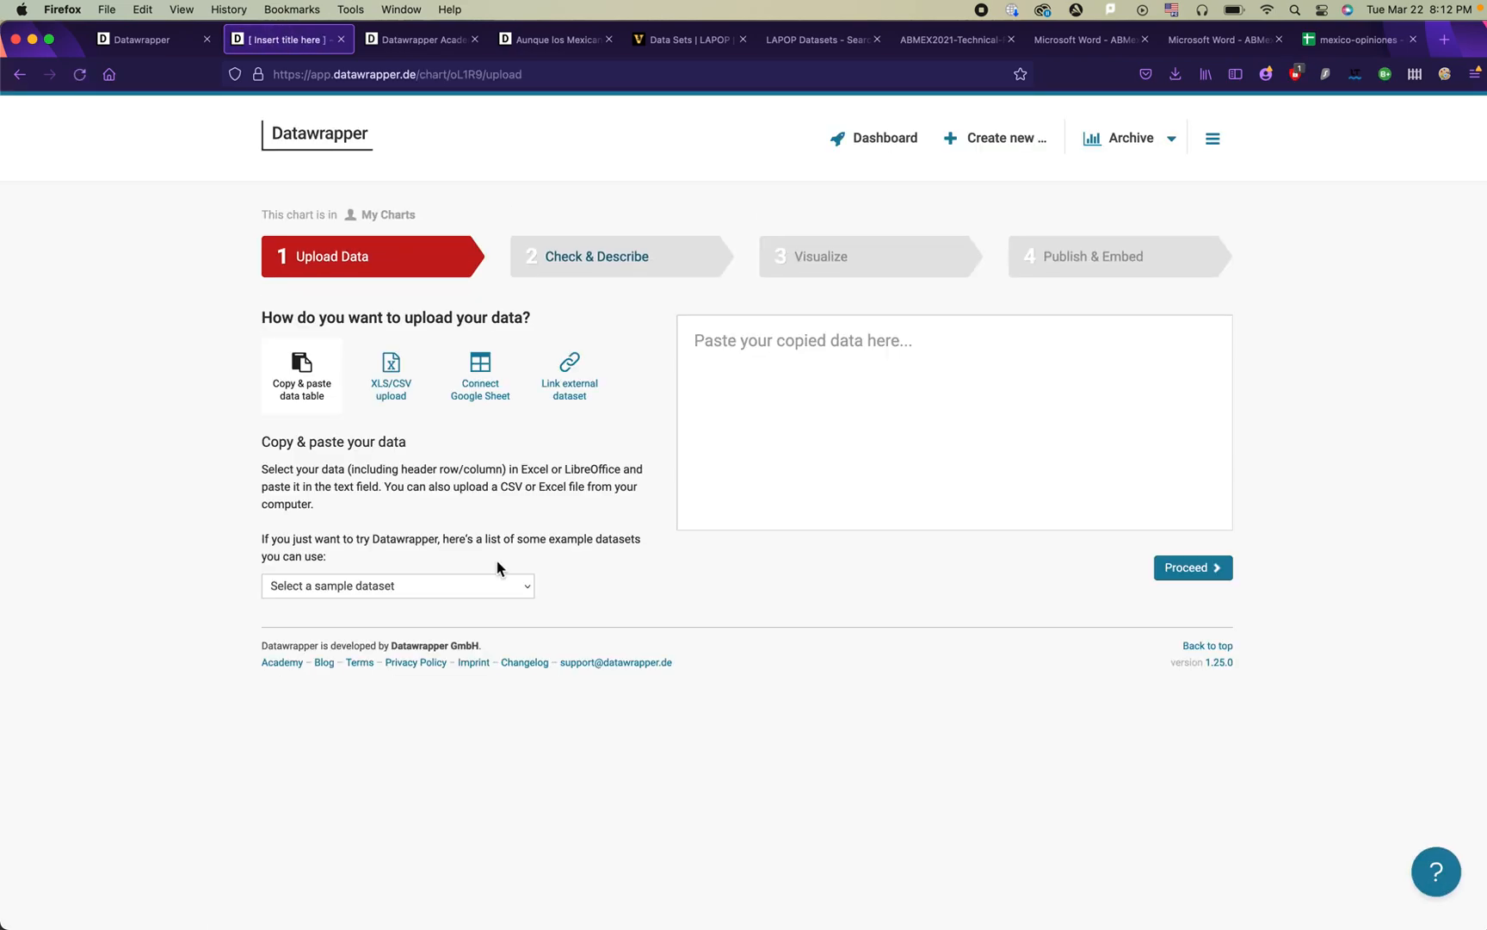
# Step: Paste the copied summary table as the chart's data and proceed through the data check to the Visualize stage
pyautogui.press('super+equal')
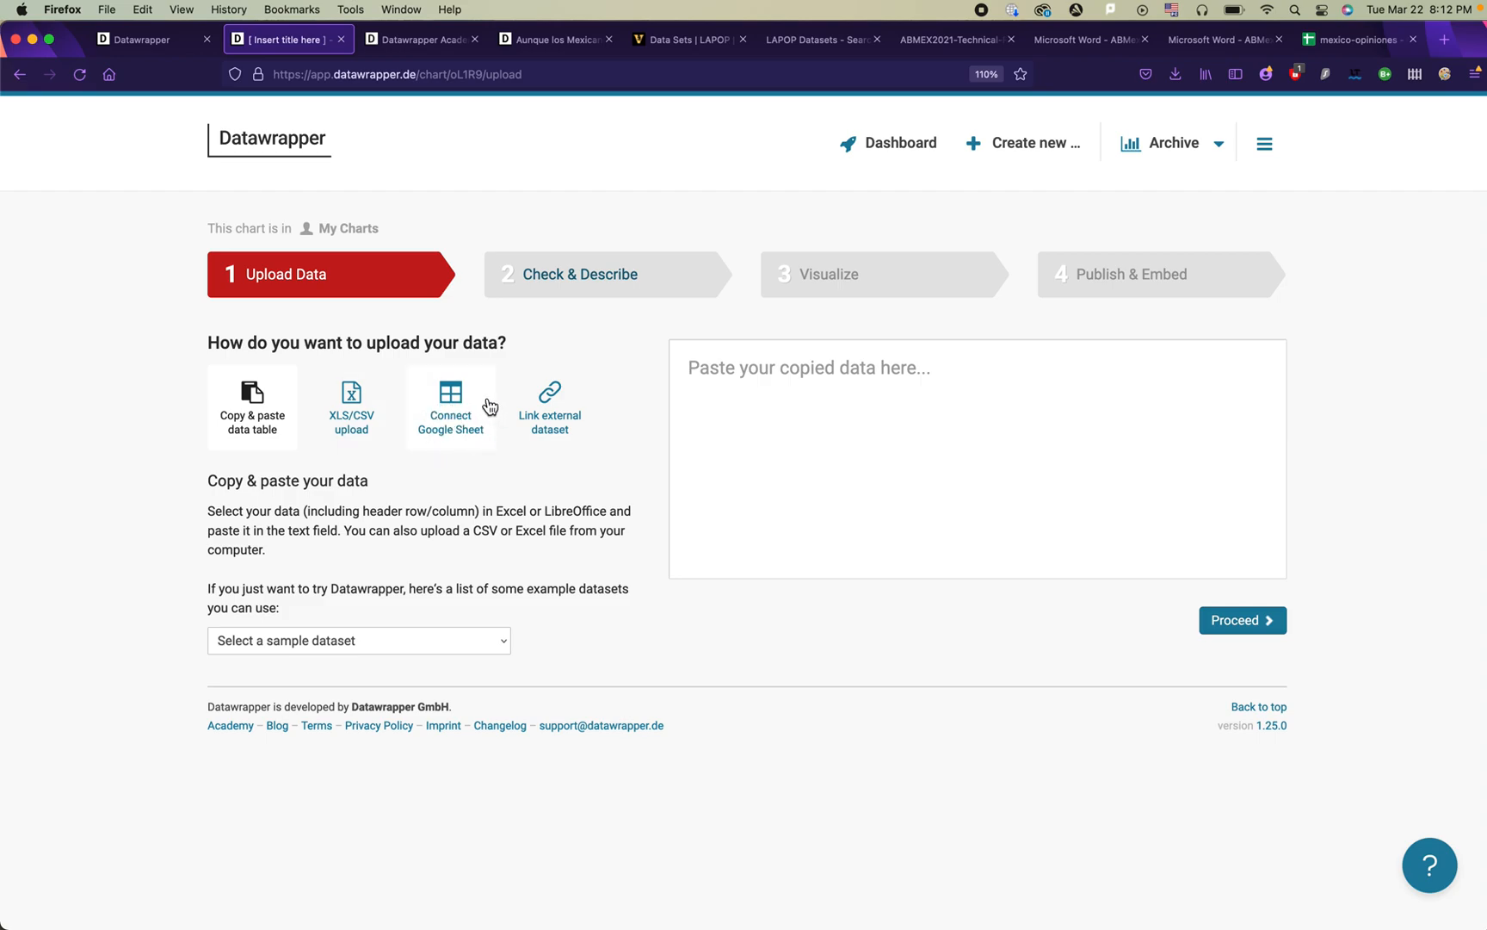
pyautogui.click(825, 441)
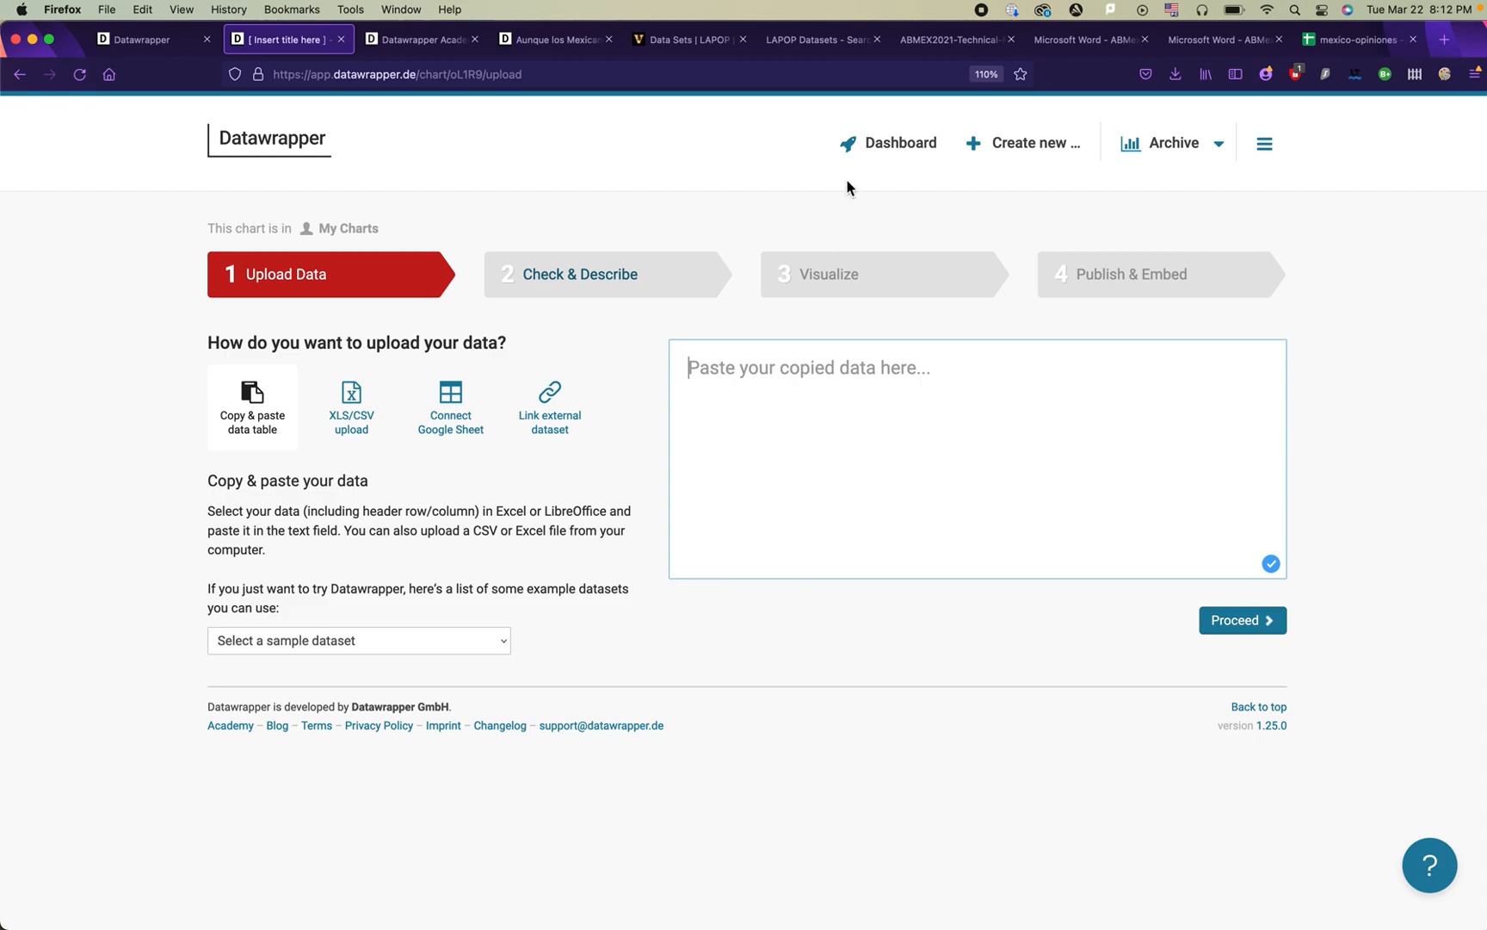
pyautogui.press('super+v')
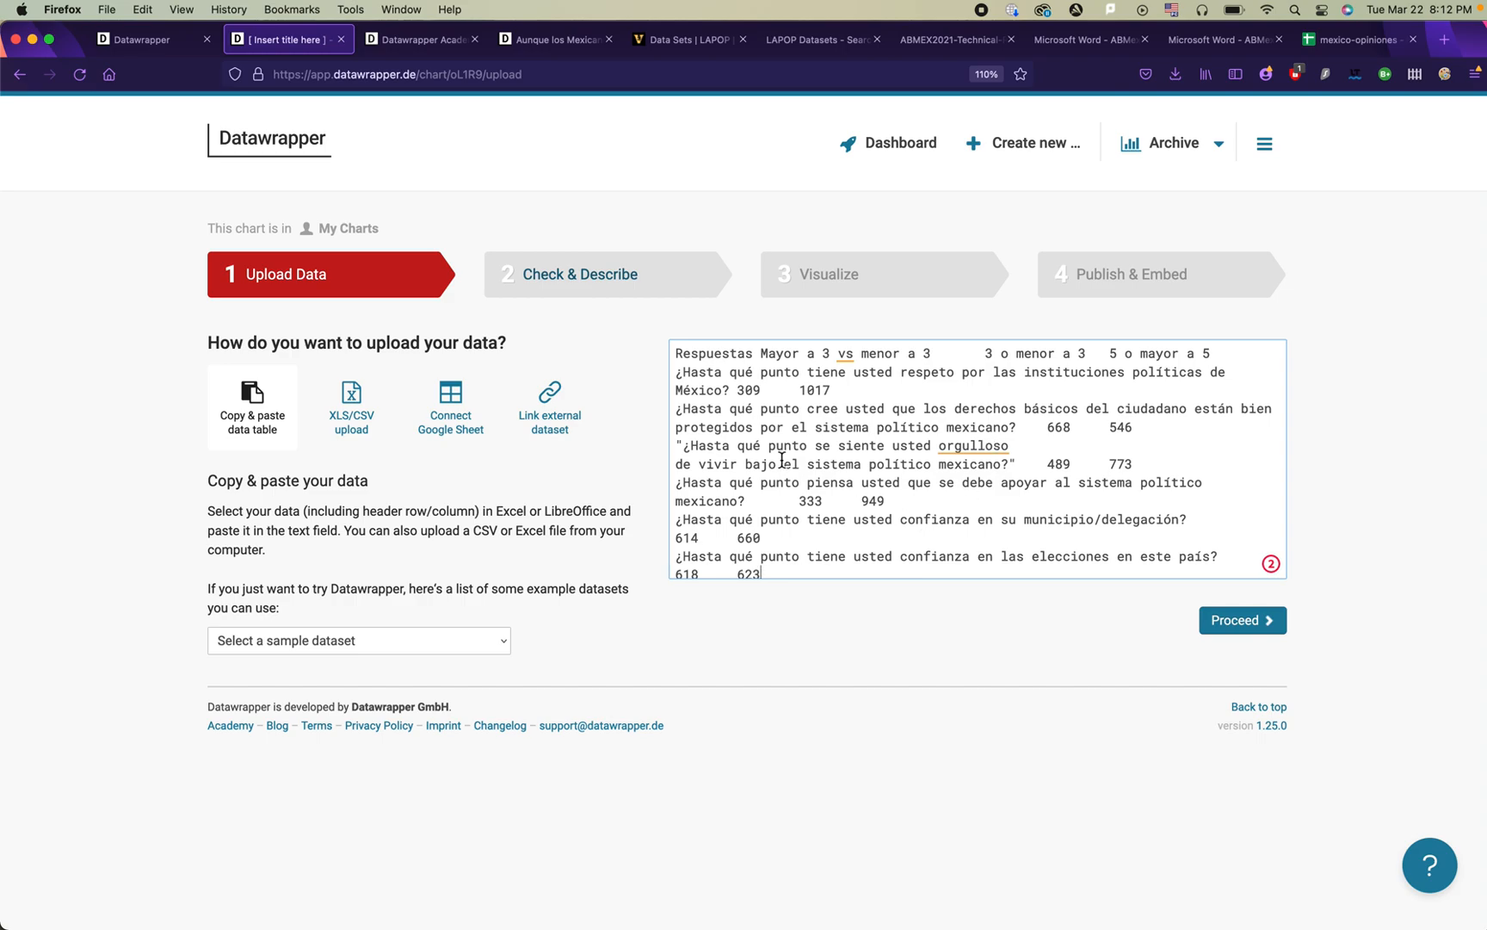
pyautogui.click(1240, 628)
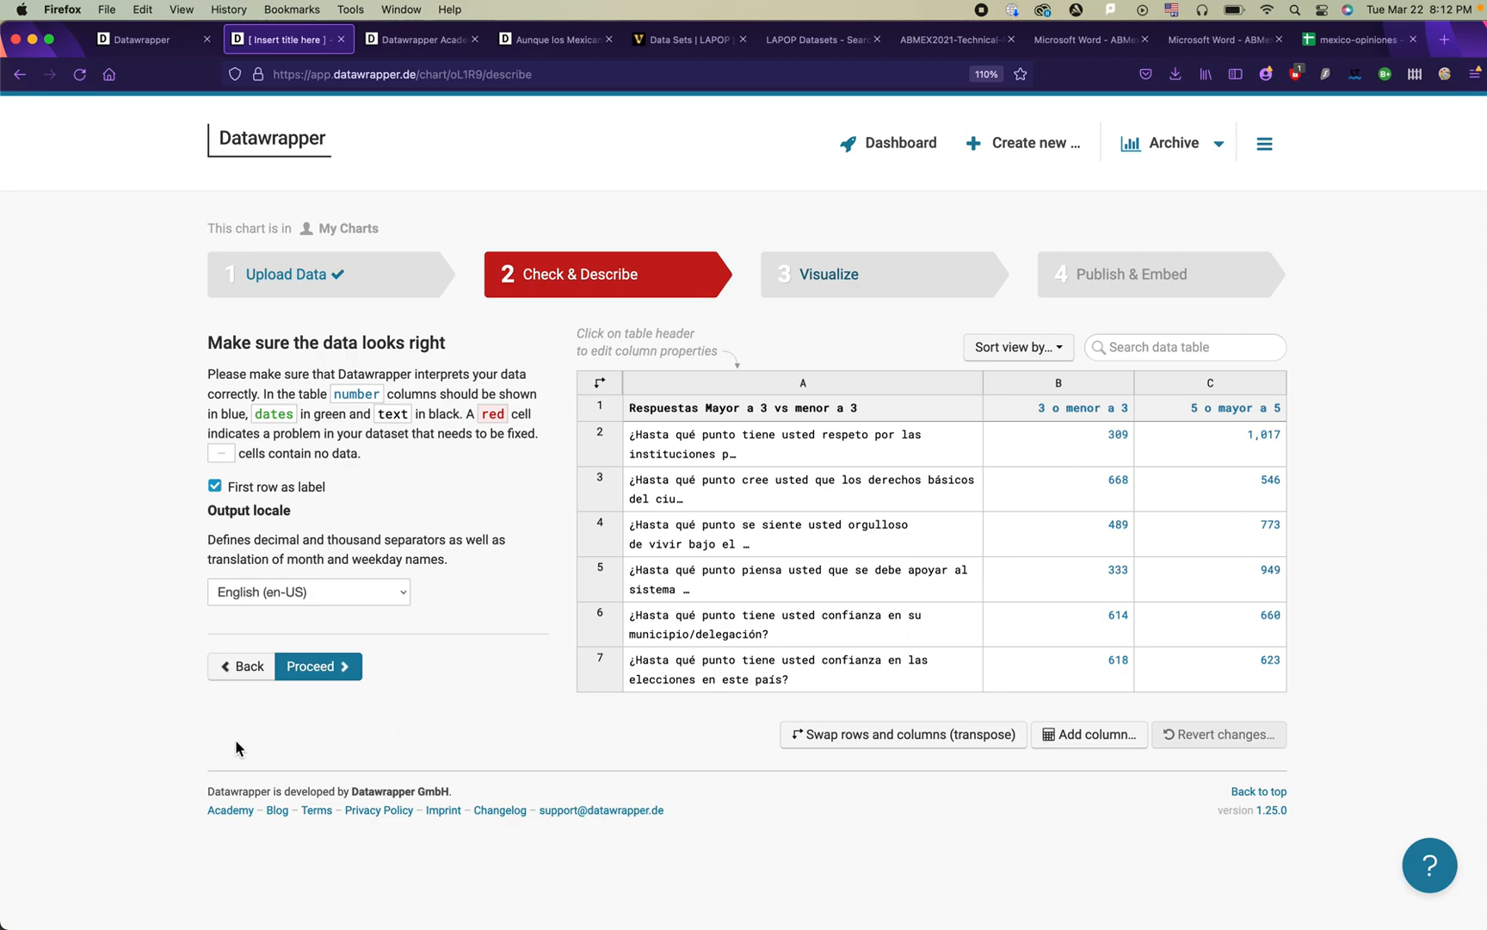
pyautogui.click(337, 663)
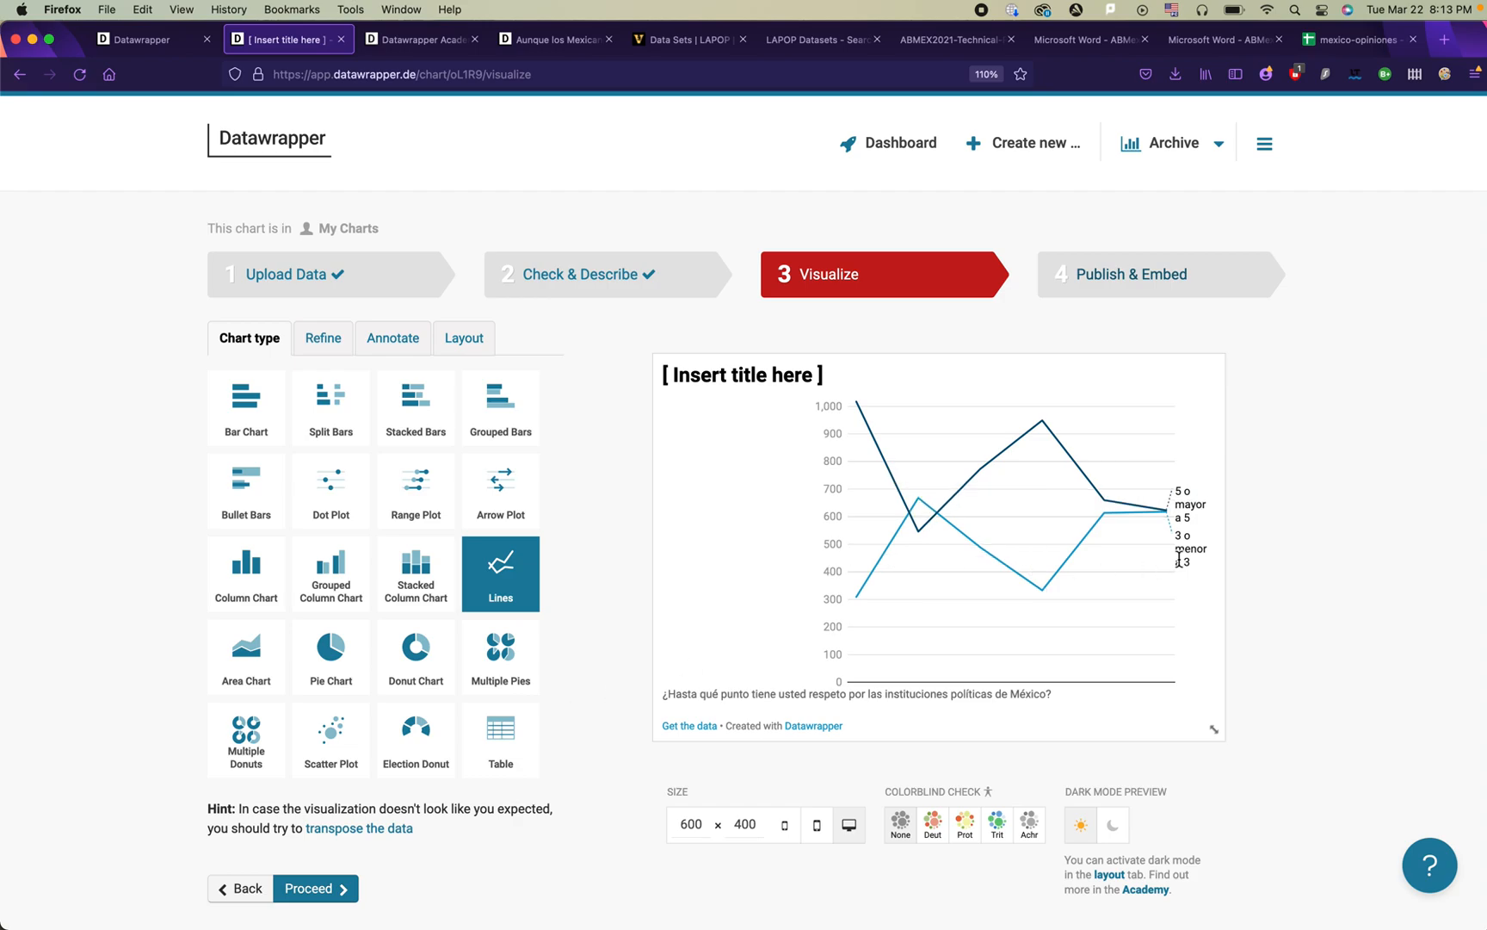
# Step: Inspect the data points of the default line chart, then change the chart type to Range Plot
pyautogui.moveTo(1039, 592)
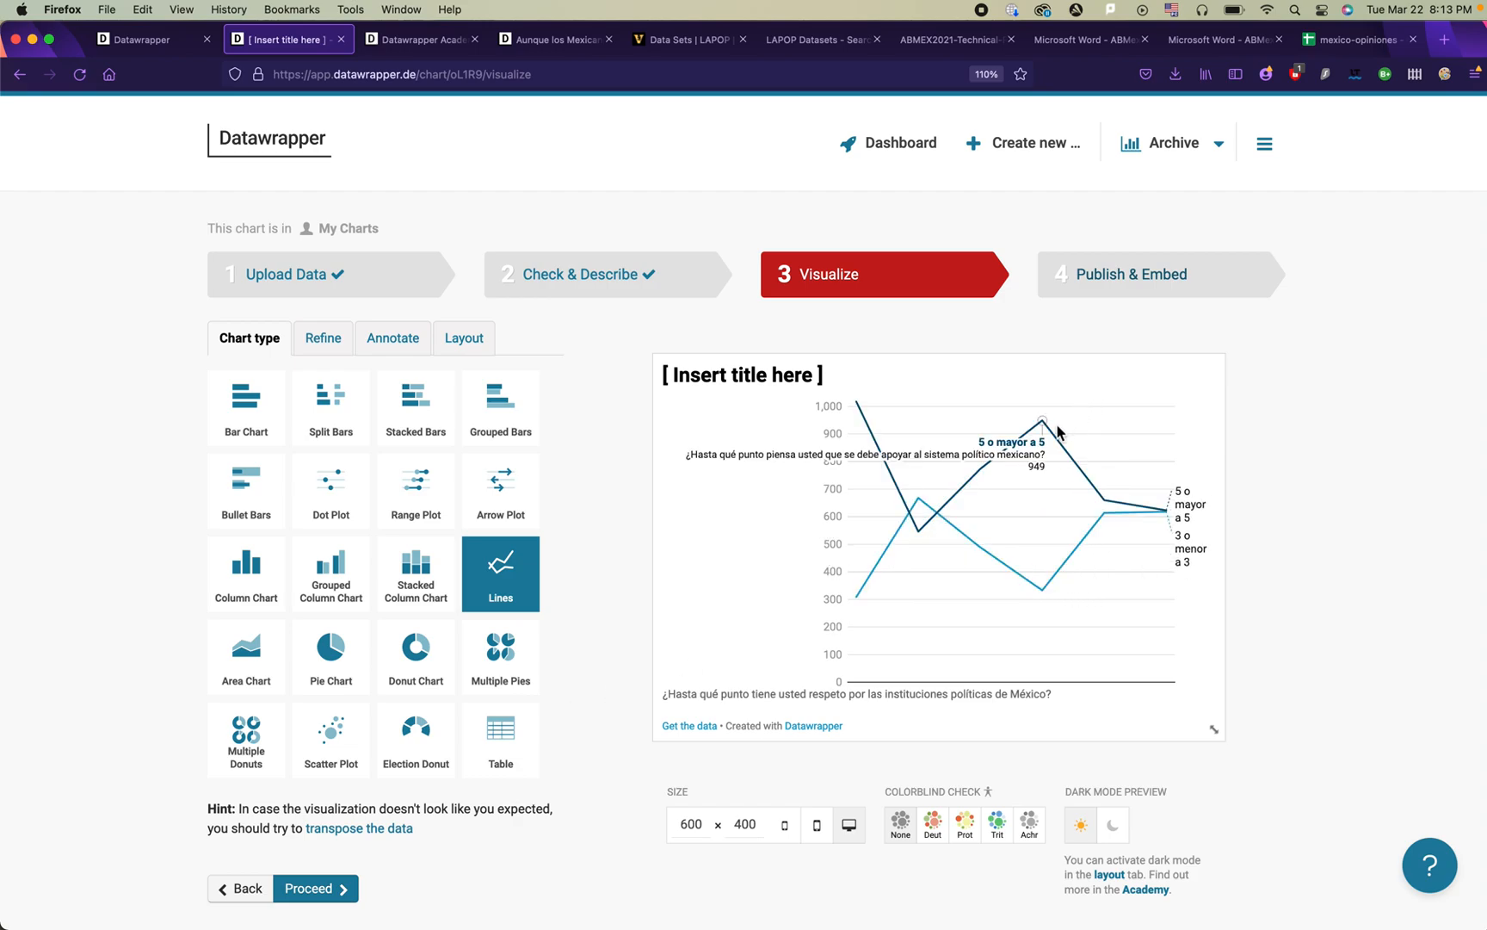
pyautogui.moveTo(856, 431)
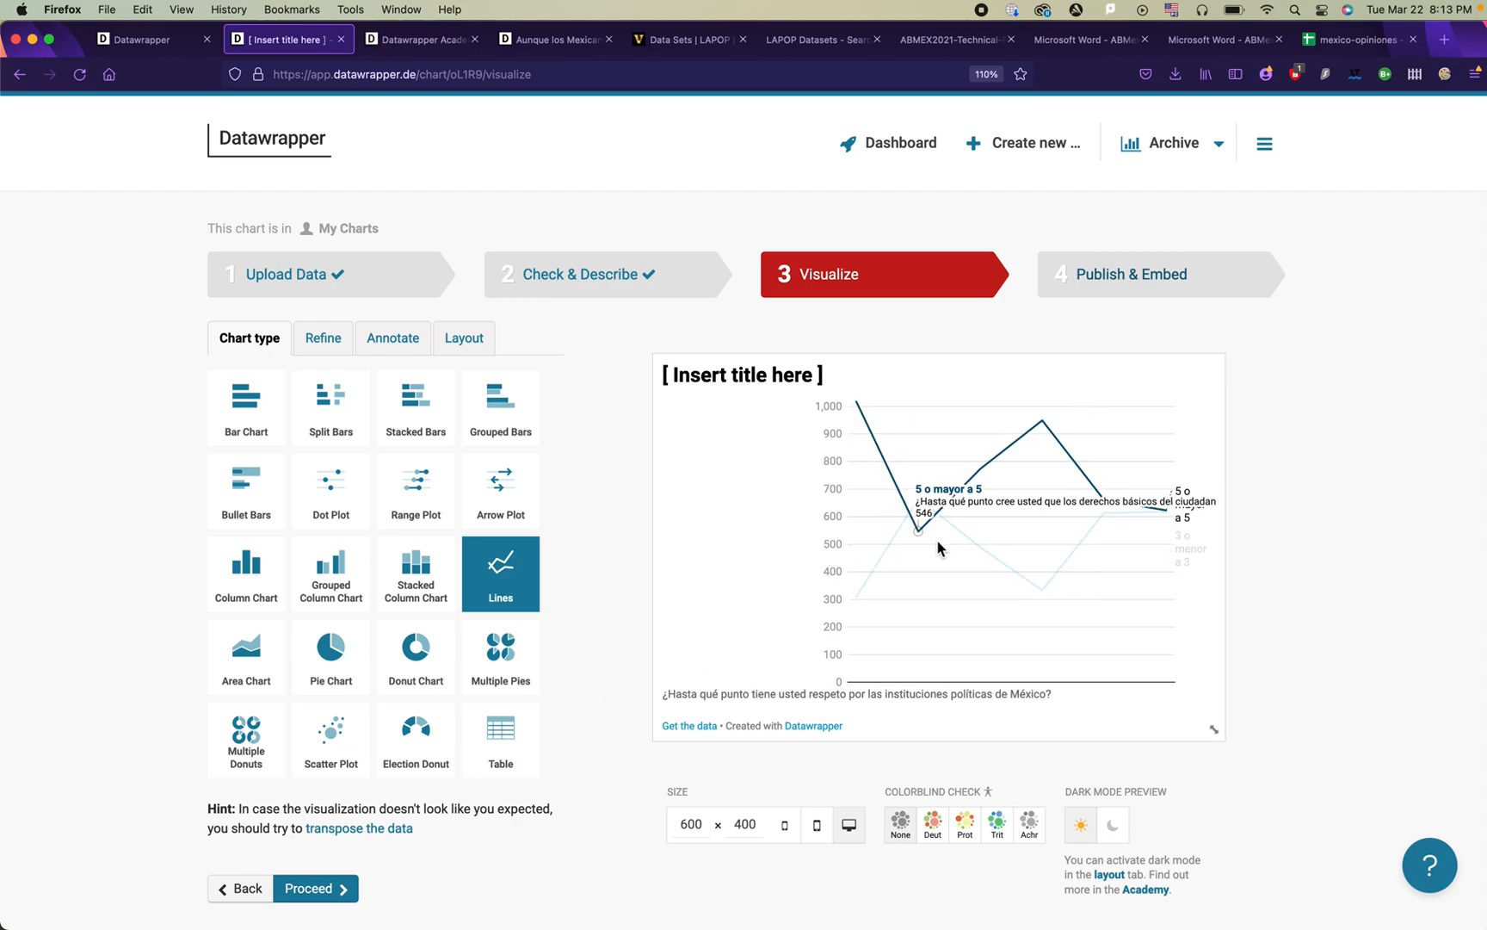
pyautogui.moveTo(932, 509)
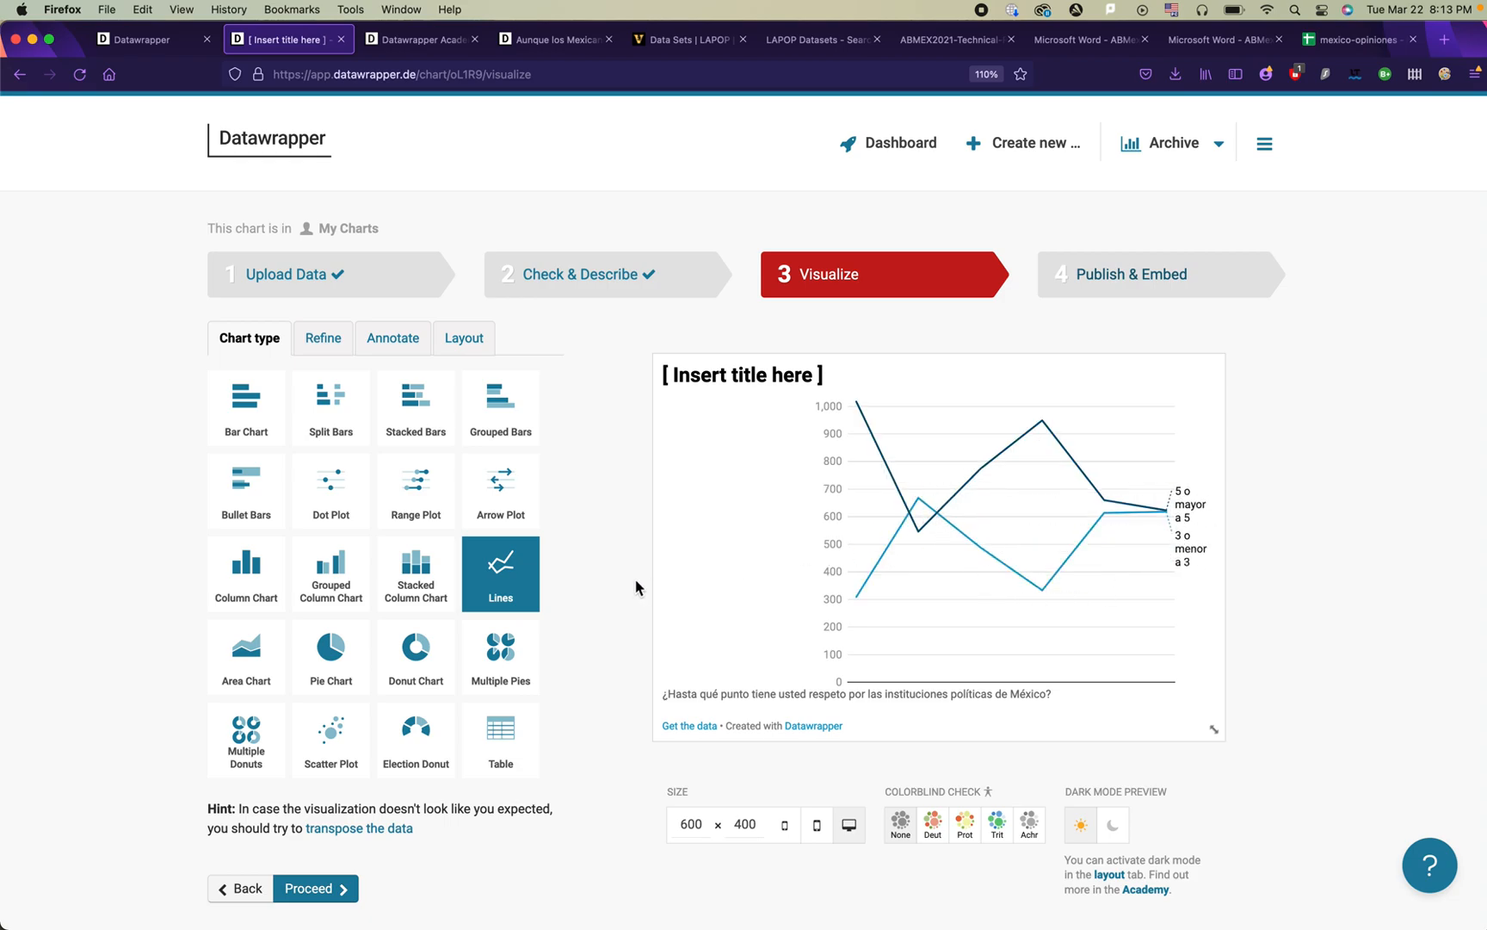
pyautogui.click(420, 502)
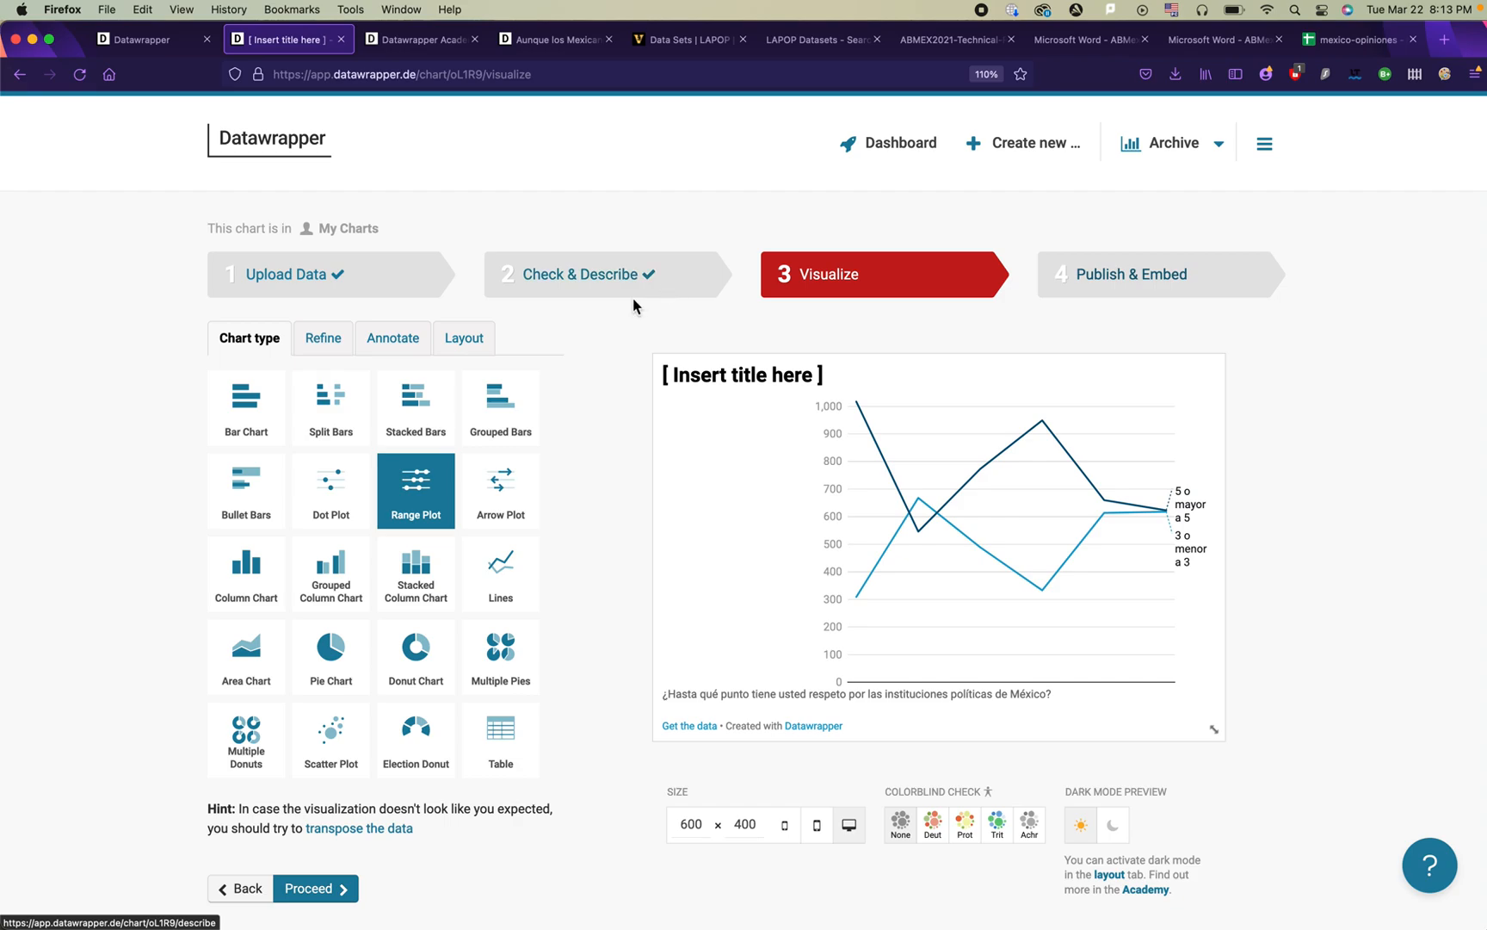
# Step: Review the imported data table again and examine the question labels in the range plot up close
pyautogui.click(600, 284)
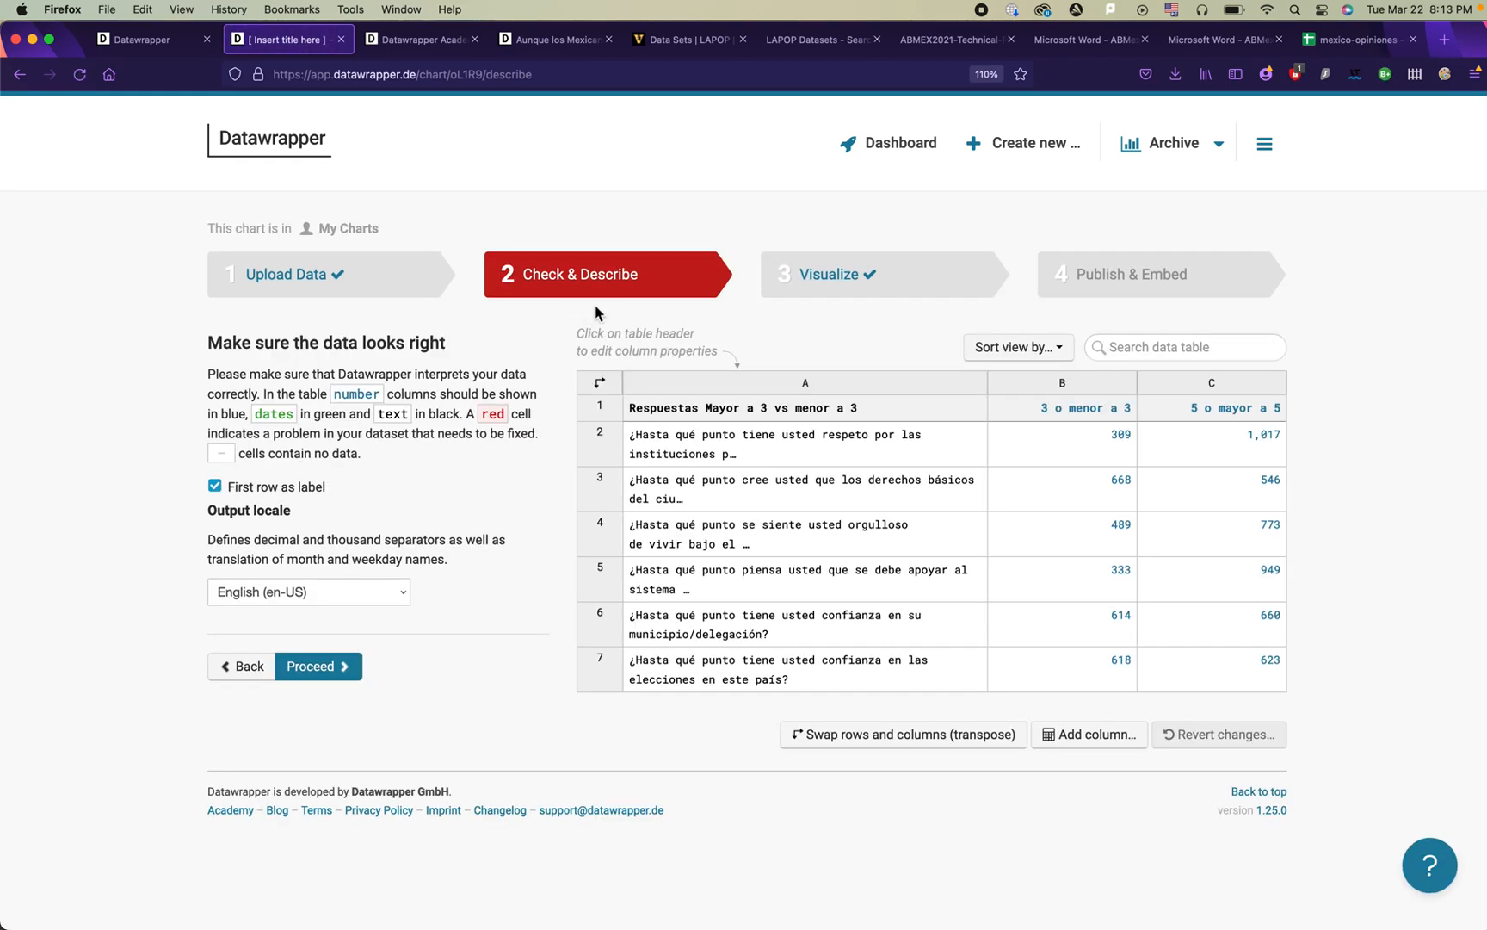
pyautogui.click(331, 676)
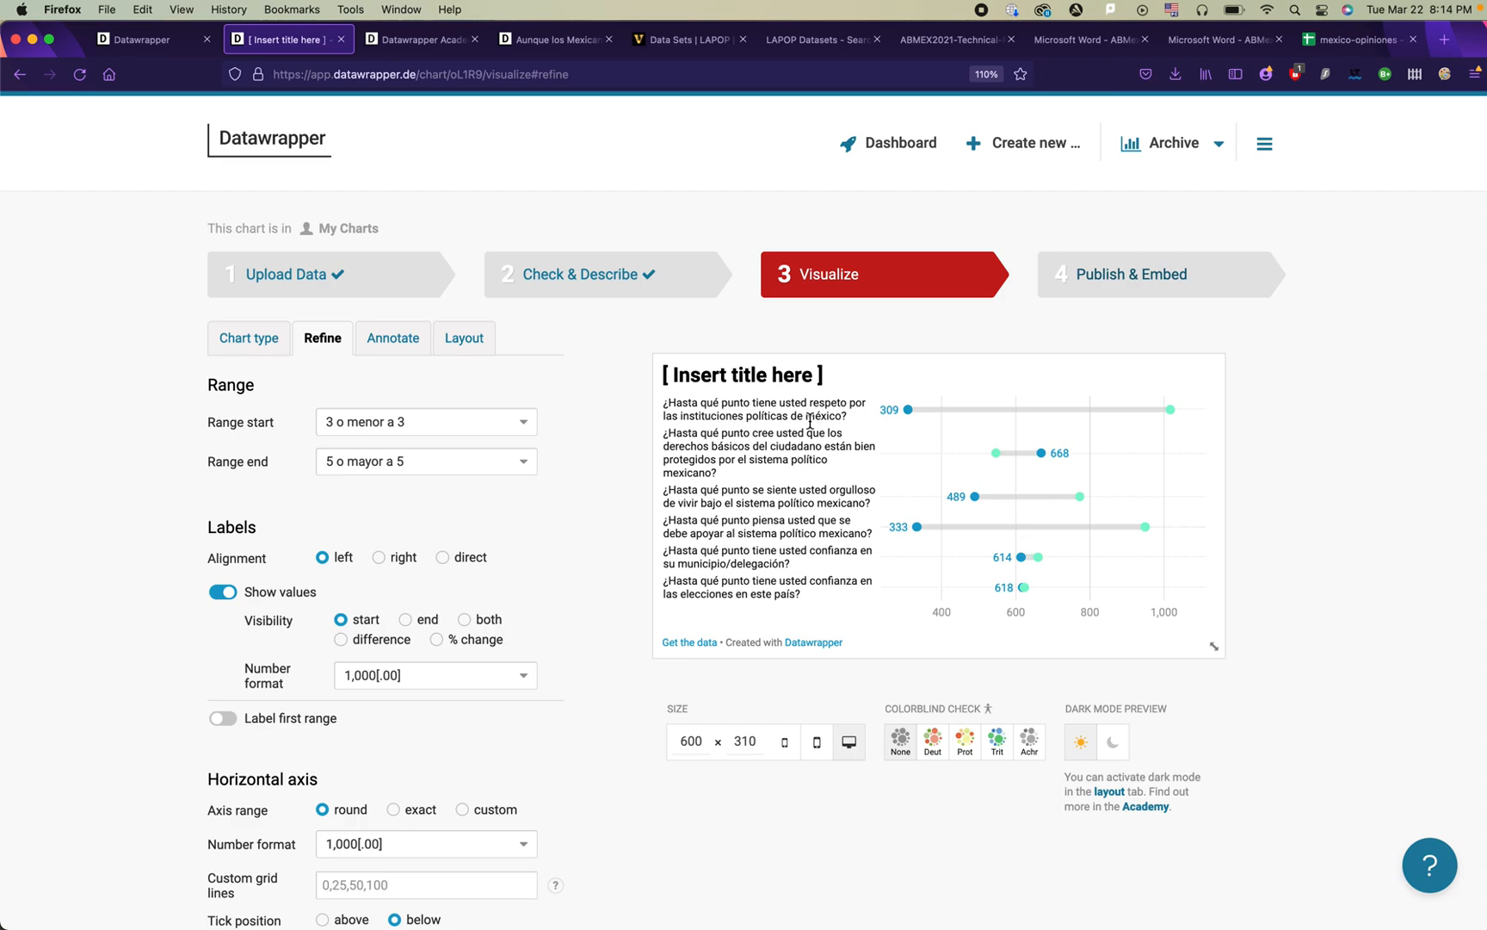
pyautogui.scroll(5, 984, 499)
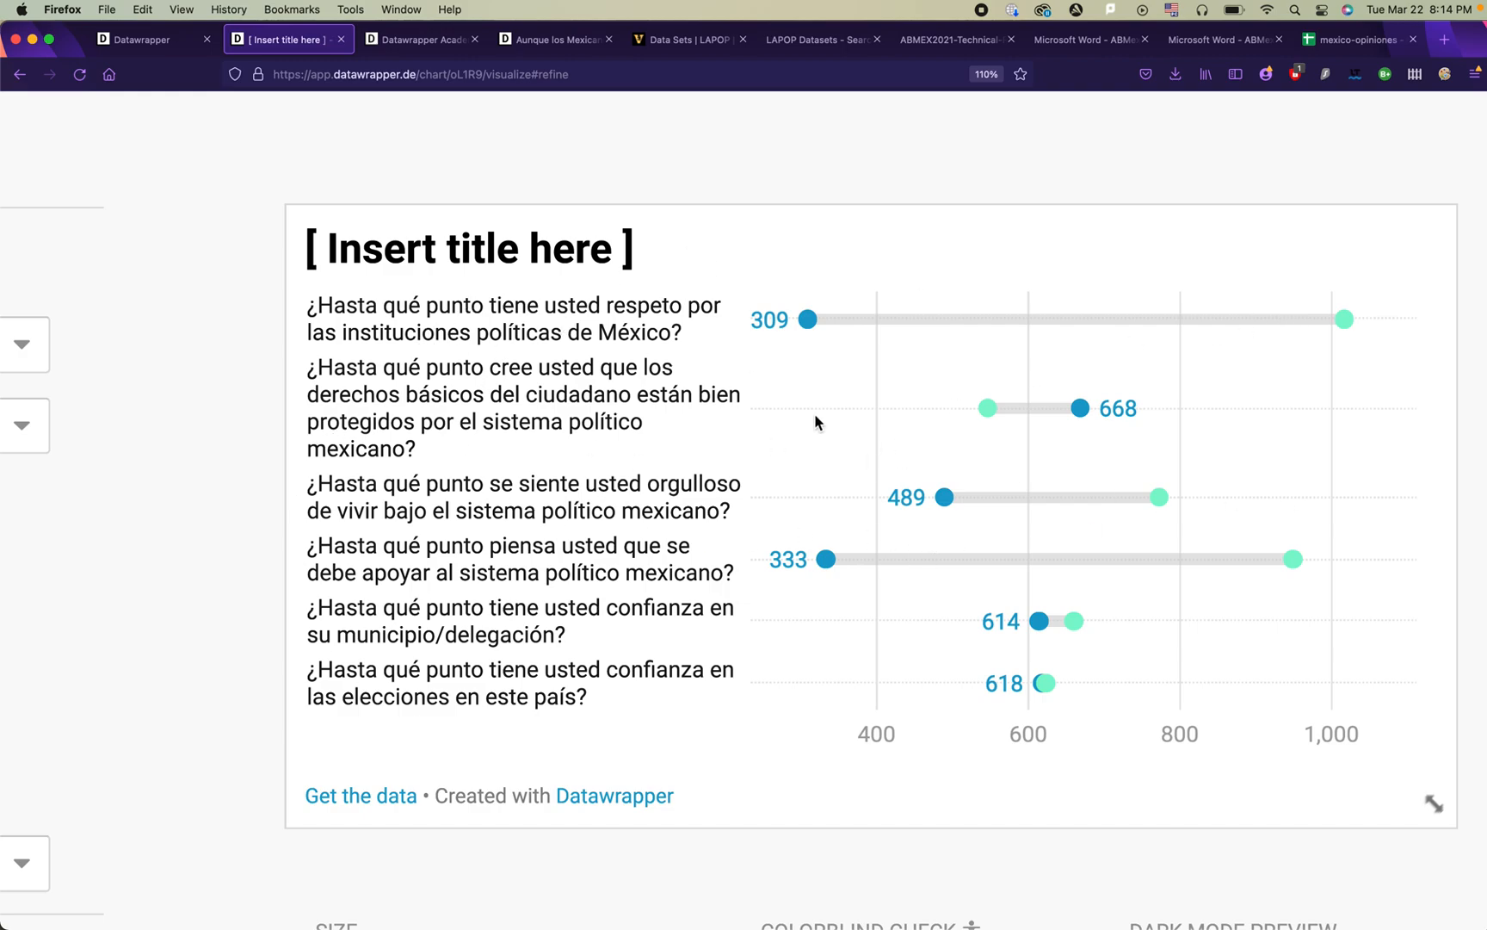
pyautogui.scroll(-5, 814, 414)
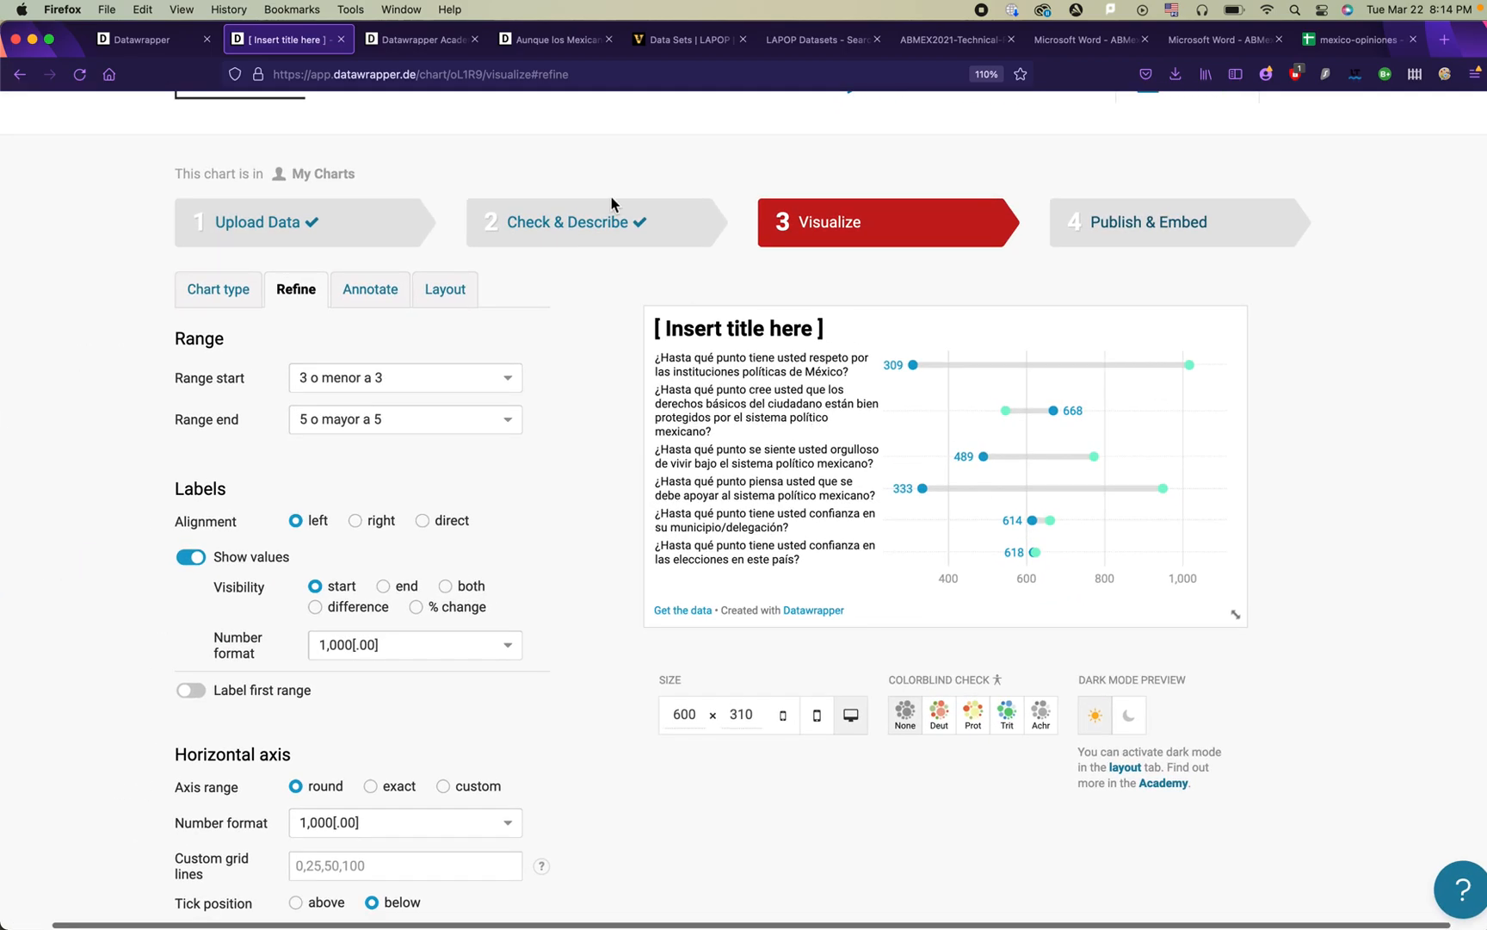
# Step: Return to Check & Describe and shorten the question in row 2 to "¿Tiene usted respeto por las instituciones políticas de México?"
pyautogui.click(389, 225)
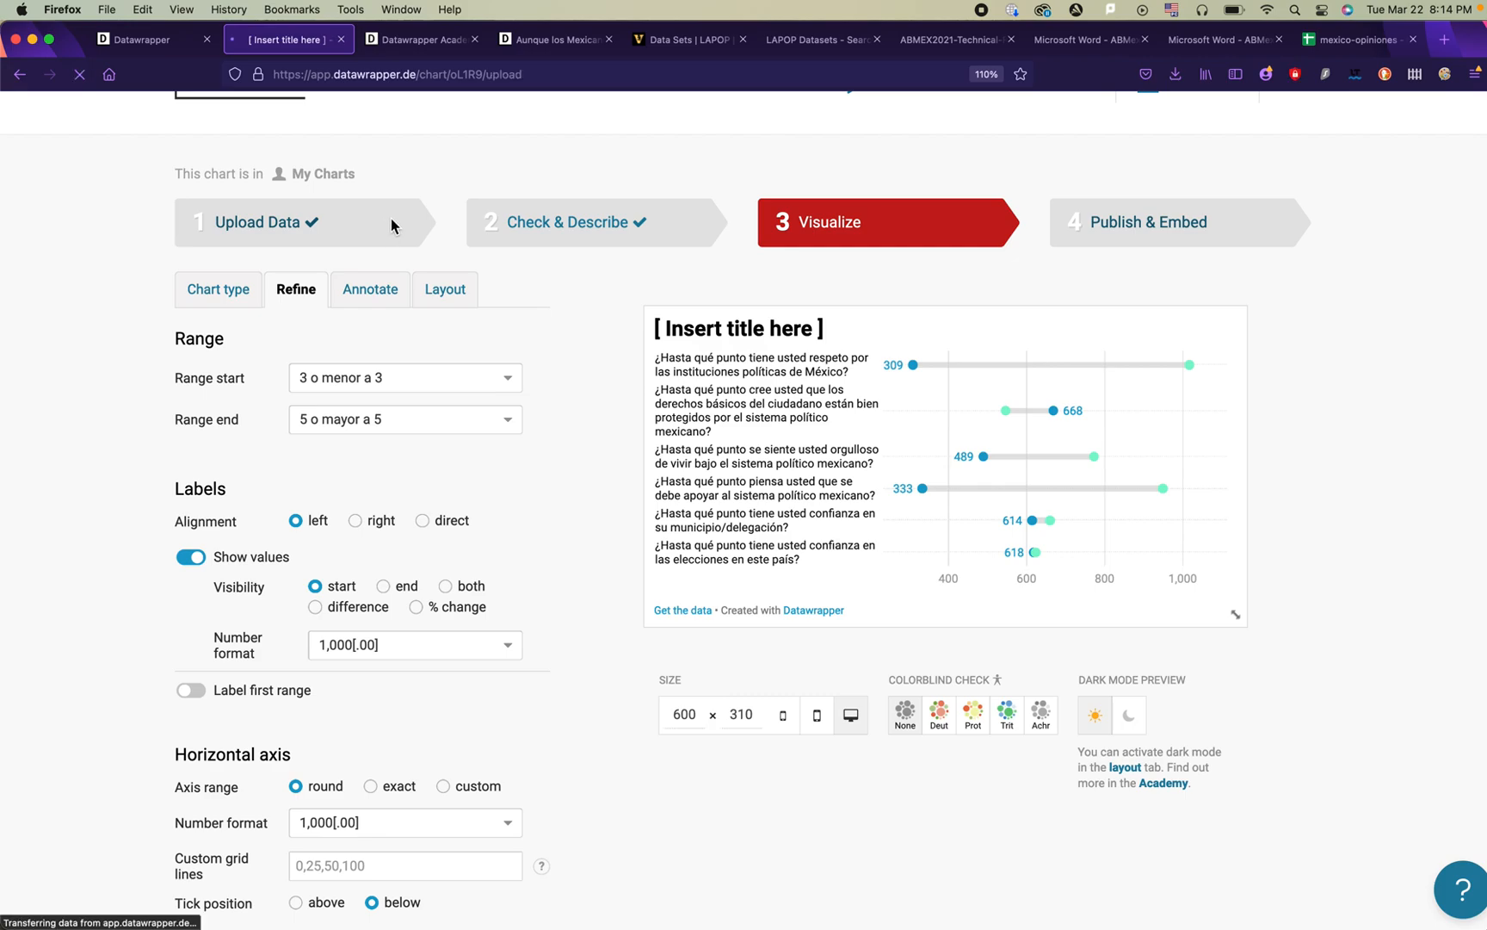
pyautogui.click(543, 274)
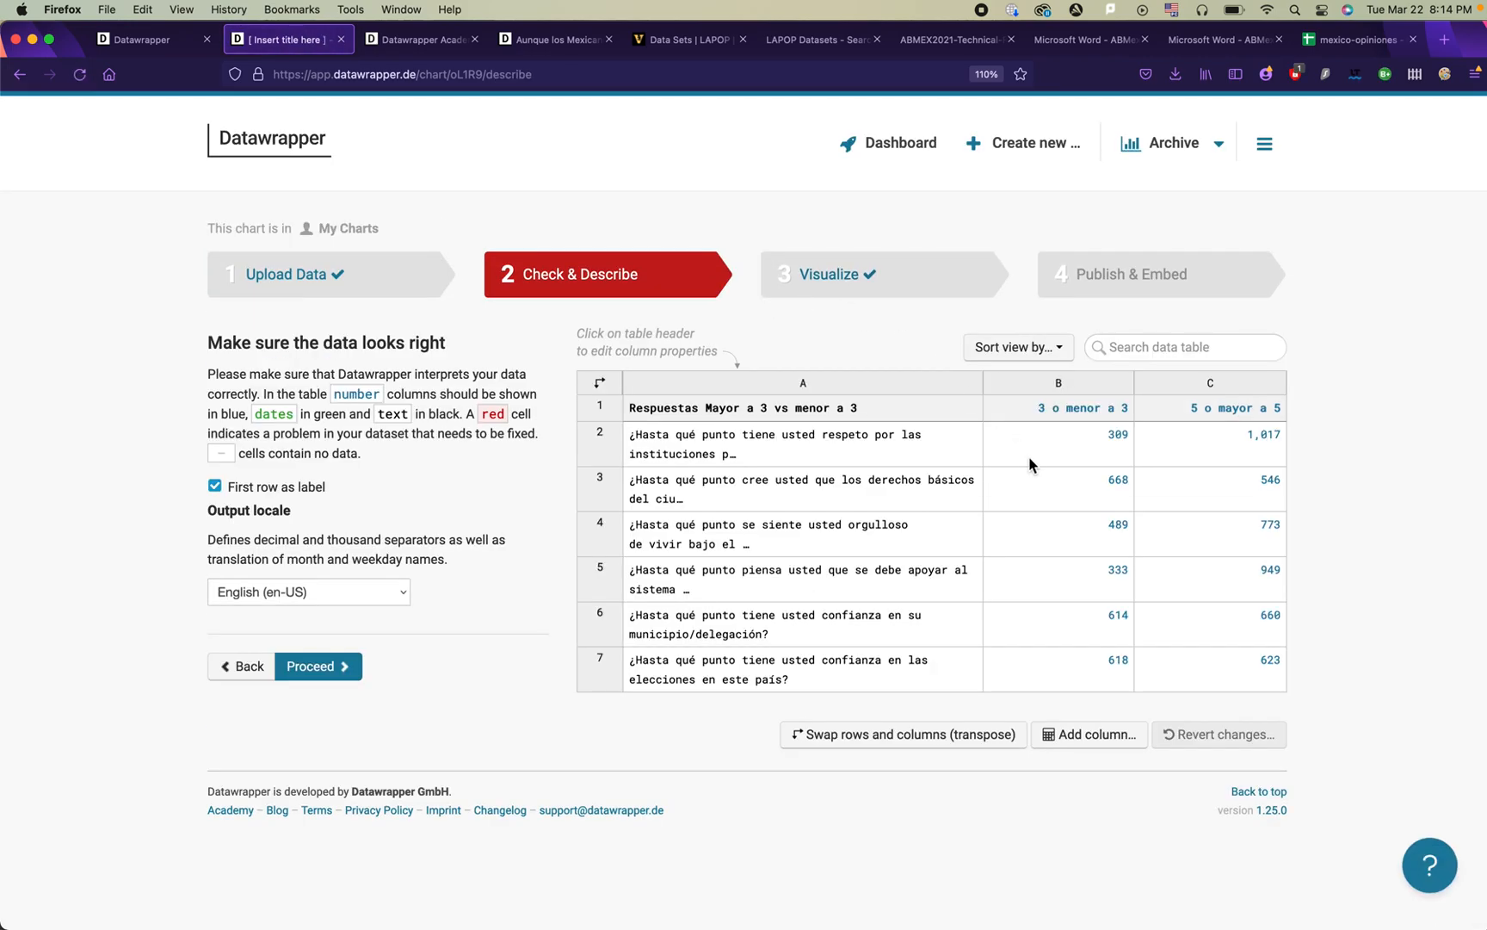
pyautogui.click(871, 449)
pyautogui.doubleClick(834, 449)
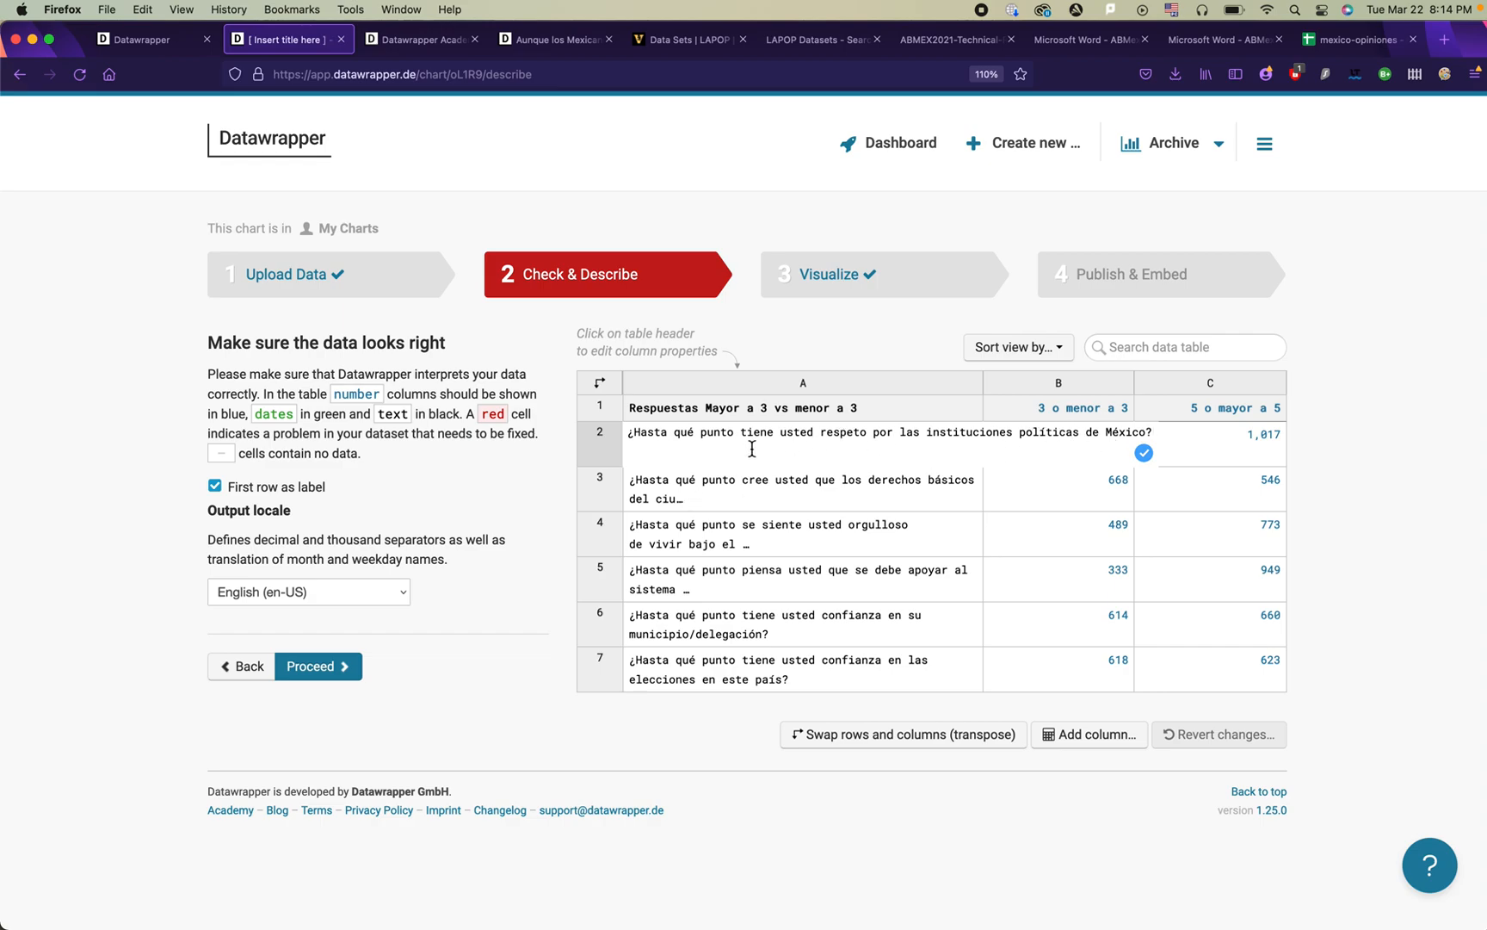
pyautogui.moveTo(747, 434); pyautogui.dragTo(637, 439)
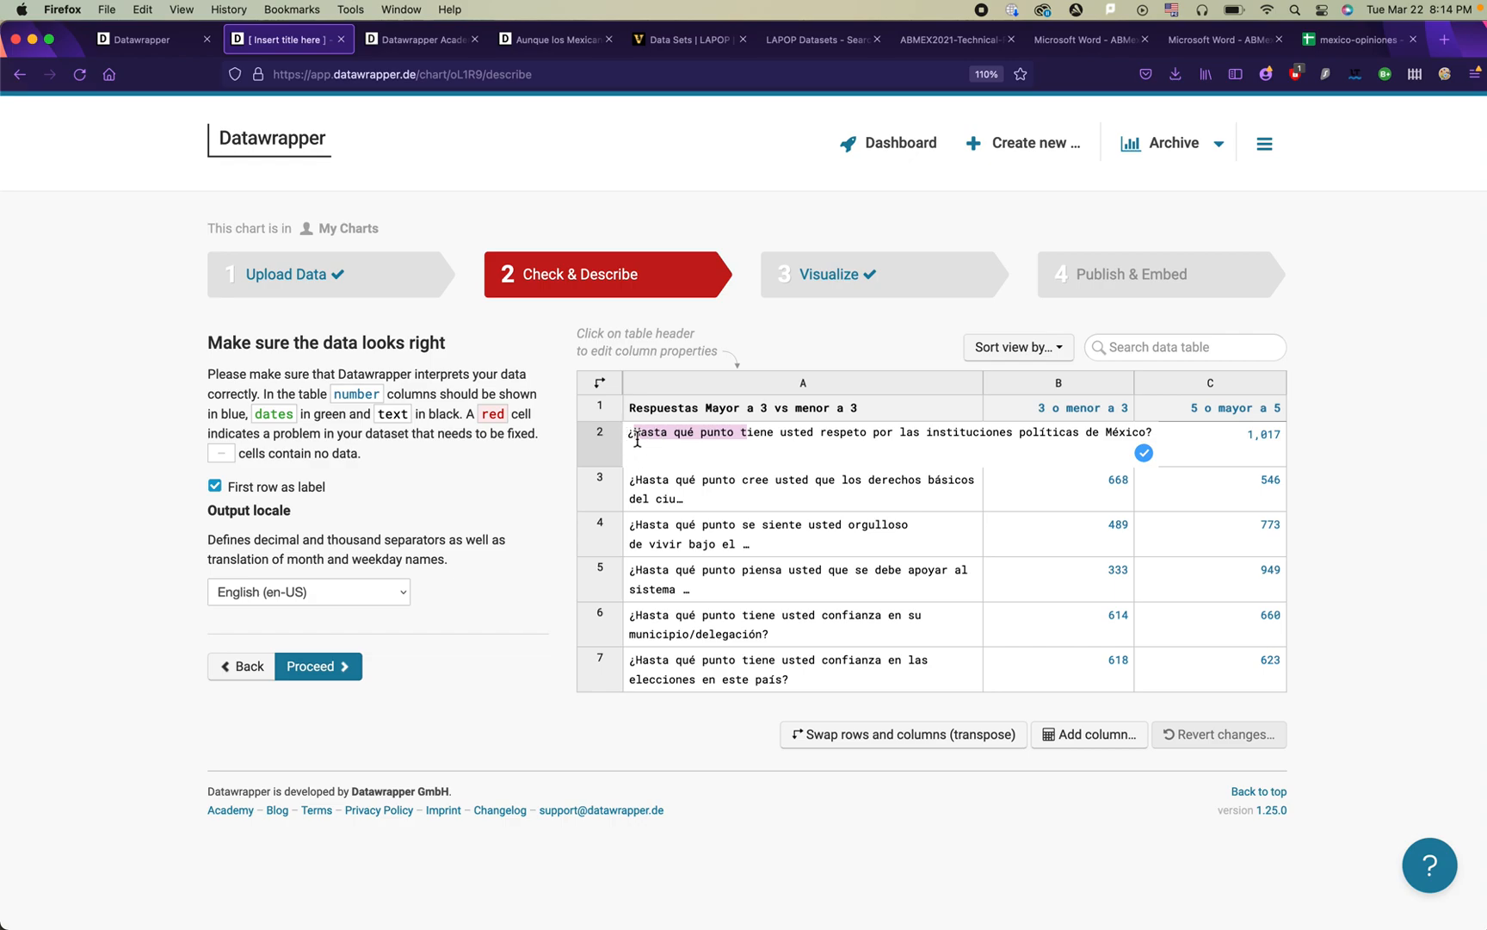
pyautogui.write('T')
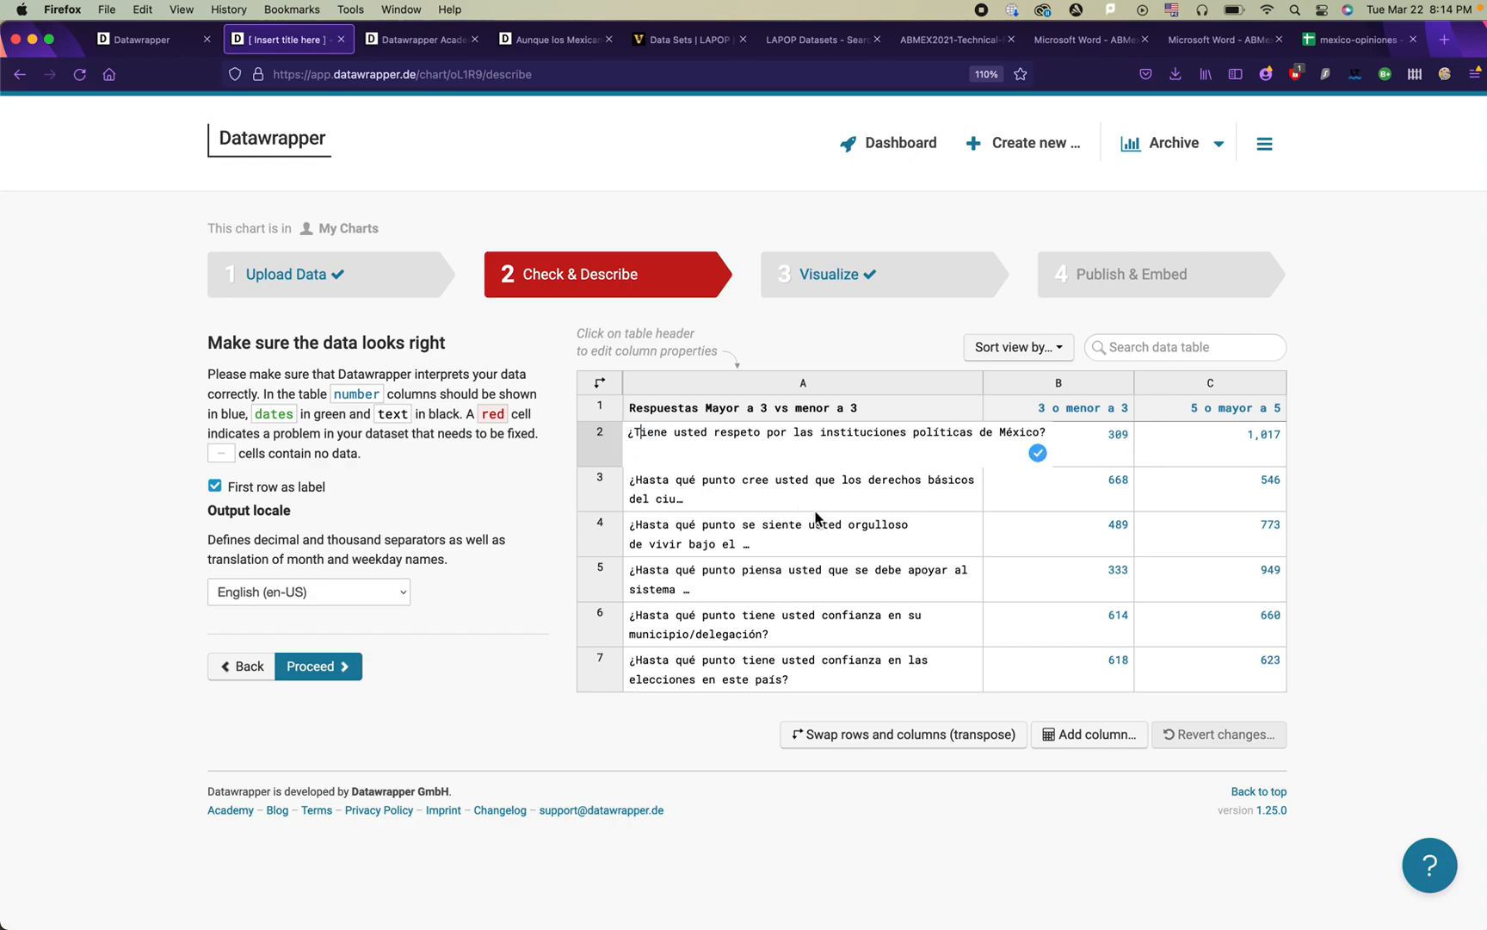
# Step: Shorten the question in row 3 to "¿Los derechos básicos del ciudadano están bien protegidos por el sistema político mexicano?"
pyautogui.click(728, 497)
pyautogui.click(727, 498)
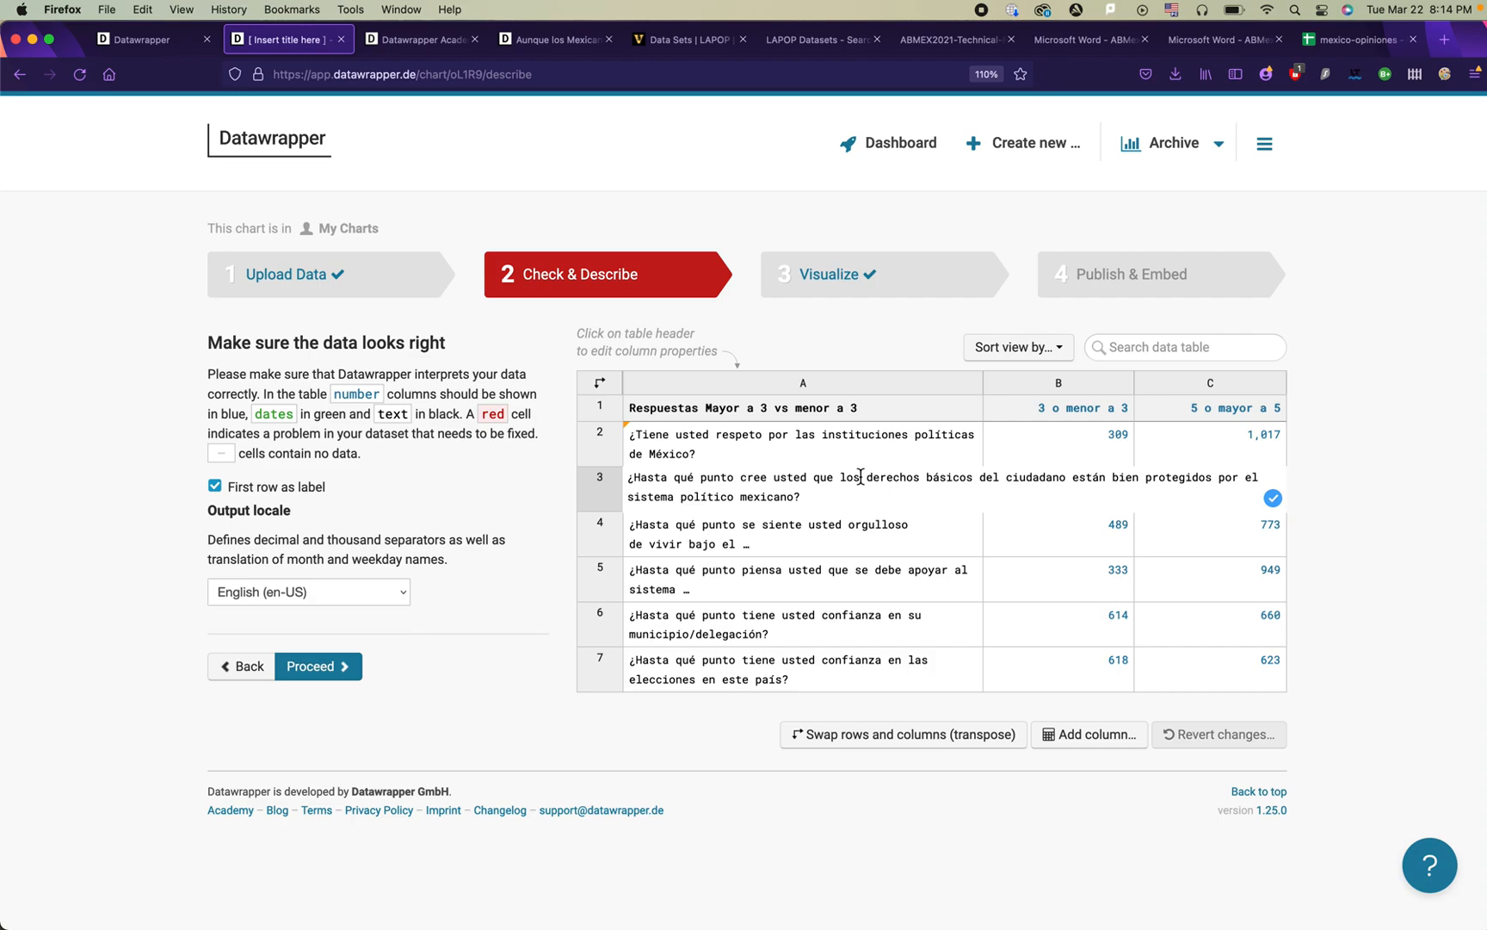
pyautogui.moveTo(841, 477); pyautogui.dragTo(632, 480)
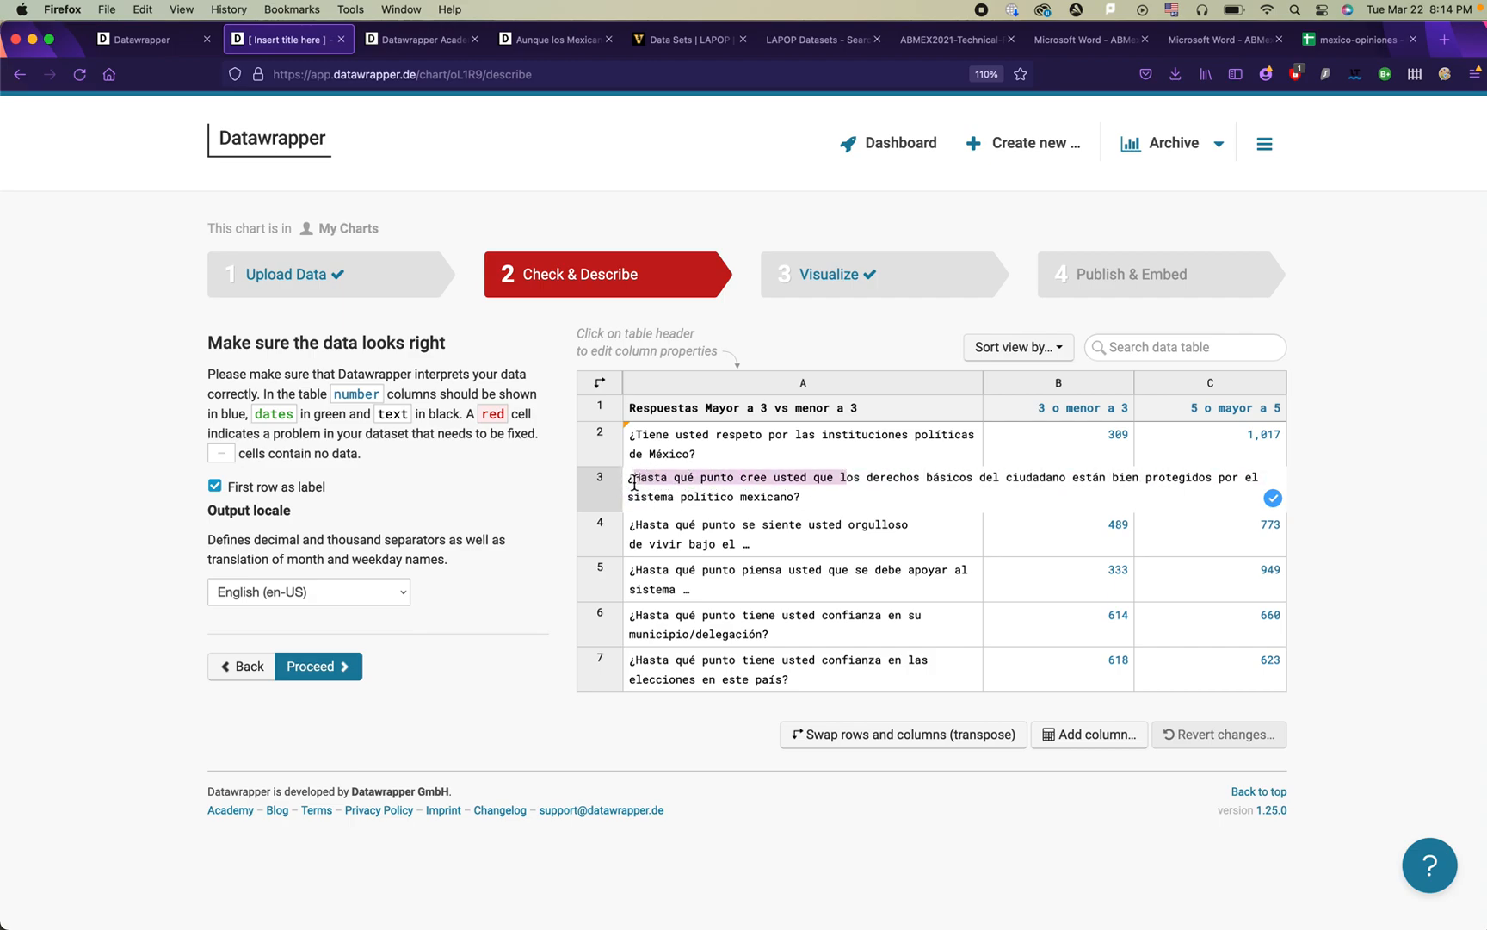
pyautogui.write('L')
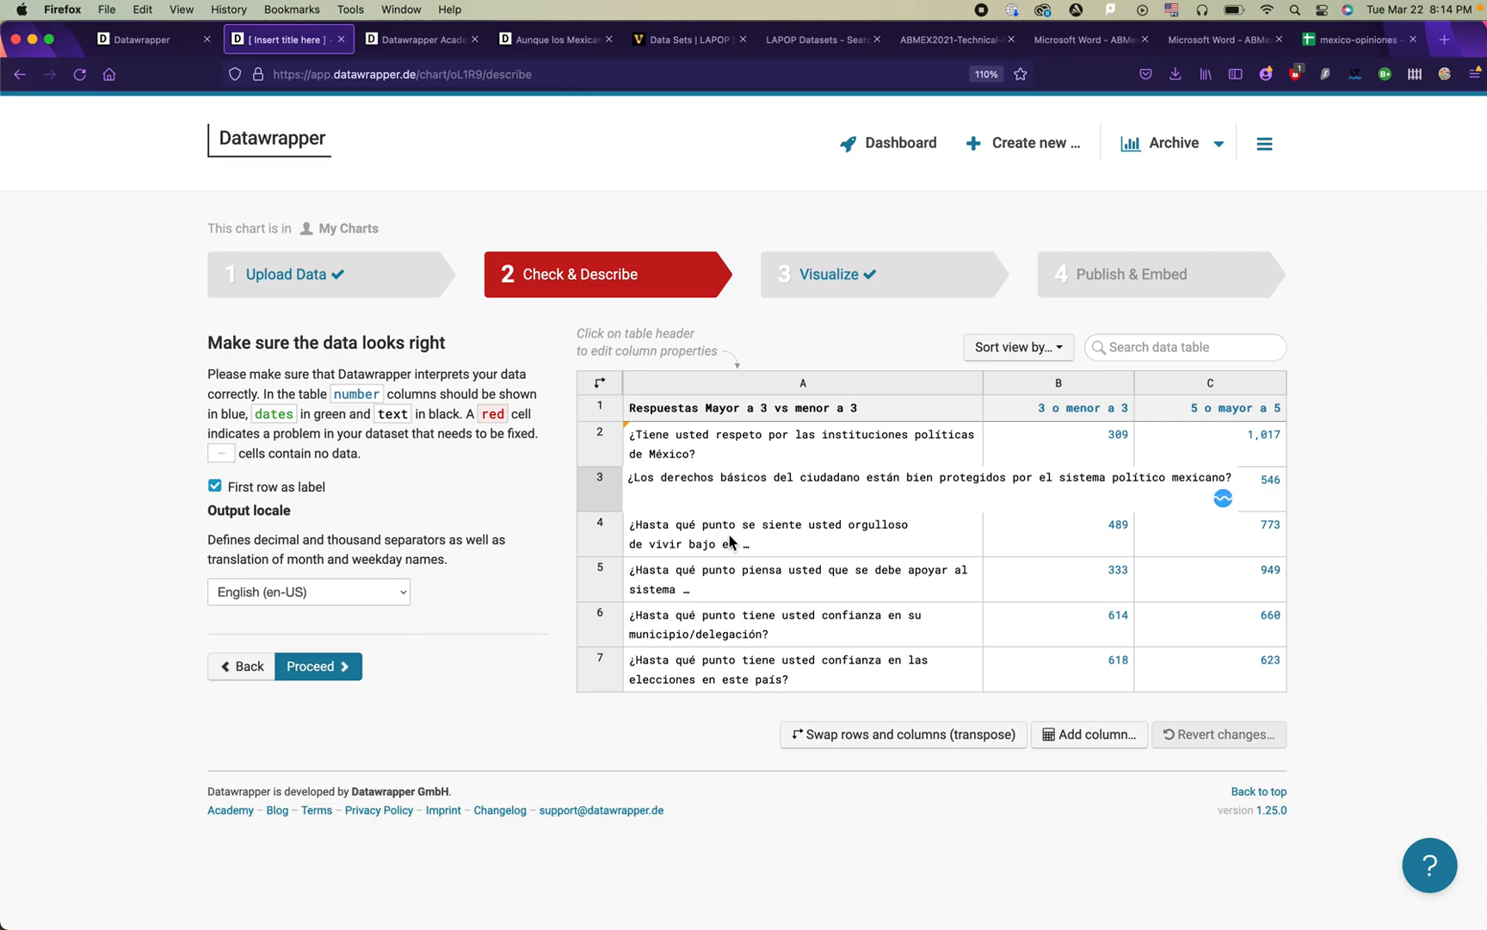
# Step: Shorten the question in row 4 to "¿Se siente usted orgulloso de vivir bajo el sistema político mexicano?"
pyautogui.click(732, 540)
pyautogui.doubleClick(731, 540)
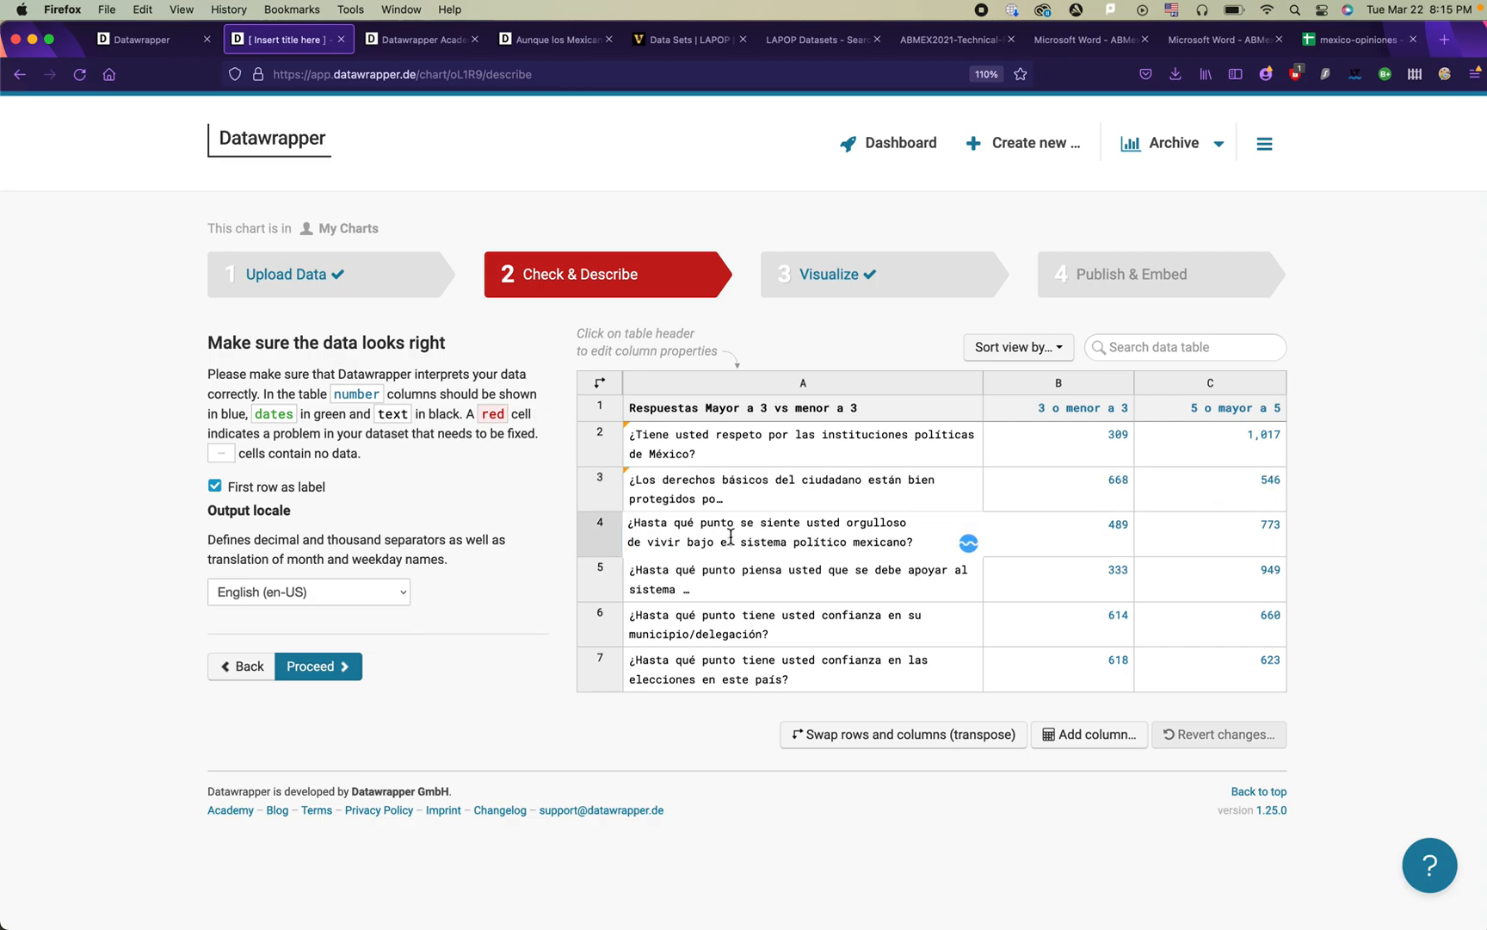
pyautogui.moveTo(747, 524); pyautogui.dragTo(636, 523)
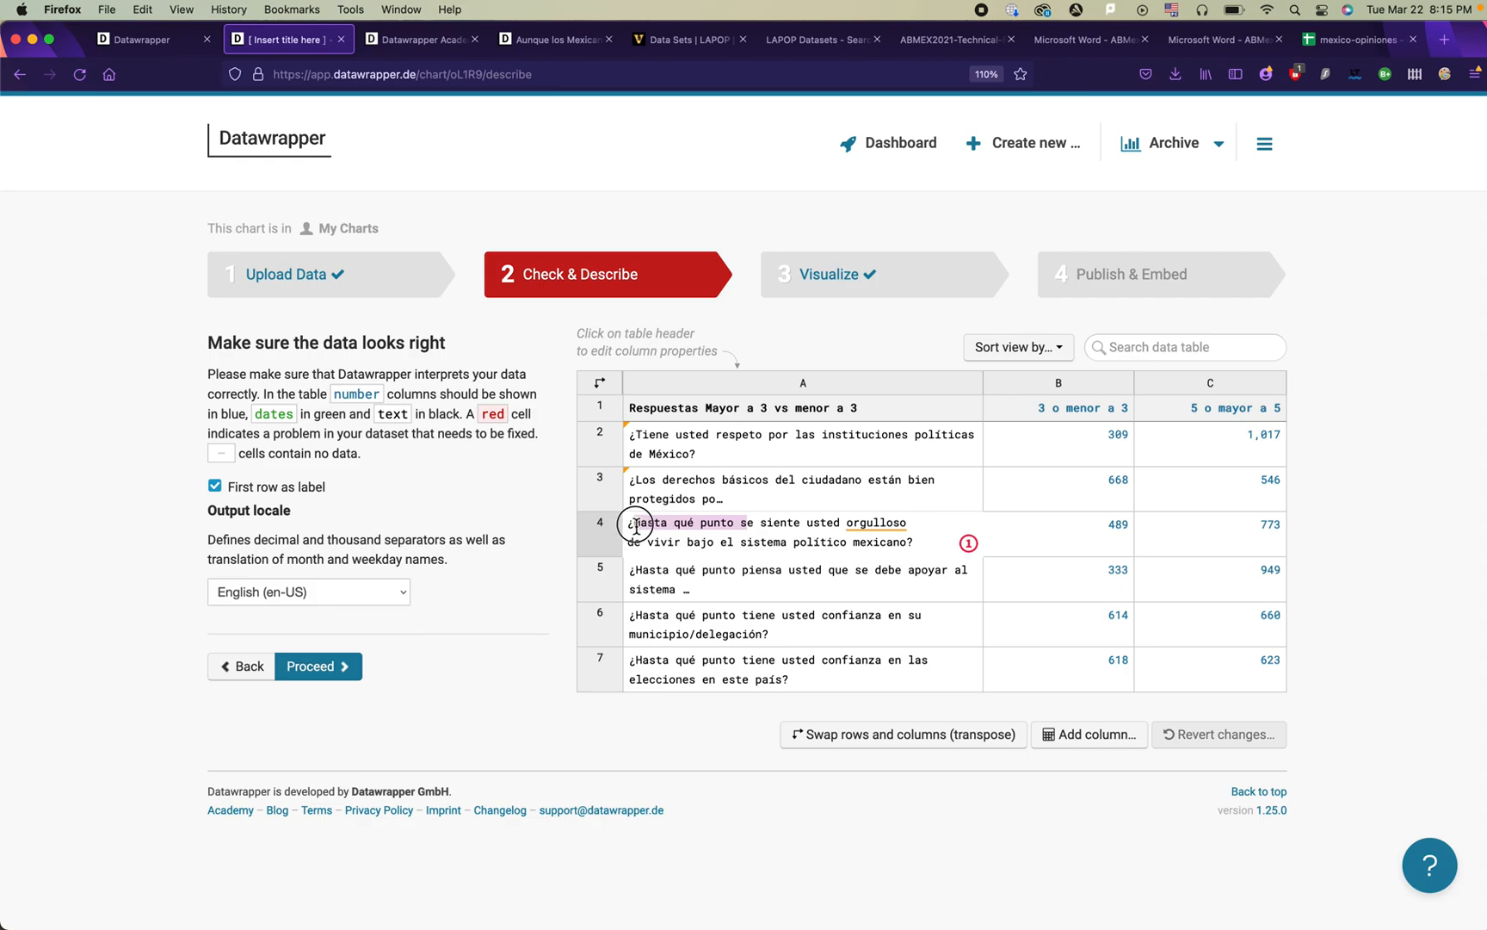
pyautogui.write('S')
# Step: Shorten the question in row 5 to "¿Piensa usted que se debe apoyar al sistema político mexicano?"
pyautogui.click(711, 581)
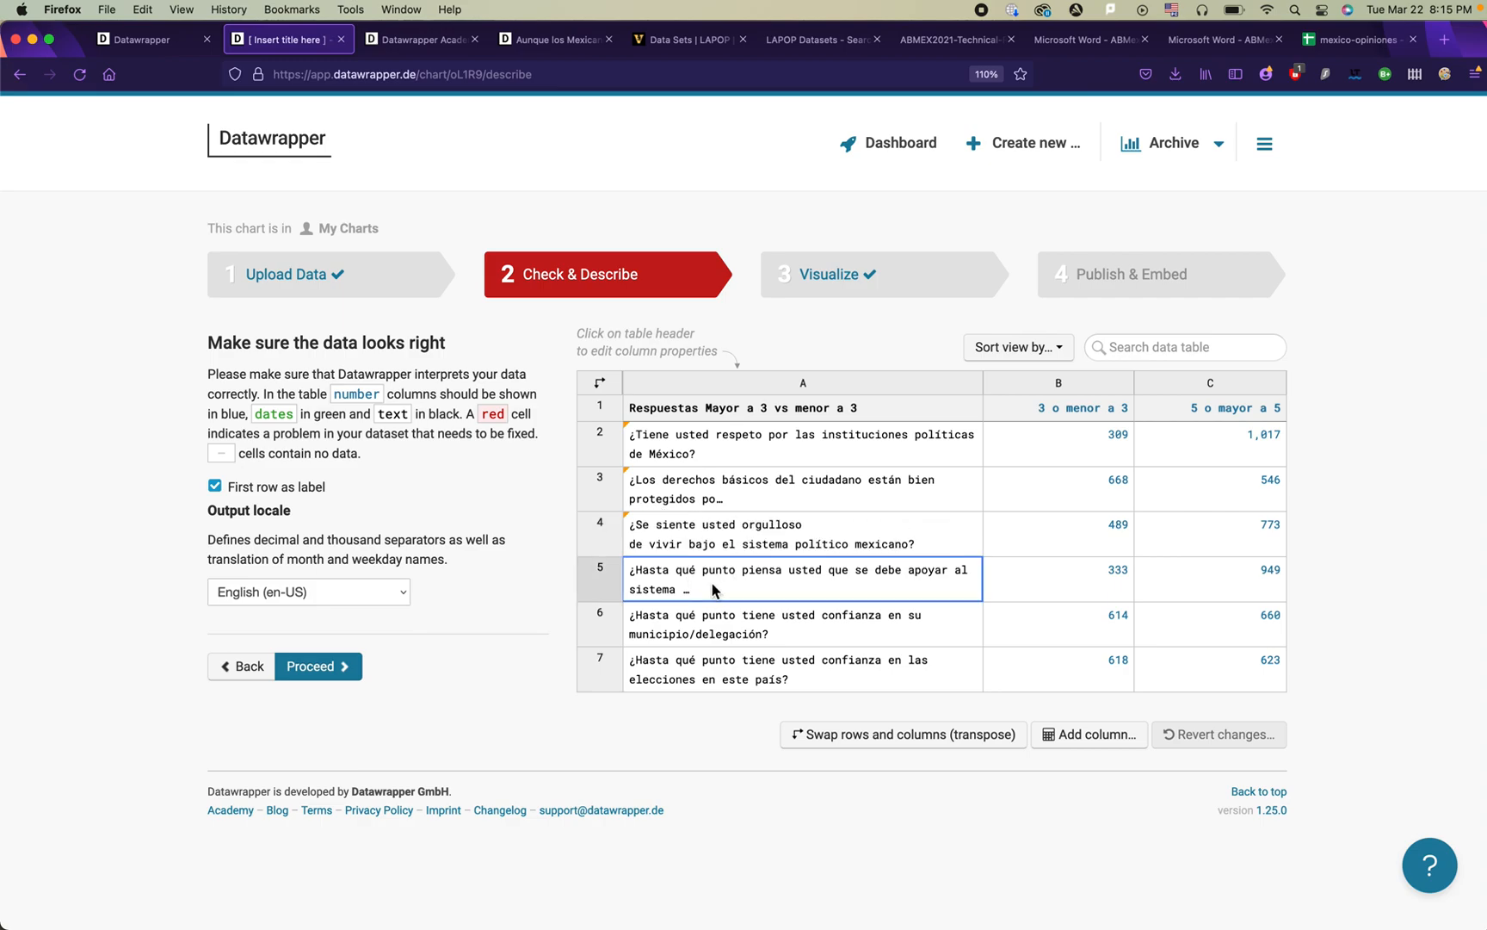
pyautogui.doubleClick(714, 579)
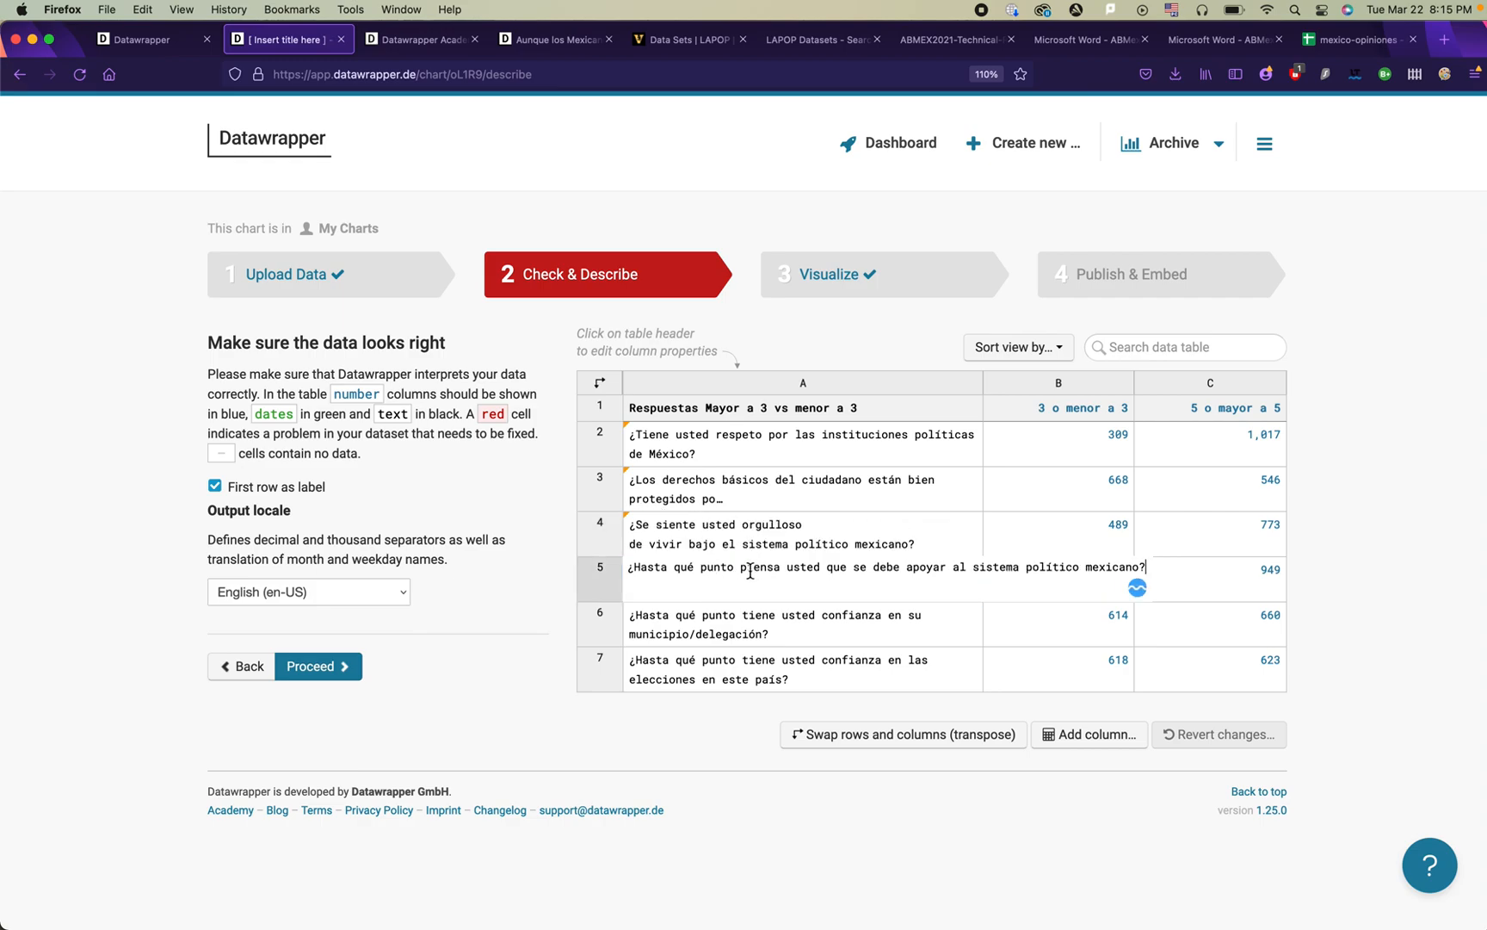
pyautogui.moveTo(745, 569); pyautogui.dragTo(634, 573)
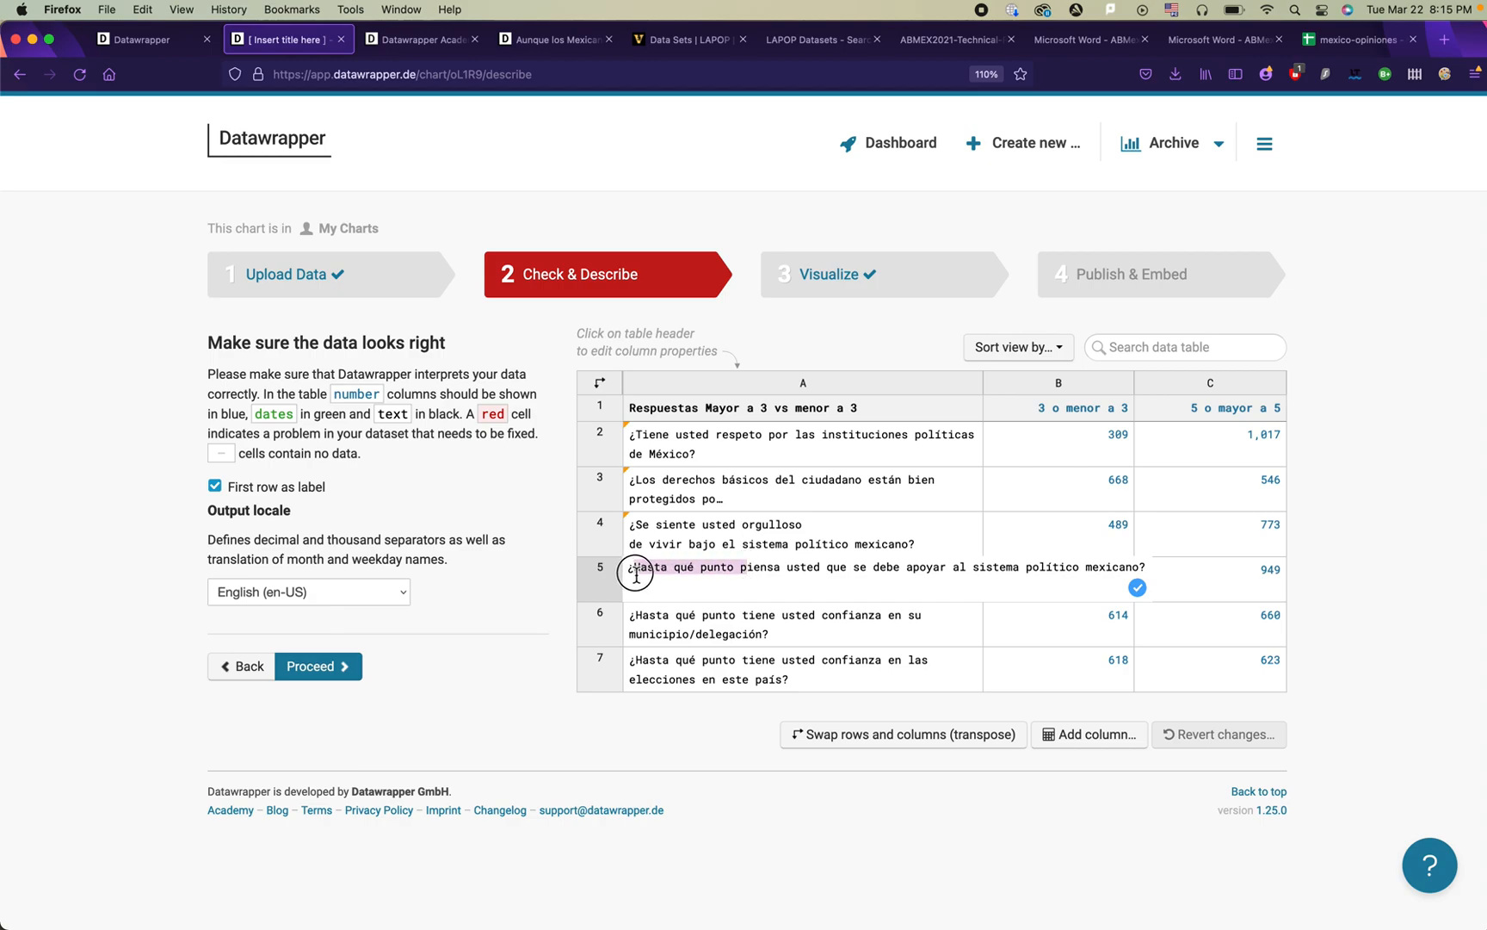
pyautogui.write('P')
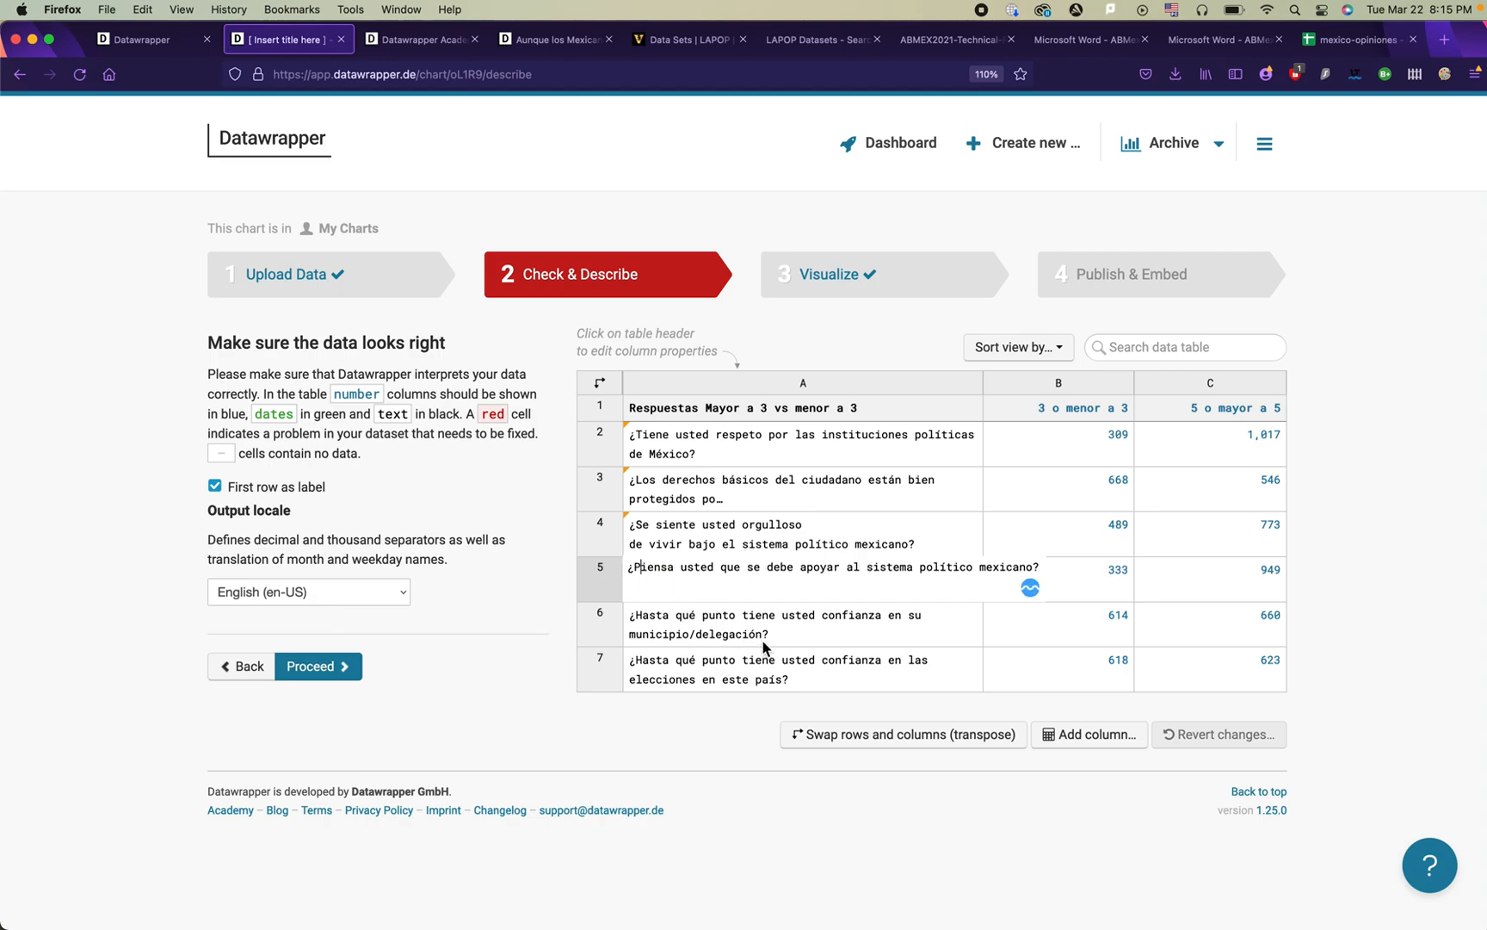
# Step: Shorten the question in row 6 to "¿Tiene usted confianza en su municipio/delegación?"
pyautogui.click(758, 637)
pyautogui.doubleClick(748, 633)
pyautogui.moveTo(745, 611); pyautogui.dragTo(634, 611)
pyautogui.write('T')
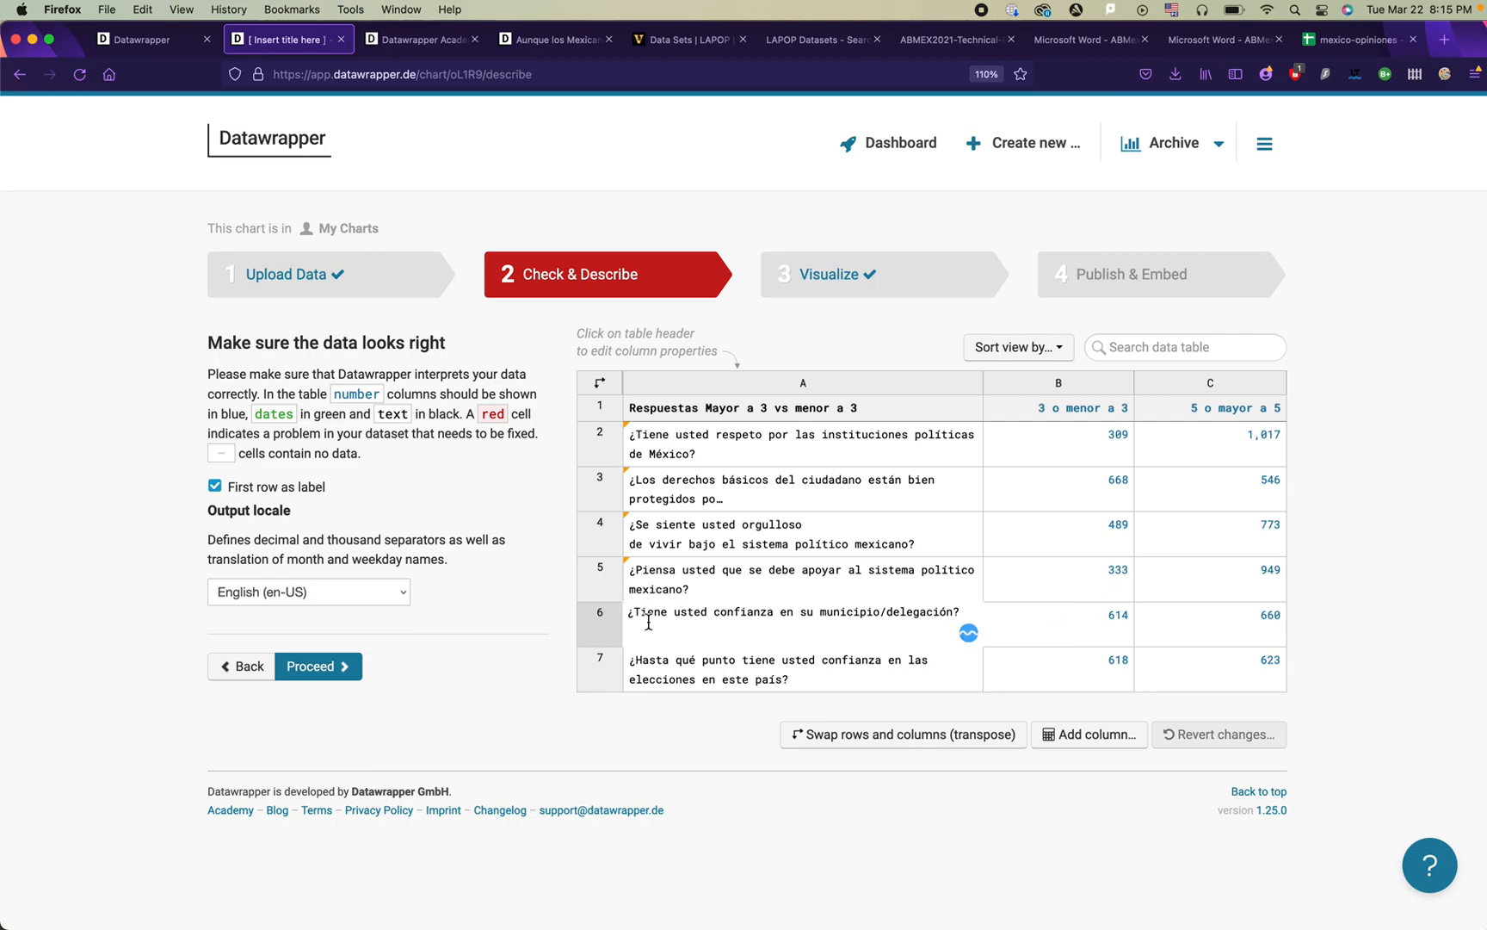
# Step: Shorten the question in row 7 to "¿Tiene usted confianza en las elecciones en este país?" and return to the Visualize stage
pyautogui.click(743, 676)
pyautogui.doubleClick(777, 647)
pyautogui.moveTo(740, 639); pyautogui.dragTo(641, 646)
pyautogui.press('BackSpace')
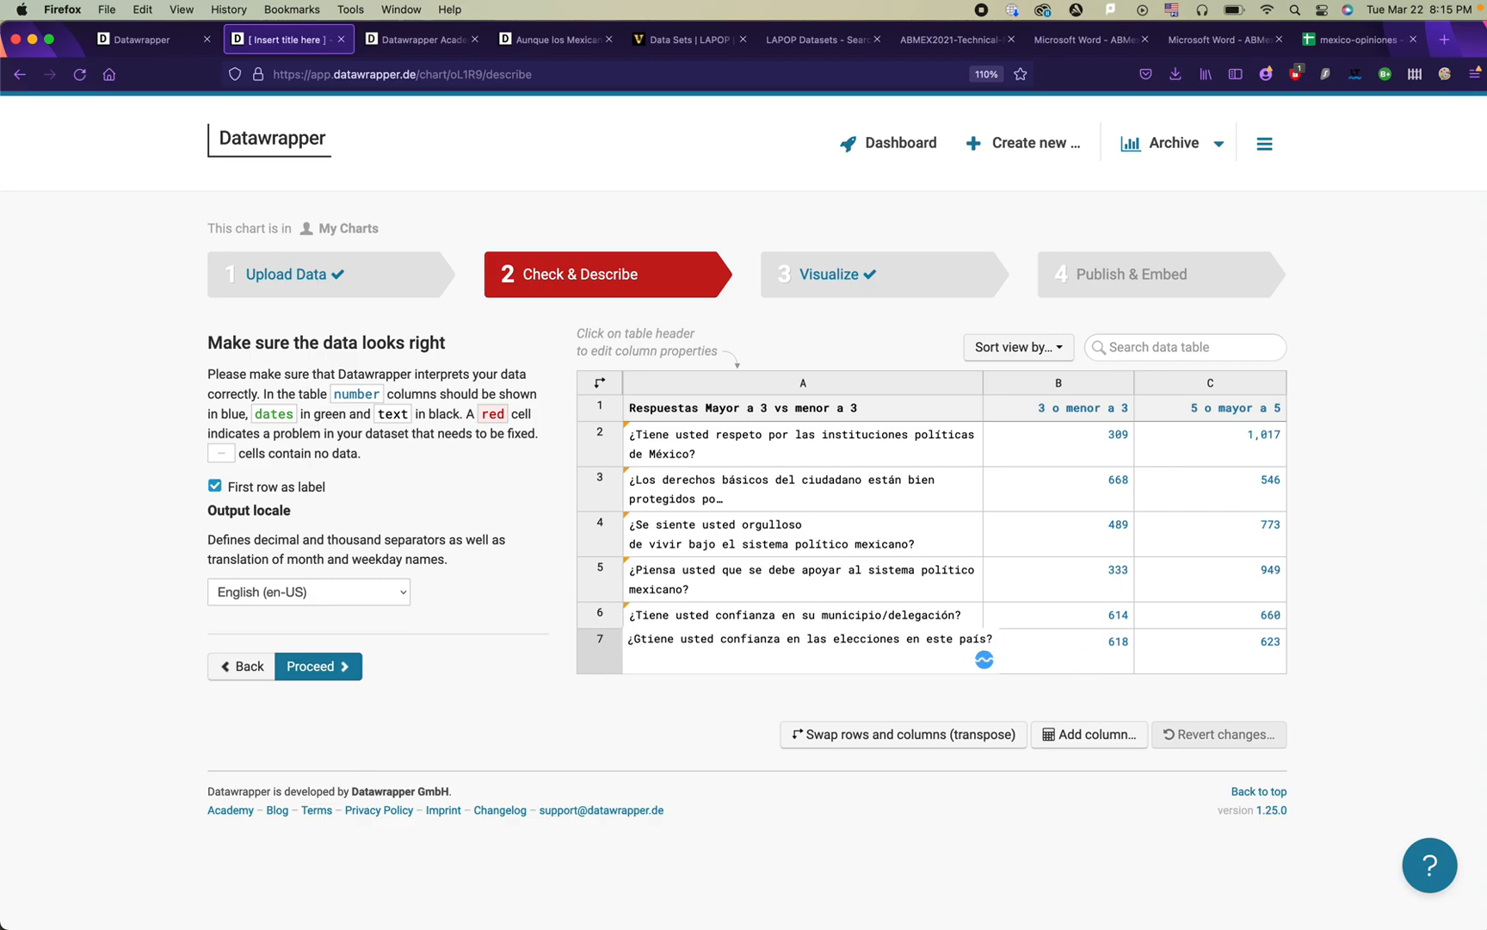
pyautogui.press('BackSpace')
pyautogui.write('T')
pyautogui.click(671, 736)
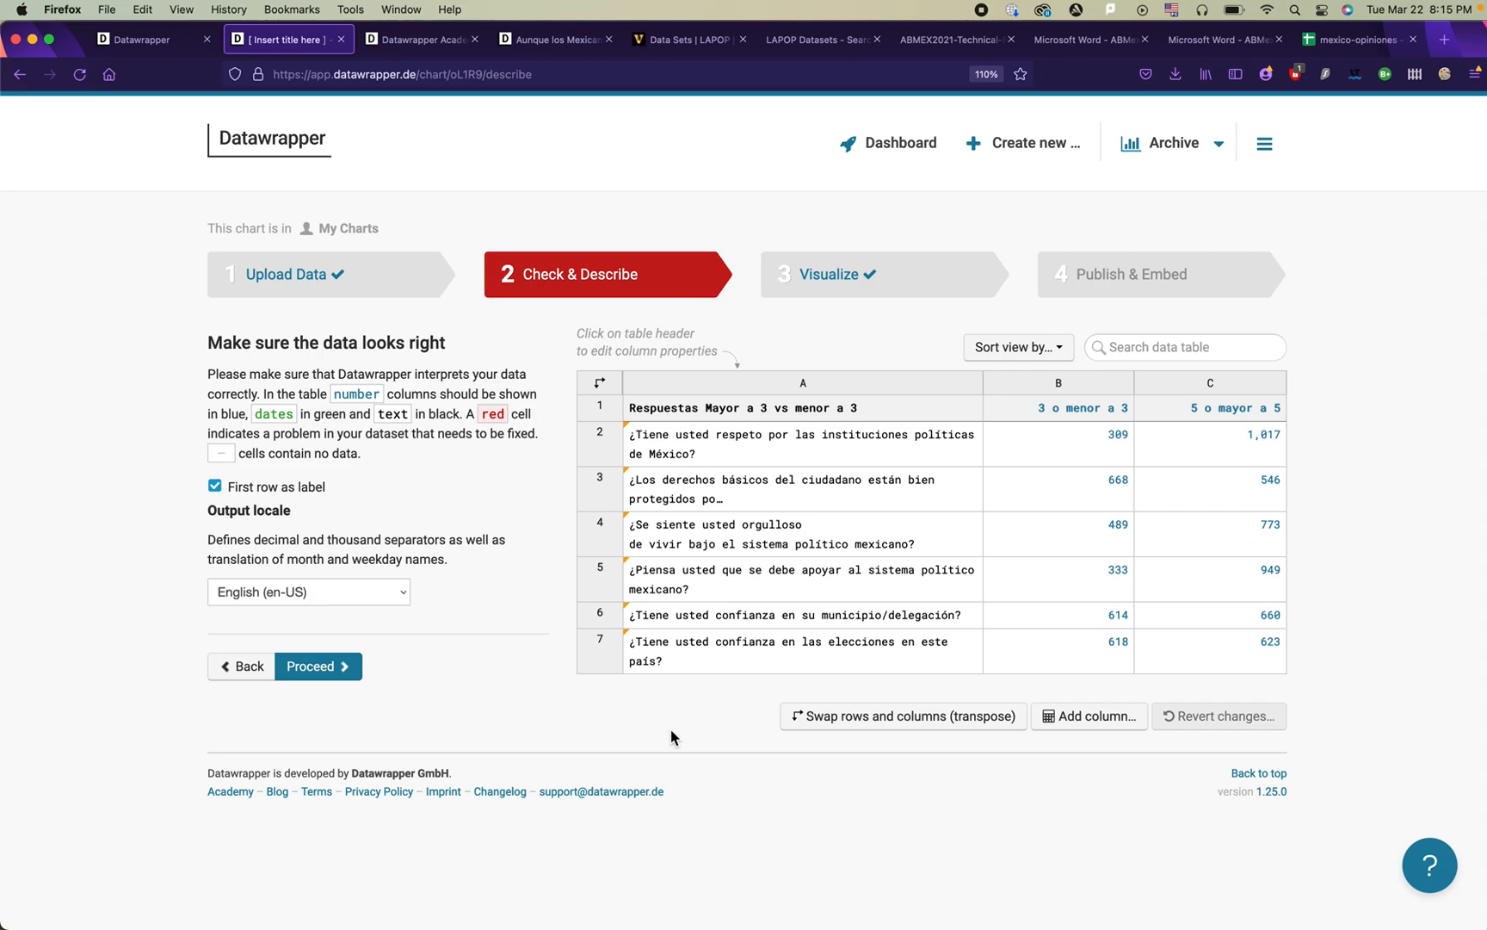
pyautogui.click(878, 275)
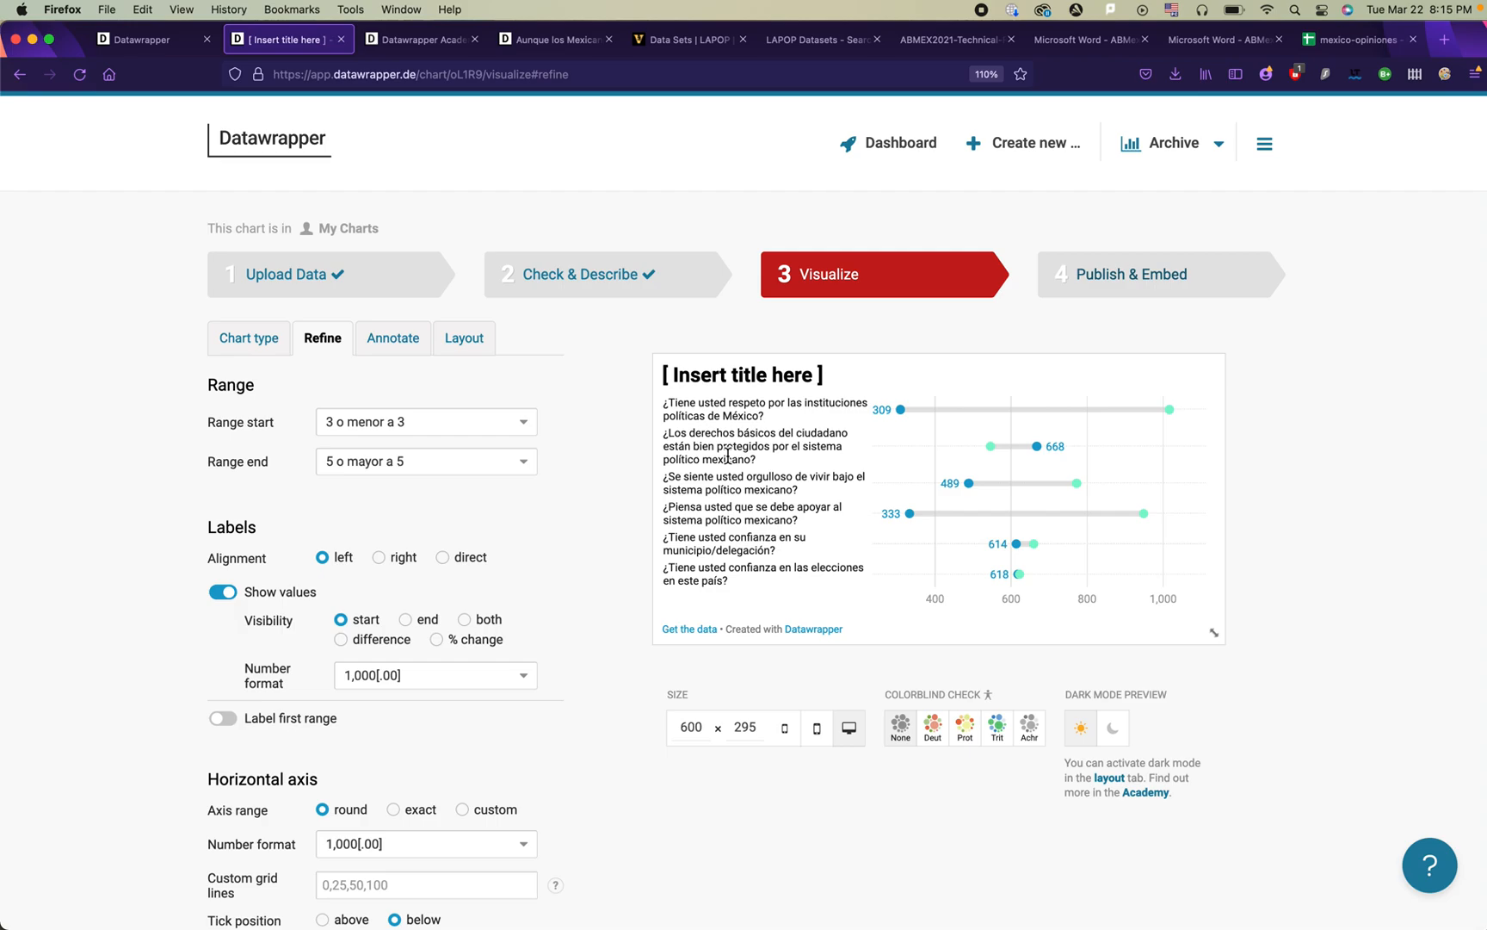
pyautogui.click(803, 482)
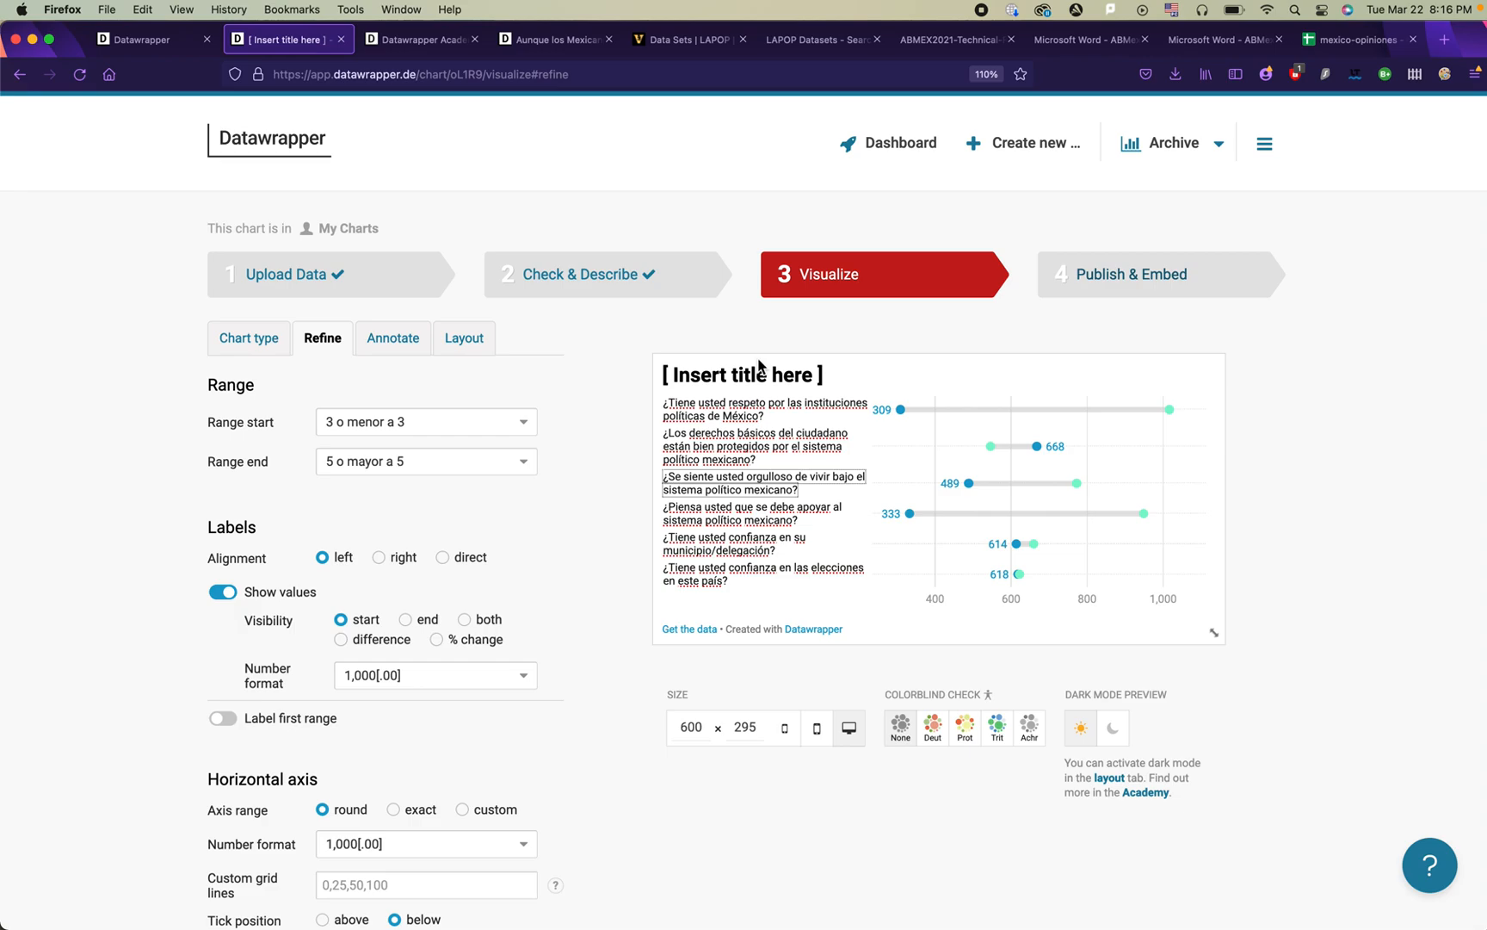
pyautogui.click(685, 654)
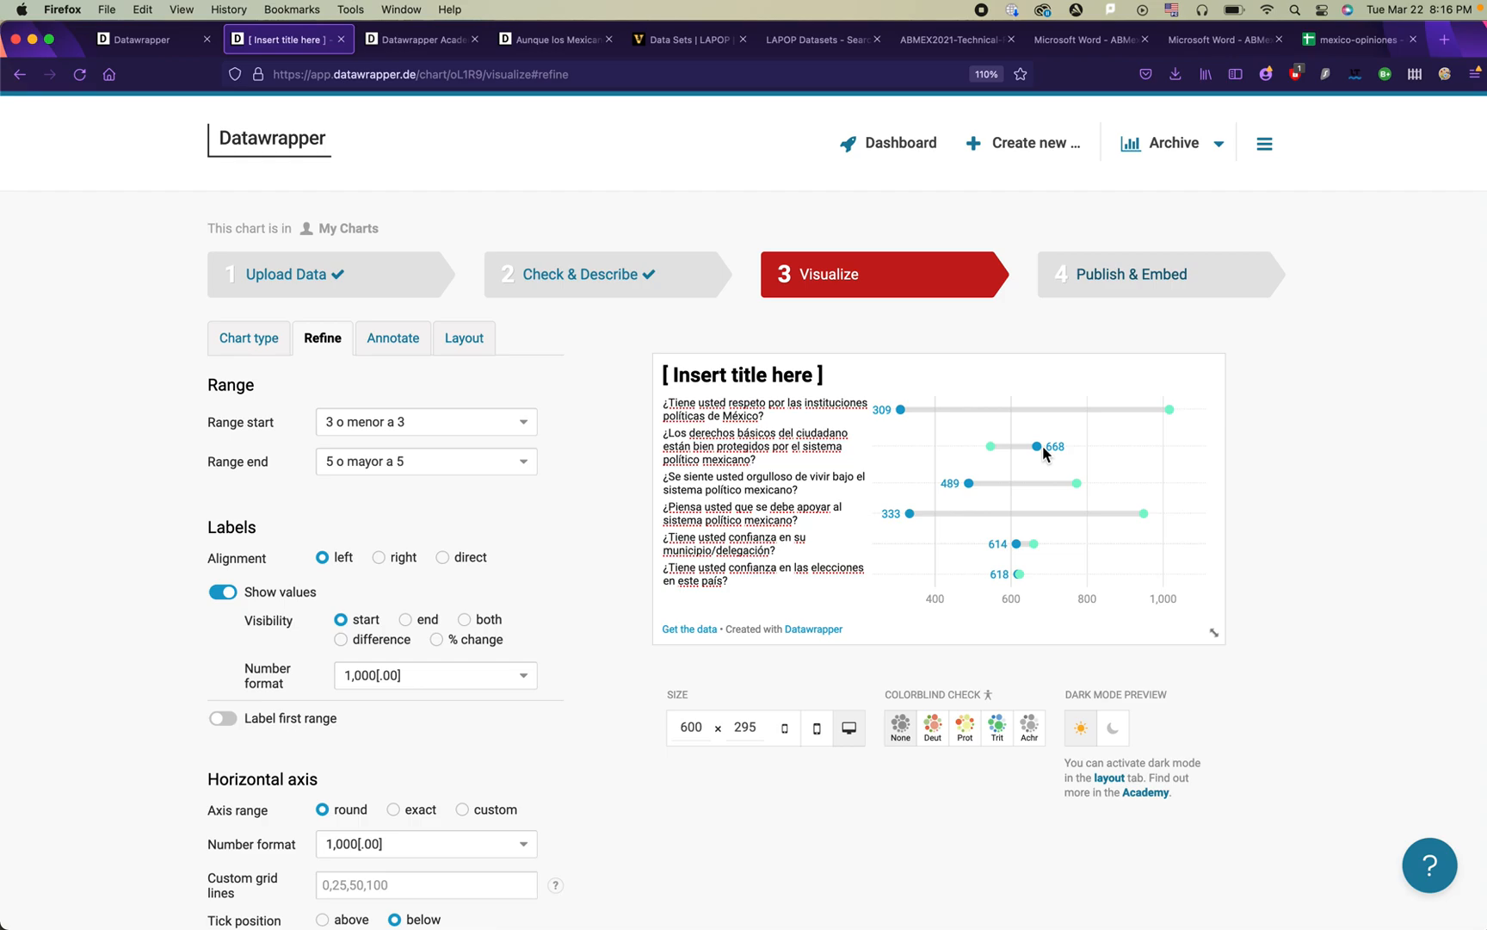
# Step: Set the chart title to "Aunque los Mexicanos sienten respeto por las instituciones políticas de México, no se sienten protegidos por el sistema."
pyautogui.click(790, 370)
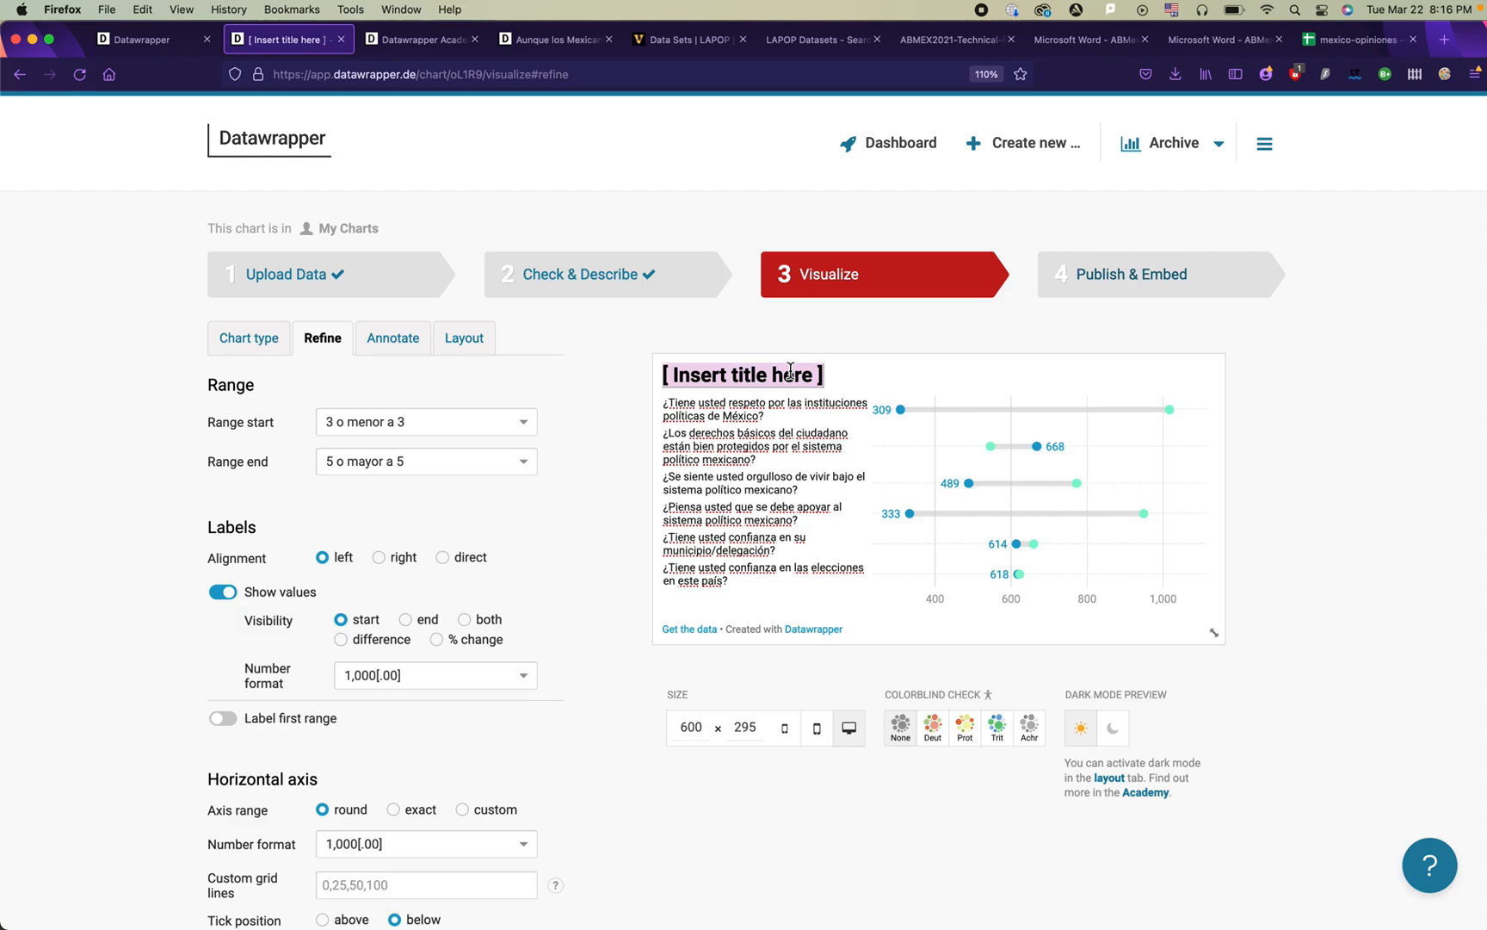
pyautogui.write('Aun')
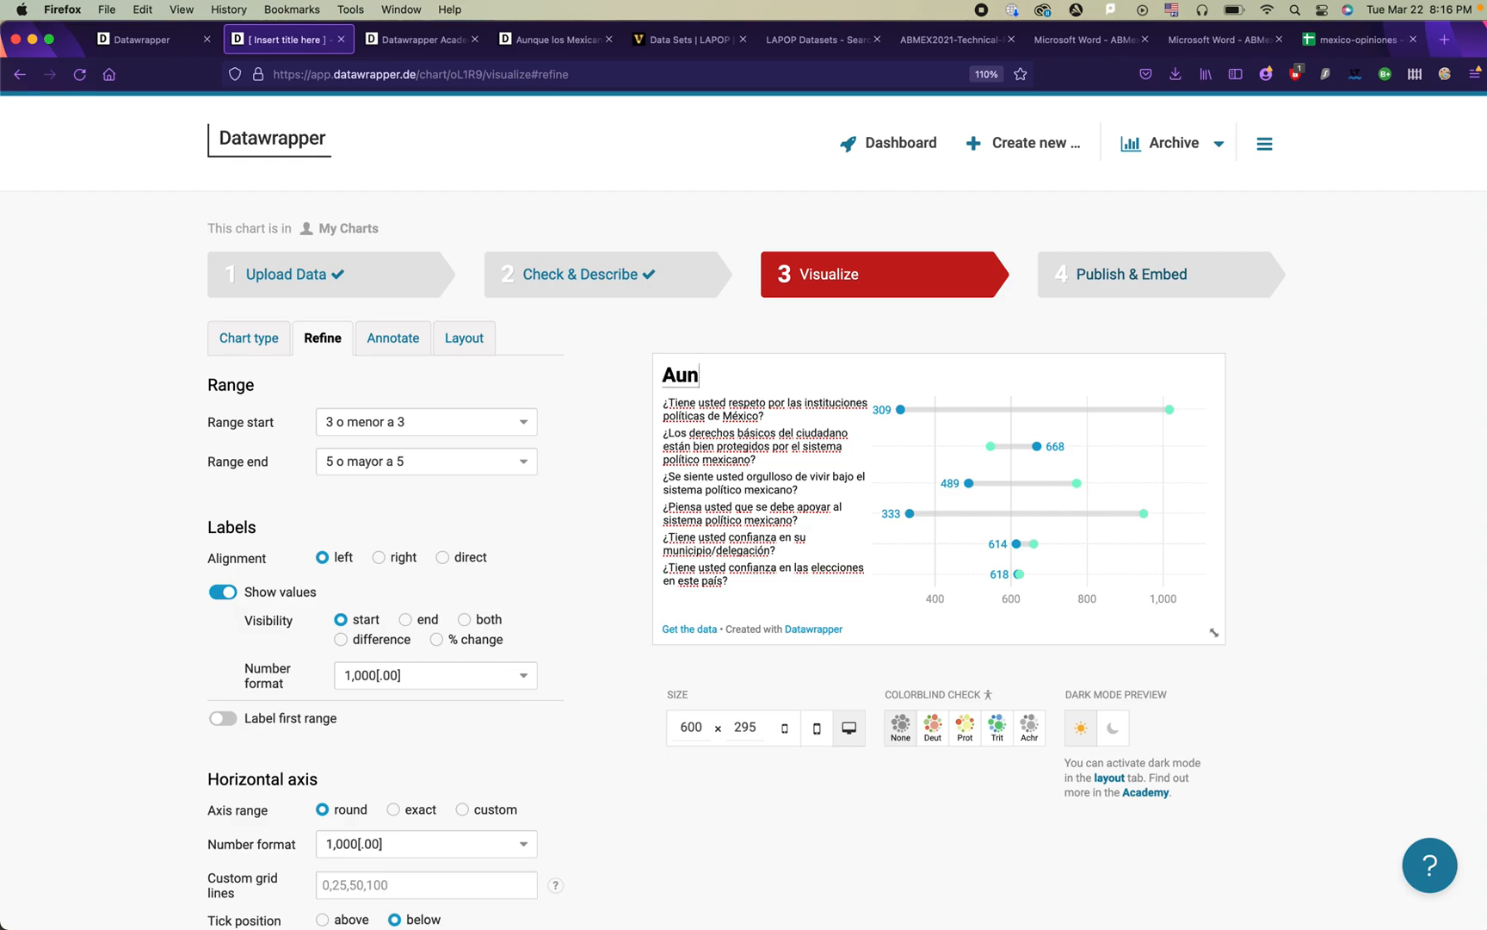
pyautogui.write('que los Mexicanos sient')
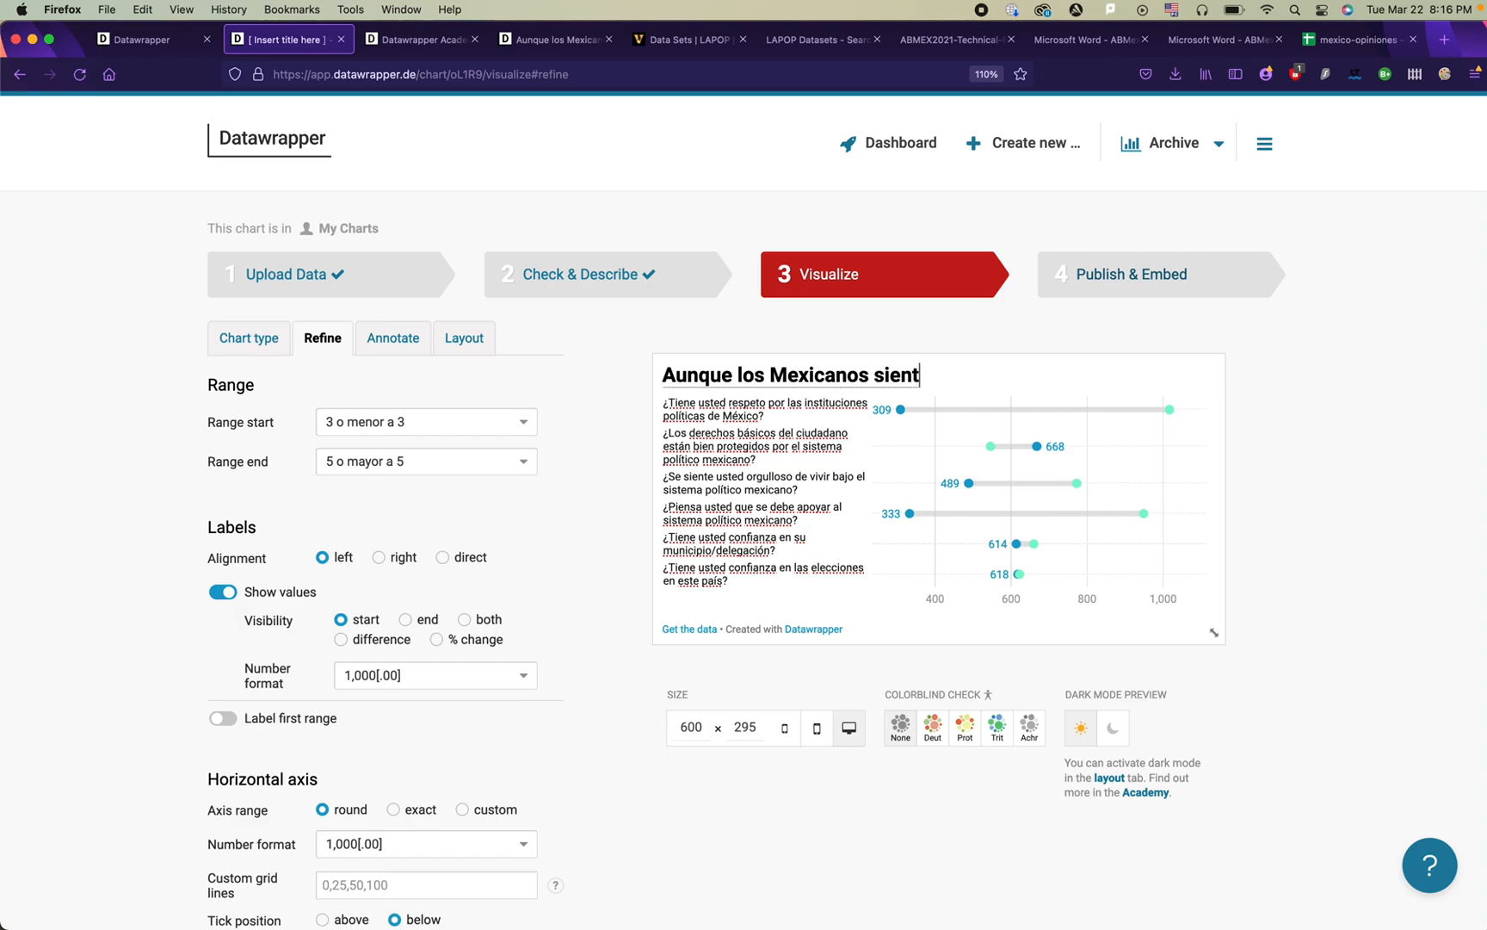
pyautogui.write('en respeto ')
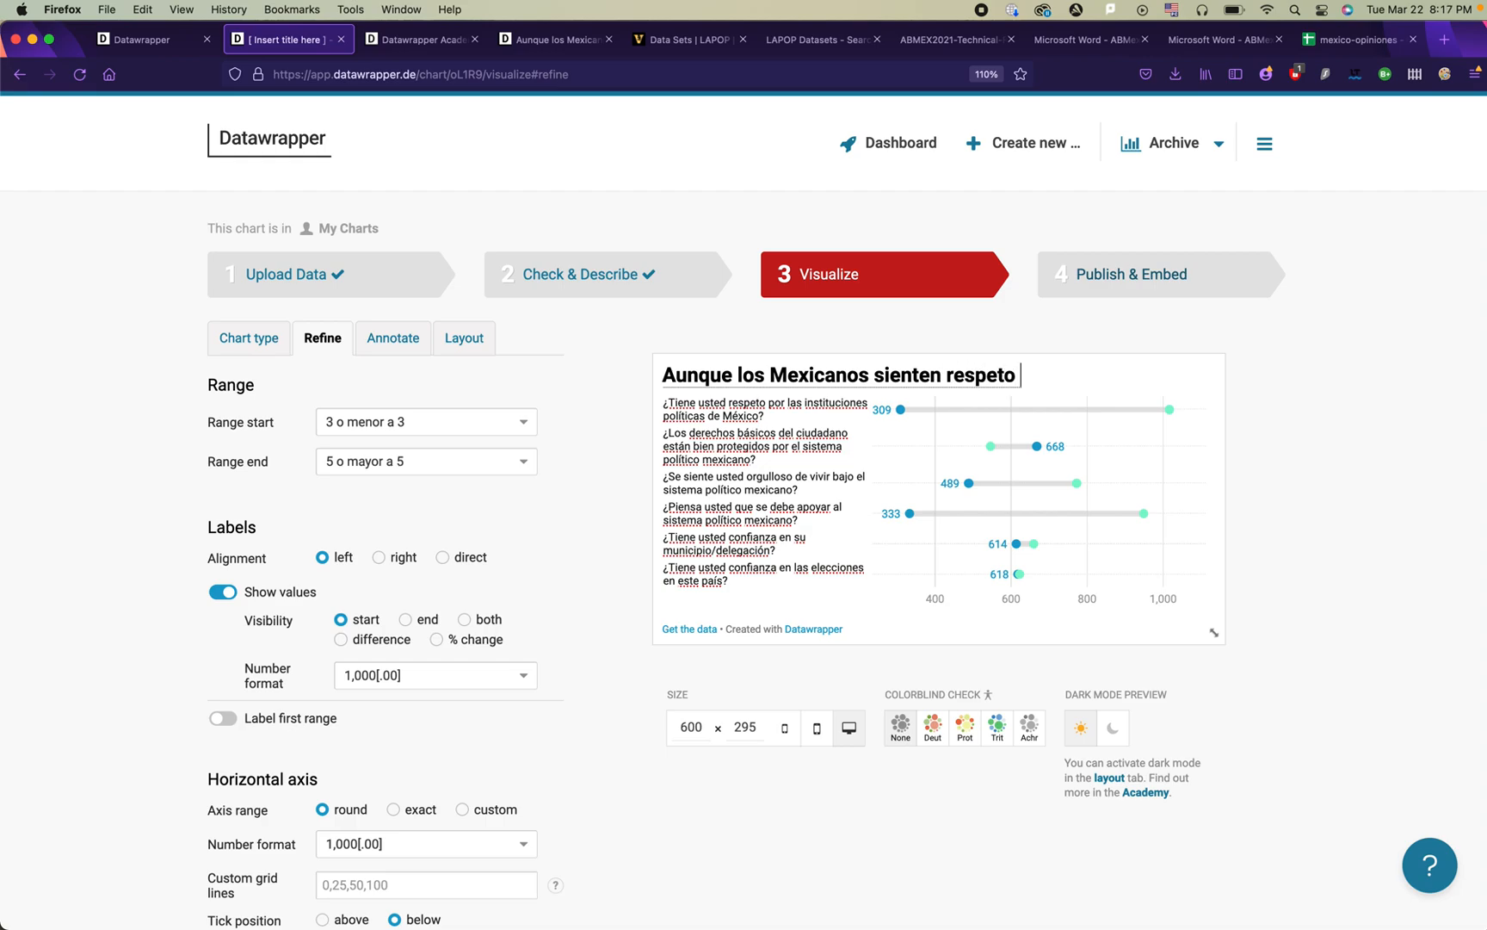
pyautogui.write('por las institu')
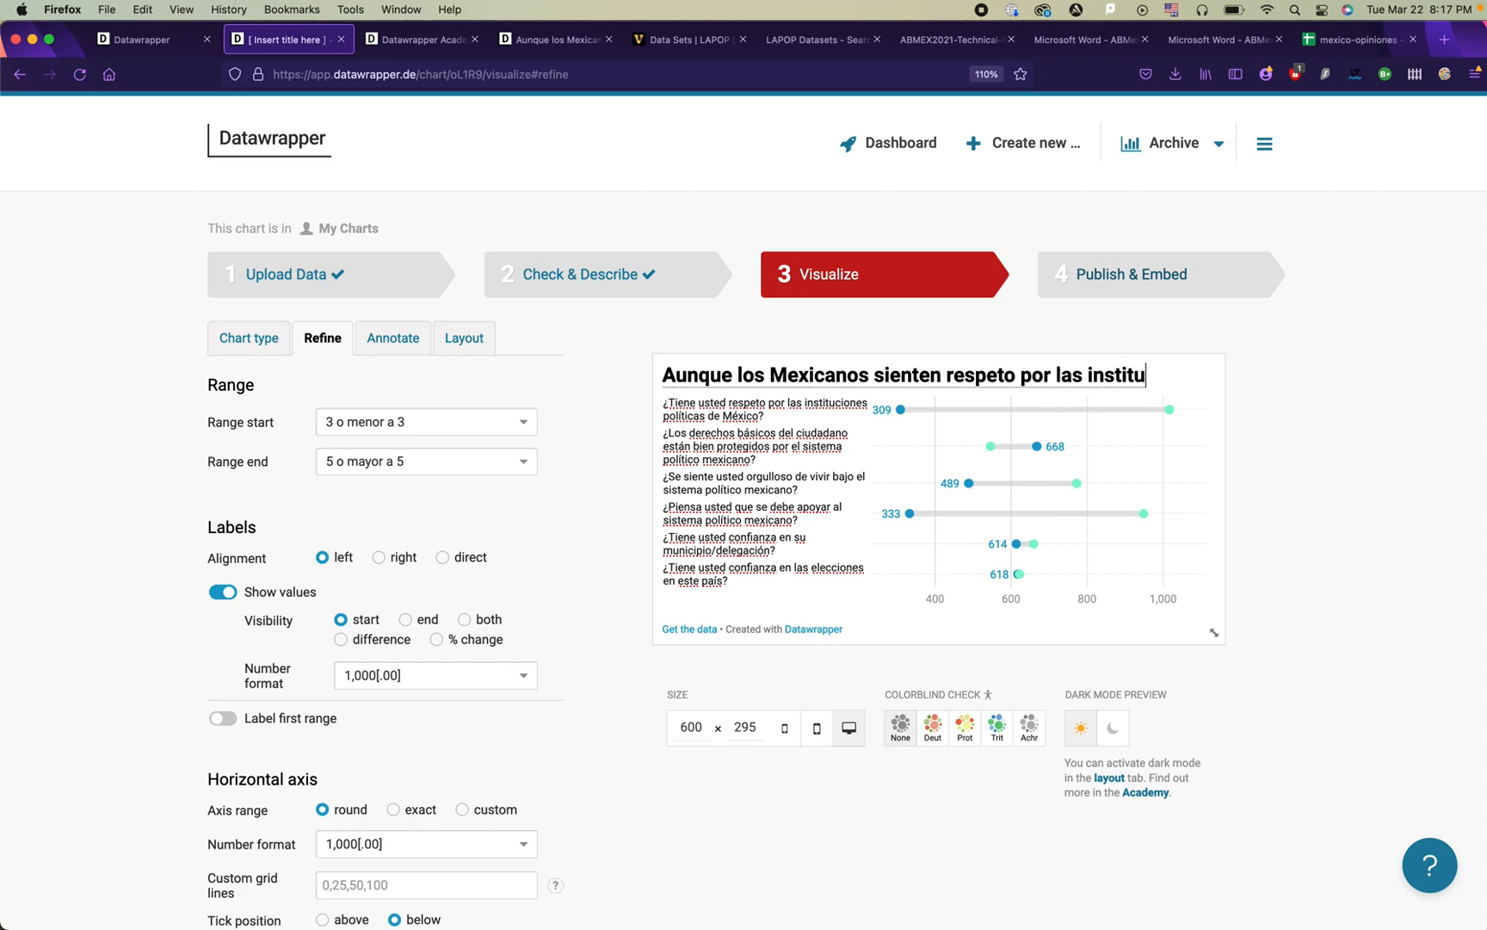
pyautogui.write('ciones pol')
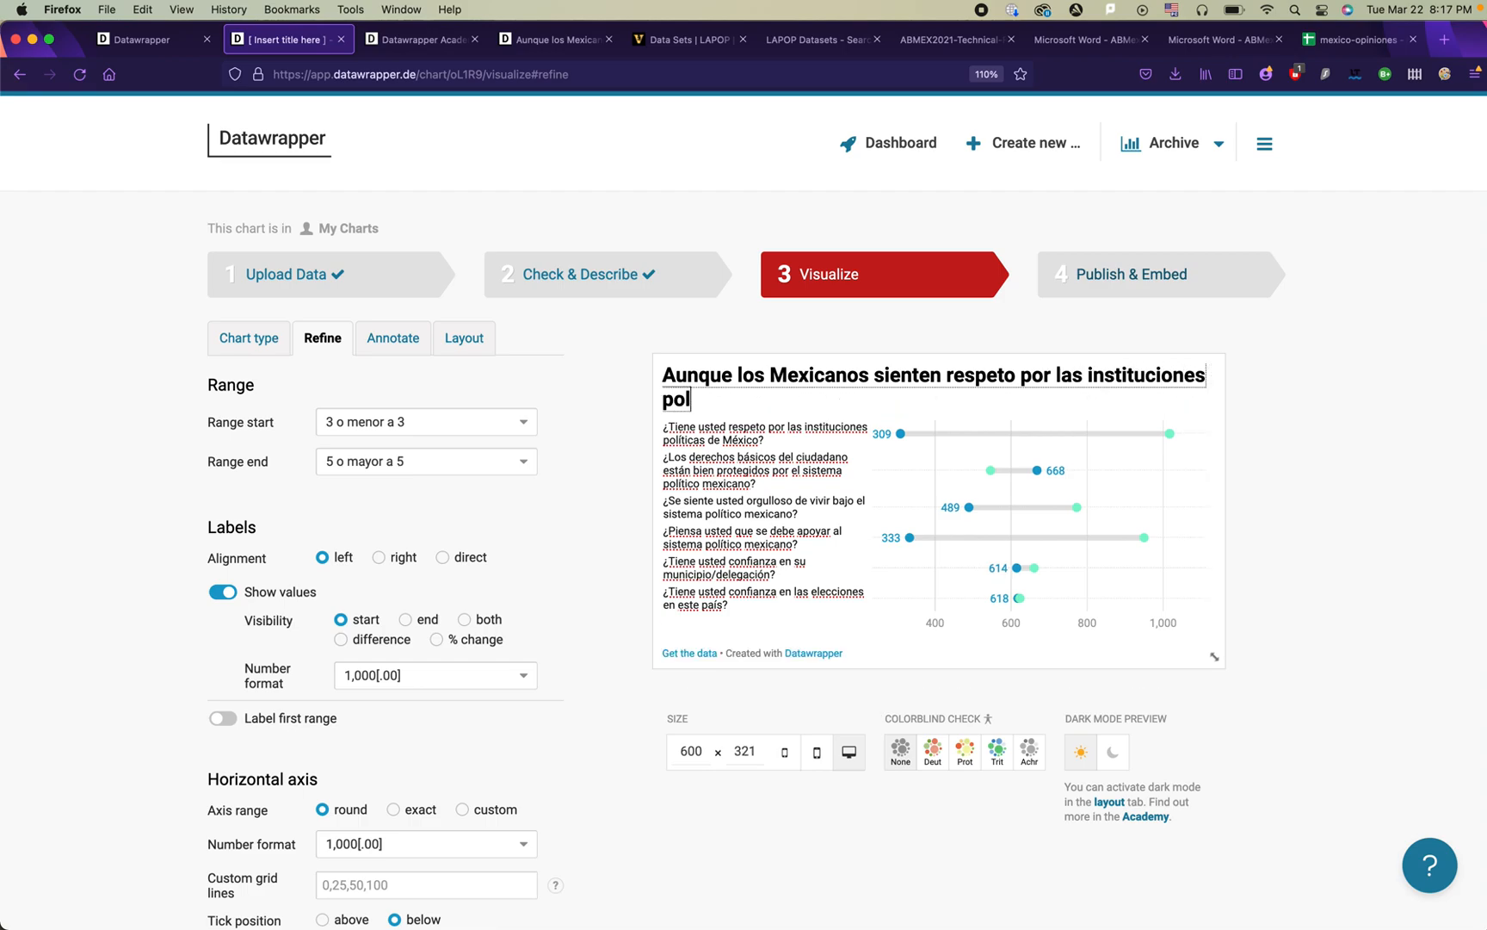
pyautogui.write('ítica')
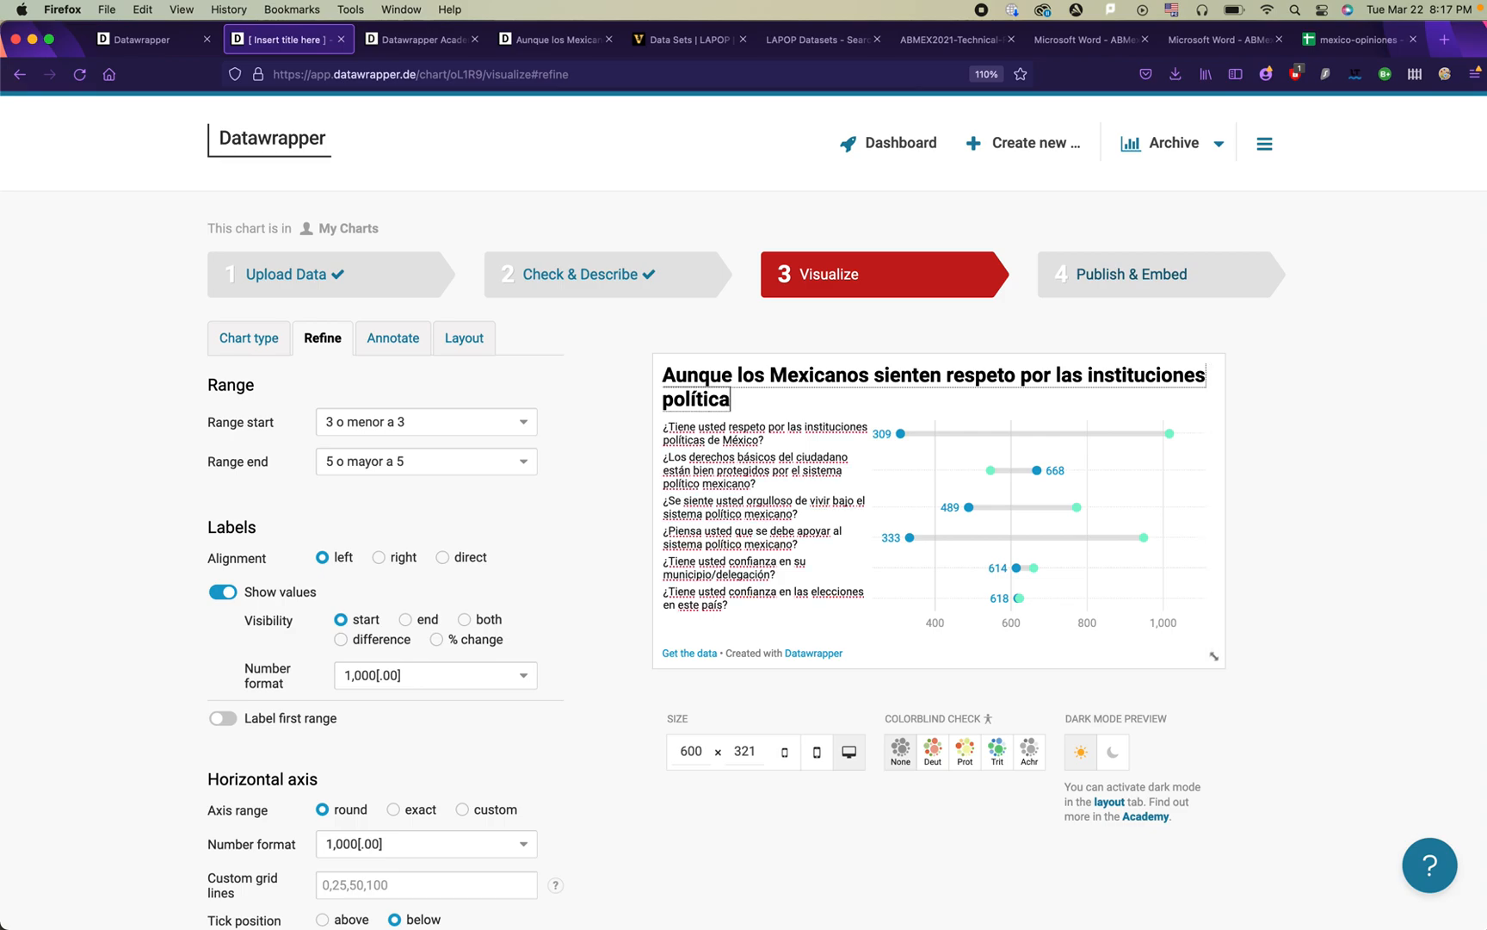
pyautogui.write('s de México,')
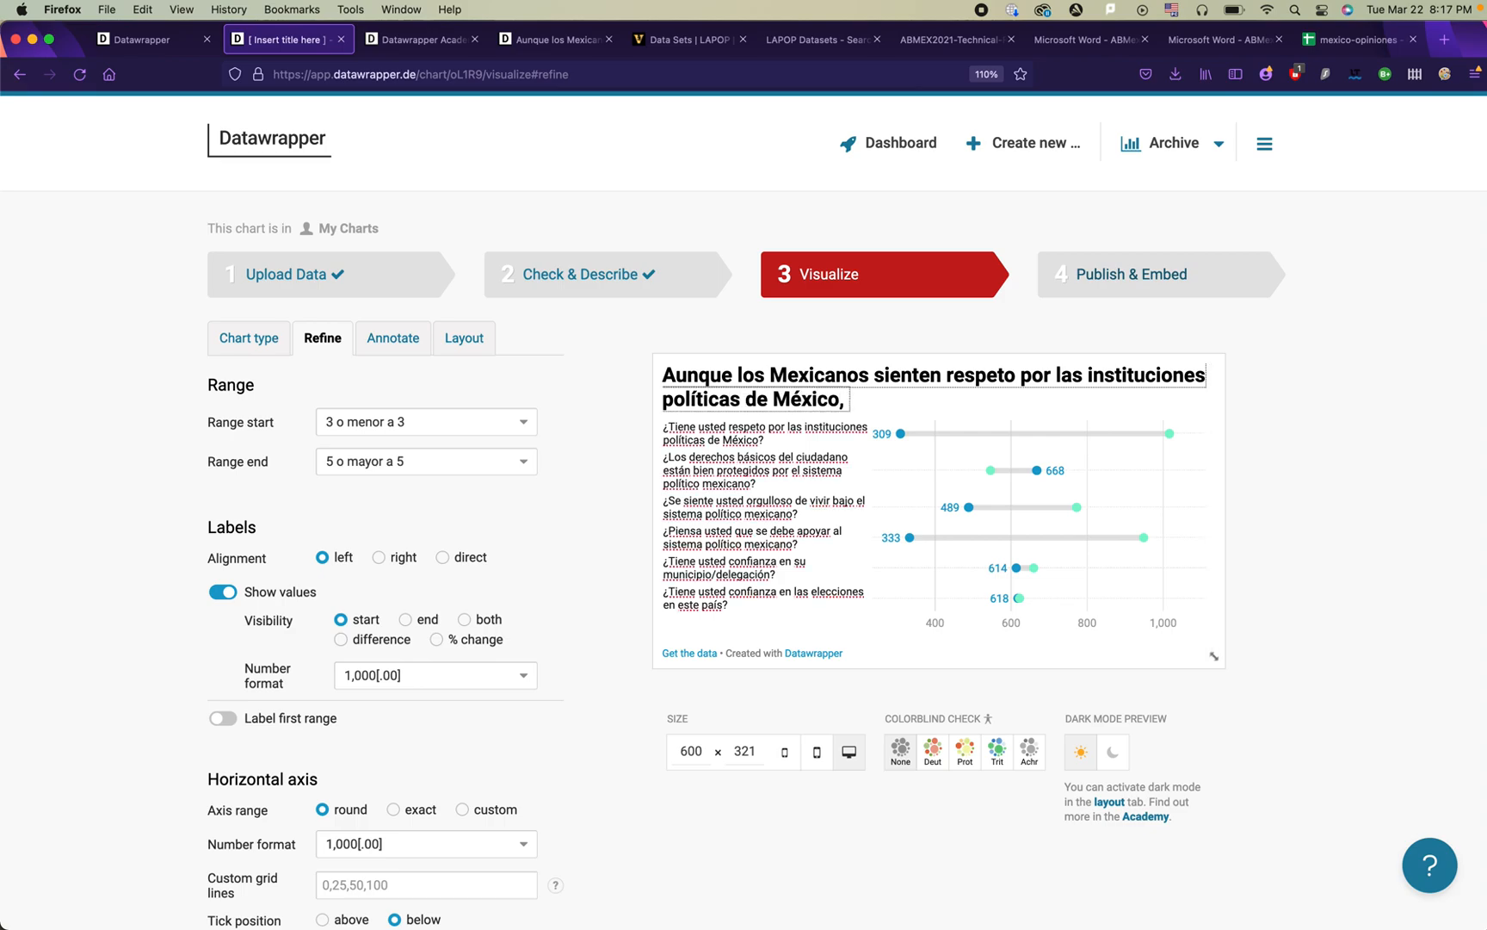
pyautogui.write(' no se sie')
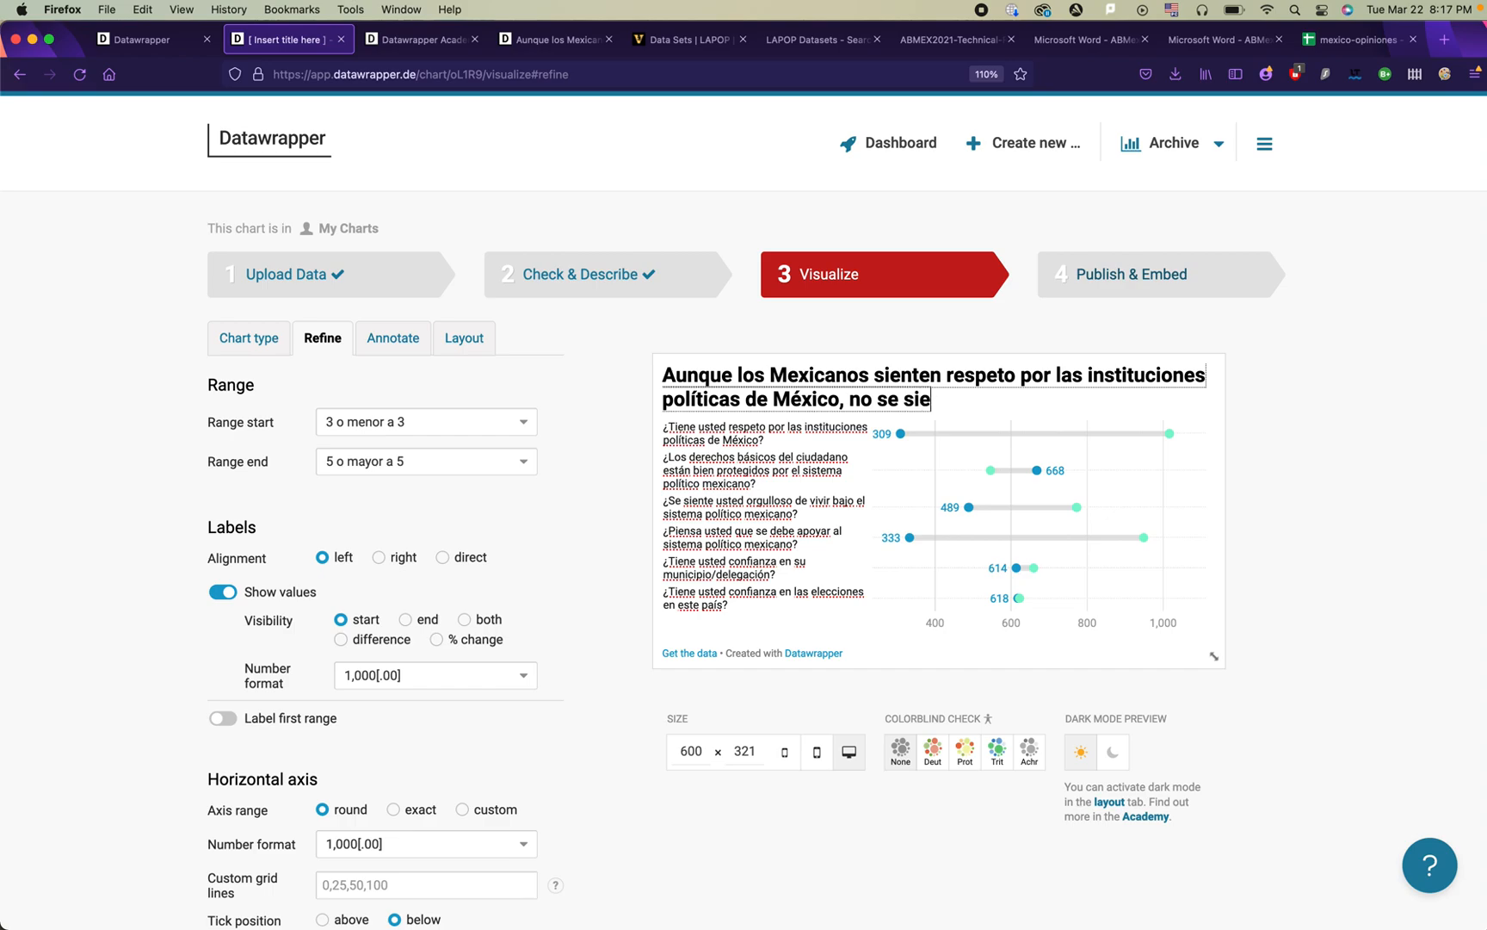
pyautogui.write('nten protegidos')
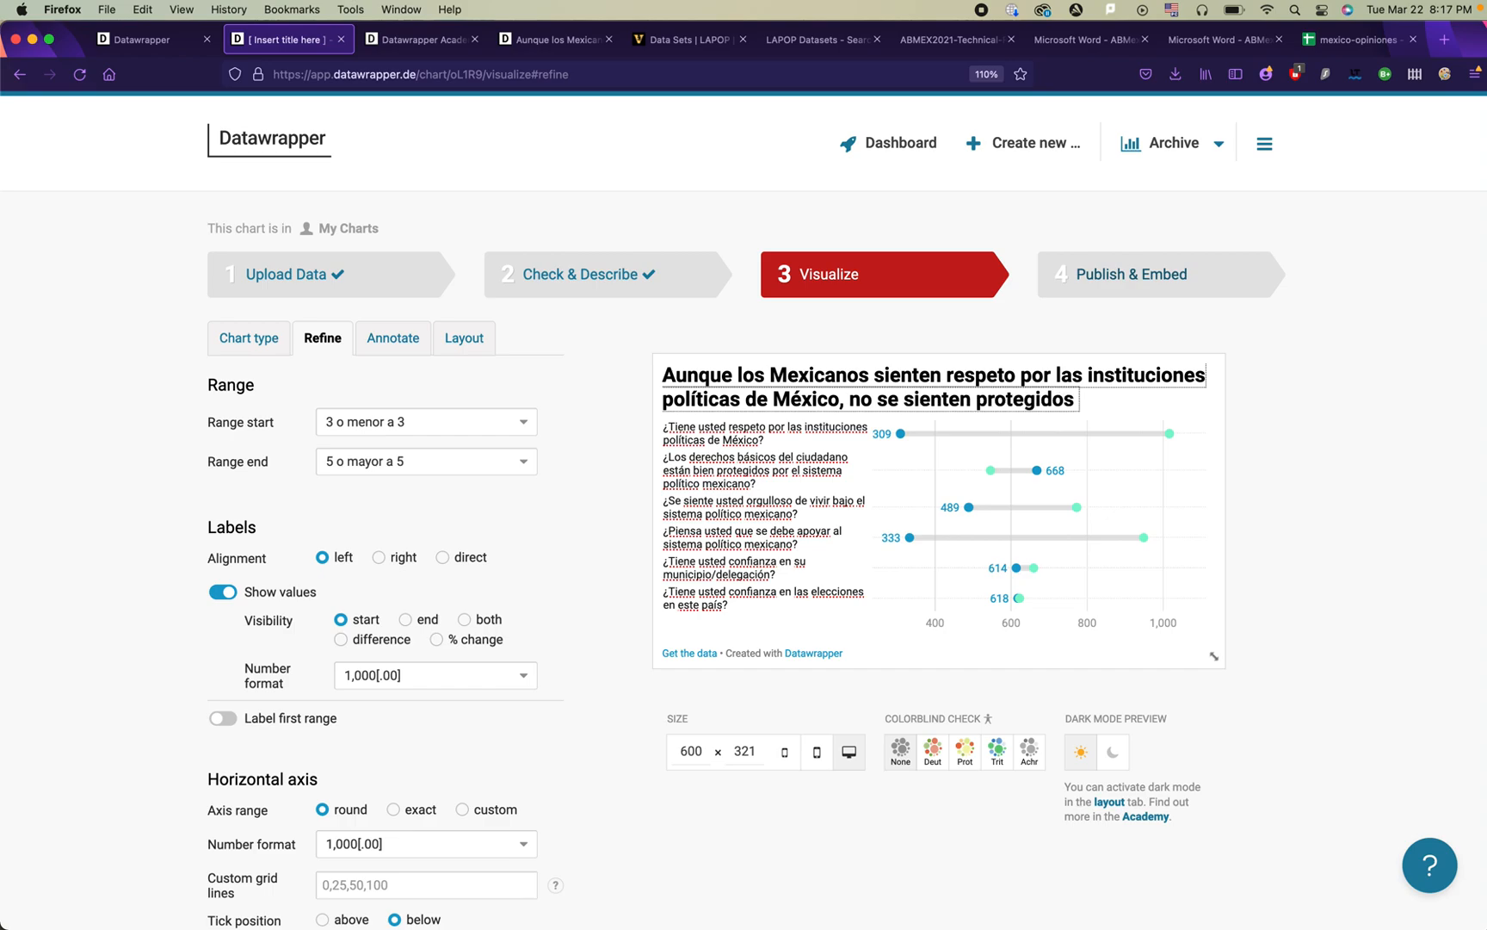
pyautogui.write(' por el sistem')
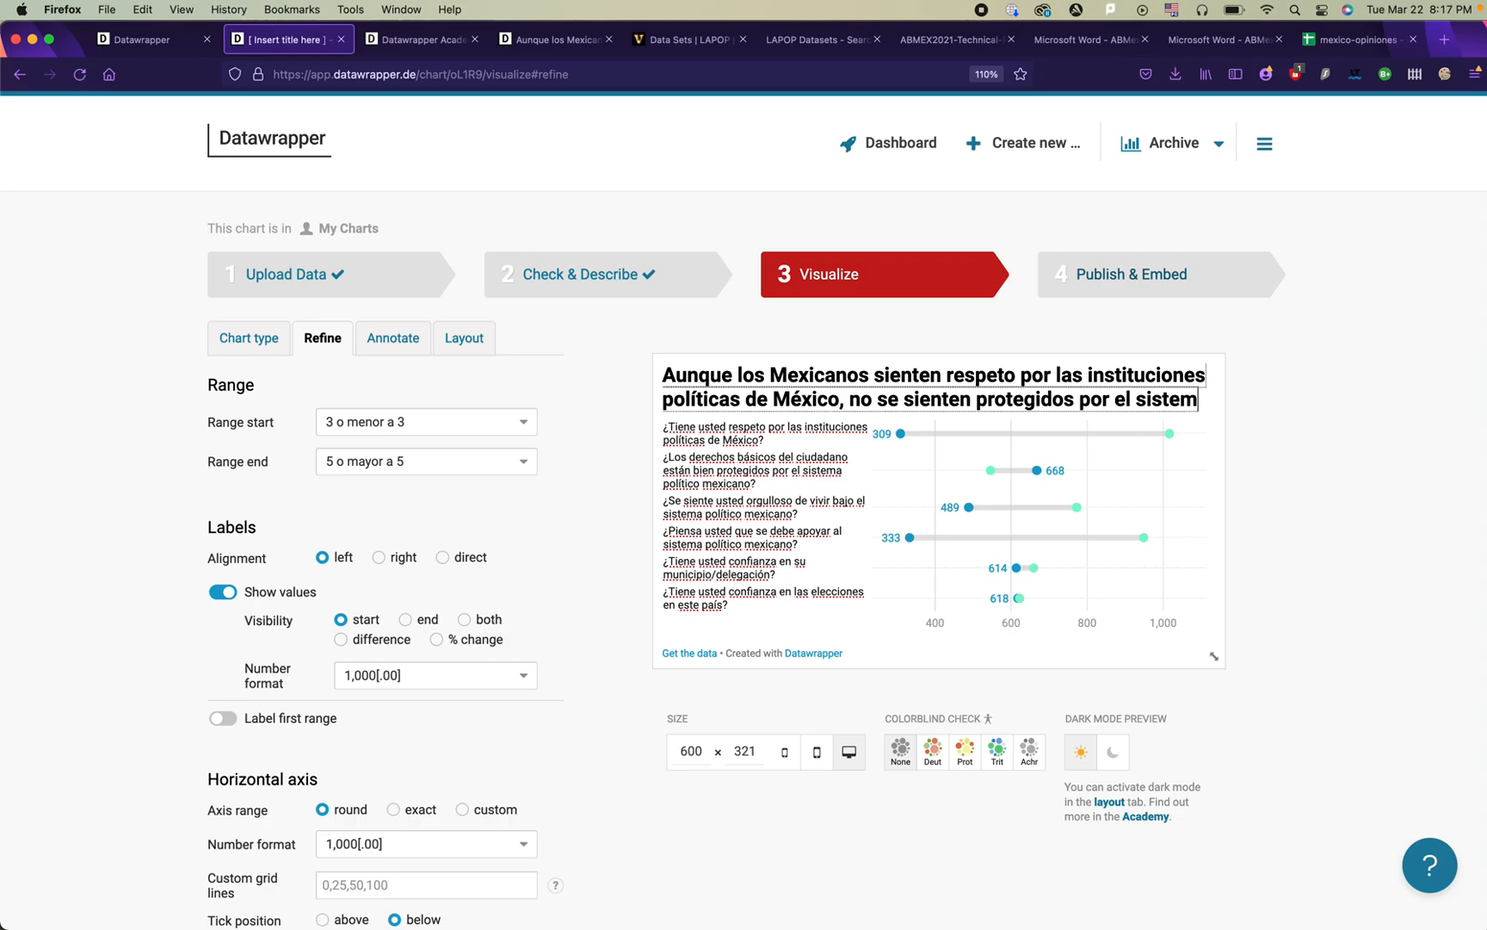
pyautogui.write('a.')
pyautogui.click(1263, 455)
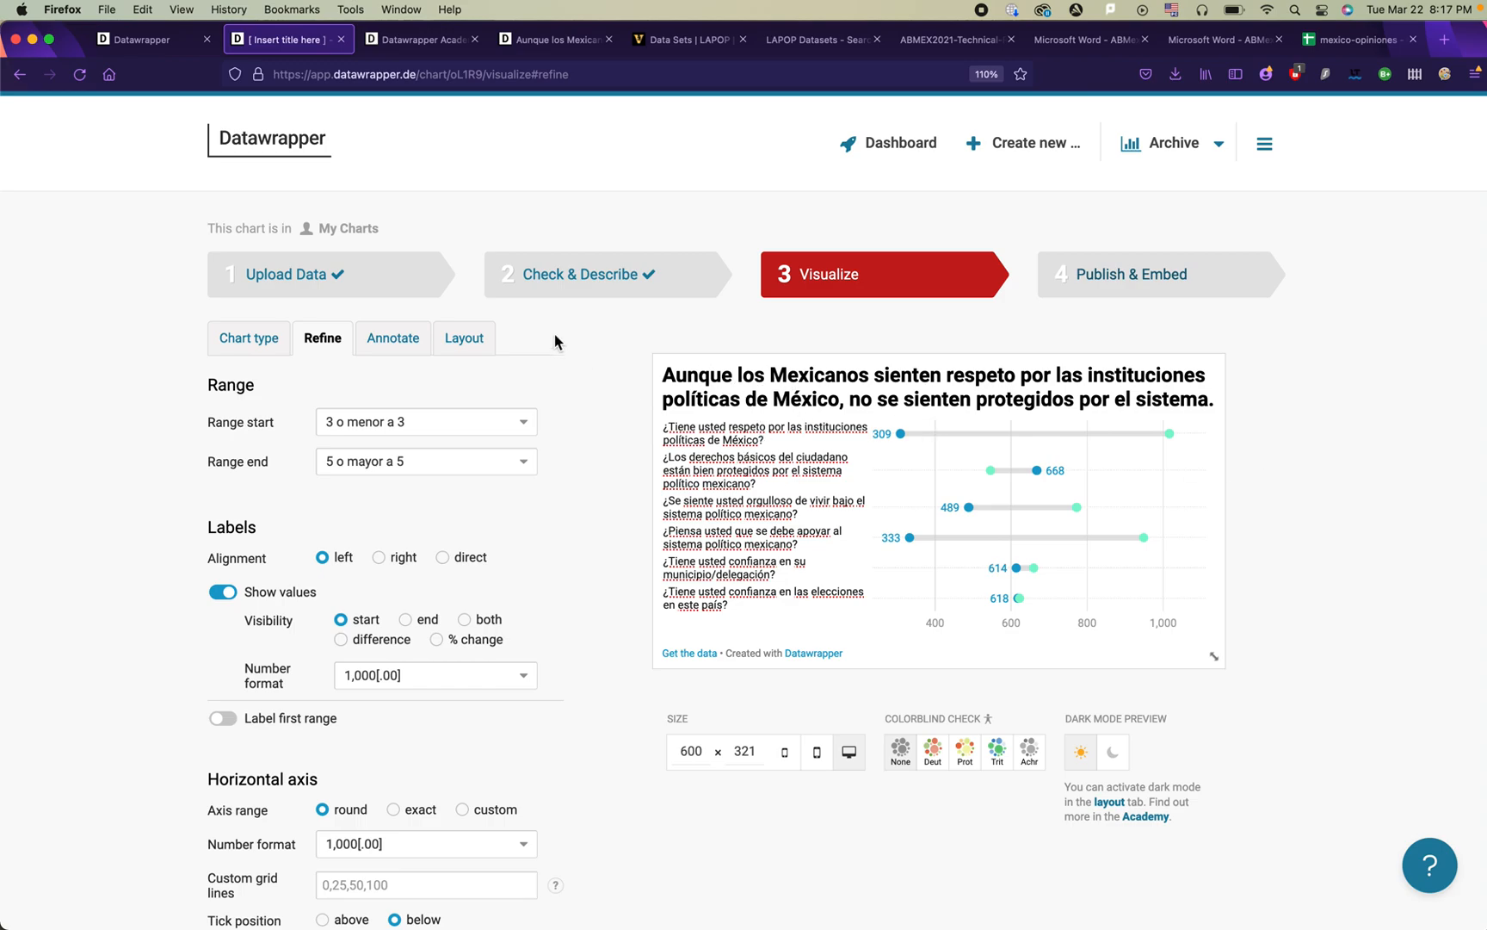
# Step: Return to the Check & Describe stage and shorten the row 3 question by removing "político mexicano" before the question mark
pyautogui.click(527, 284)
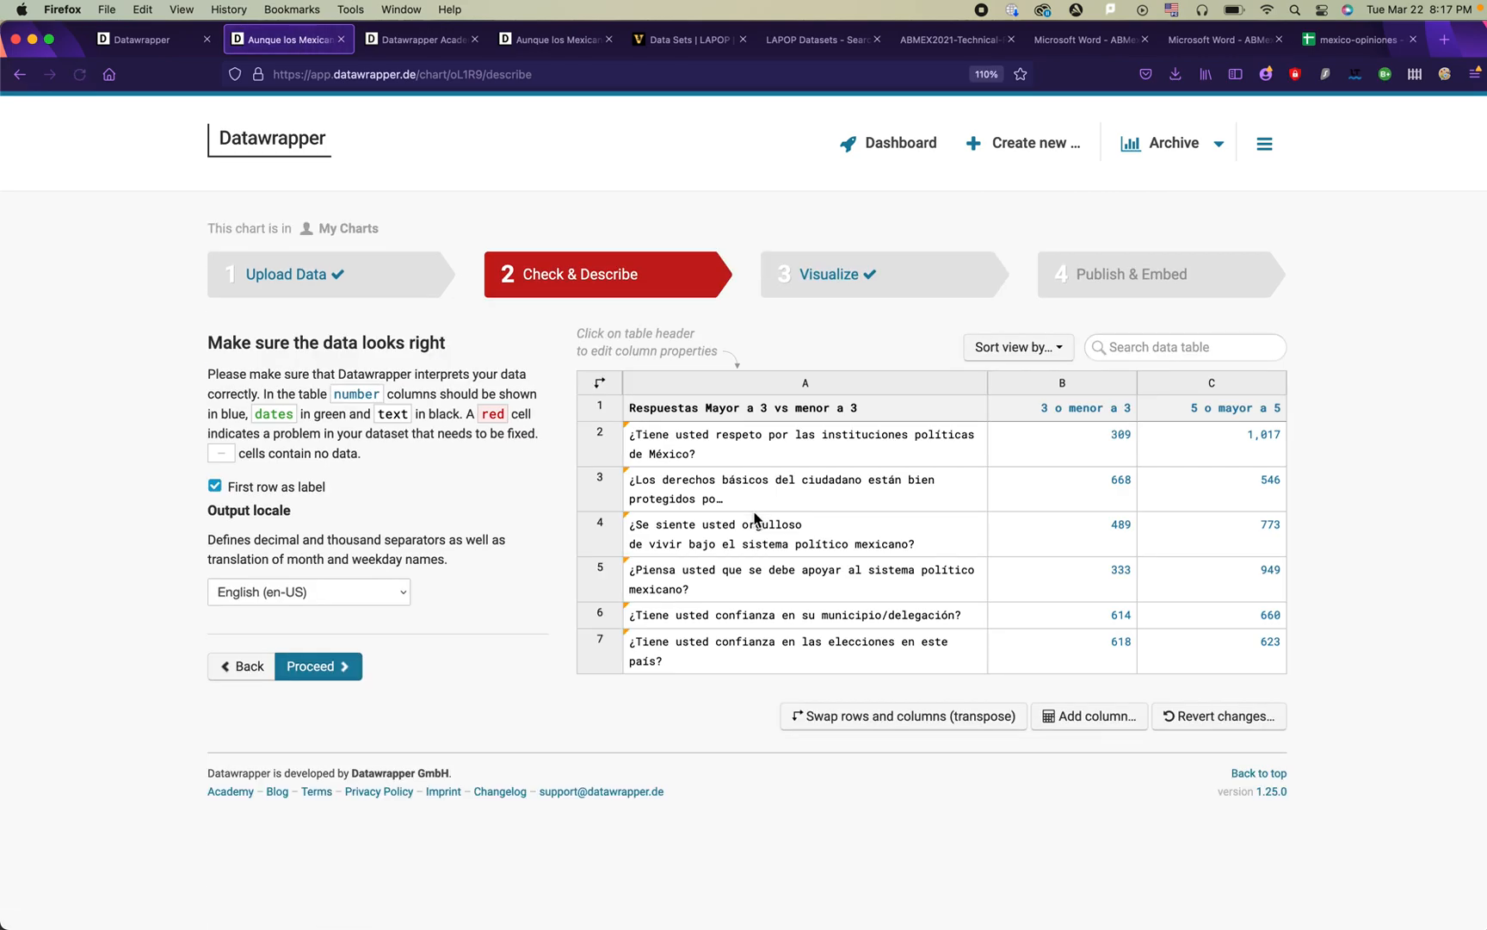
pyautogui.doubleClick(813, 542)
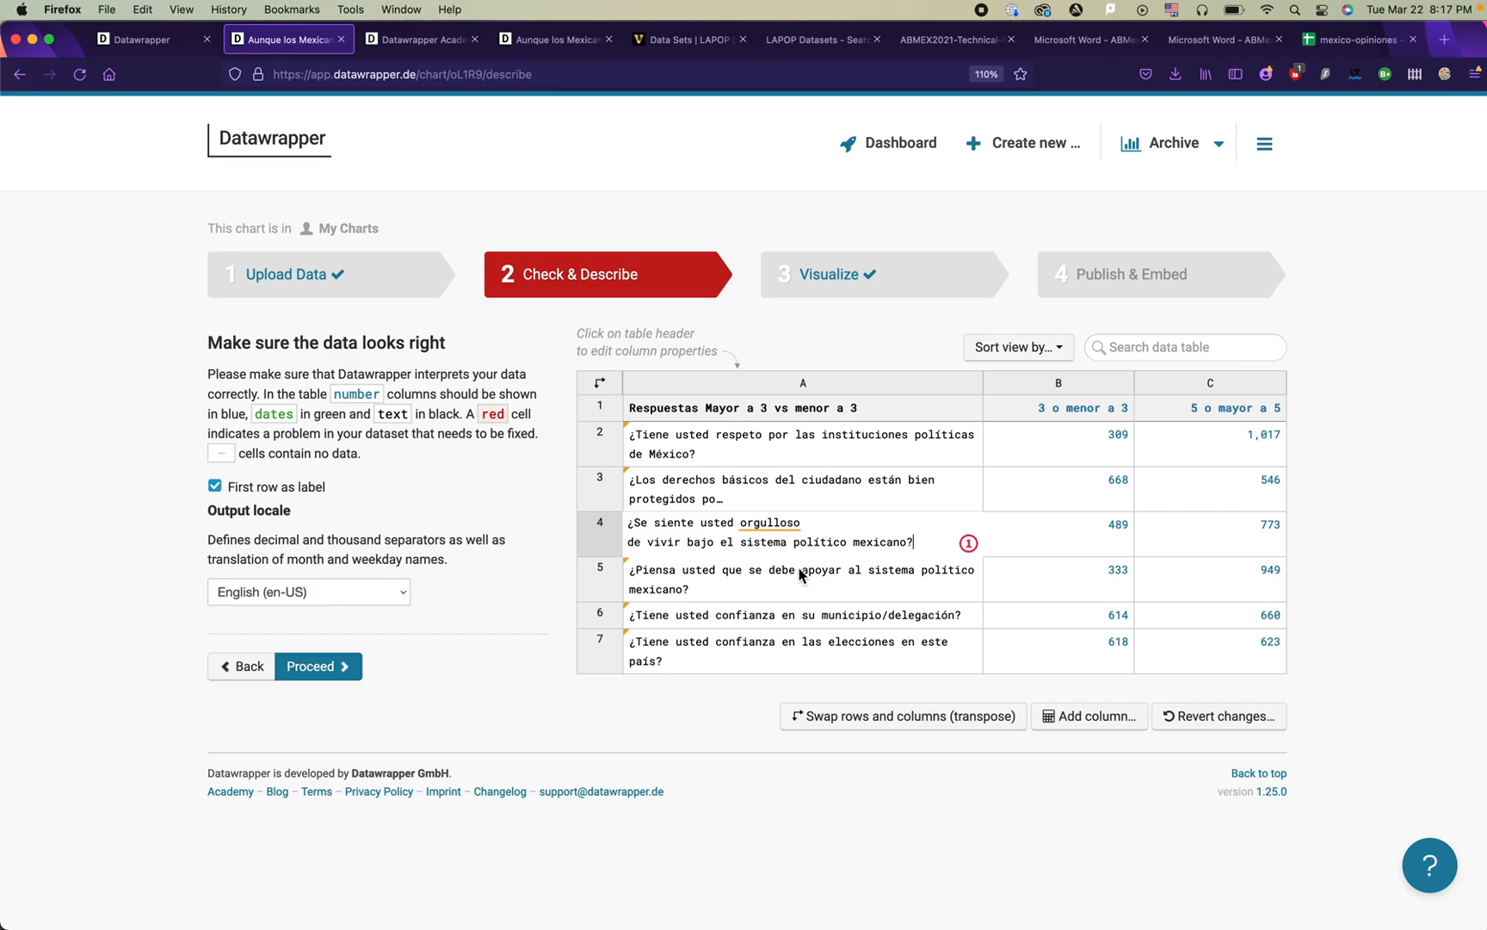
pyautogui.doubleClick(744, 498)
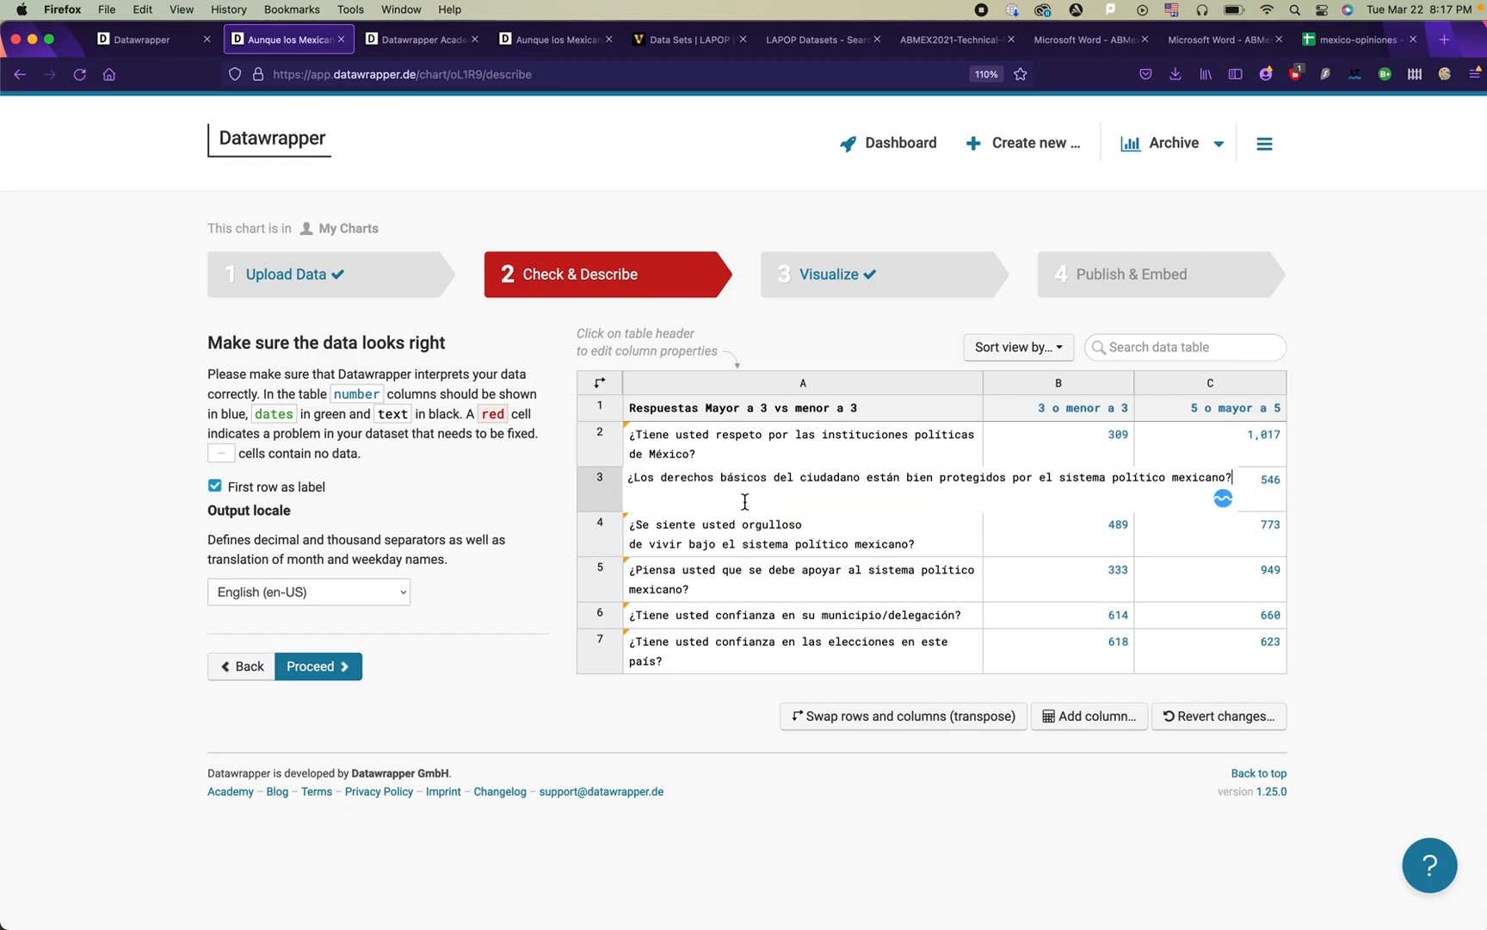
pyautogui.moveTo(1108, 479); pyautogui.dragTo(1228, 480)
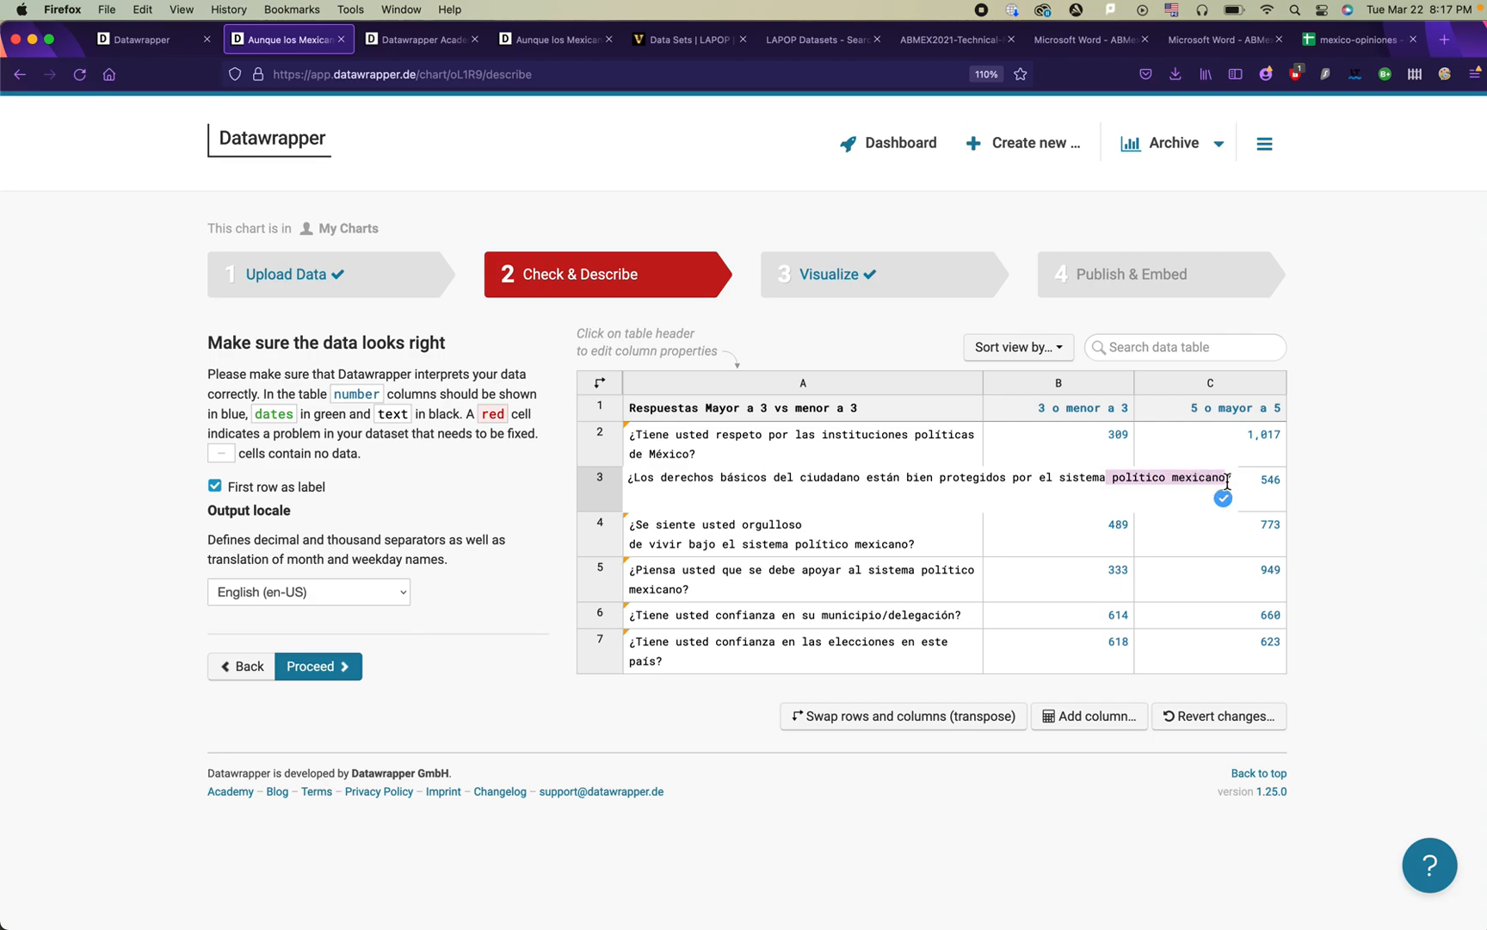
pyautogui.press('BackSpace')
pyautogui.click(854, 579)
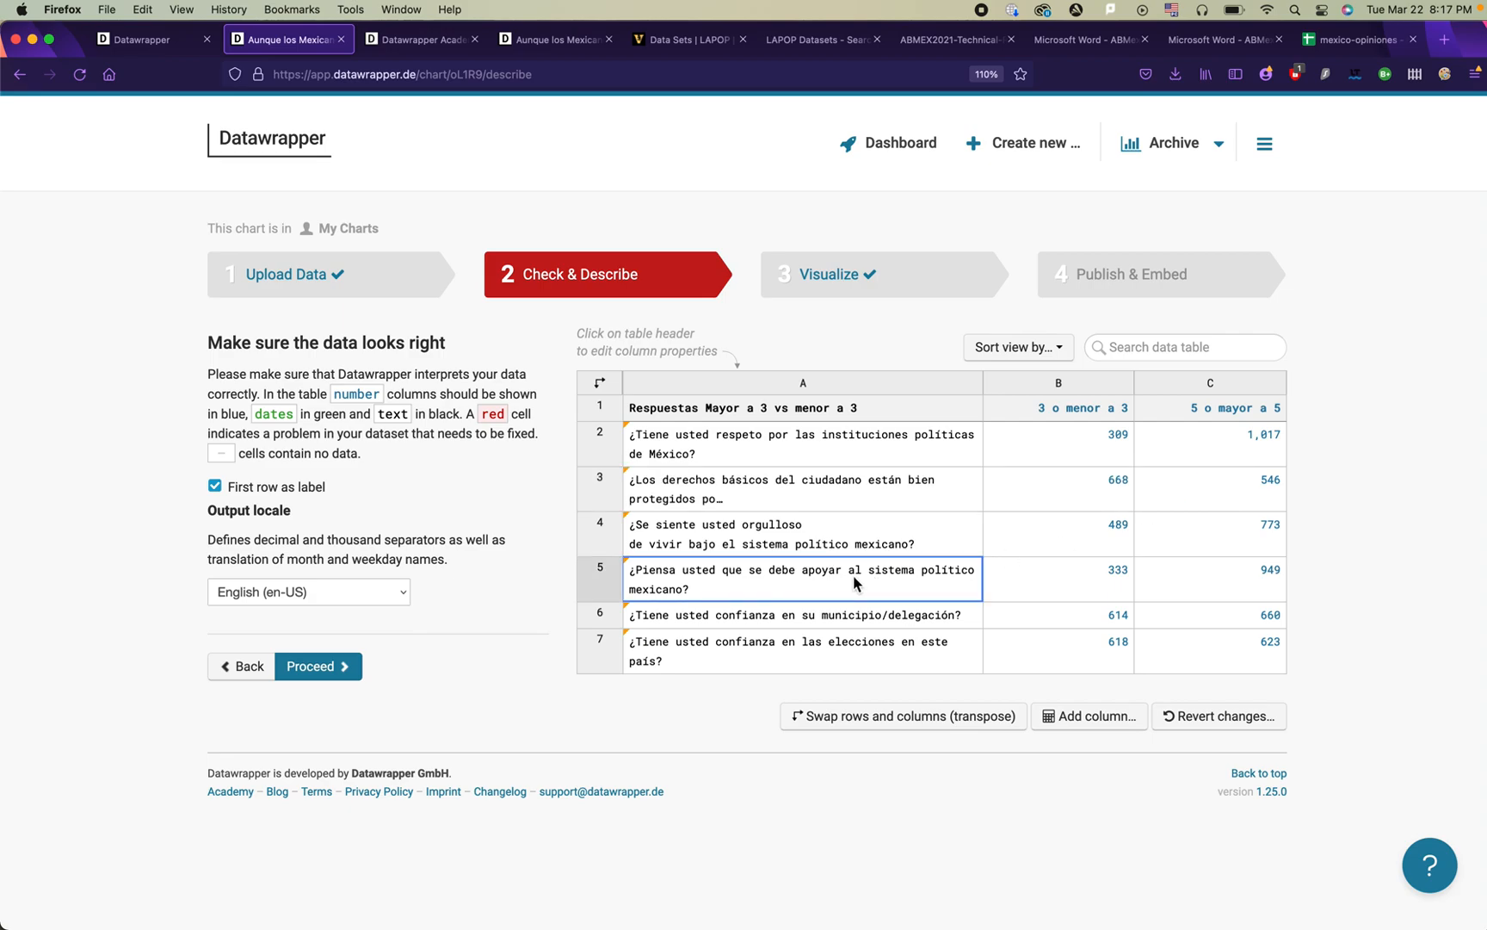
# Step: Remove "mexicano" from the row 4 question so it ends with "bajo el sistema político?"
pyautogui.doubleClick(853, 574)
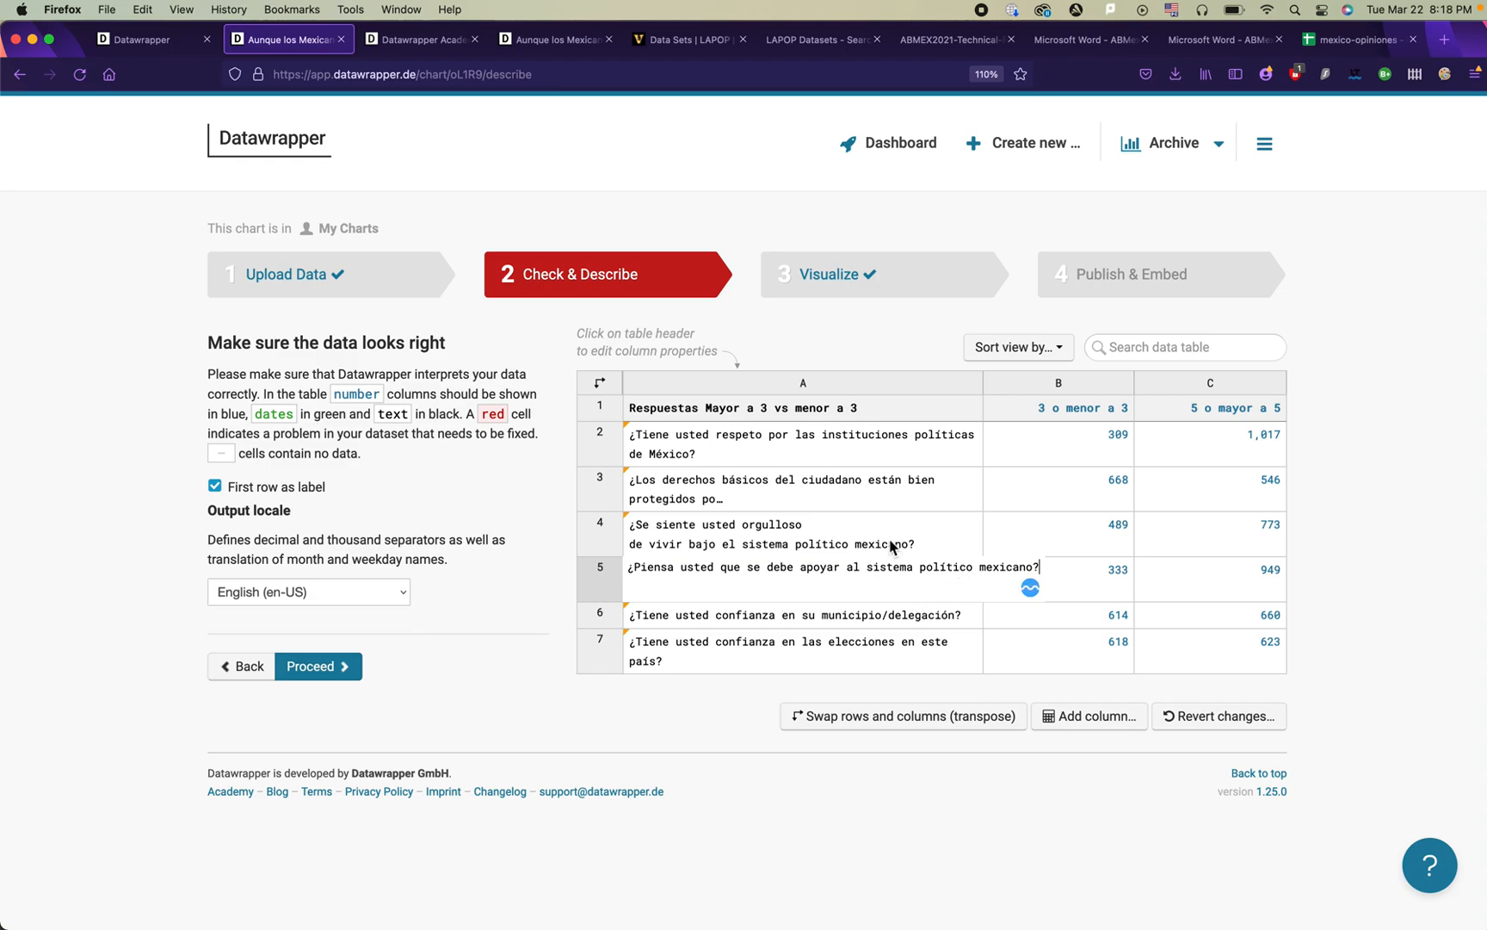
pyautogui.doubleClick(892, 547)
pyautogui.moveTo(914, 543); pyautogui.dragTo(853, 543)
pyautogui.press('BackSpace')
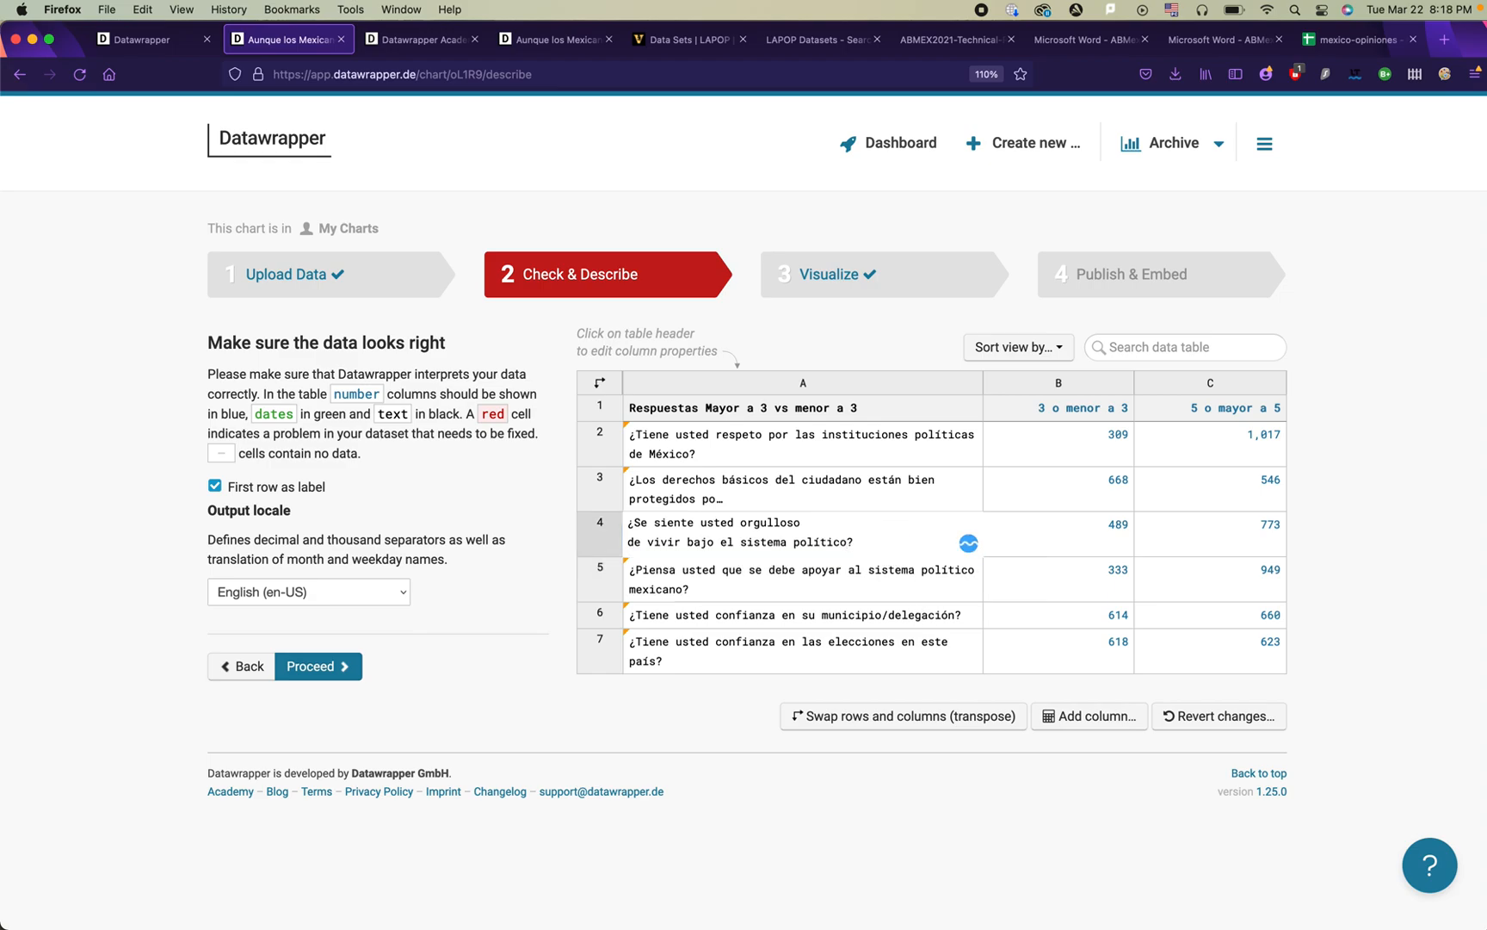
pyautogui.doubleClick(865, 576)
pyautogui.click(834, 525)
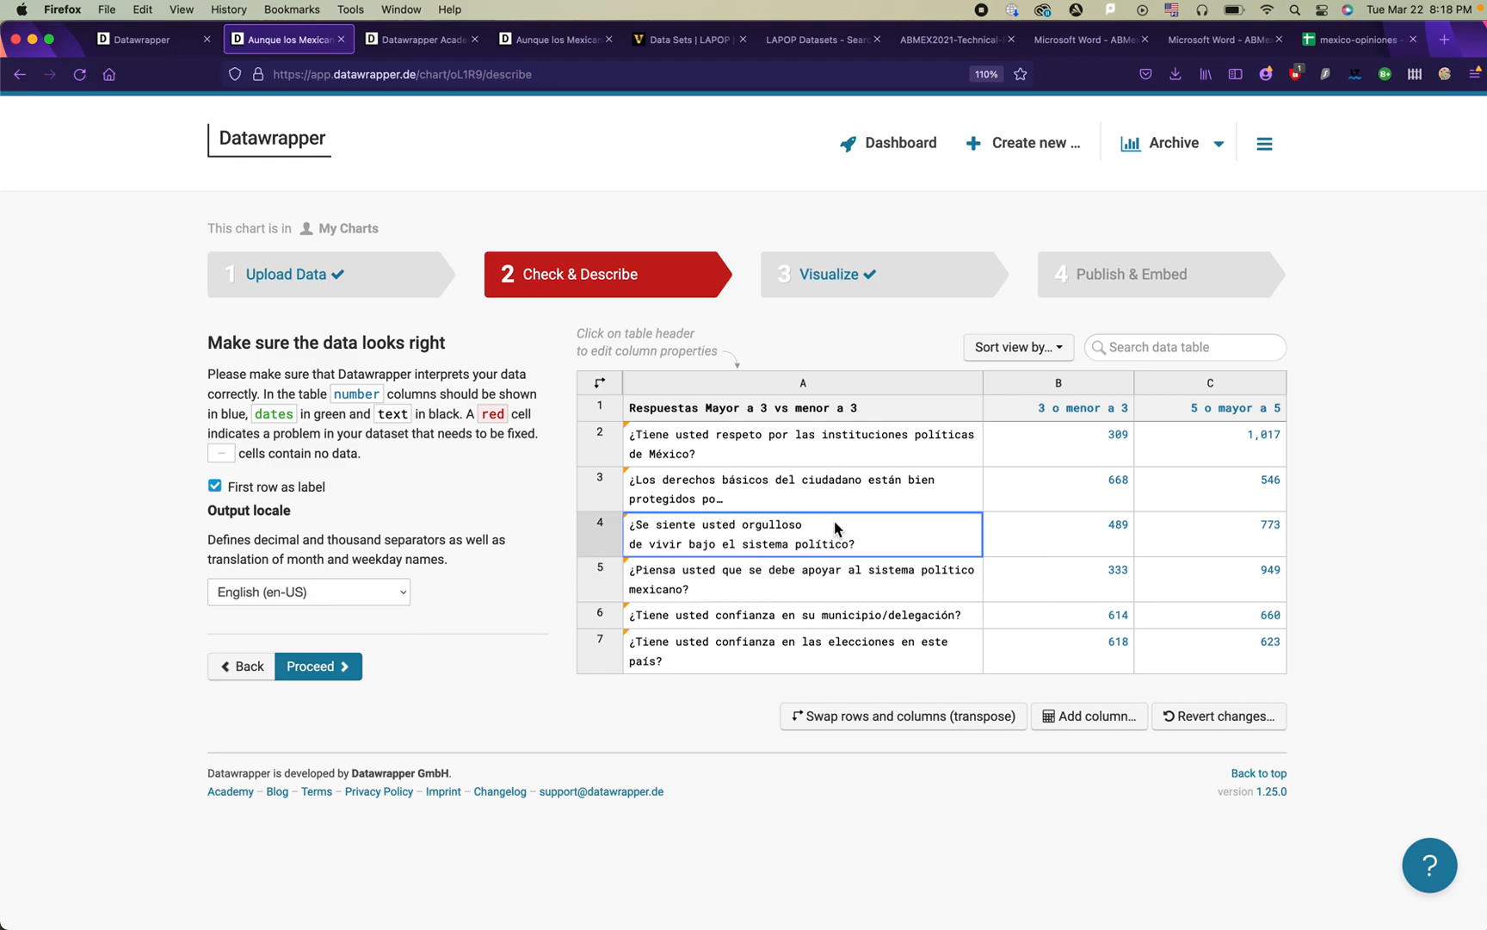
# Step: Shorten the row 3 question further to "¿Los derechos básicos del ciudadano están bien protegidos?"
pyautogui.click(839, 488)
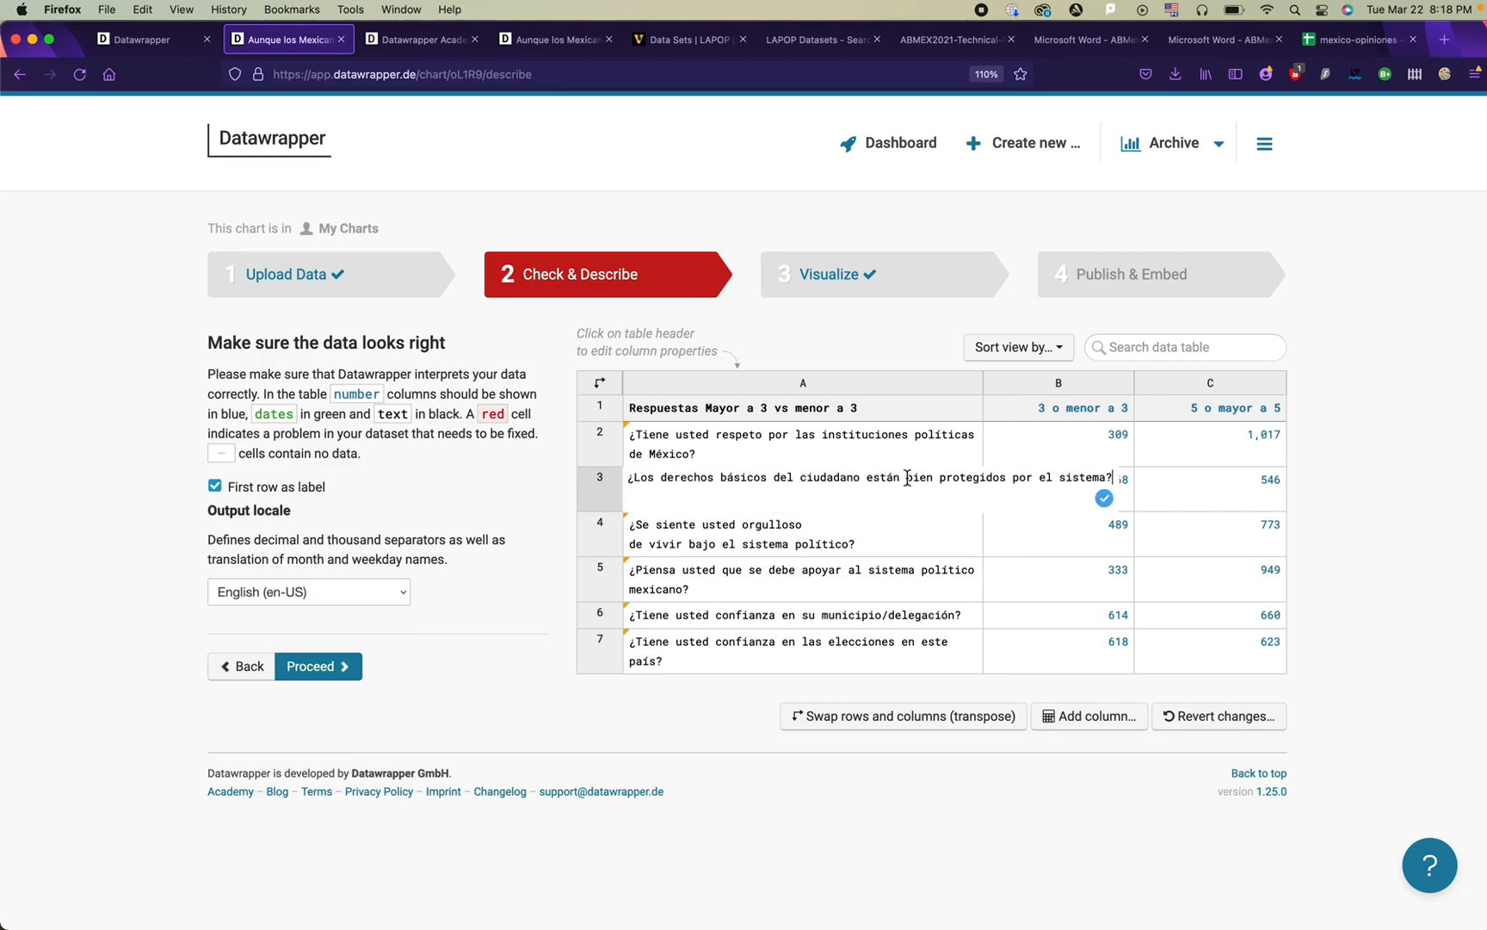
pyautogui.press('Left')
pyautogui.hotkey('shift', 'alt', 'Left')
pyautogui.hotkey('shift', 'alt', 'Left')
pyautogui.hotkey('shift', 'alt', 'Left')
pyautogui.press('BackSpace')
pyautogui.press('BackSpace')
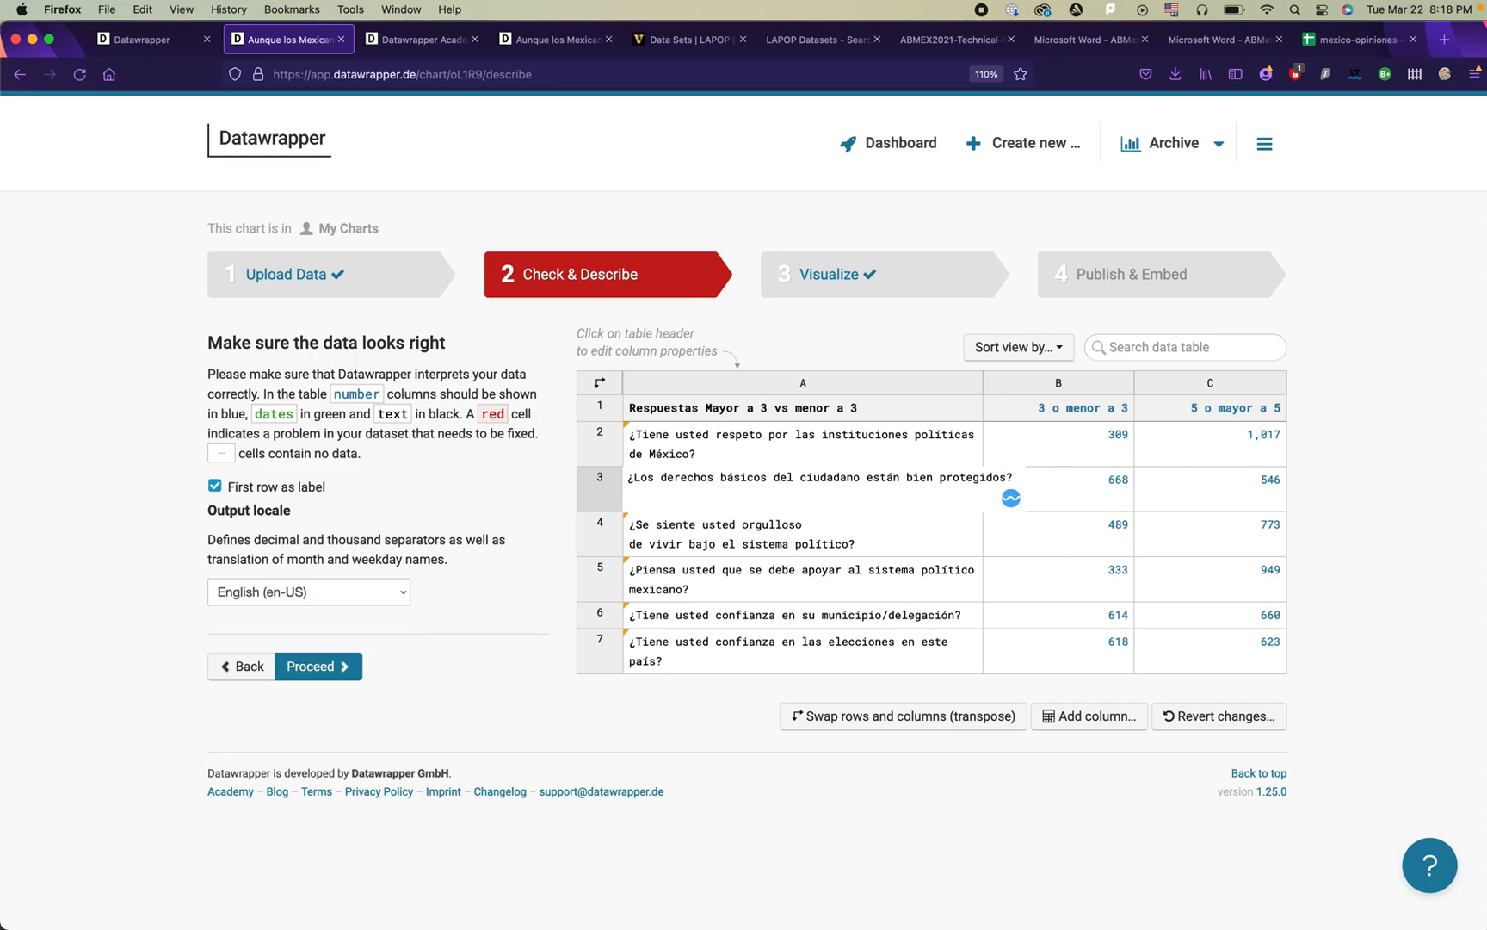
# Step: Remove the line break after "orgulloso" in the row 4 question so the text runs on continuously
pyautogui.doubleClick(923, 542)
pyautogui.click(633, 543)
pyautogui.press('BackSpace')
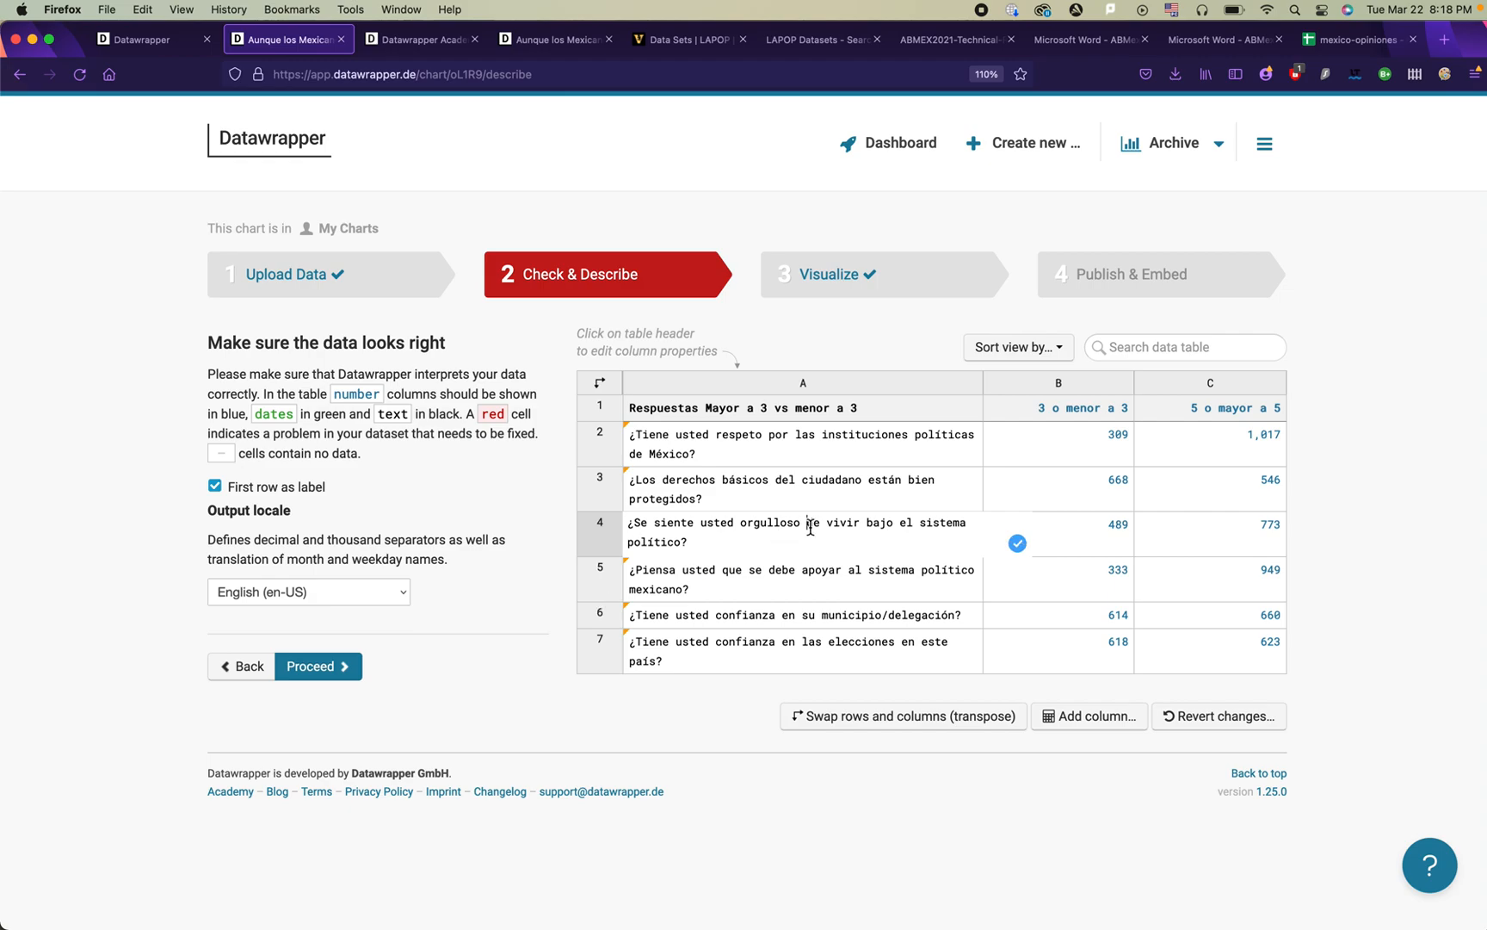
pyautogui.click(793, 594)
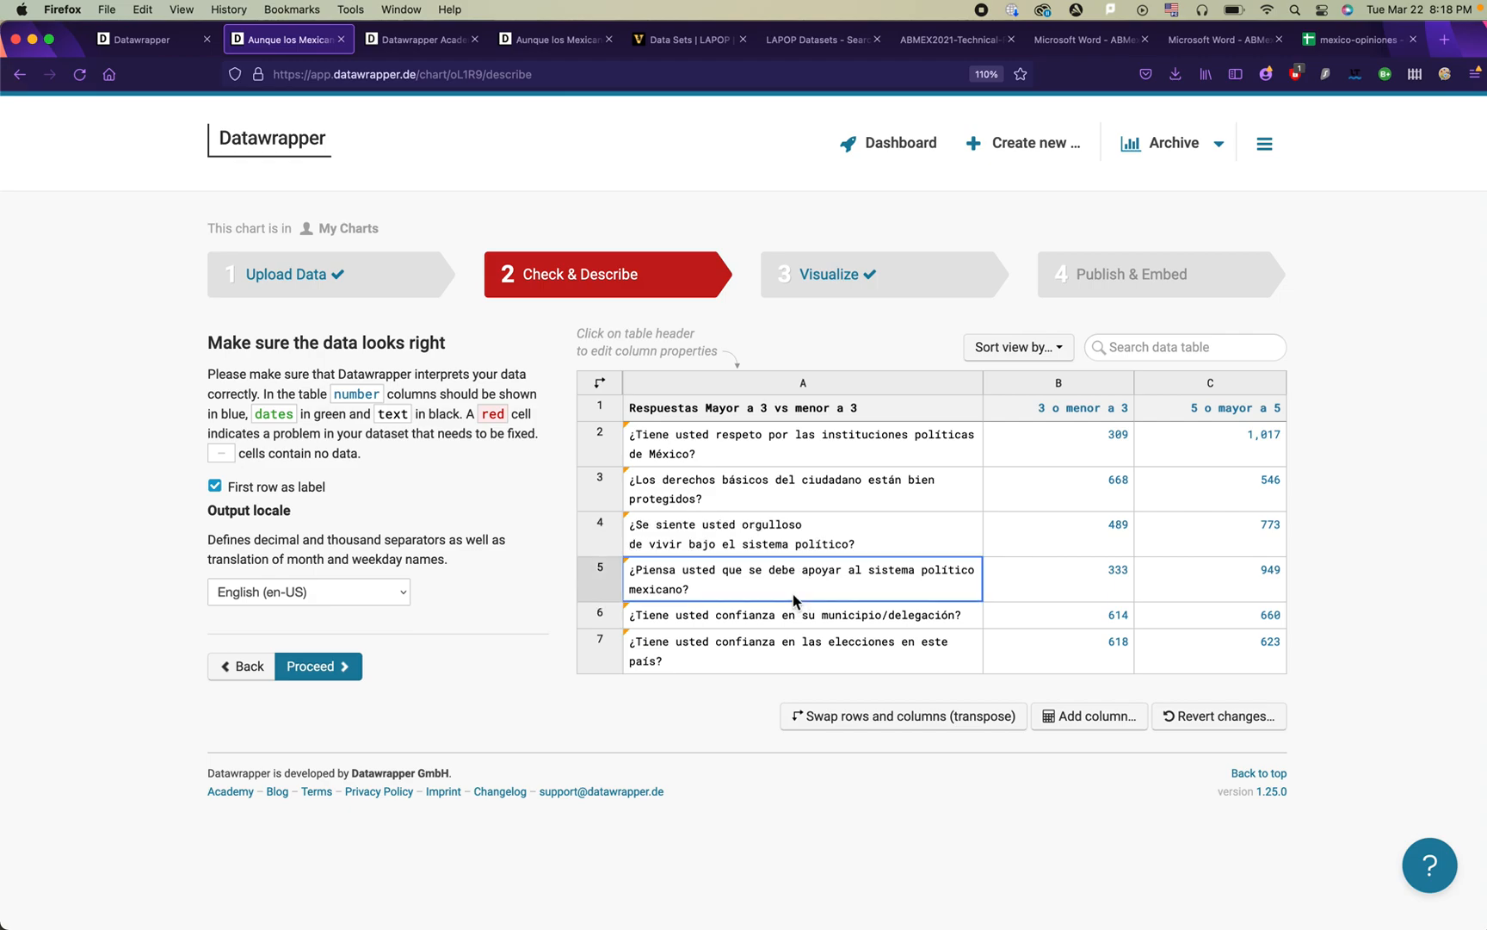
# Step: Shorten the question in row 5 to "¿Piensa usted que se debe apoyar al sistema político?"
pyautogui.click(708, 622)
pyautogui.click(670, 594)
pyautogui.doubleClick(670, 594)
pyautogui.press('Left')
pyautogui.press('BackSpace')
pyautogui.press('BackSpace')
pyautogui.press('BackSpace')
pyautogui.press('BackSpace')
pyautogui.press('BackSpace')
pyautogui.press('BackSpace')
pyautogui.press('BackSpace')
pyautogui.press('BackSpace')
pyautogui.press('BackSpace')
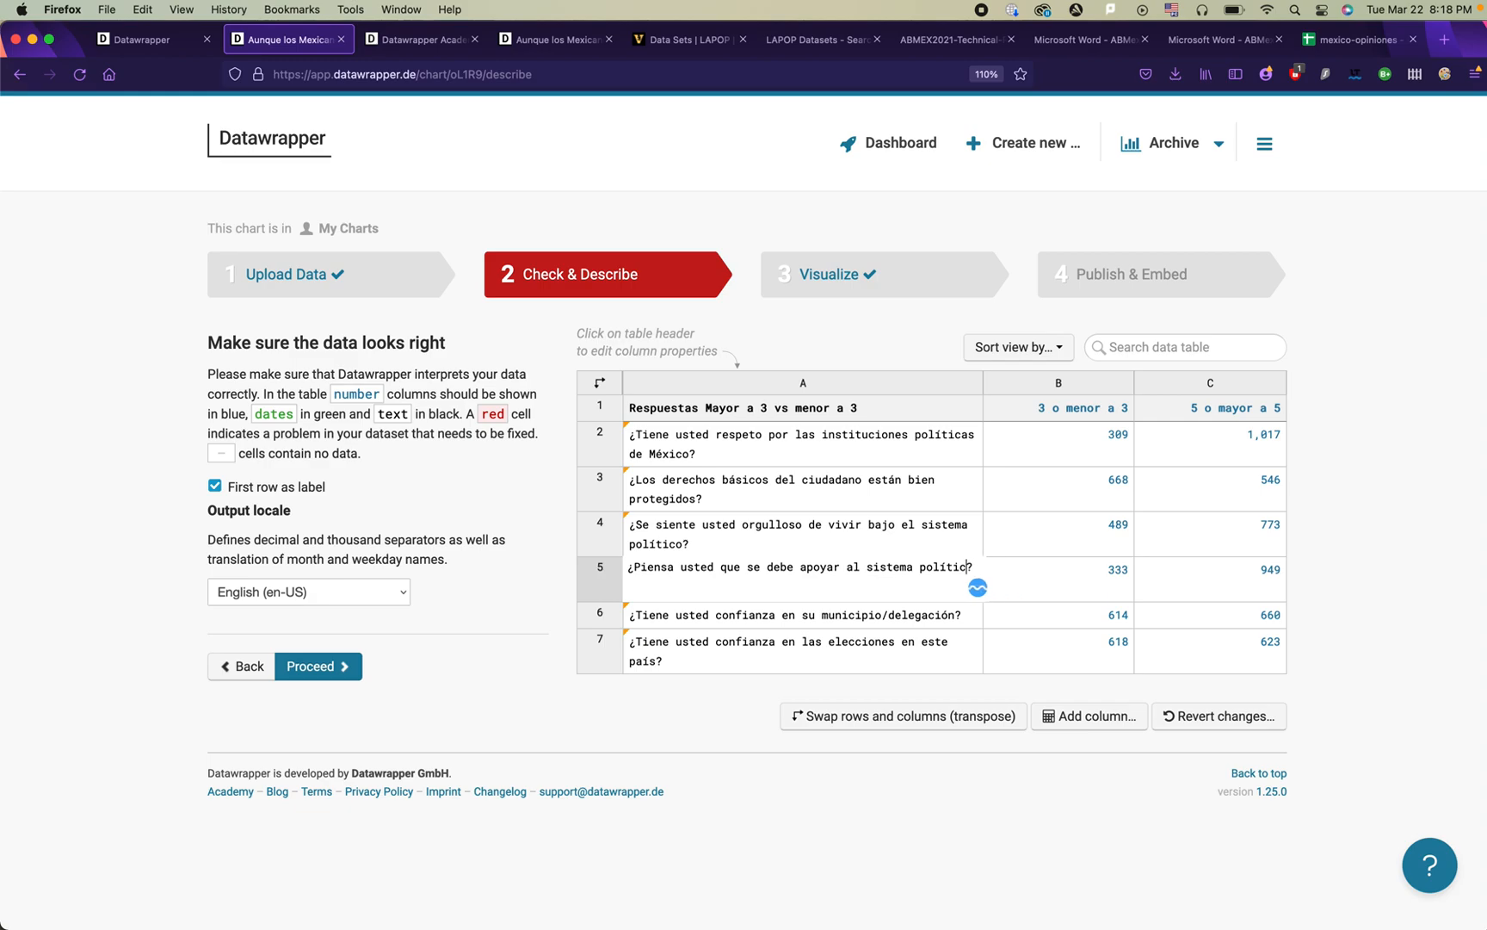
pyautogui.press('Return')
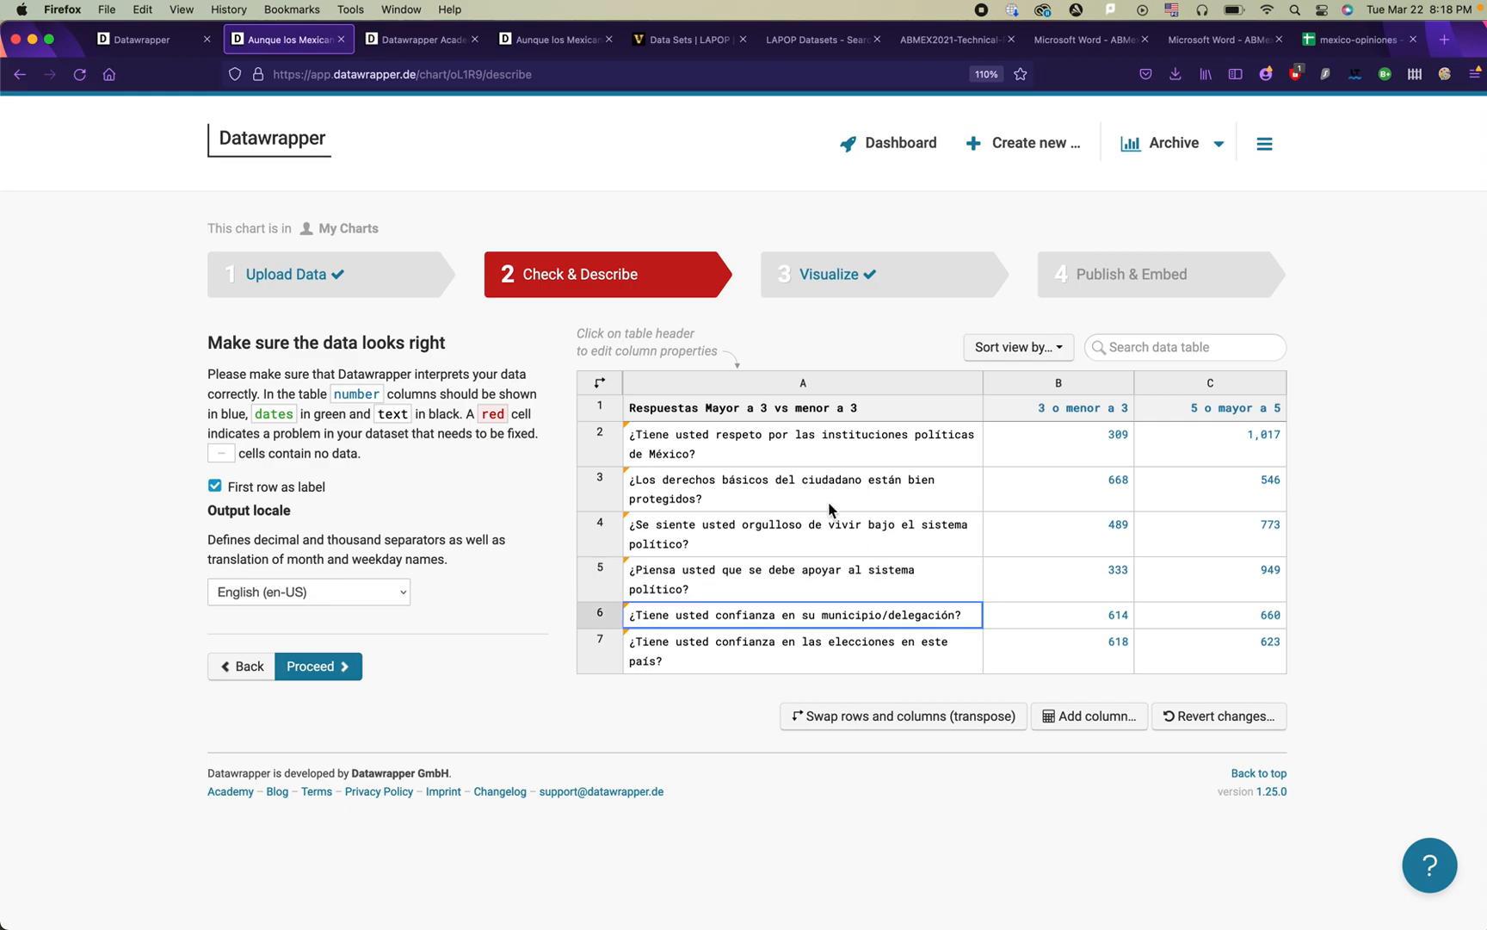
# Step: Return to the Visualize stage and enable labelling of the first range in the chart
pyautogui.click(785, 456)
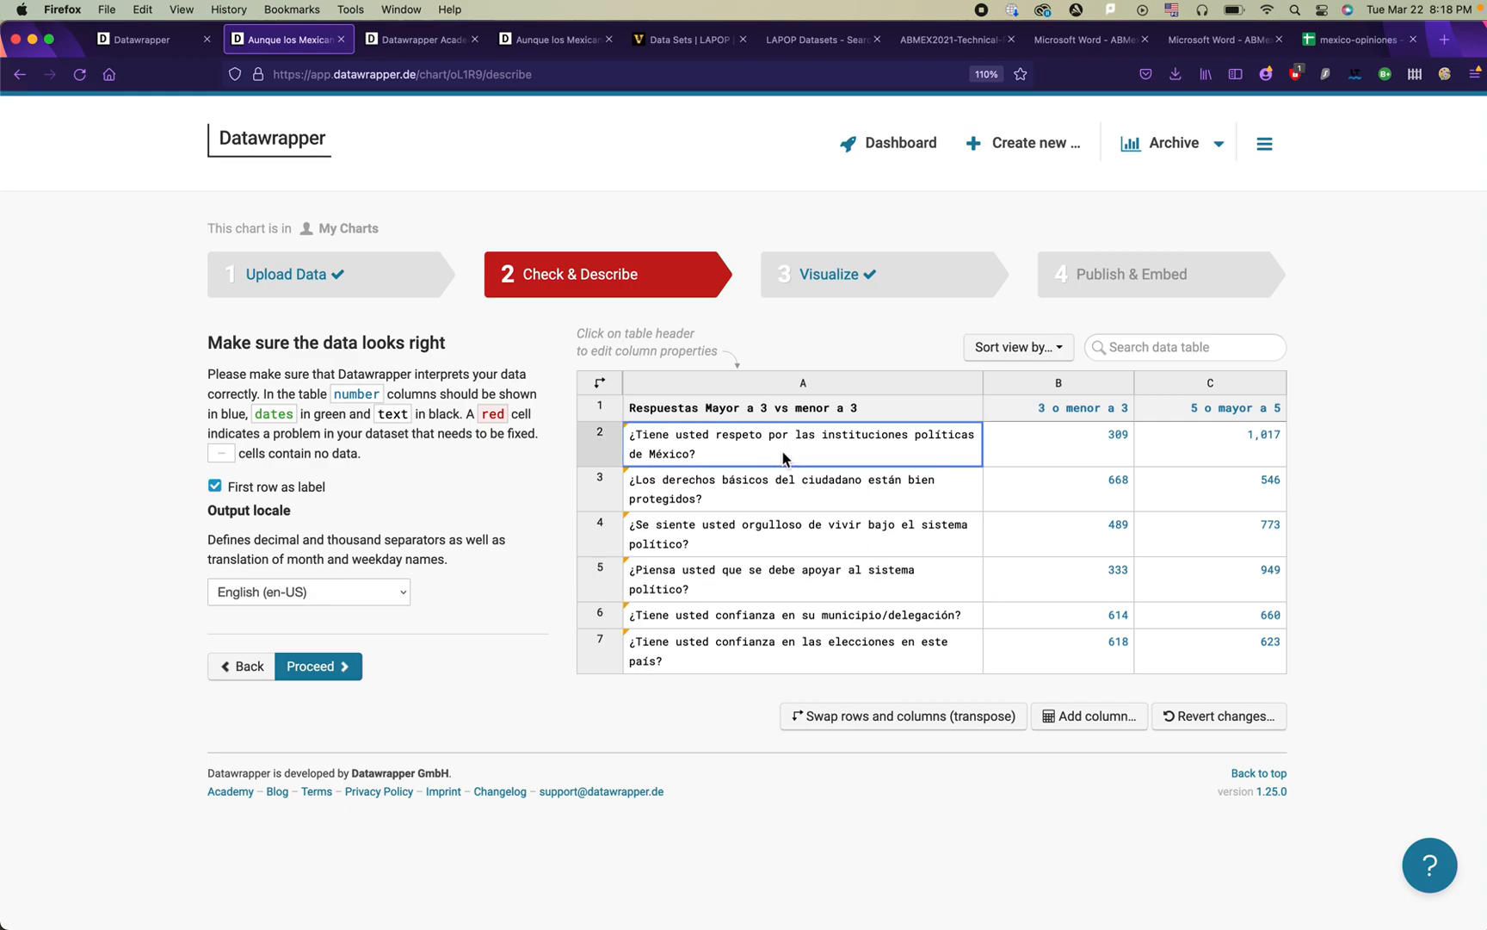
pyautogui.click(853, 291)
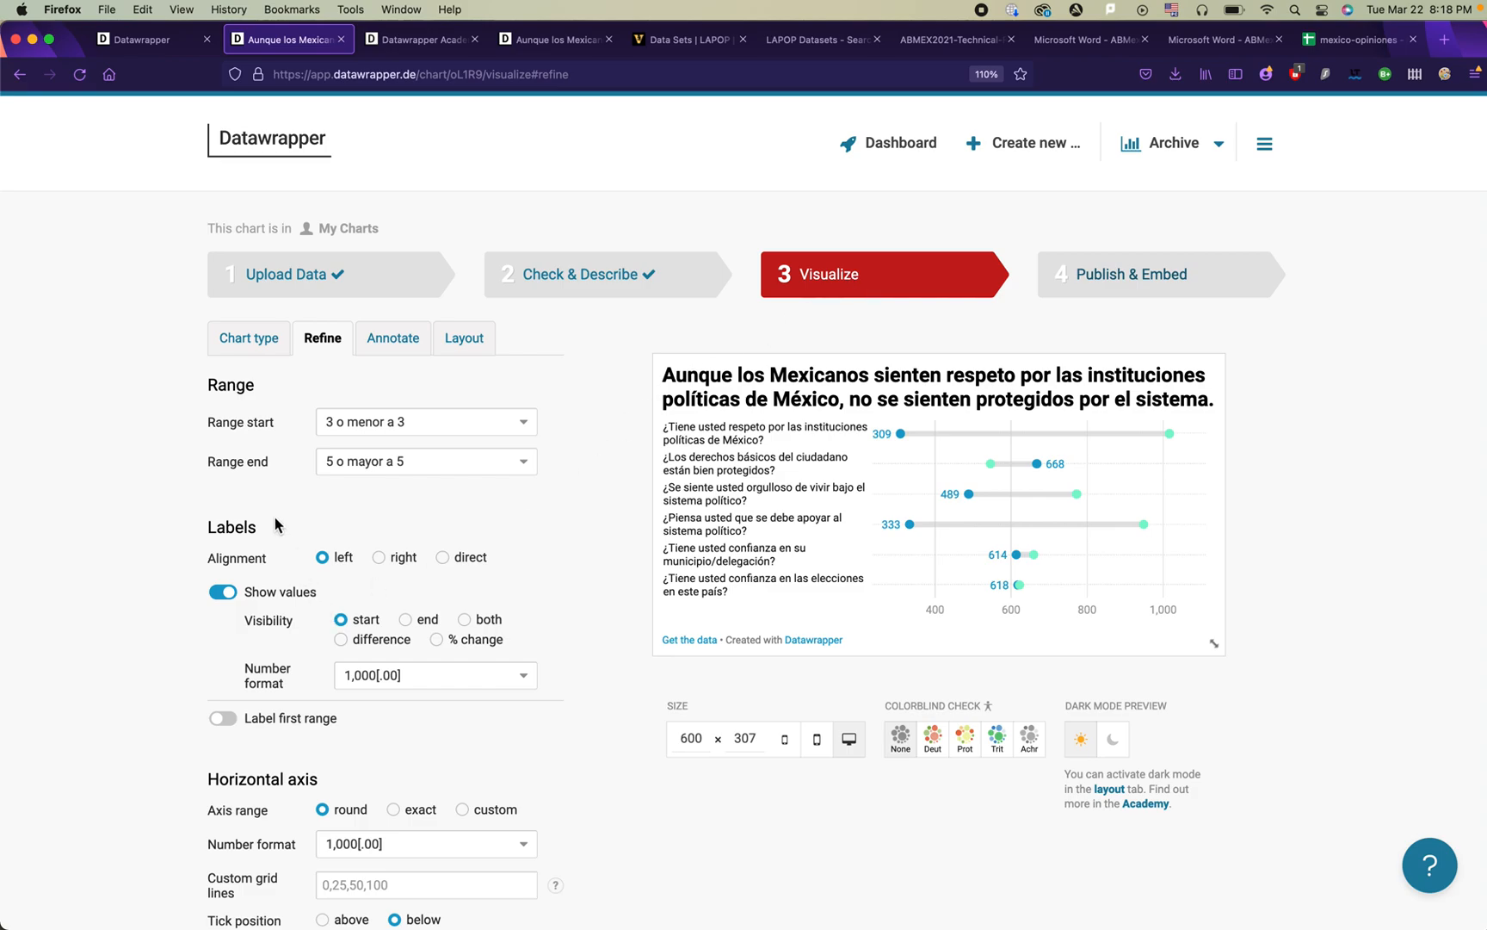
pyautogui.scroll(-2, 341, 633)
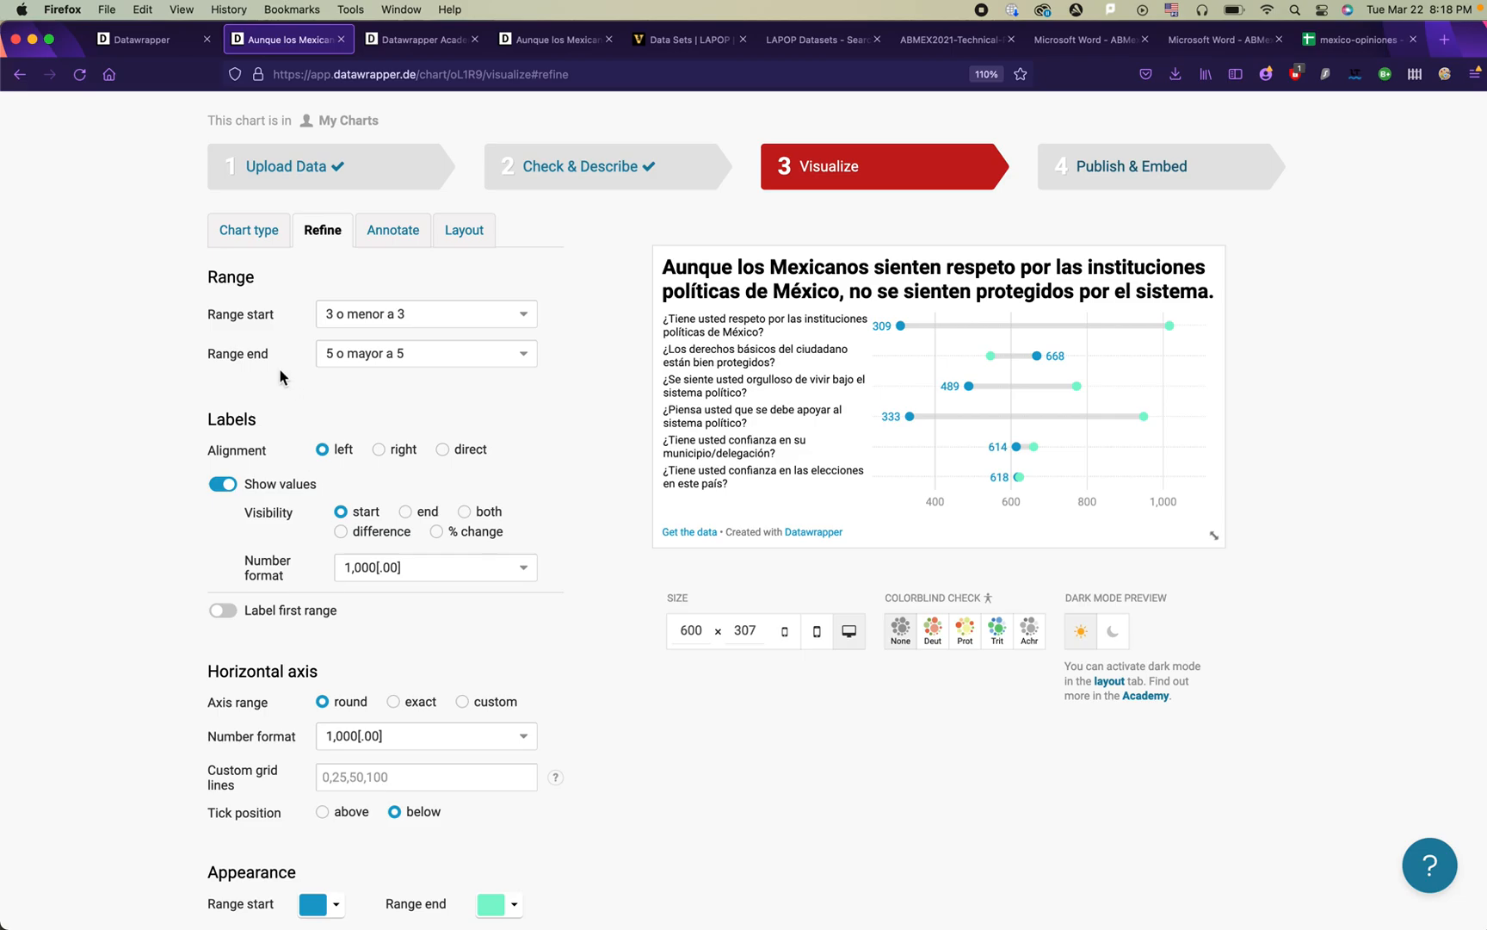
pyautogui.scroll(5, 220, 590)
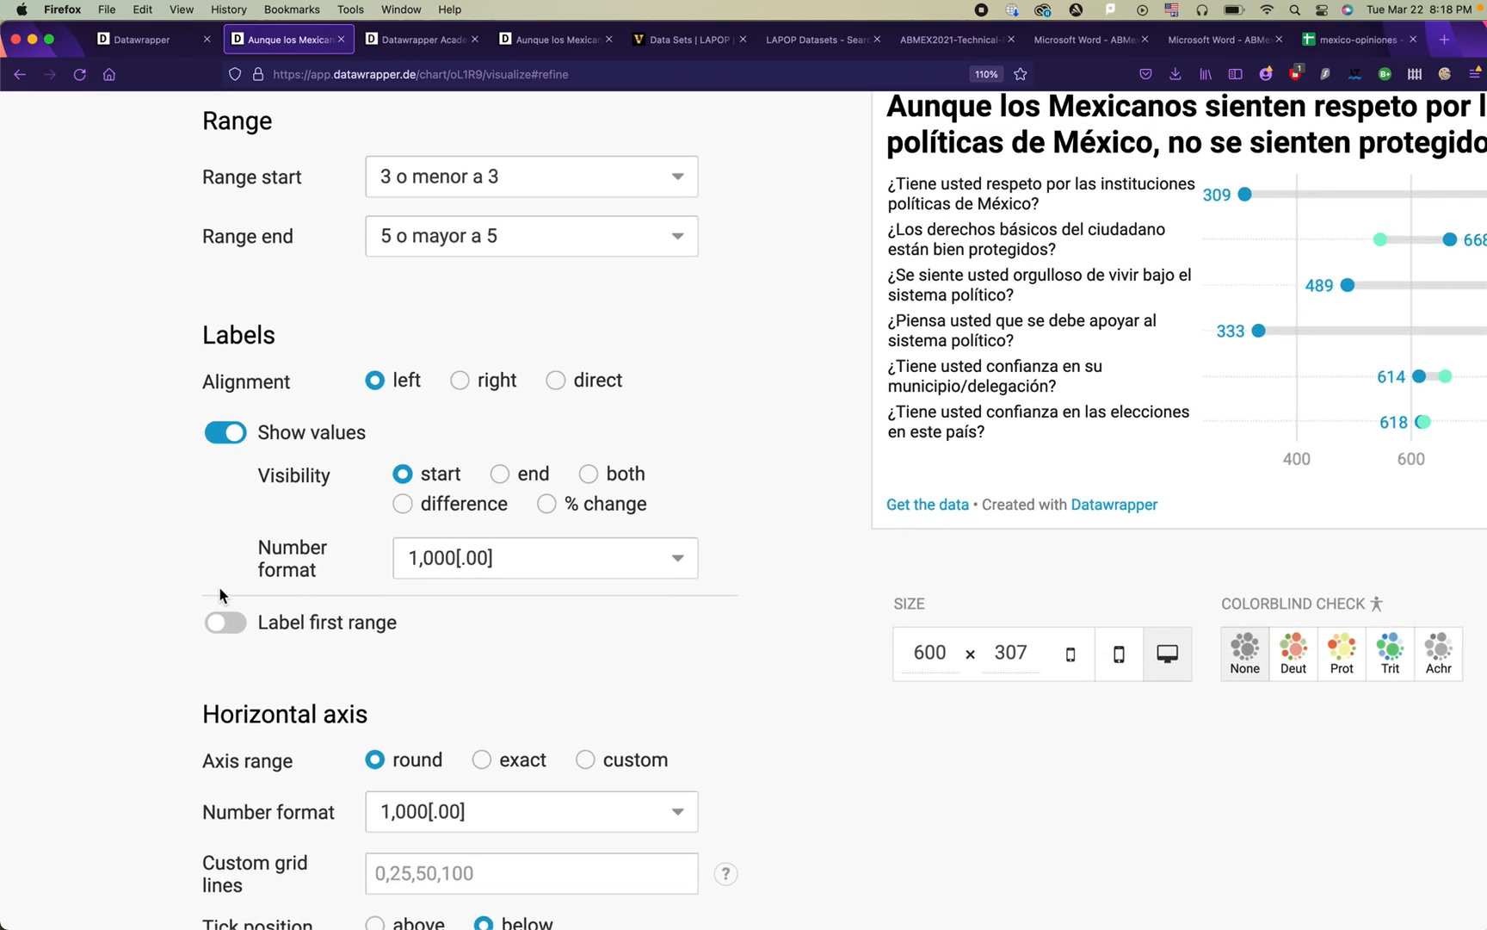
pyautogui.click(228, 637)
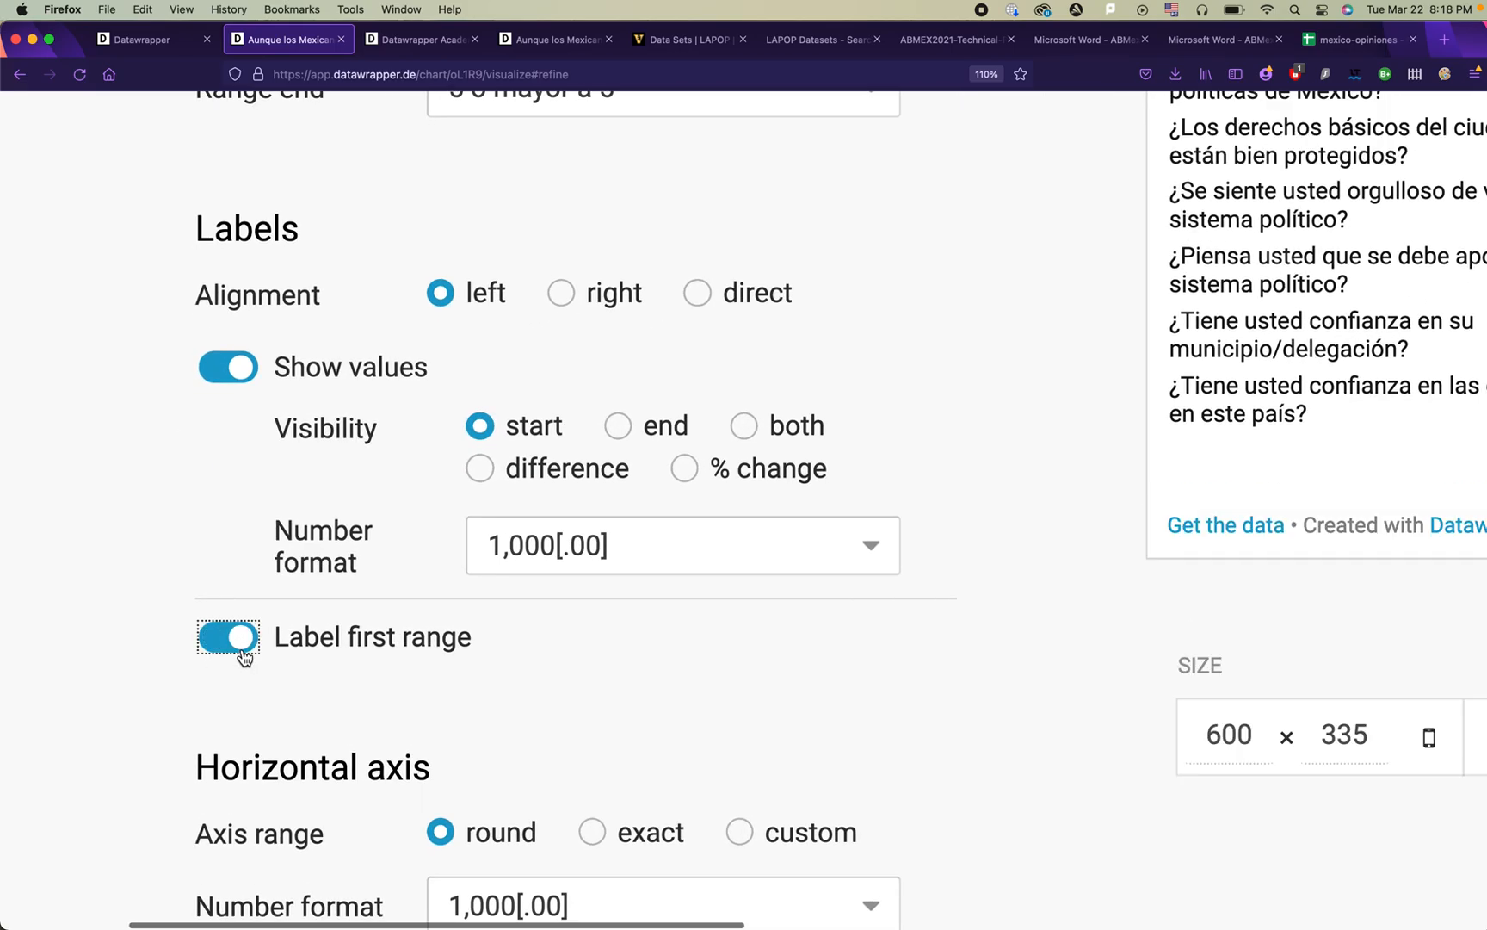
pyautogui.scroll(-3, 438, 568)
pyautogui.scroll(-3, 438, 568)
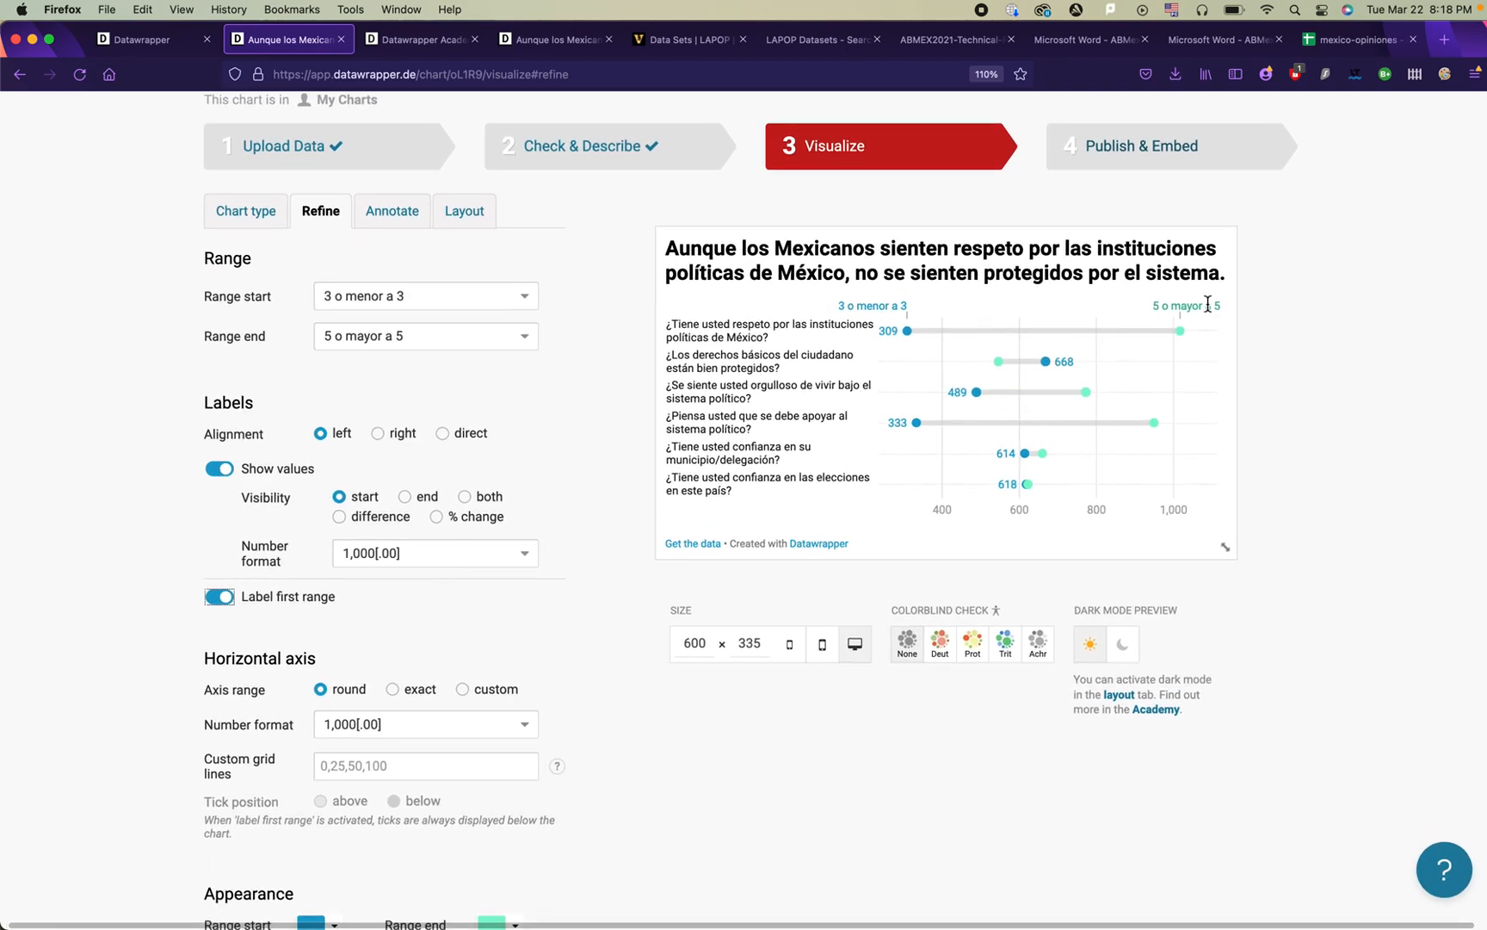
pyautogui.moveTo(841, 313); pyautogui.dragTo(916, 310)
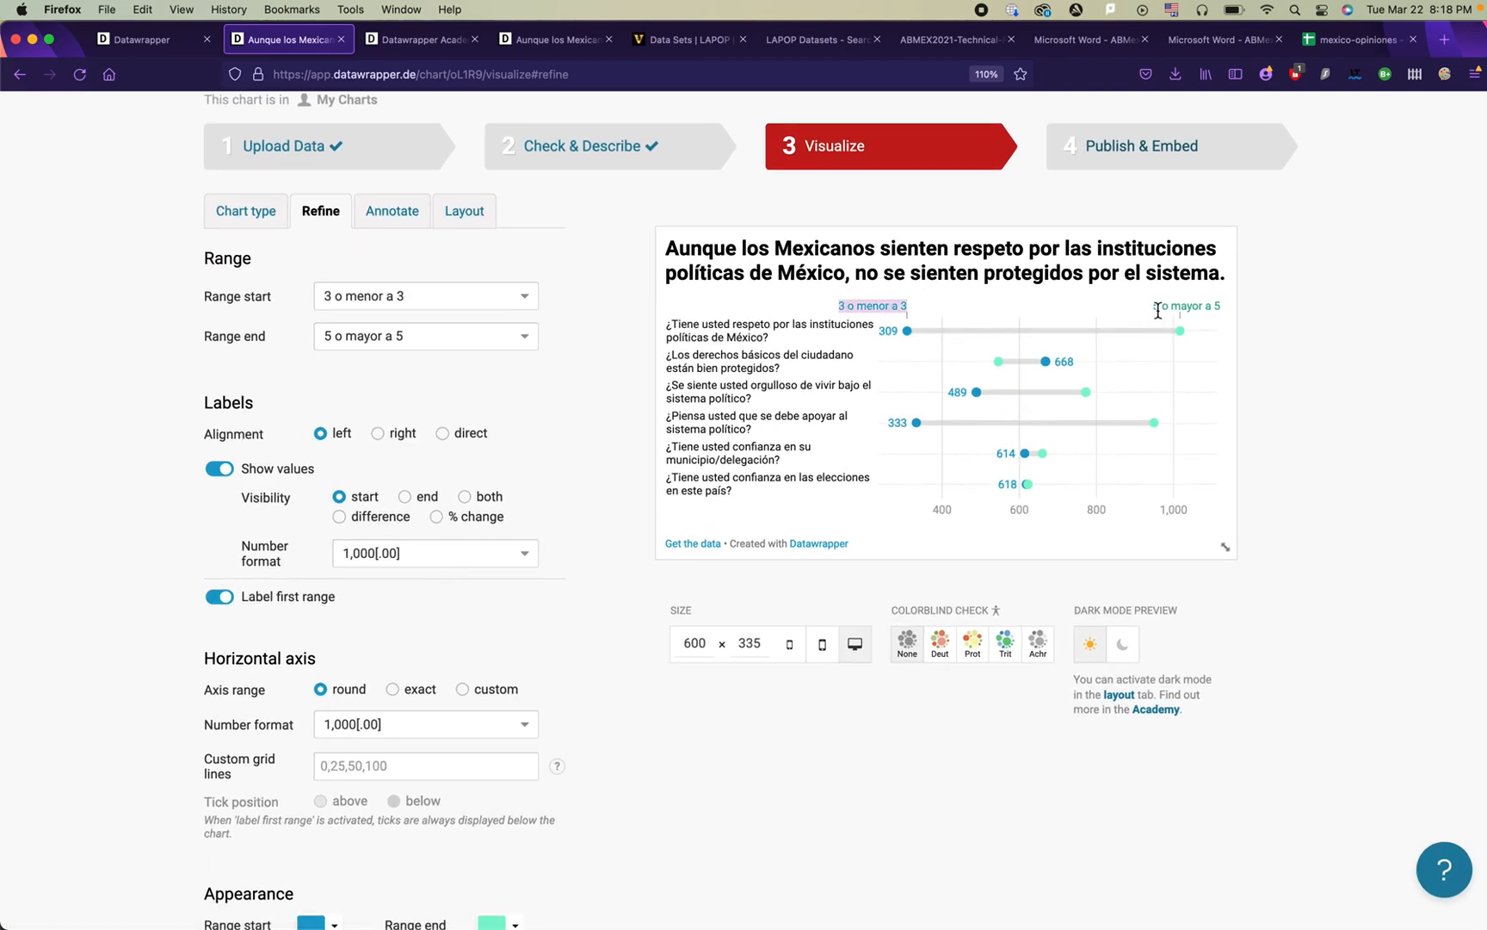
# Step: Rename the two value column headers in the data table to "POUCO" and "MUCHO", and return to the Visualize stage
pyautogui.moveTo(1161, 311); pyautogui.dragTo(1172, 310)
pyautogui.click(906, 337)
pyautogui.click(585, 158)
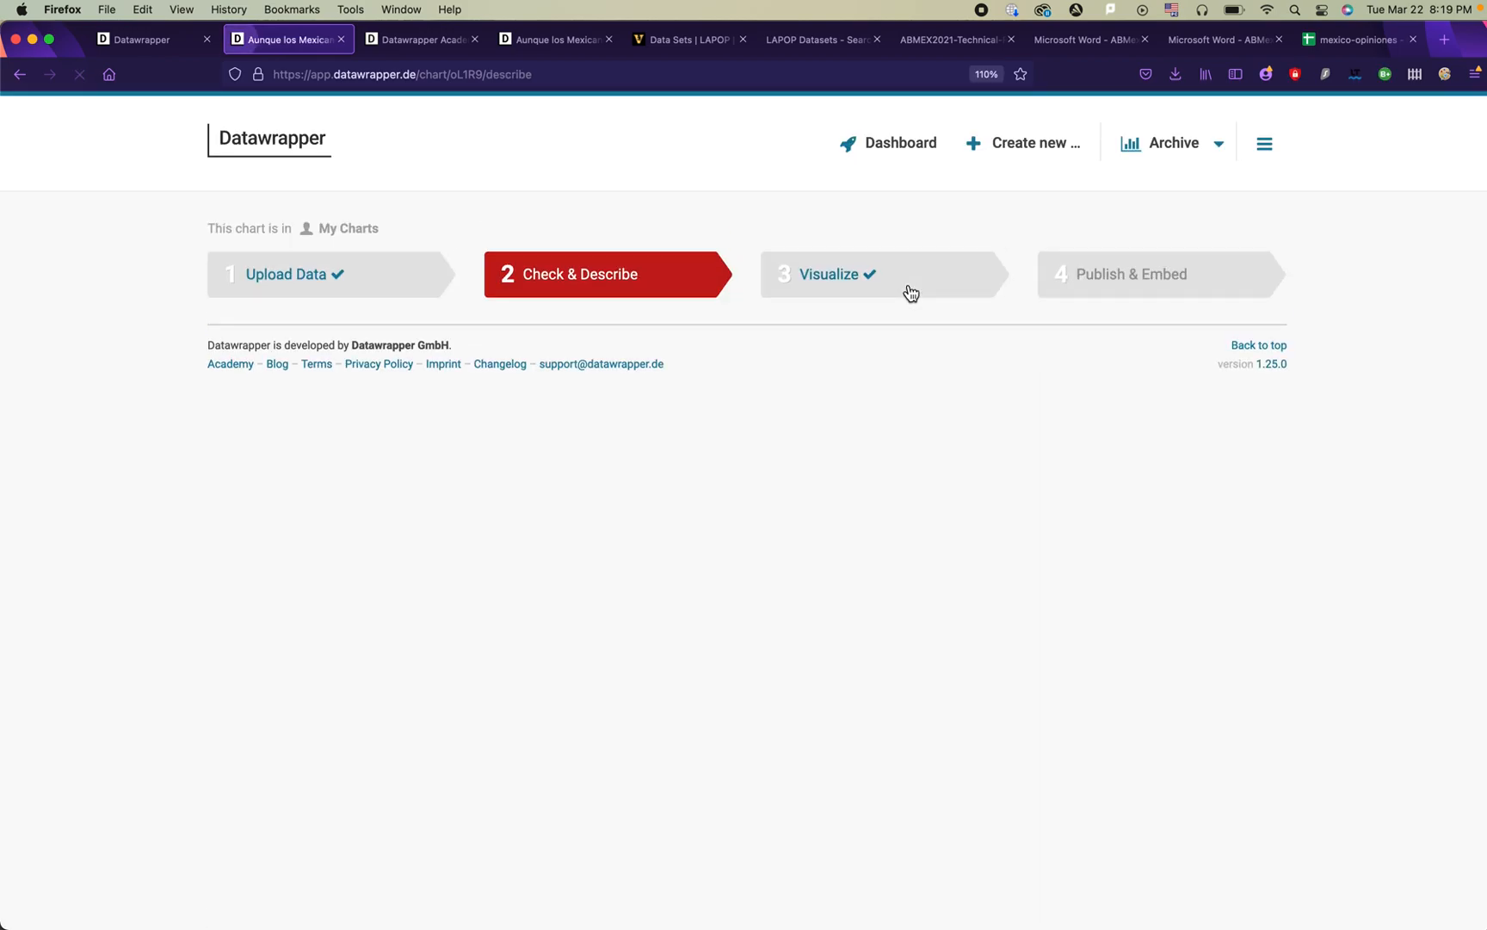
pyautogui.doubleClick(1060, 409)
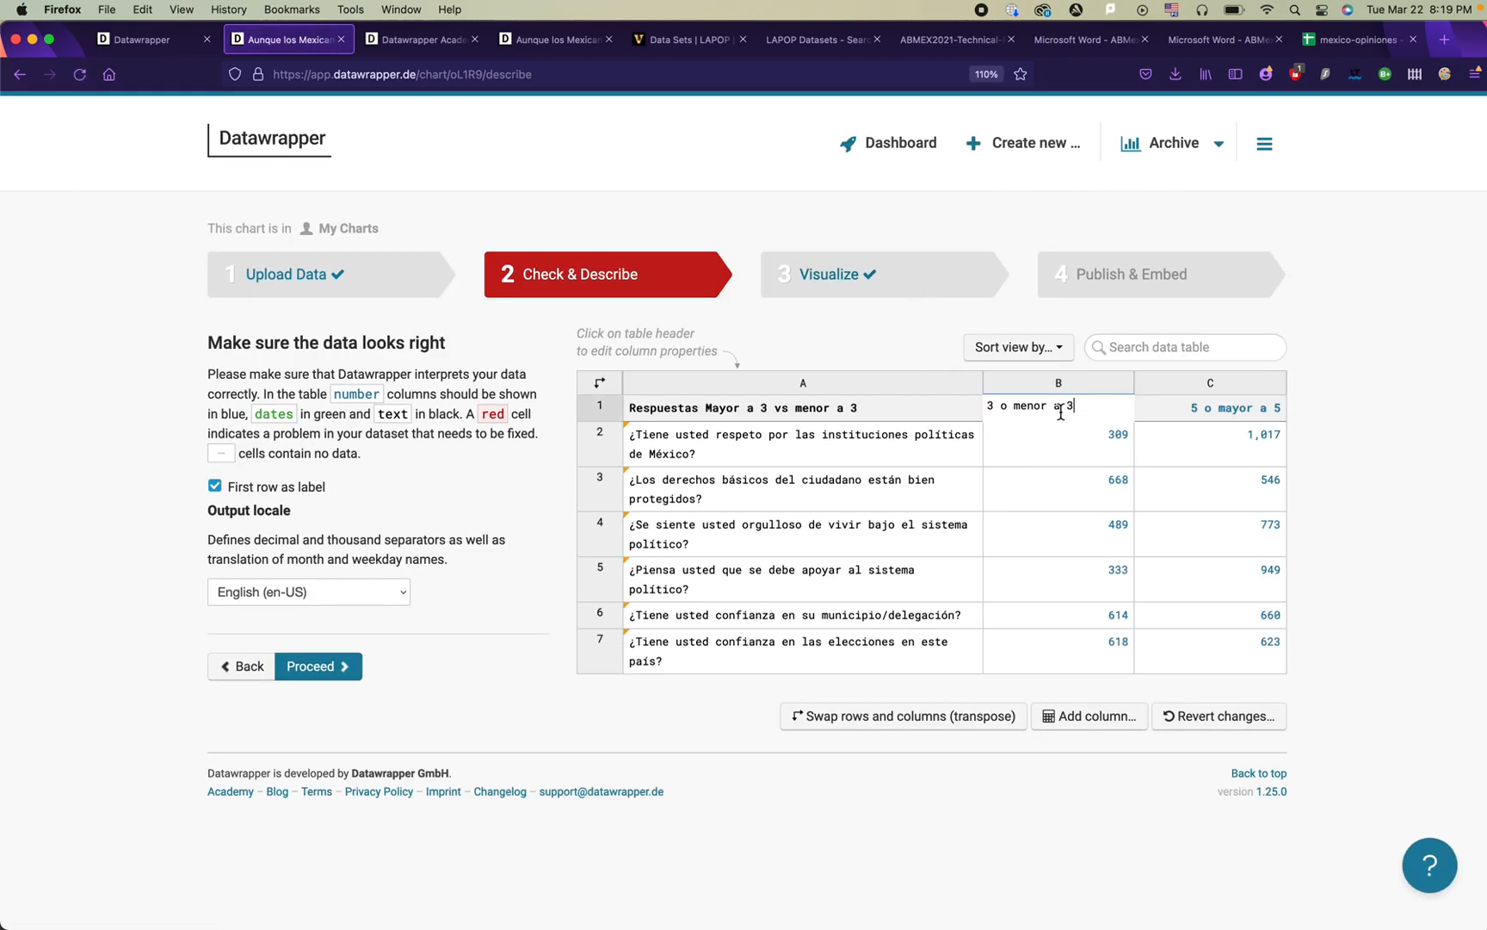
pyautogui.write('POUCO')
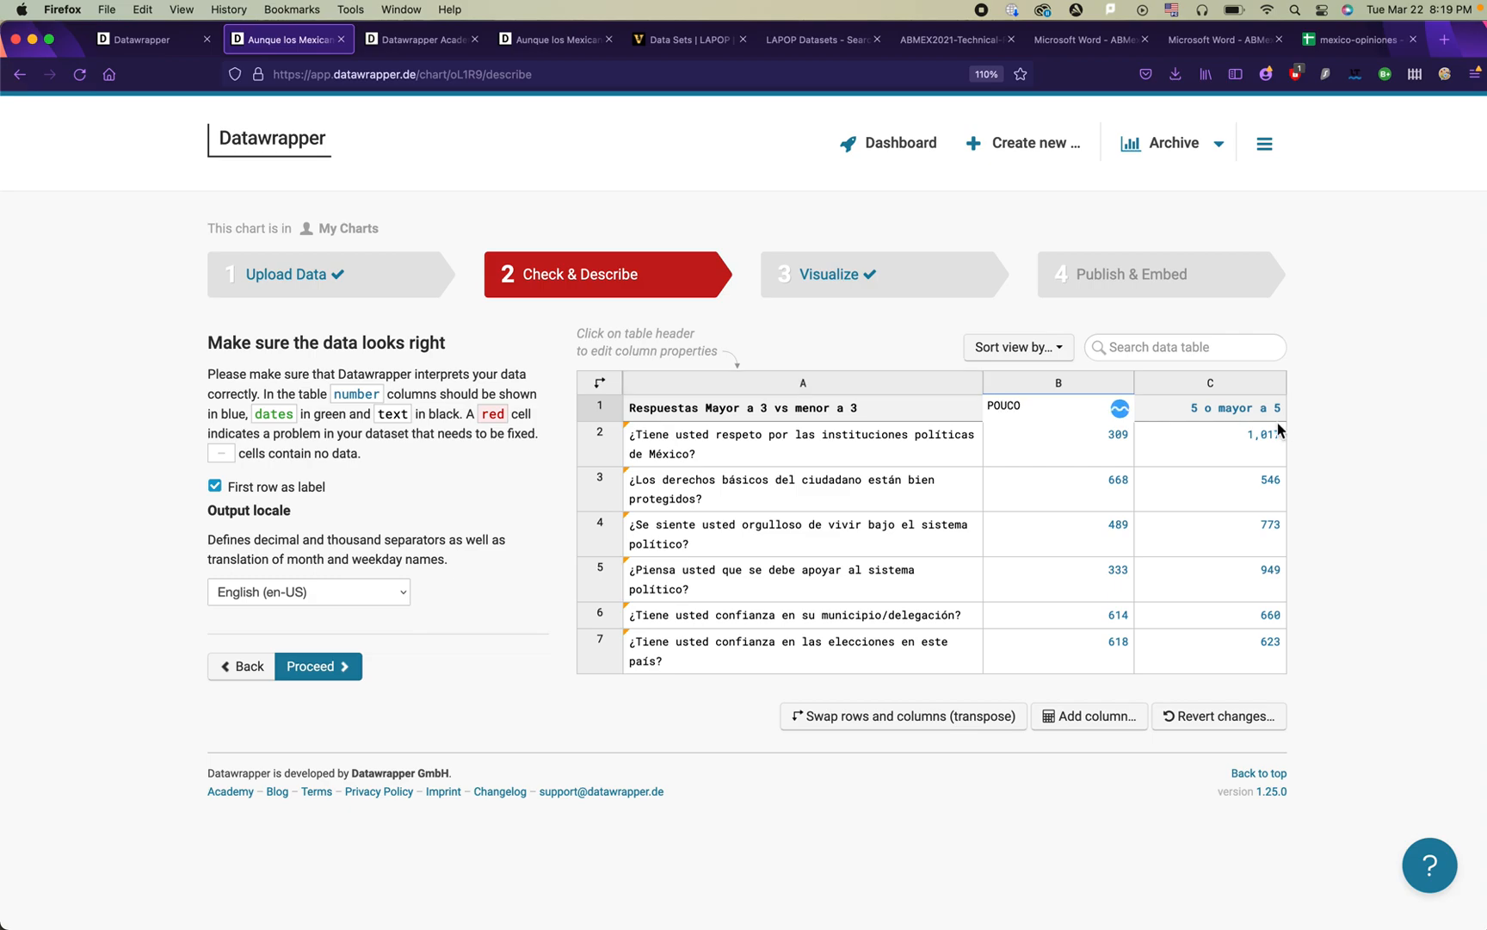
pyautogui.doubleClick(1226, 411)
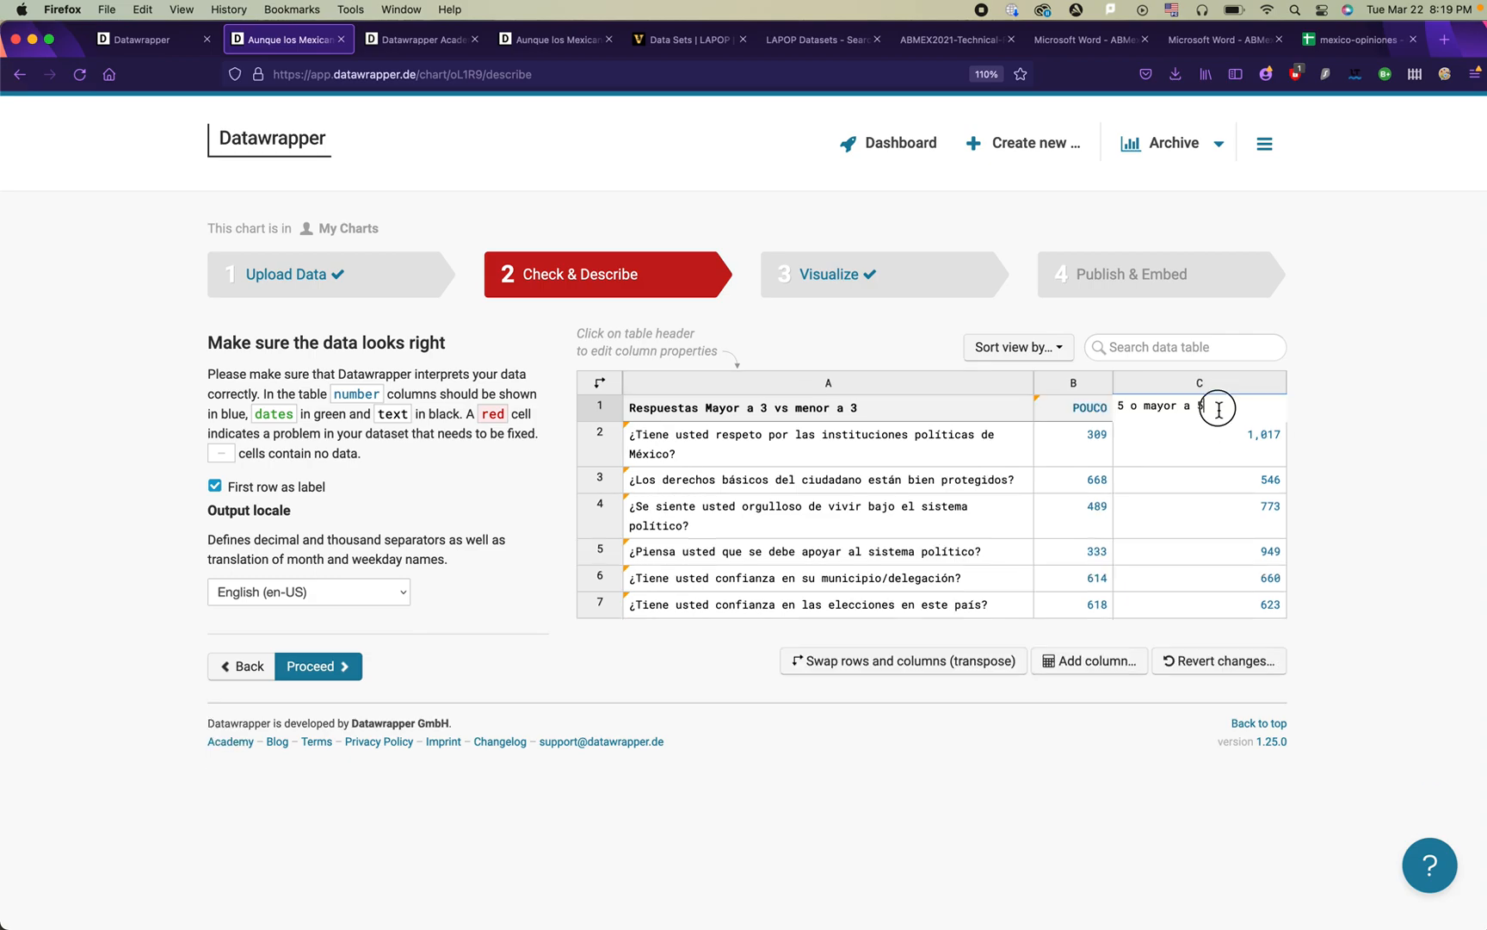
pyautogui.write('MUCHO')
pyautogui.click(1345, 503)
pyautogui.click(842, 289)
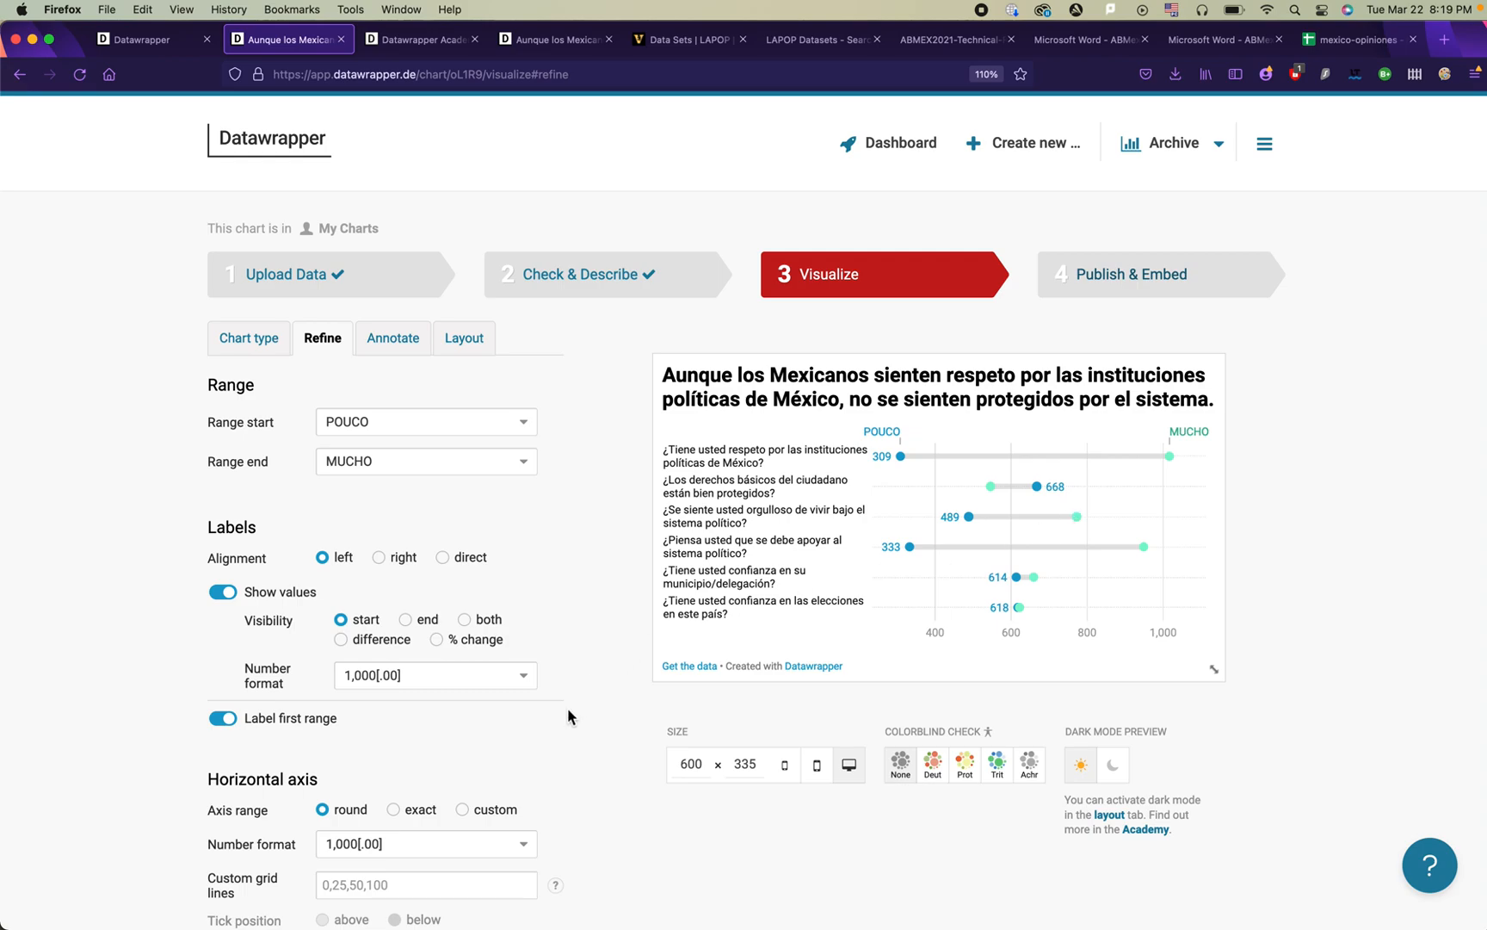
# Step: Change the range start colour to the palette's red (#c71e1d)
pyautogui.scroll(-5, 568, 707)
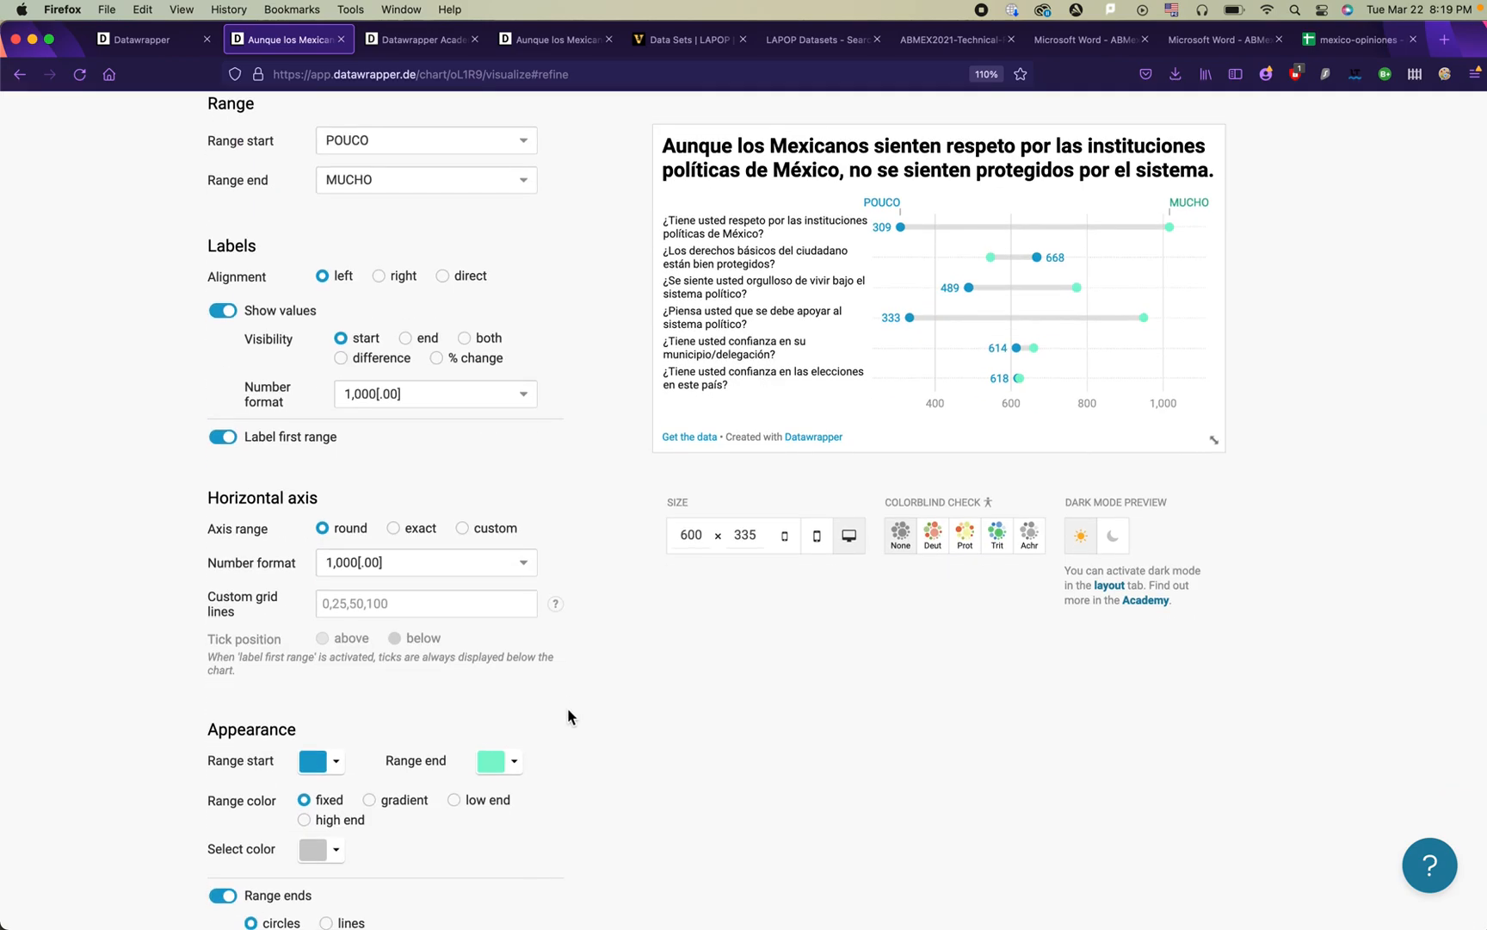
pyautogui.click(337, 764)
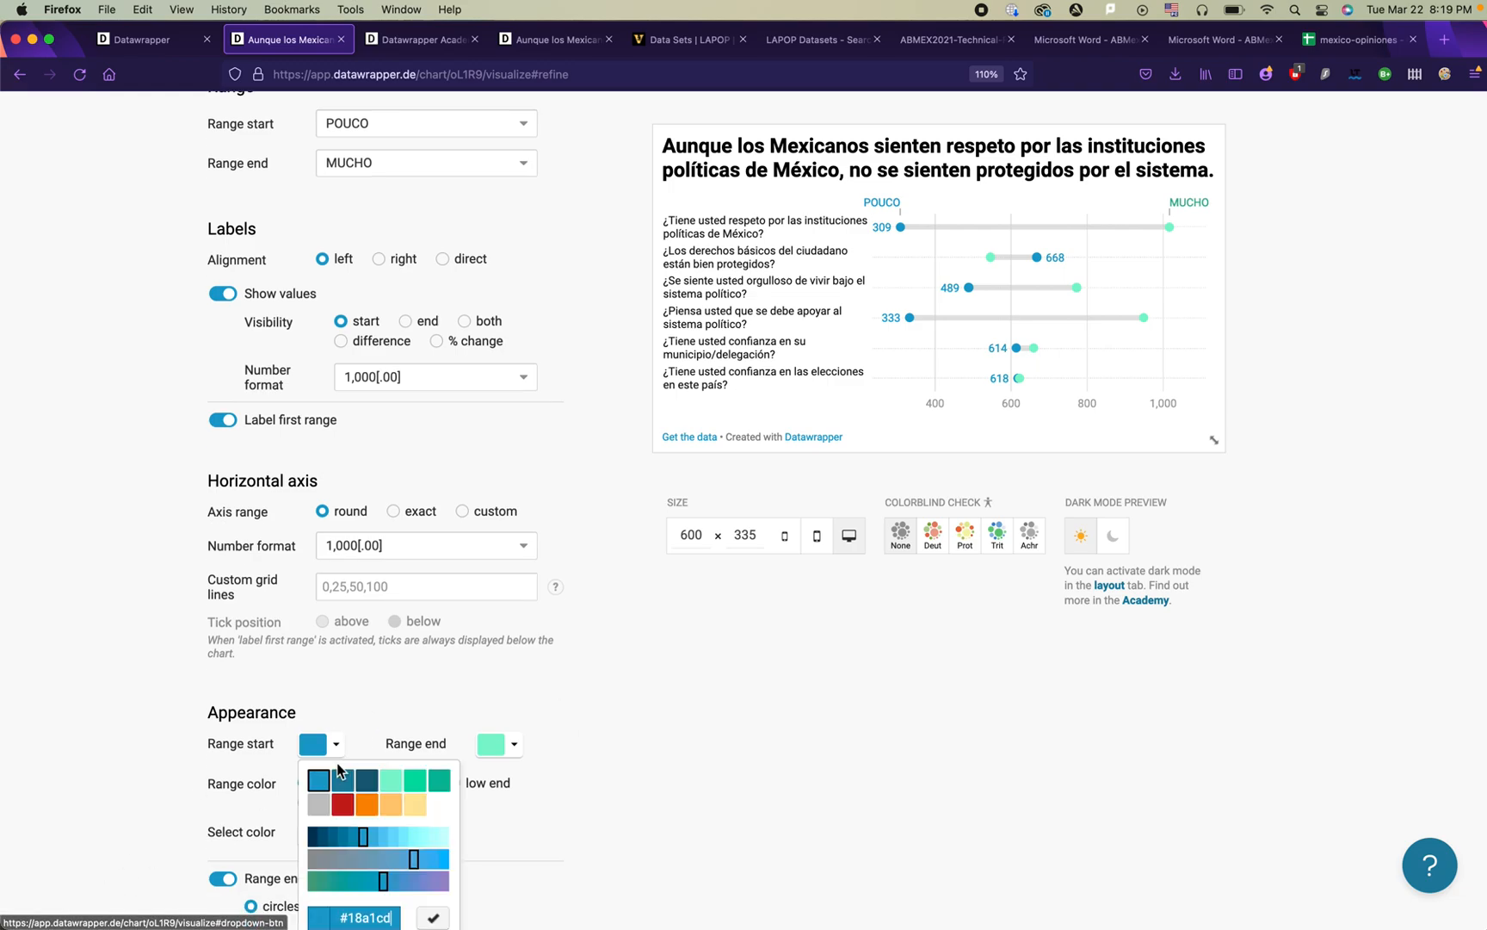
pyautogui.click(343, 804)
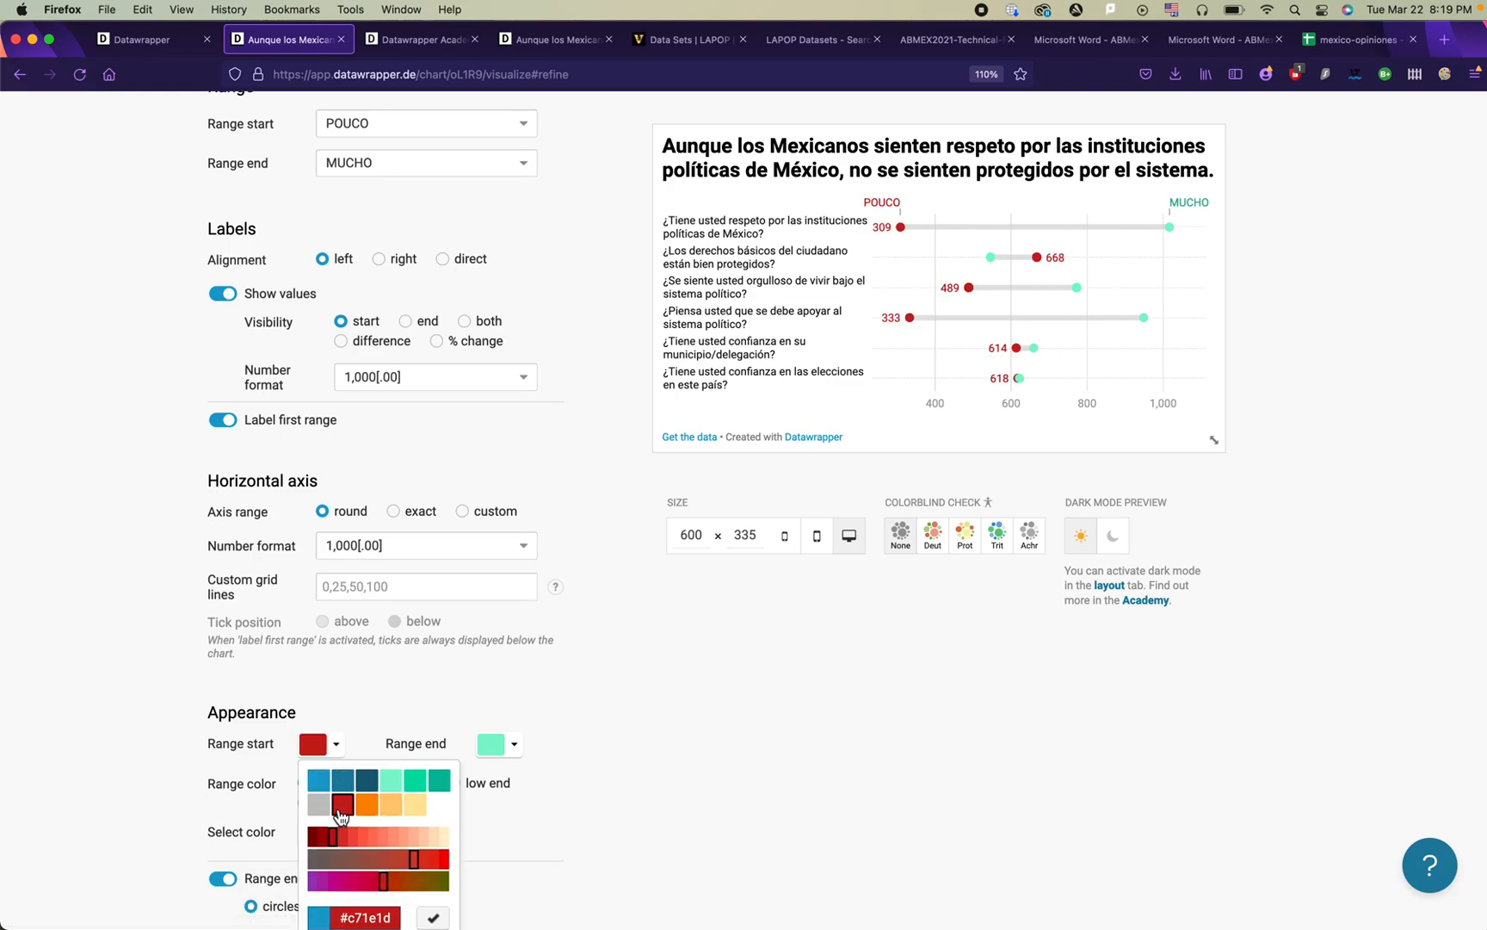
pyautogui.click(750, 754)
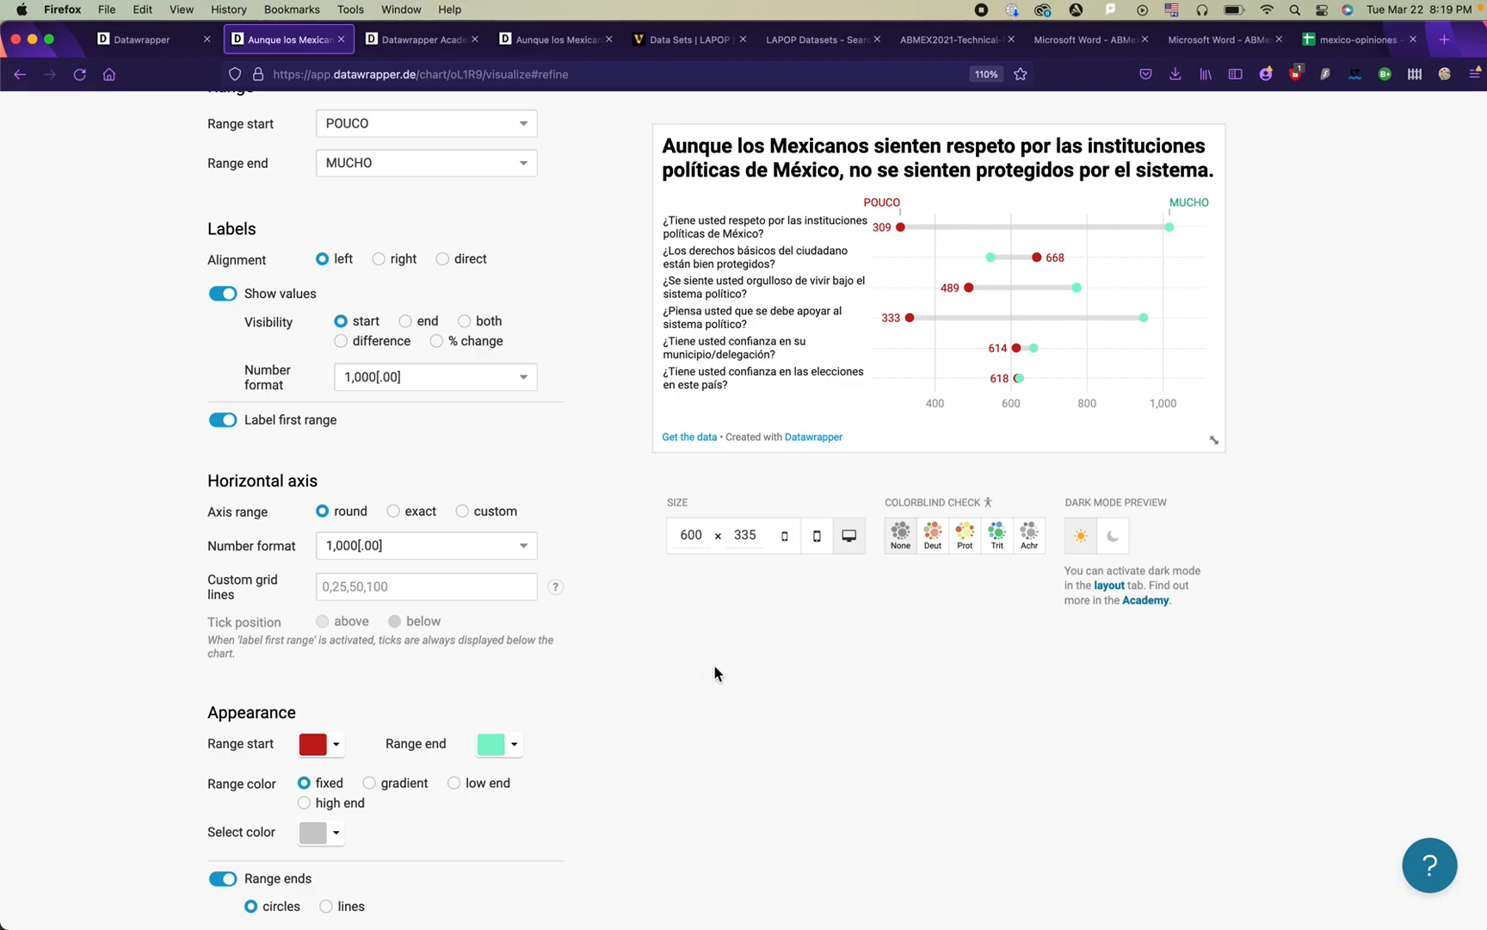
# Step: Extend the range start label in the chart preview to "POUCO (3 o menos)"
pyautogui.scroll(2, 713, 667)
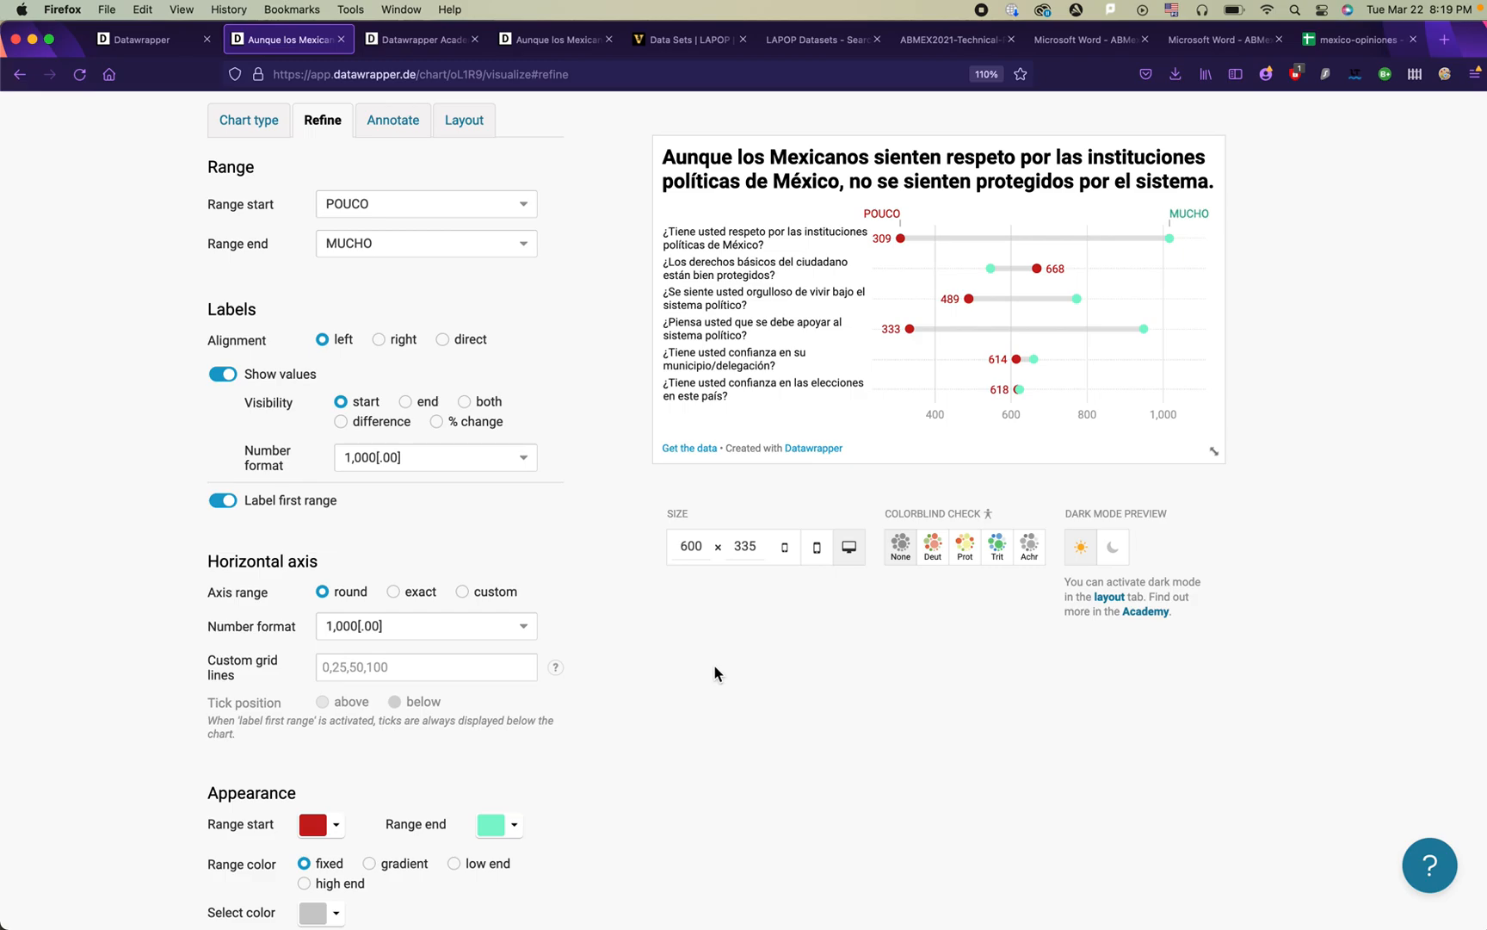
pyautogui.scroll(2, 714, 672)
pyautogui.click(891, 303)
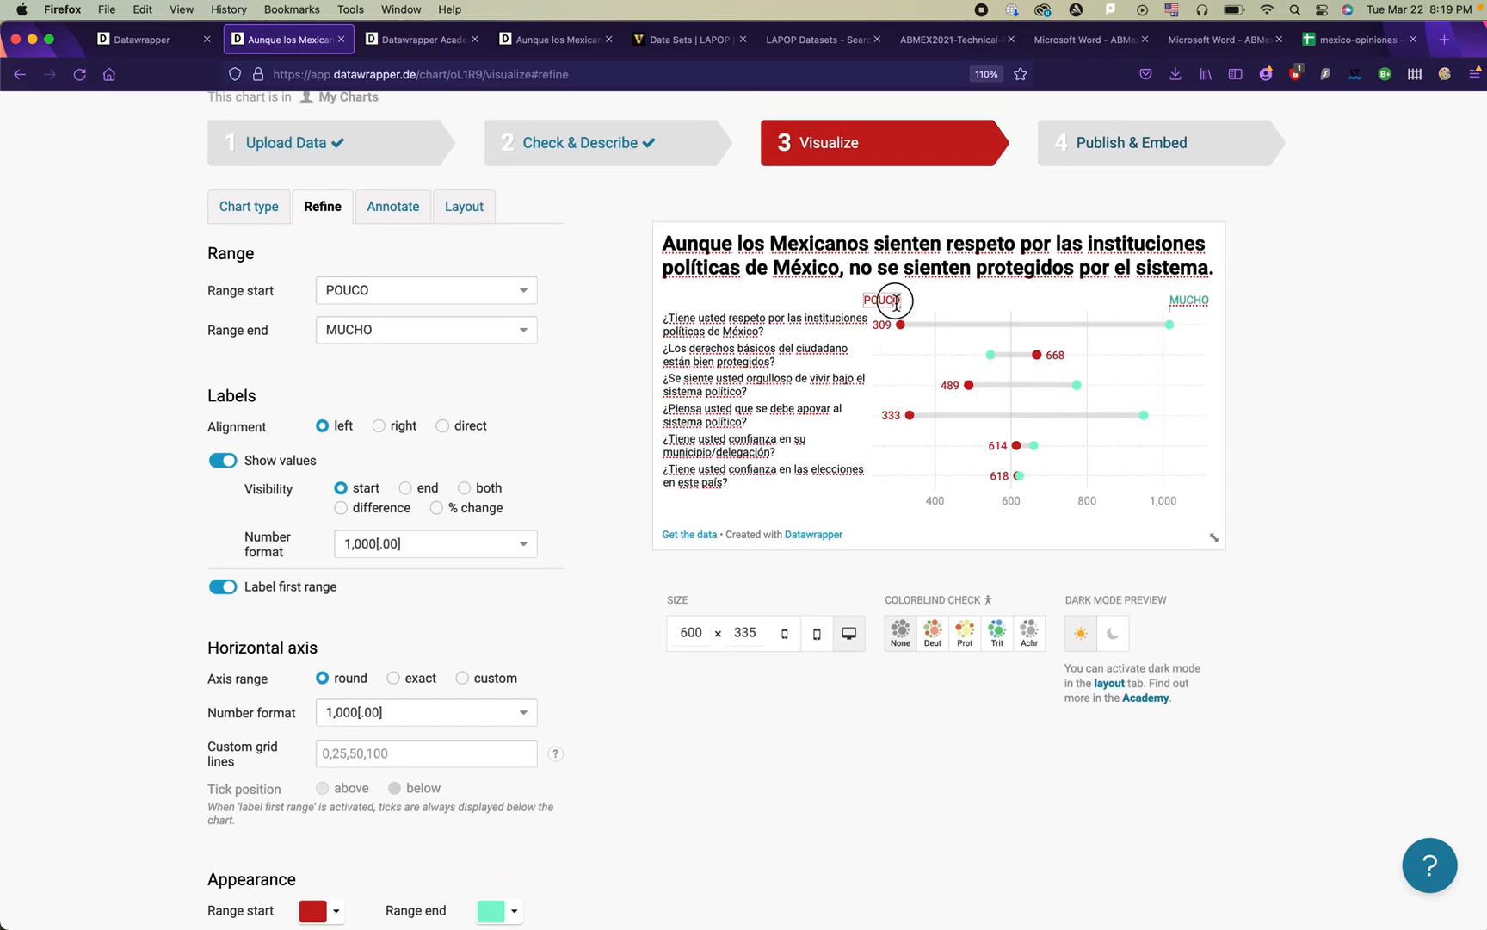
pyautogui.scroll(3, 895, 303)
pyautogui.scroll(2, 896, 302)
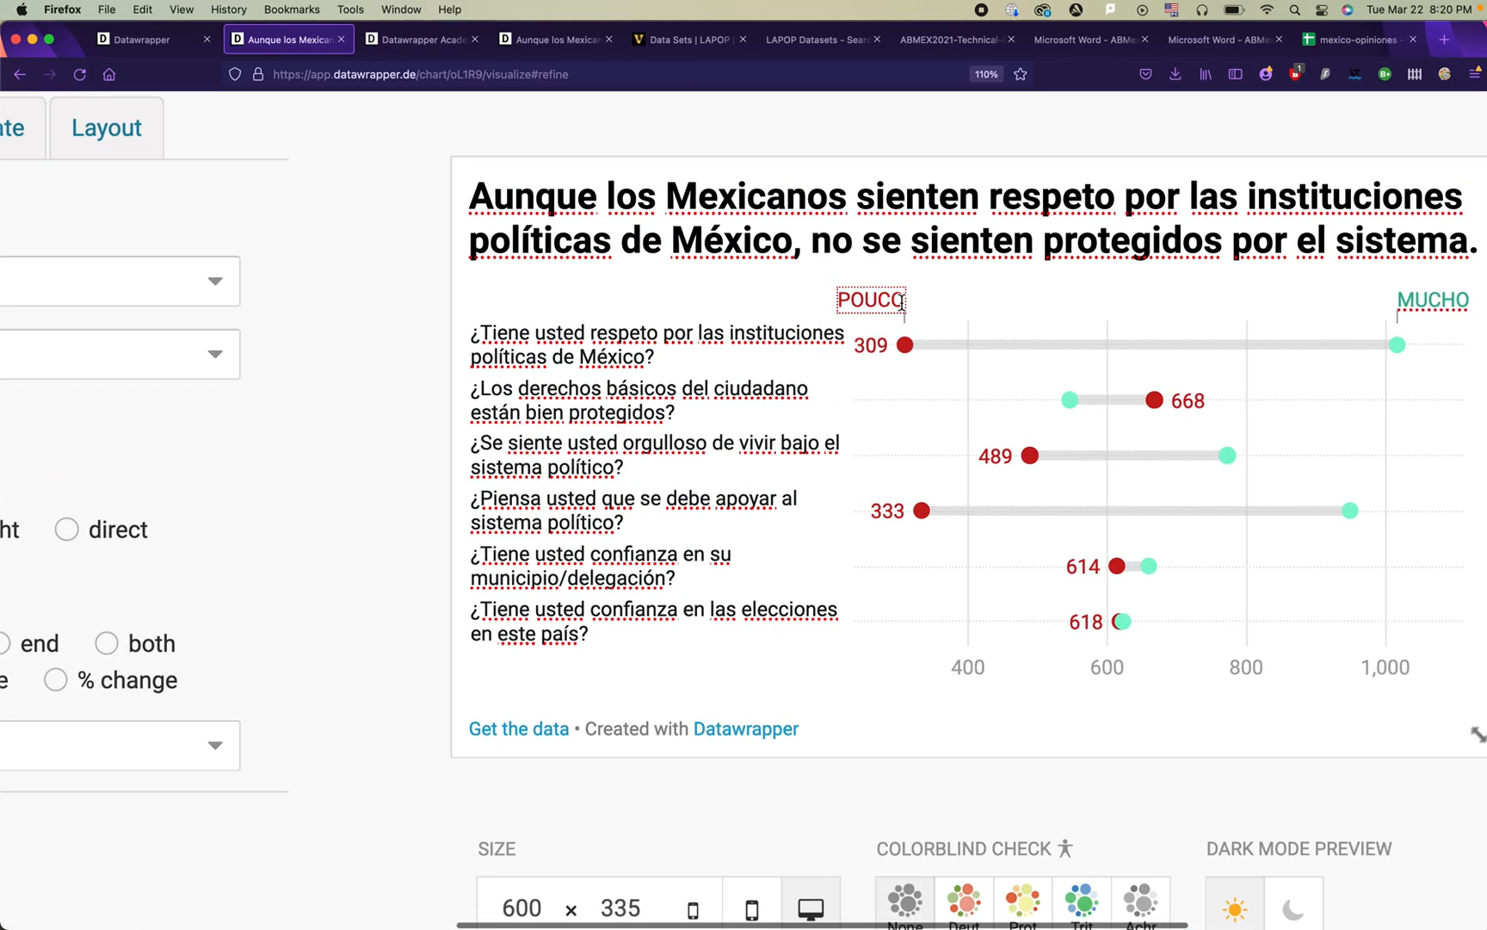
pyautogui.click(902, 304)
pyautogui.click(1352, 203)
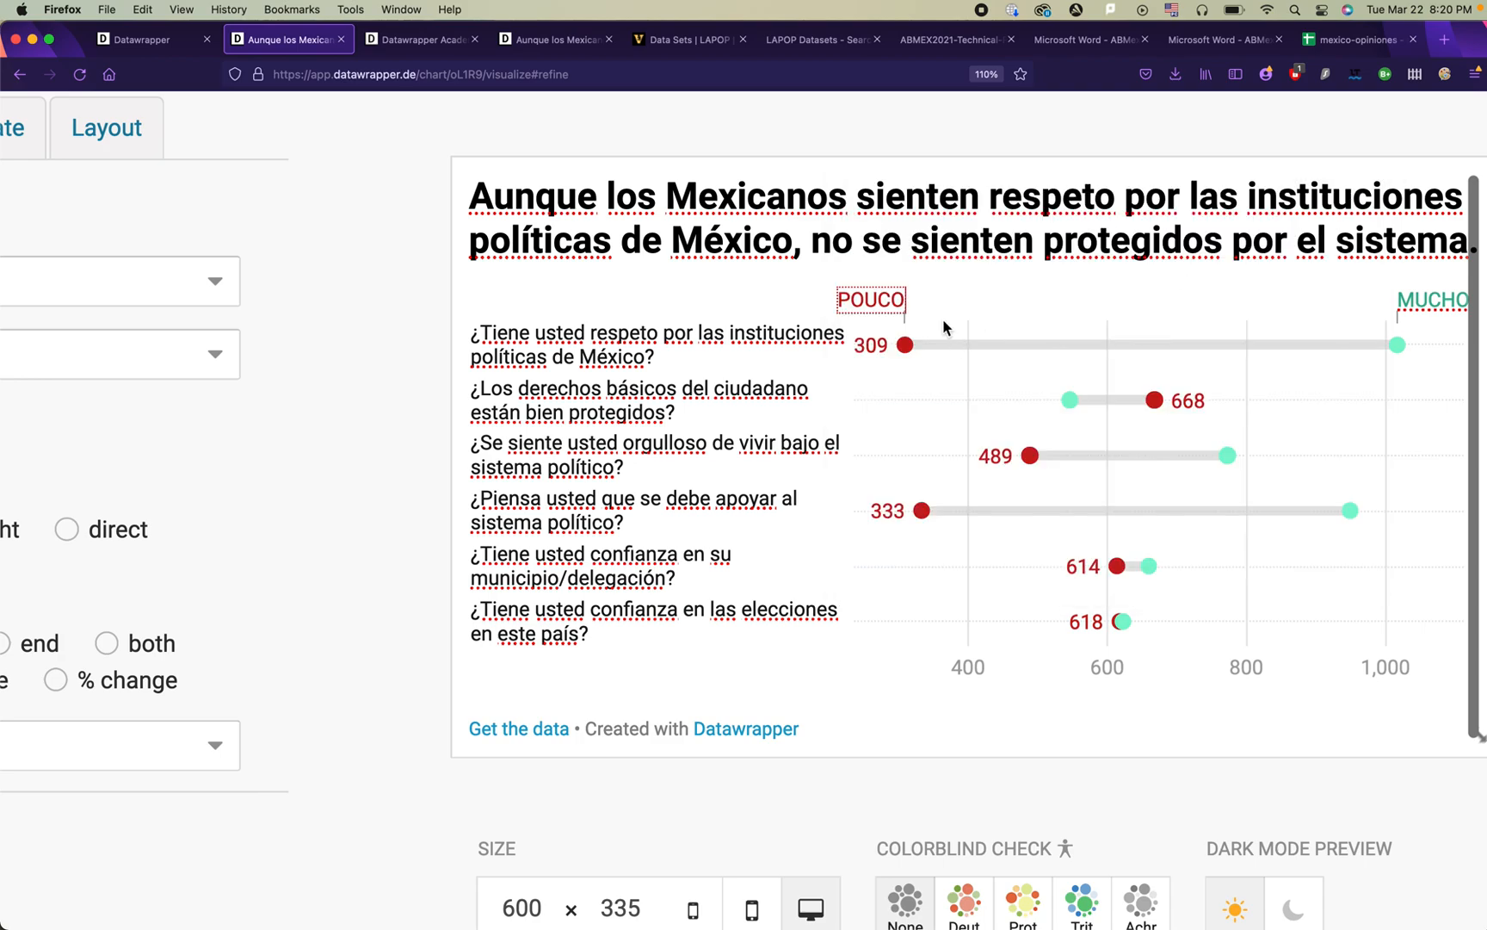
pyautogui.write('(3')
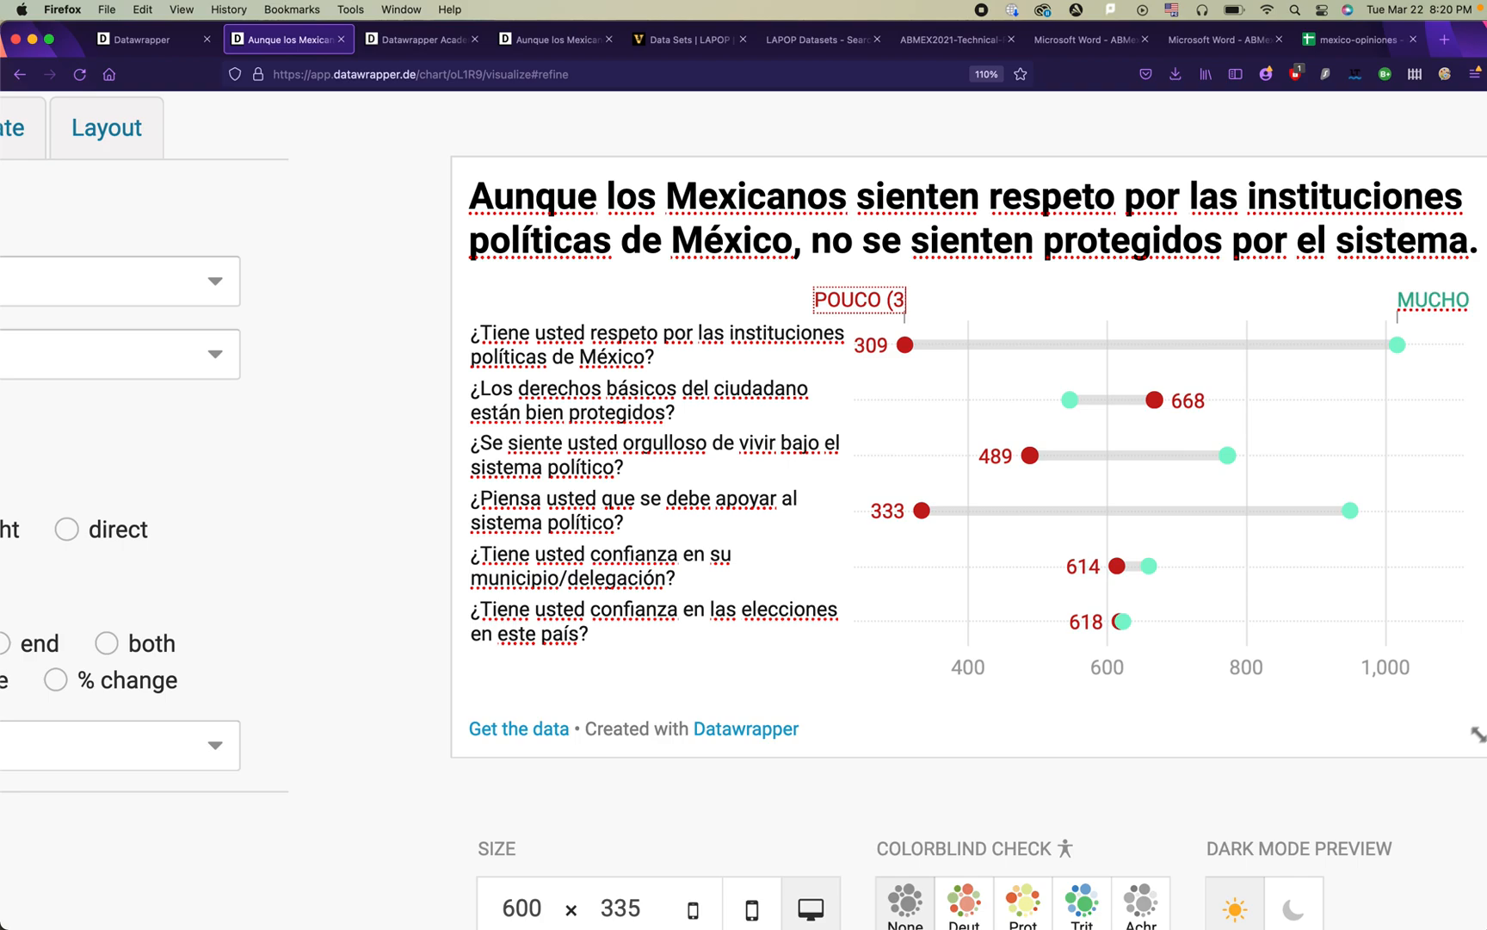
pyautogui.write(' o menso')
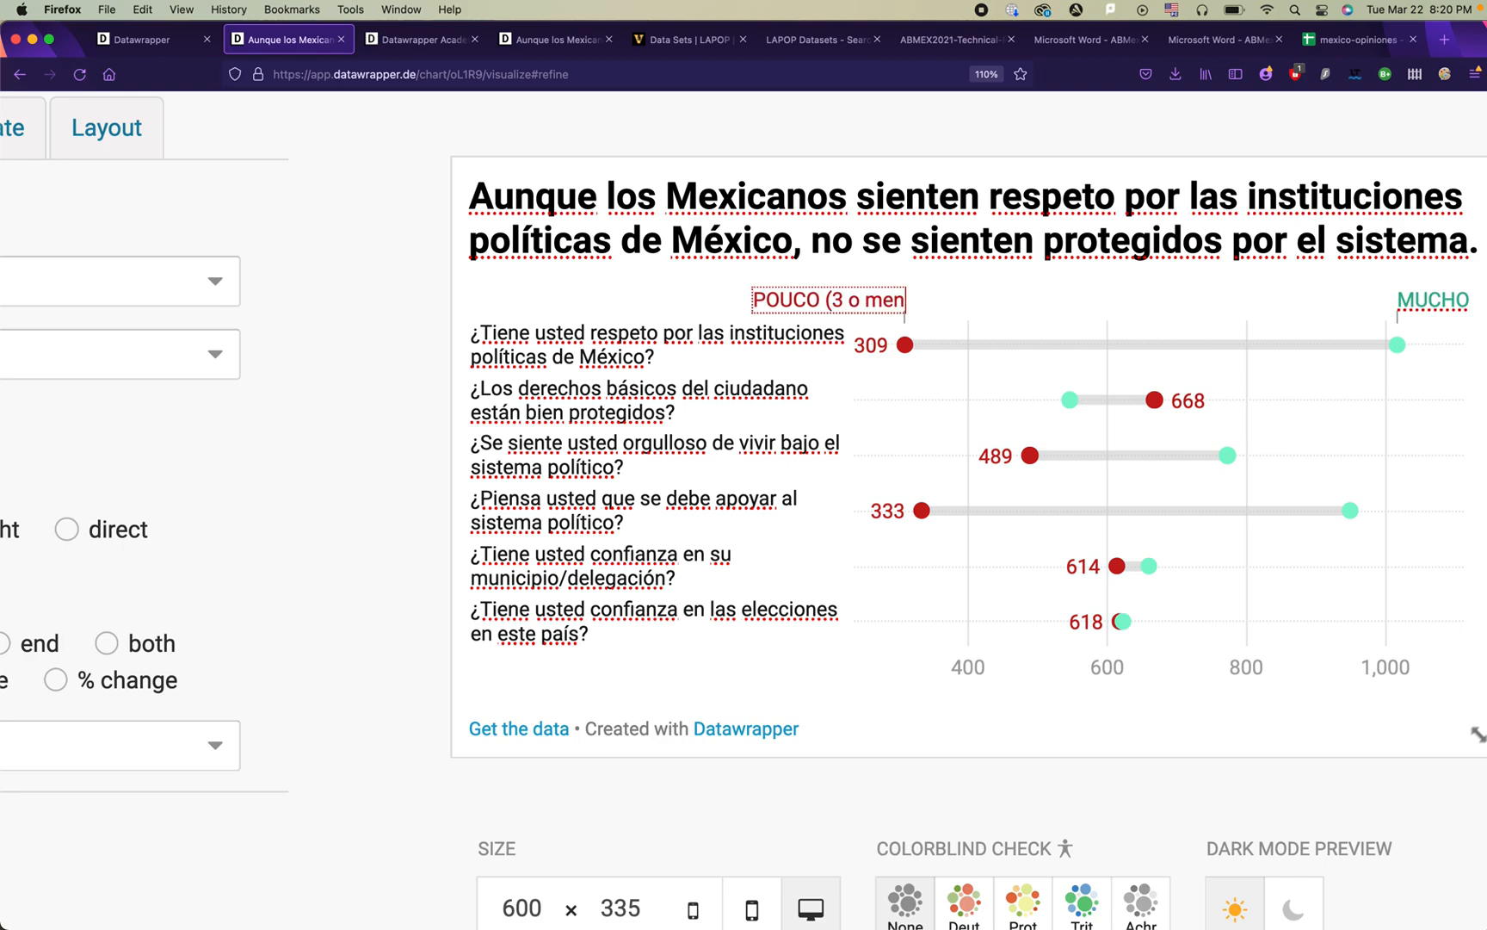
pyautogui.press('BackSpace')
pyautogui.press('BackSpace')
pyautogui.write('os)')
pyautogui.scroll(-5, 1009, 321)
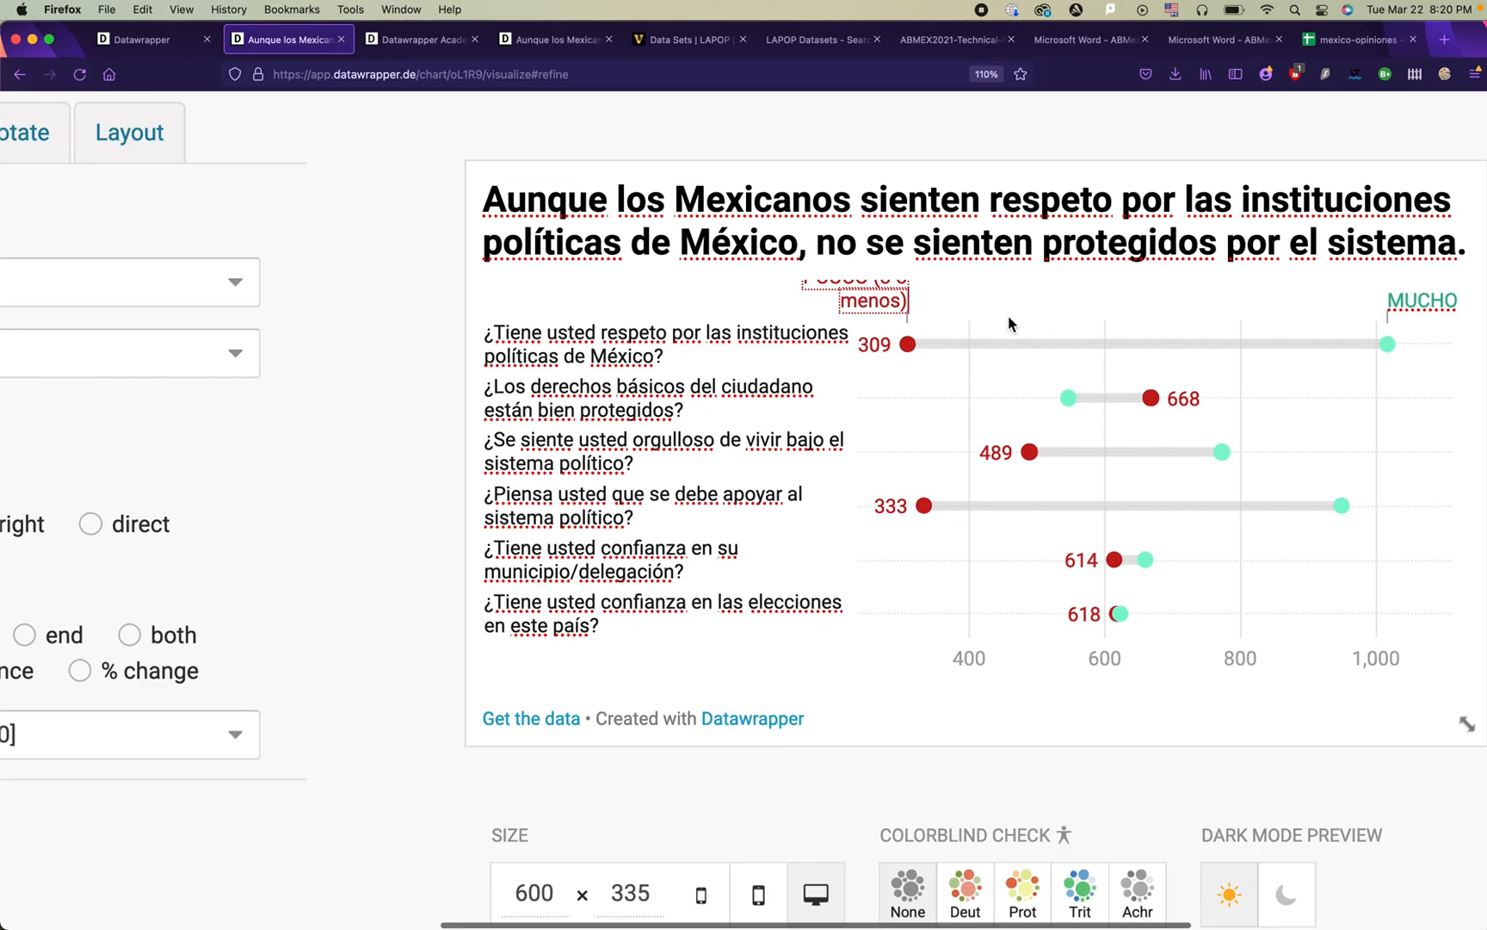
pyautogui.click(1009, 321)
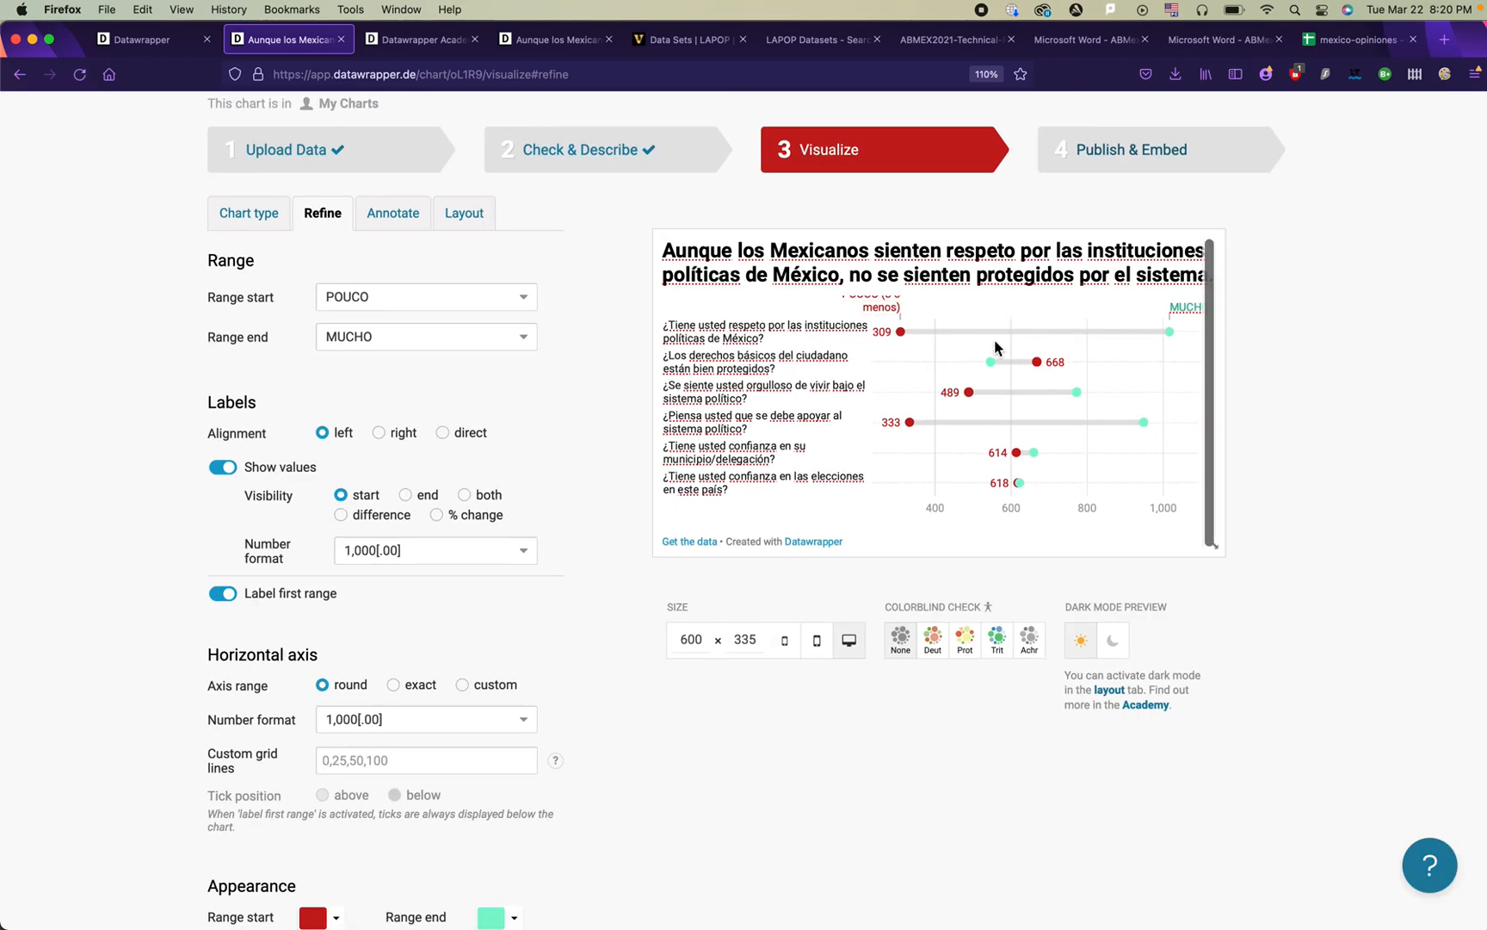
# Step: Extend the range end label in the chart preview to "MUCHO (5 o más)" and check both column headers in the data table
pyautogui.click(860, 314)
pyautogui.click(1185, 312)
pyautogui.write('(5 o ma')
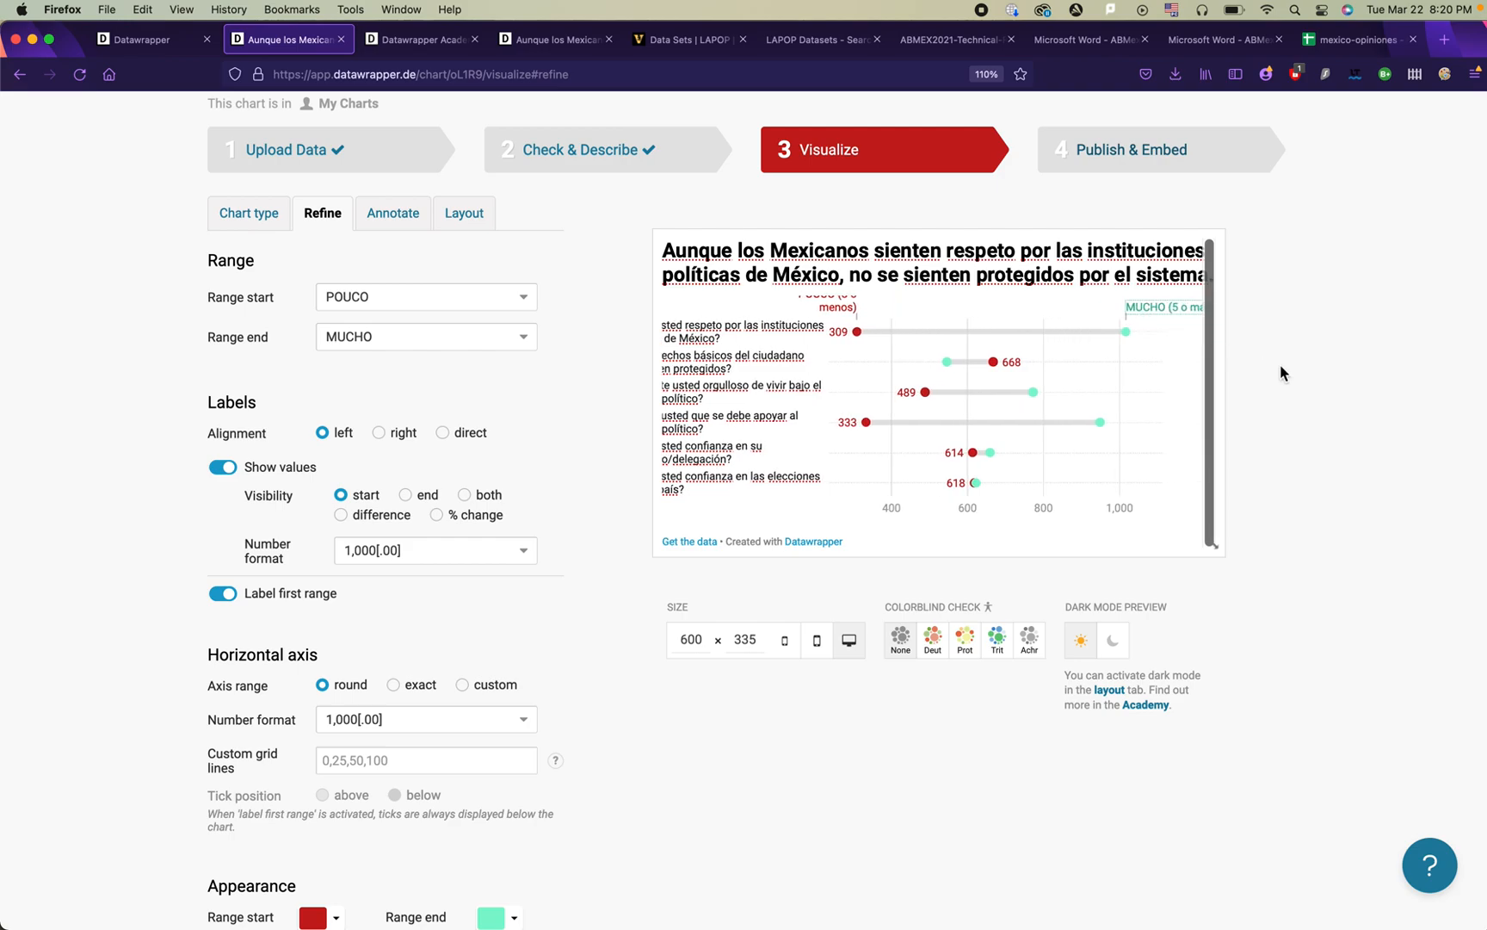
pyautogui.click(1281, 366)
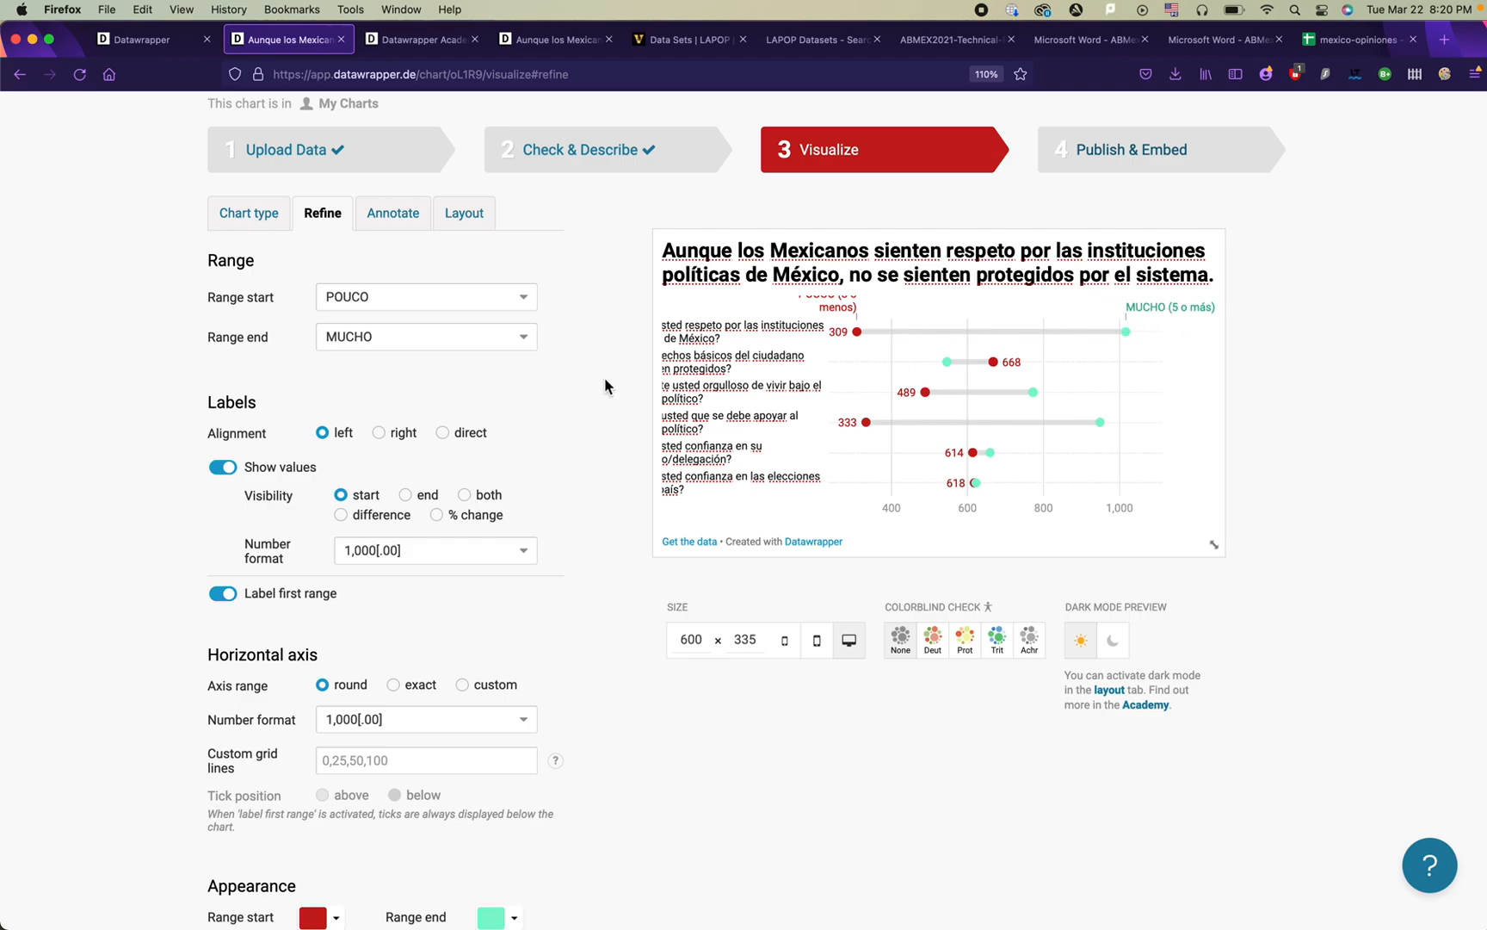
pyautogui.click(591, 146)
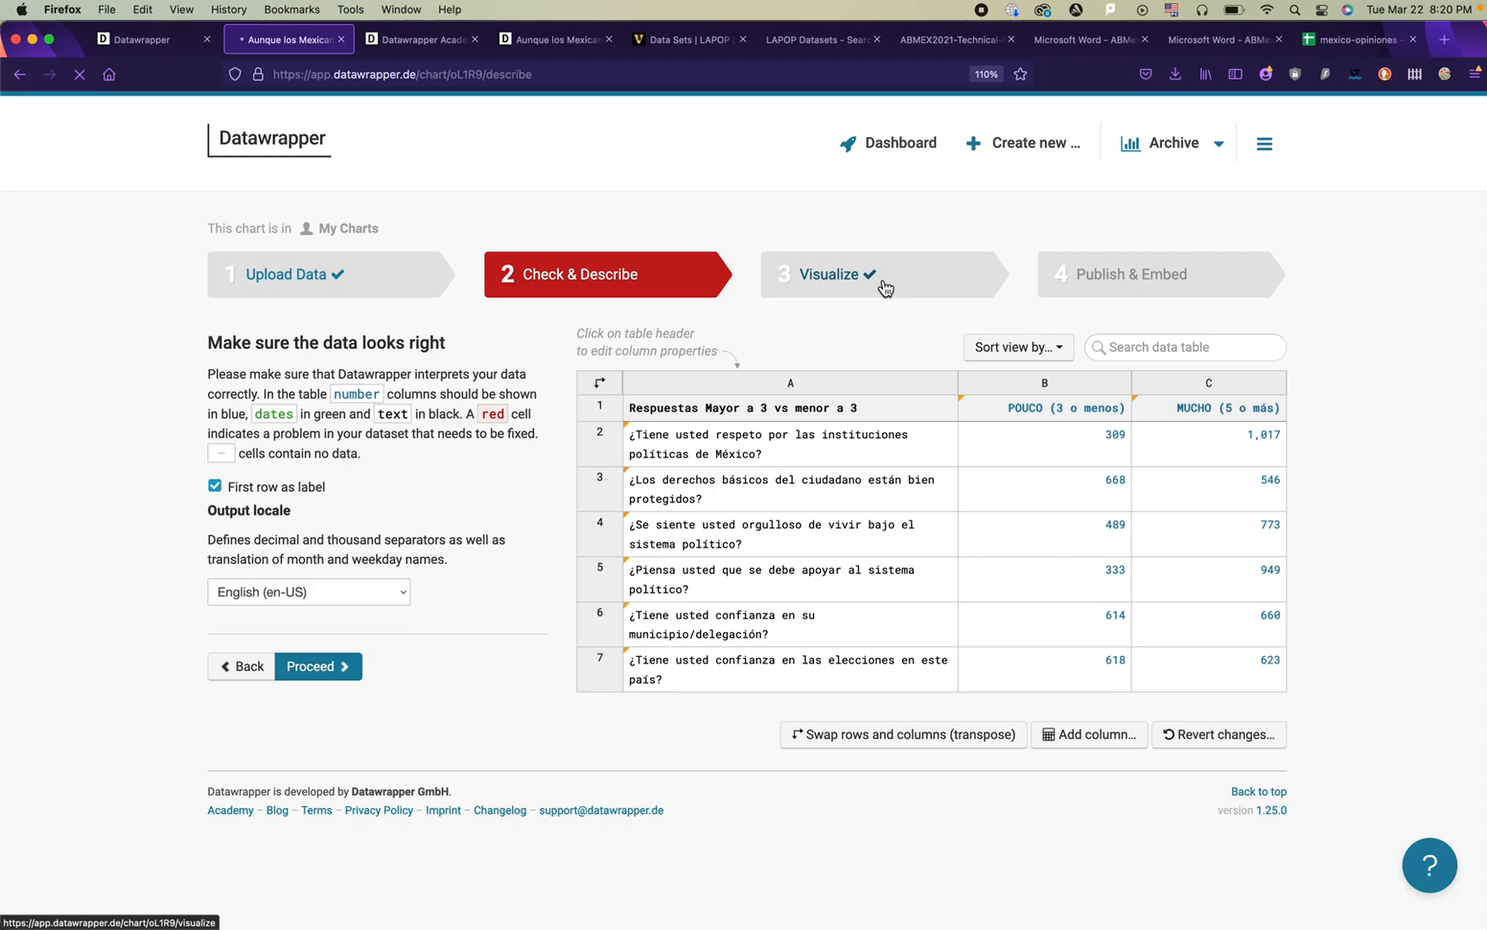
pyautogui.click(884, 287)
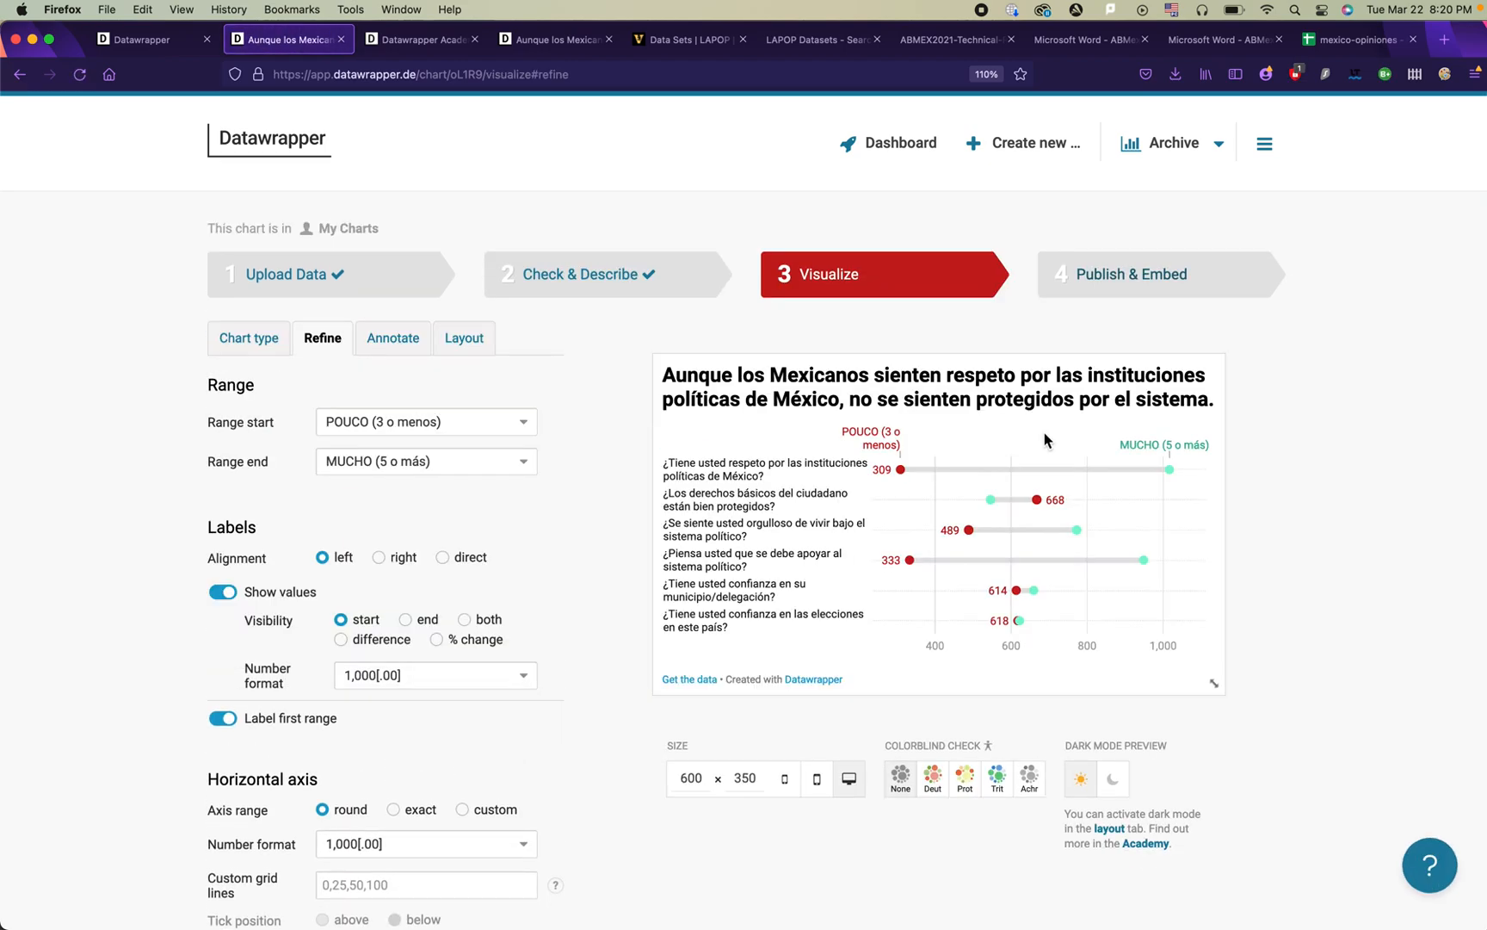
# Step: Compare the range start label with the finished reference chart and correct it to "POCO (3 o menos)"
pyautogui.click(895, 442)
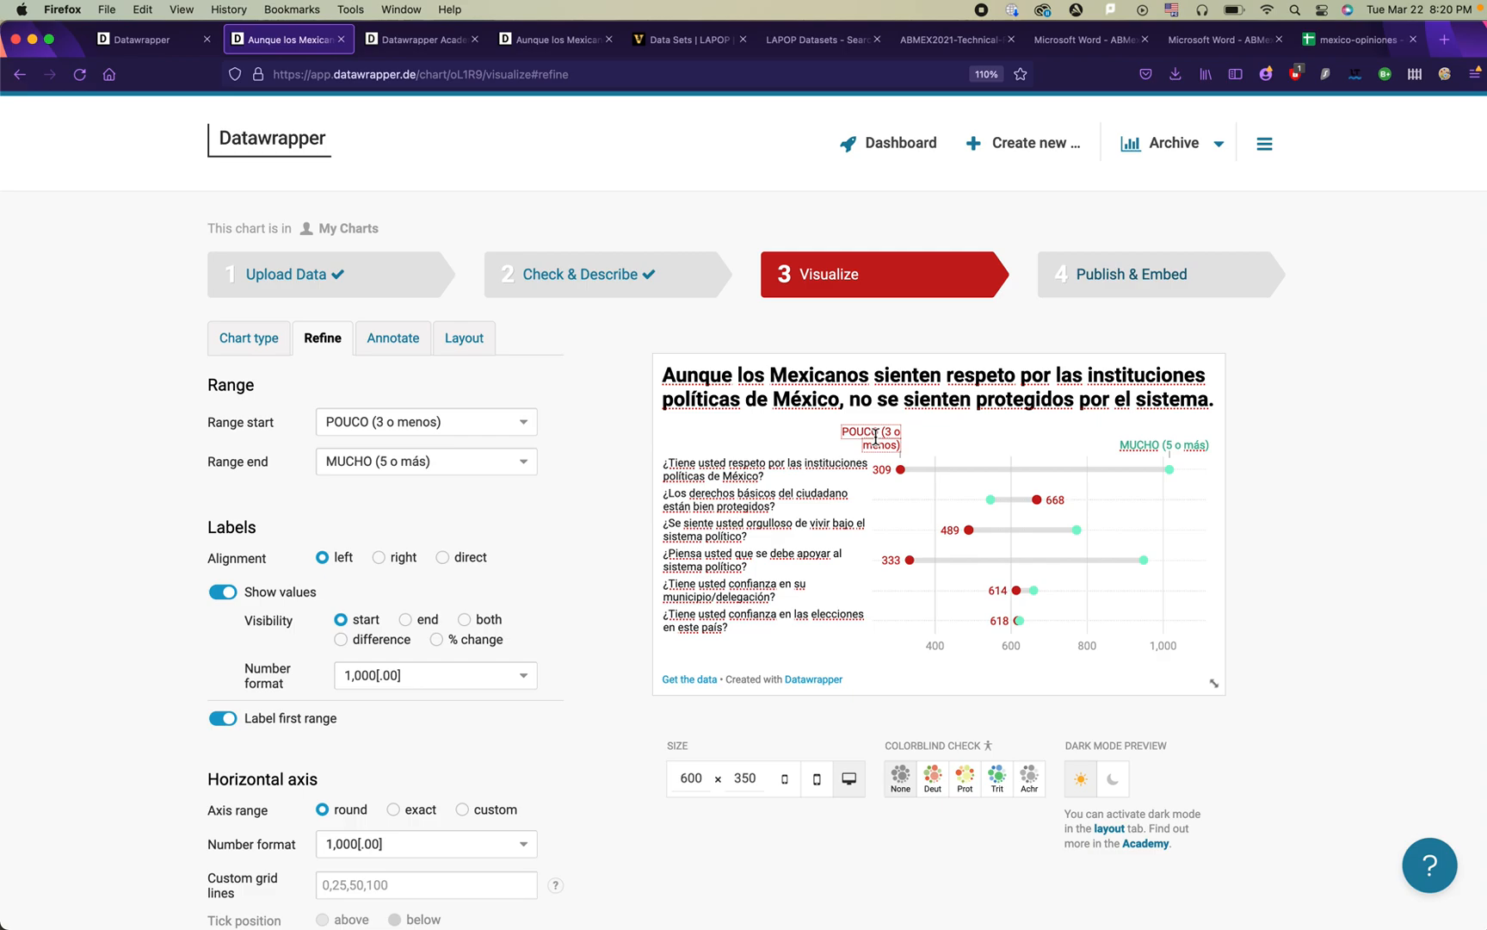
pyautogui.click(526, 41)
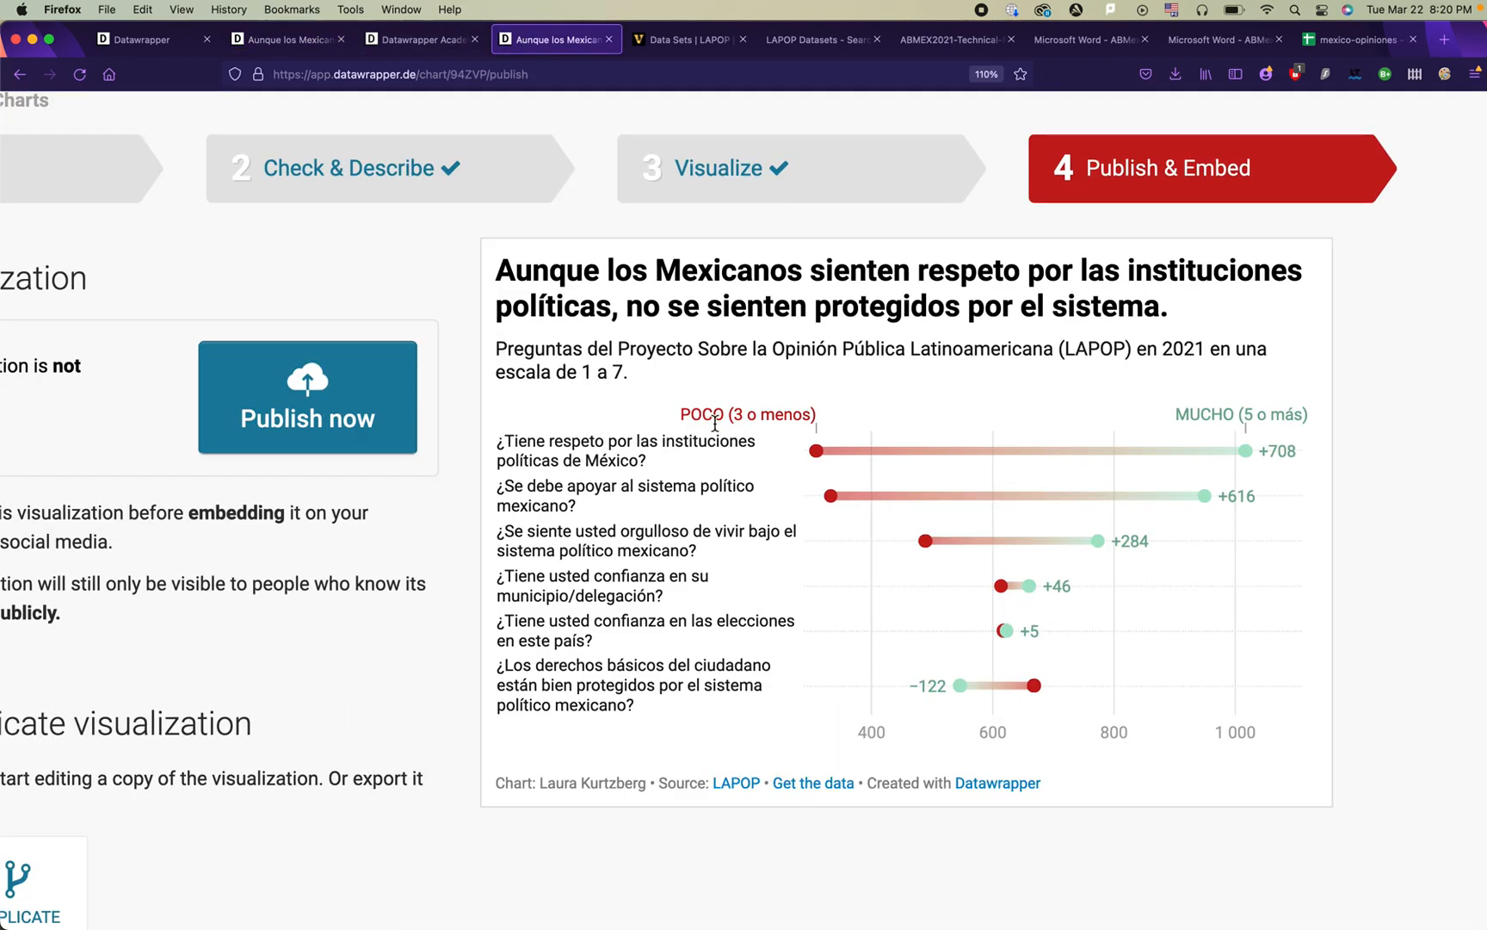
pyautogui.click(293, 40)
pyautogui.click(871, 435)
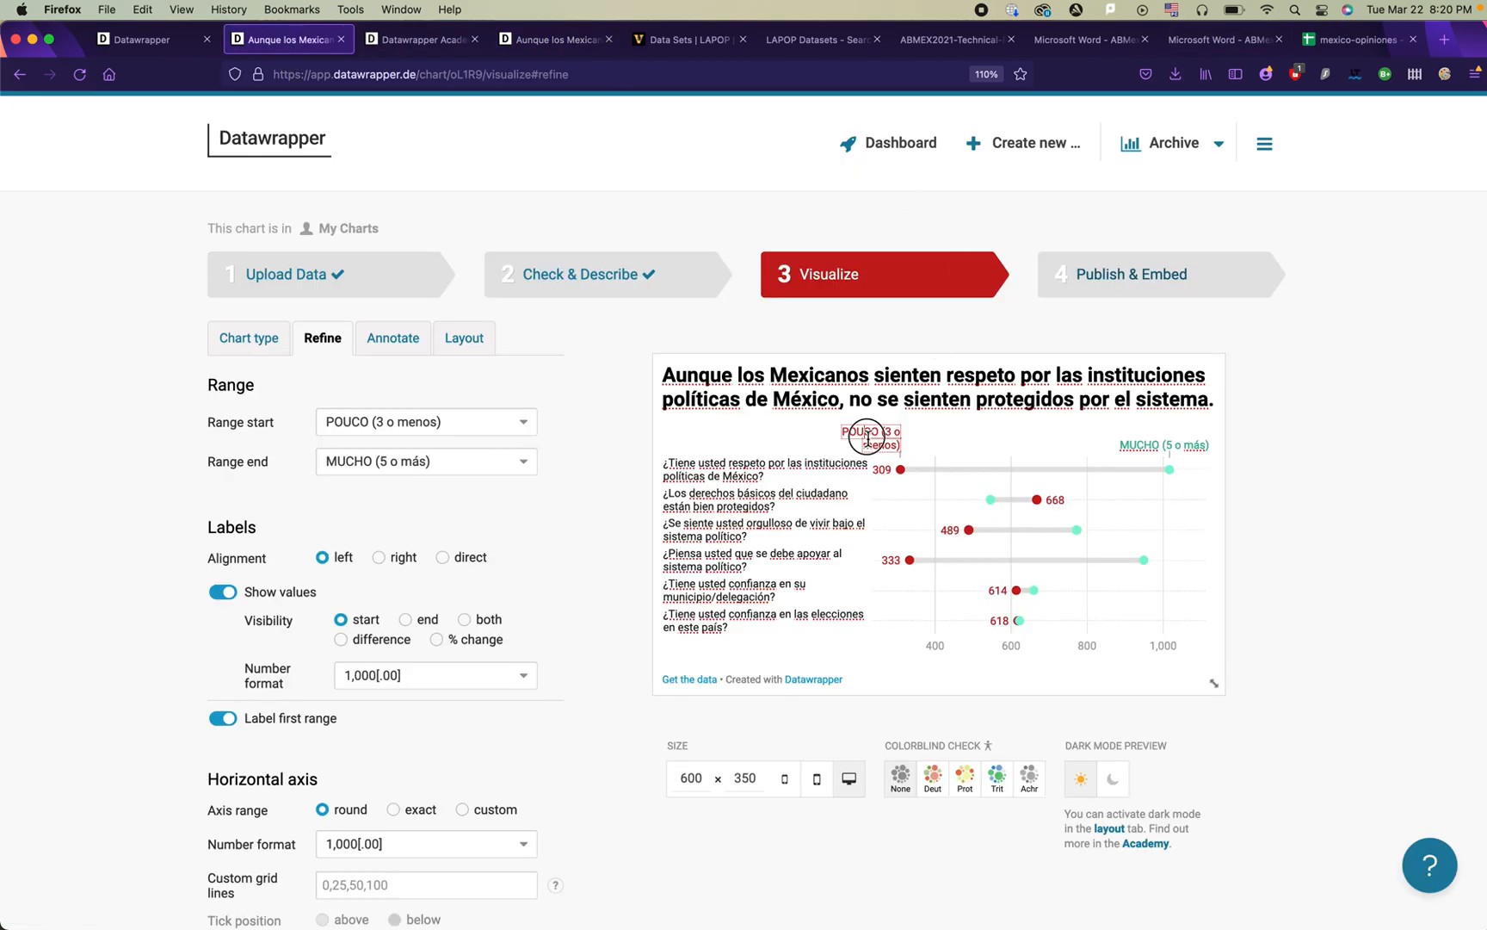
pyautogui.click(879, 521)
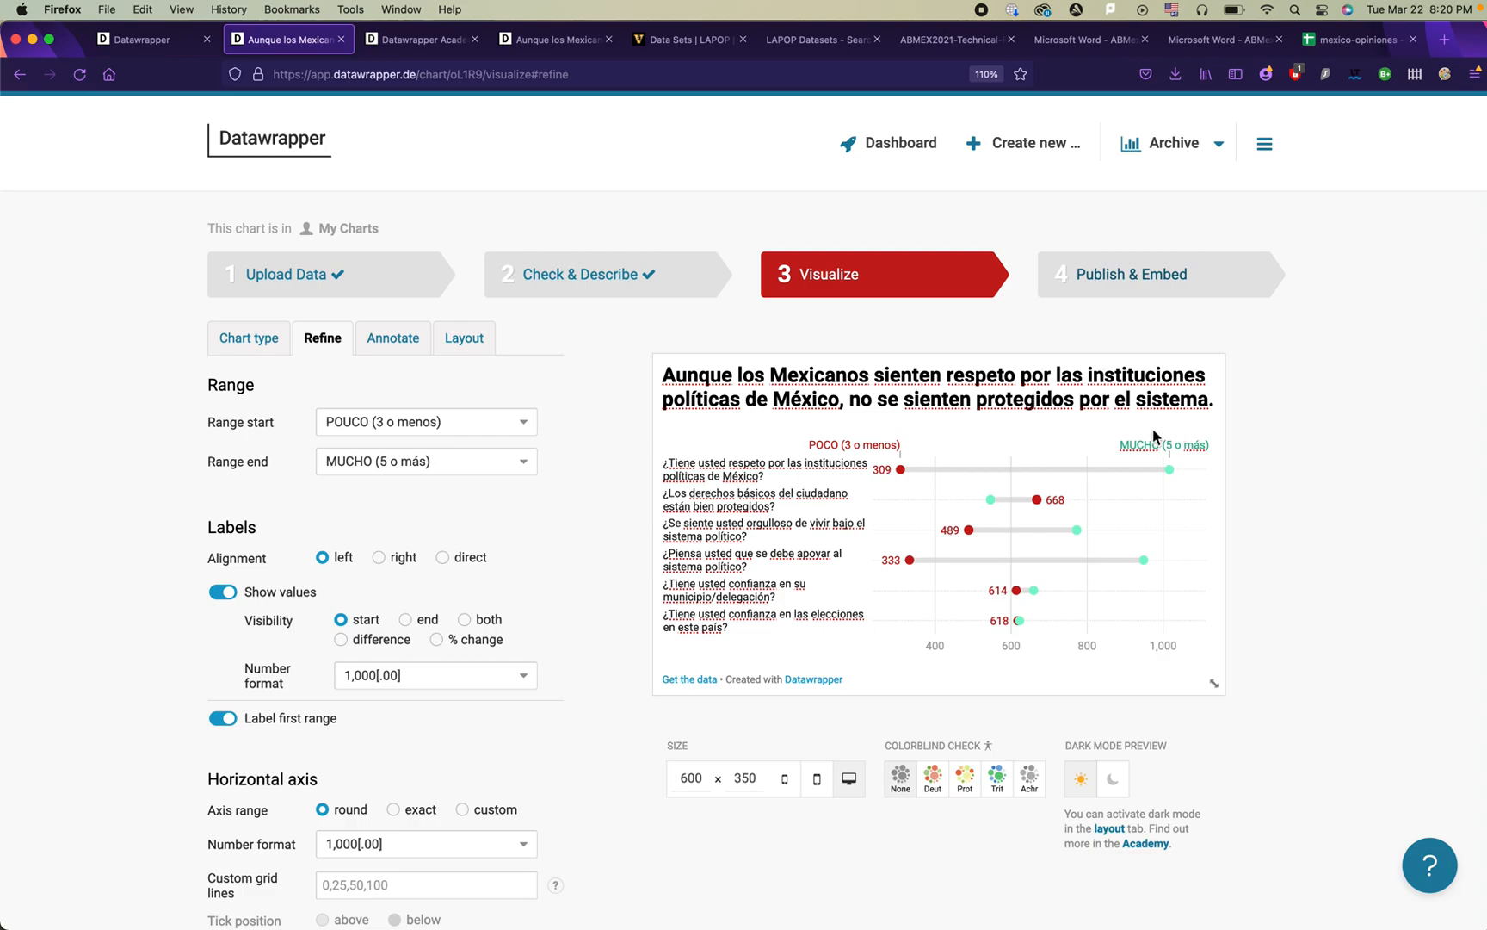
# Step: Try the gradient, low end and high end range colour options on the chart
pyautogui.scroll(-5, 431, 691)
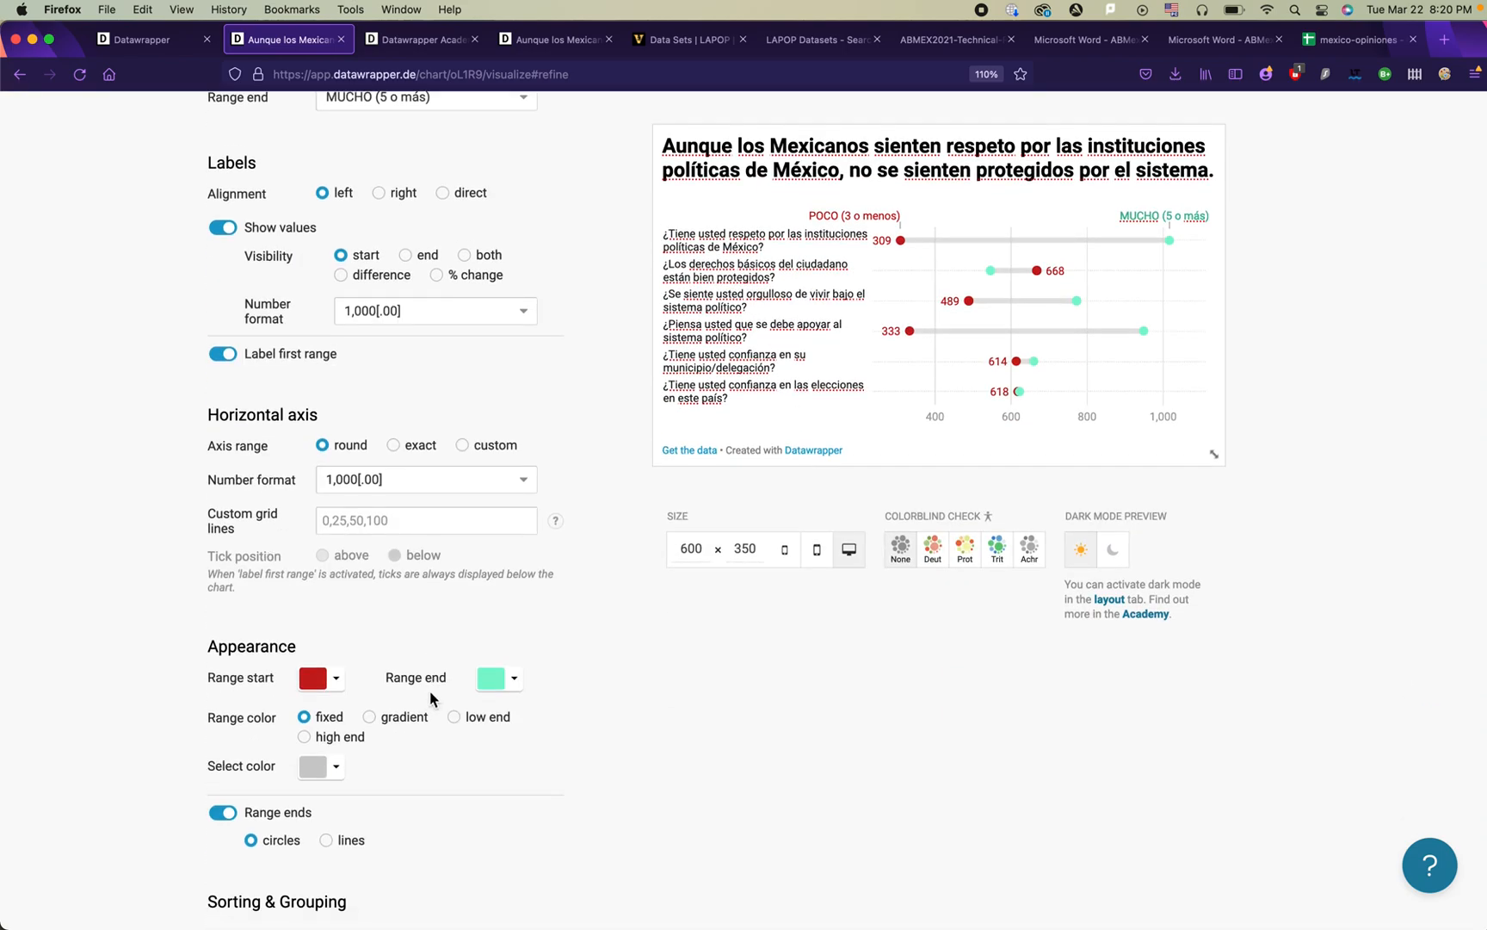
pyautogui.click(384, 721)
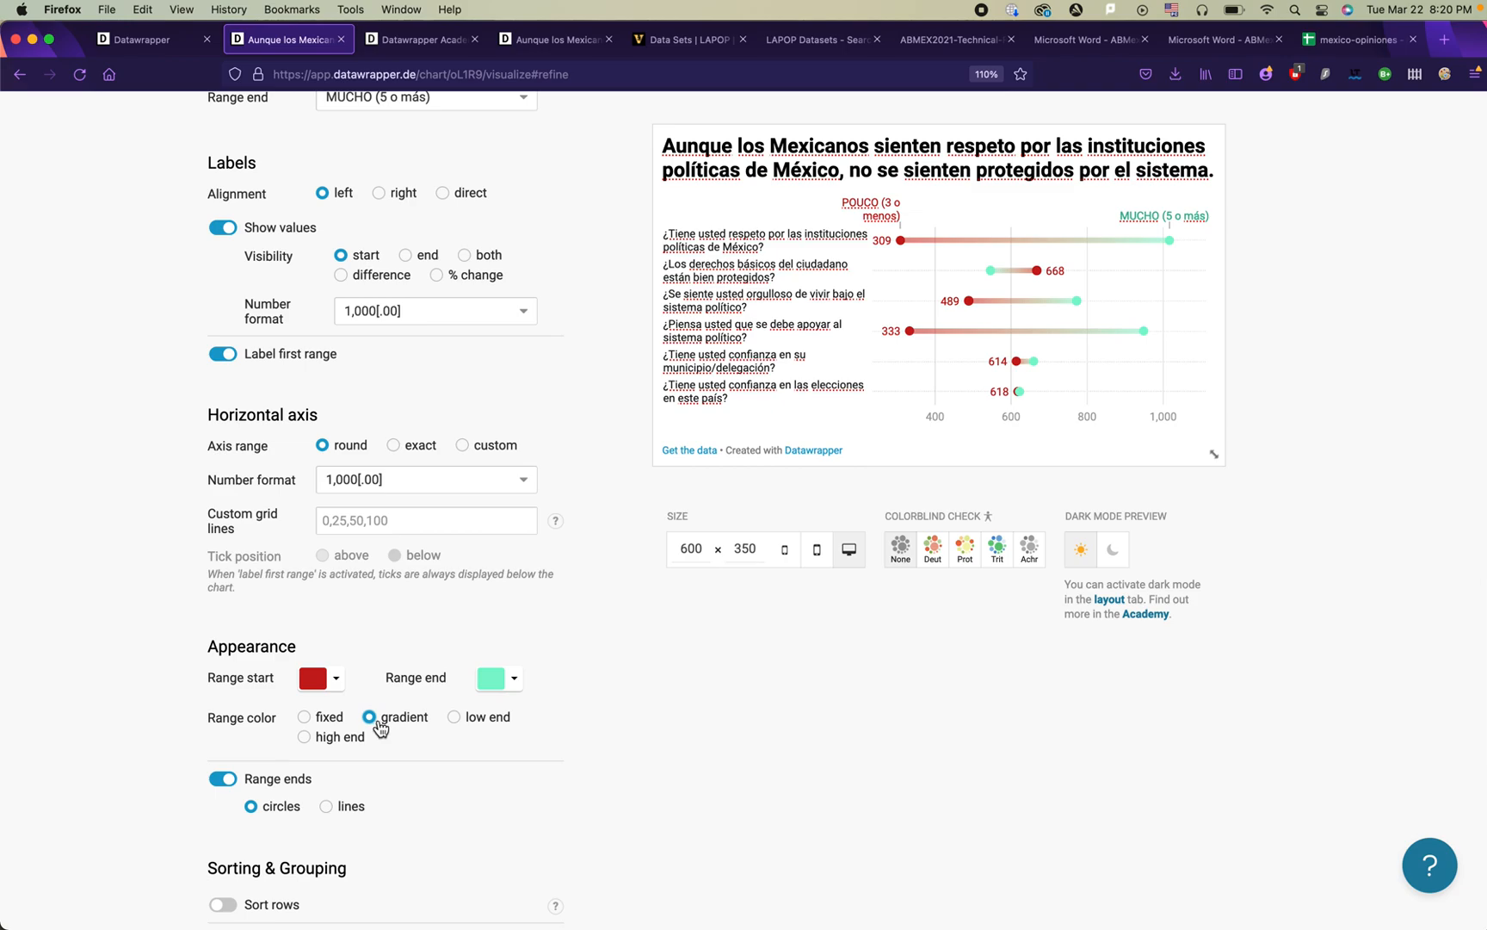
pyautogui.click(469, 725)
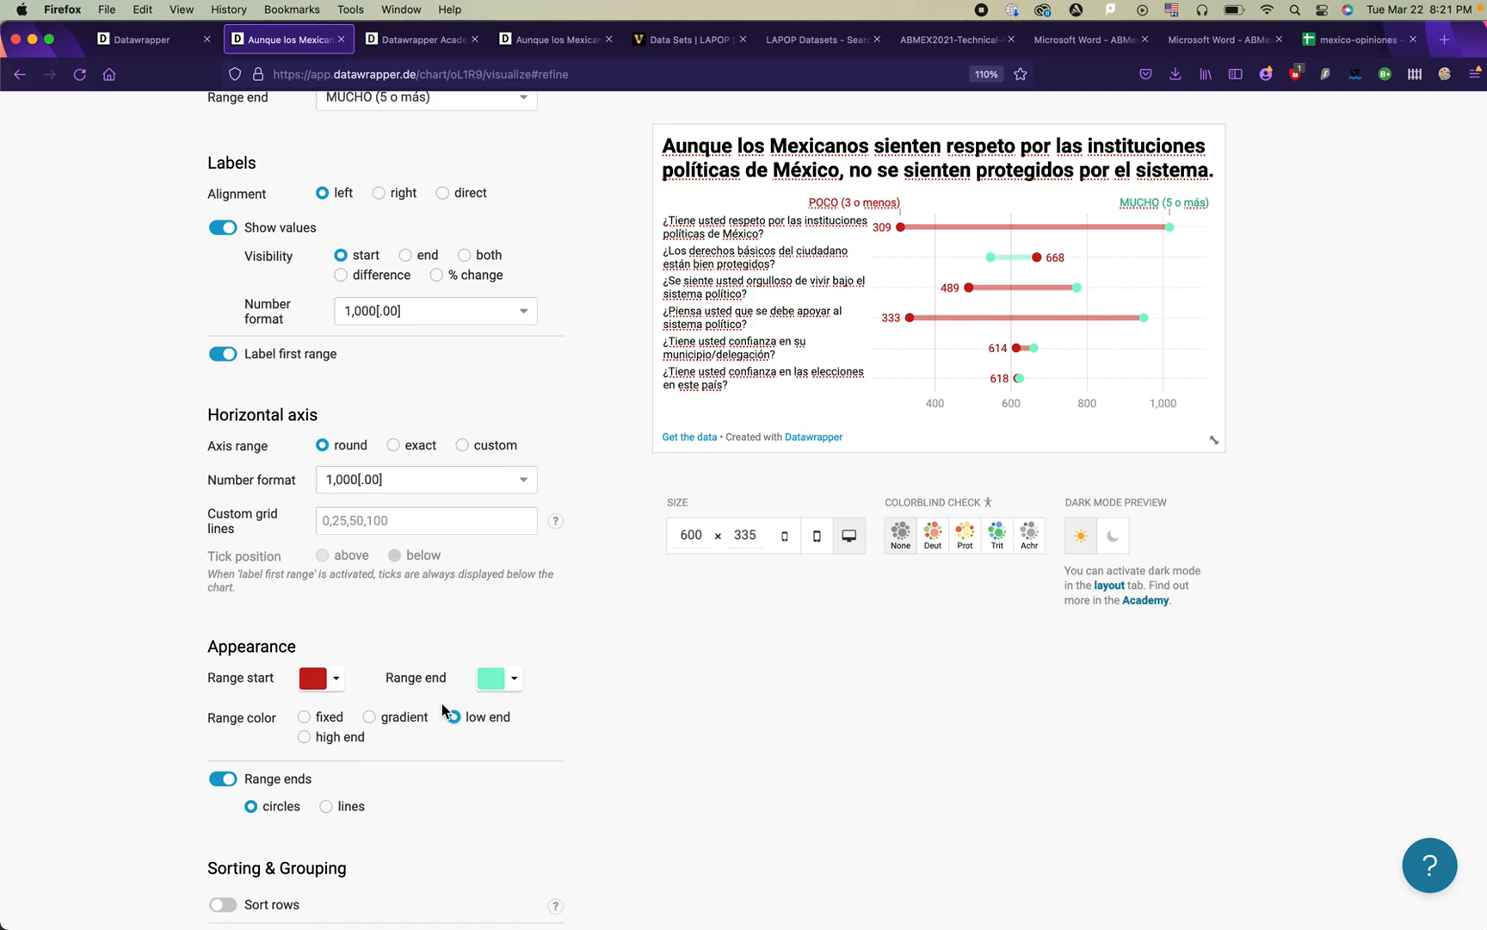
pyautogui.click(318, 738)
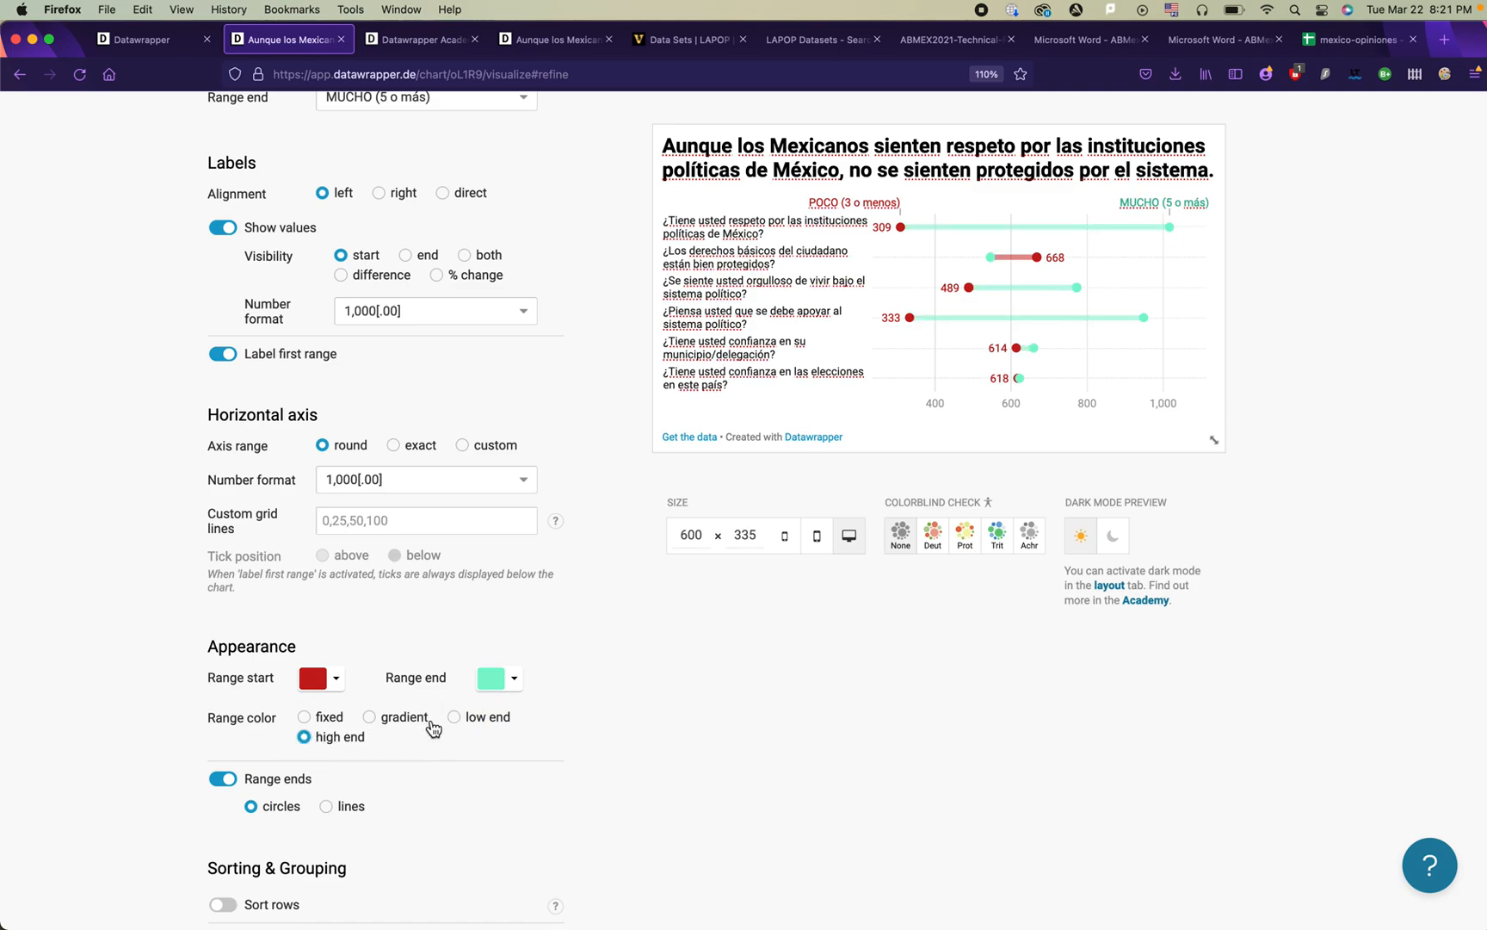
pyautogui.click(463, 722)
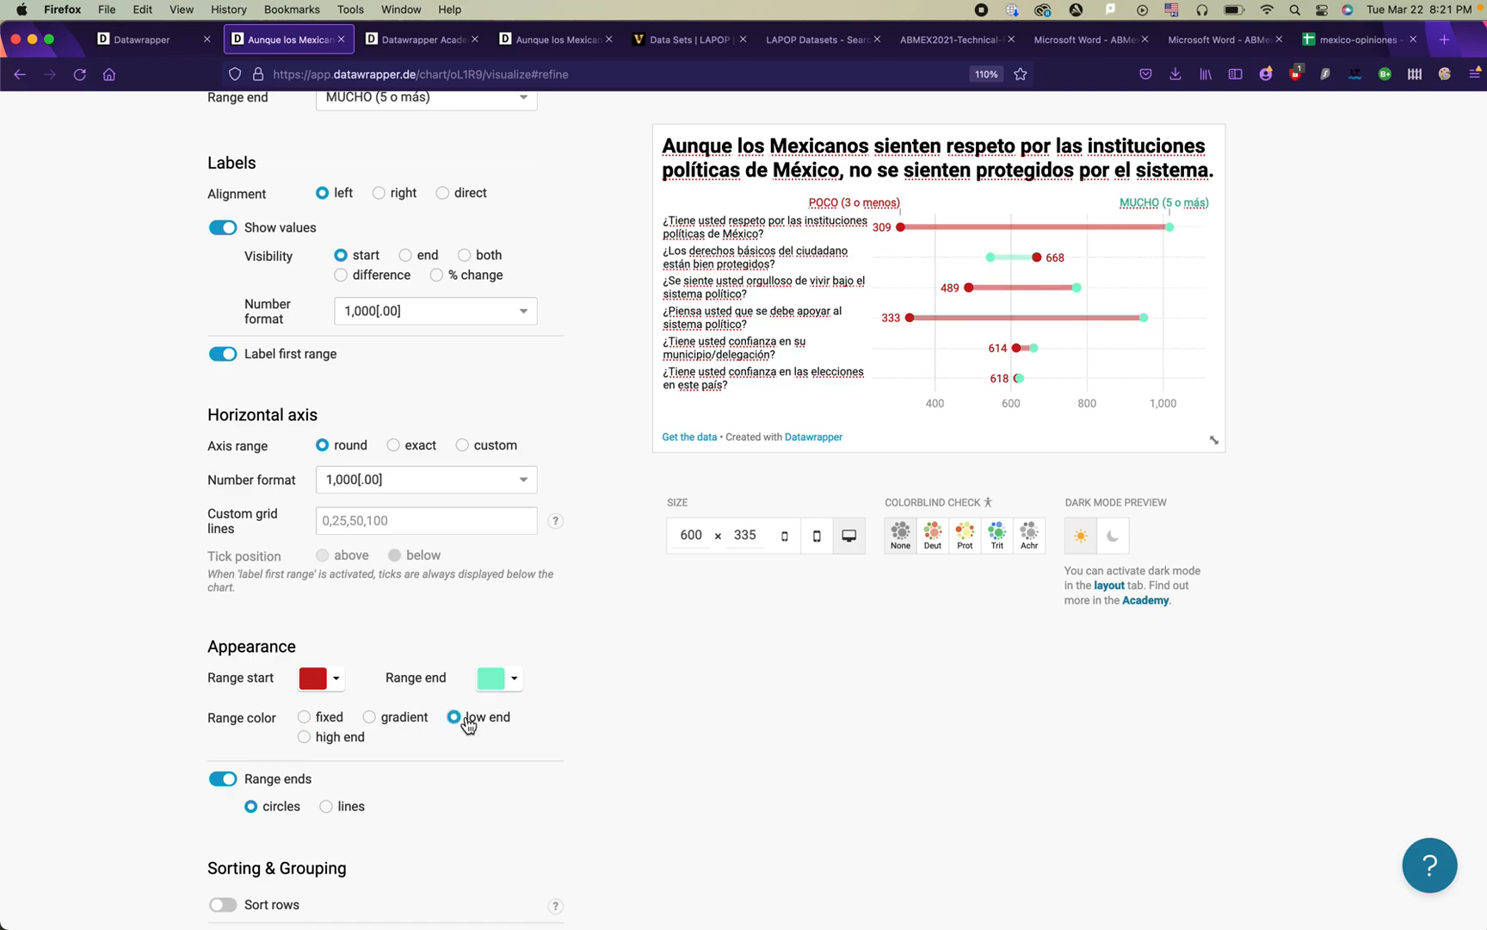
pyautogui.click(333, 748)
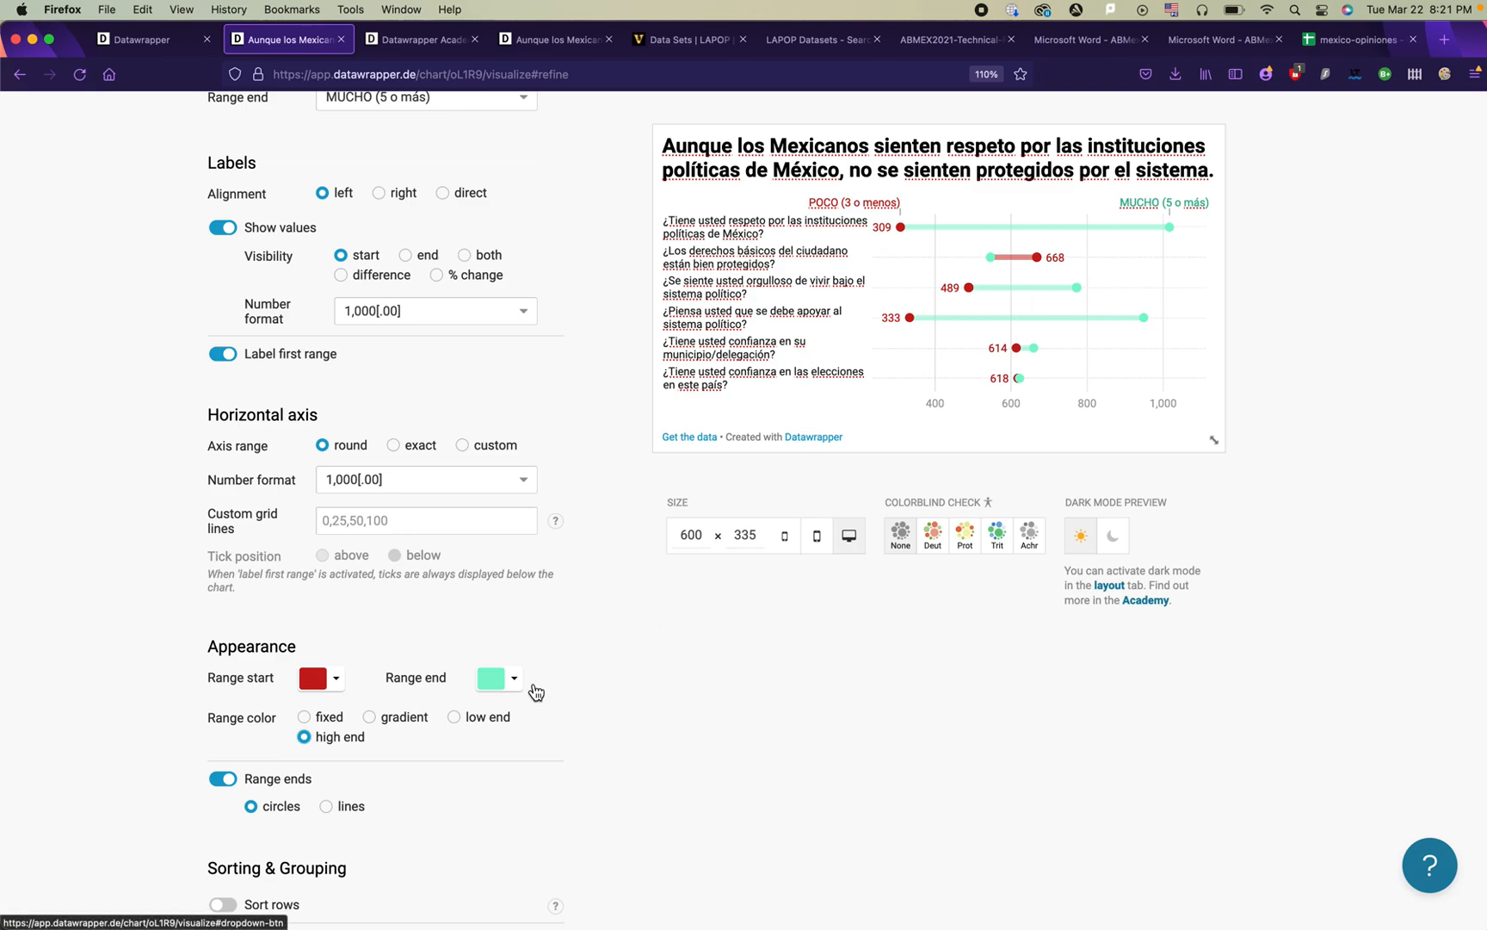
# Step: Set the range colour to gradient and open the chart's annotation settings
pyautogui.click(413, 717)
pyautogui.scroll(2, 534, 701)
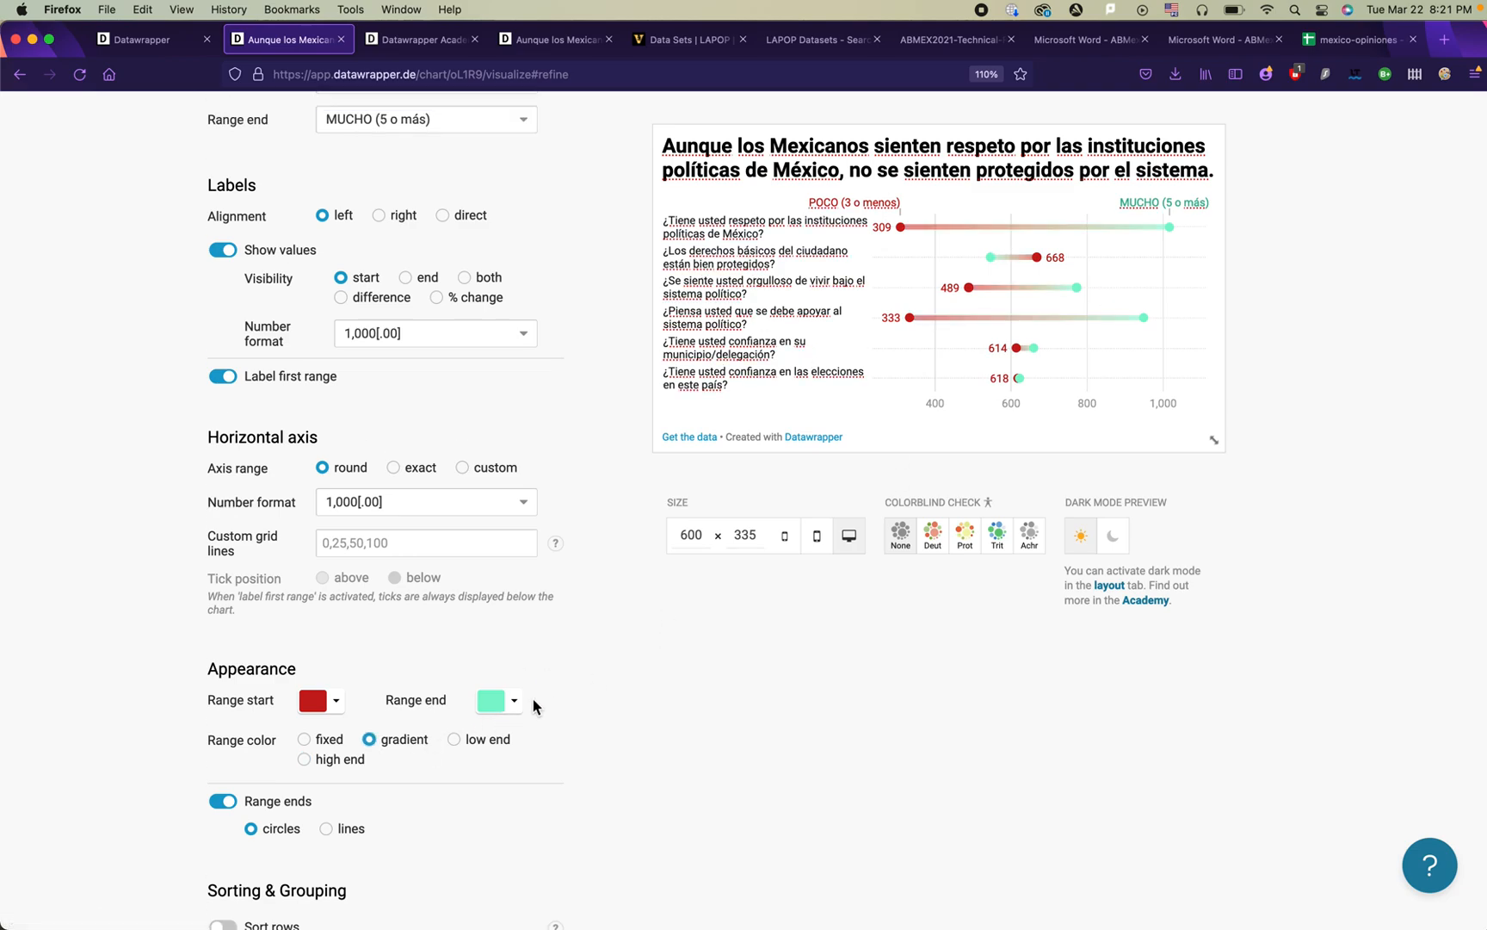
pyautogui.scroll(-2, 534, 701)
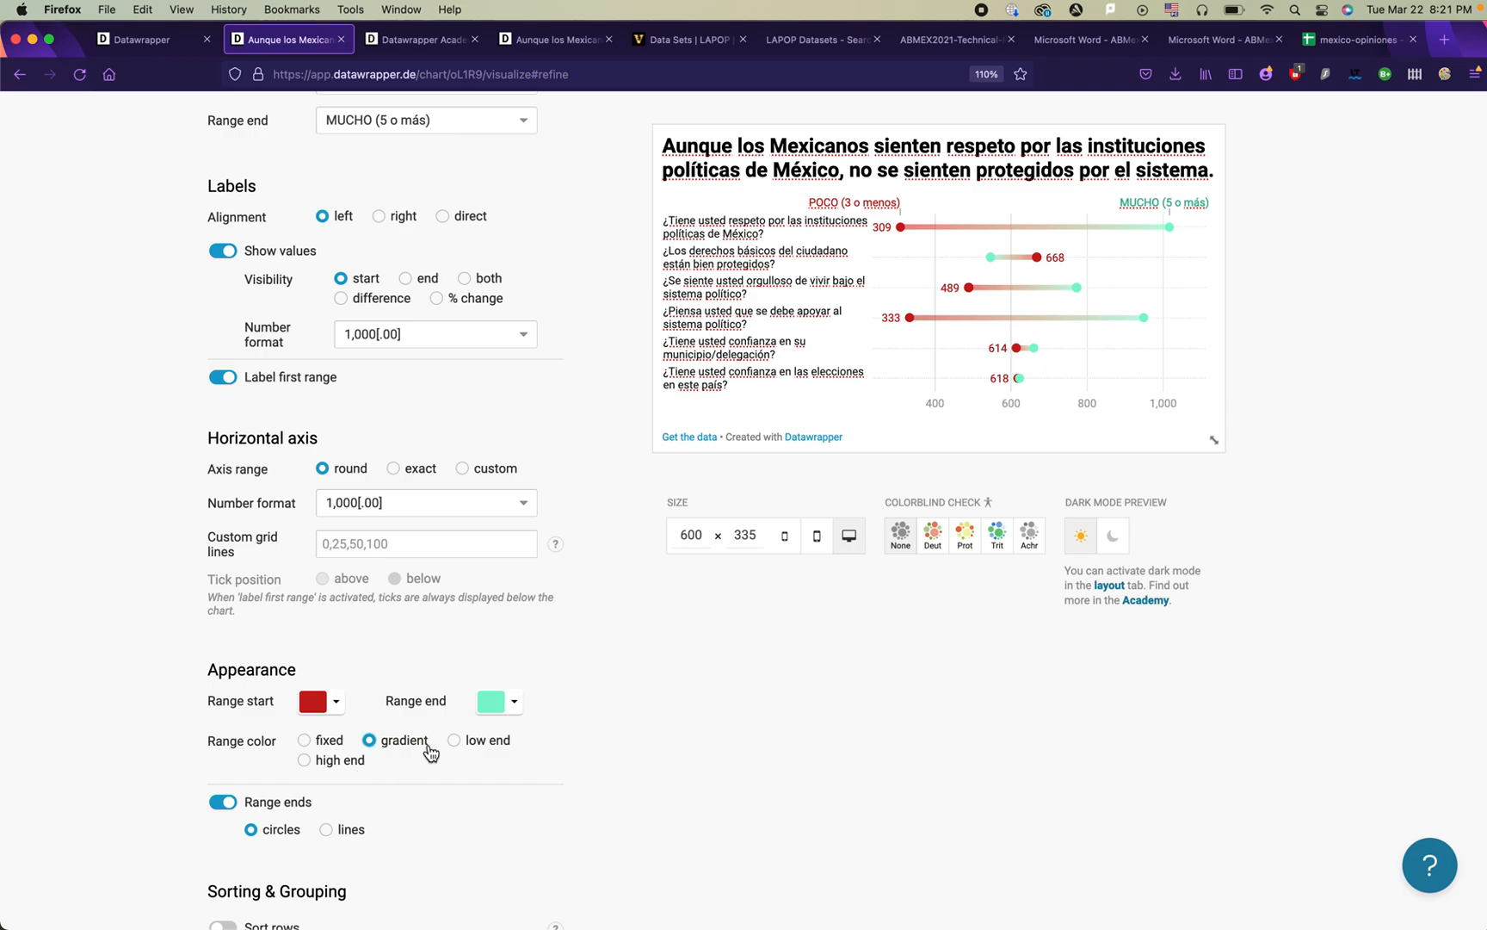
pyautogui.scroll(5, 580, 600)
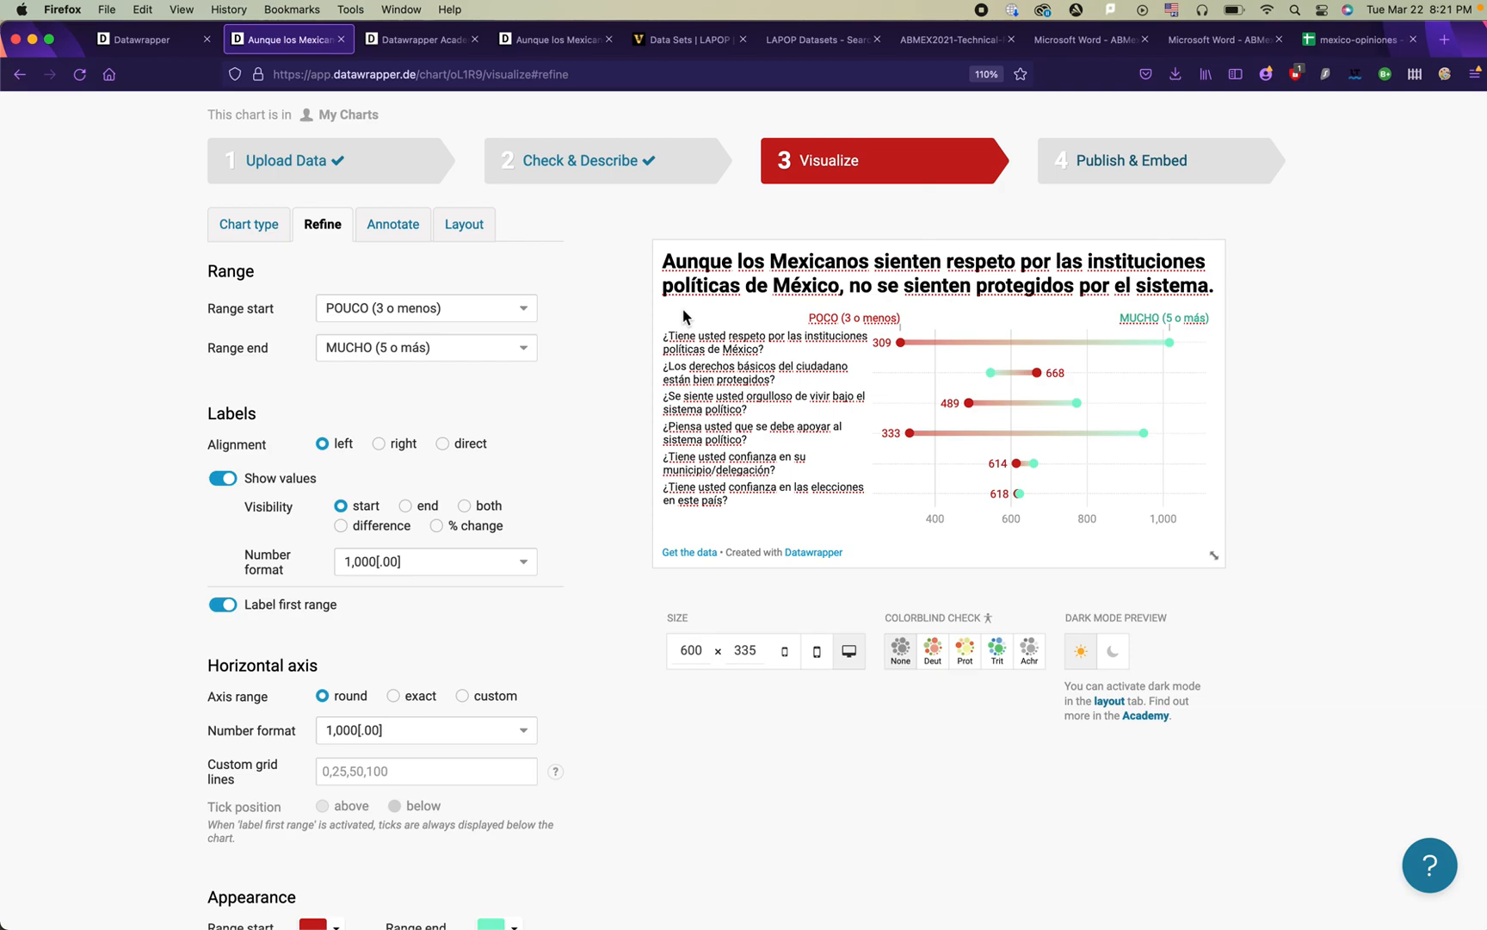
pyautogui.click(393, 224)
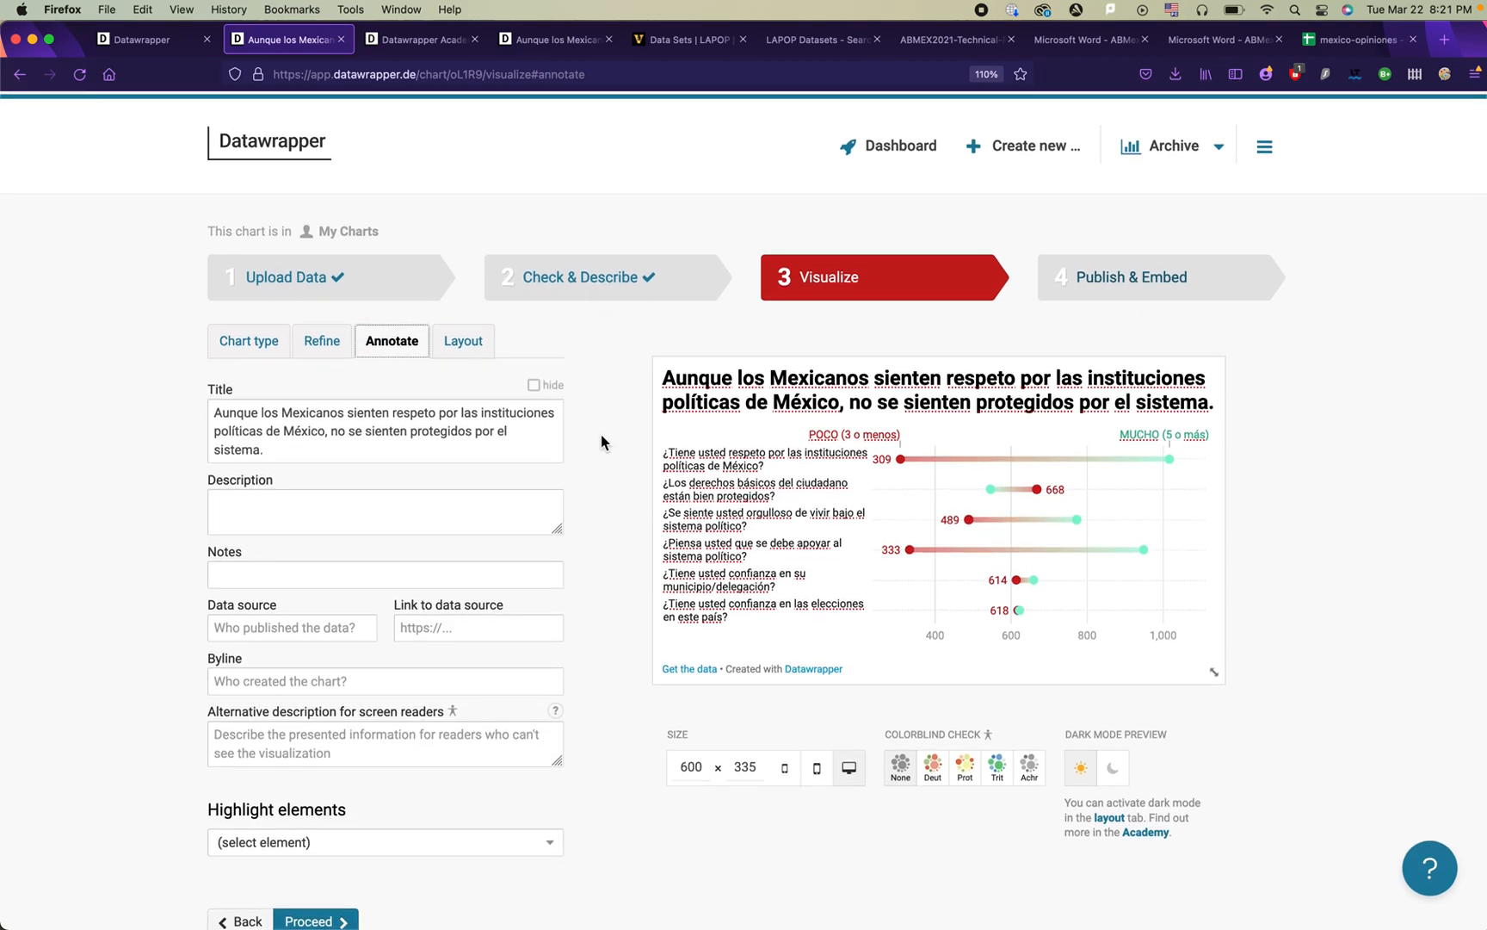
# Step: Begin the chart description with "Fueron entrevistadas 2,998 personas en México por", taking the sample size from the AmericasBarometer technical report
pyautogui.click(431, 509)
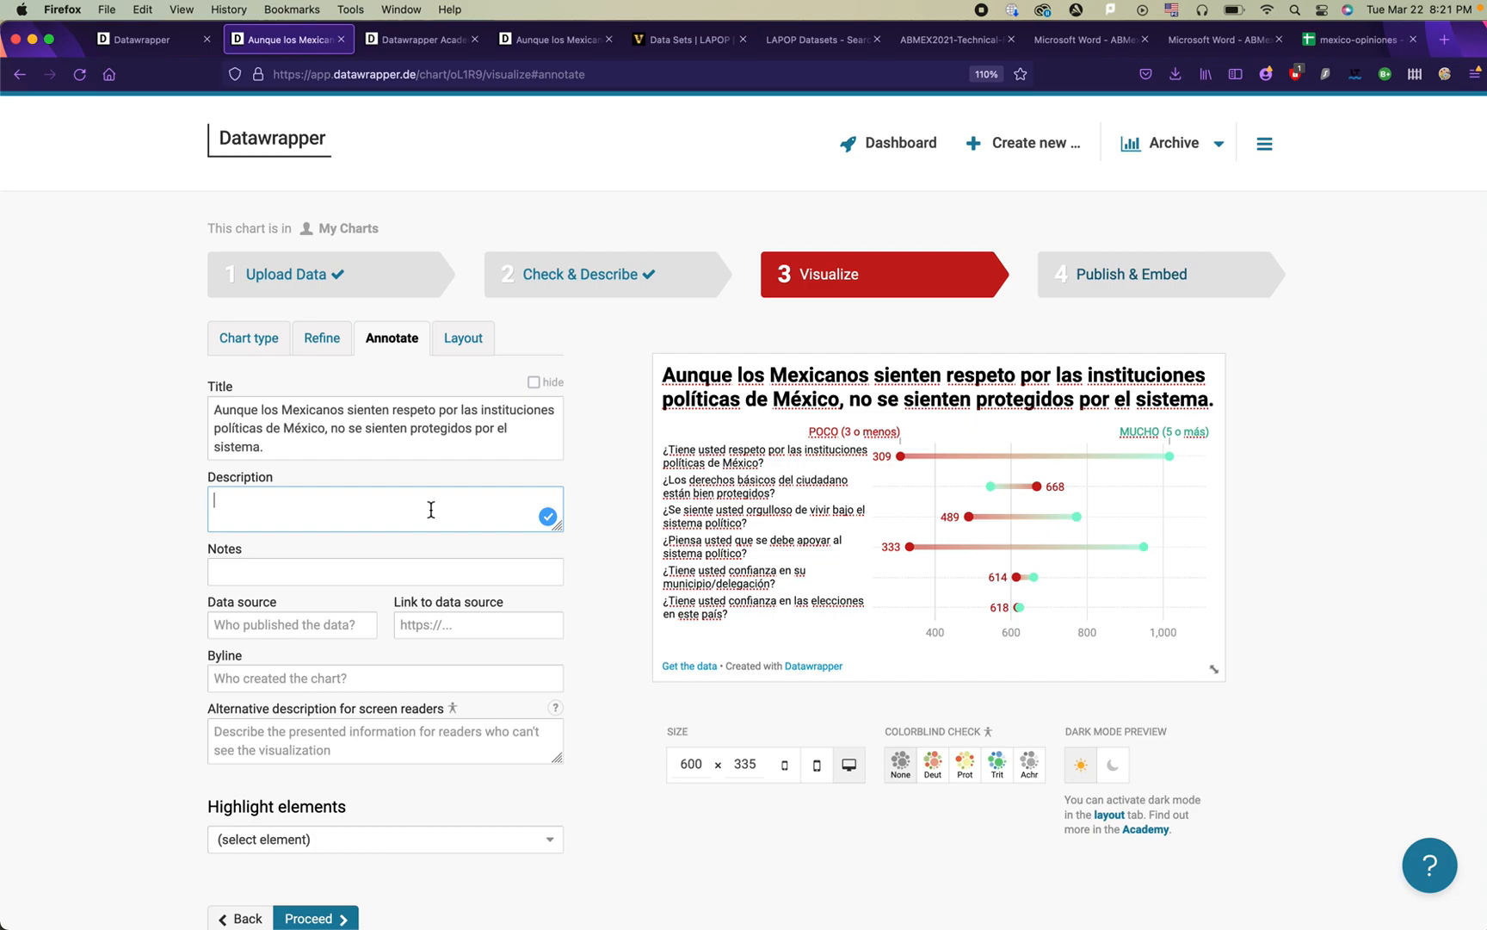
pyautogui.write('Fueron entrevistadas')
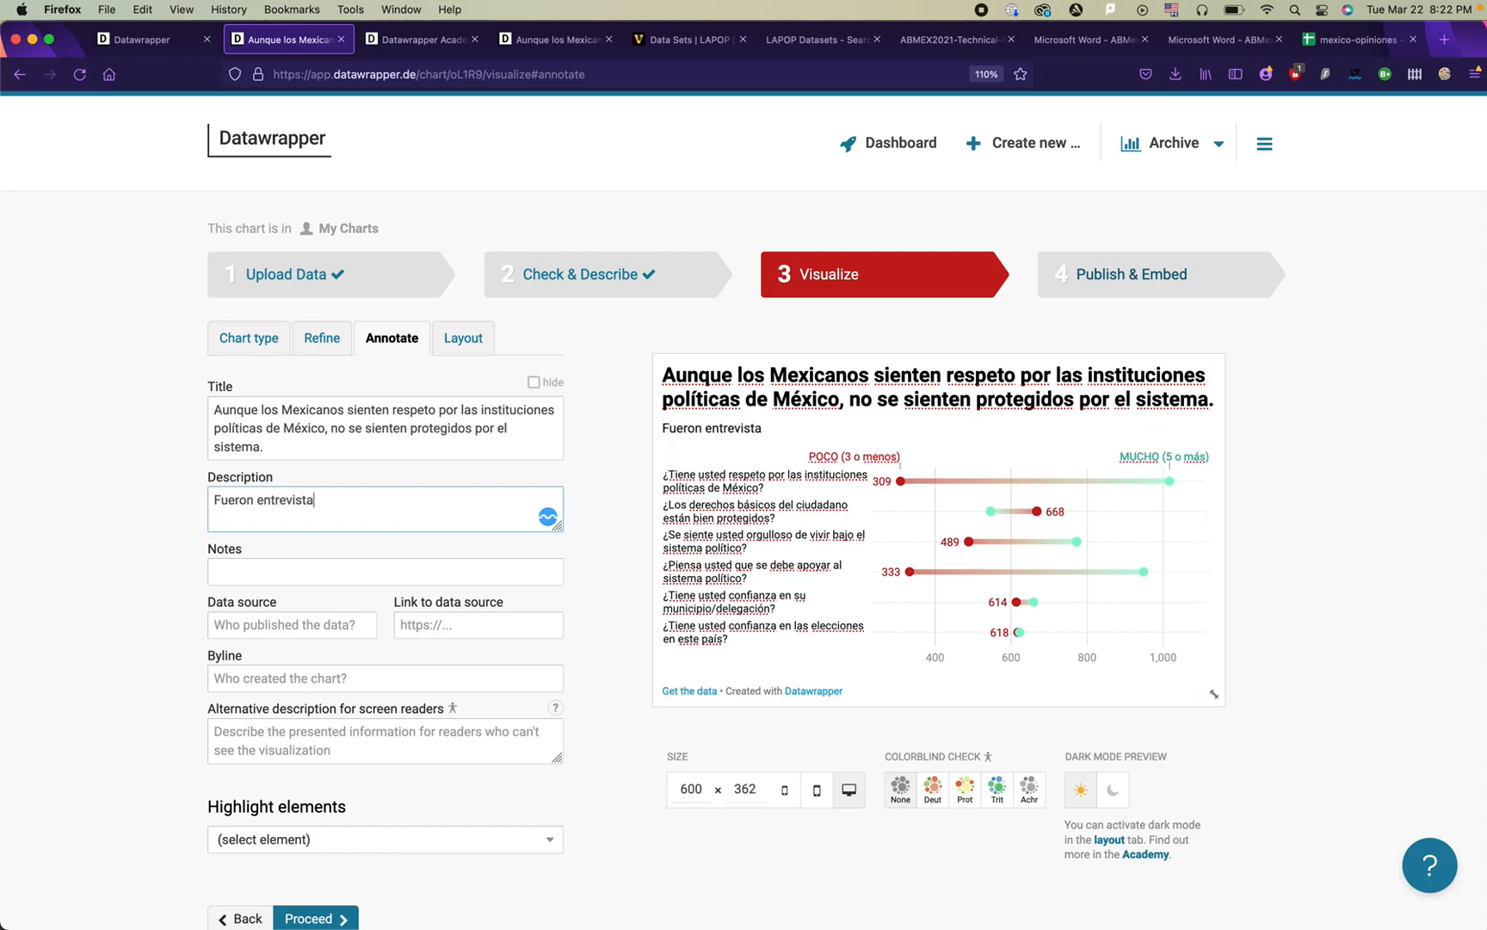
pyautogui.click(945, 39)
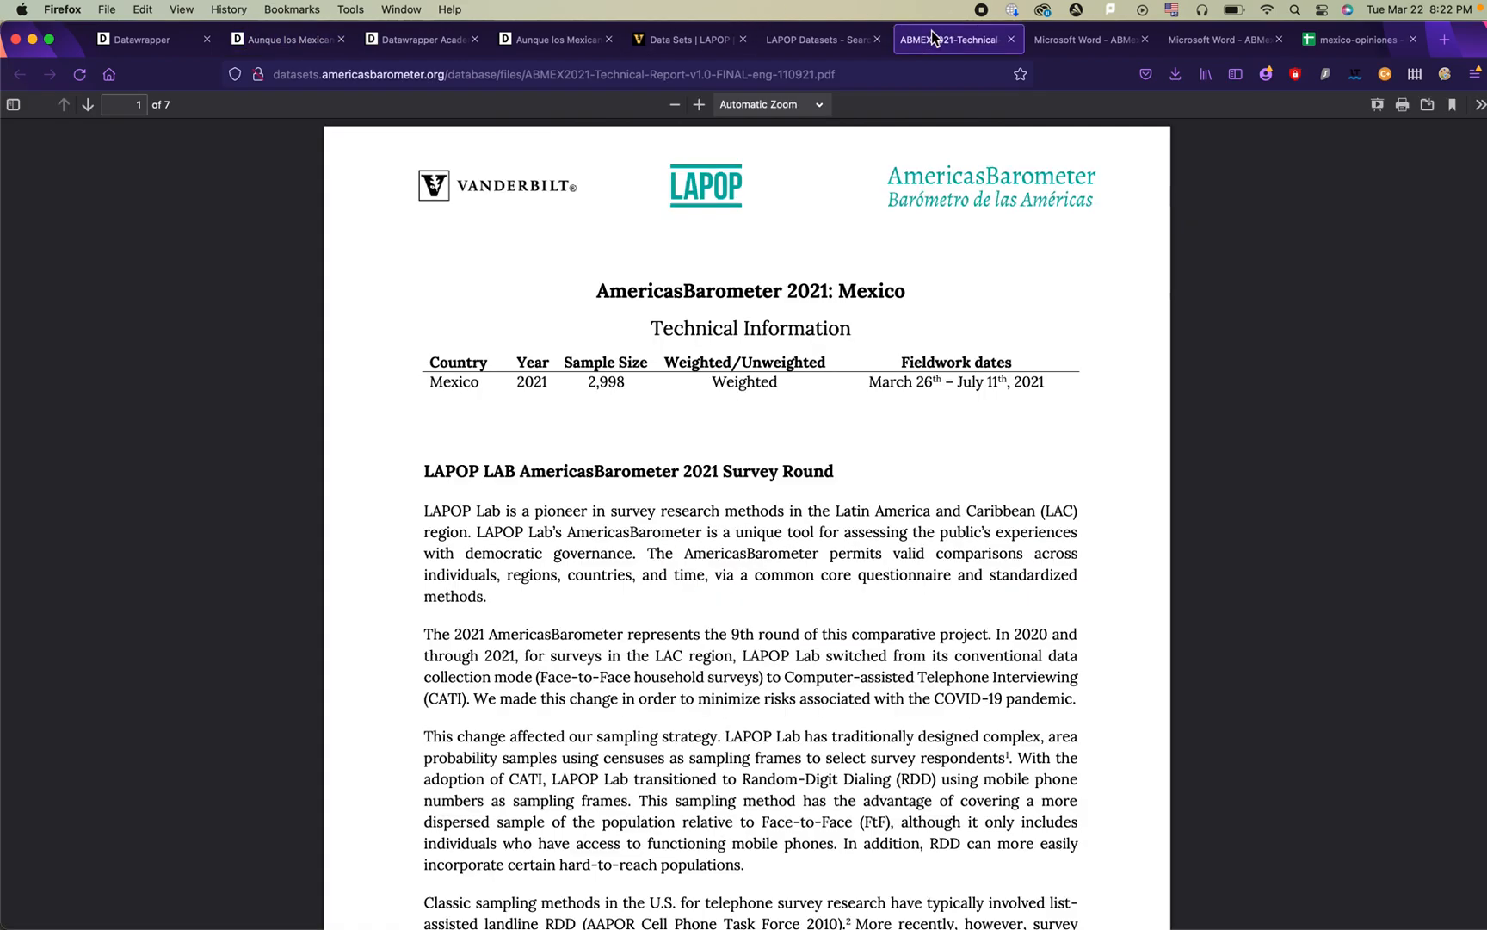
pyautogui.moveTo(587, 383); pyautogui.dragTo(625, 381)
pyautogui.click(625, 382)
pyautogui.doubleClick(614, 384)
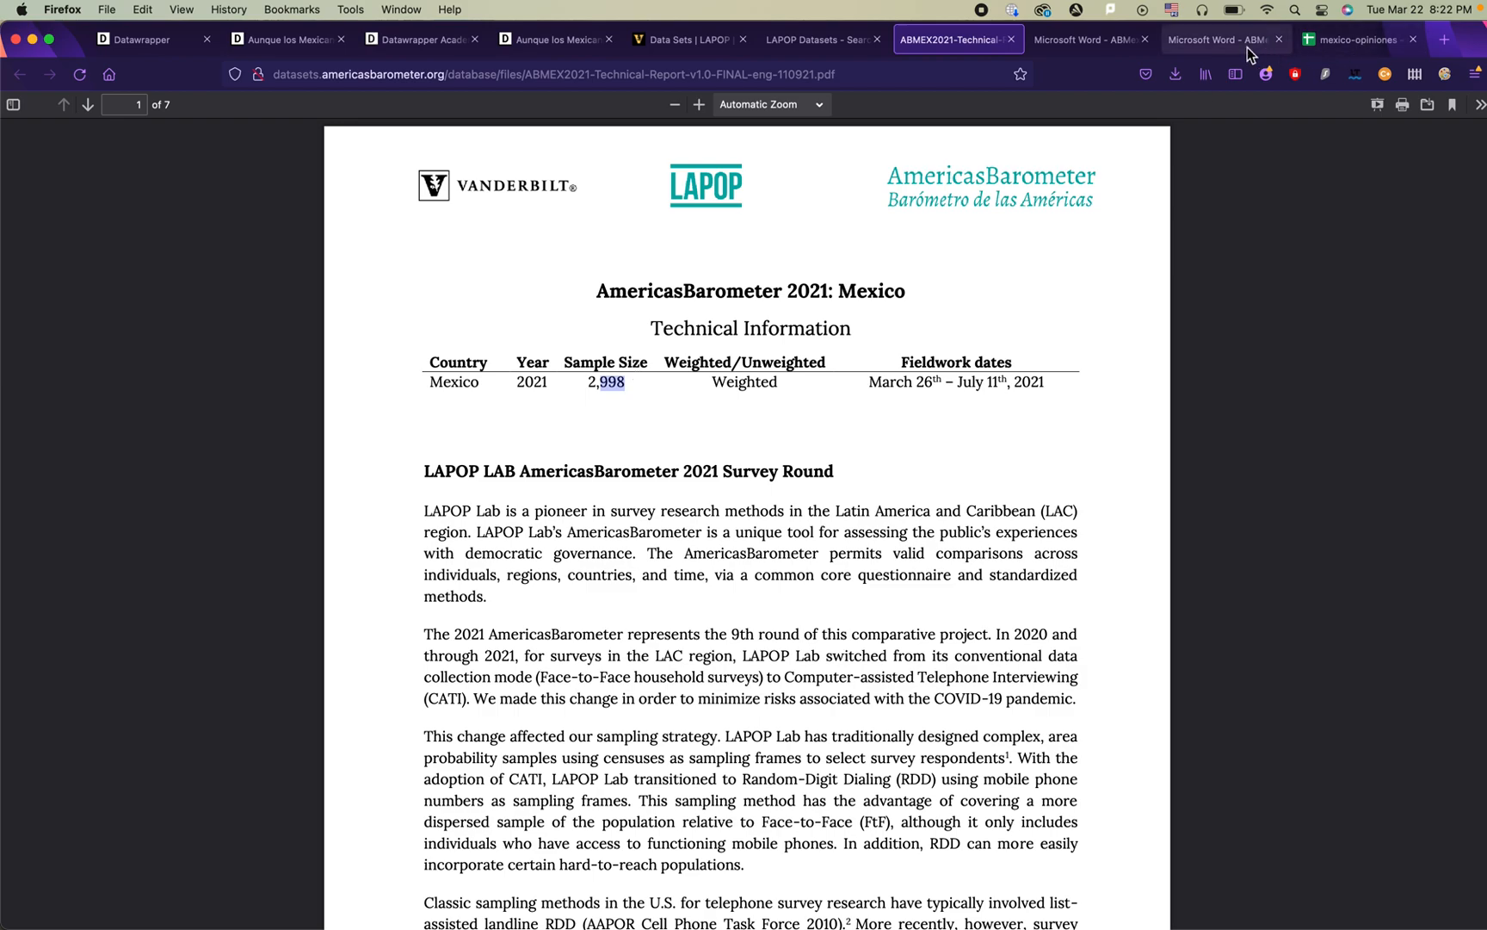
pyautogui.click(374, 47)
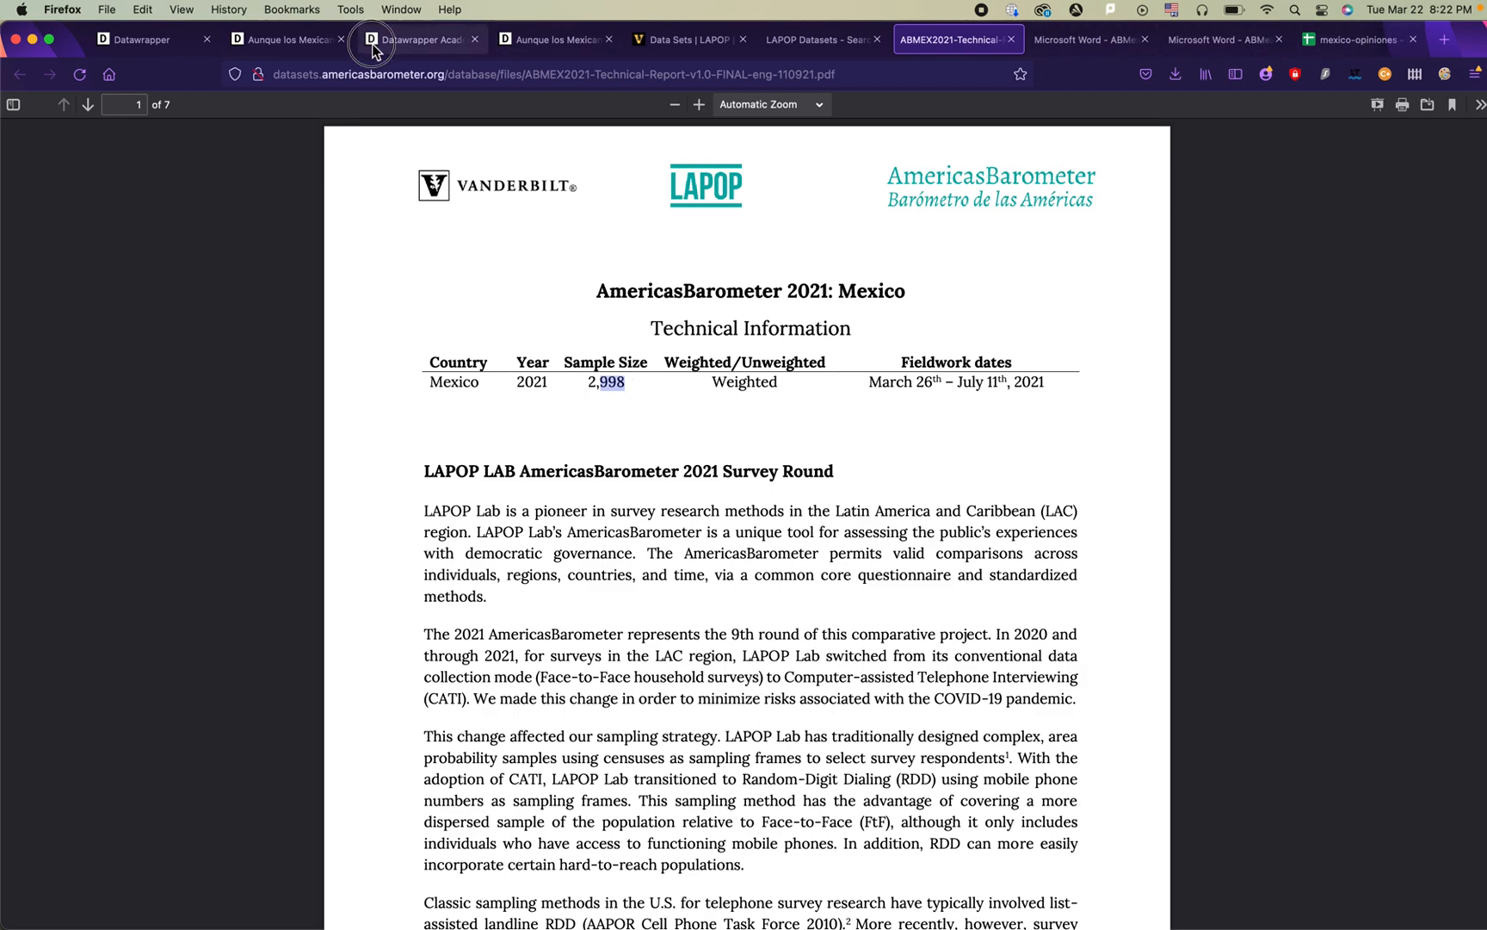
pyautogui.click(306, 45)
pyautogui.write('2,998 personas en México por ')
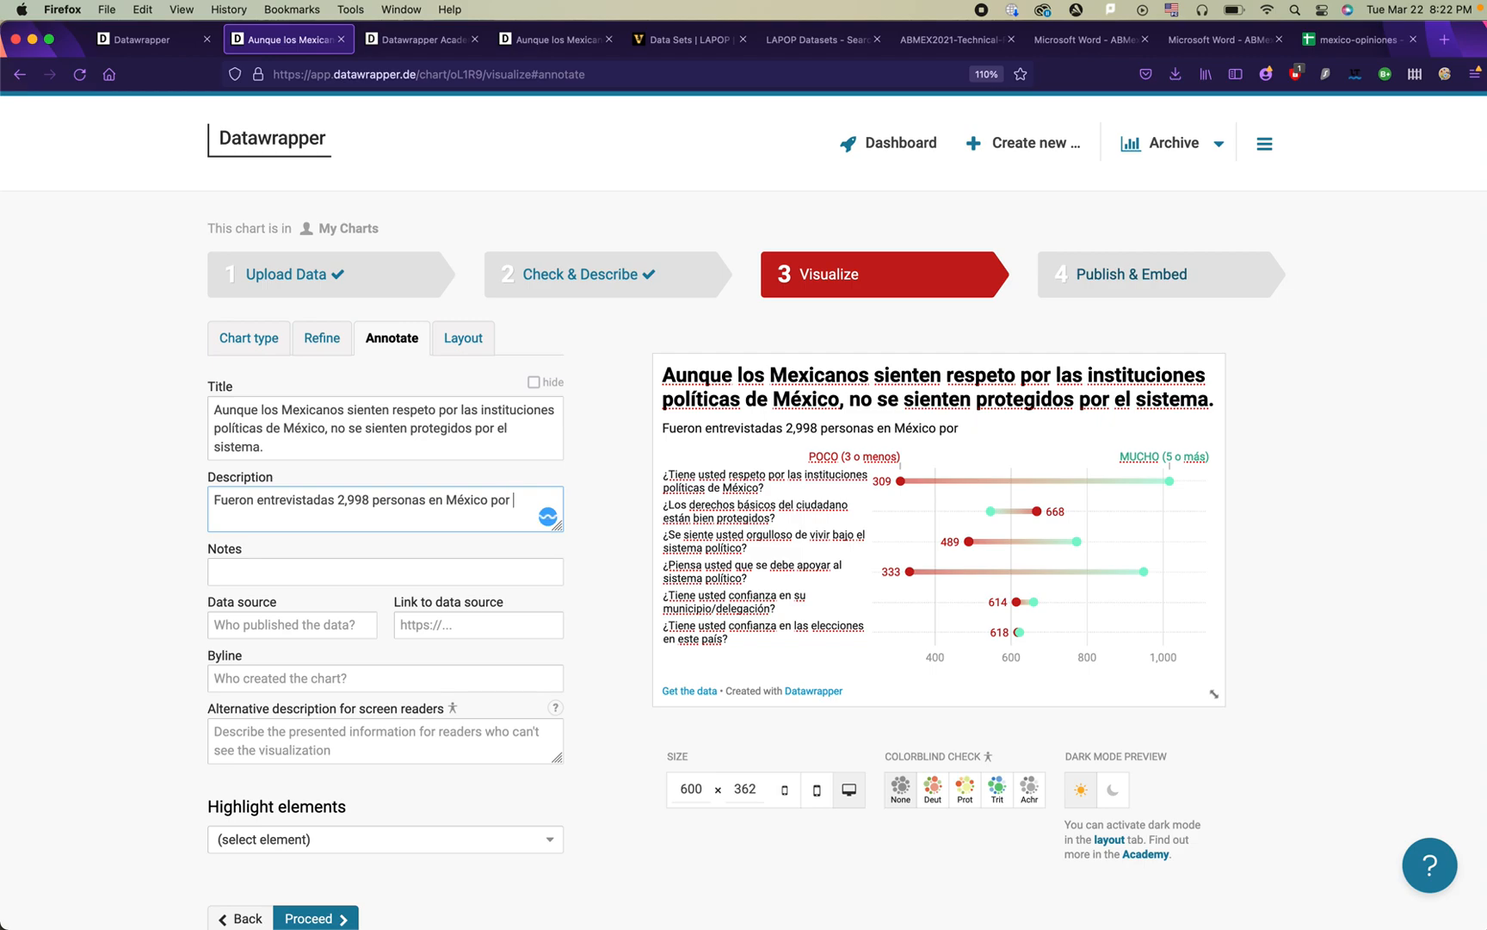
# Step: Continue the description with "el Proyecto Sobre la Opinión Pública", correcting the missing accents
pyautogui.write('el Proyecto Sobre la Op')
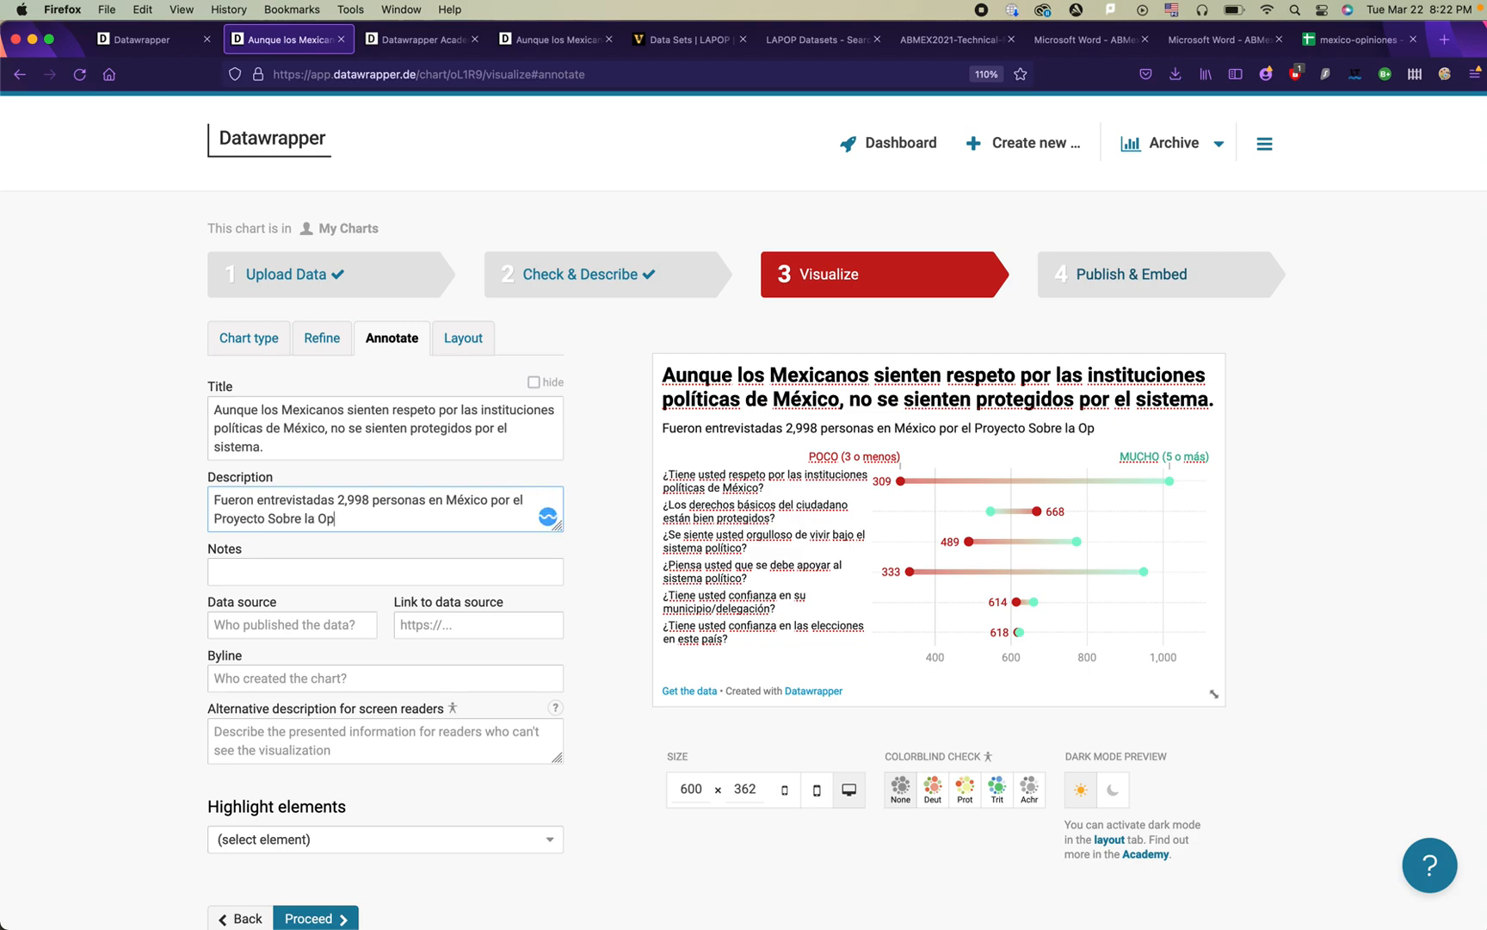
pyautogui.write('inion Pu')
pyautogui.press('BackSpace')
pyautogui.press('BackSpace')
pyautogui.press('BackSpace')
pyautogui.write('Pública')
pyautogui.click(356, 521)
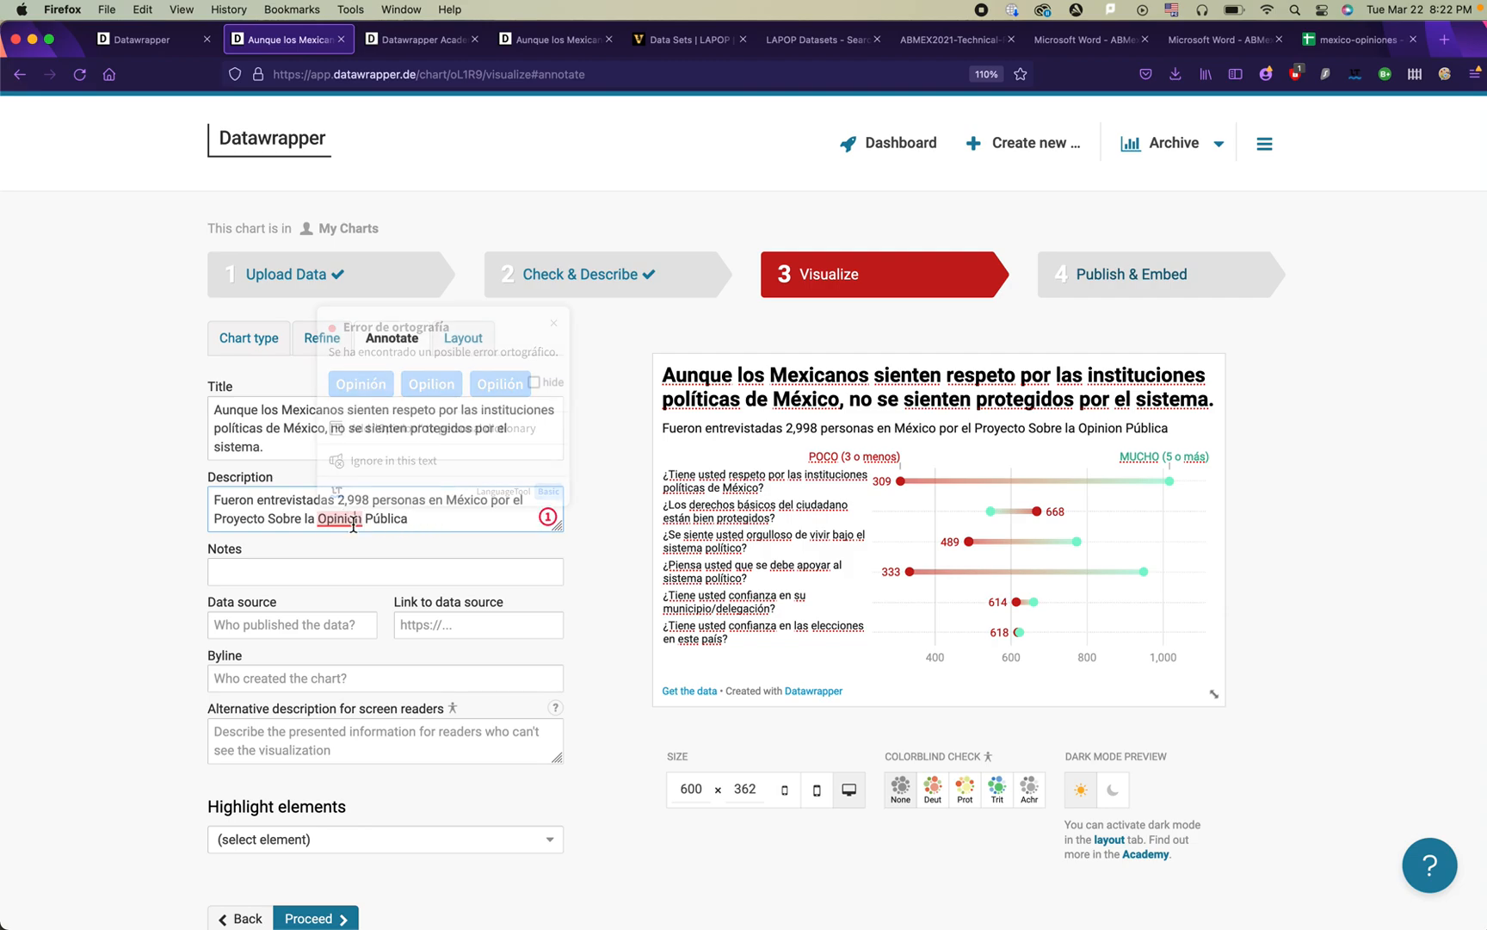
pyautogui.click(358, 396)
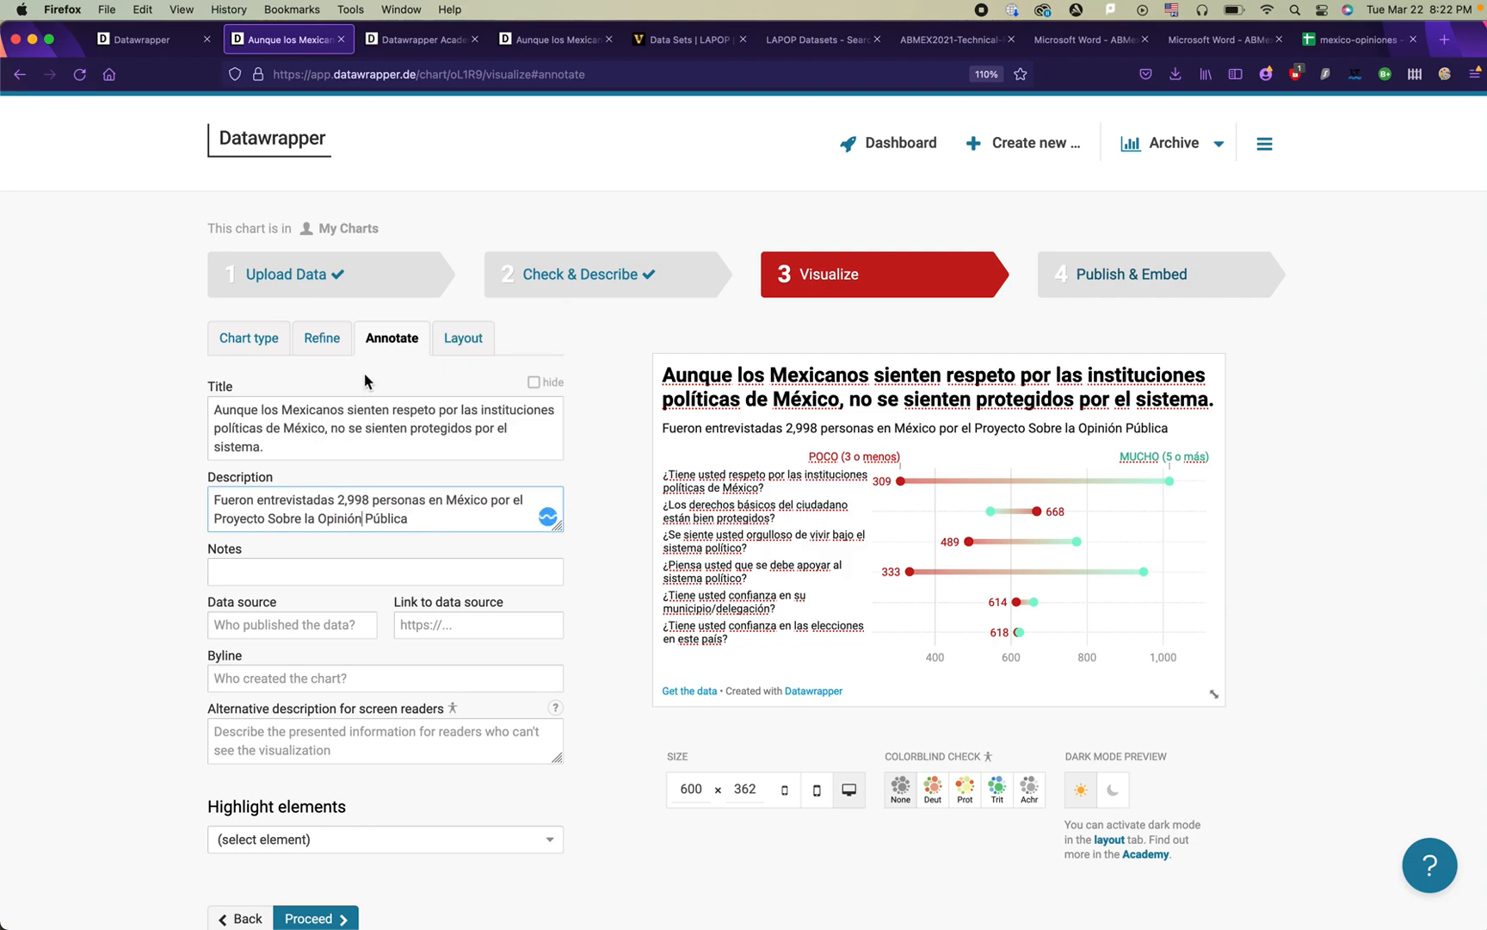
# Step: Complete the description's first sentence with "Latinoamericana (LAPOP) en 2021."
pyautogui.click(442, 518)
pyautogui.write('Latinoamericana (LAPOP)')
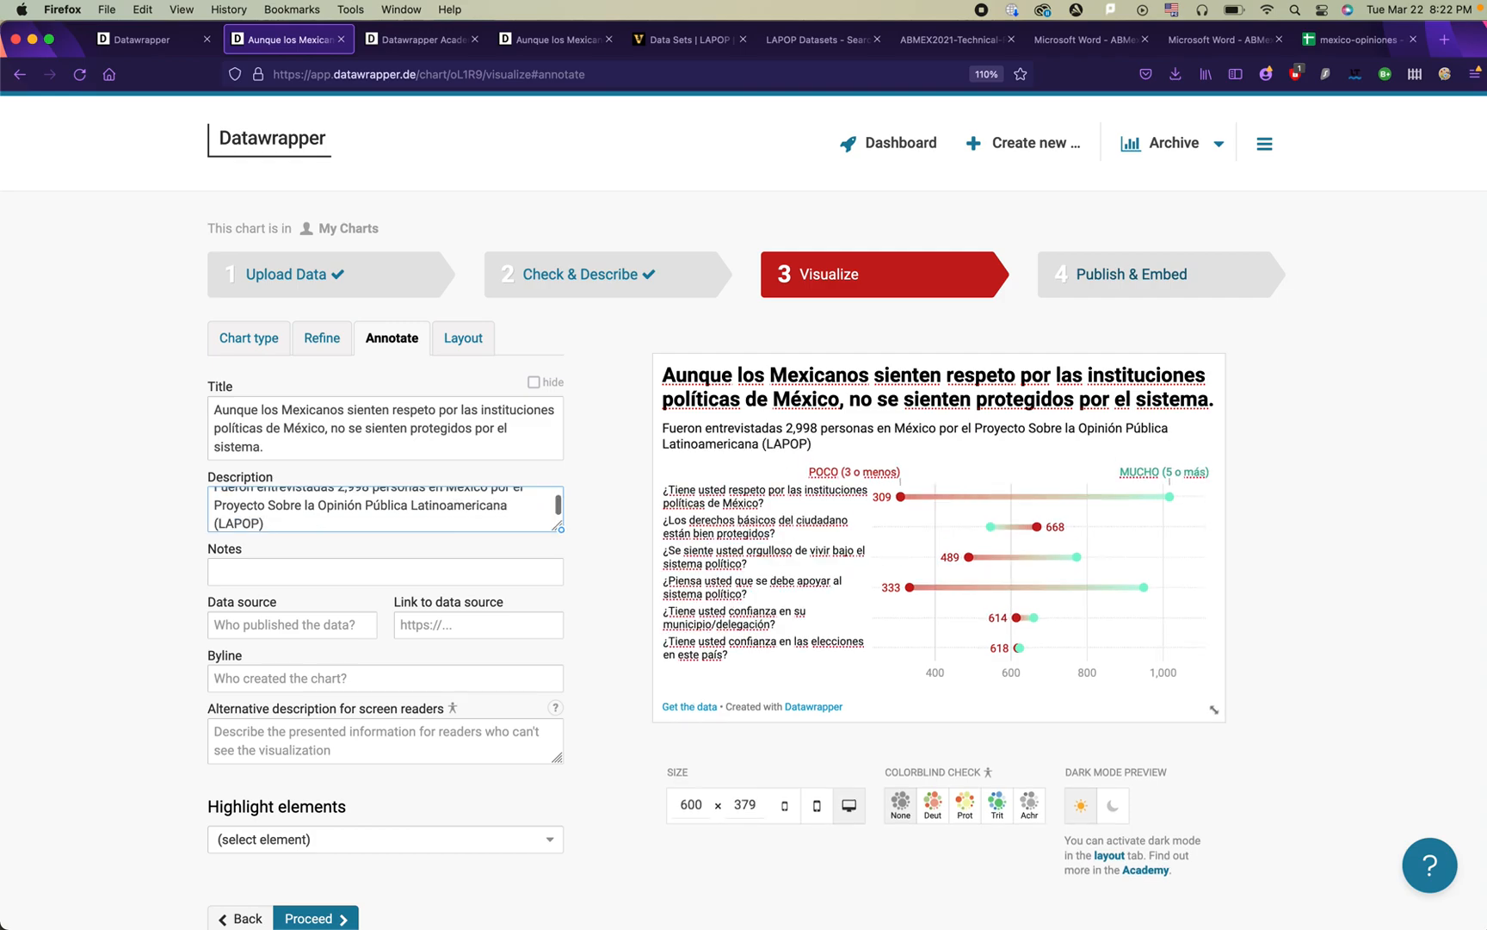
pyautogui.write(' en 2021')
pyautogui.press('BackSpace')
pyautogui.write('.')
pyautogui.click(1294, 415)
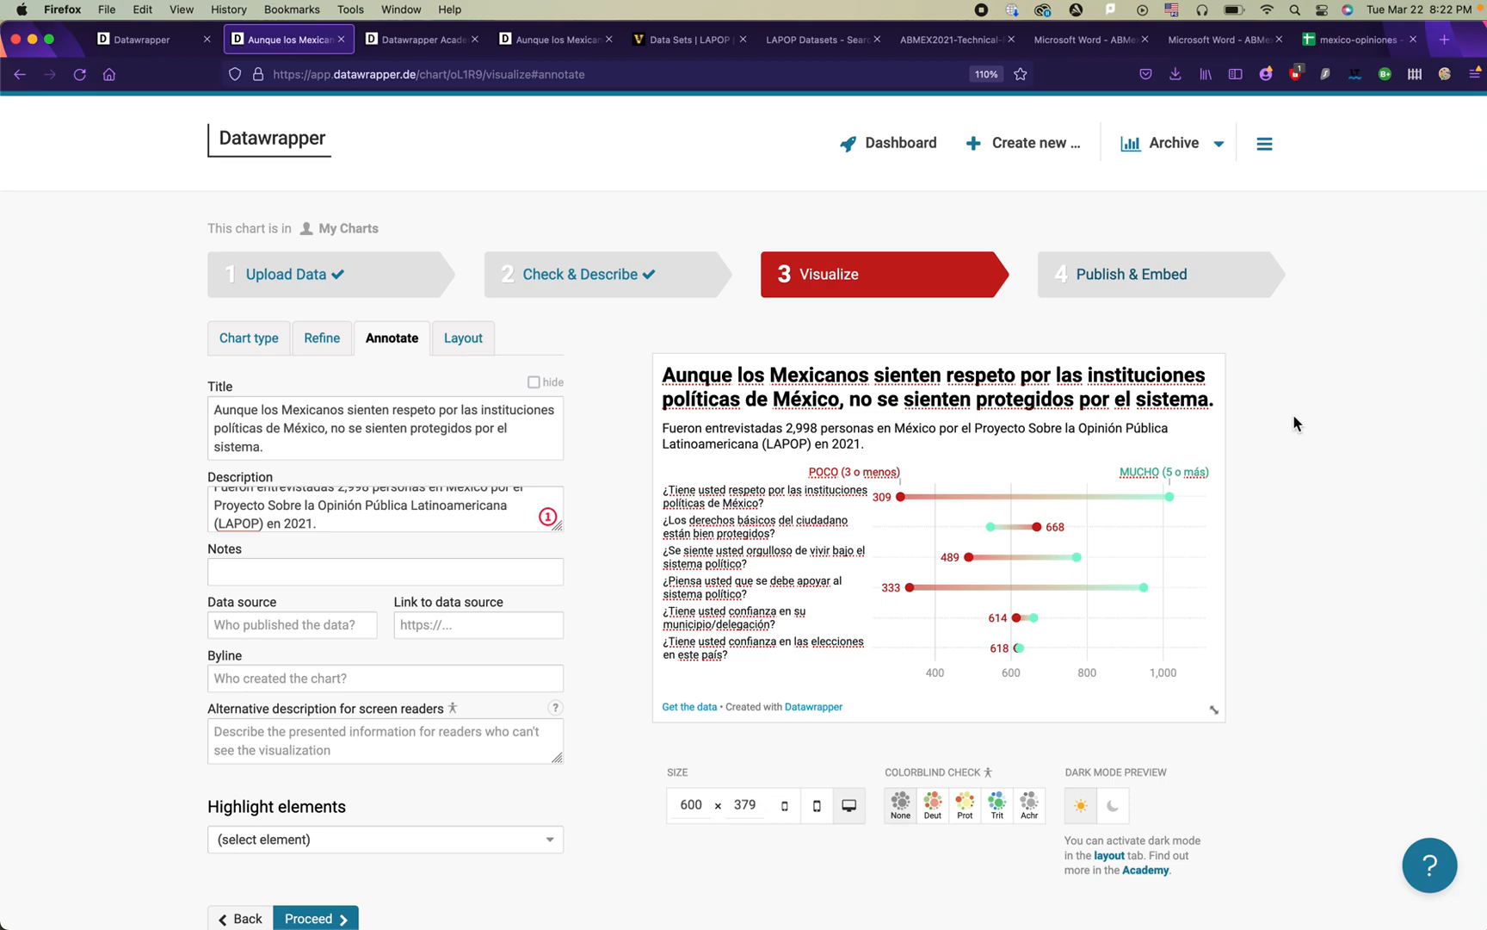
# Step: Add a second sentence to the description: "Las respuestas posibles son en escala de 1 a 7."
pyautogui.click(390, 524)
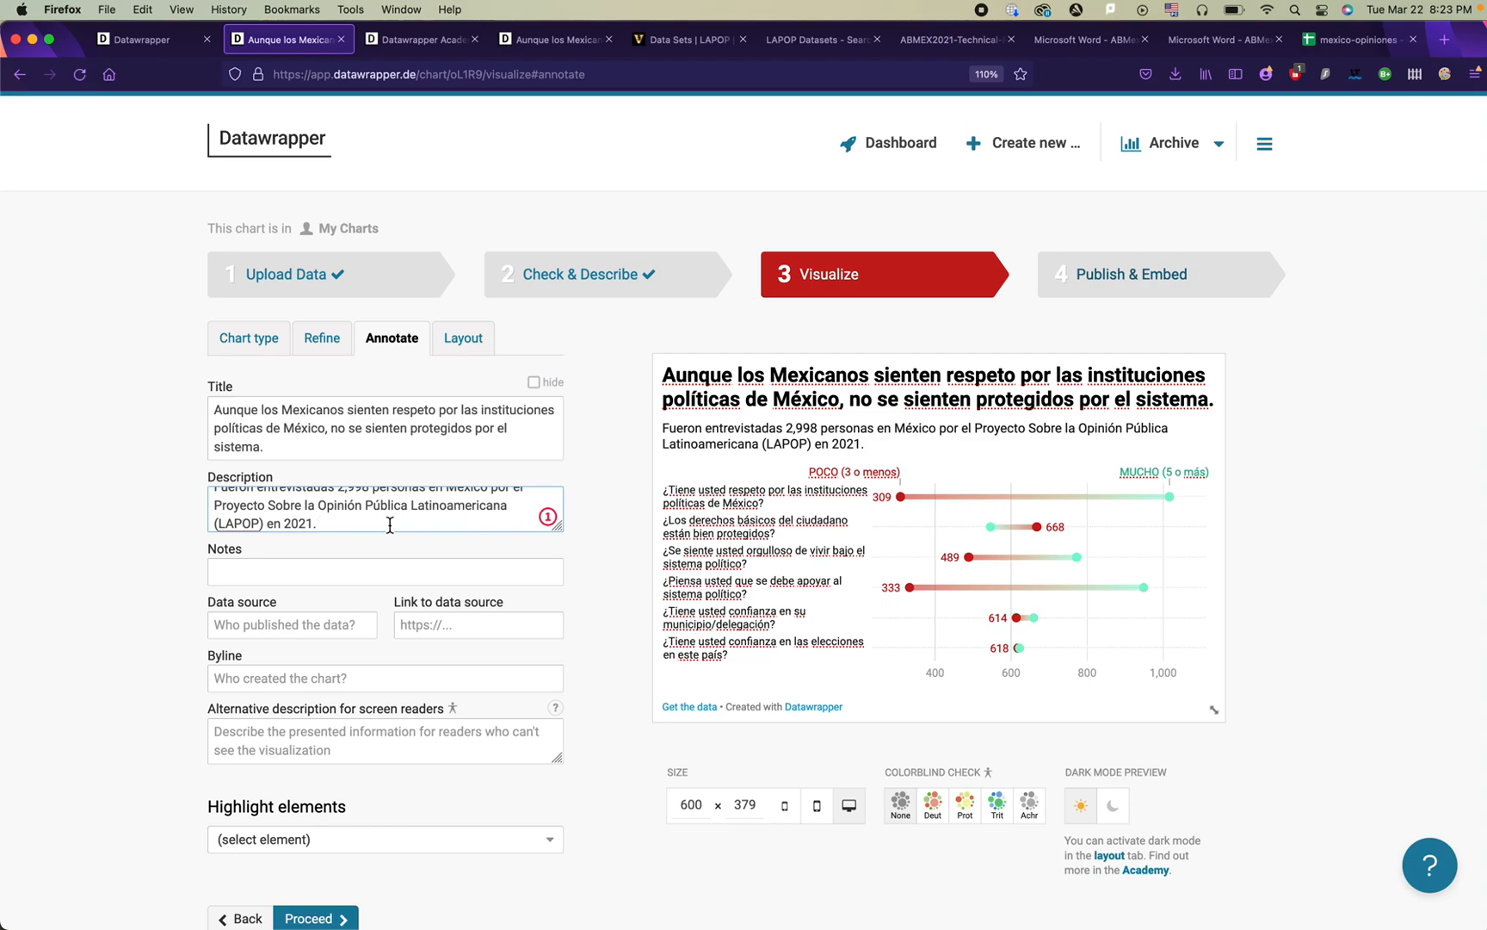
pyautogui.write('Las pregu')
pyautogui.press('BackSpace')
pyautogui.press('BackSpace')
pyautogui.press('BackSpace')
pyautogui.press('BackSpace')
pyautogui.press('BackSpace')
pyautogui.write('respuestas posibles')
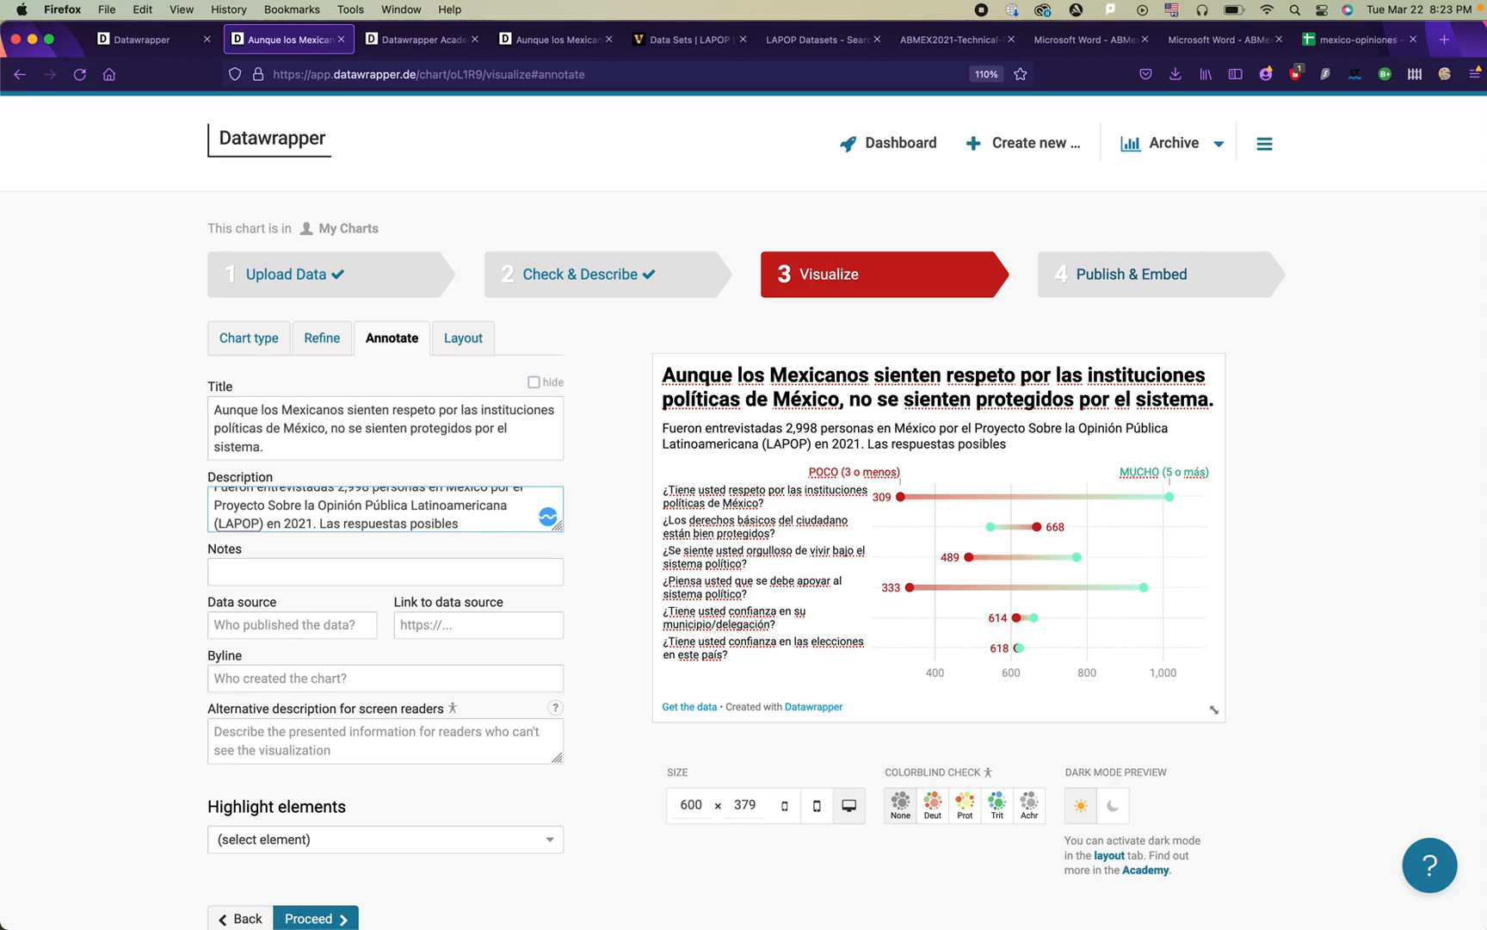
pyautogui.write(' son en escala de 1')
pyautogui.write(' a')
pyautogui.write(' 7.')
pyautogui.click(1300, 433)
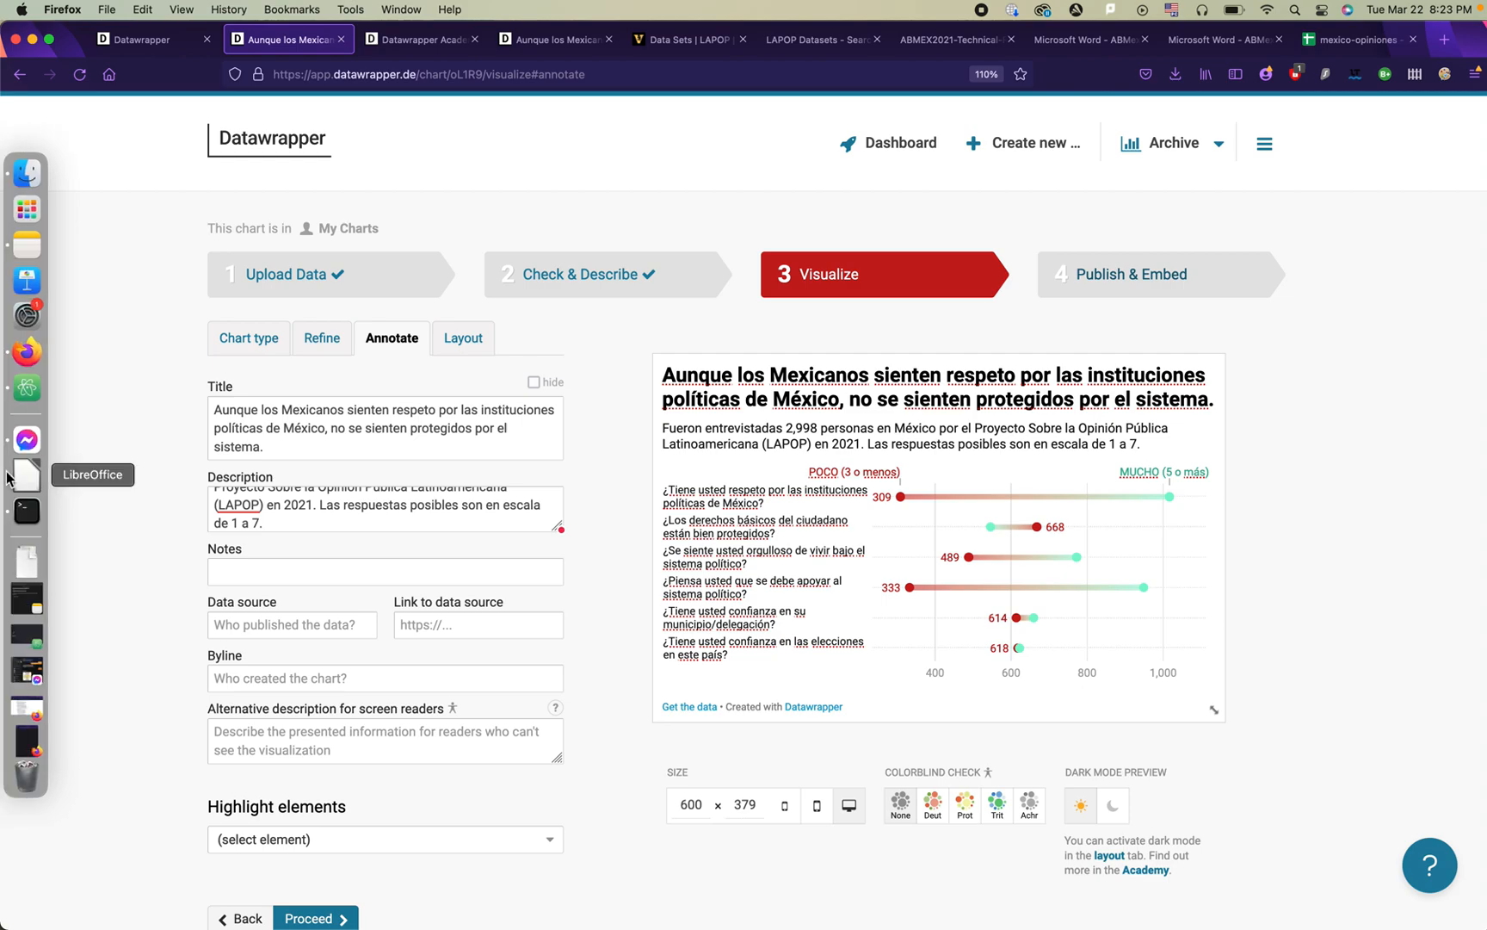
# Step: Copy the address of the LAPOP Datasets search page and paste it as the chart's link to data source
pyautogui.click(315, 618)
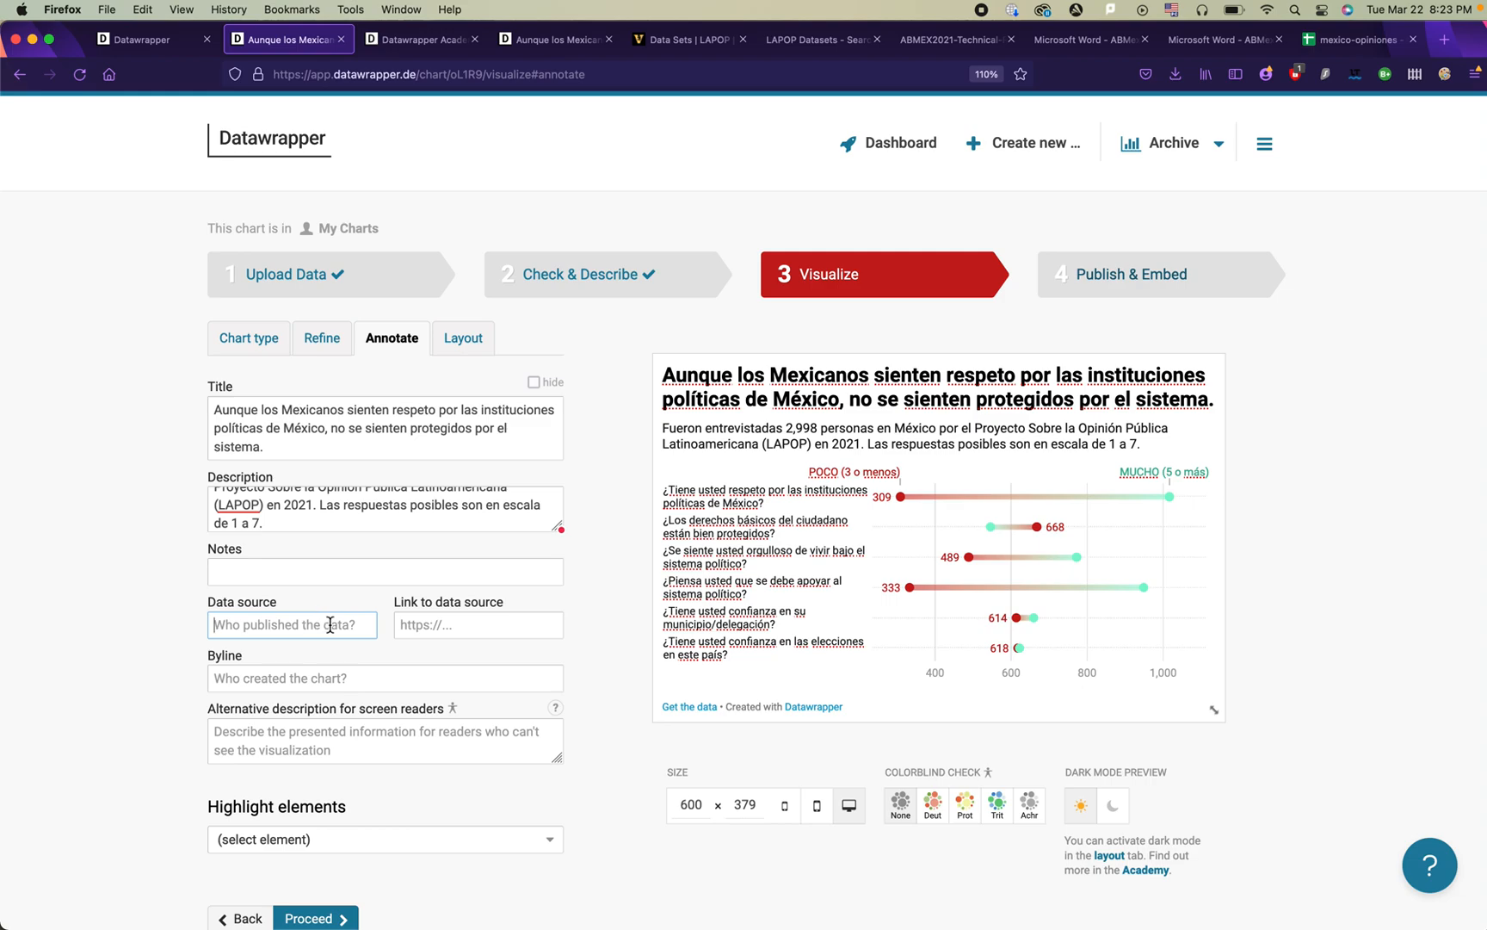
pyautogui.click(439, 637)
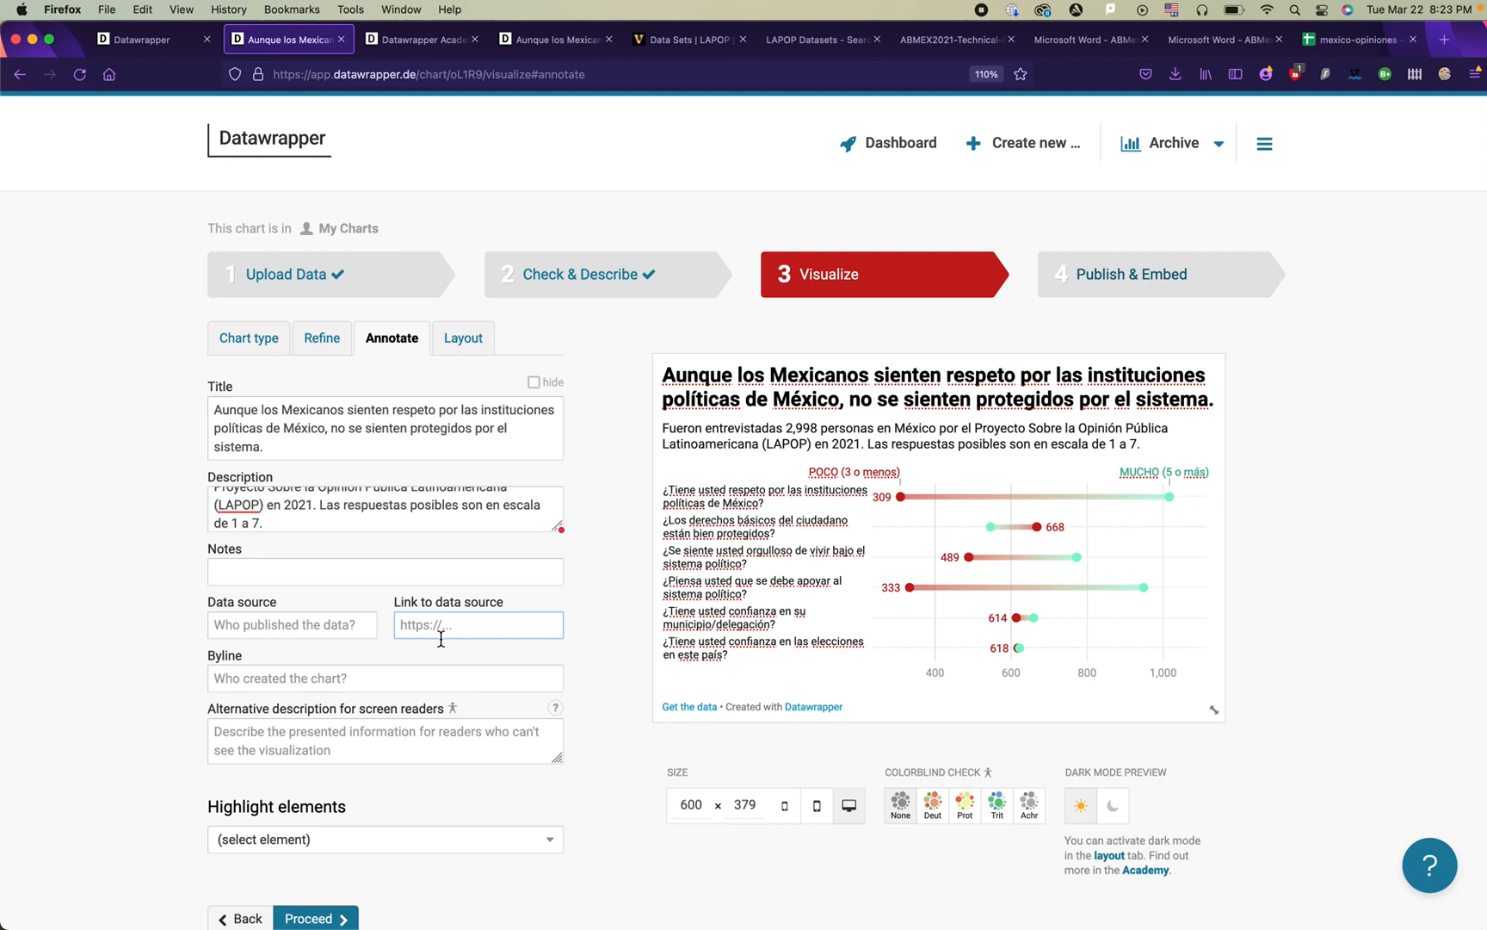
pyautogui.click(779, 39)
pyautogui.click(919, 40)
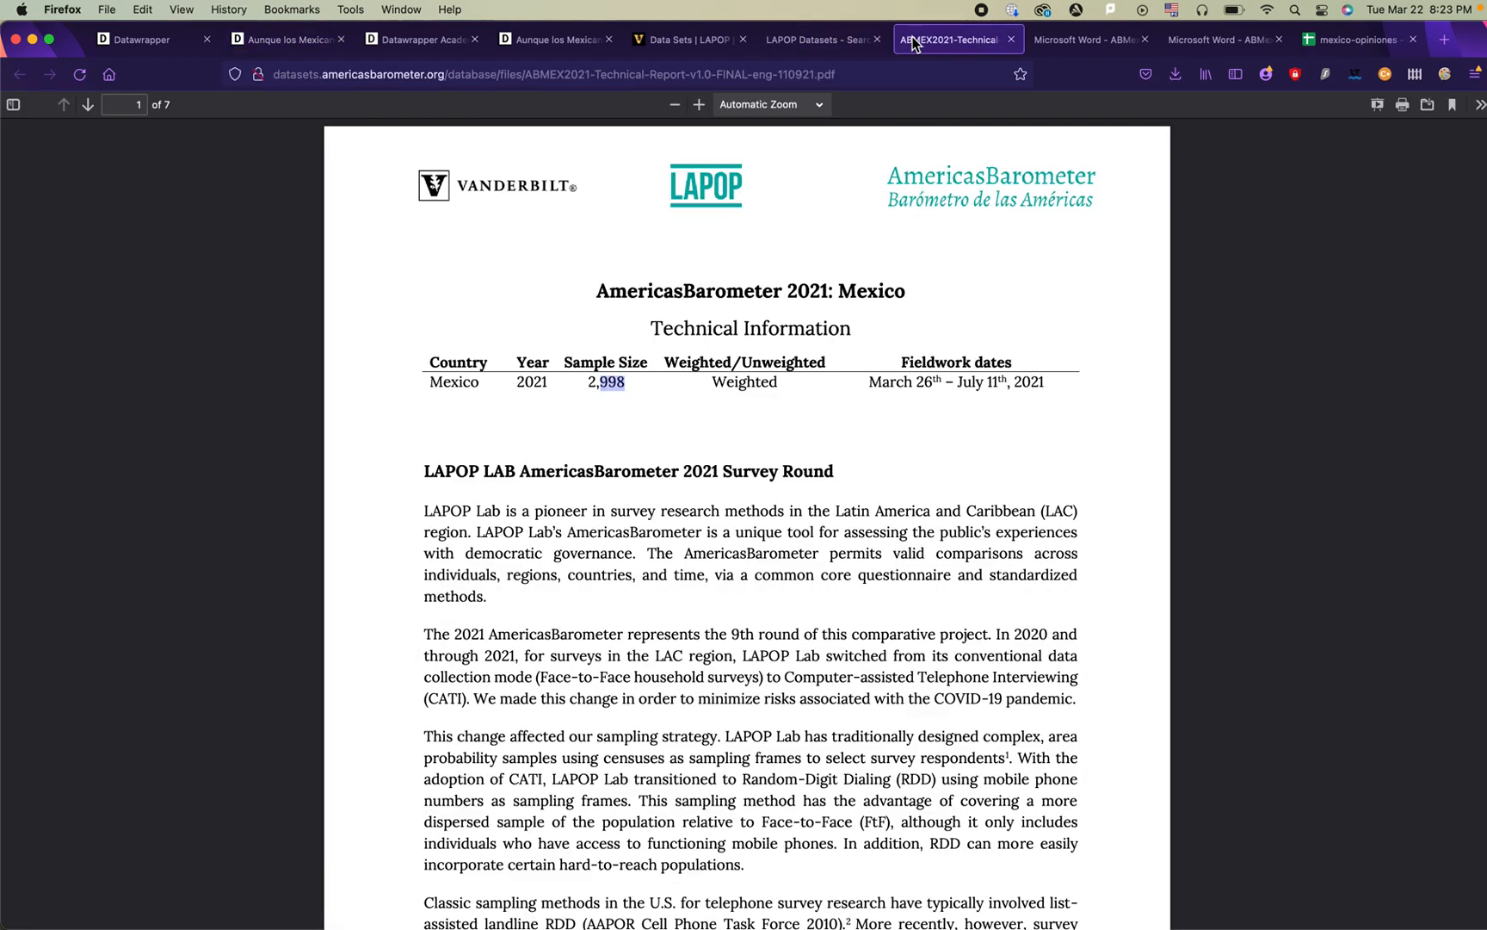
pyautogui.click(1057, 43)
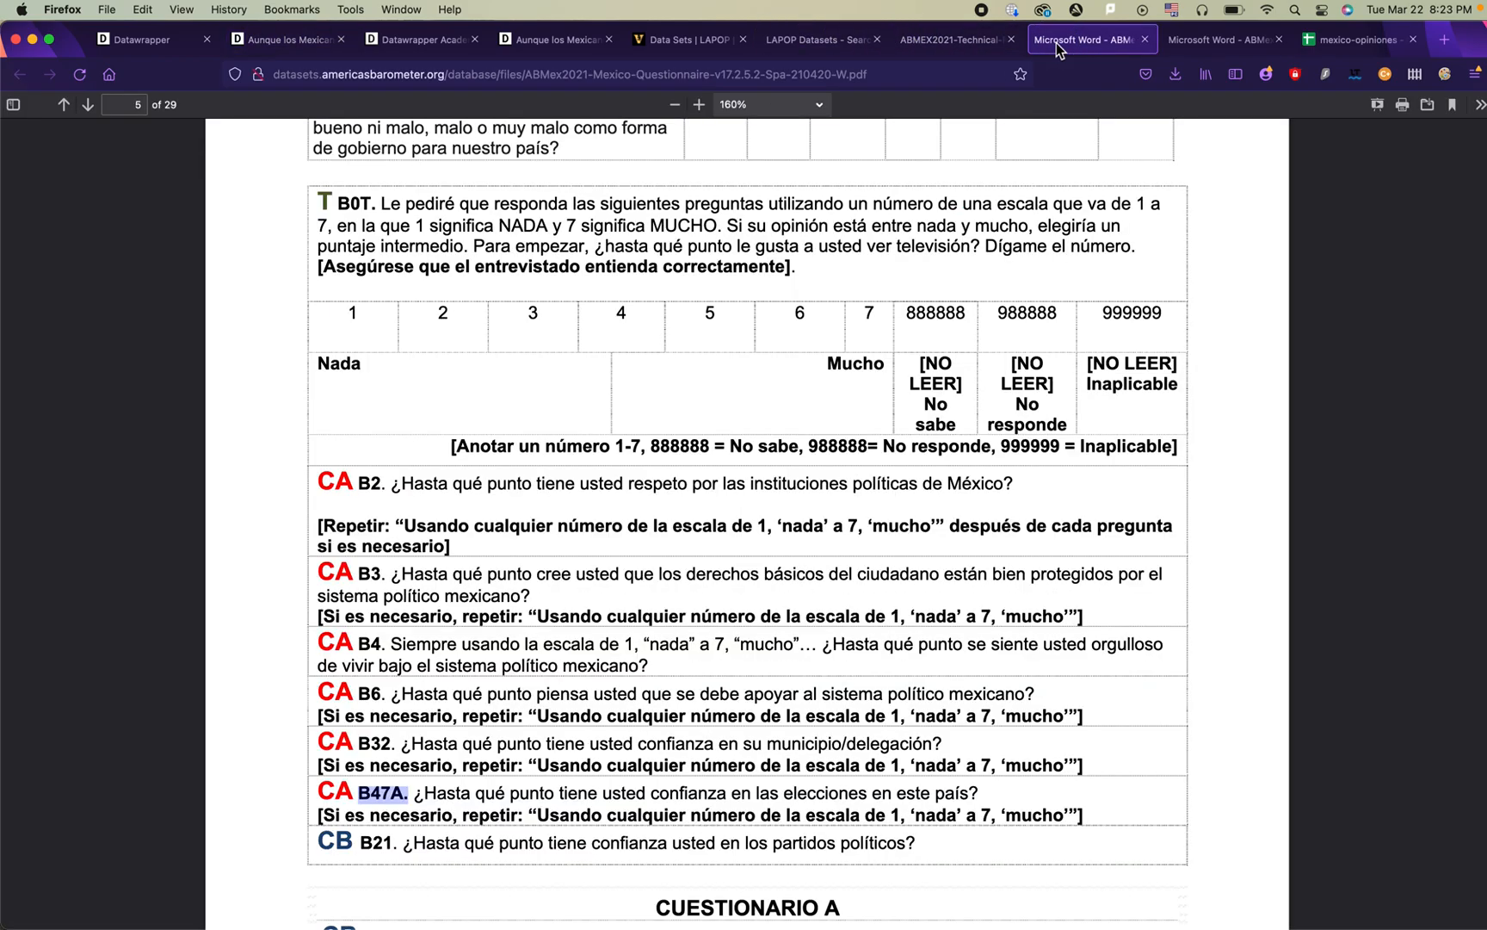
pyautogui.click(813, 49)
pyautogui.scroll(2, 600, 138)
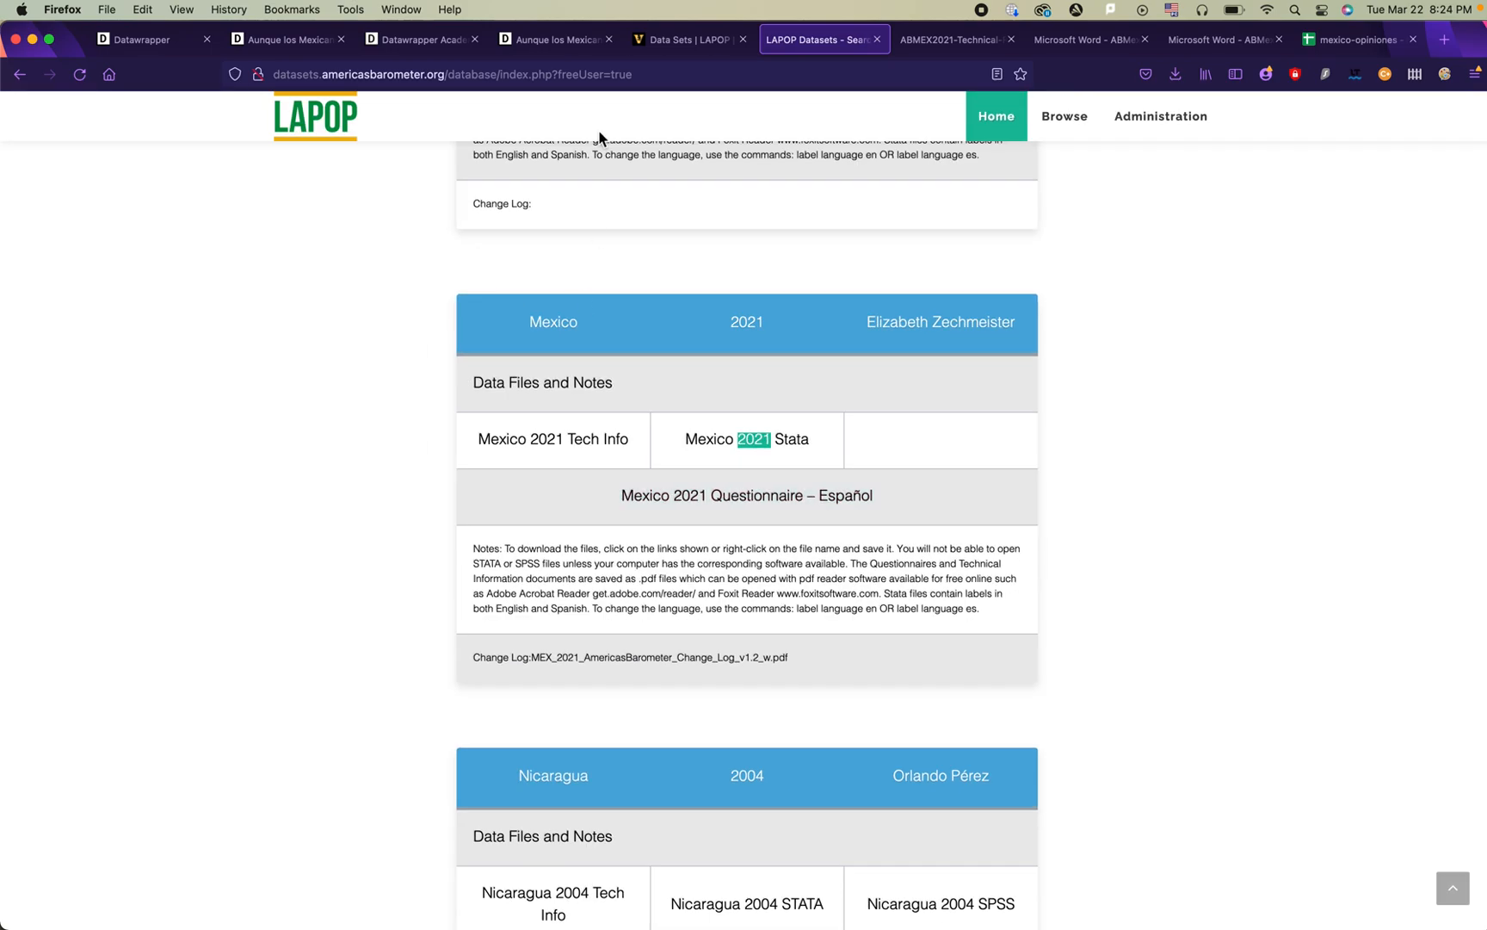
pyautogui.click(585, 74)
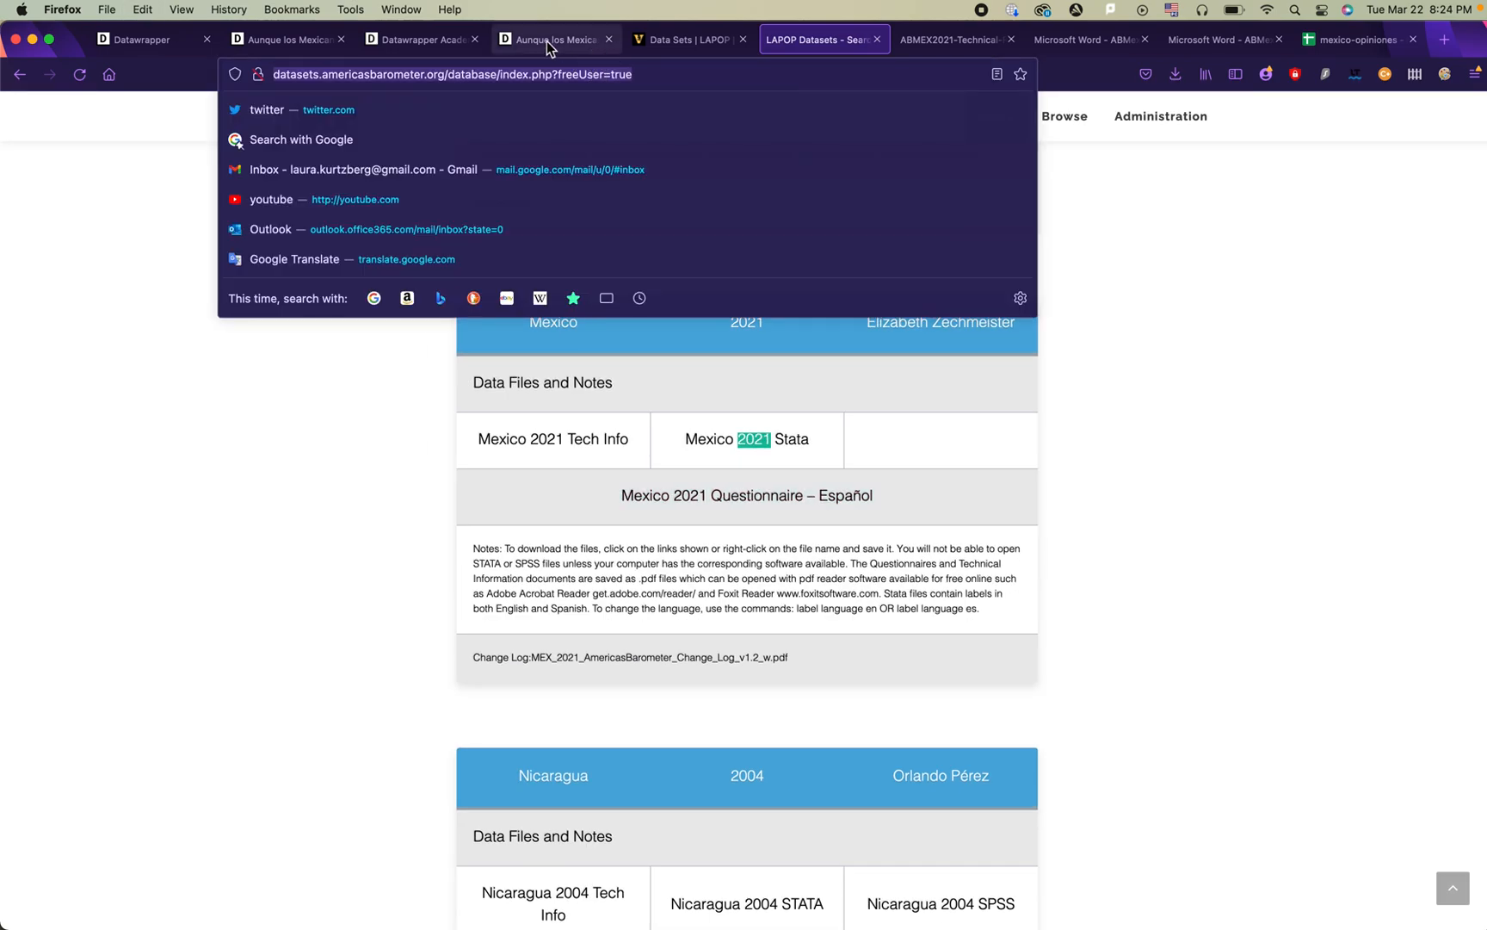
pyautogui.click(422, 40)
pyautogui.click(284, 40)
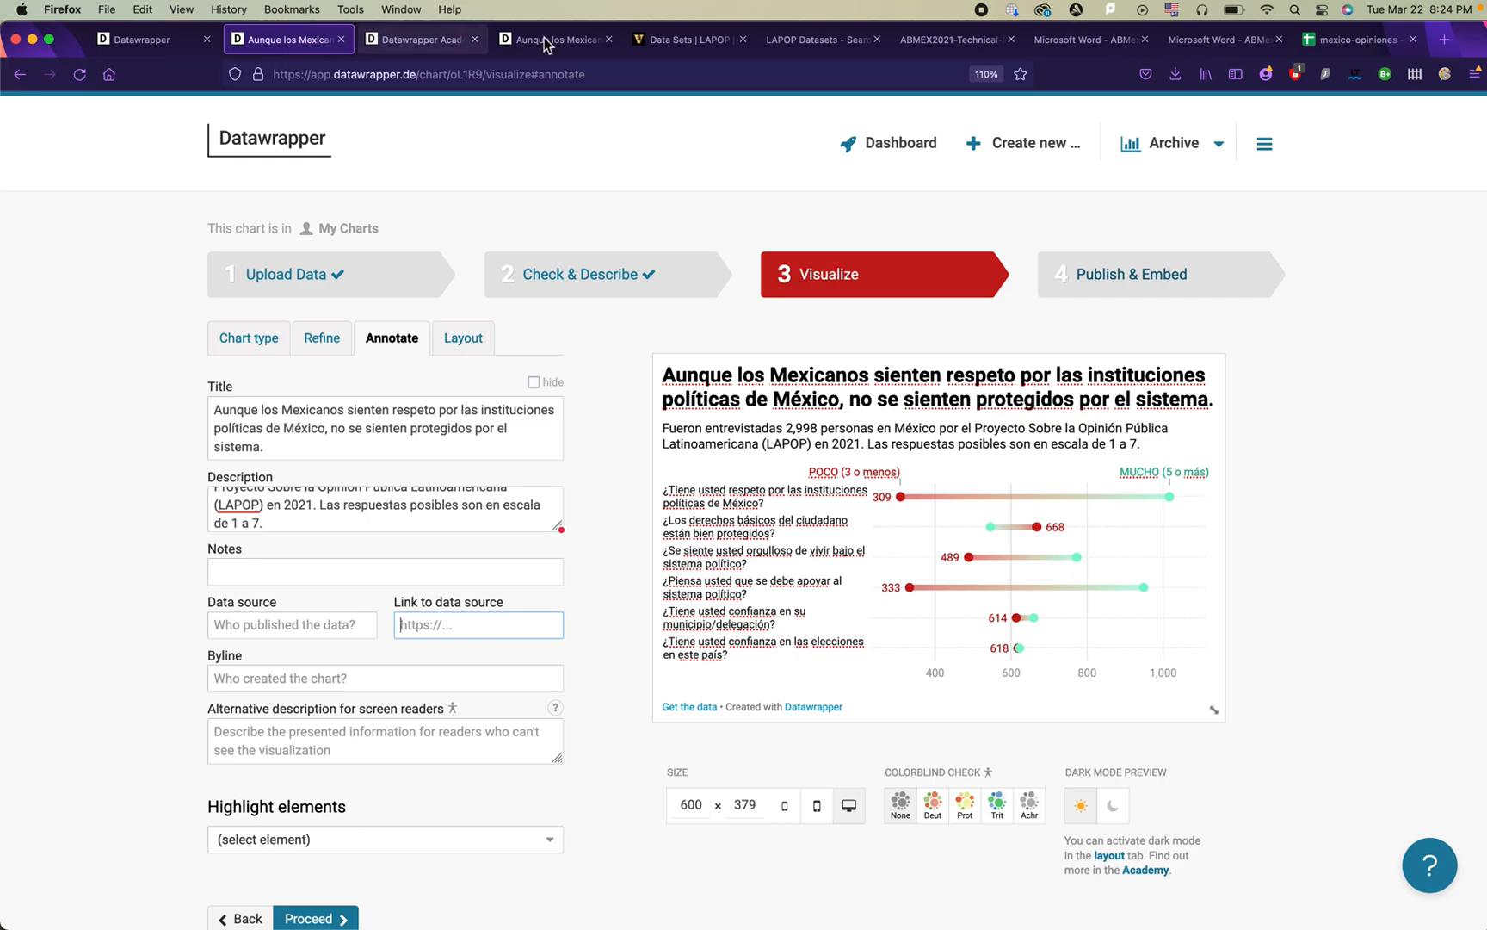
pyautogui.press('super+v')
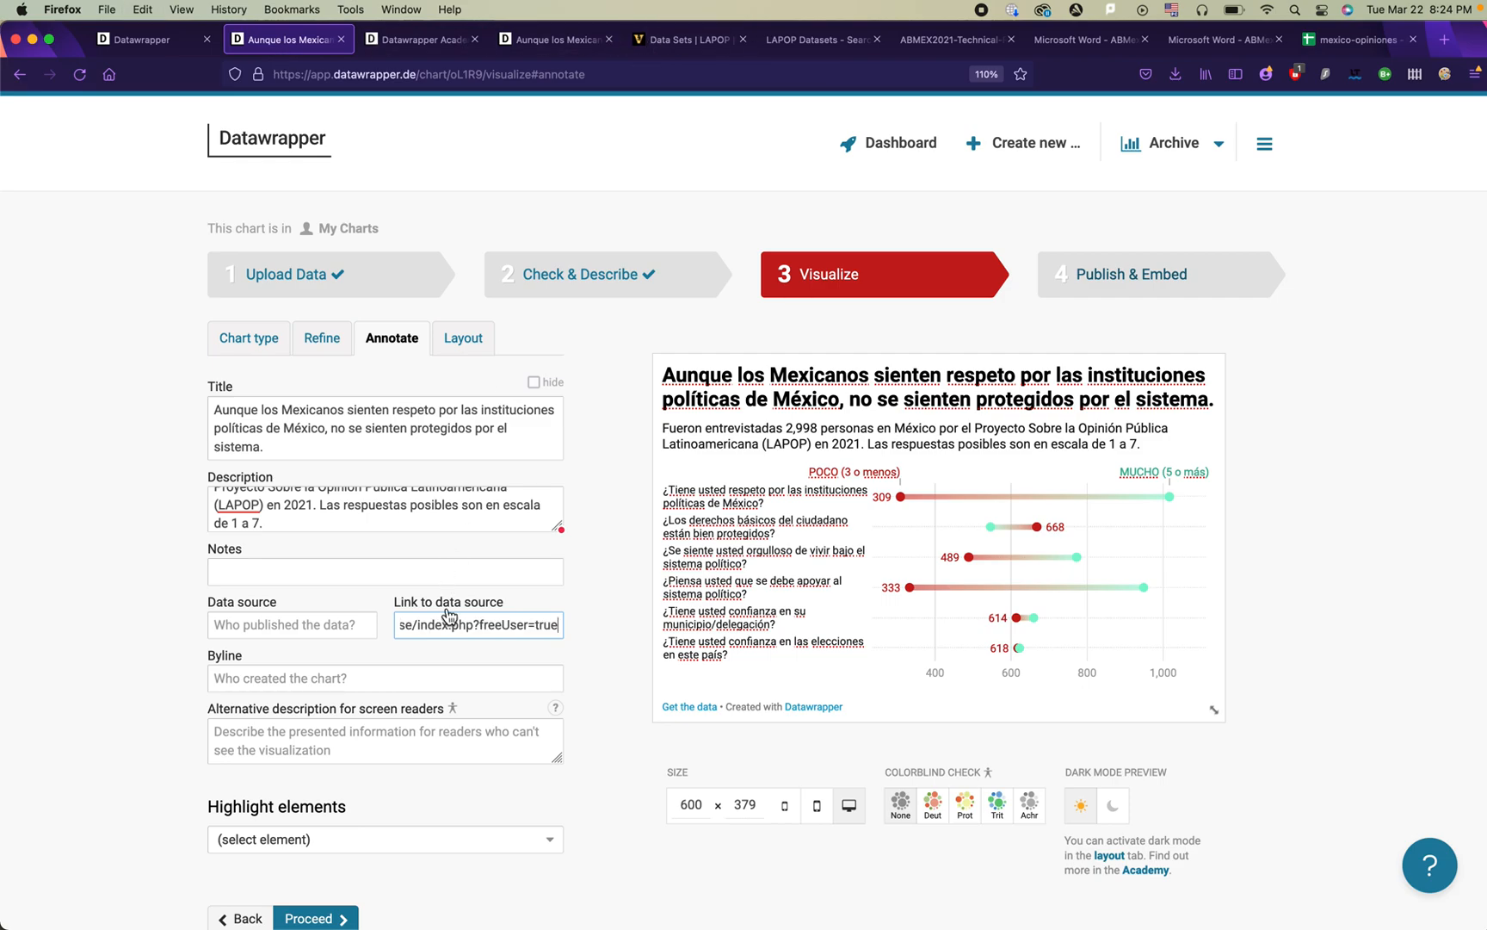
# Step: Enter "LAPOP" as the chart's data source name
pyautogui.click(310, 616)
pyautogui.write('LA')
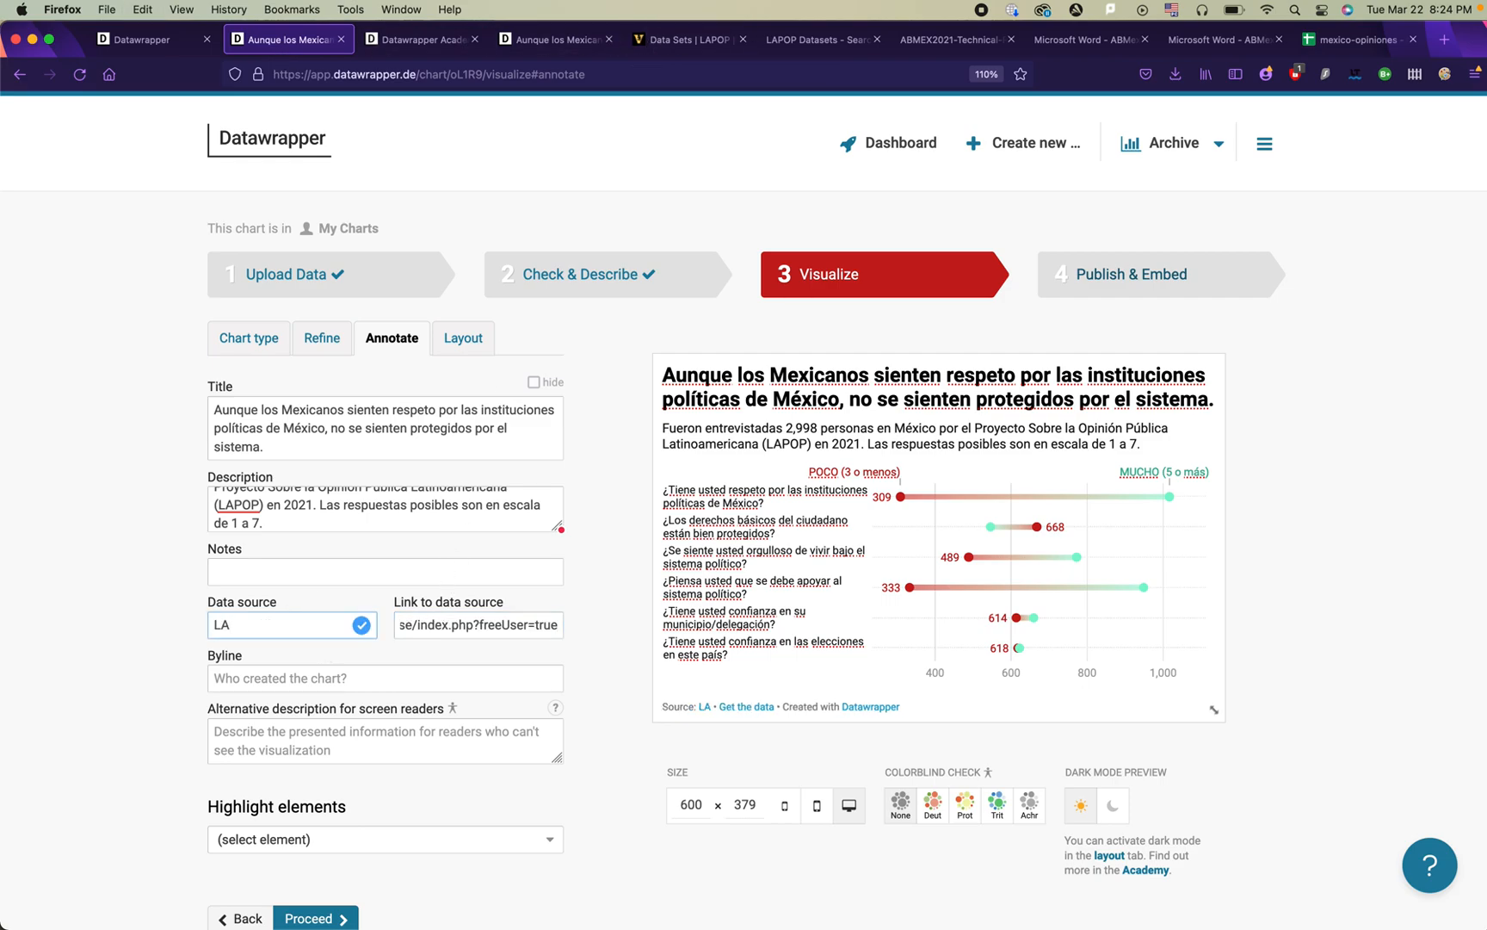
pyautogui.write('POP')
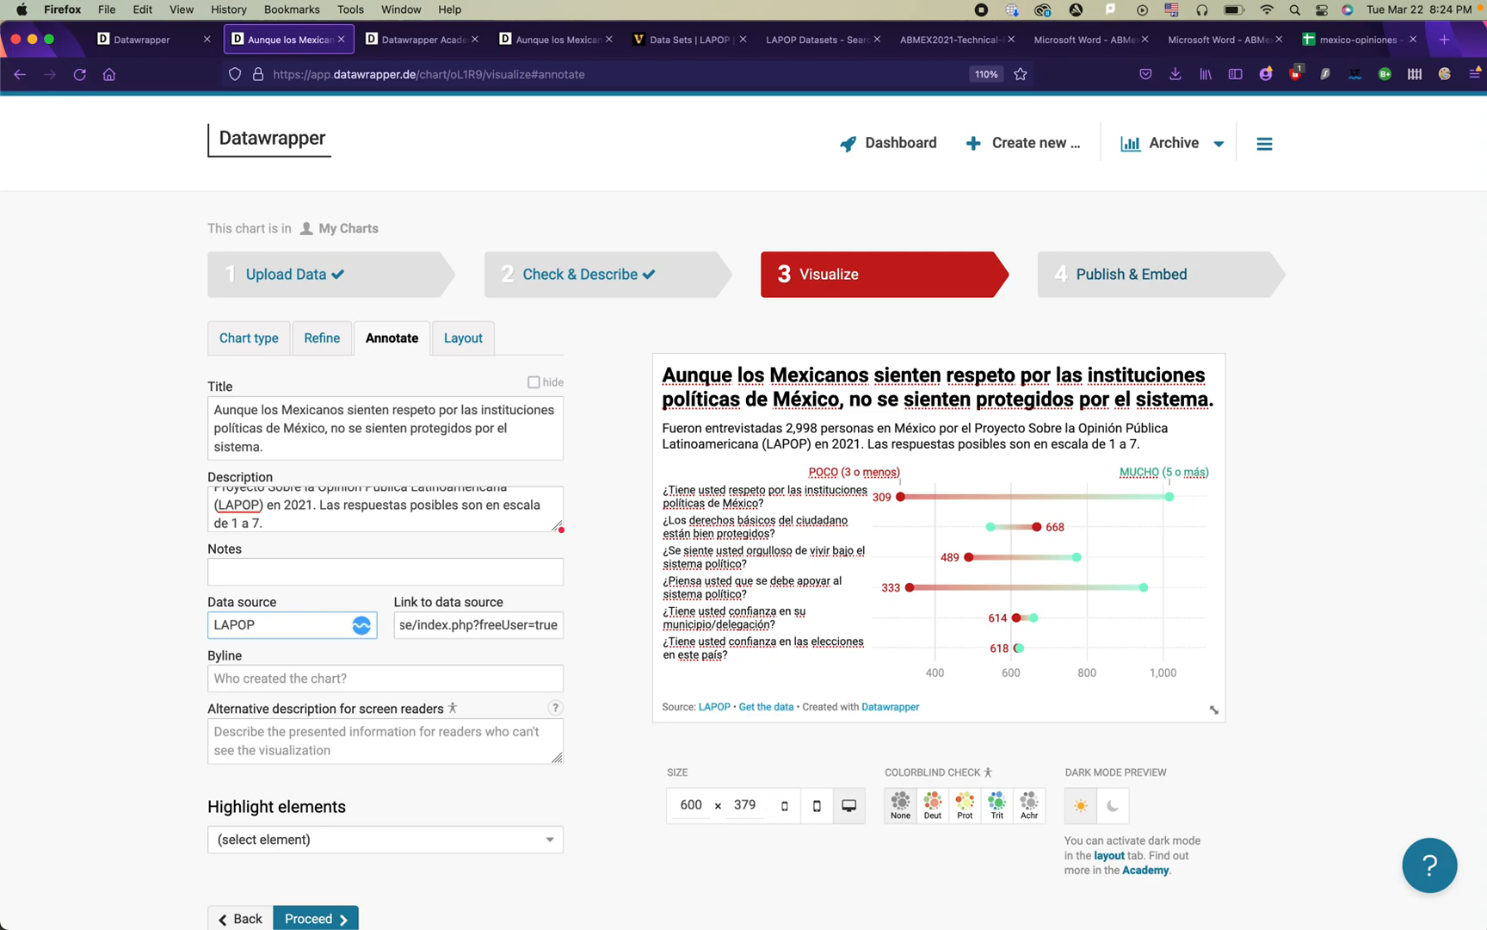
pyautogui.click(167, 692)
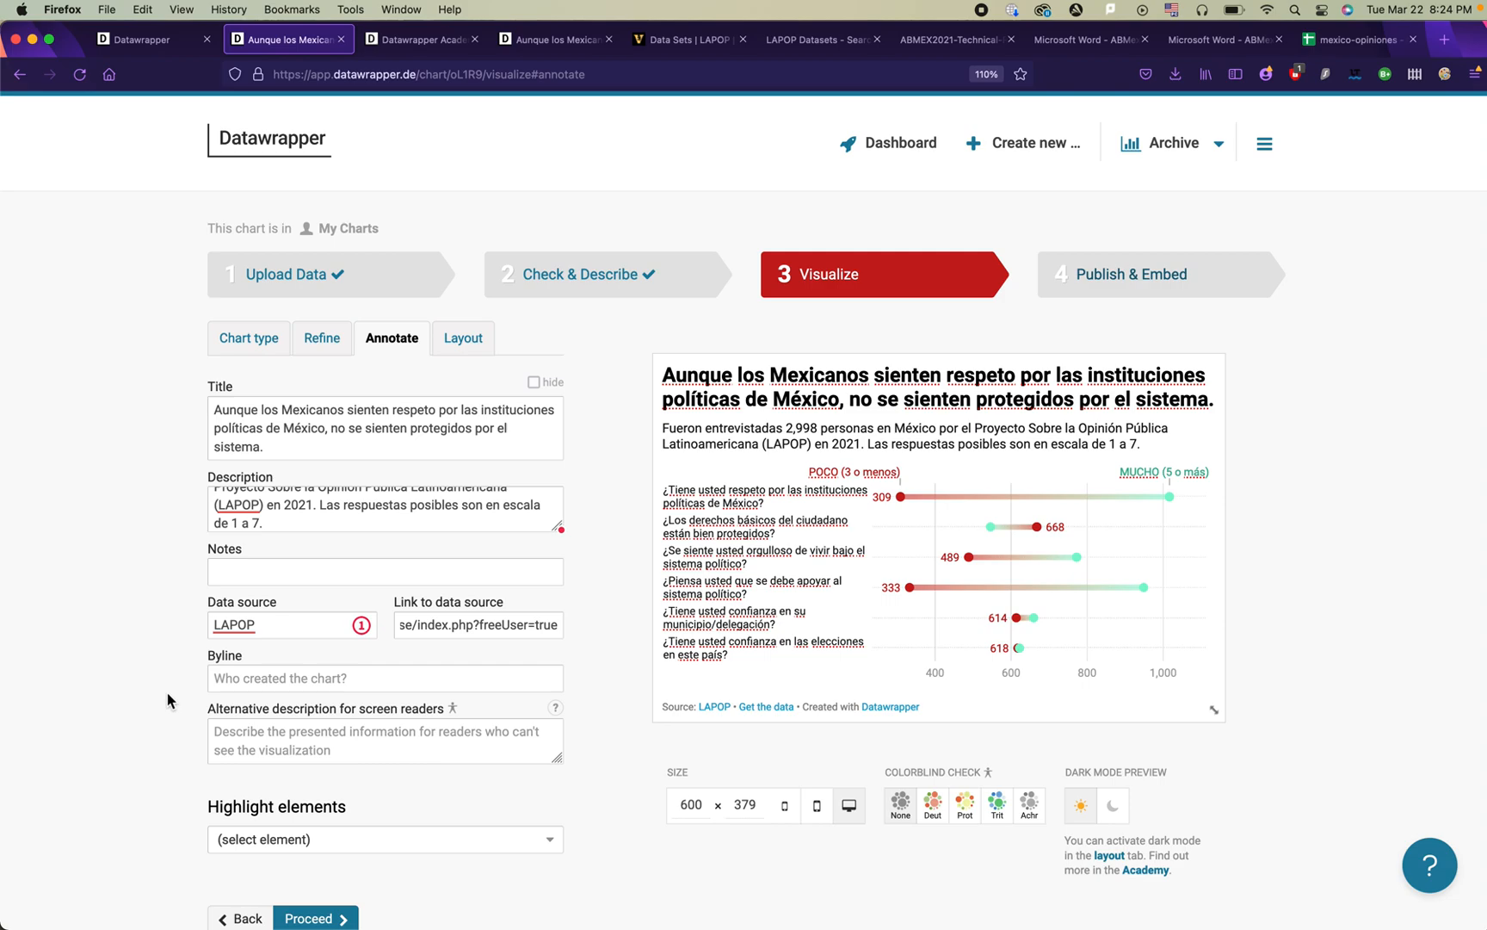
# Step: Check the source line in the chart preview, set the output locale to Español (es-ES), and return to the visualization settings
pyautogui.doubleClick(669, 707)
pyautogui.click(676, 708)
pyautogui.scroll(-1, 680, 711)
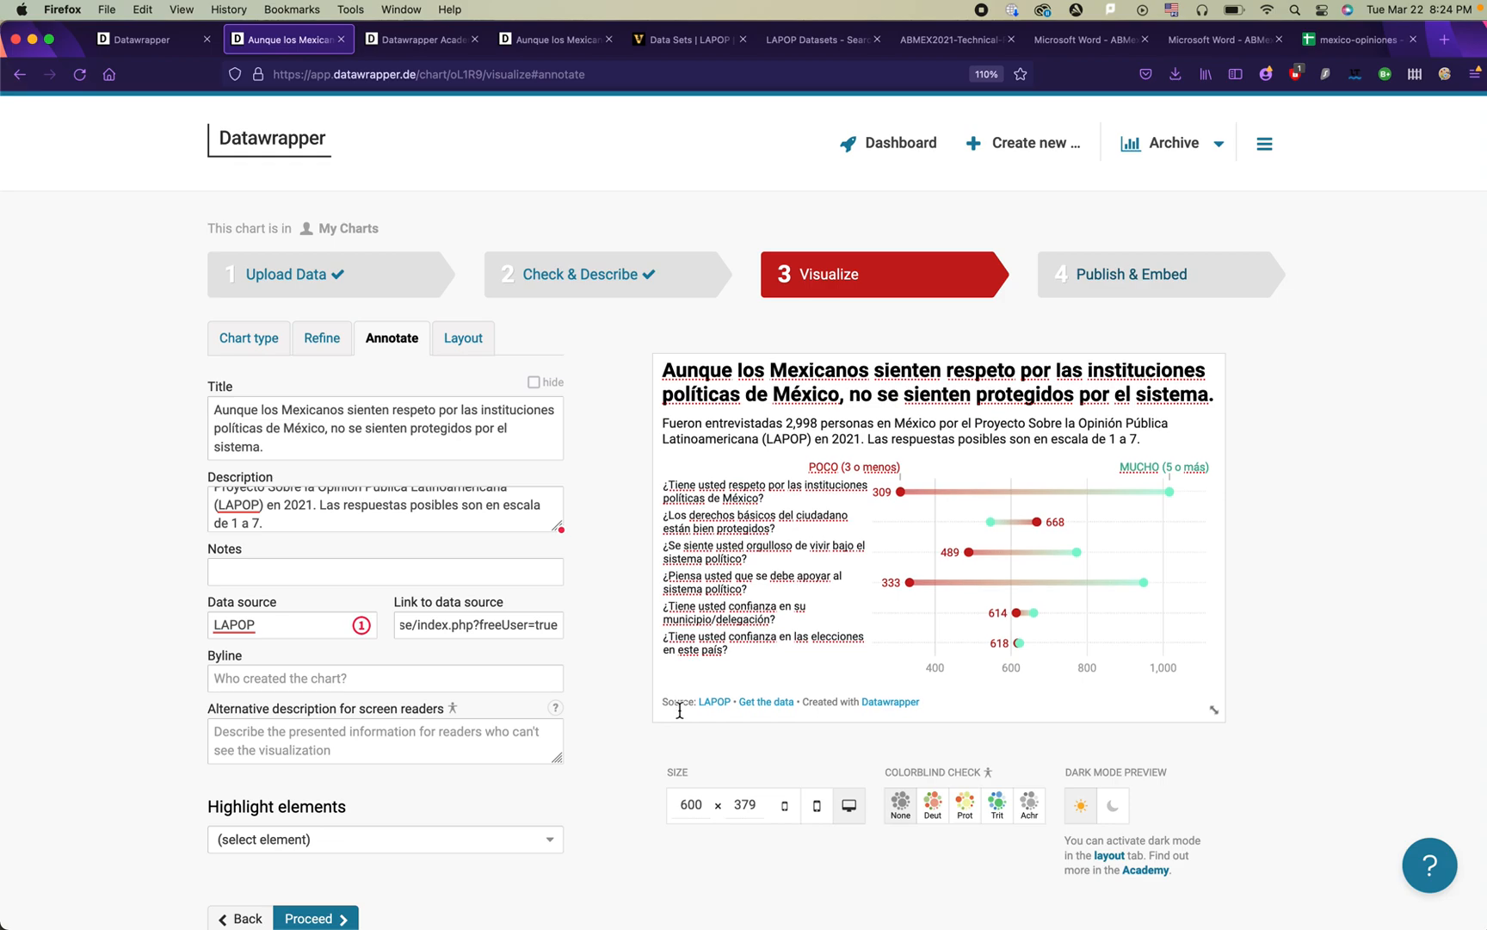
pyautogui.scroll(1, 679, 711)
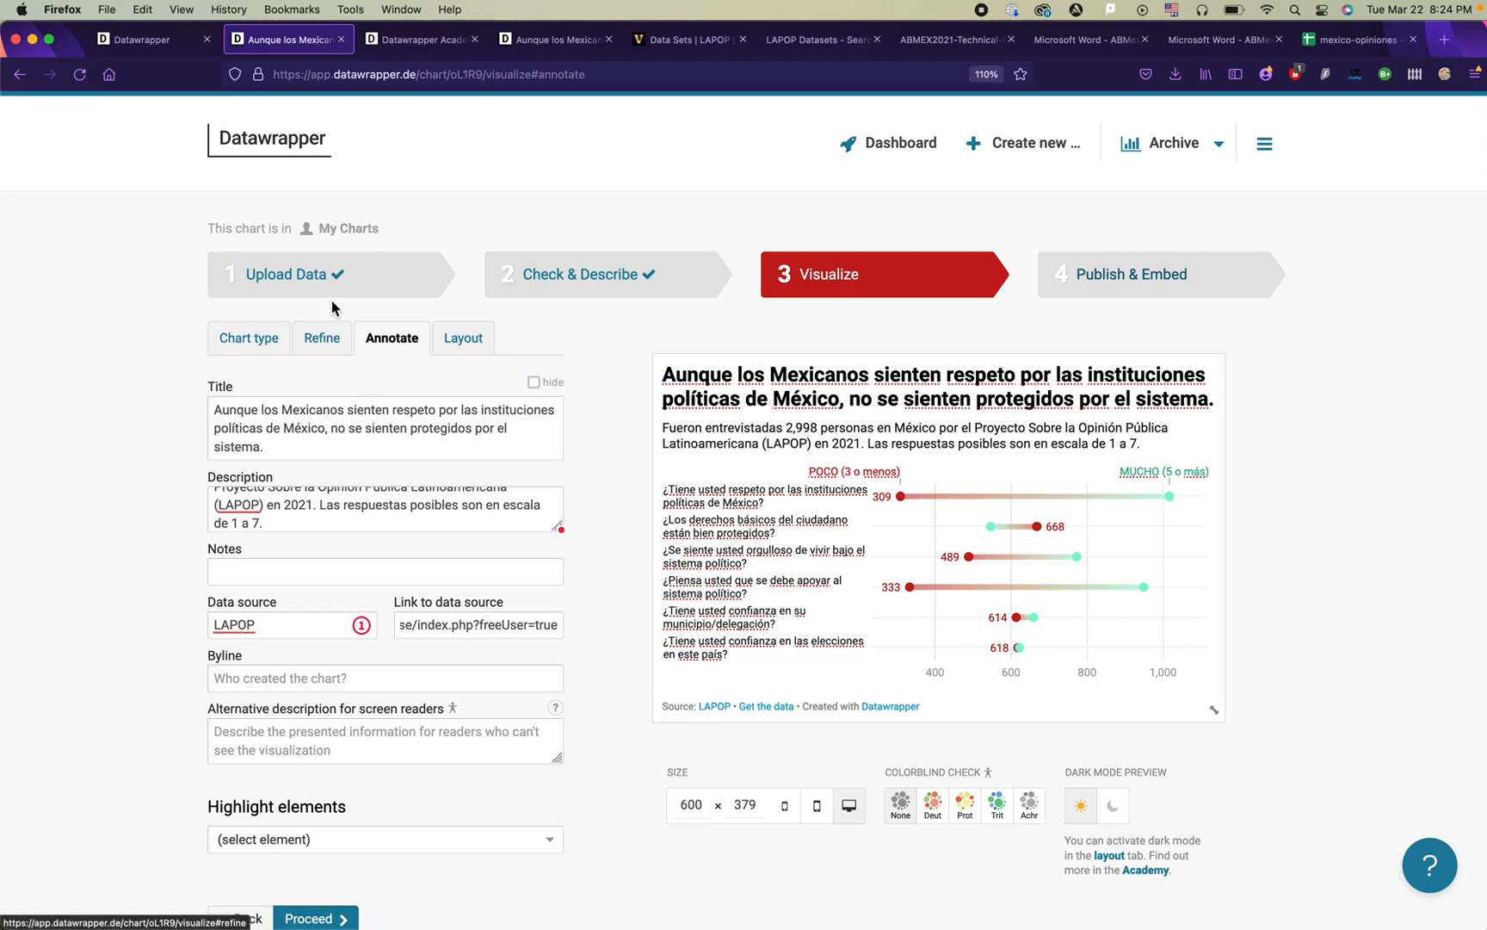
pyautogui.click(372, 289)
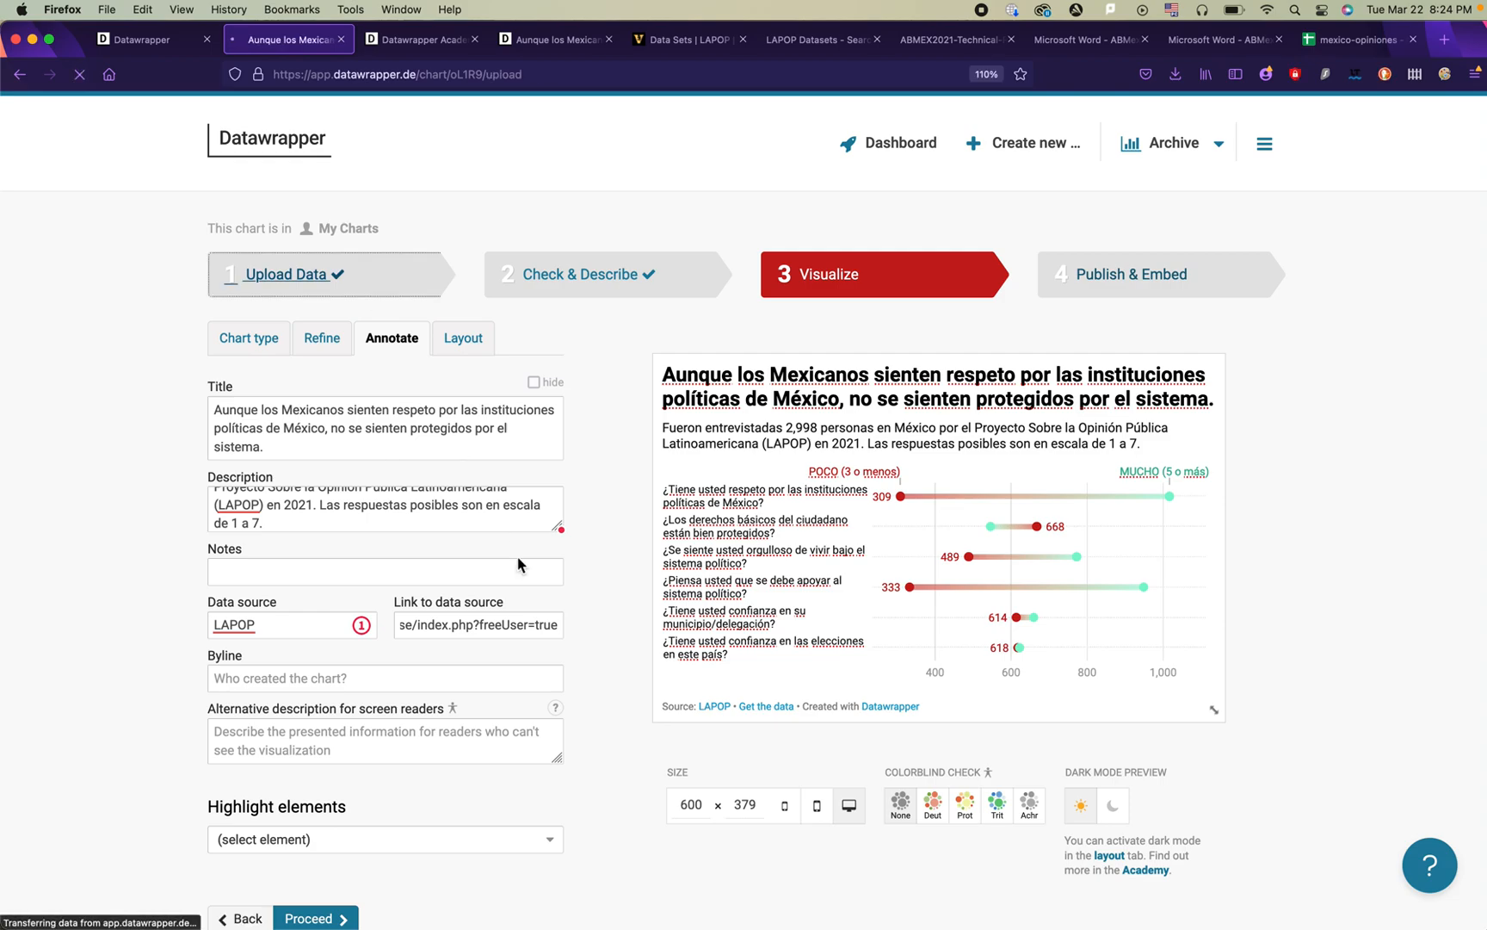
pyautogui.click(505, 273)
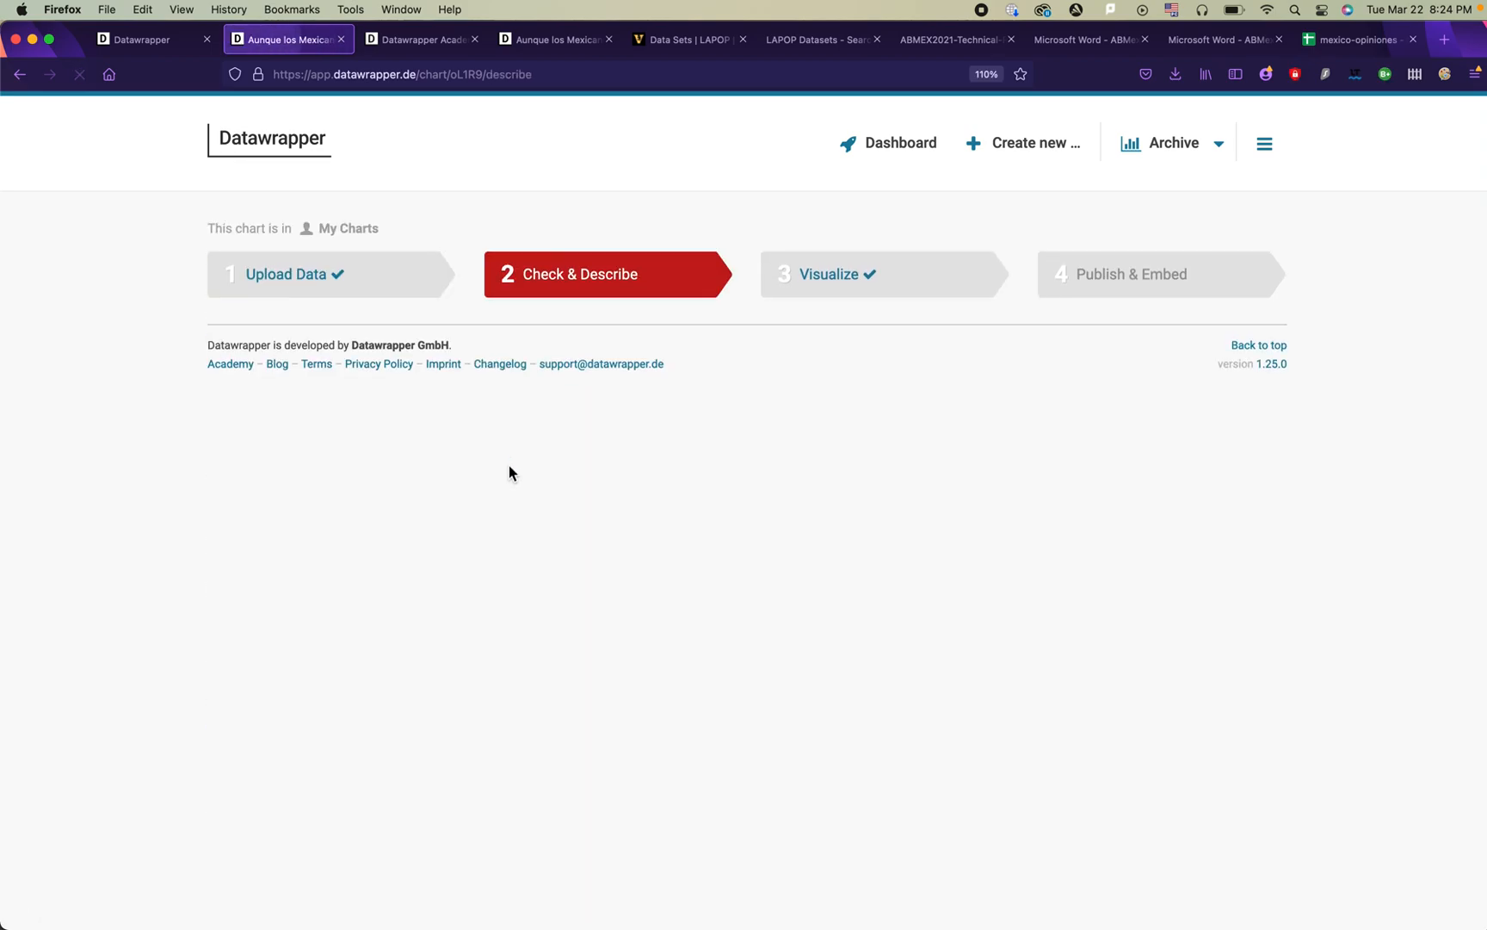
pyautogui.click(357, 592)
pyautogui.scroll(-3, 321, 612)
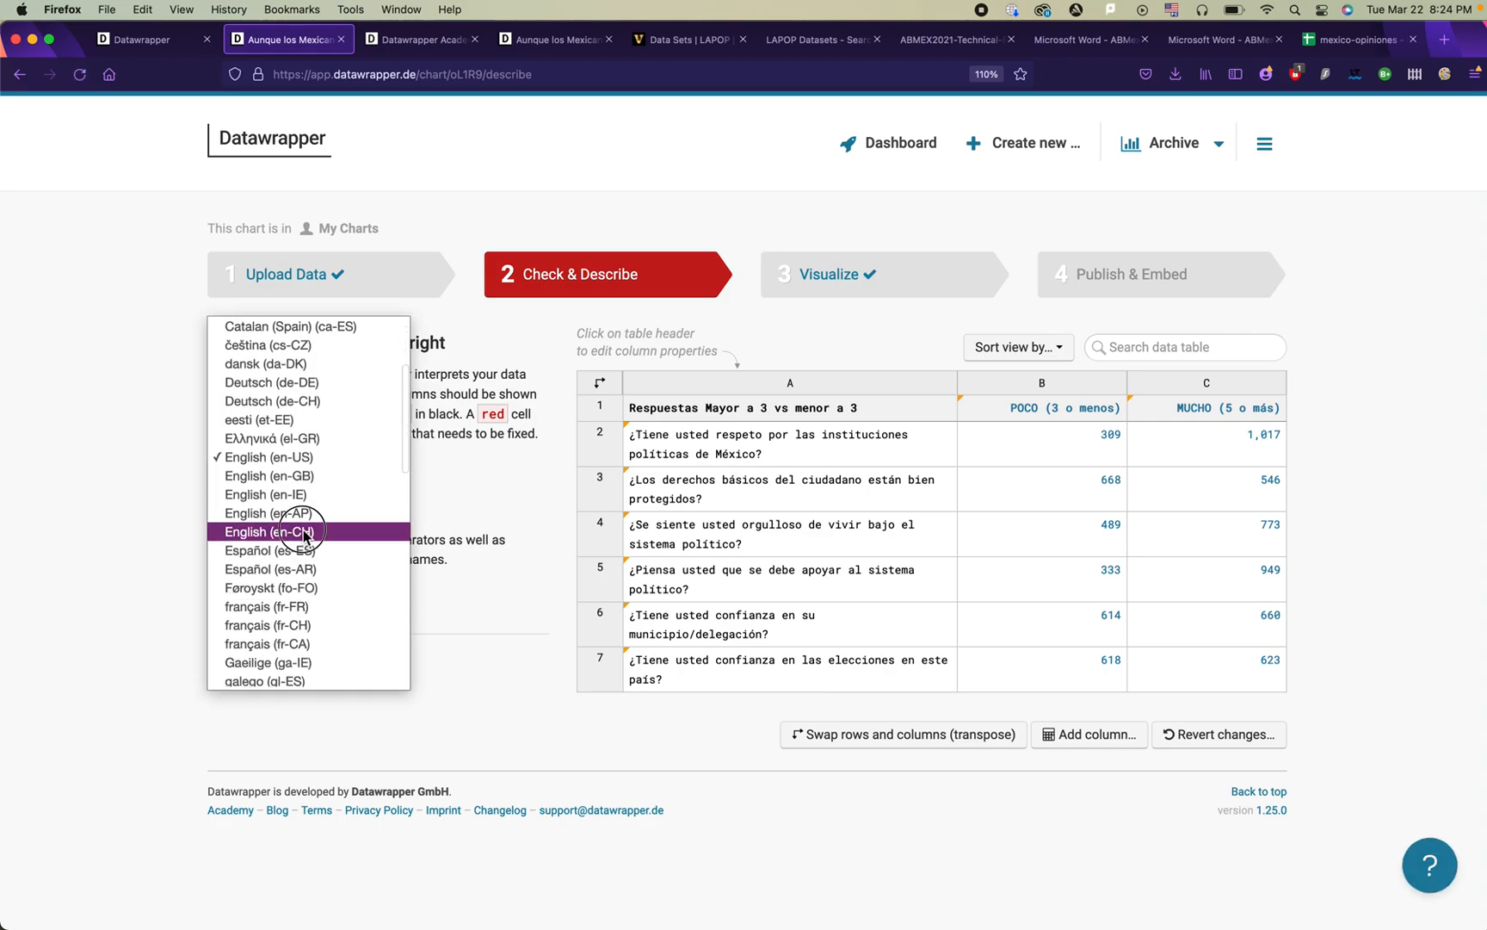
pyautogui.click(303, 551)
pyautogui.click(322, 677)
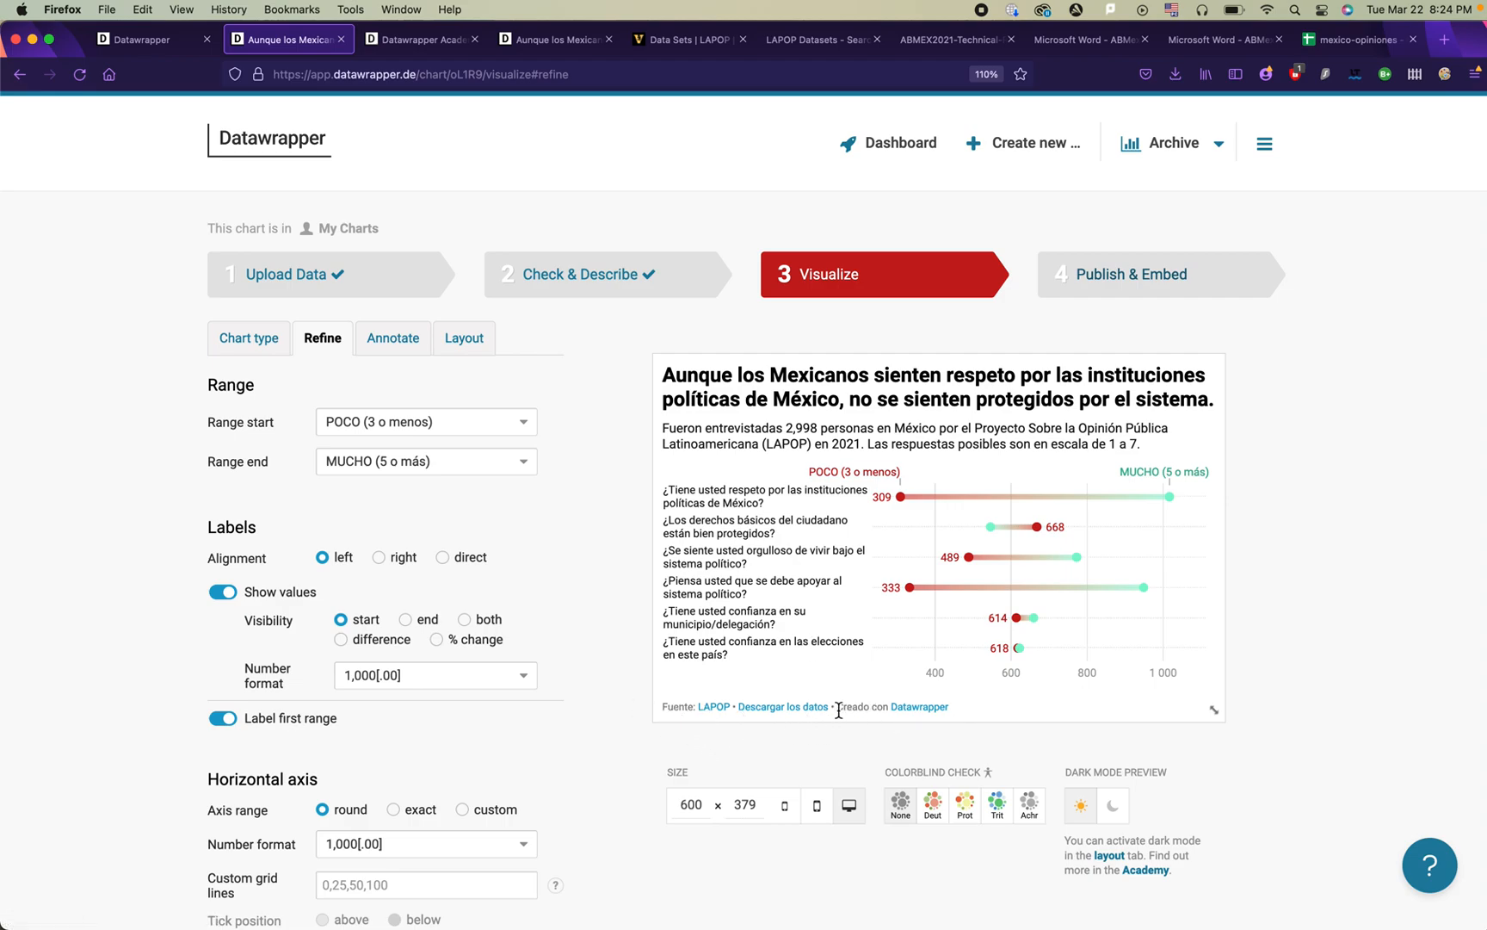
# Step: Enter the chart creator's full name as the byline in the chart's annotations
pyautogui.click(393, 338)
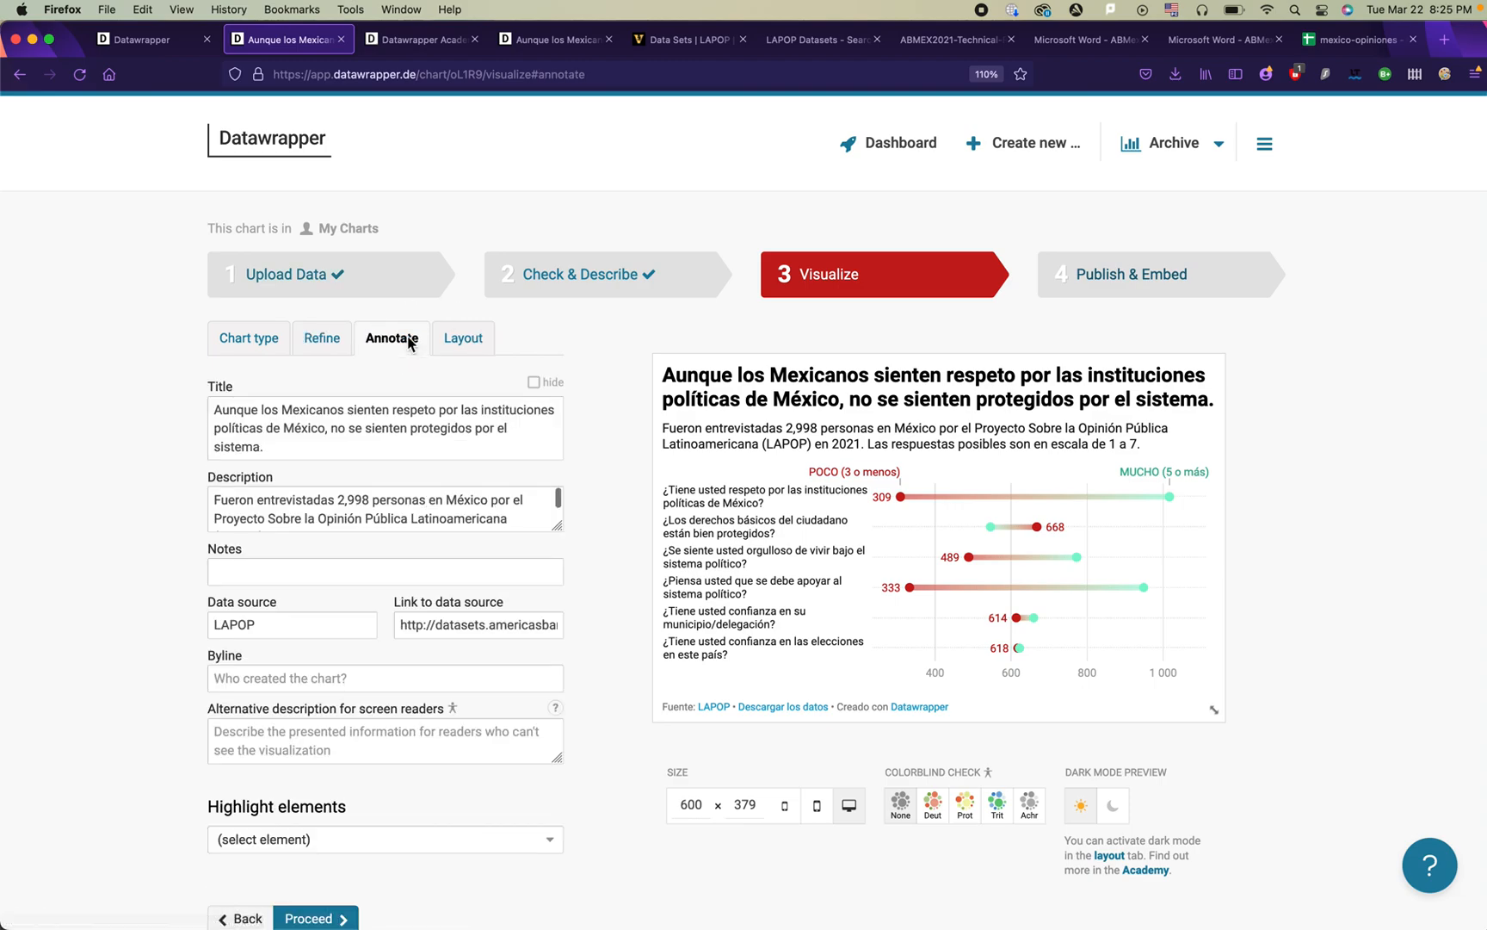
pyautogui.click(356, 675)
pyautogui.write('Laura Kurtzberg')
# Step: Copy the chart's full title text into the alternative description for screen readers
pyautogui.click(448, 739)
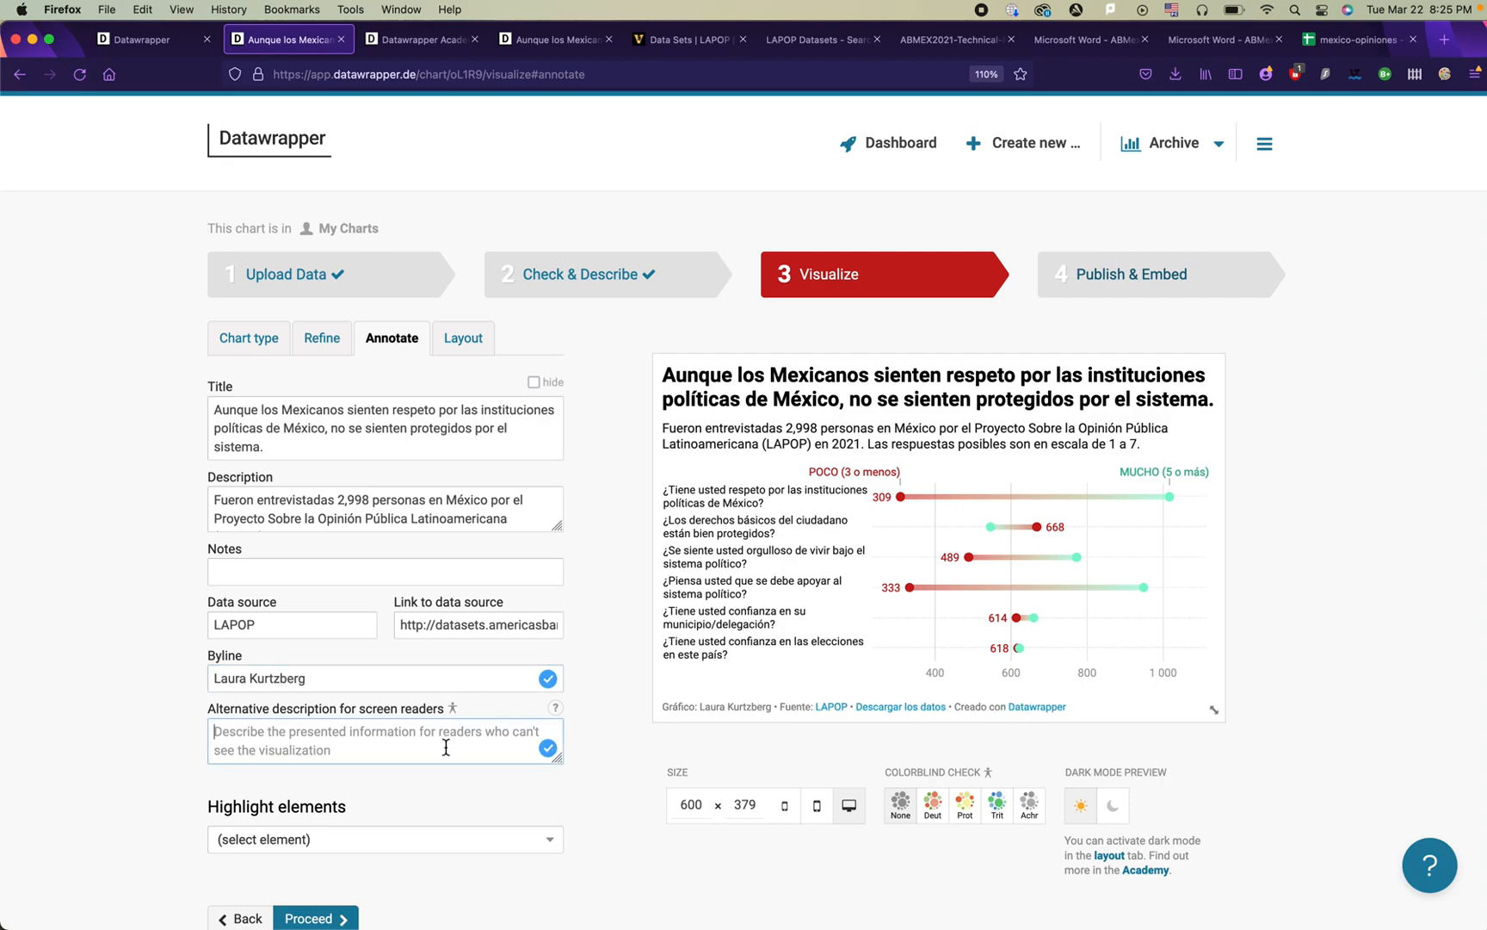
pyautogui.scroll(-2, 465, 509)
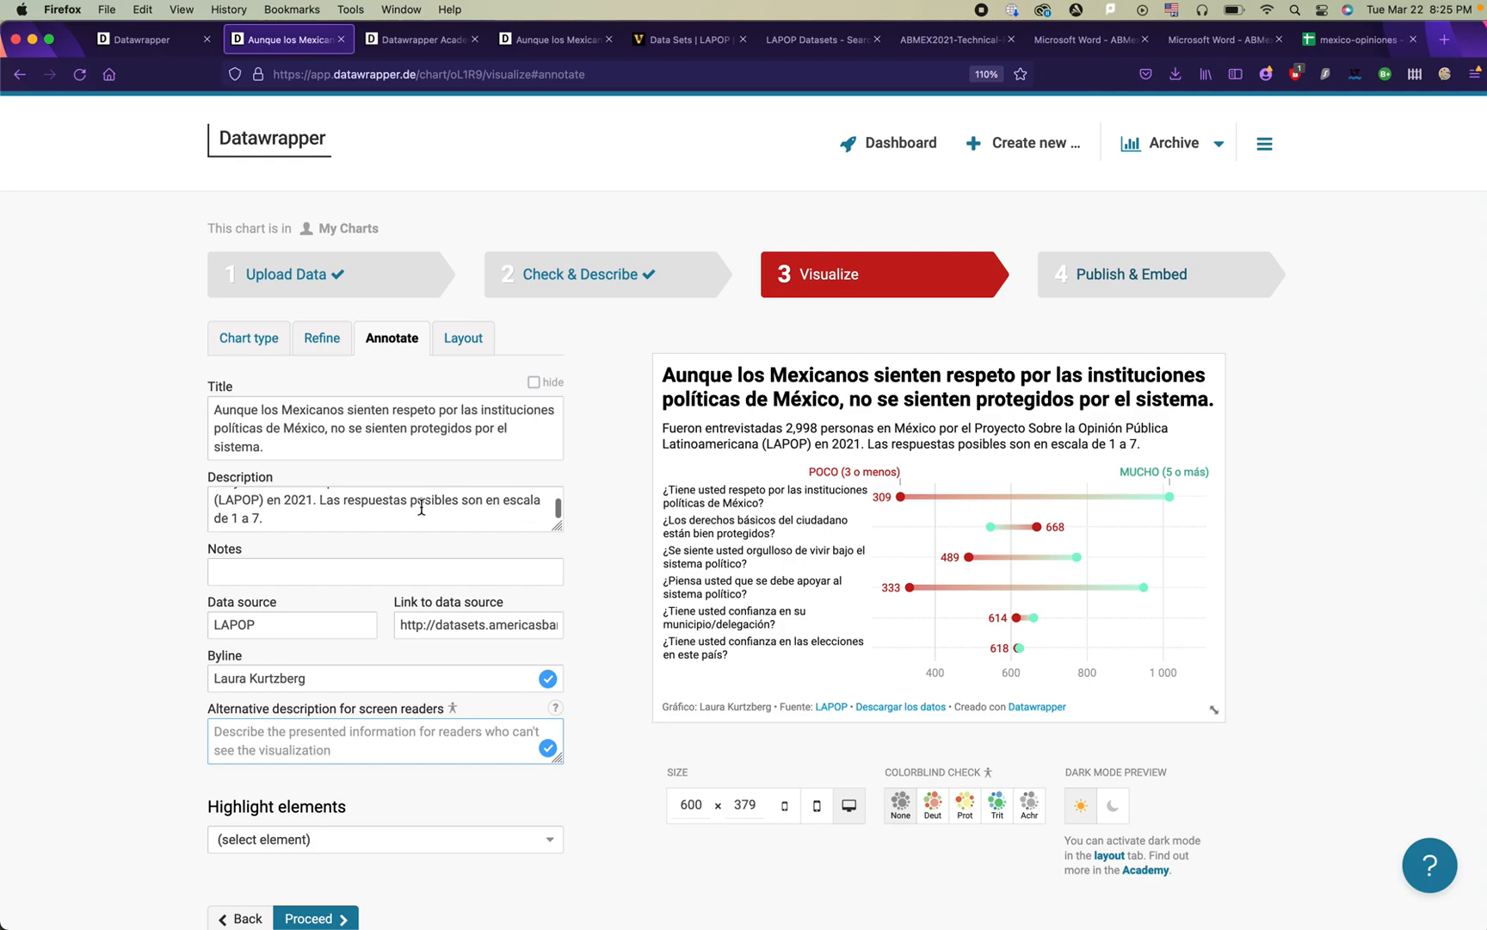
pyautogui.moveTo(345, 518); pyautogui.dragTo(149, 478)
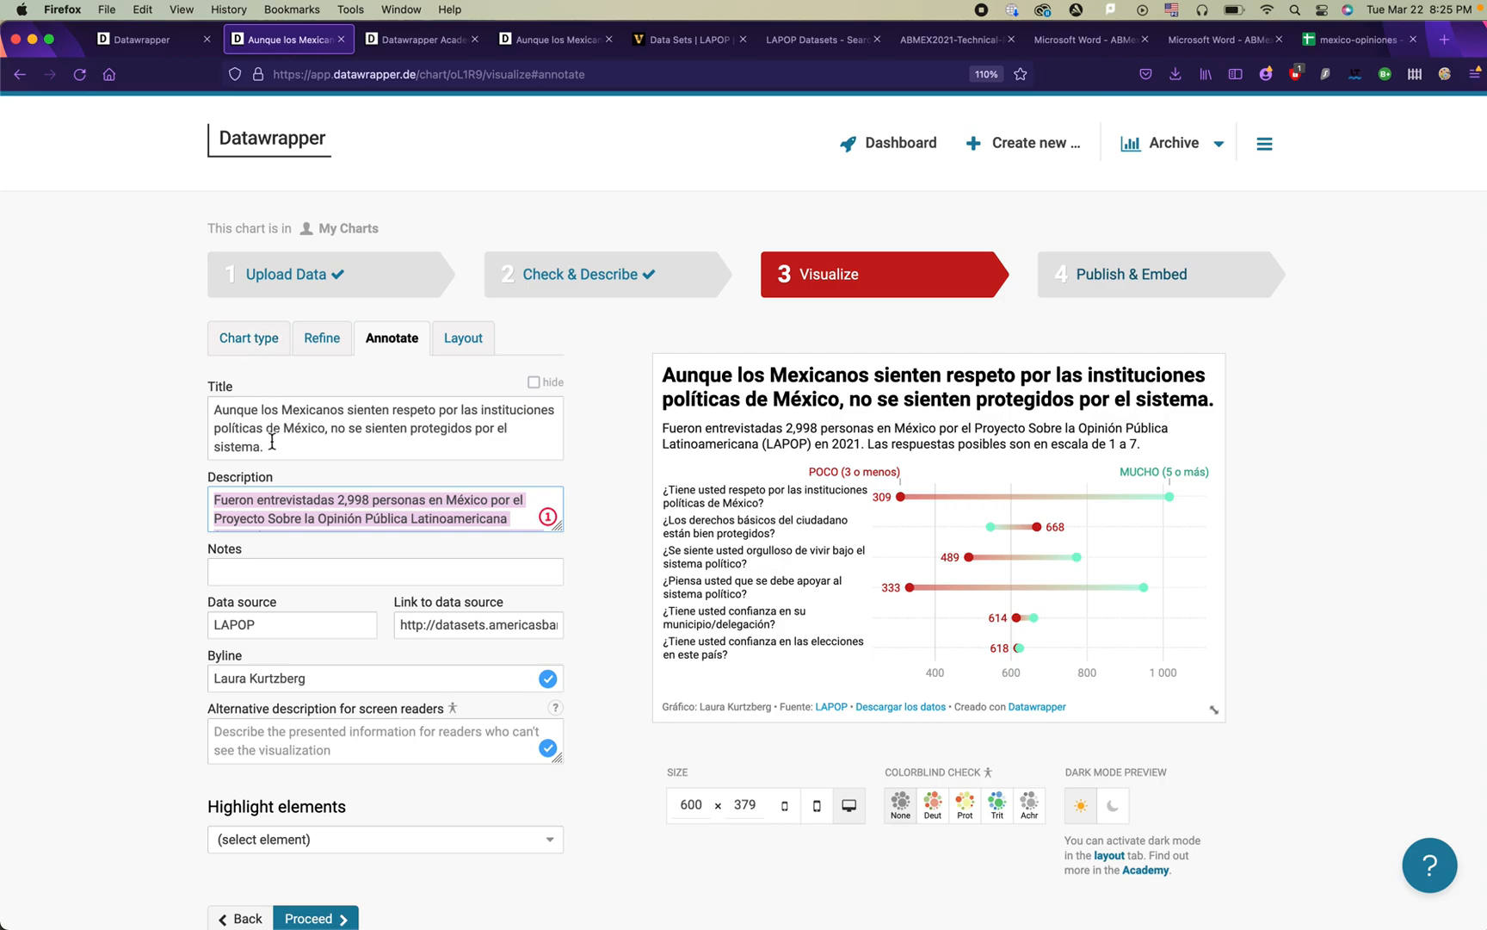
pyautogui.moveTo(272, 445); pyautogui.dragTo(199, 401)
pyautogui.press('super+c')
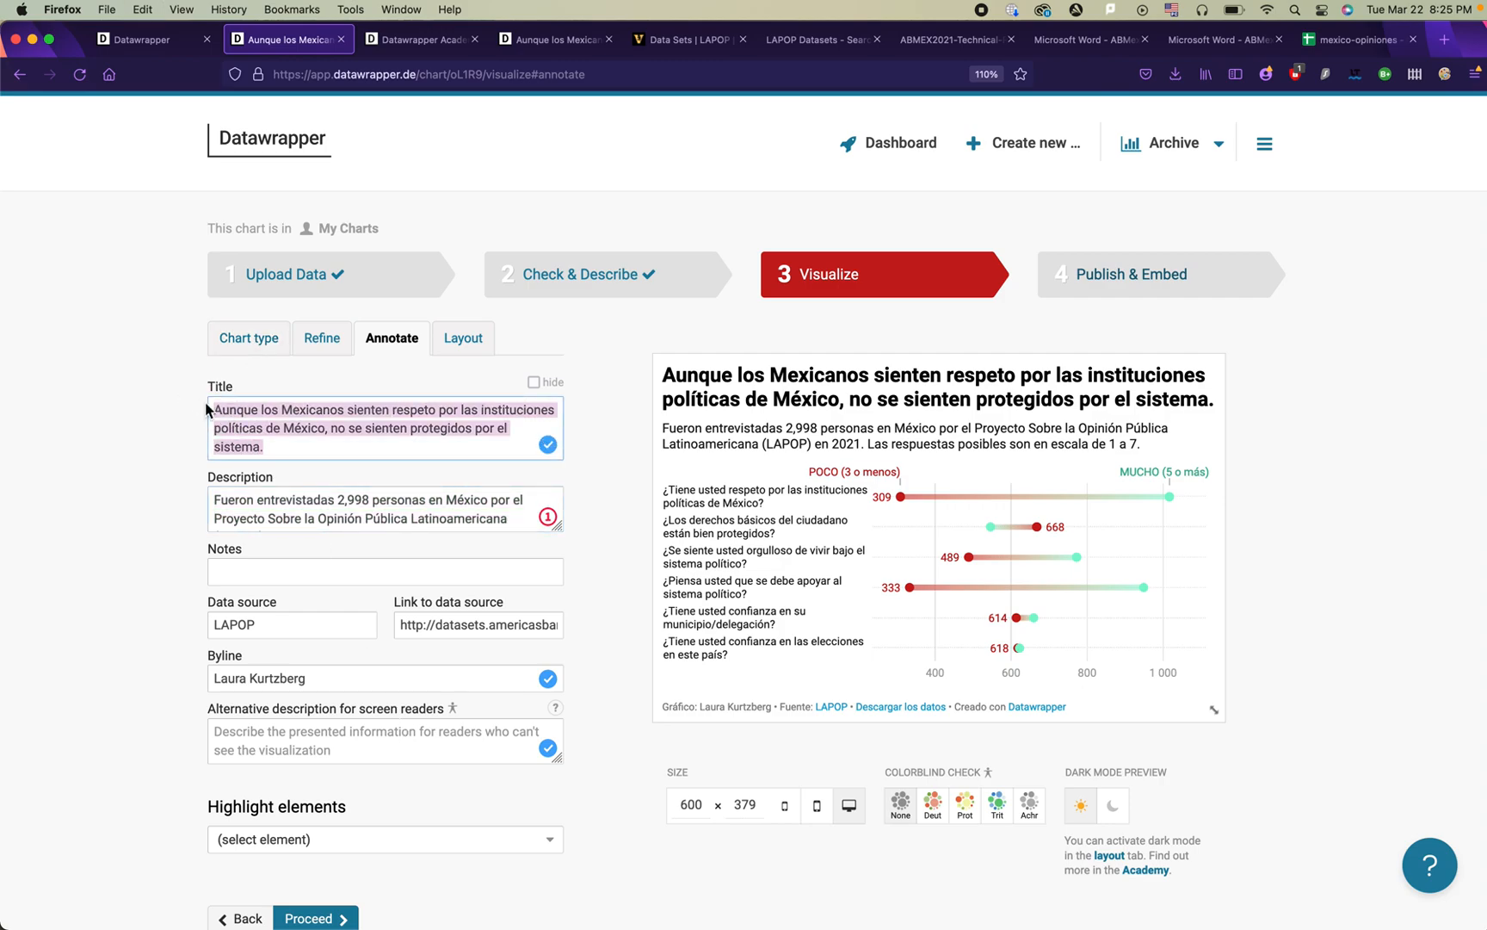
pyautogui.click(282, 742)
pyautogui.press('super+v')
pyautogui.click(155, 750)
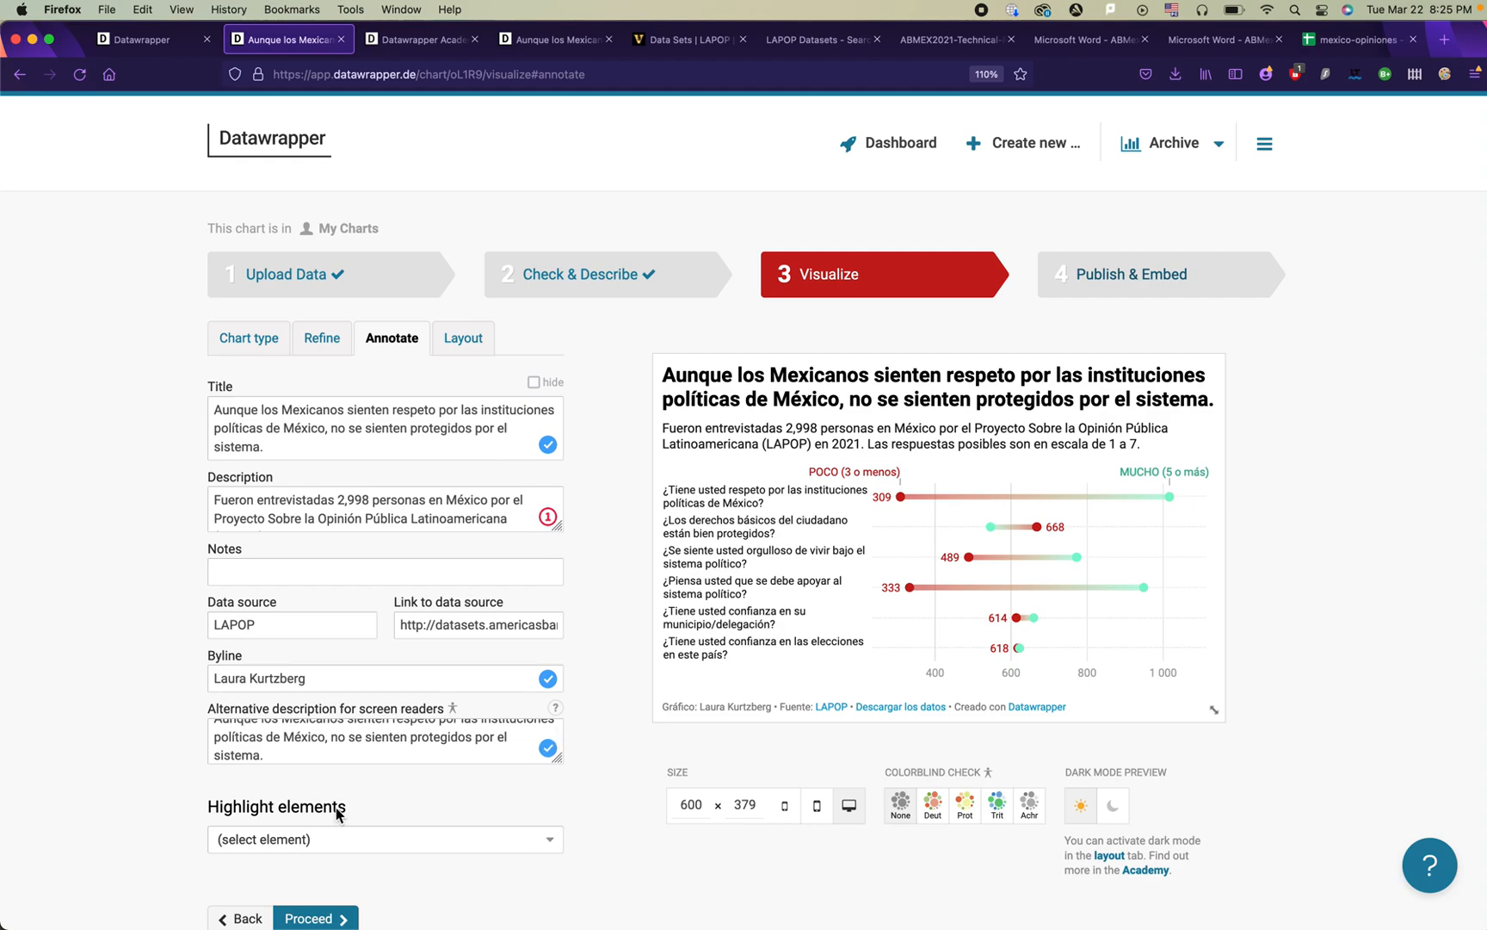
# Step: Try highlighting the "3 o menor a 3" and "5 o mayor a 5" elements, and remove the highlight
pyautogui.click(330, 837)
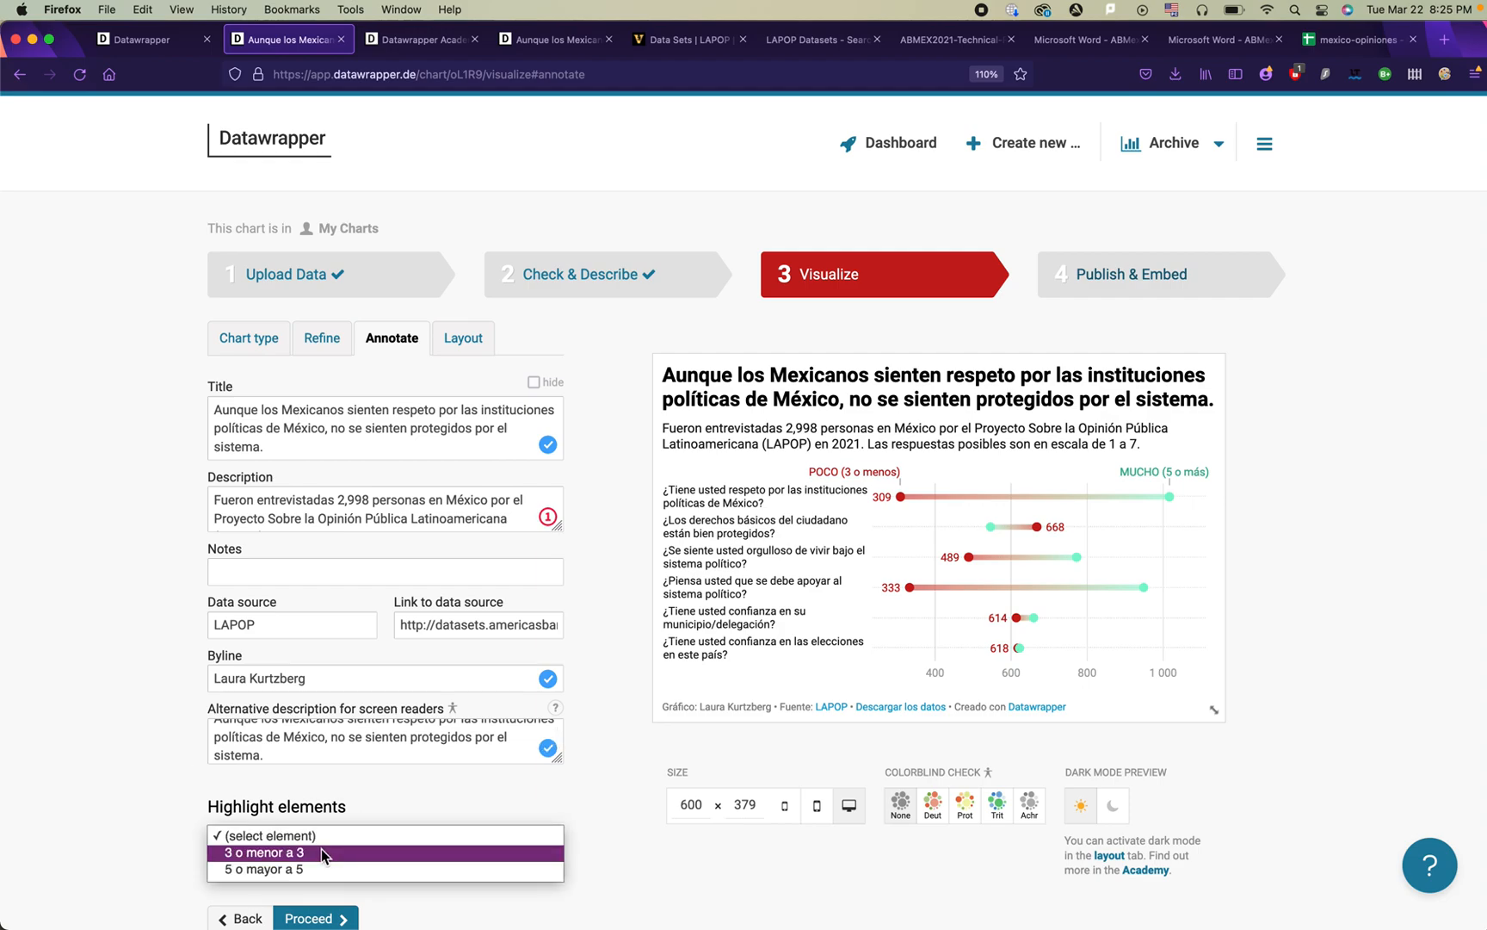
pyautogui.click(321, 852)
pyautogui.click(430, 839)
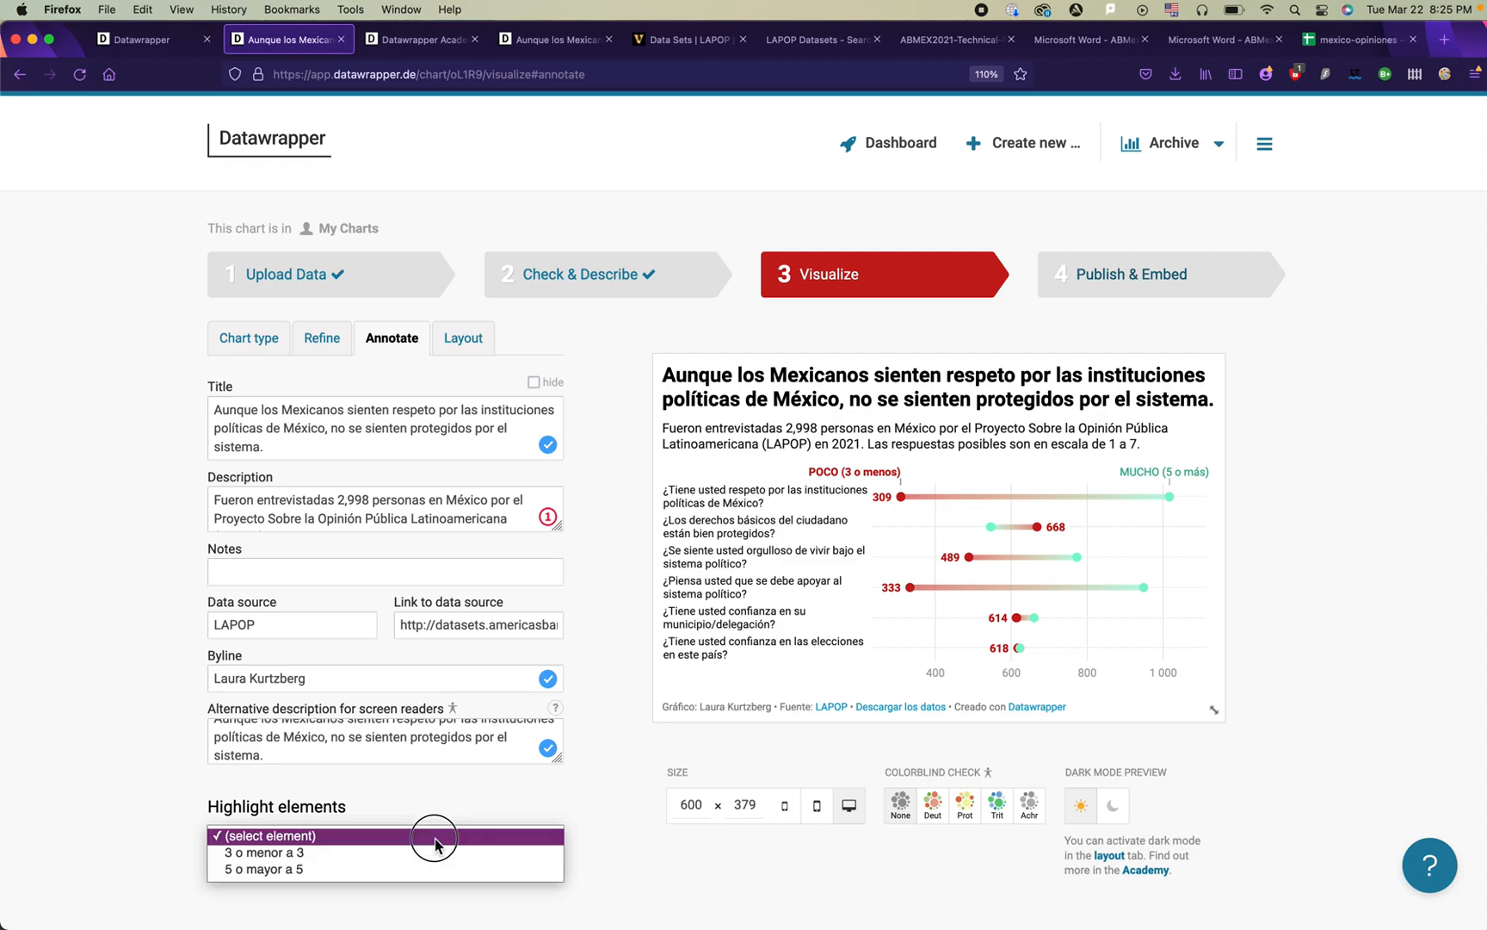
pyautogui.click(433, 837)
pyautogui.click(293, 868)
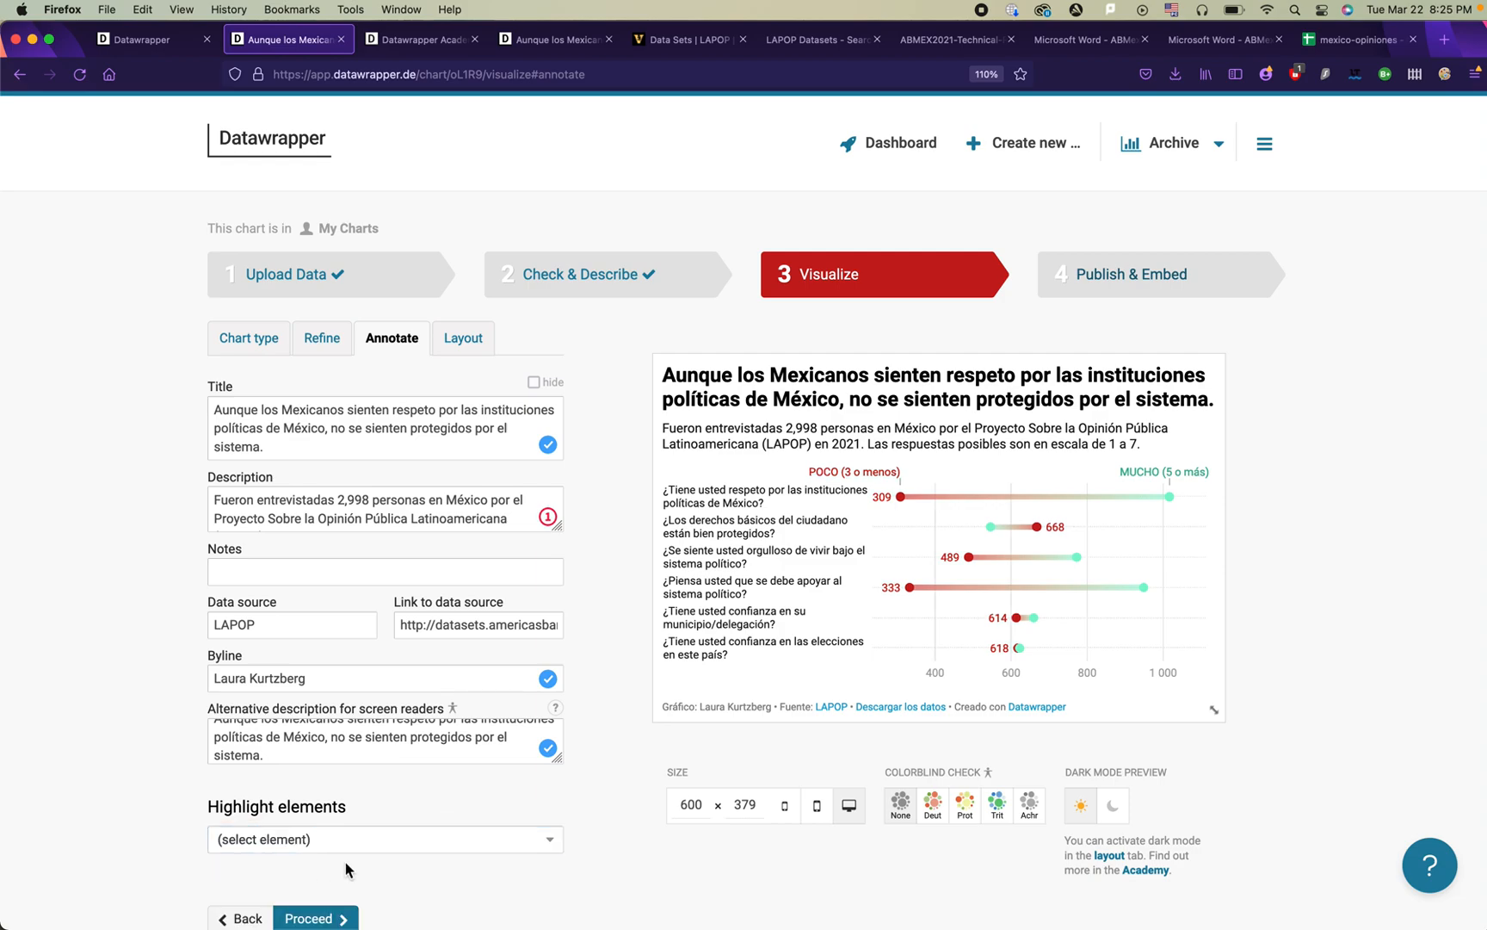
pyautogui.click(379, 842)
pyautogui.click(362, 868)
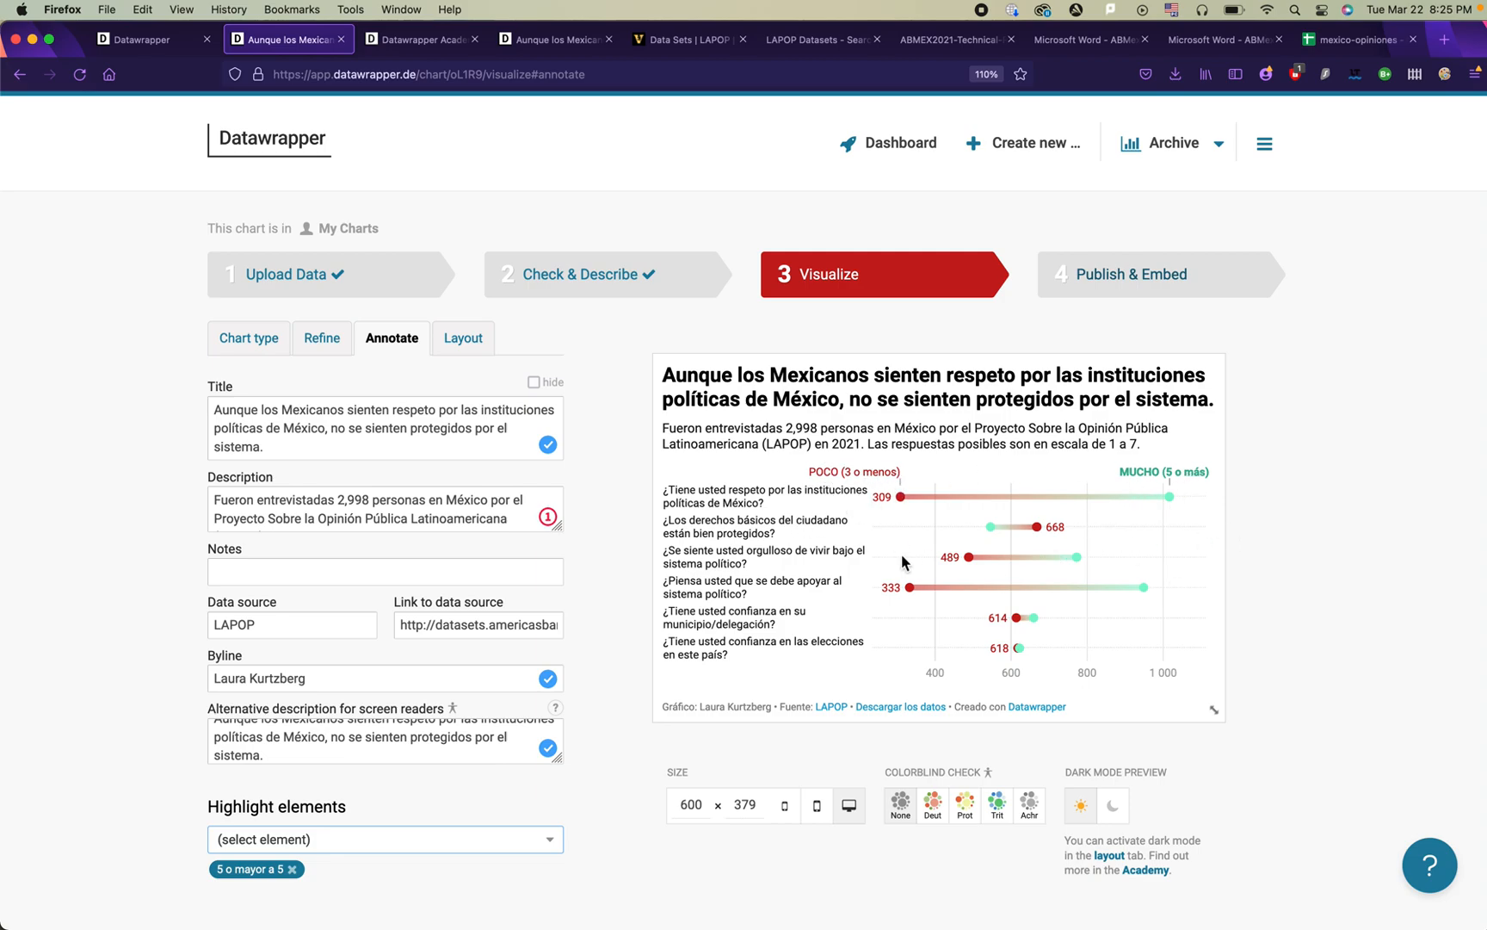
pyautogui.click(292, 870)
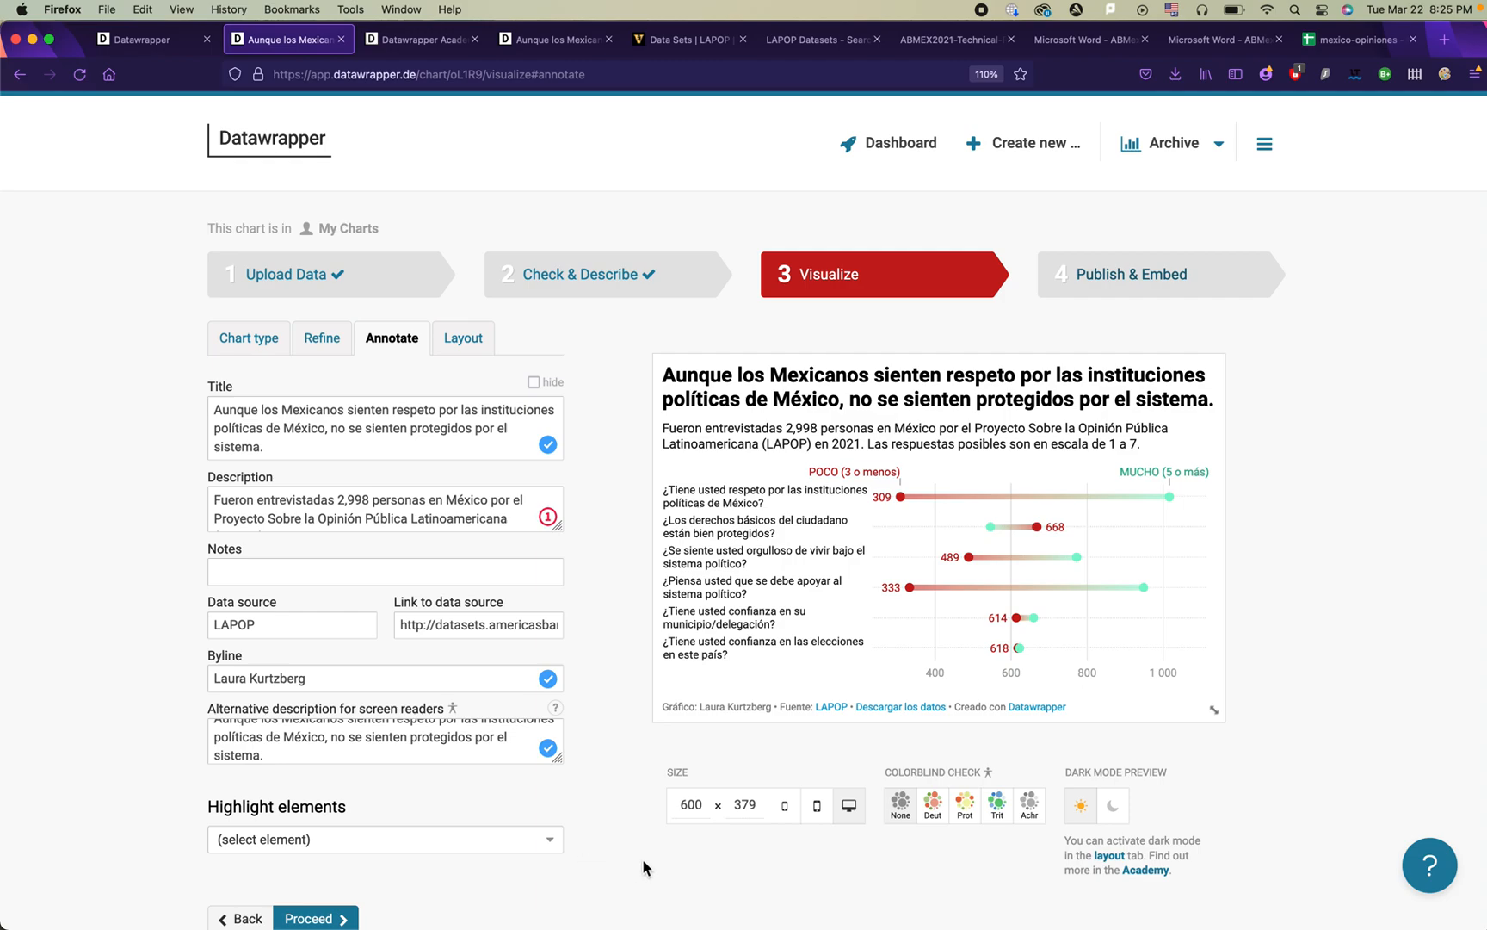
# Step: Turn on row sorting in the chart's refinement settings, sorting by the range start
pyautogui.click(322, 348)
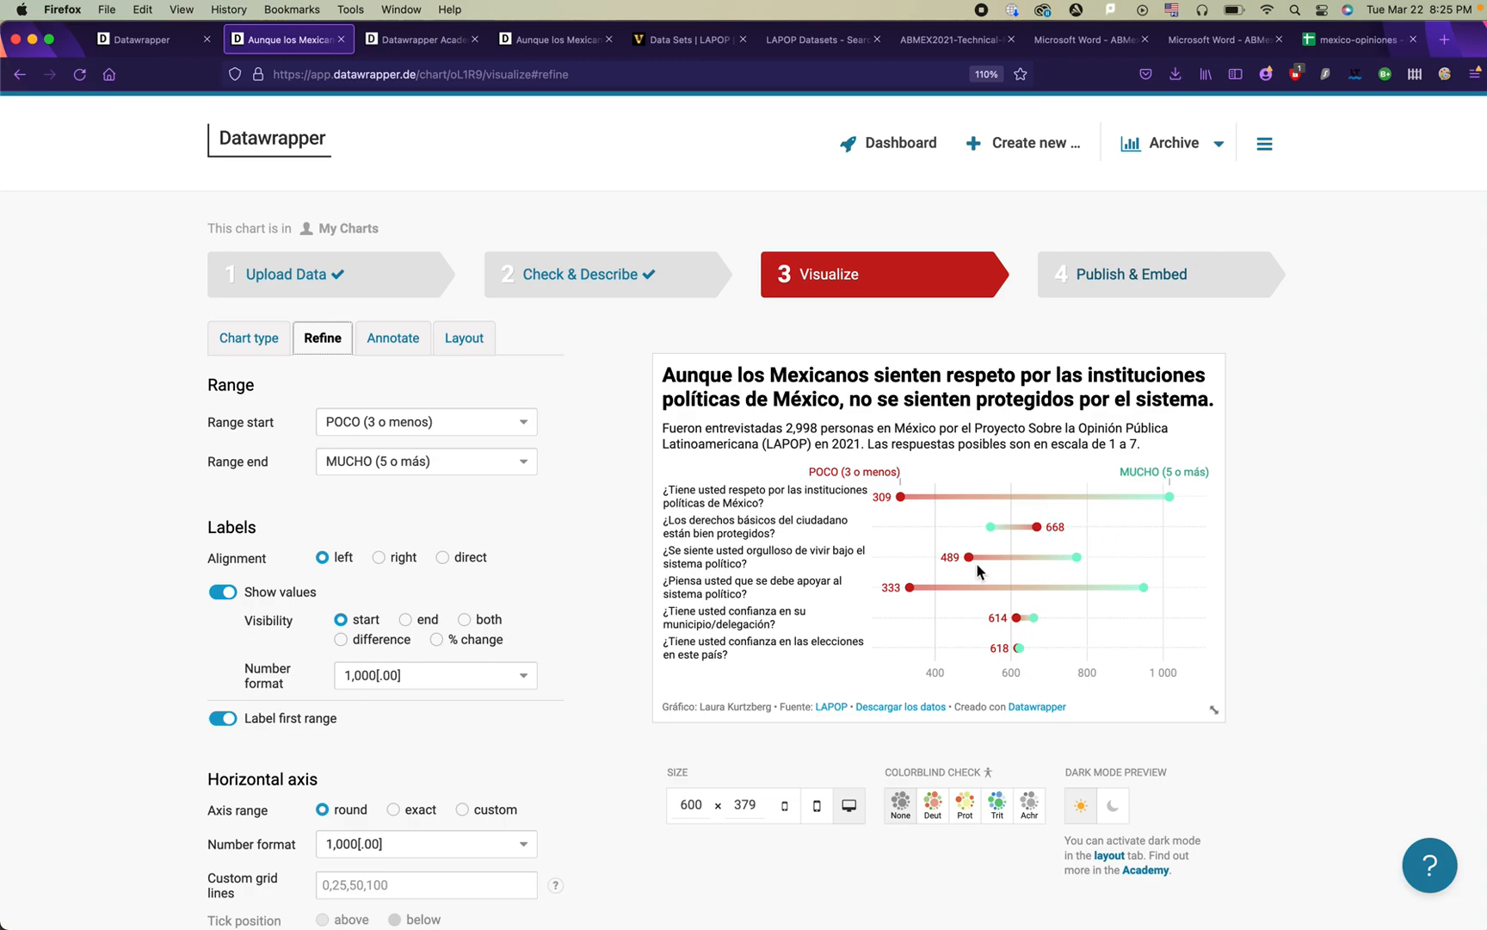
pyautogui.scroll(-7, 367, 728)
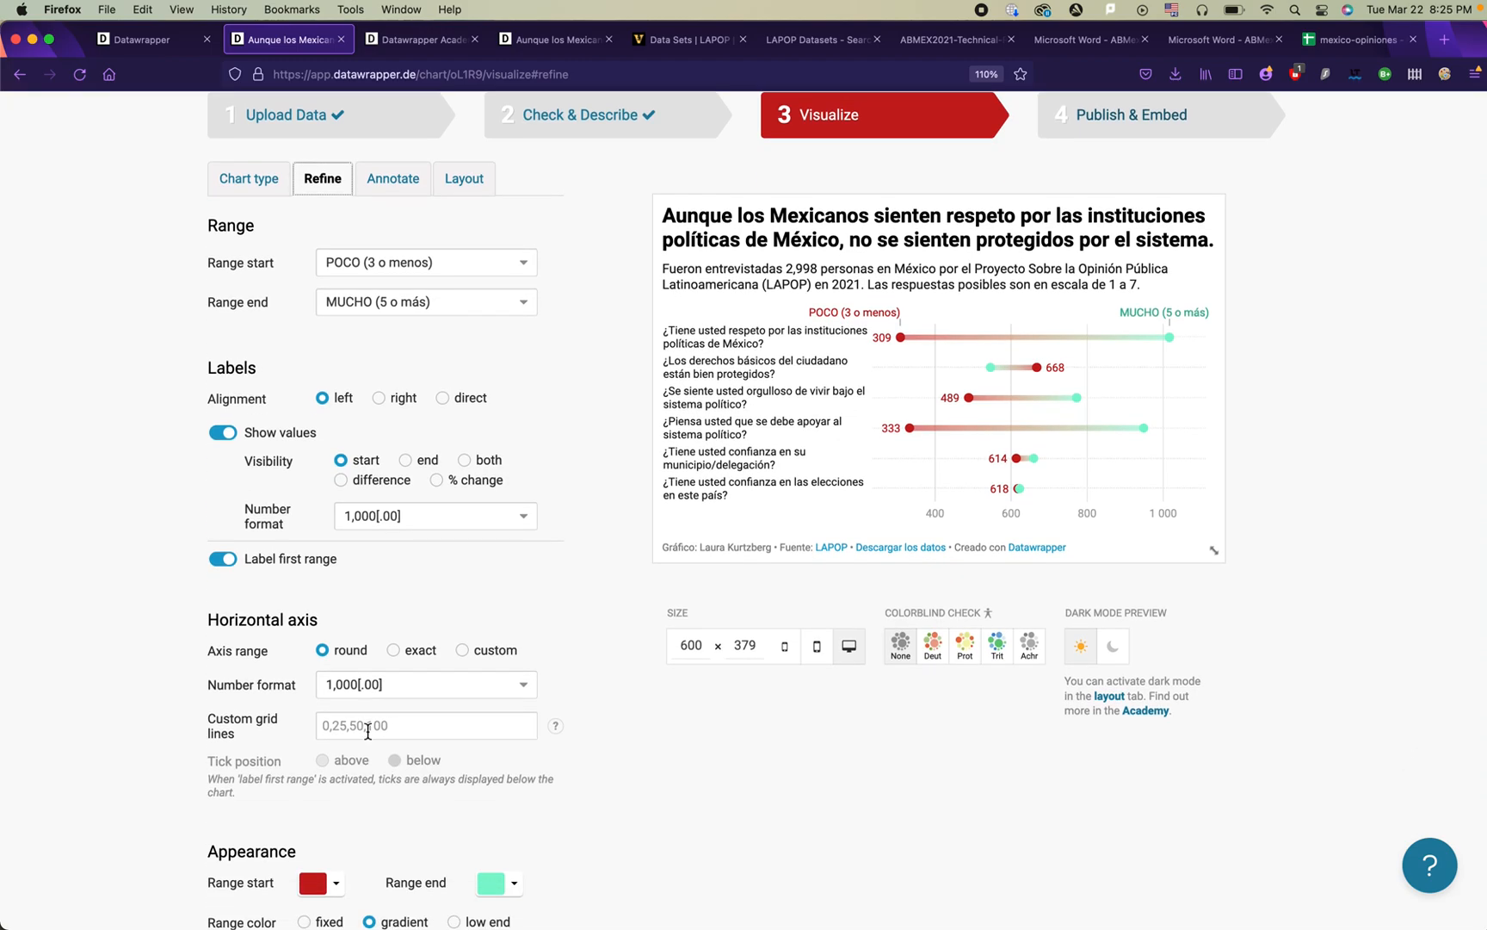
pyautogui.scroll(-1, 367, 728)
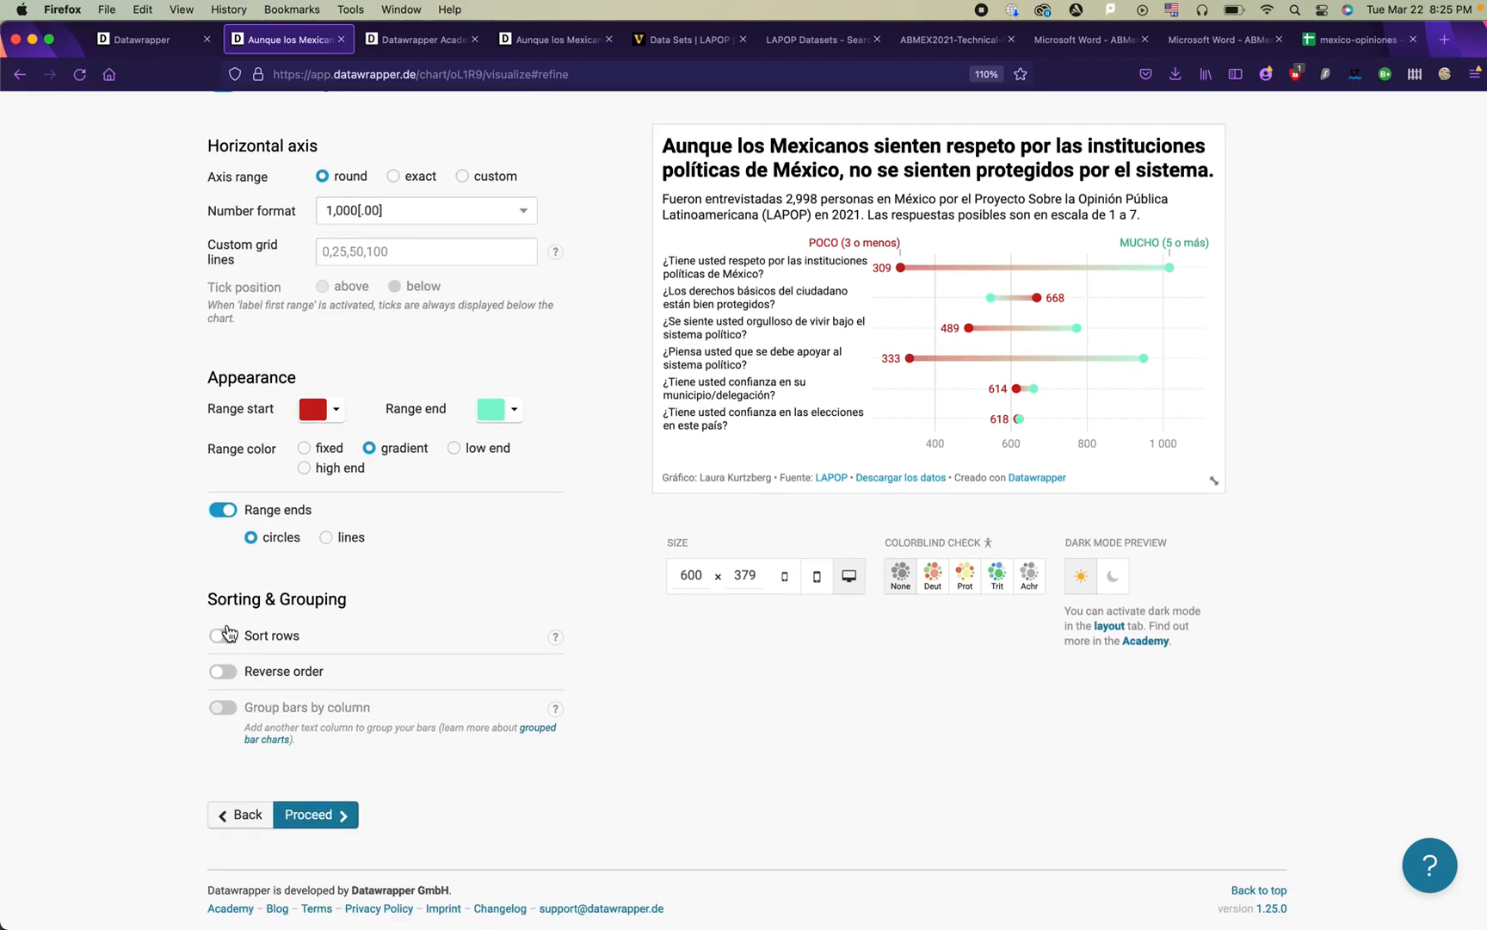
pyautogui.click(226, 657)
pyautogui.click(230, 637)
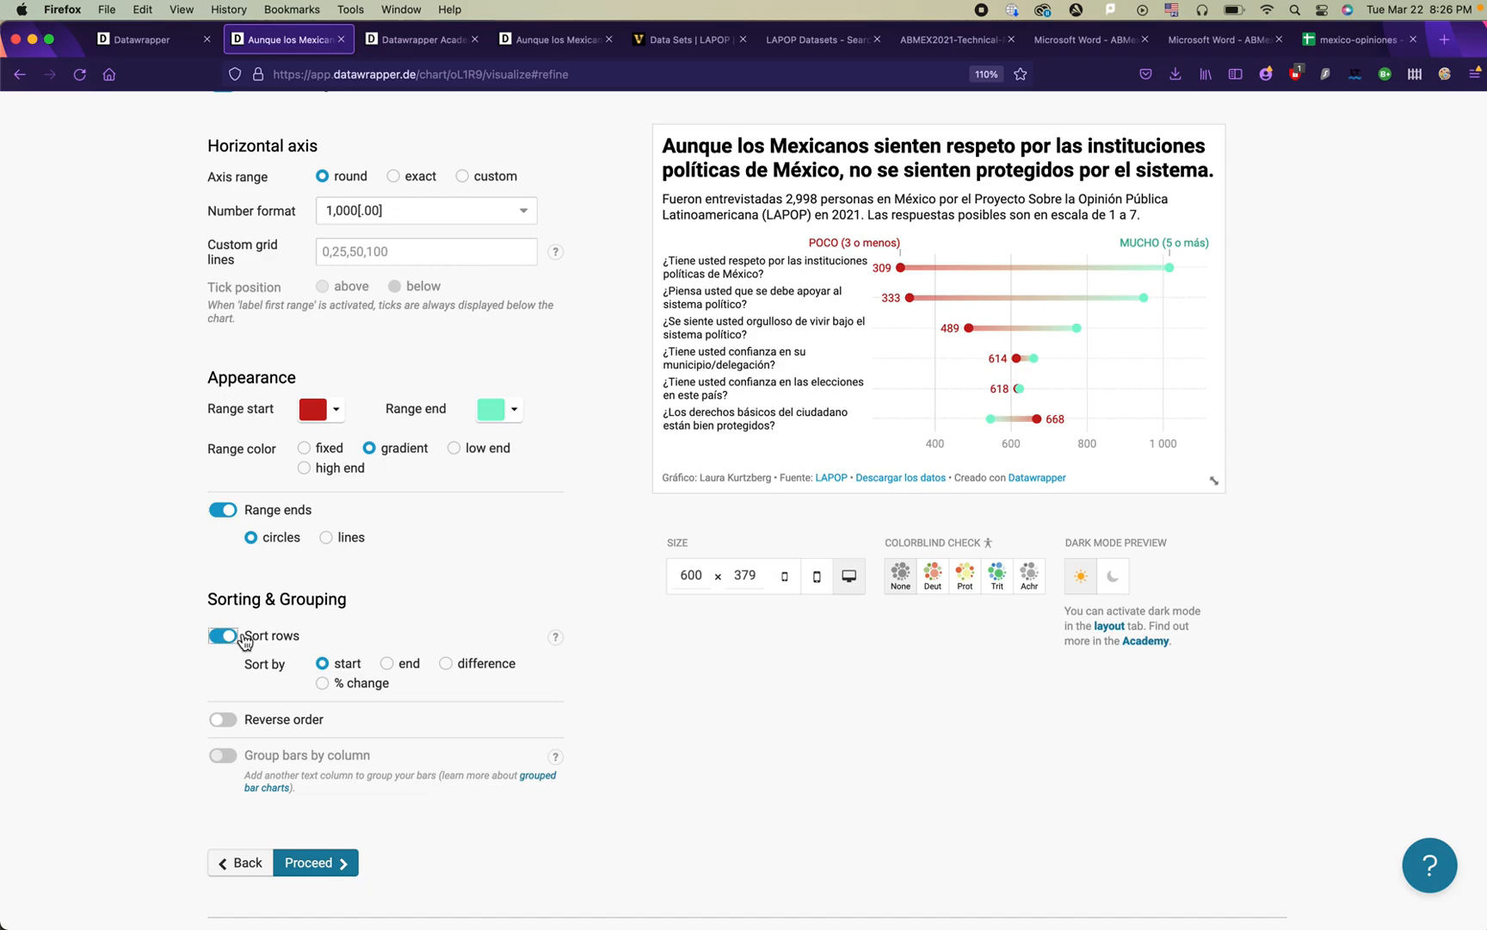
# Step: Set the chart's value labels to show the difference between the range ends
pyautogui.scroll(-5, 254, 612)
pyautogui.scroll(2, 1053, 303)
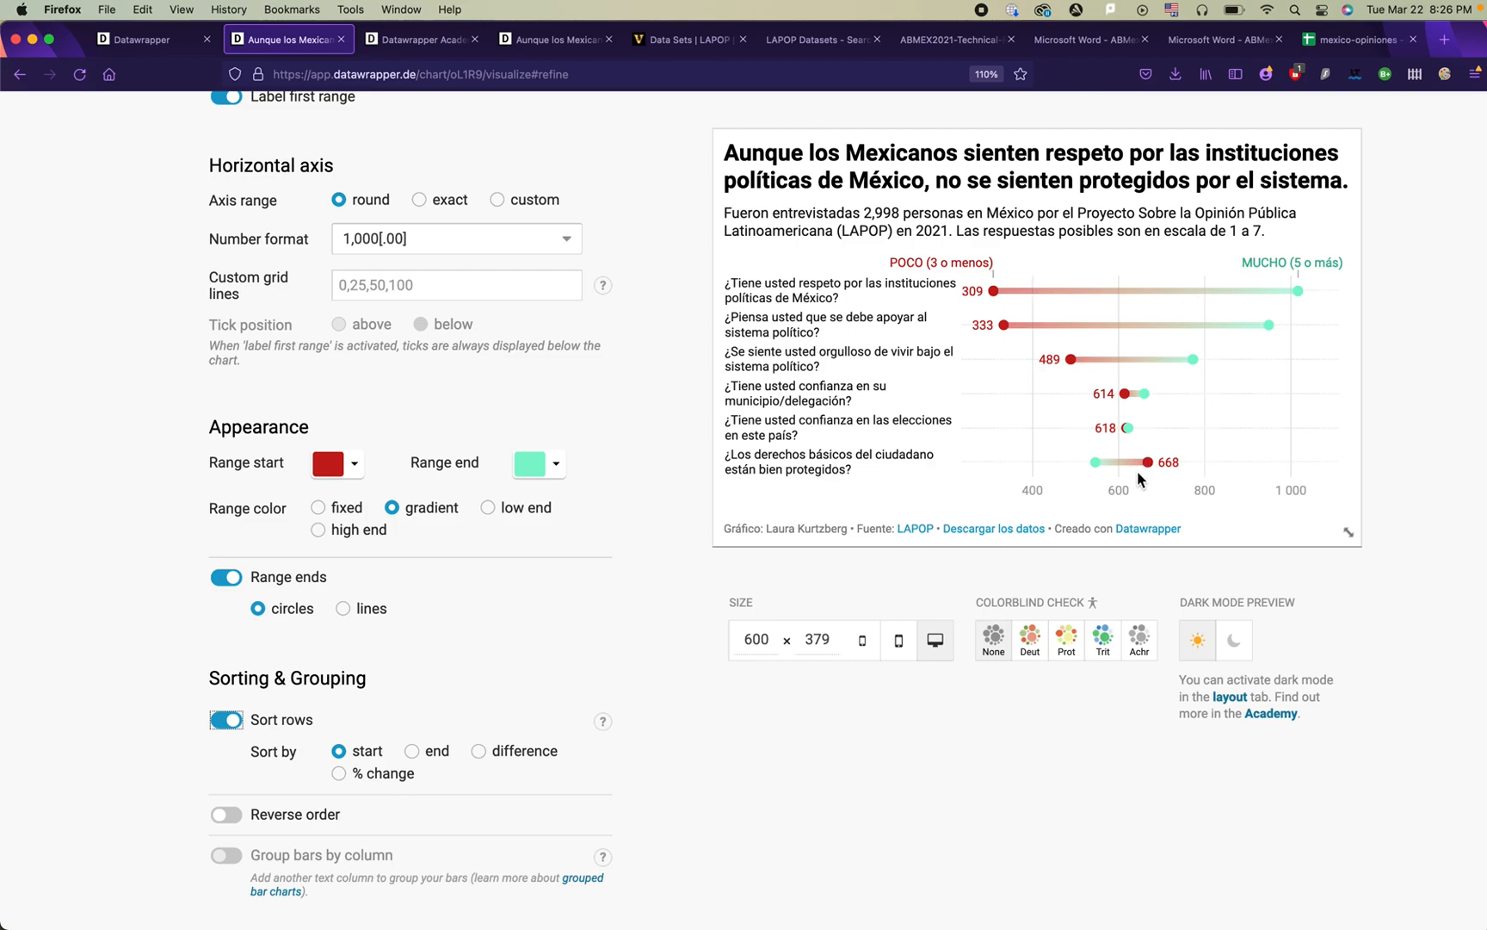
pyautogui.scroll(1, 1138, 471)
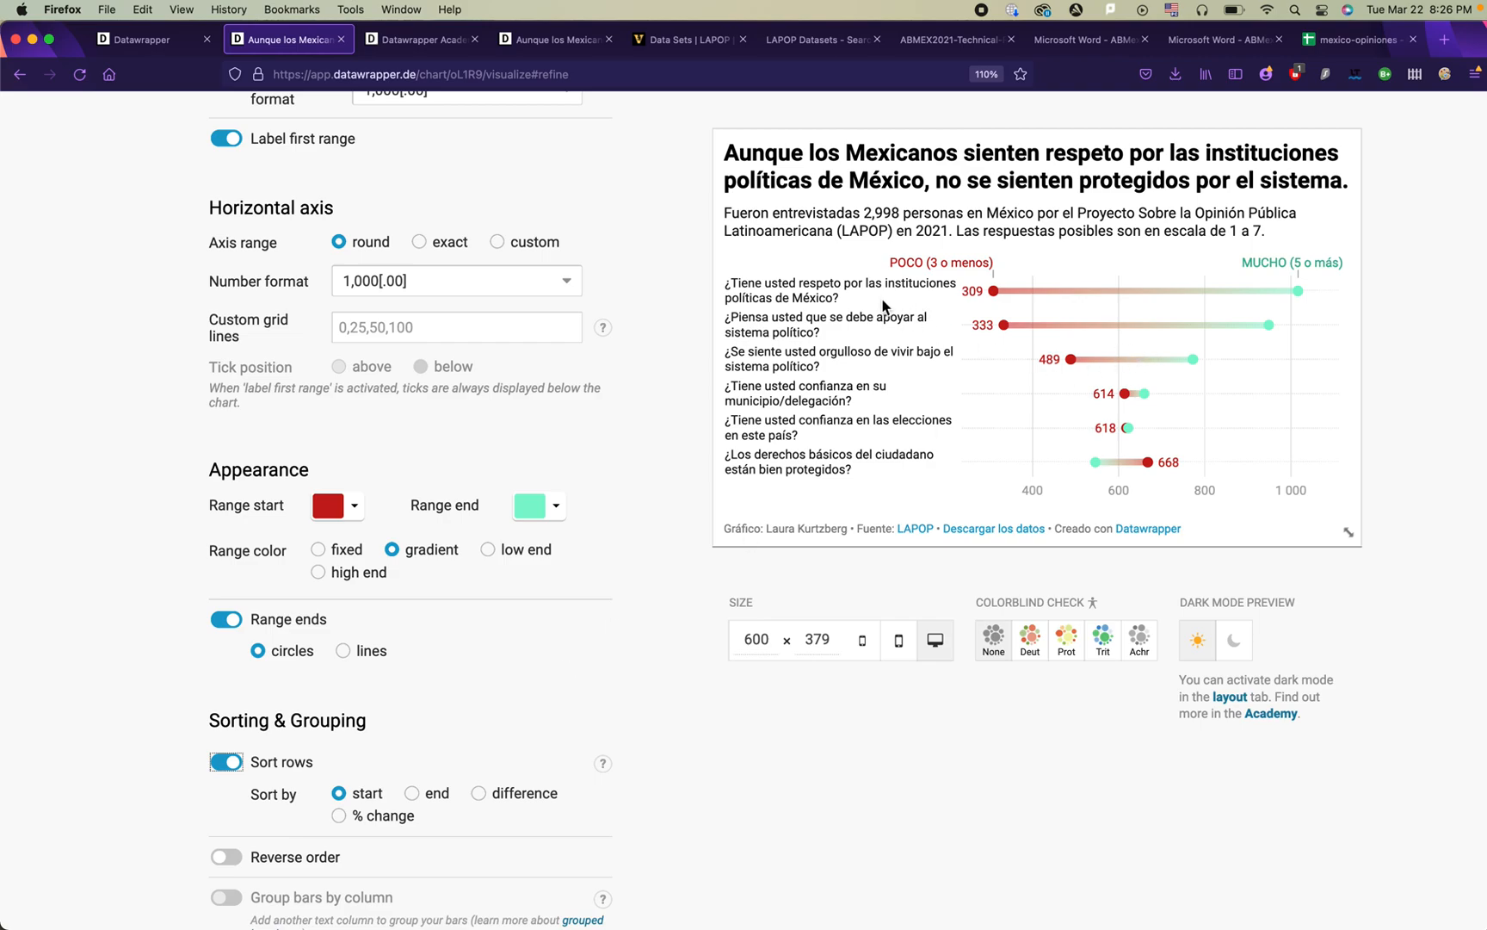
pyautogui.scroll(-4, 617, 815)
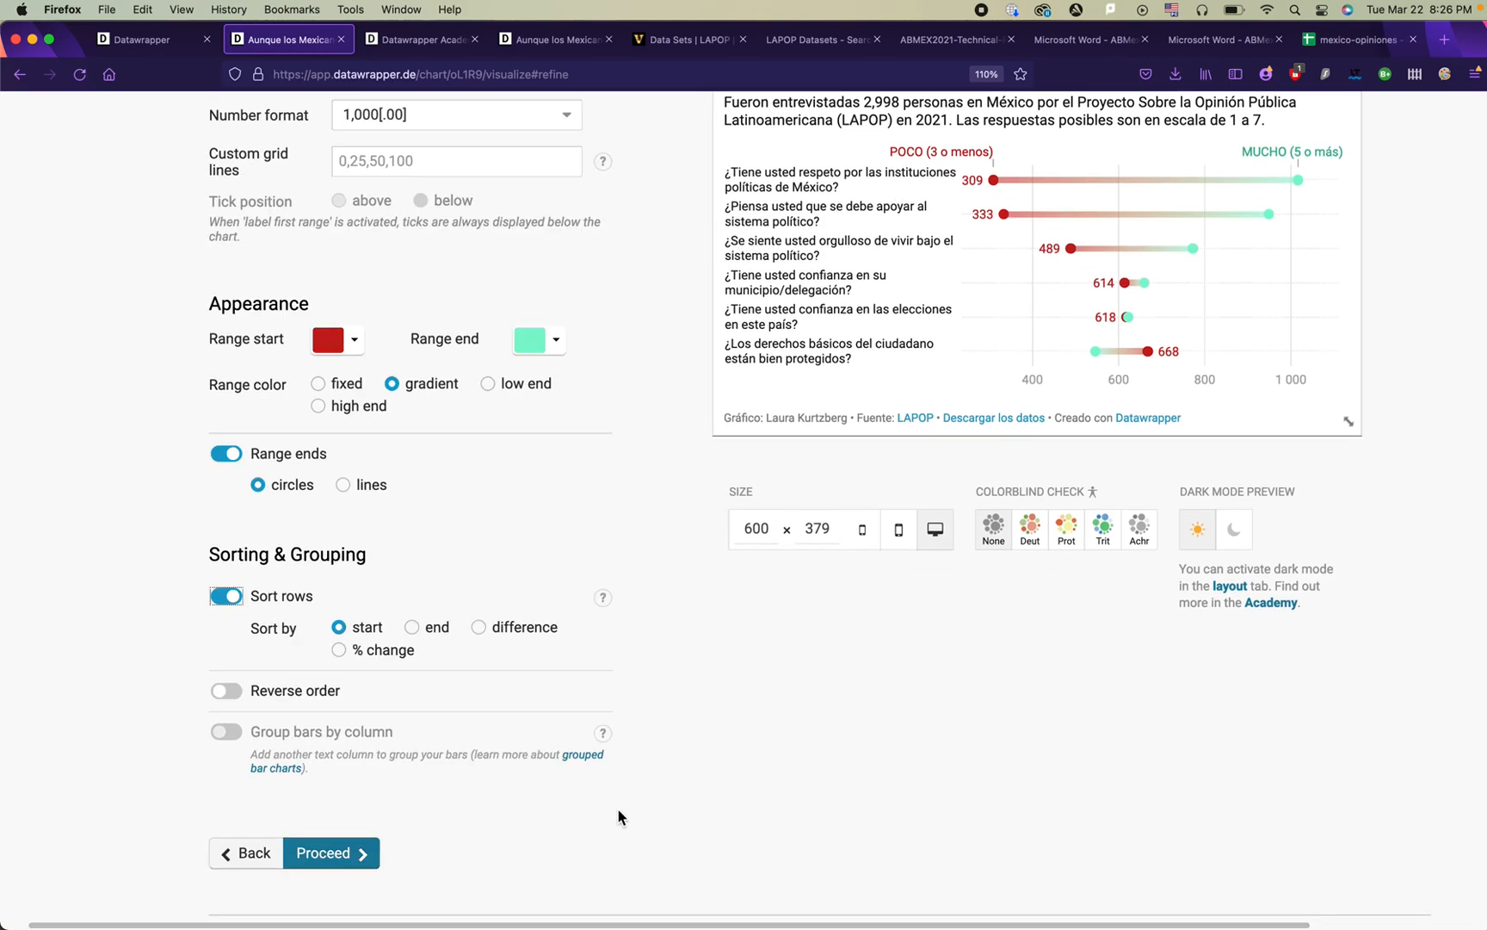
pyautogui.scroll(3, 585, 622)
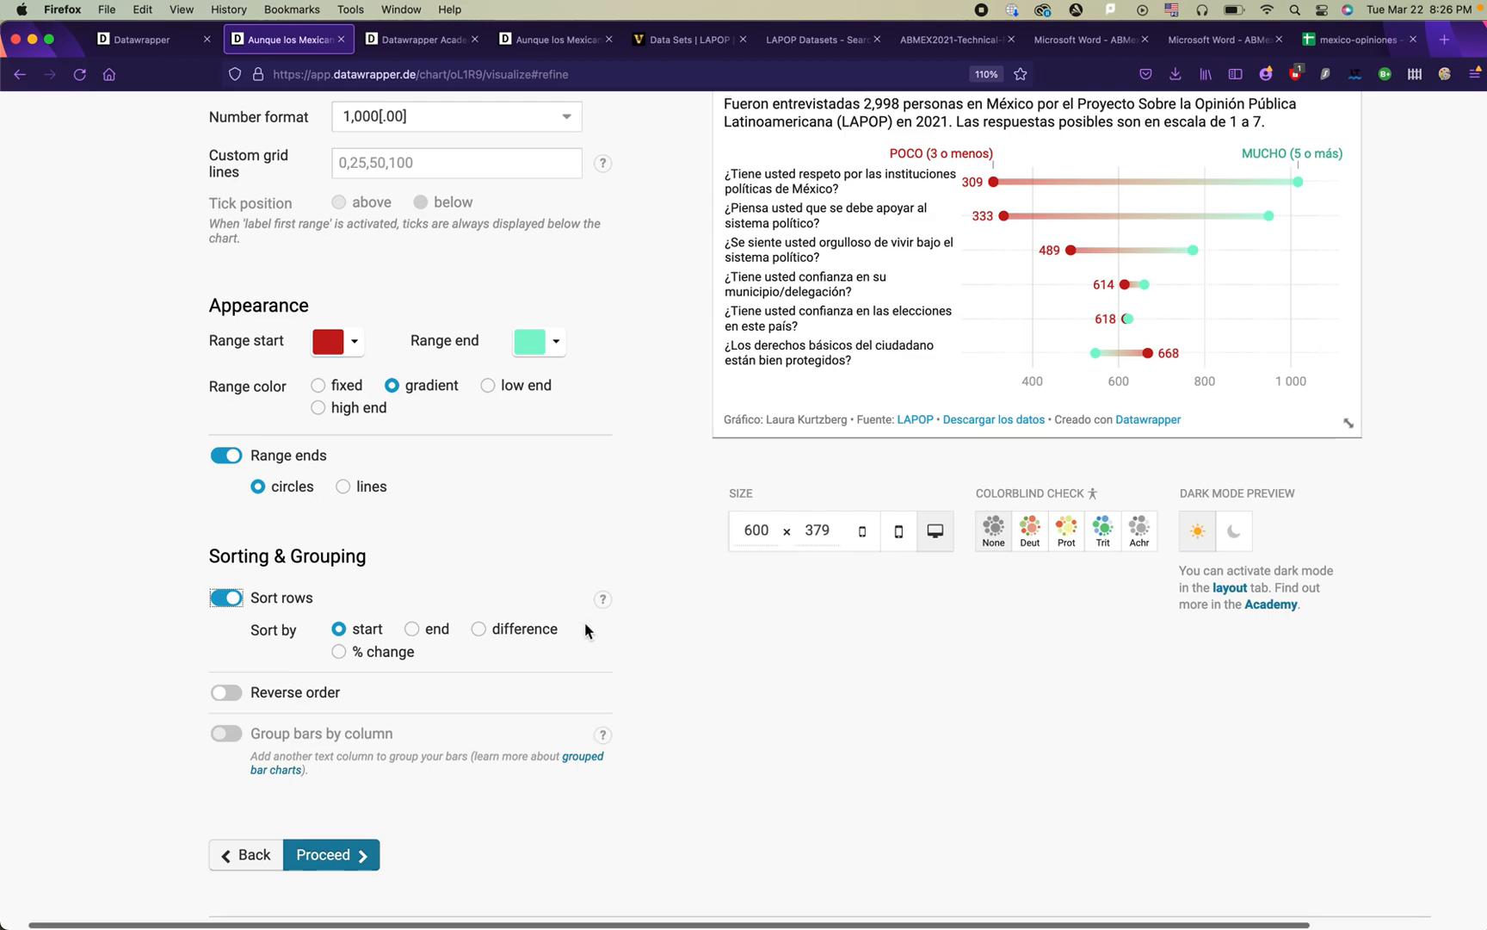
pyautogui.scroll(1, 585, 621)
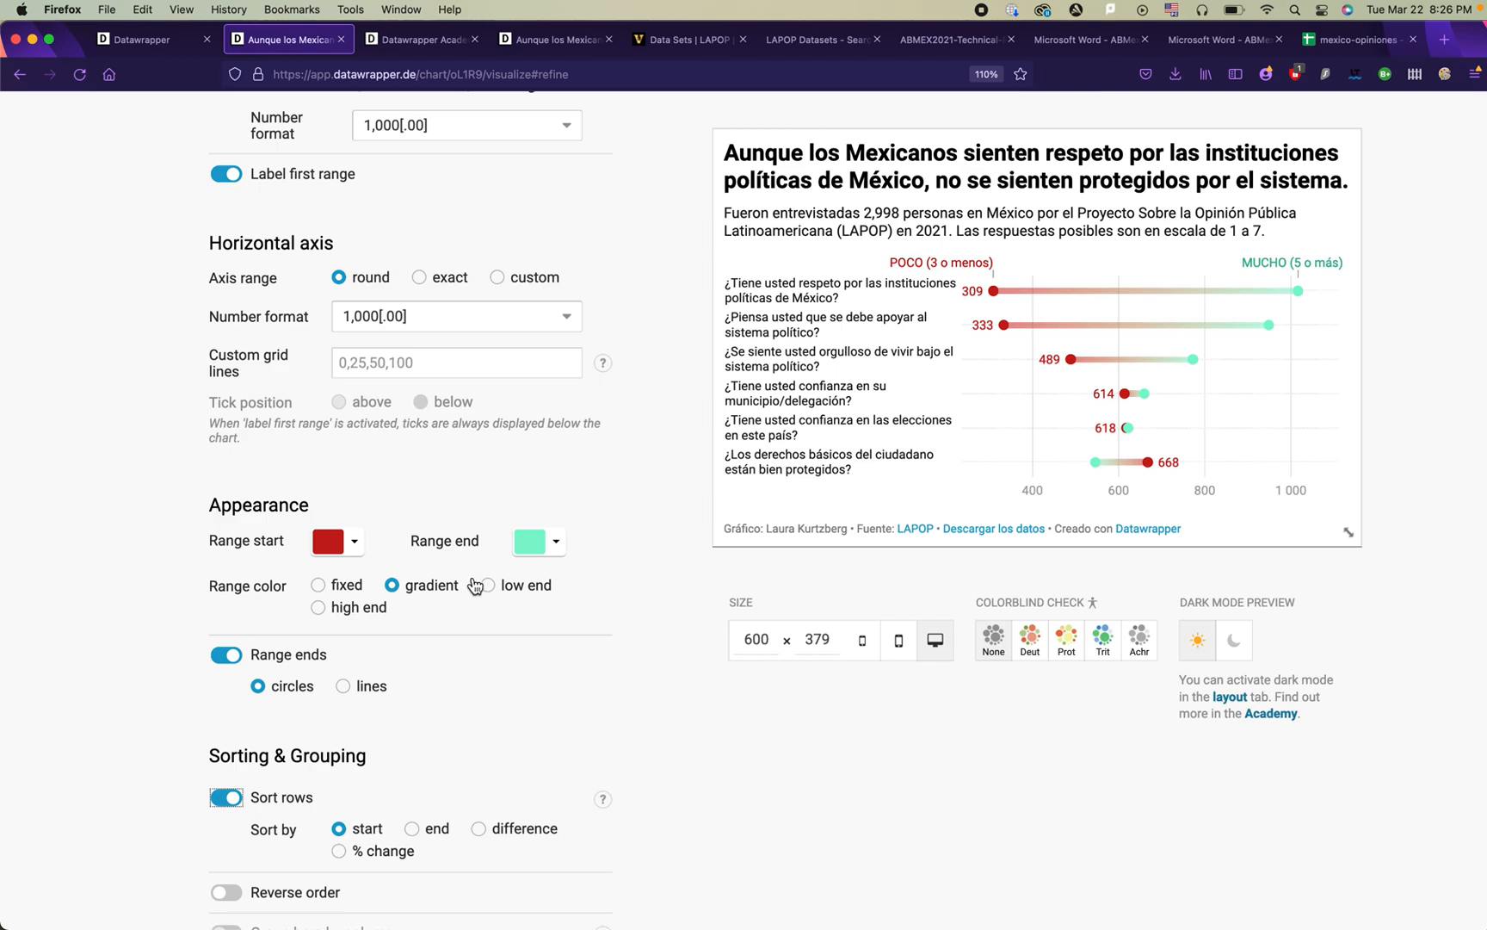
pyautogui.scroll(3, 558, 433)
pyautogui.scroll(4, 558, 428)
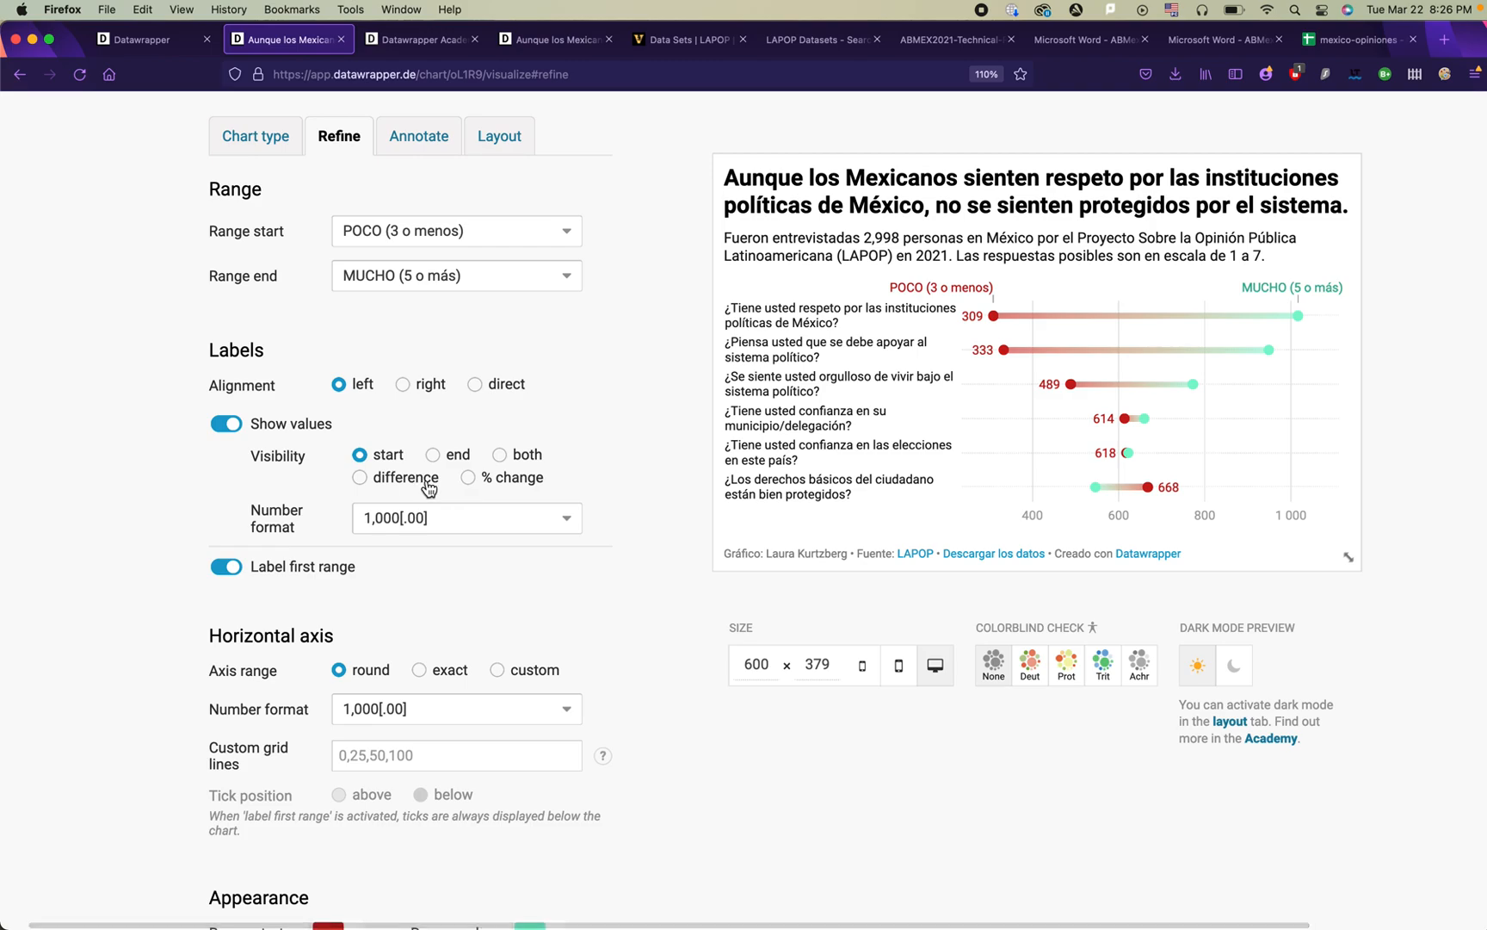
pyautogui.hscroll(-1, 435, 488)
pyautogui.click(430, 487)
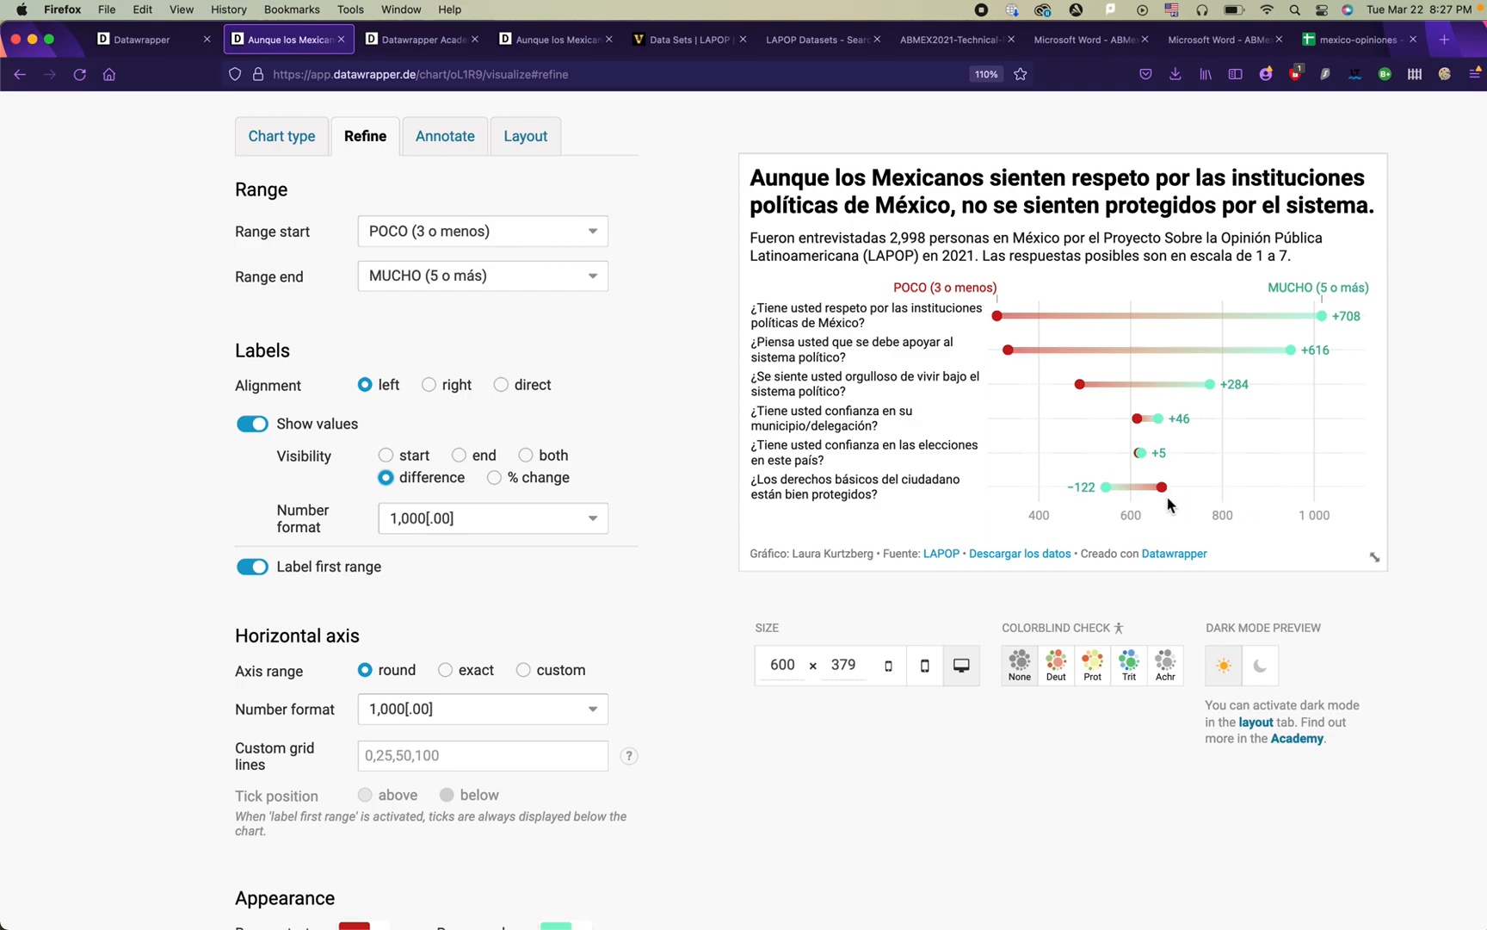
# Step: Go to the Publish & Embed stage and publish the visualization
pyautogui.scroll(3, 938, 609)
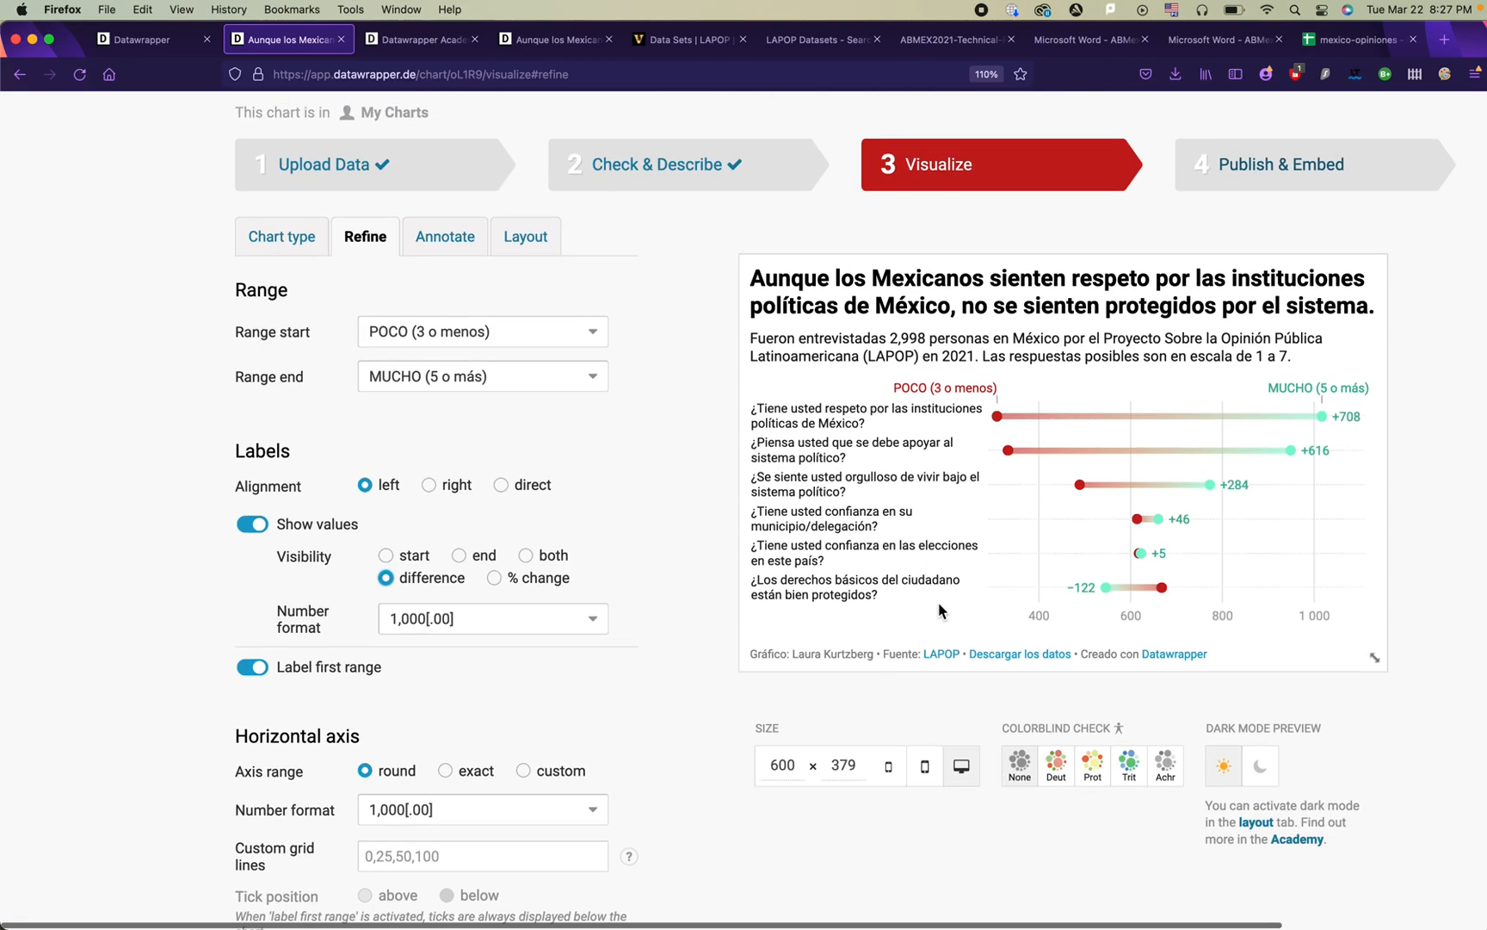
pyautogui.scroll(-2, 938, 604)
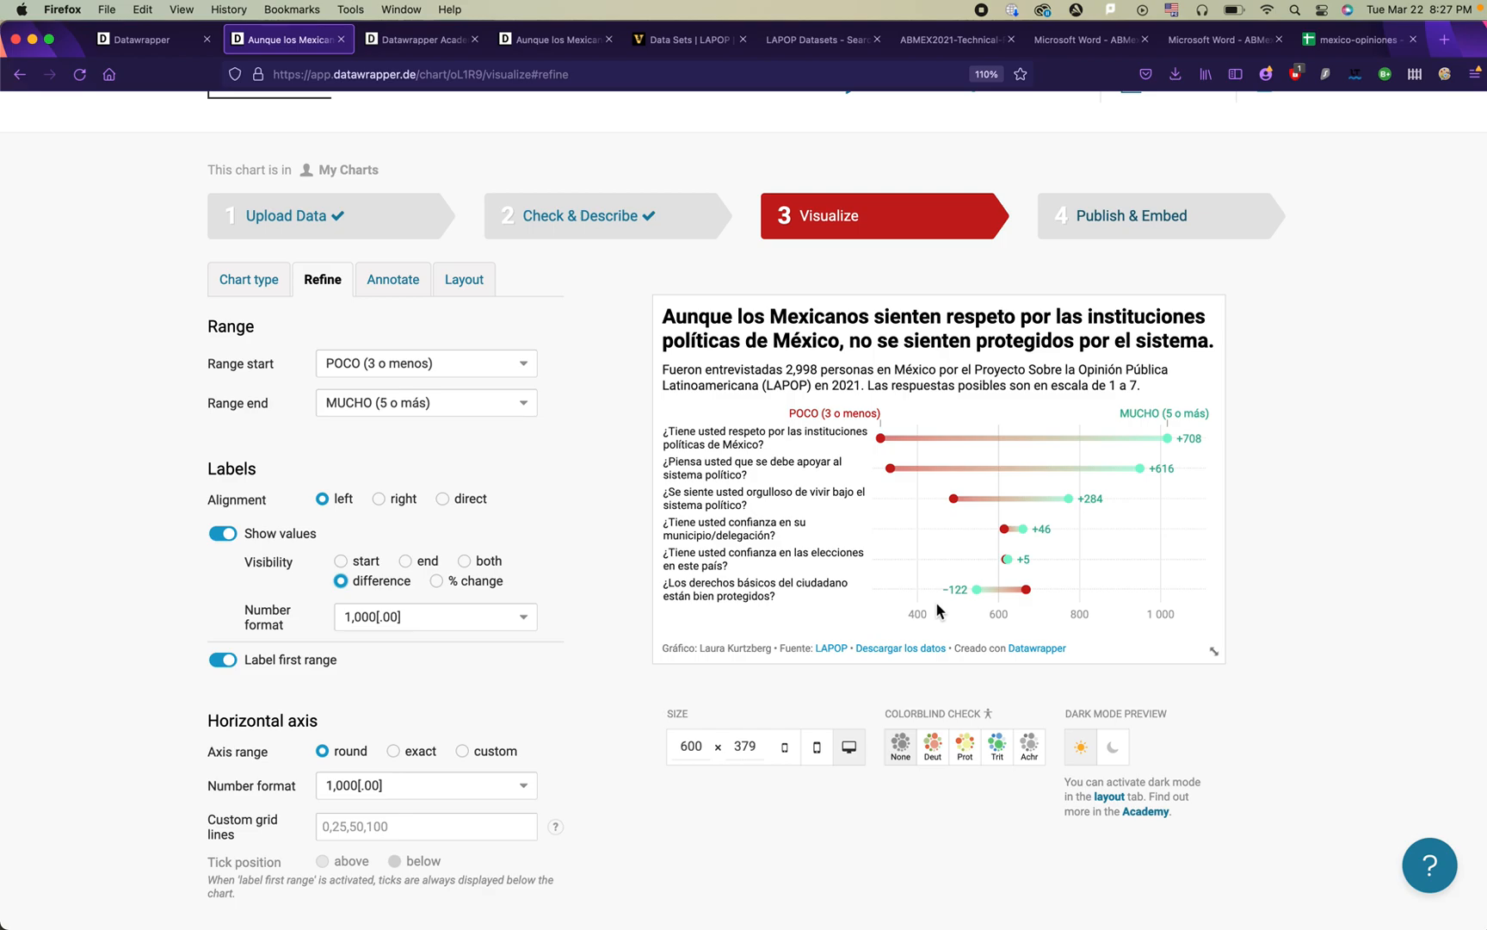
pyautogui.click(1149, 226)
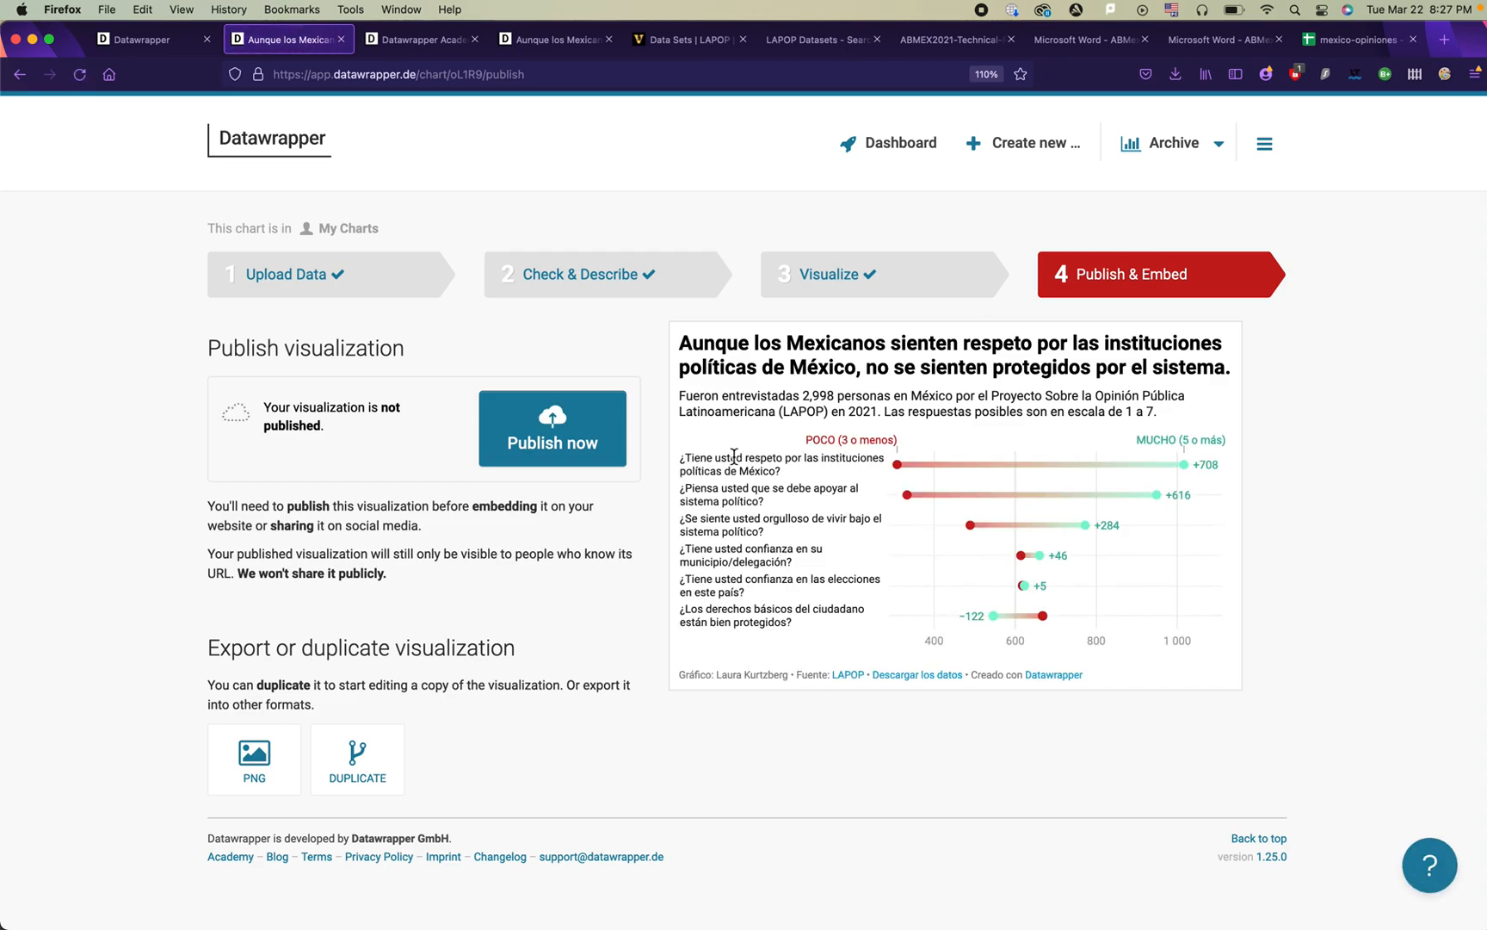
pyautogui.click(605, 448)
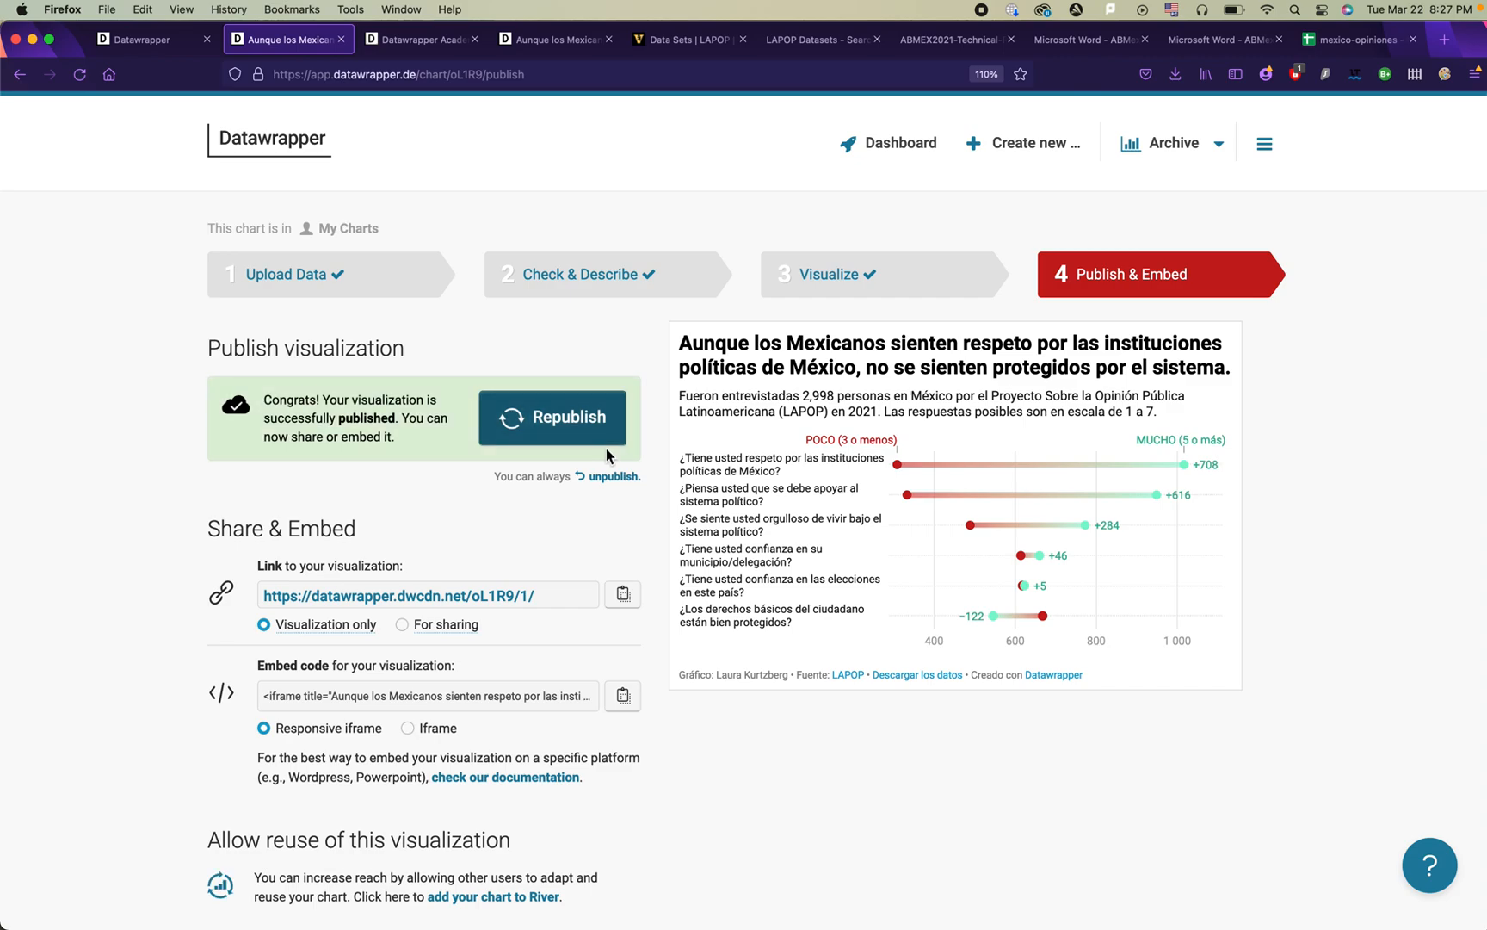
# Step: View the published chart through its visualization-only link, and close that page to return to the publishing options
pyautogui.scroll(-1, 573, 635)
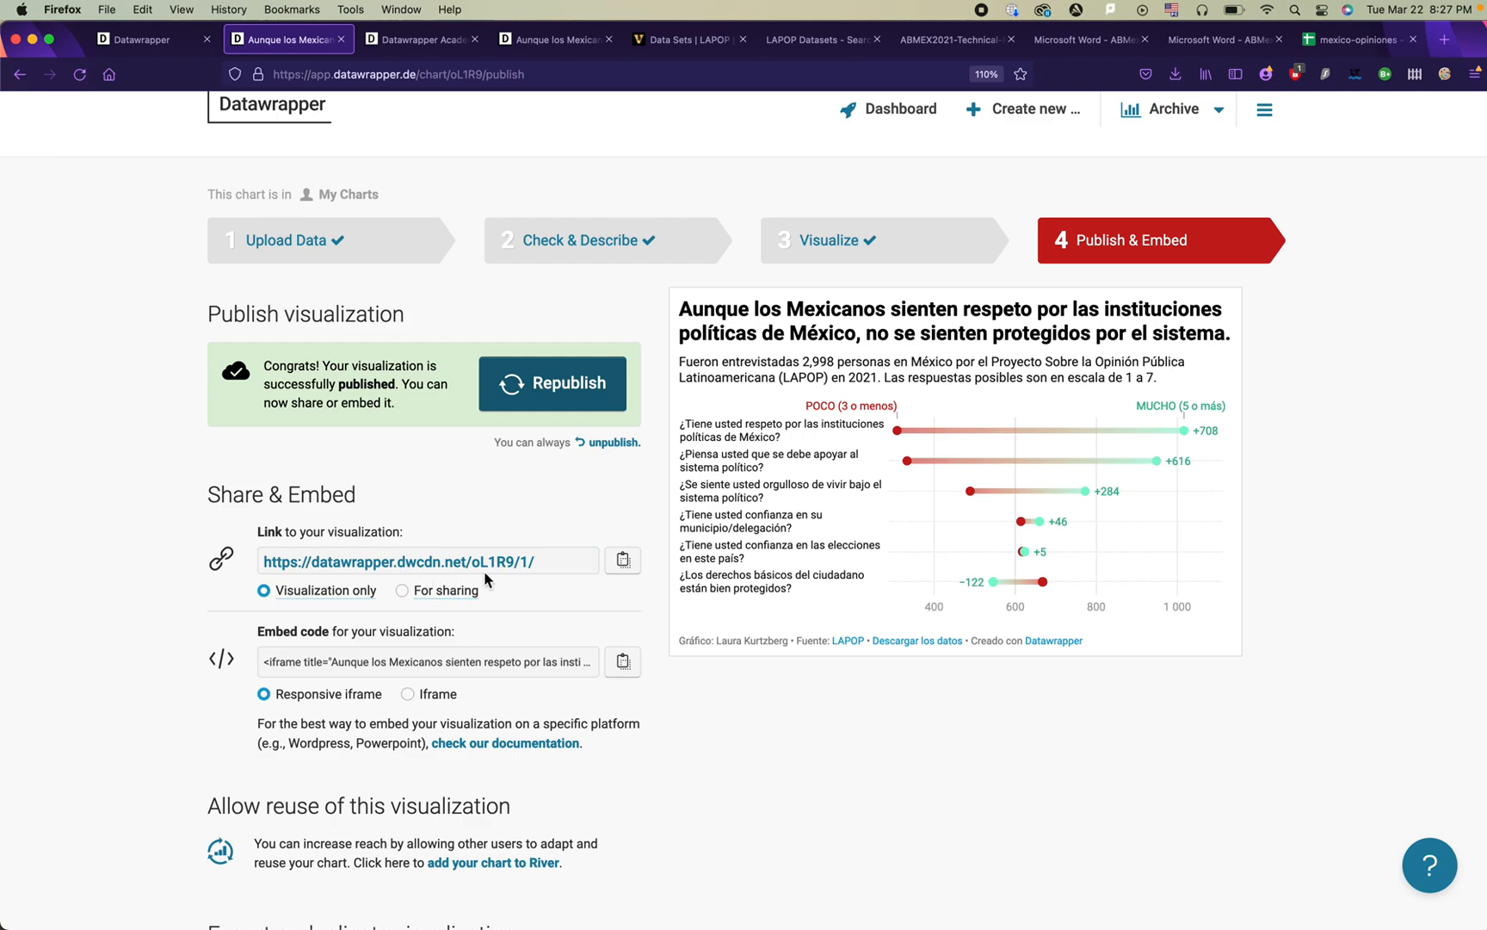
pyautogui.click(568, 561)
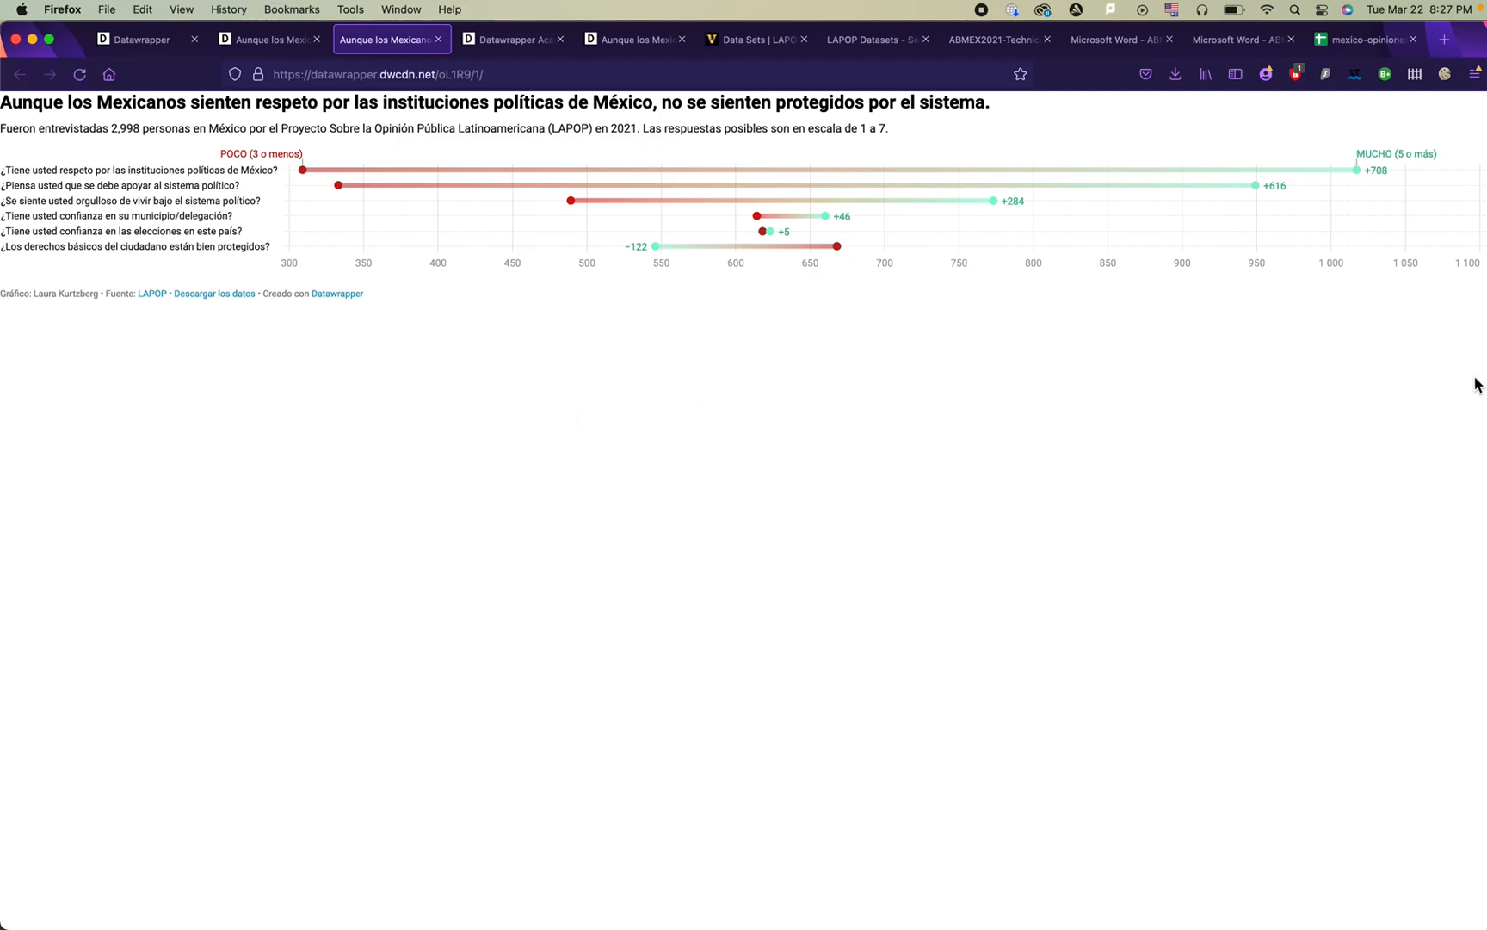
pyautogui.click(439, 40)
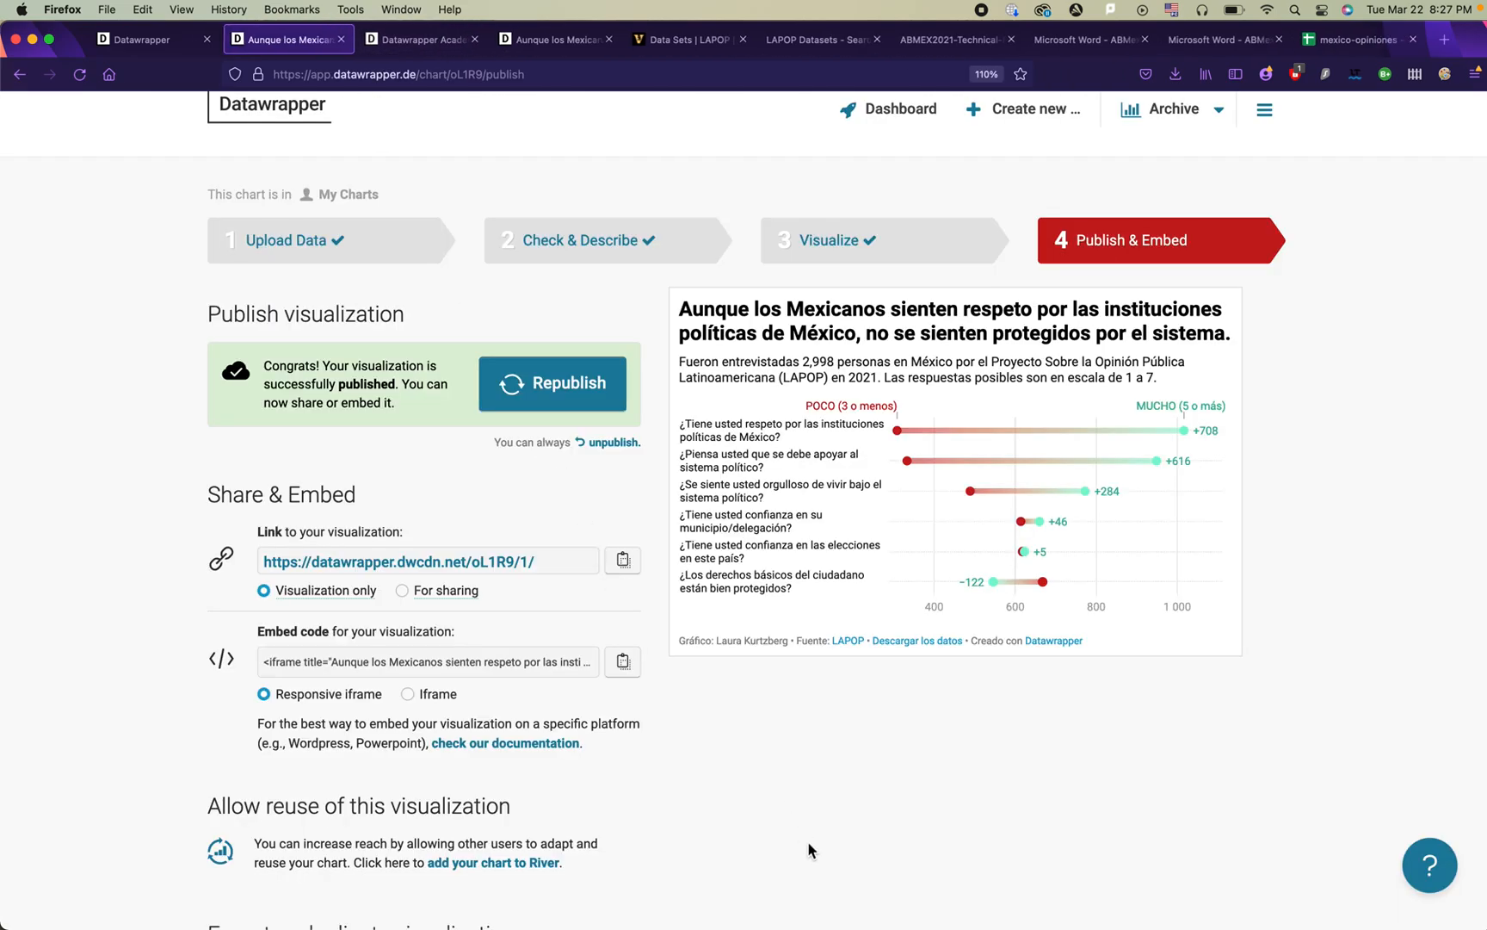
# Step: Create a new, empty chart ready for data upload
pyautogui.scroll(-5, 808, 841)
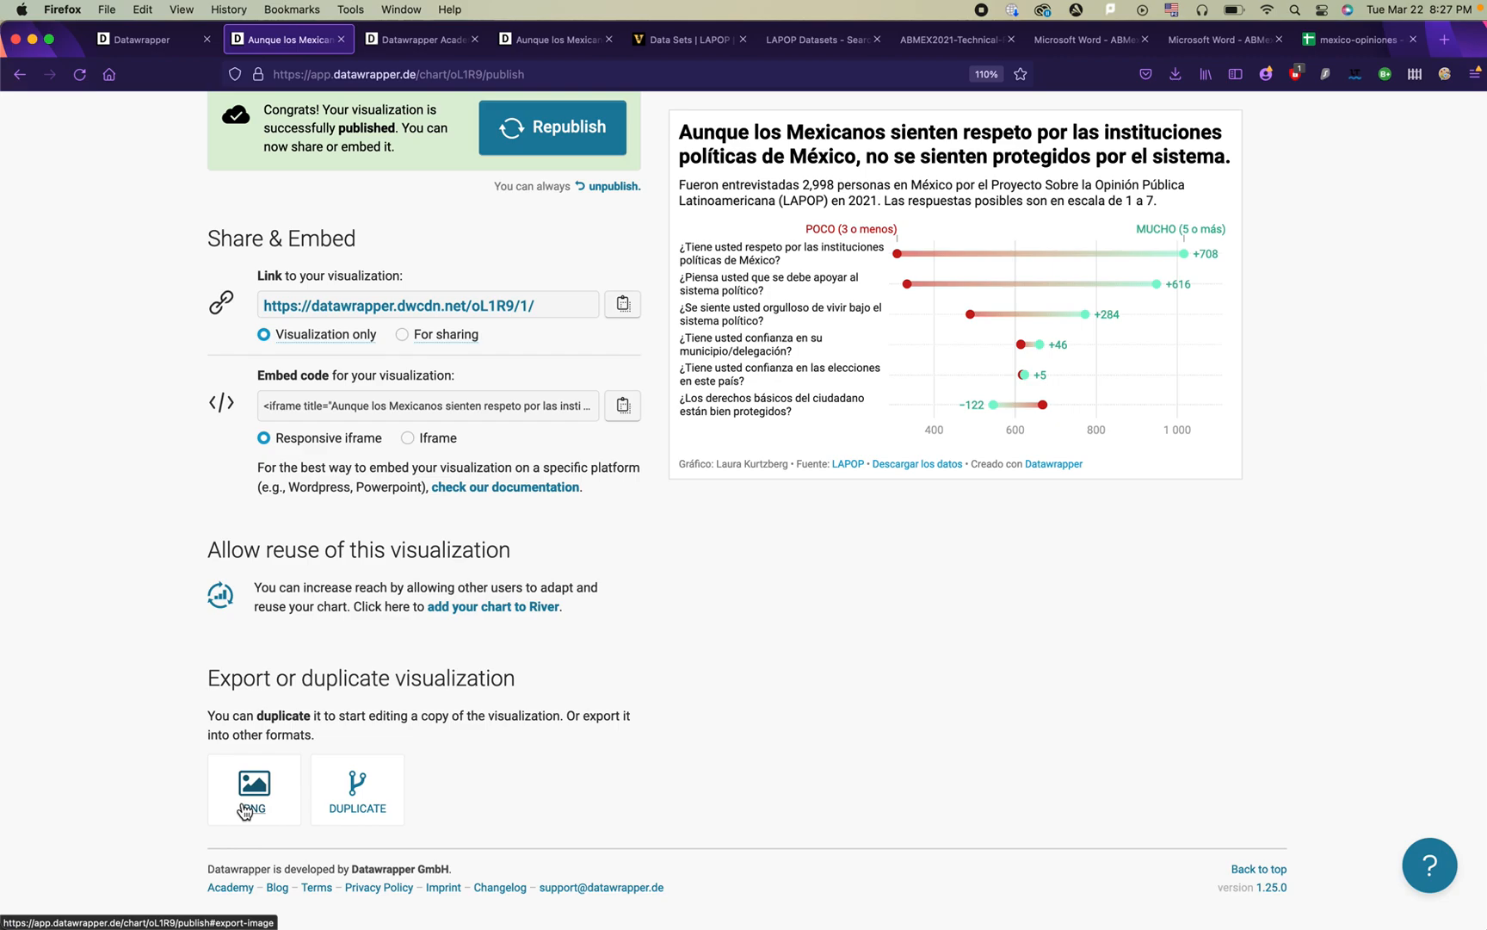
pyautogui.scroll(2, 791, 707)
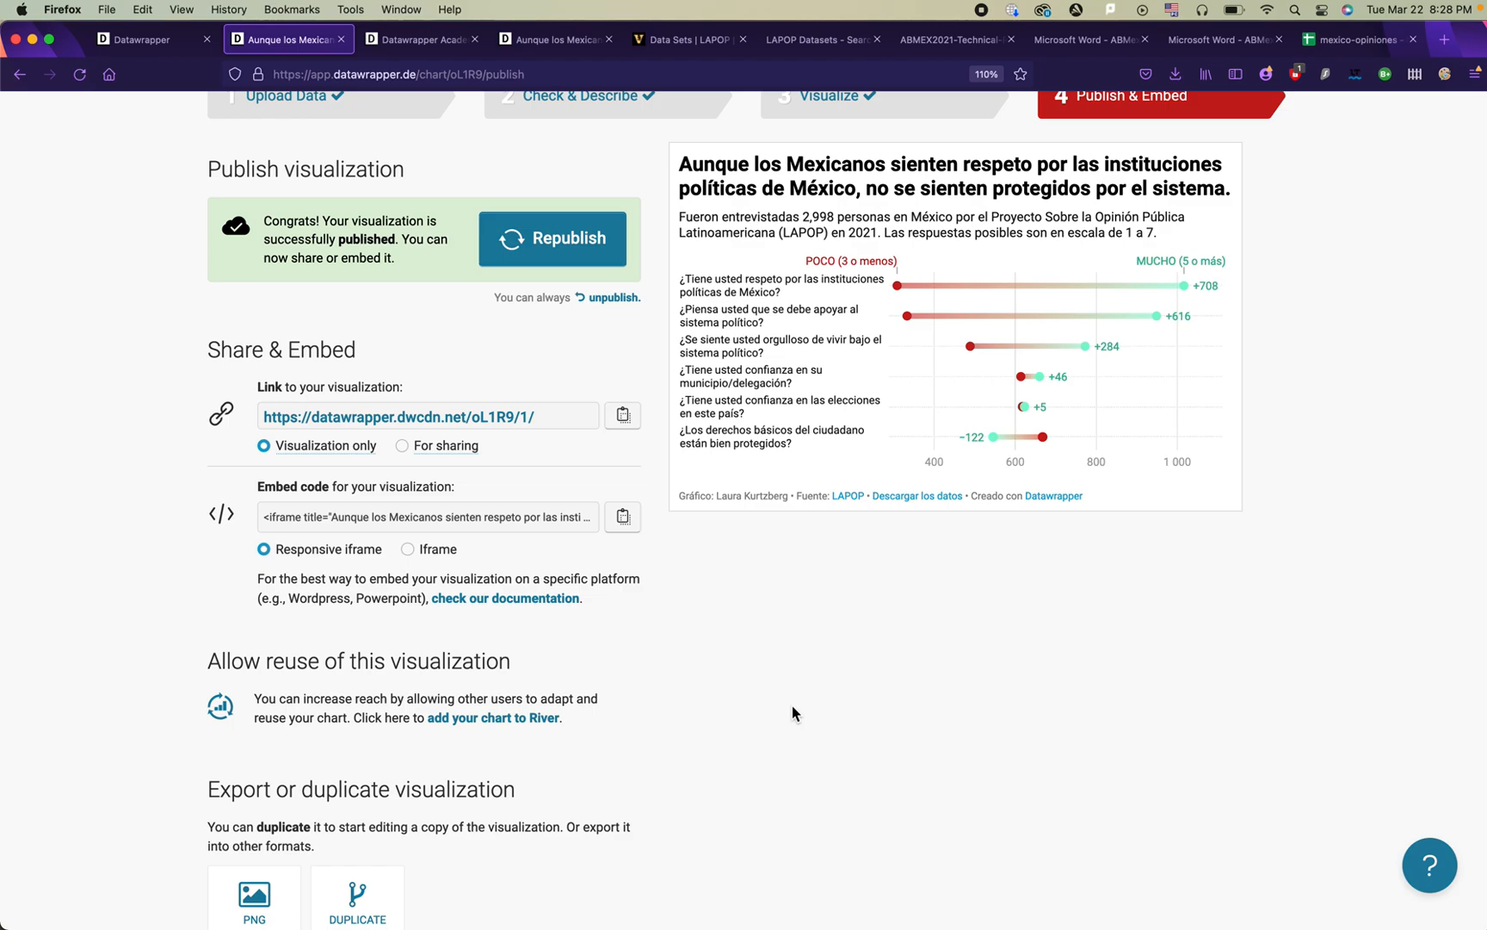
pyautogui.scroll(4, 792, 707)
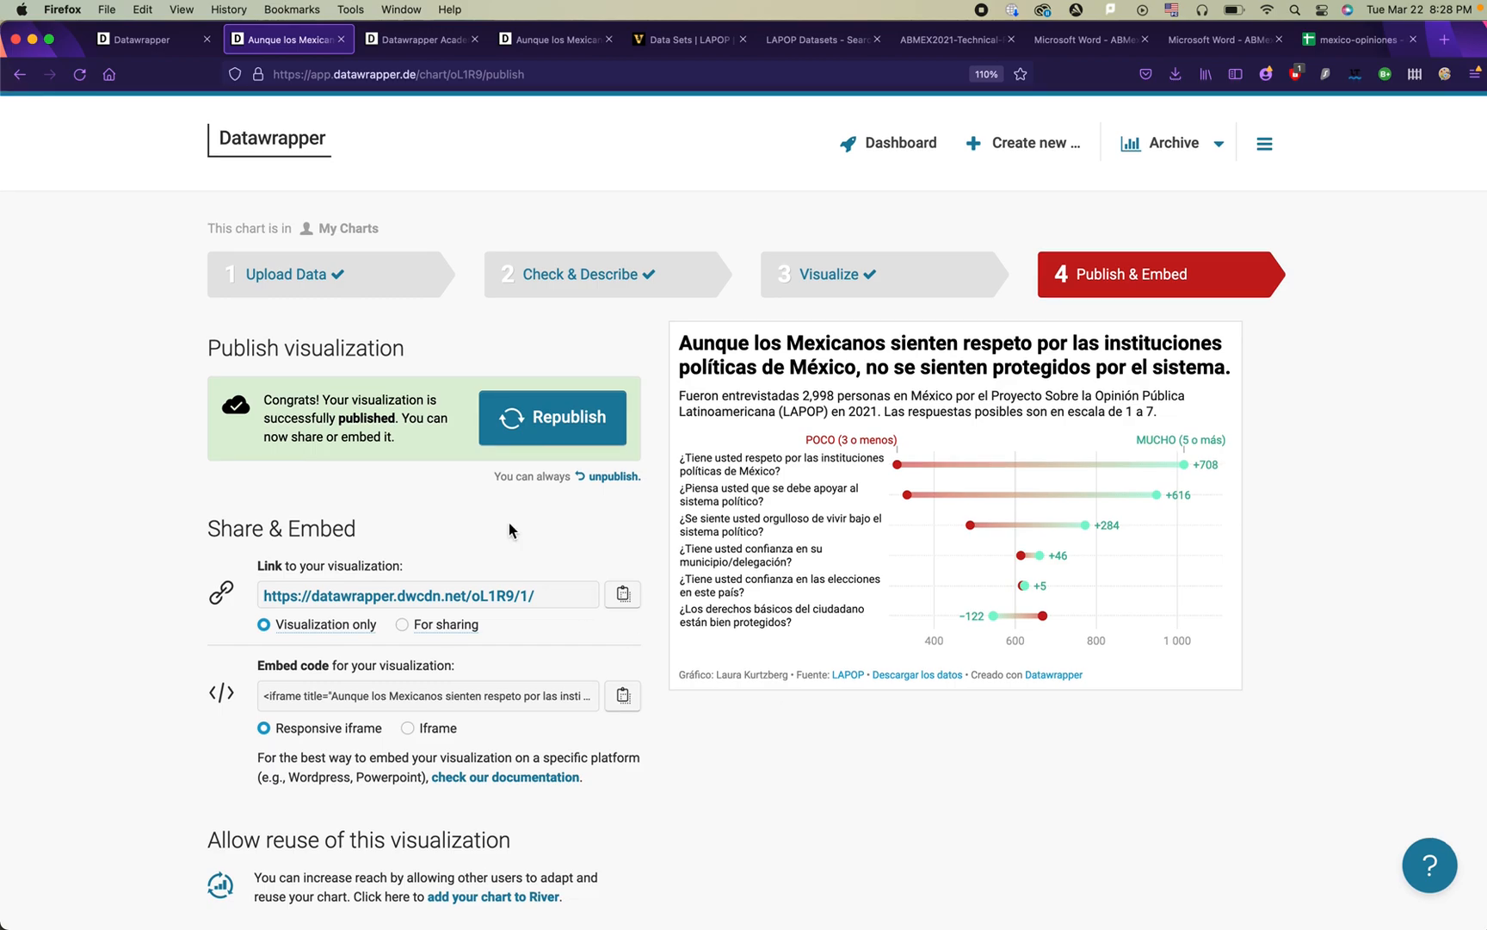
pyautogui.click(1021, 152)
pyautogui.click(1018, 185)
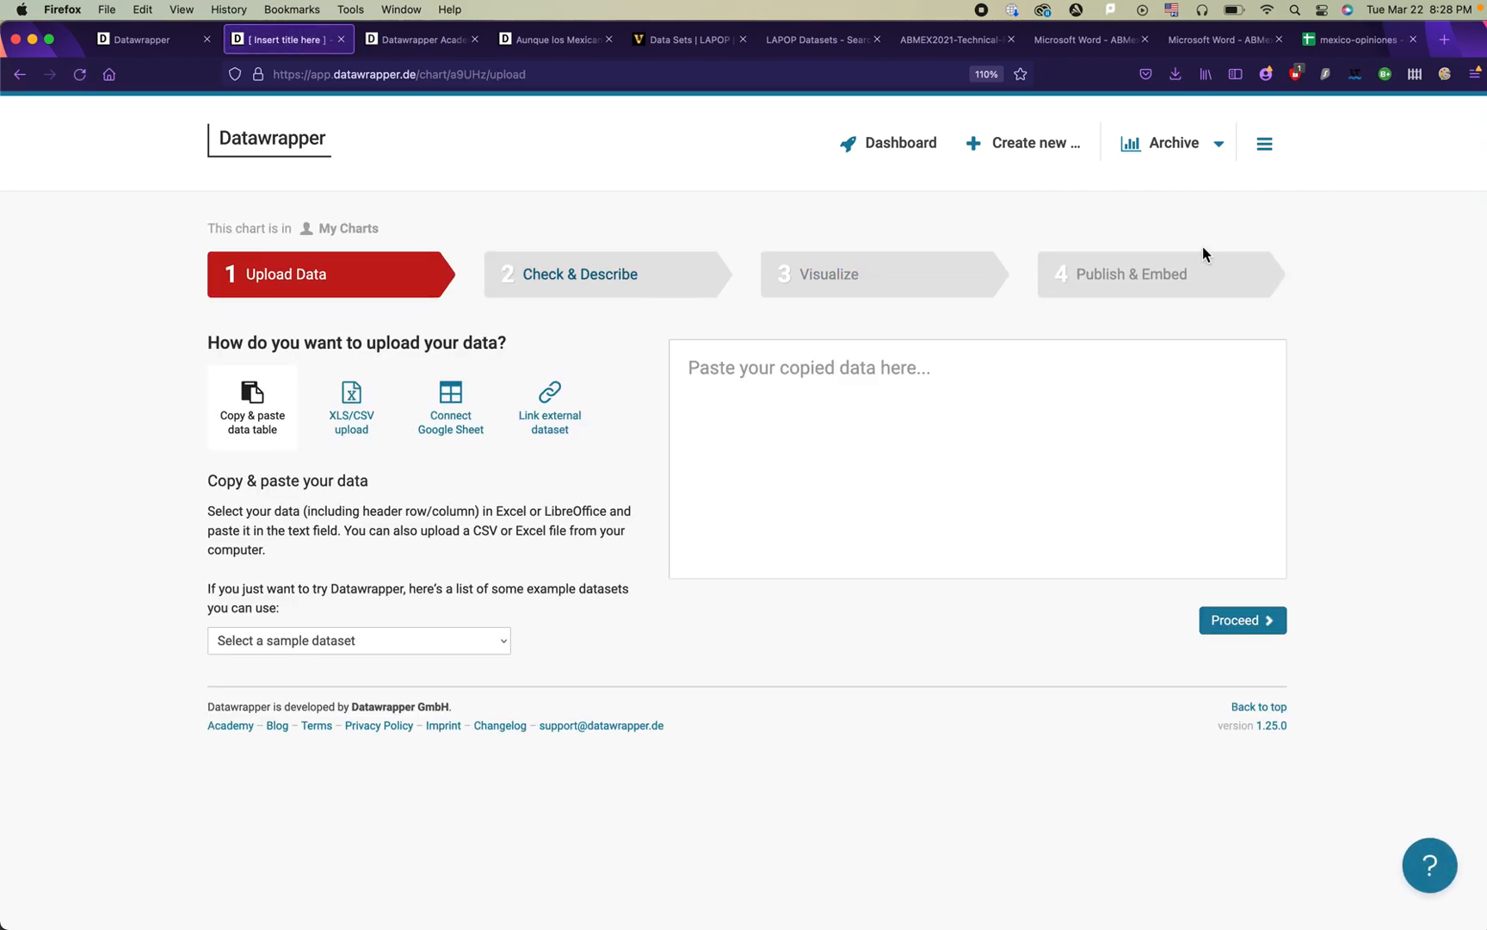
# Step: Switch to the mexico-opiniones spreadsheet in Google Sheets and open the Pivot Table 2 sheet
pyautogui.click(1358, 39)
pyautogui.click(376, 856)
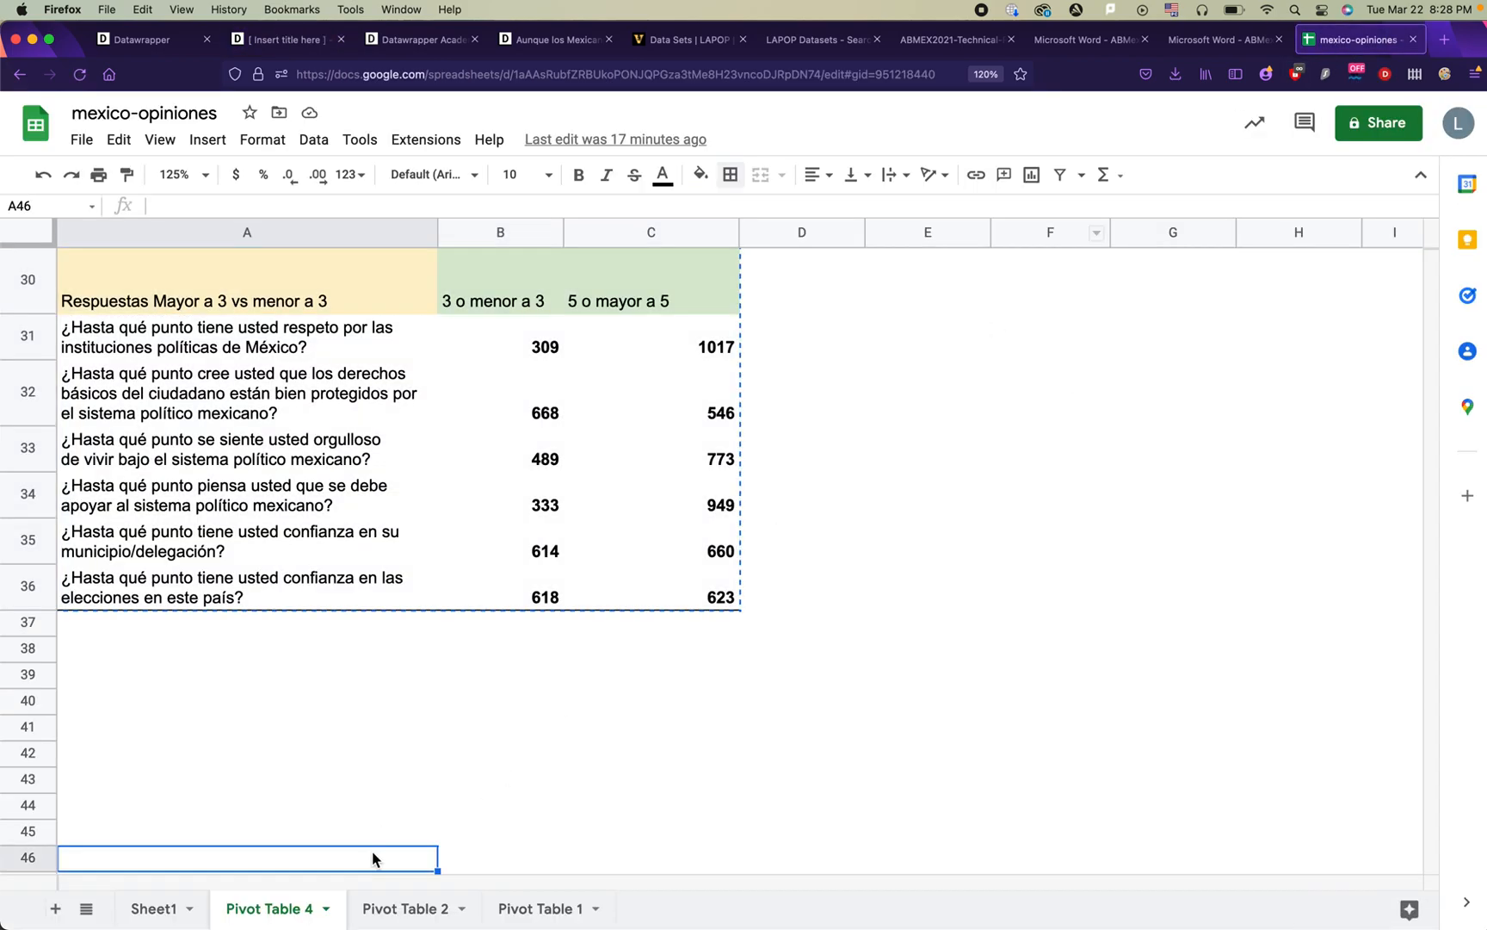
pyautogui.click(415, 921)
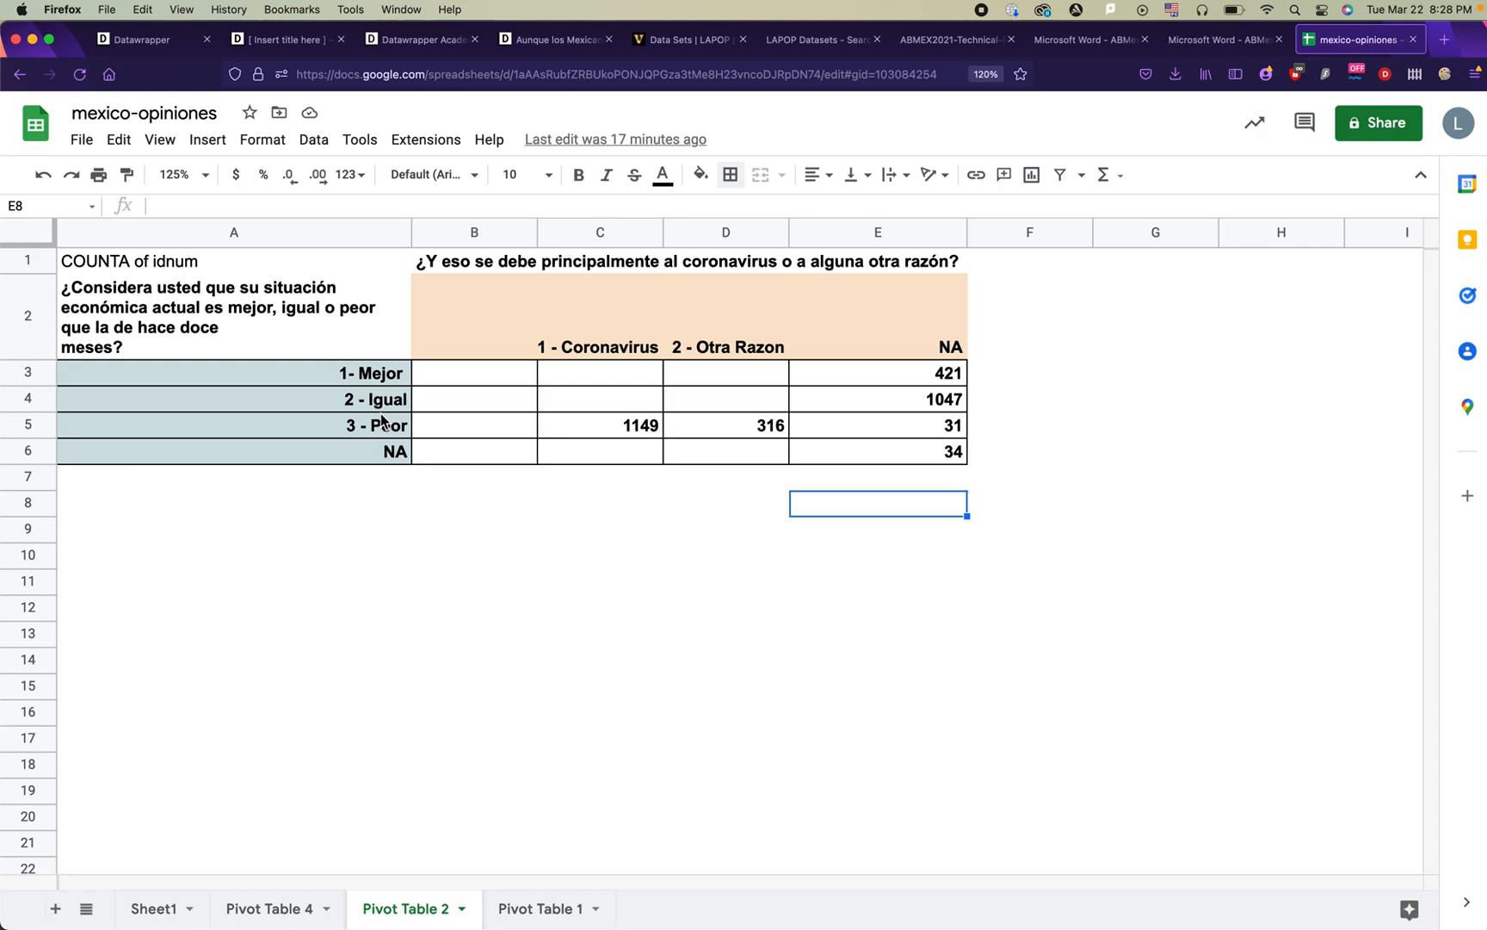
# Step: Remove the line break before "meses?" in the question text of cell A2
pyautogui.click(243, 335)
pyautogui.click(814, 204)
pyautogui.press('Right')
pyautogui.press('BackSpace')
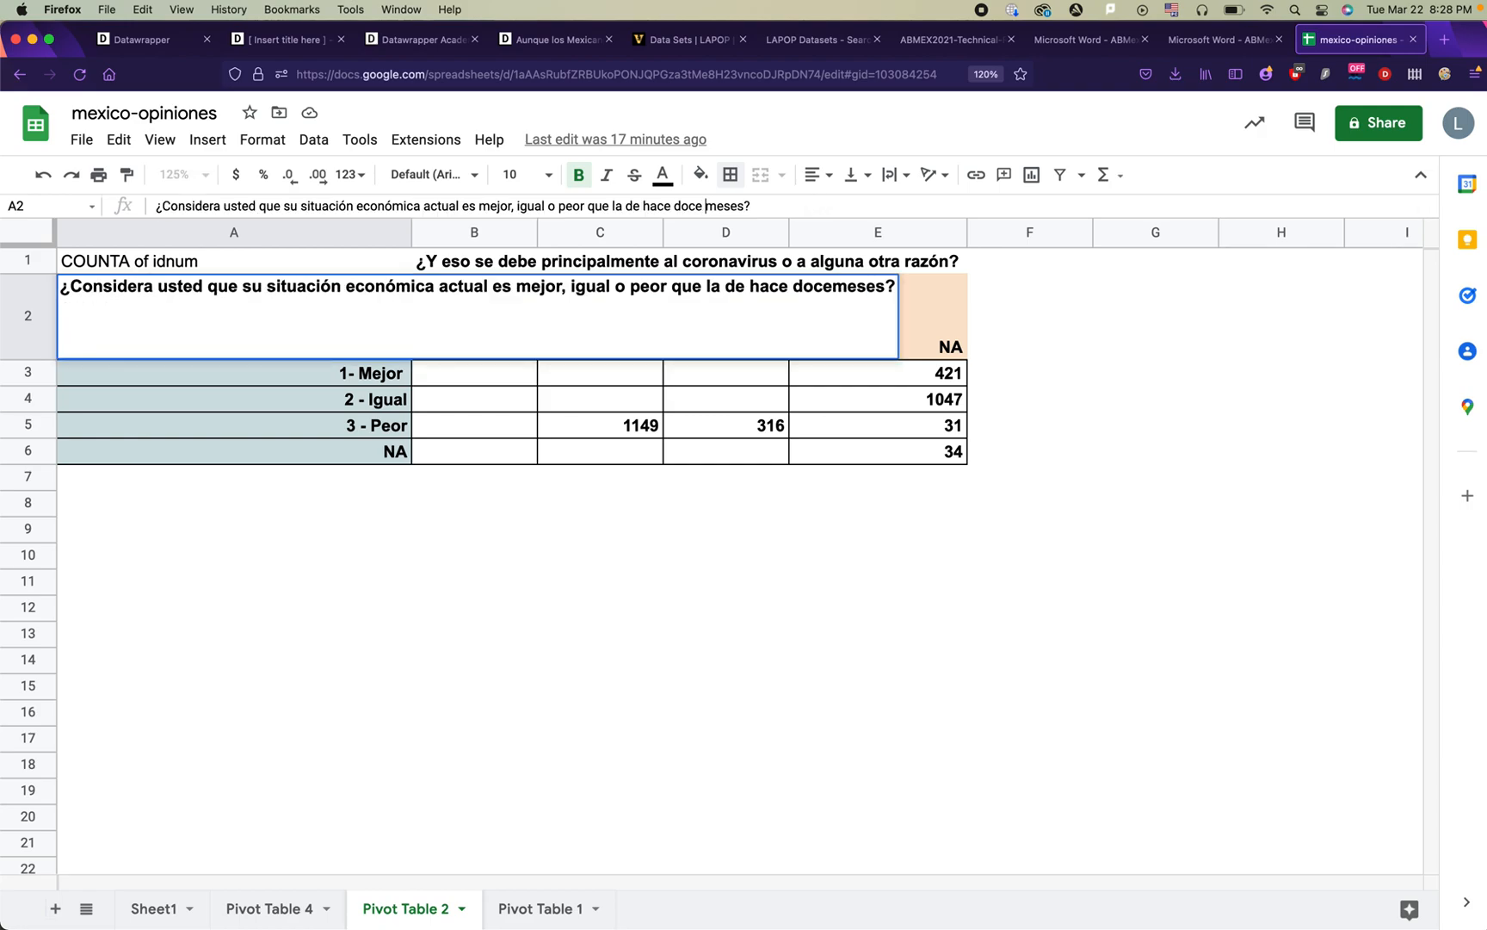
pyautogui.press('Return')
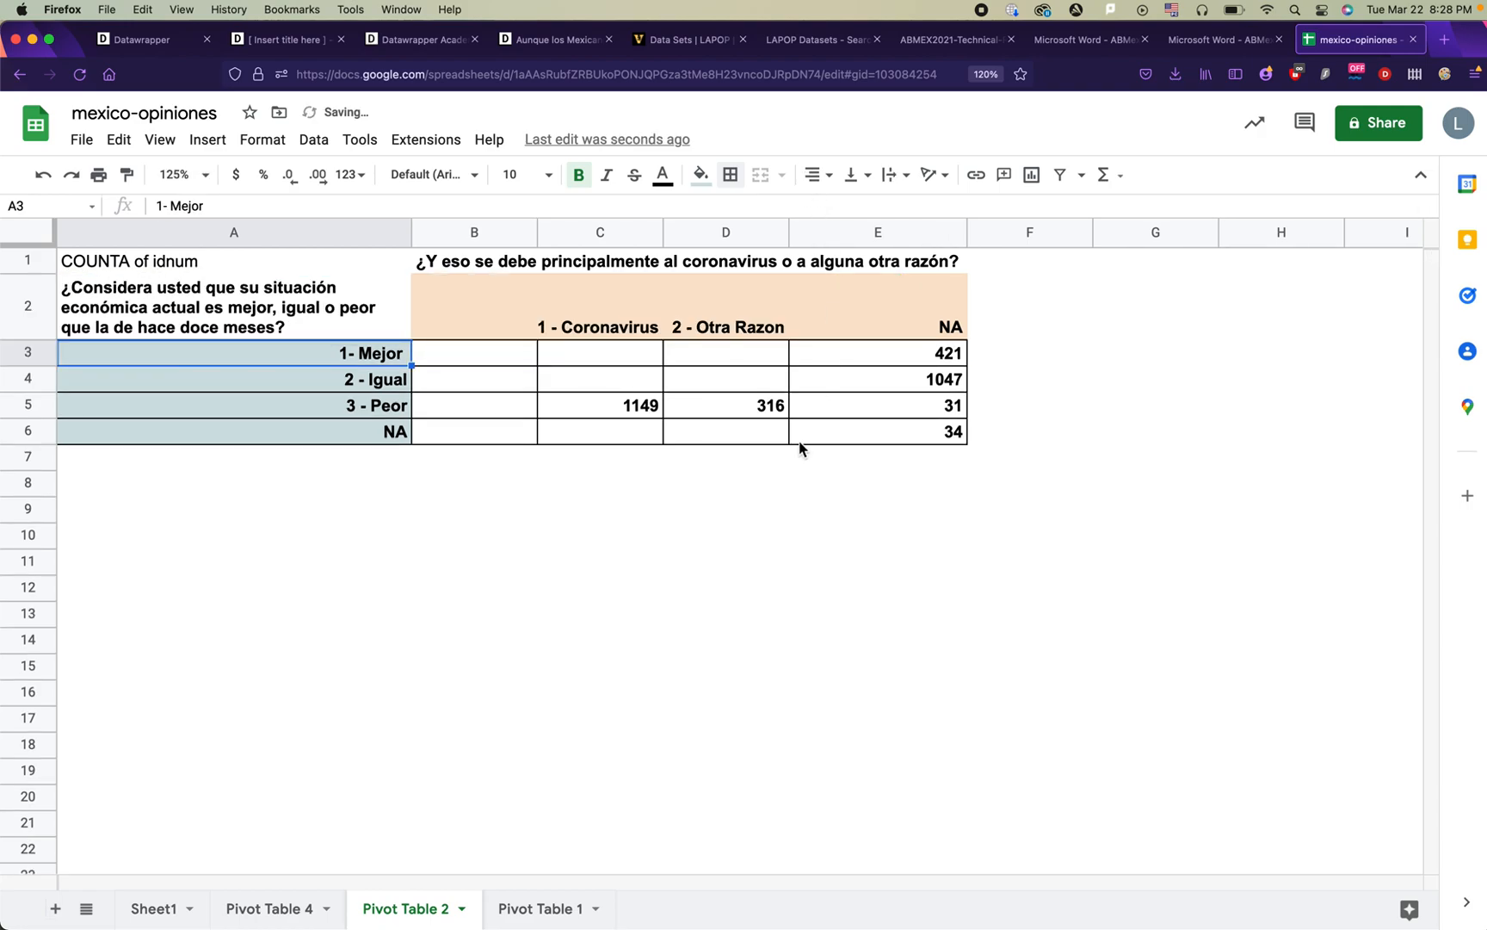
pyautogui.click(376, 402)
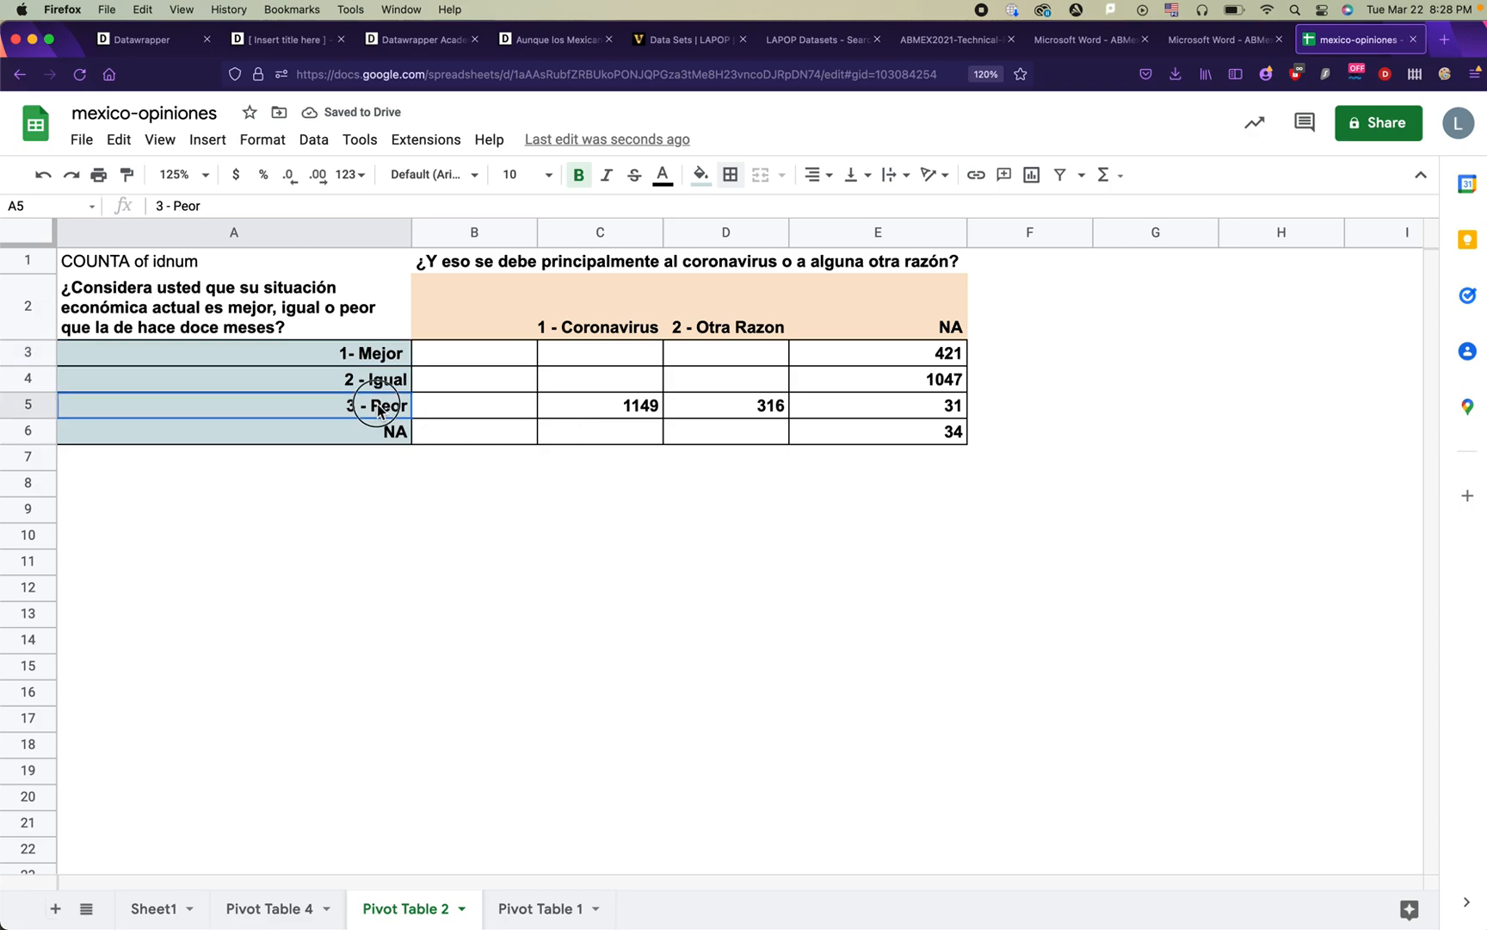
pyautogui.click(597, 412)
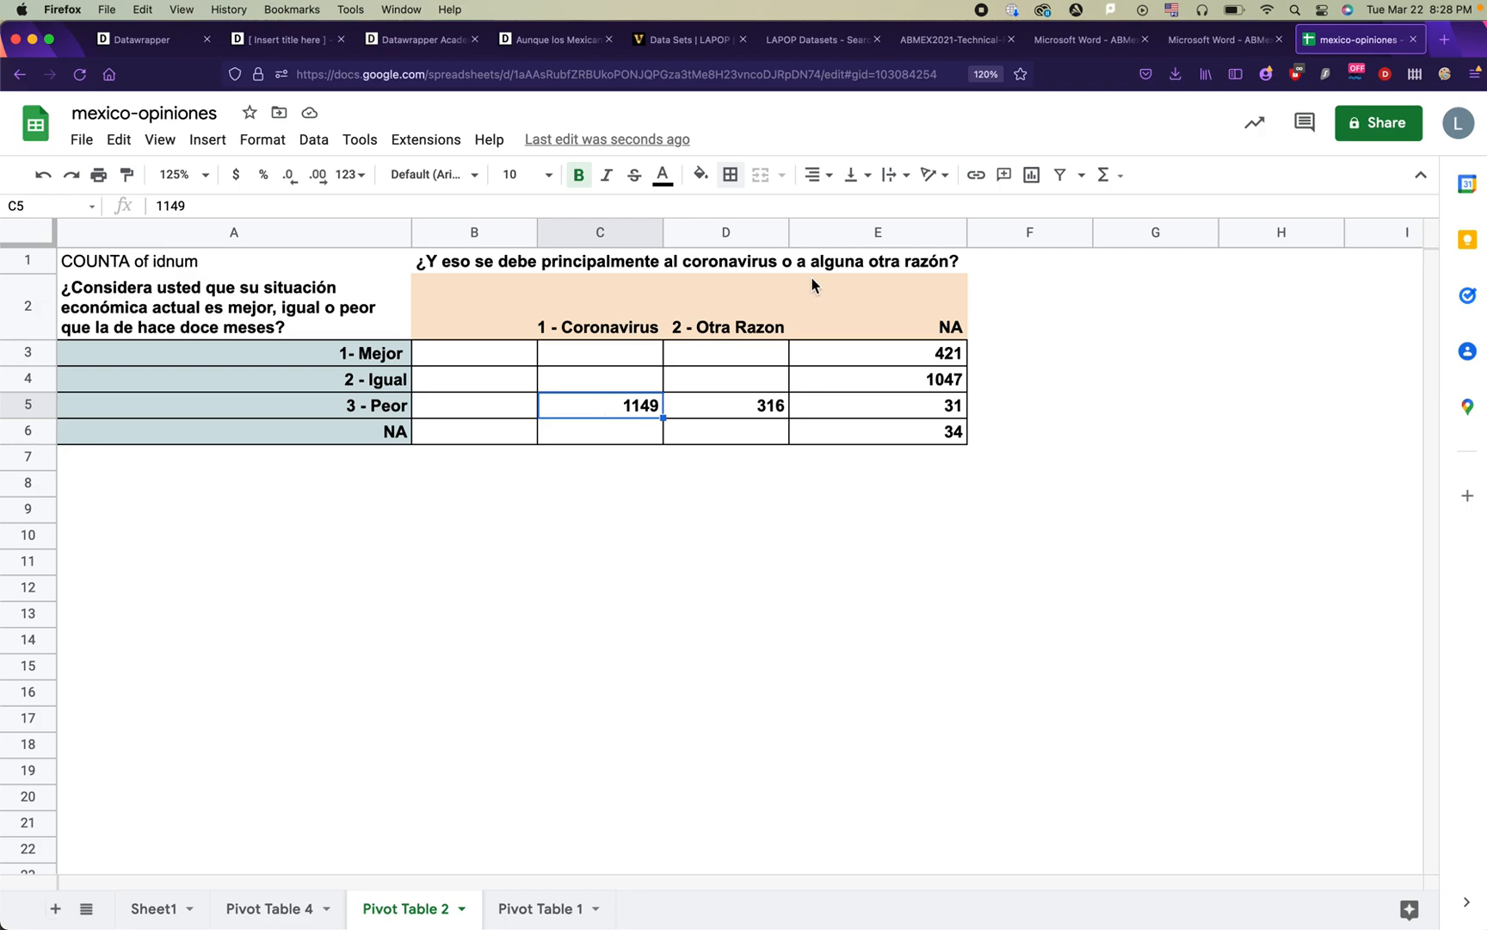
pyautogui.click(749, 405)
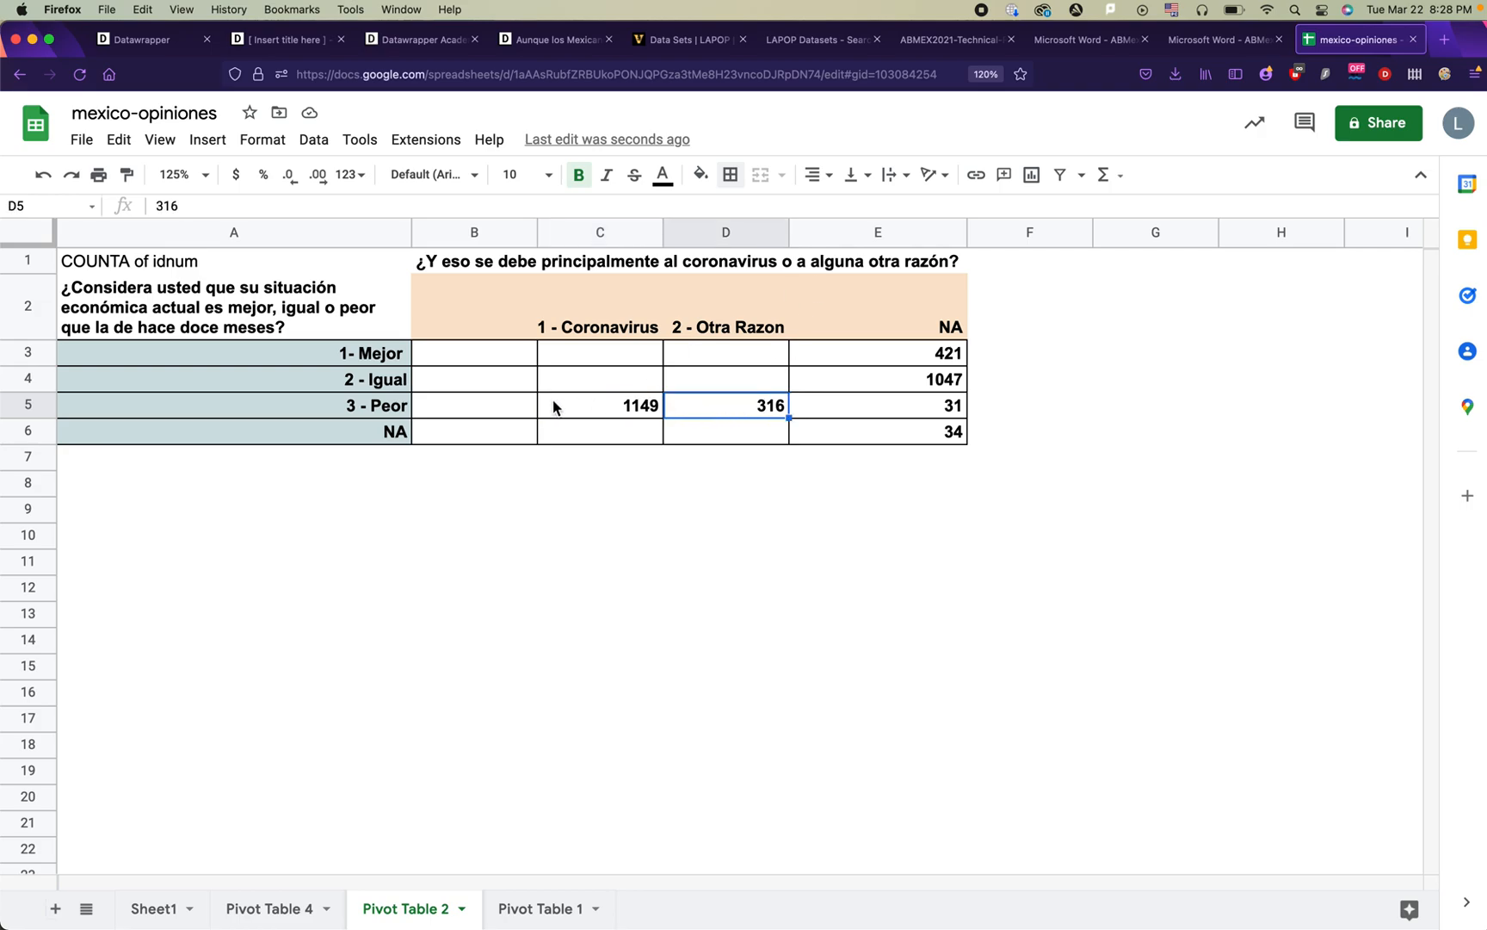
pyautogui.click(602, 415)
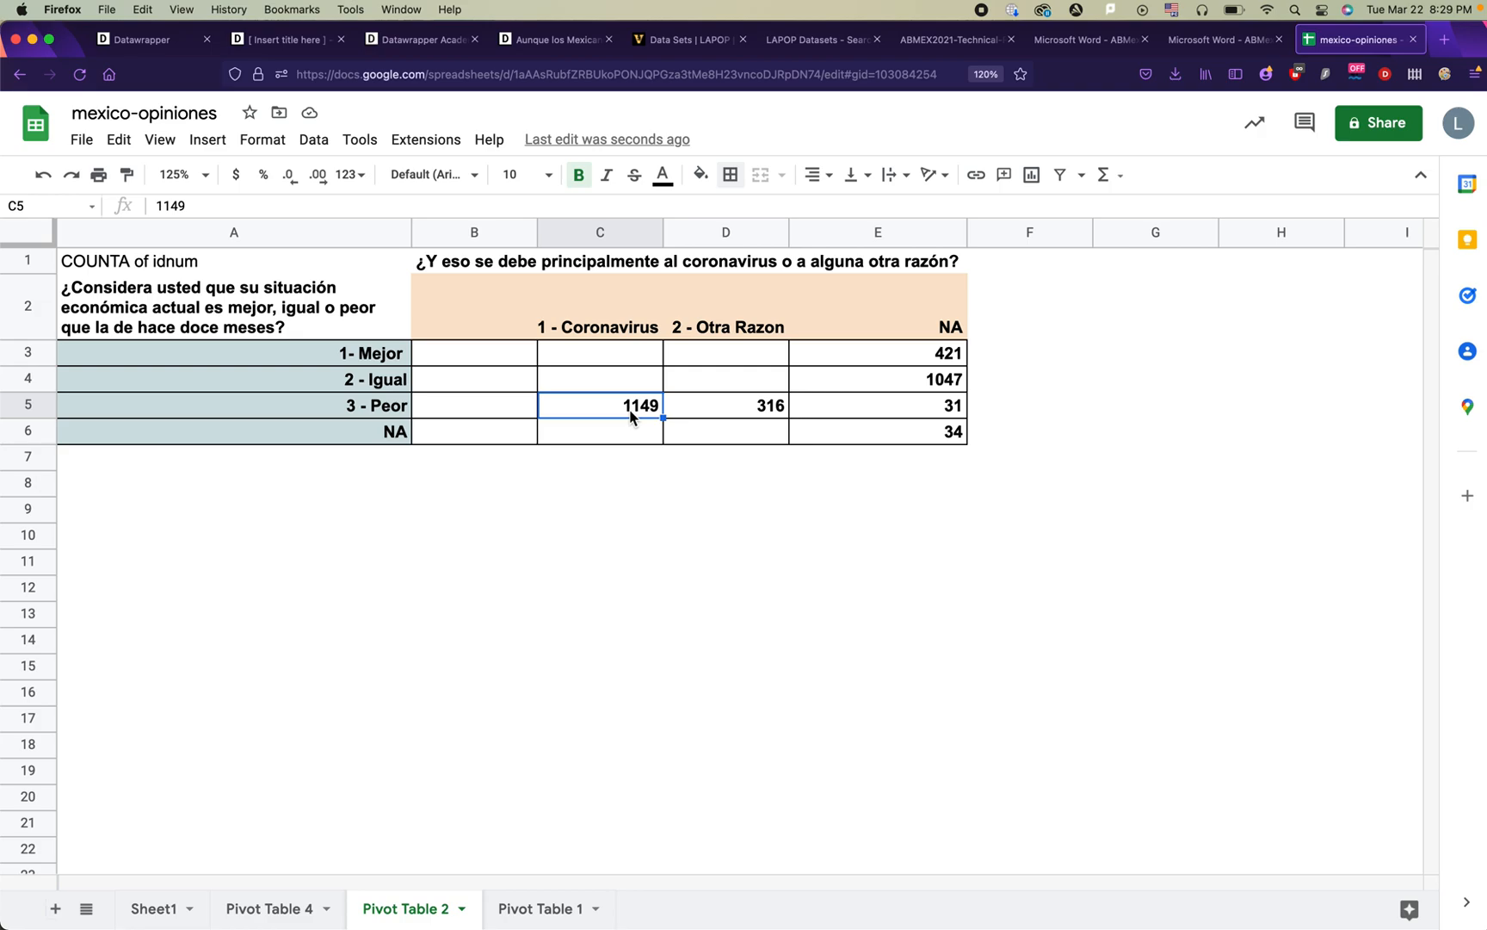
# Step: Copy the Coronavirus and Otra Razon columns, from their headers through the Peor row, to the cells starting at C10
pyautogui.moveTo(615, 327); pyautogui.dragTo(747, 404)
pyautogui.hotkey('ctrl', 'c')
pyautogui.click(196, 538)
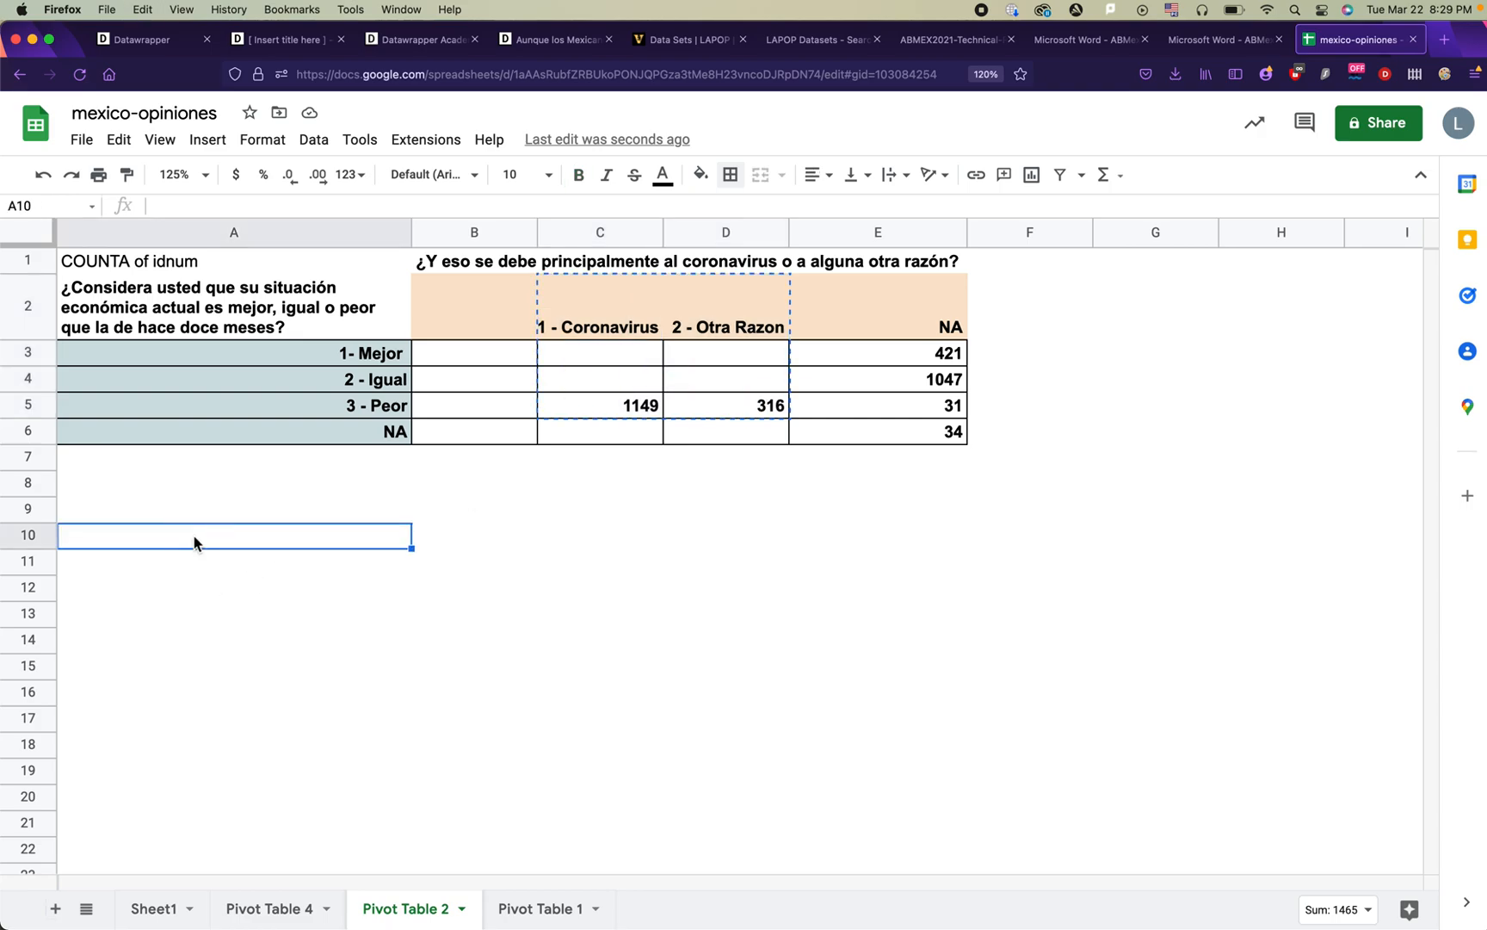
pyautogui.click(583, 543)
pyautogui.hotkey('ctrl', 'v')
# Step: Delete the empty rows 11 and 12 between the copied headers and their values
pyautogui.moveTo(701, 594)
pyautogui.mouseDown()
pyautogui.moveTo(713, 598)
pyautogui.moveTo(623, 586)
pyautogui.moveTo(704, 581)
pyautogui.mouseUp()
pyautogui.rightClick(692, 584)
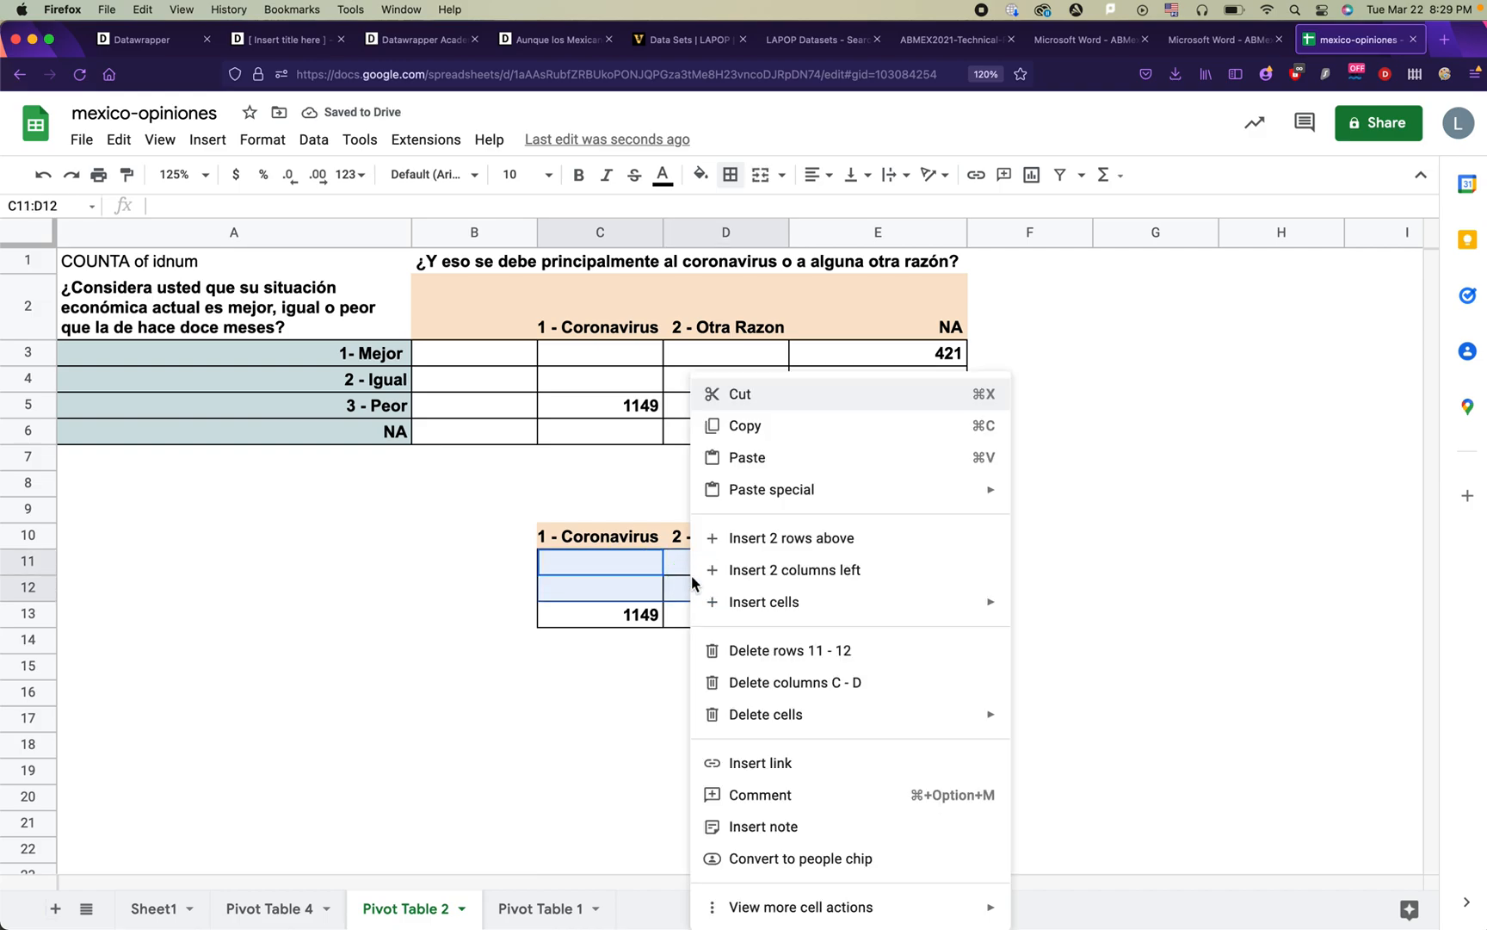
pyautogui.click(809, 656)
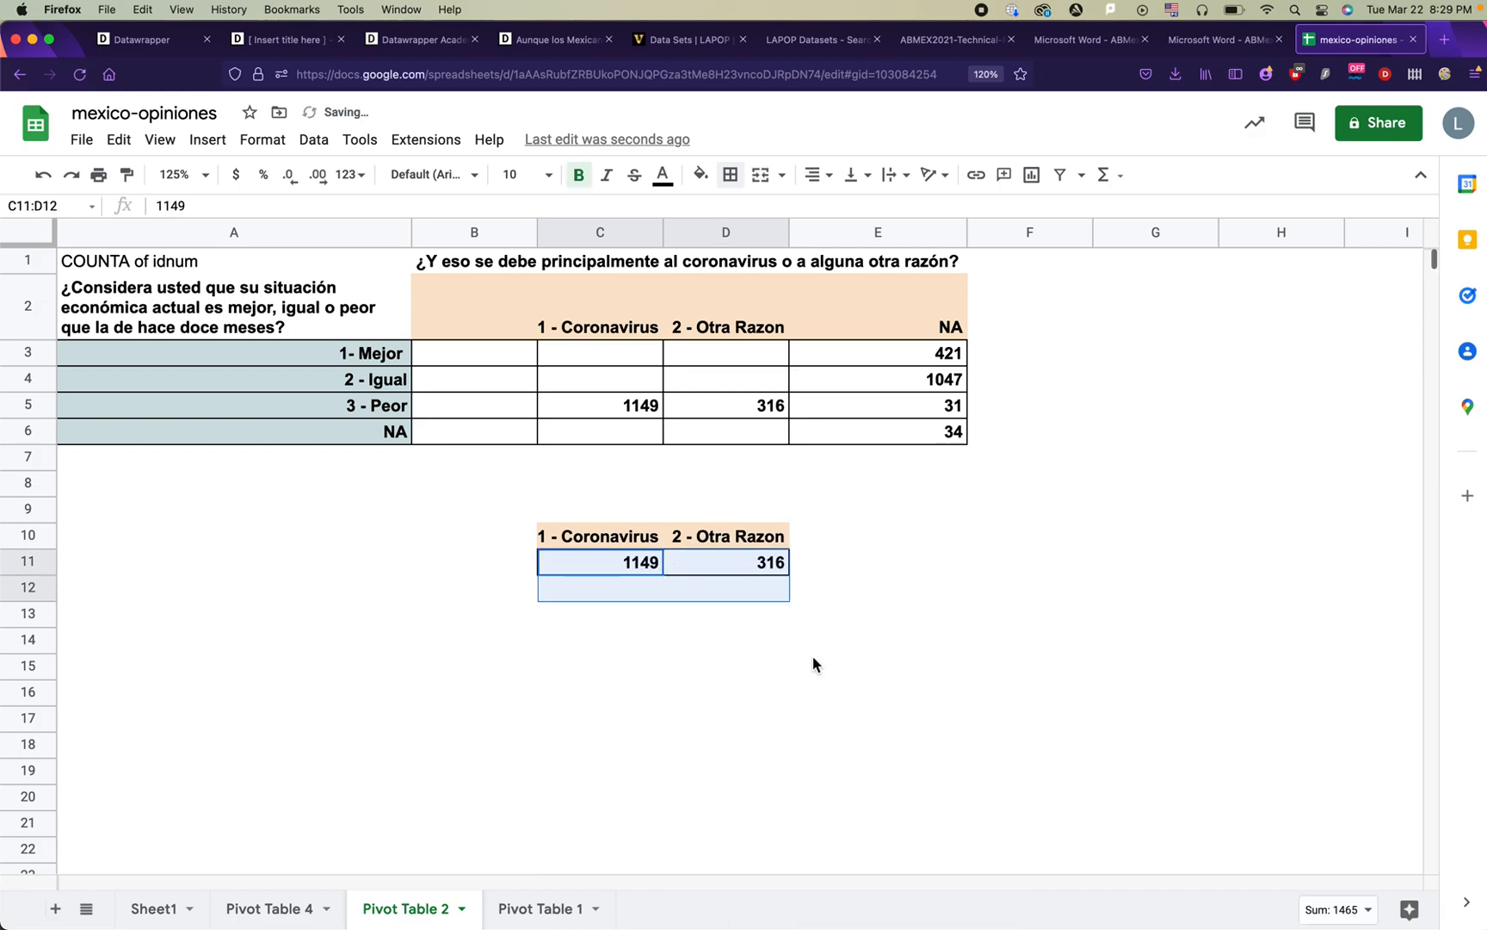
pyautogui.click(737, 646)
pyautogui.moveTo(594, 509); pyautogui.dragTo(639, 540)
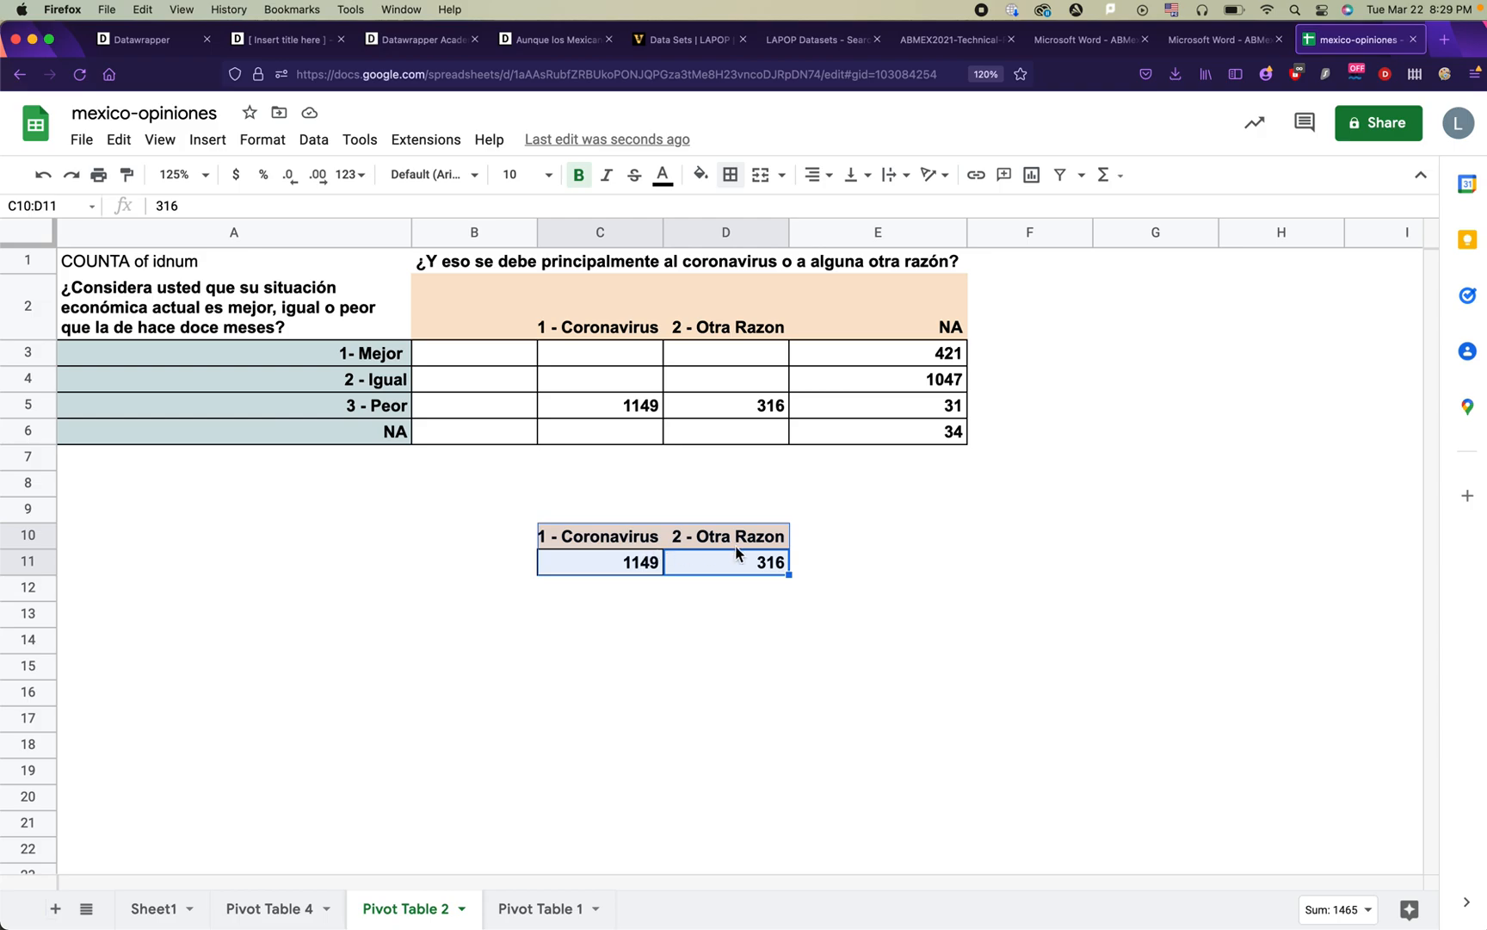
# Step: Add a third column to the copied table with NA in E10 and 31 in E11
pyautogui.click(818, 543)
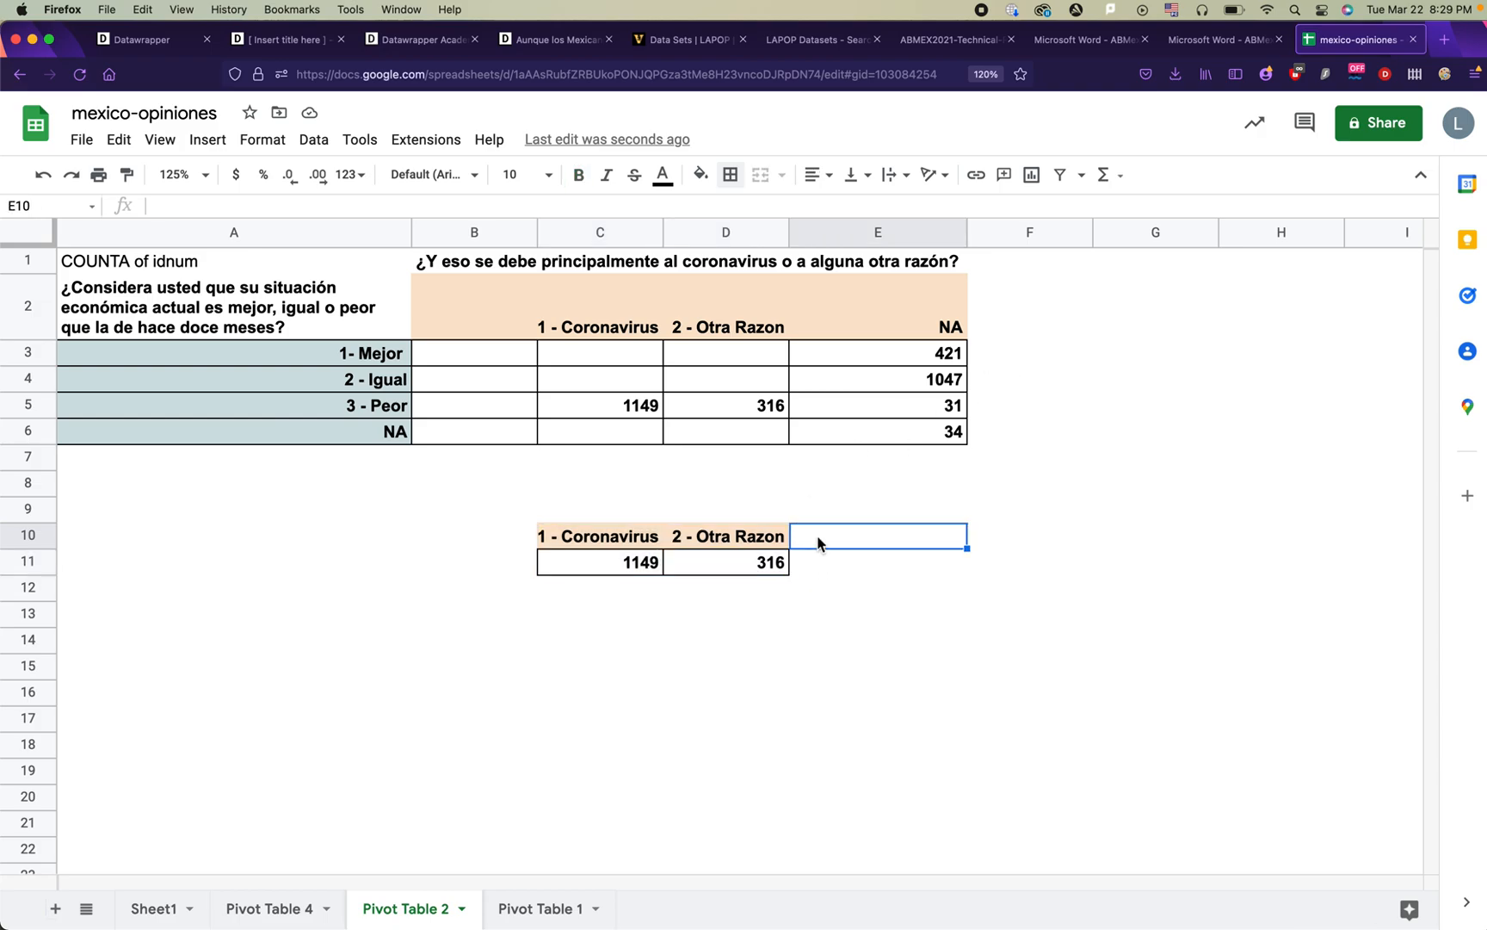
pyautogui.write('Na')
pyautogui.press('BackSpace')
pyautogui.write('A')
pyautogui.press('Return')
pyautogui.write('21')
pyautogui.press('BackSpace')
pyautogui.press('BackSpace')
pyautogui.write('31')
pyautogui.press('Return')
# Step: Make the new NA column's header and value in E10:E11 bold
pyautogui.moveTo(806, 534); pyautogui.dragTo(816, 568)
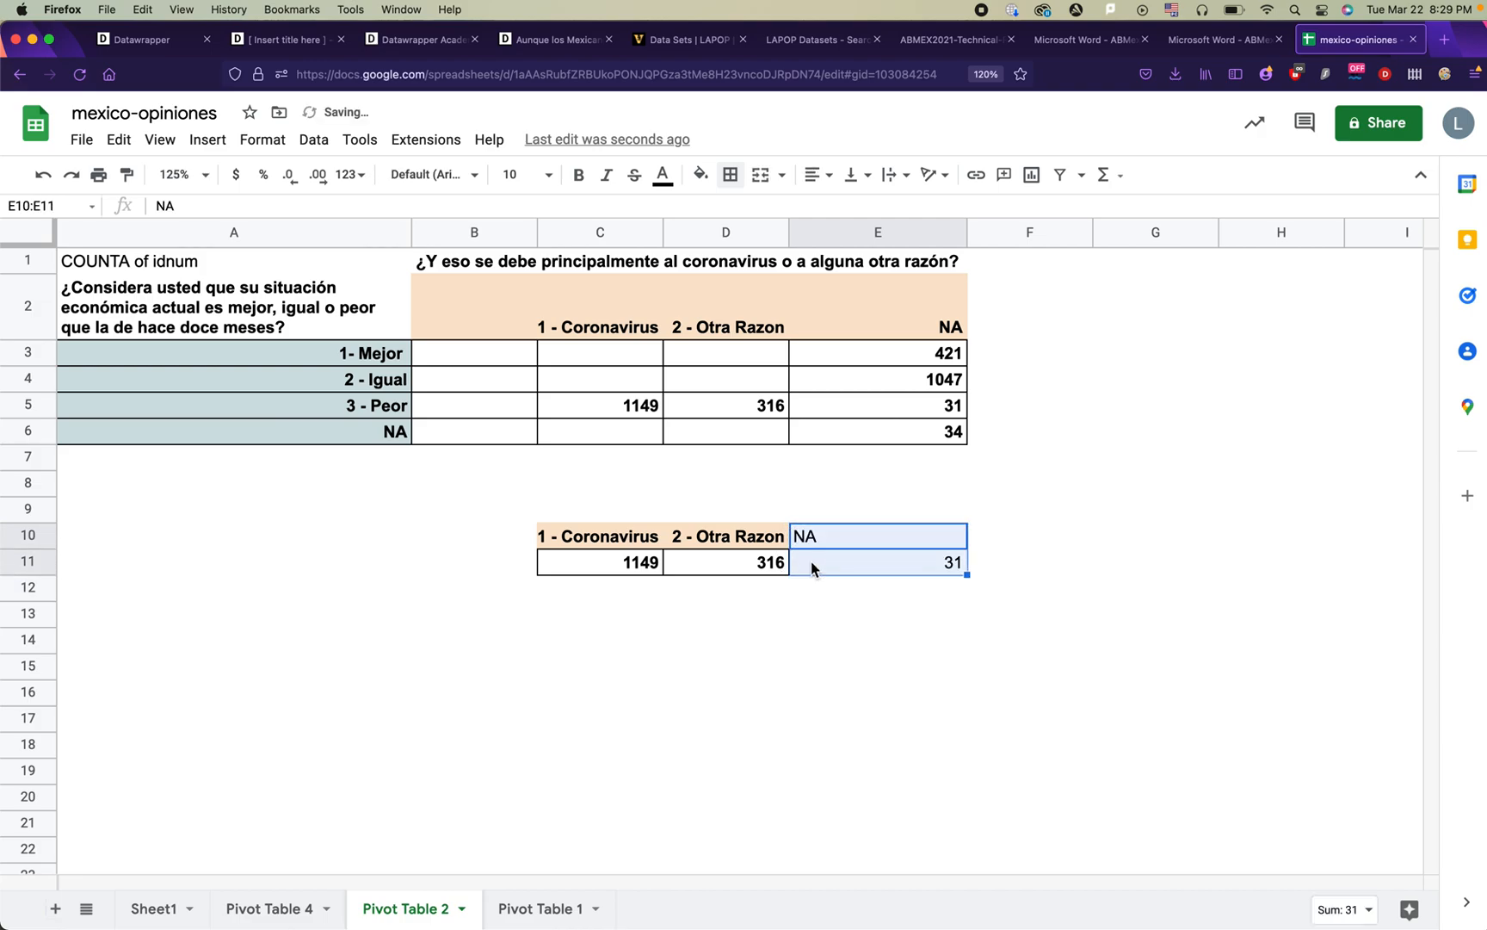
pyautogui.click(579, 174)
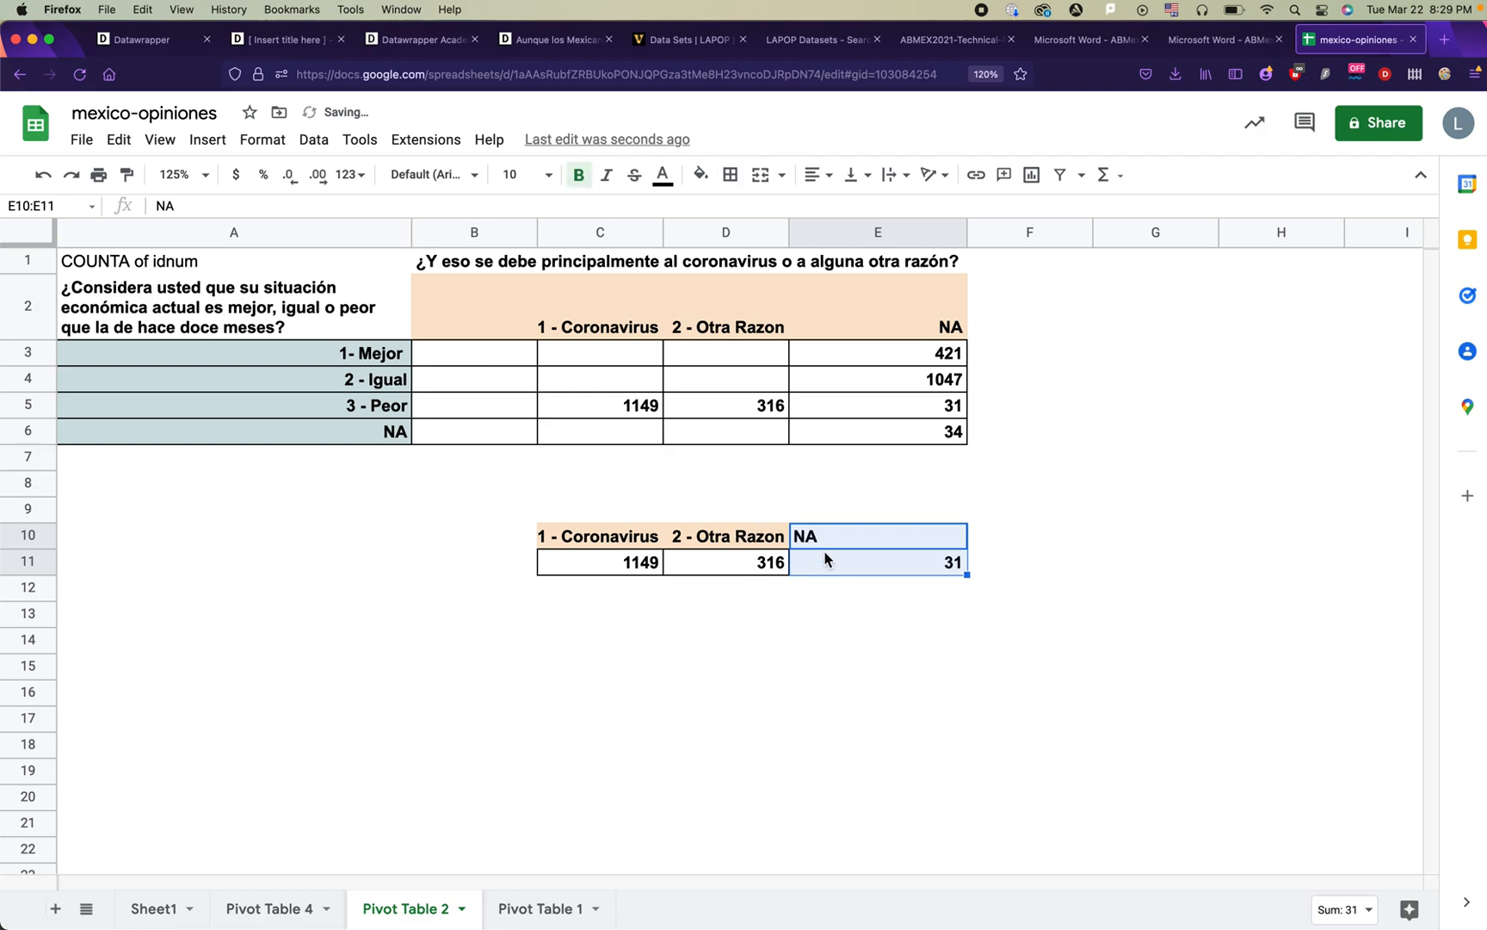
pyautogui.click(738, 586)
# Step: Copy the table C10:E11, paste it as the data of the new Datawrapper chart, and proceed to Check & Describe
pyautogui.moveTo(597, 540); pyautogui.dragTo(900, 563)
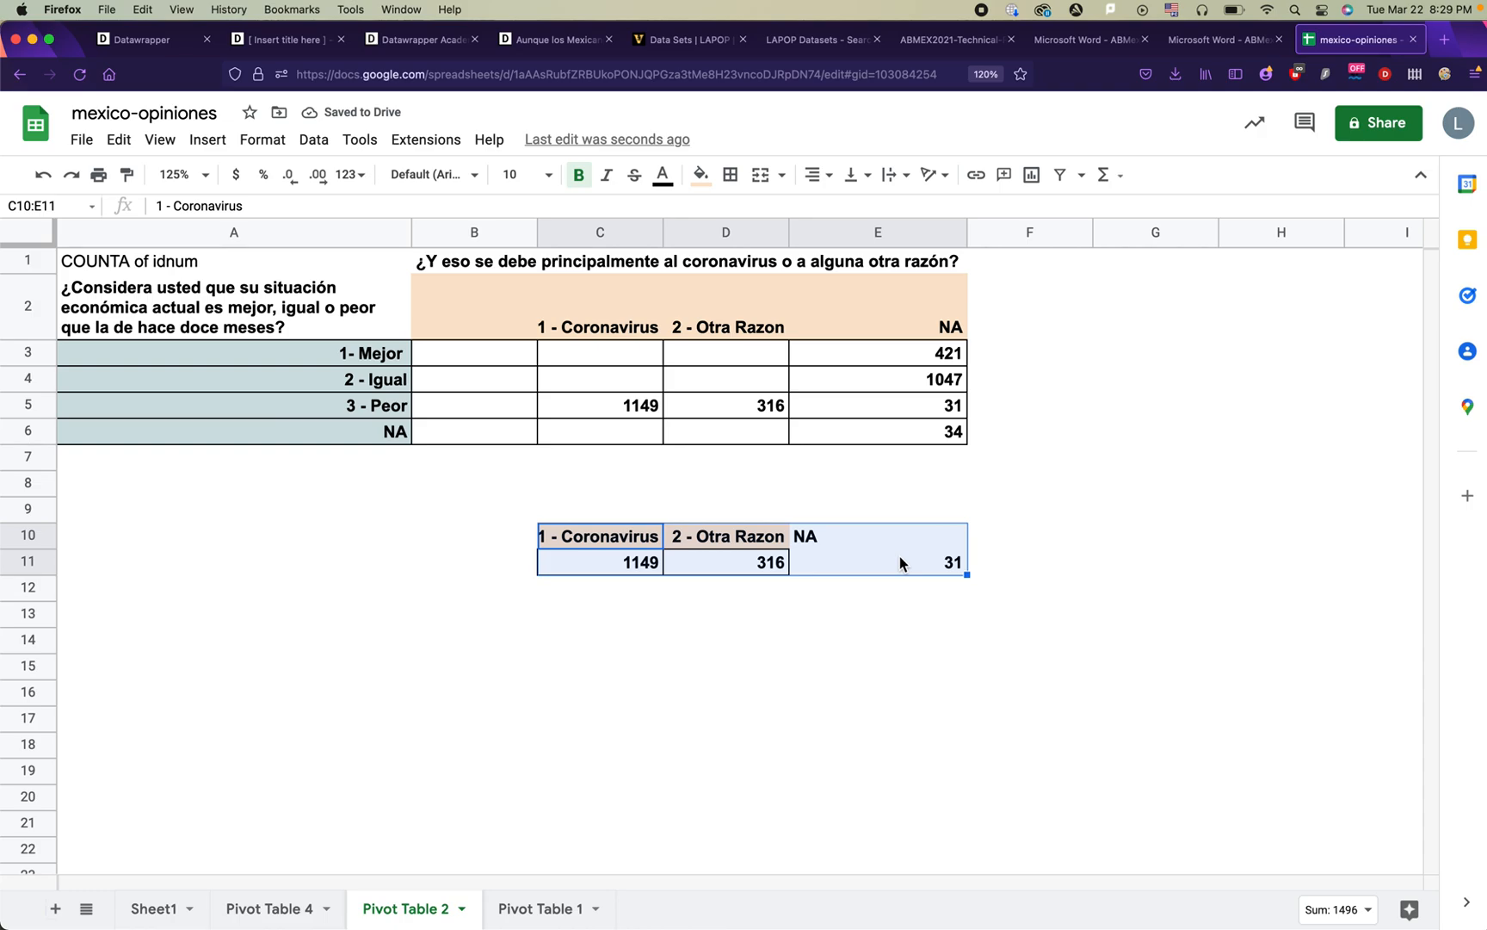
pyautogui.click(279, 40)
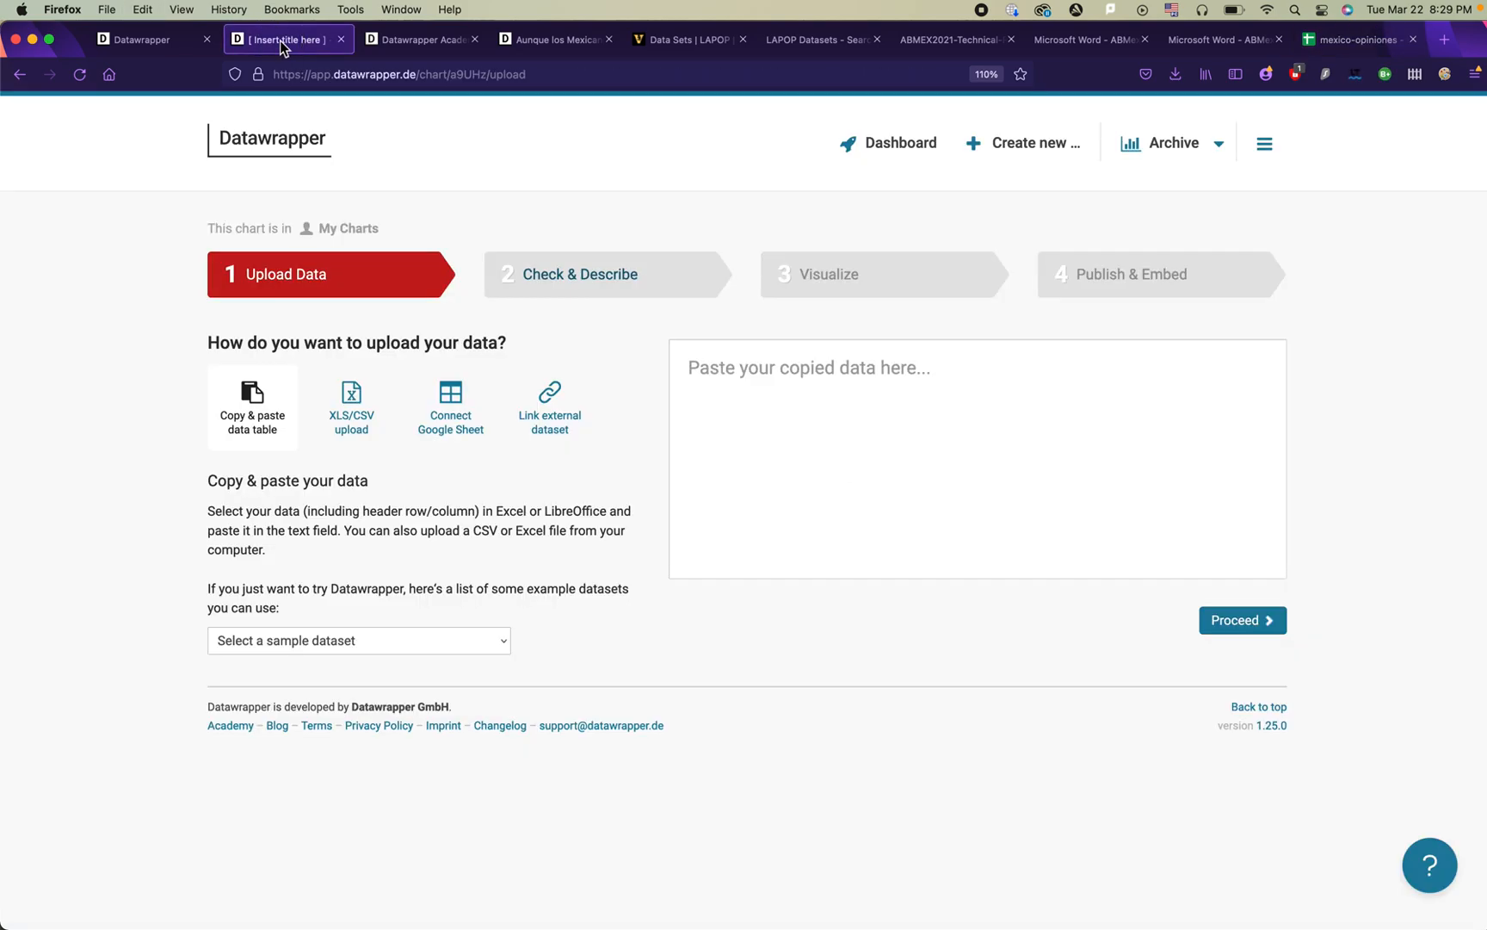
pyautogui.click(882, 457)
pyautogui.press('super+v')
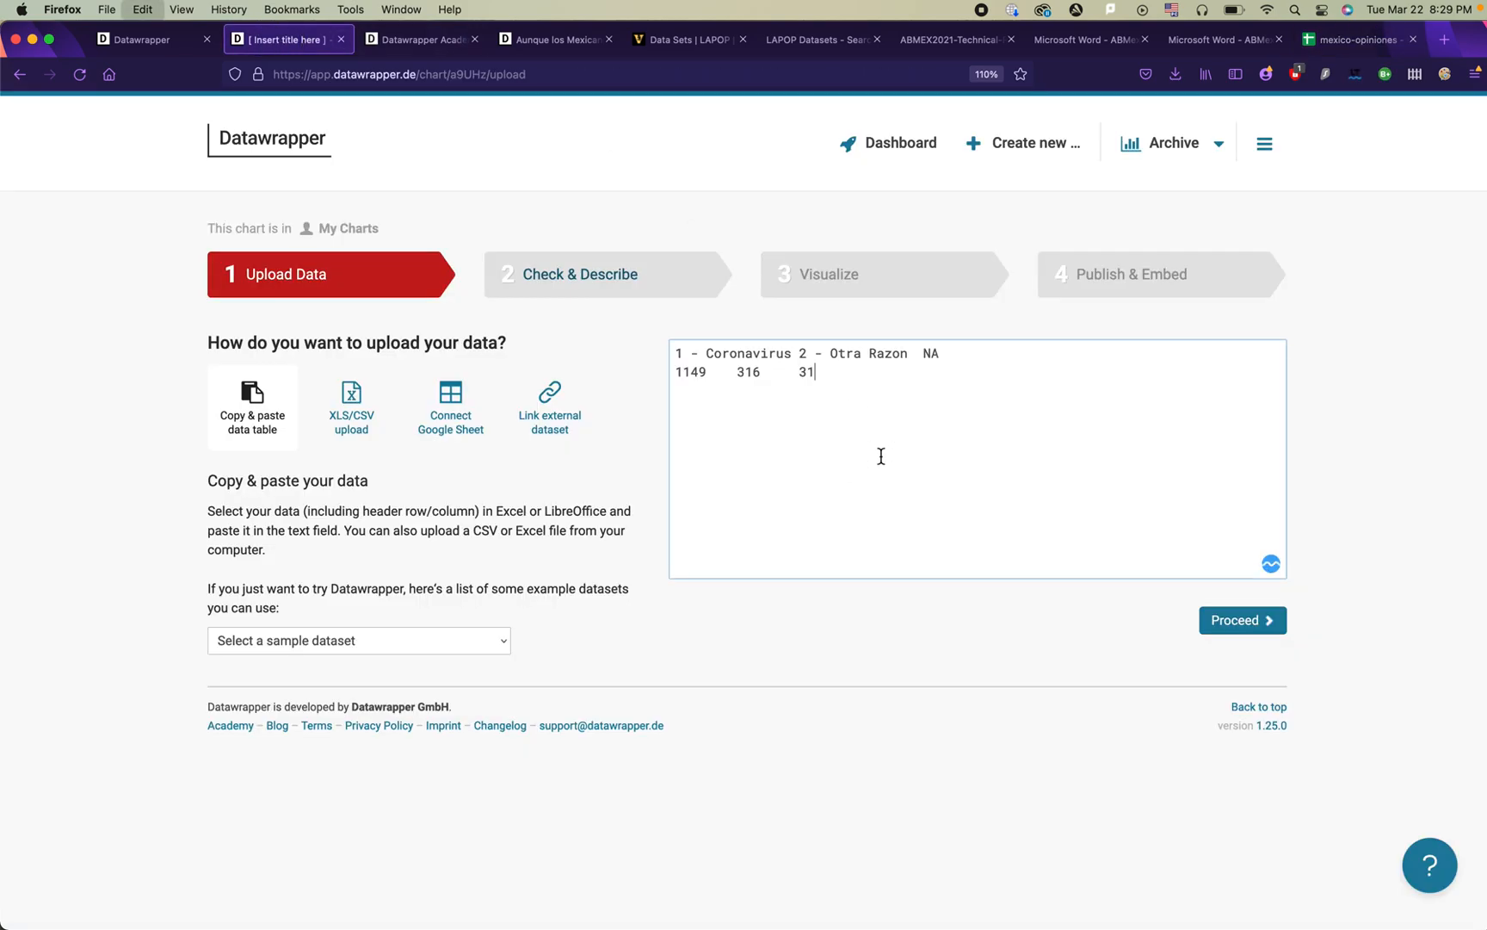
pyautogui.click(1220, 615)
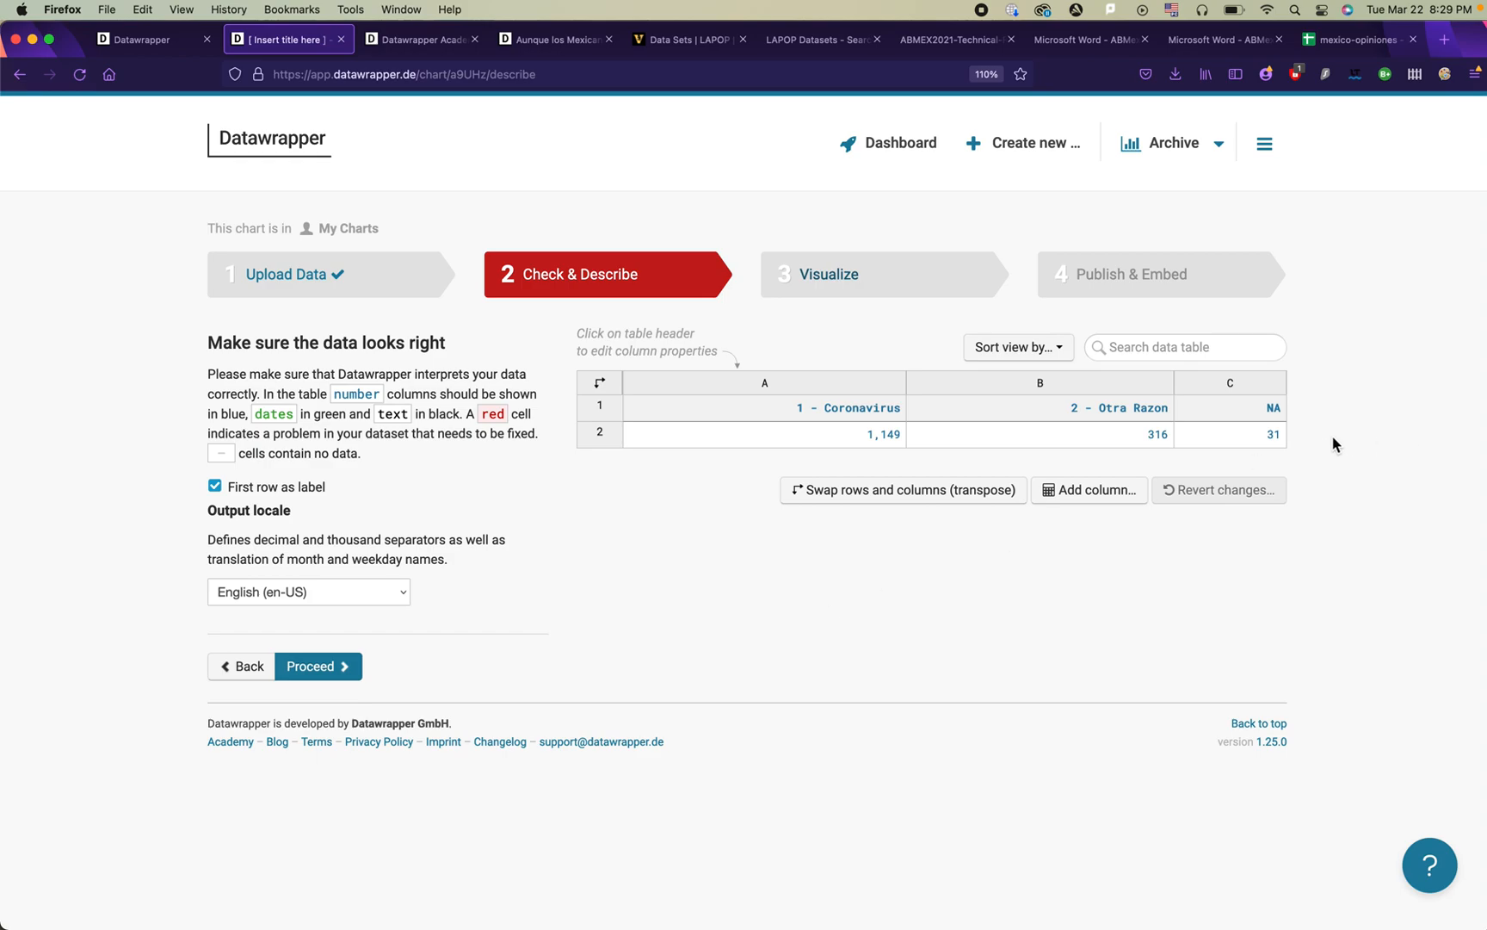
# Step: Shorten the first column's header to "Coronavirus" by removing its number prefix
pyautogui.doubleClick(820, 415)
pyautogui.click(655, 410)
pyautogui.press('BackSpace')
pyautogui.press('BackSpace')
pyautogui.press('BackSpace')
pyautogui.press('BackSpace')
# Step: Rename the second column's header to "Otra Razón", dropping the number prefix and adding the accent
pyautogui.doubleClick(1061, 414)
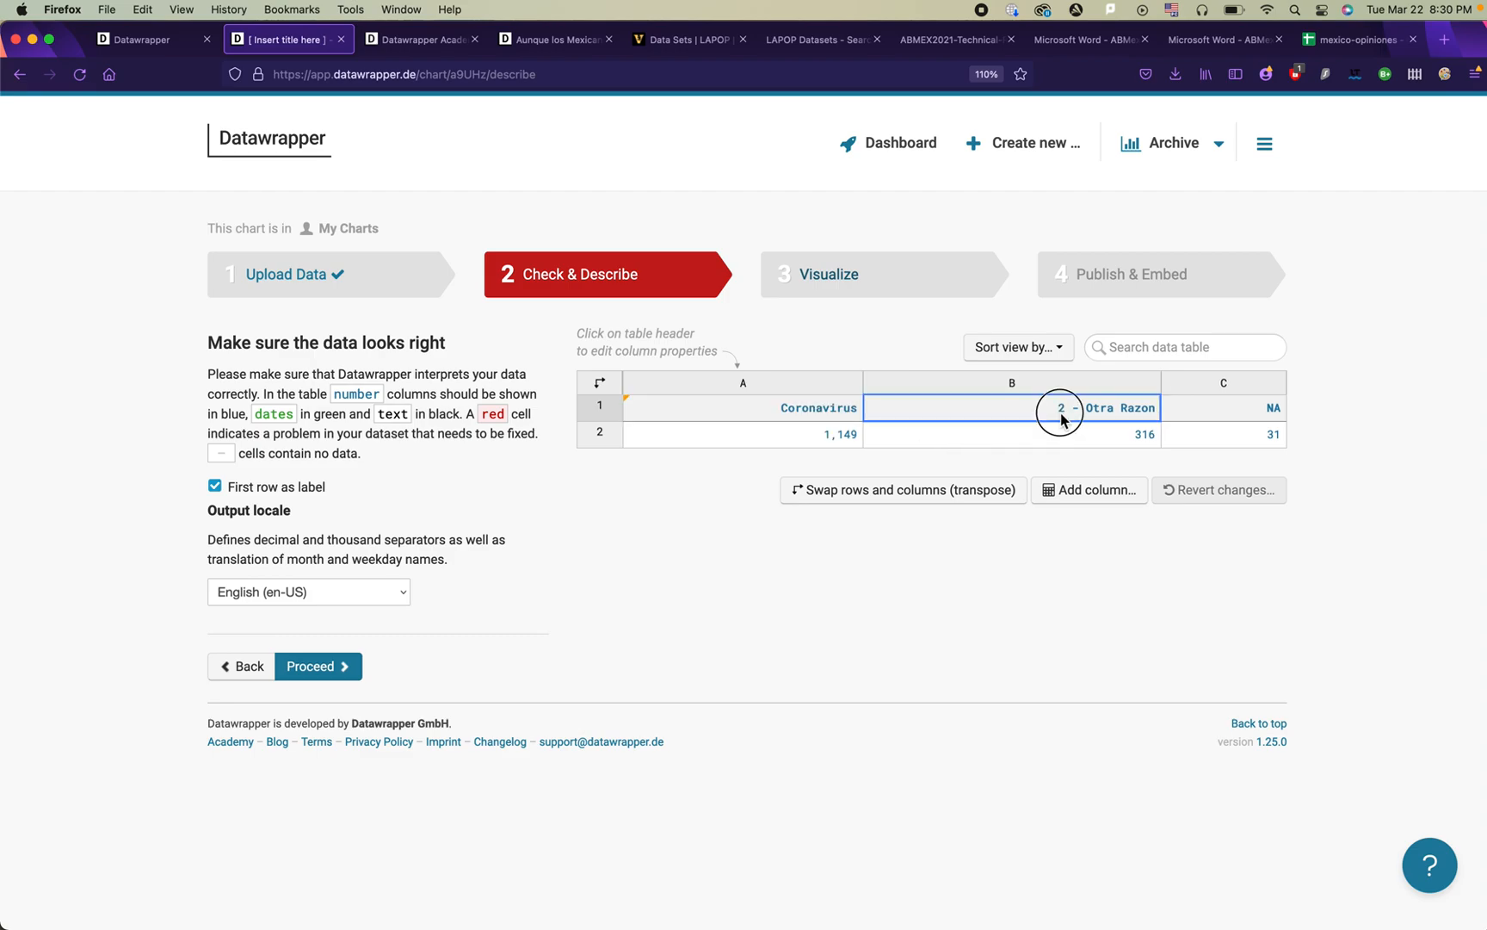
pyautogui.click(894, 406)
pyautogui.press('BackSpace')
pyautogui.press('BackSpace')
pyautogui.press('BackSpace')
pyautogui.press('BackSpace')
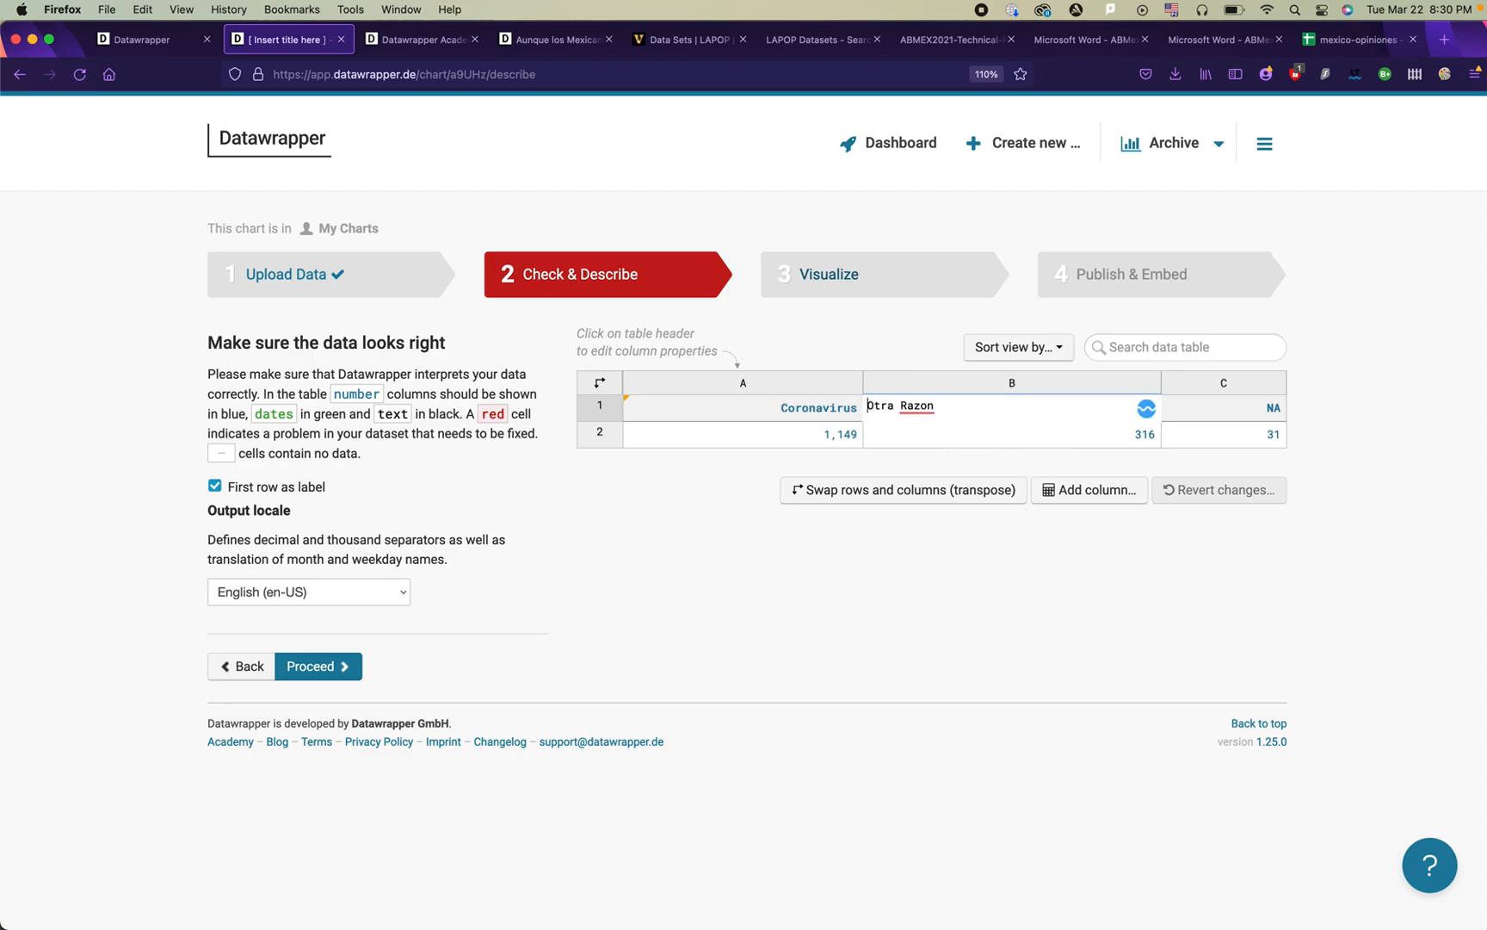
pyautogui.press('Return')
pyautogui.doubleClick(1045, 397)
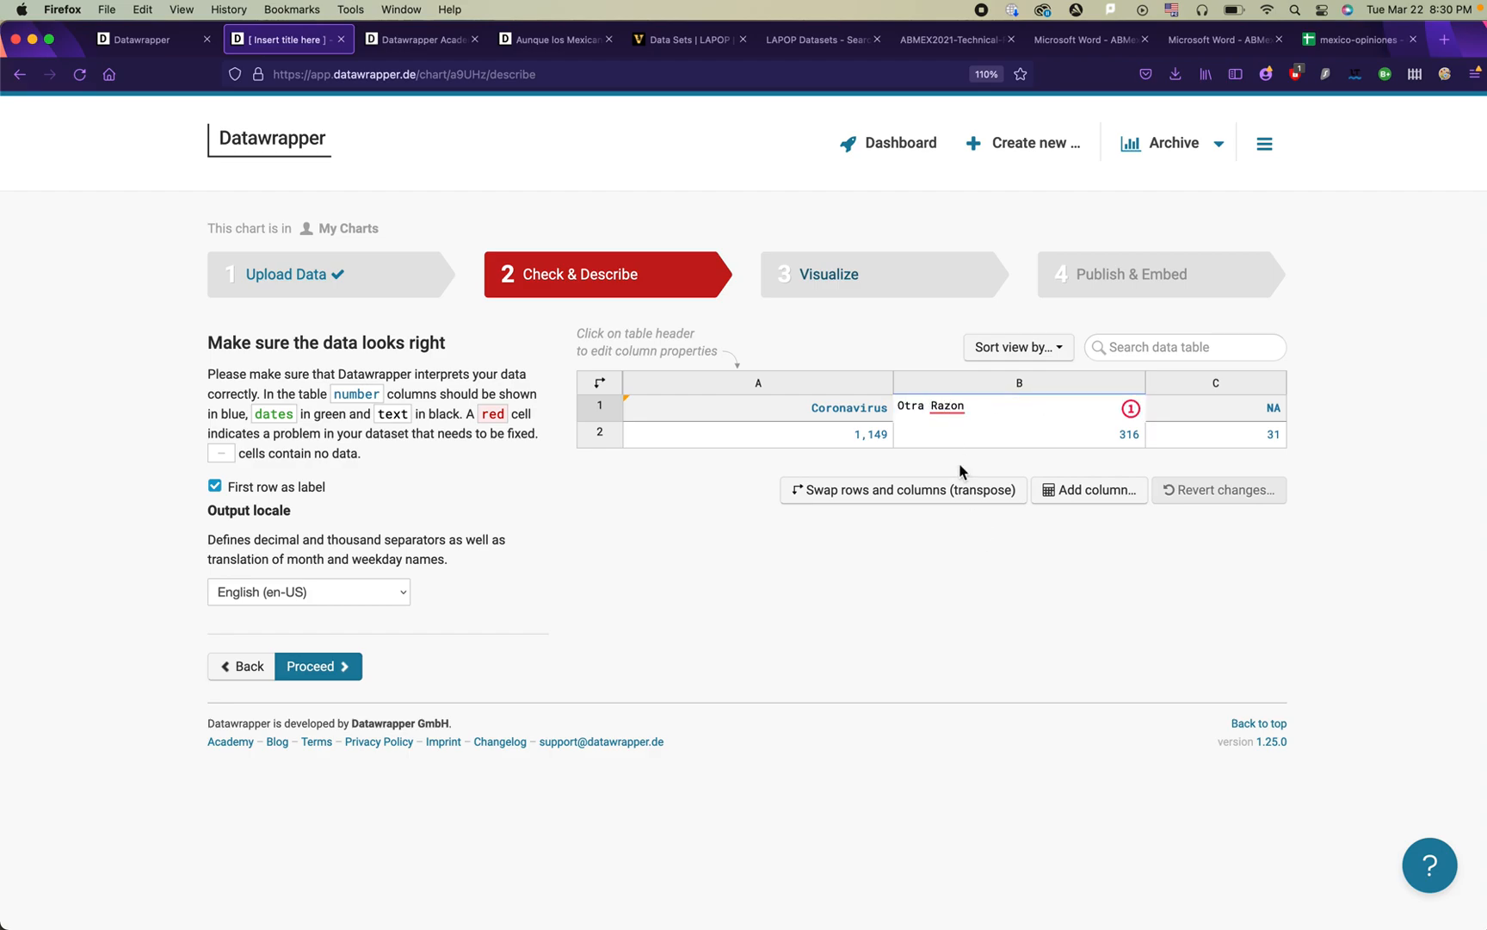
pyautogui.click(950, 406)
pyautogui.click(966, 238)
pyautogui.click(1046, 666)
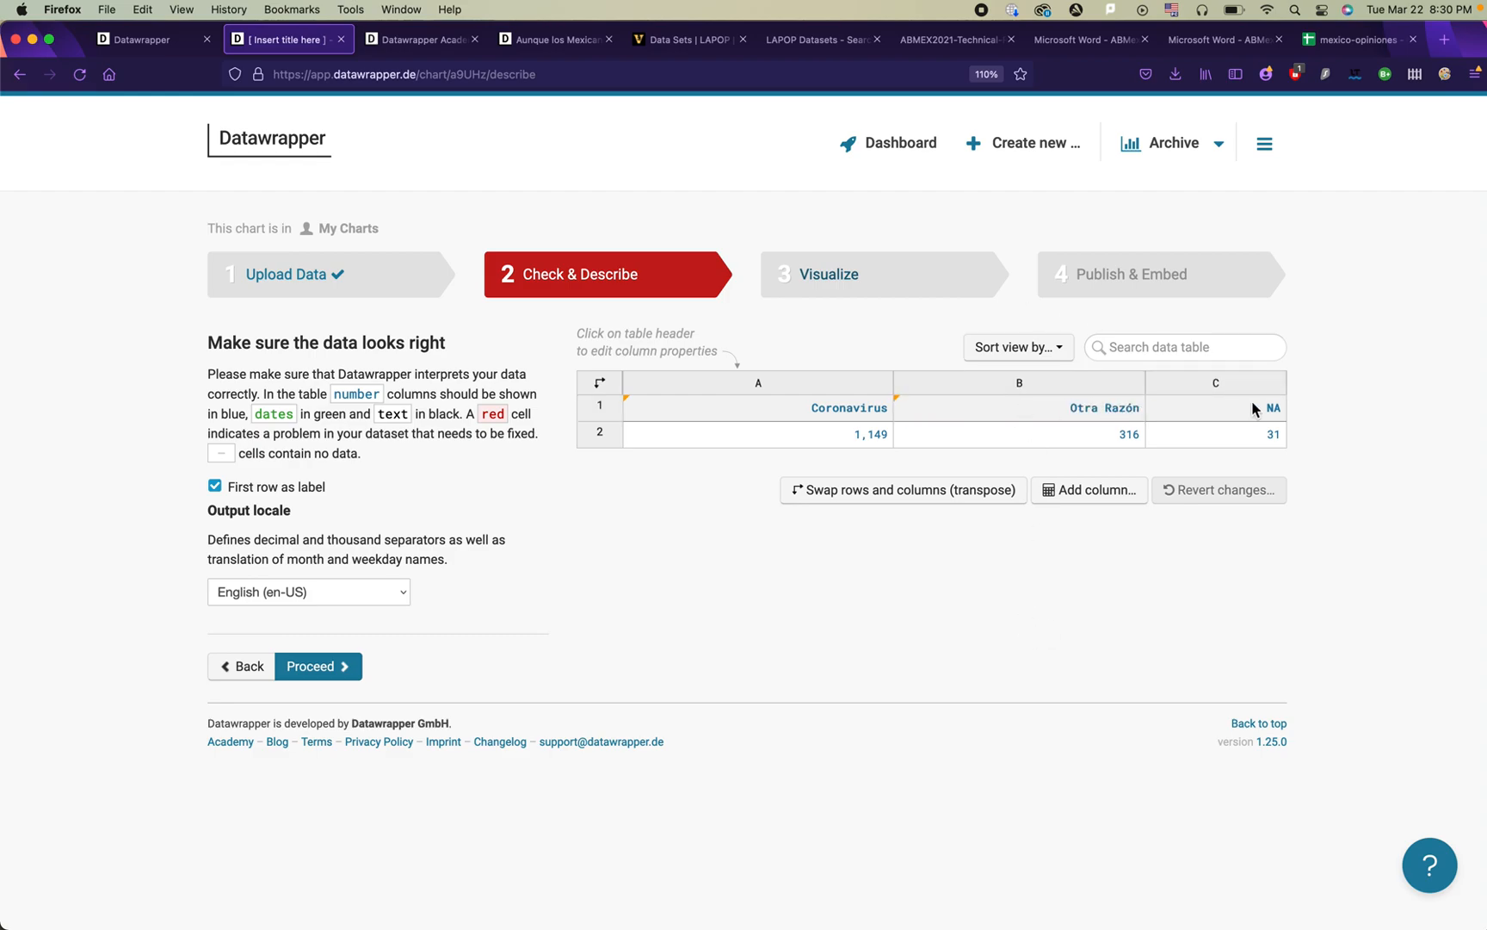
# Step: Set the chart's output locale to Español (es-ES)
pyautogui.click(289, 591)
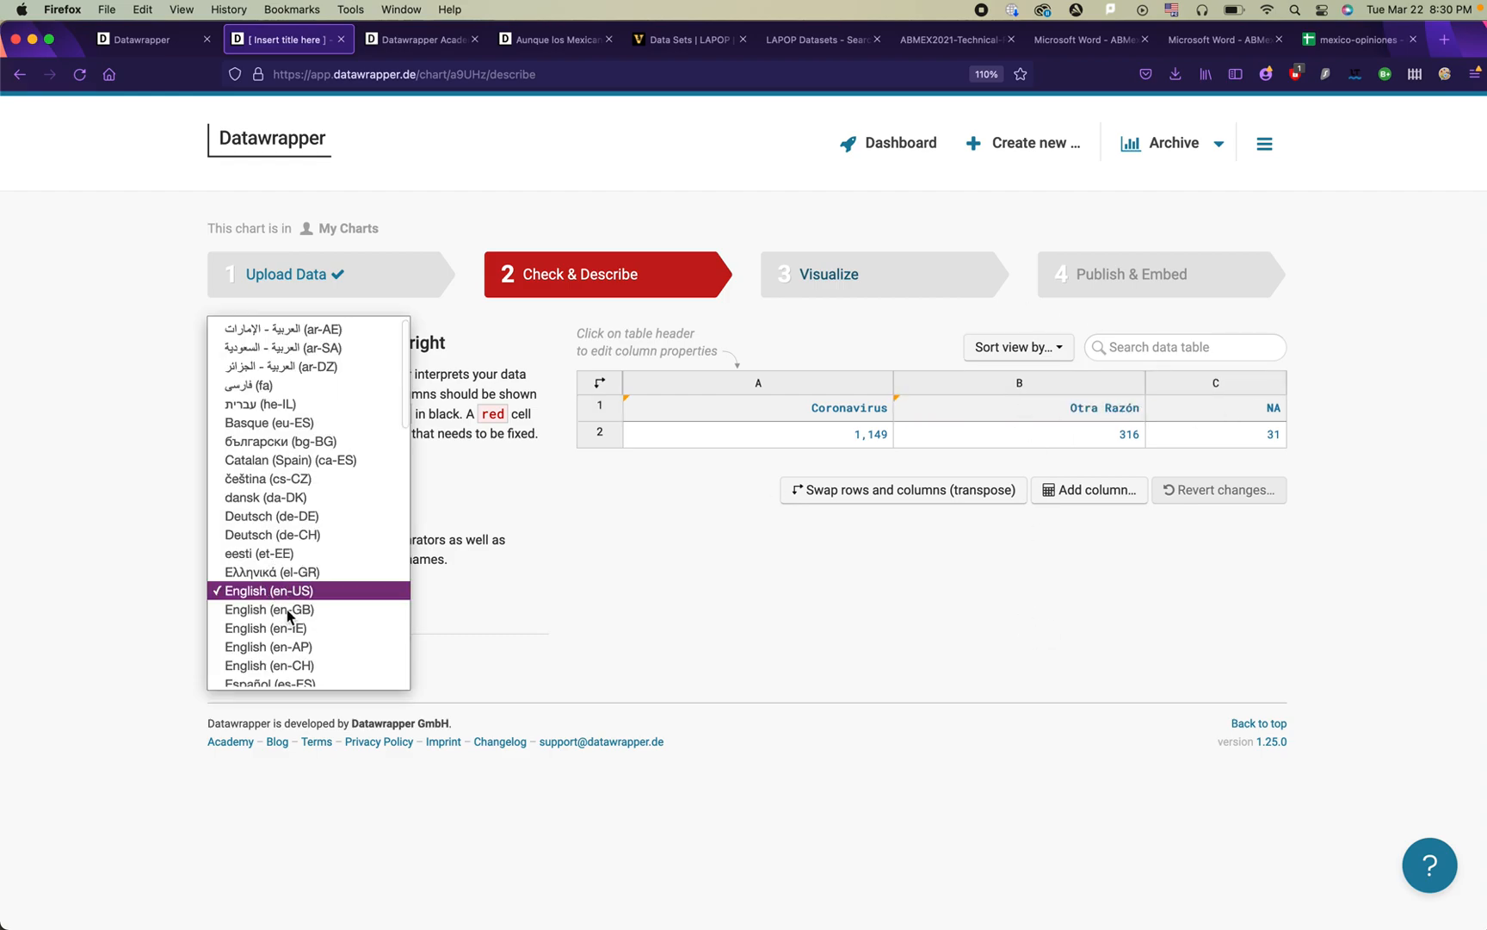
pyautogui.scroll(-2, 291, 639)
pyautogui.click(291, 621)
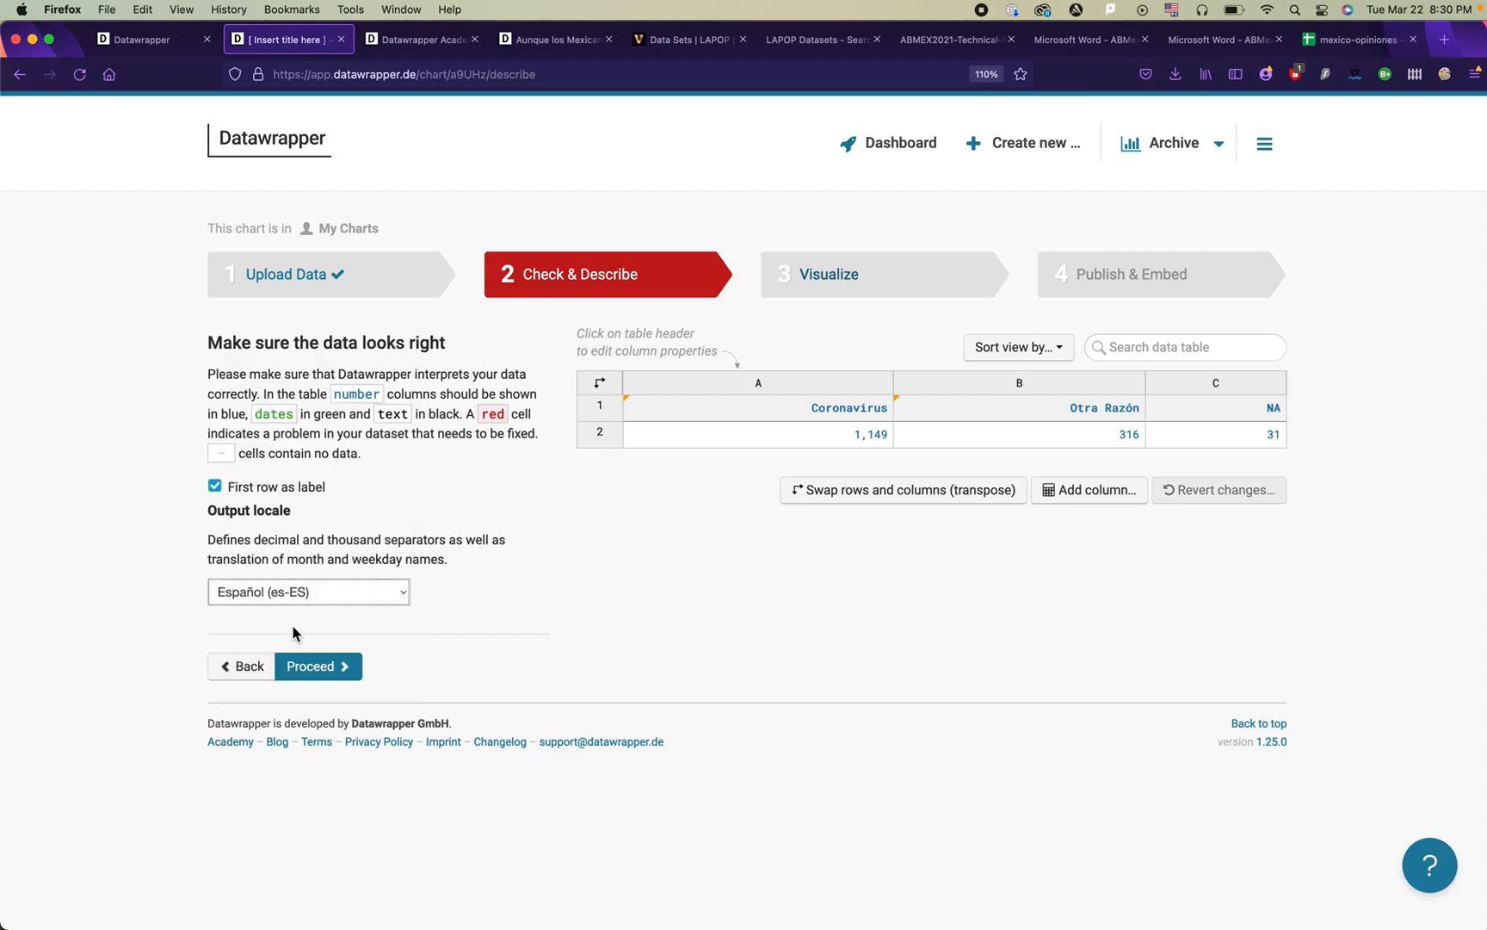
# Step: Proceed to the Visualize stage and set the chart type to Donut Chart
pyautogui.click(343, 669)
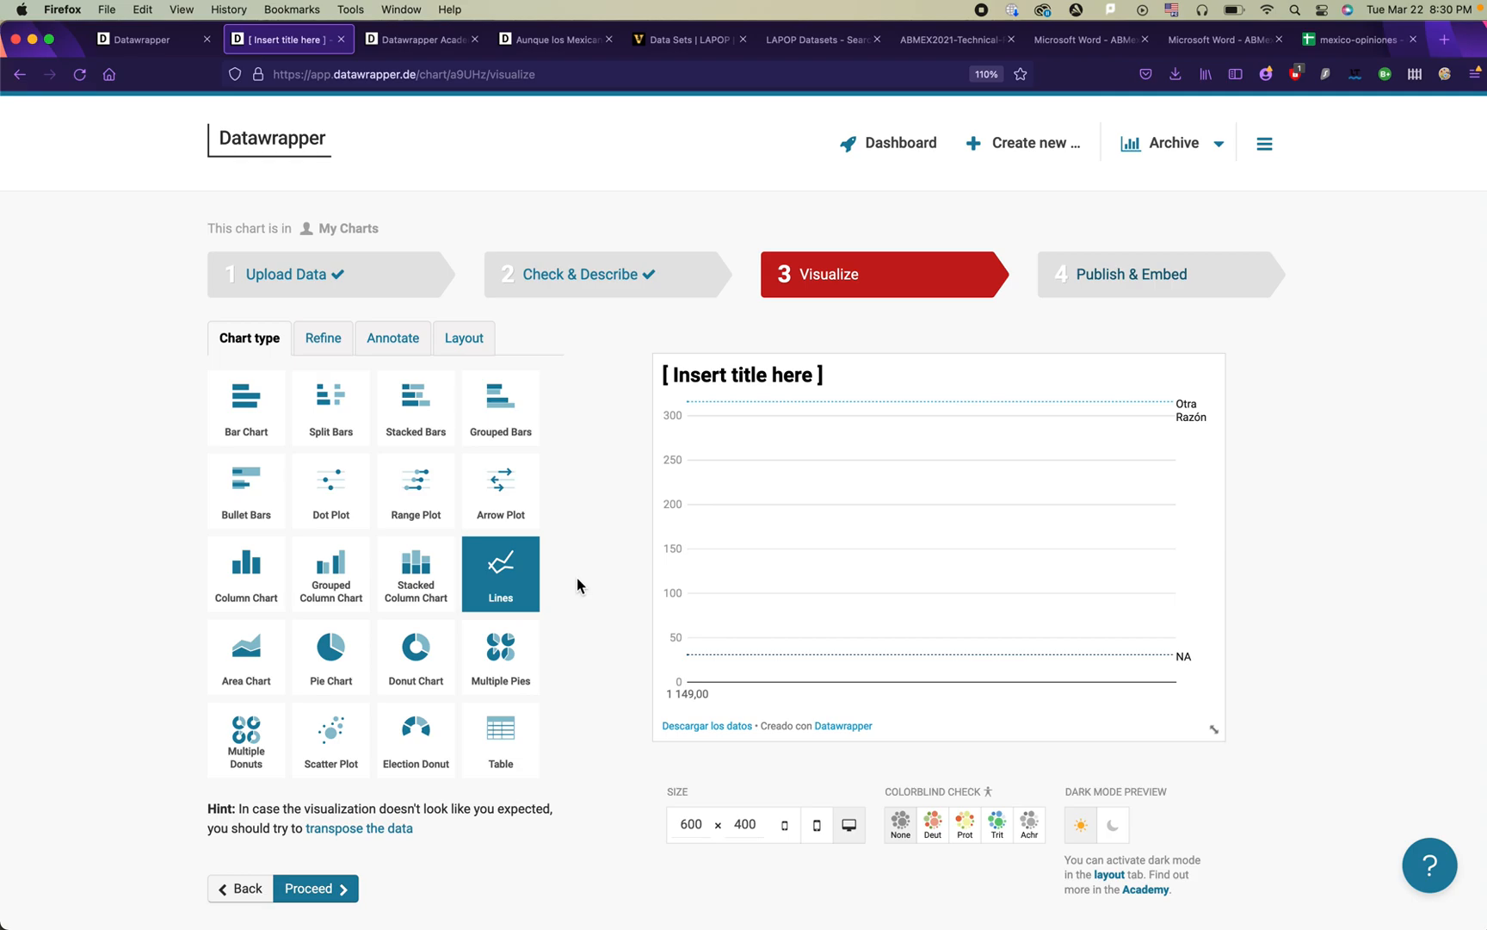
pyautogui.click(416, 652)
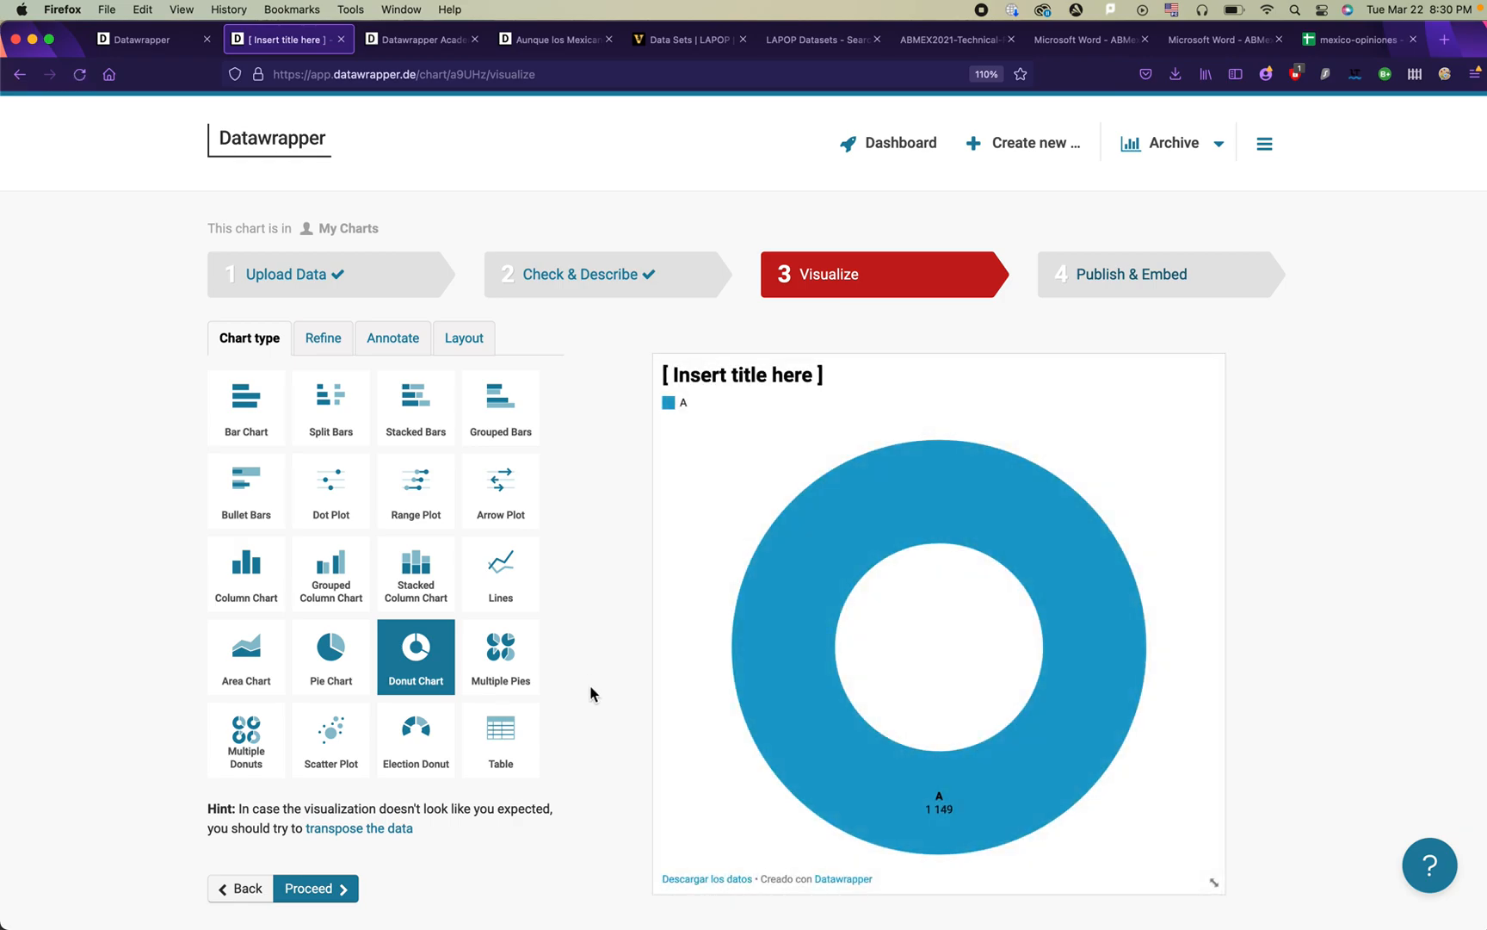
pyautogui.scroll(-2, 590, 691)
pyautogui.scroll(2, 591, 691)
pyautogui.scroll(-3, 980, 630)
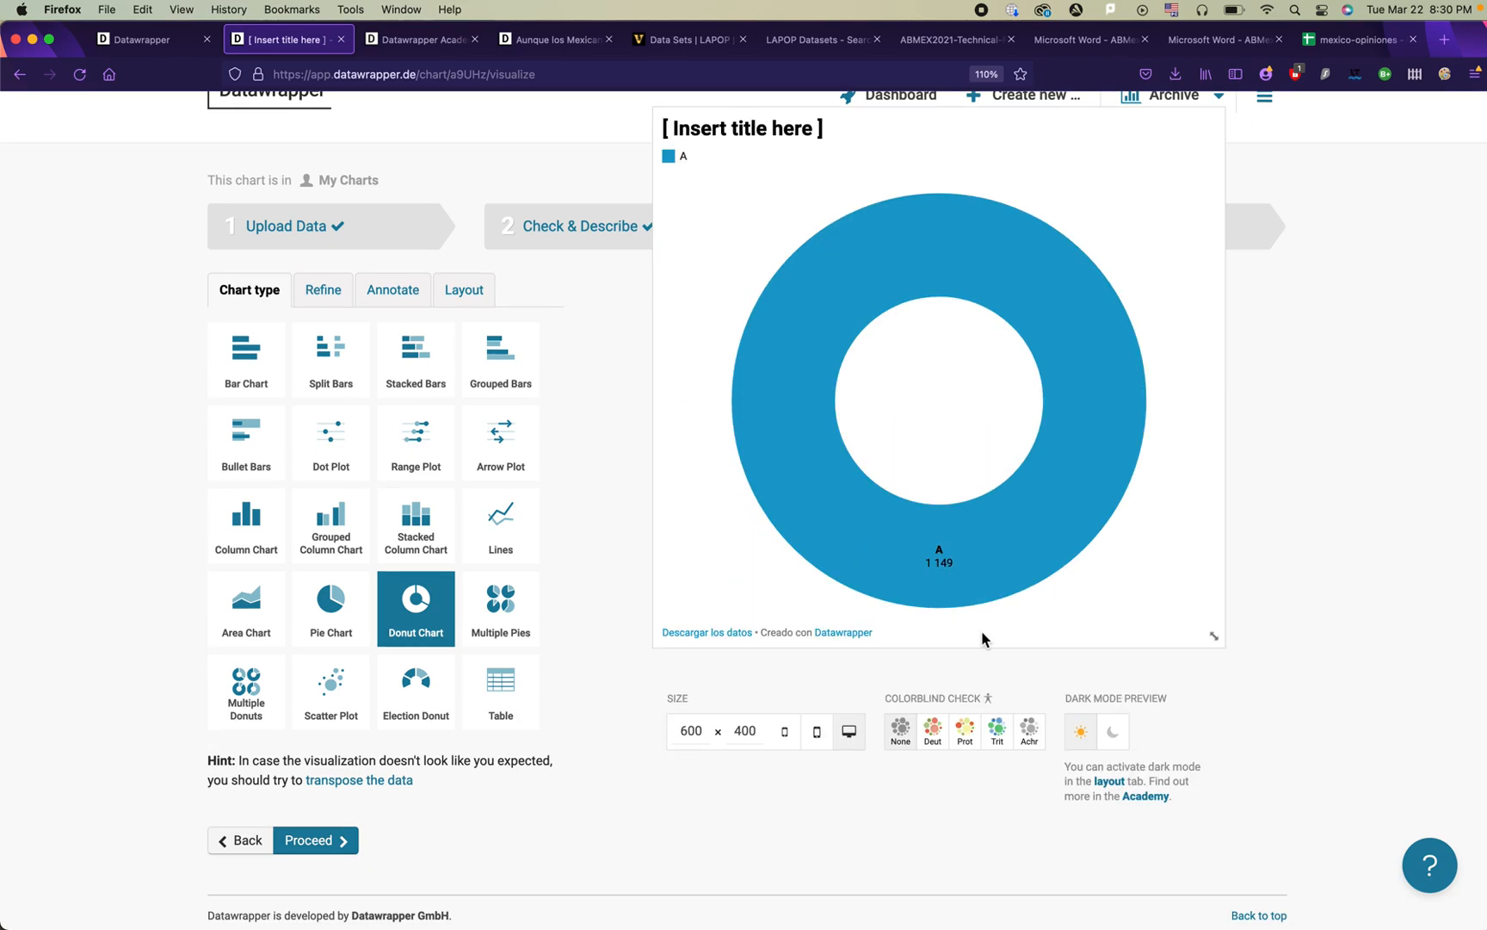
pyautogui.scroll(3, 982, 638)
# Step: Try transposing the data table, swap it back, and recheck the donut chart in the Visualize stage
pyautogui.click(690, 288)
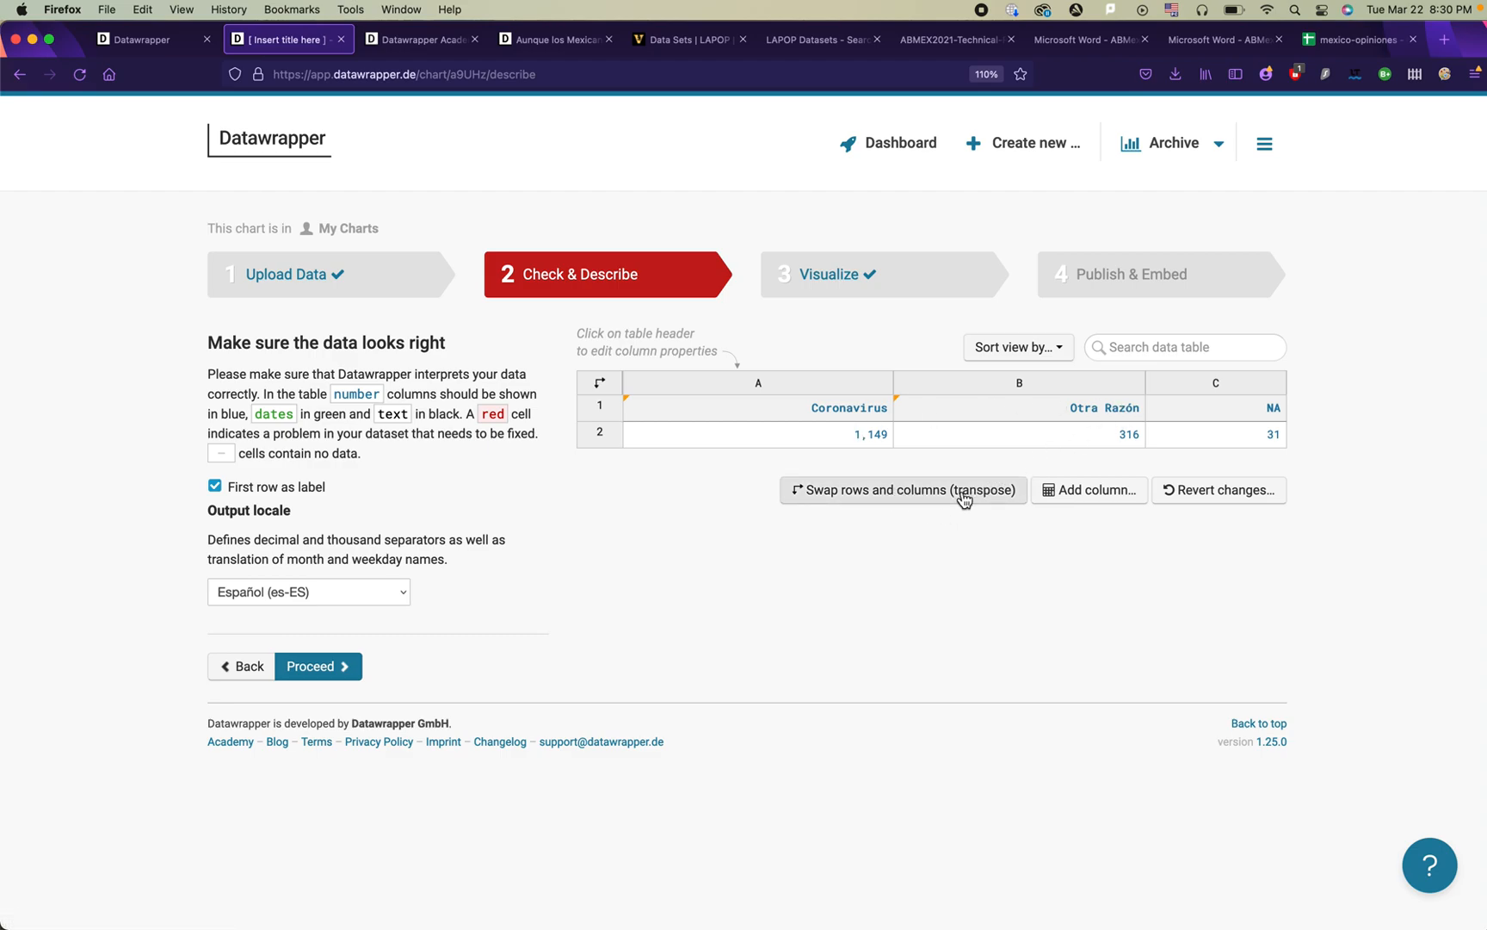
pyautogui.click(886, 501)
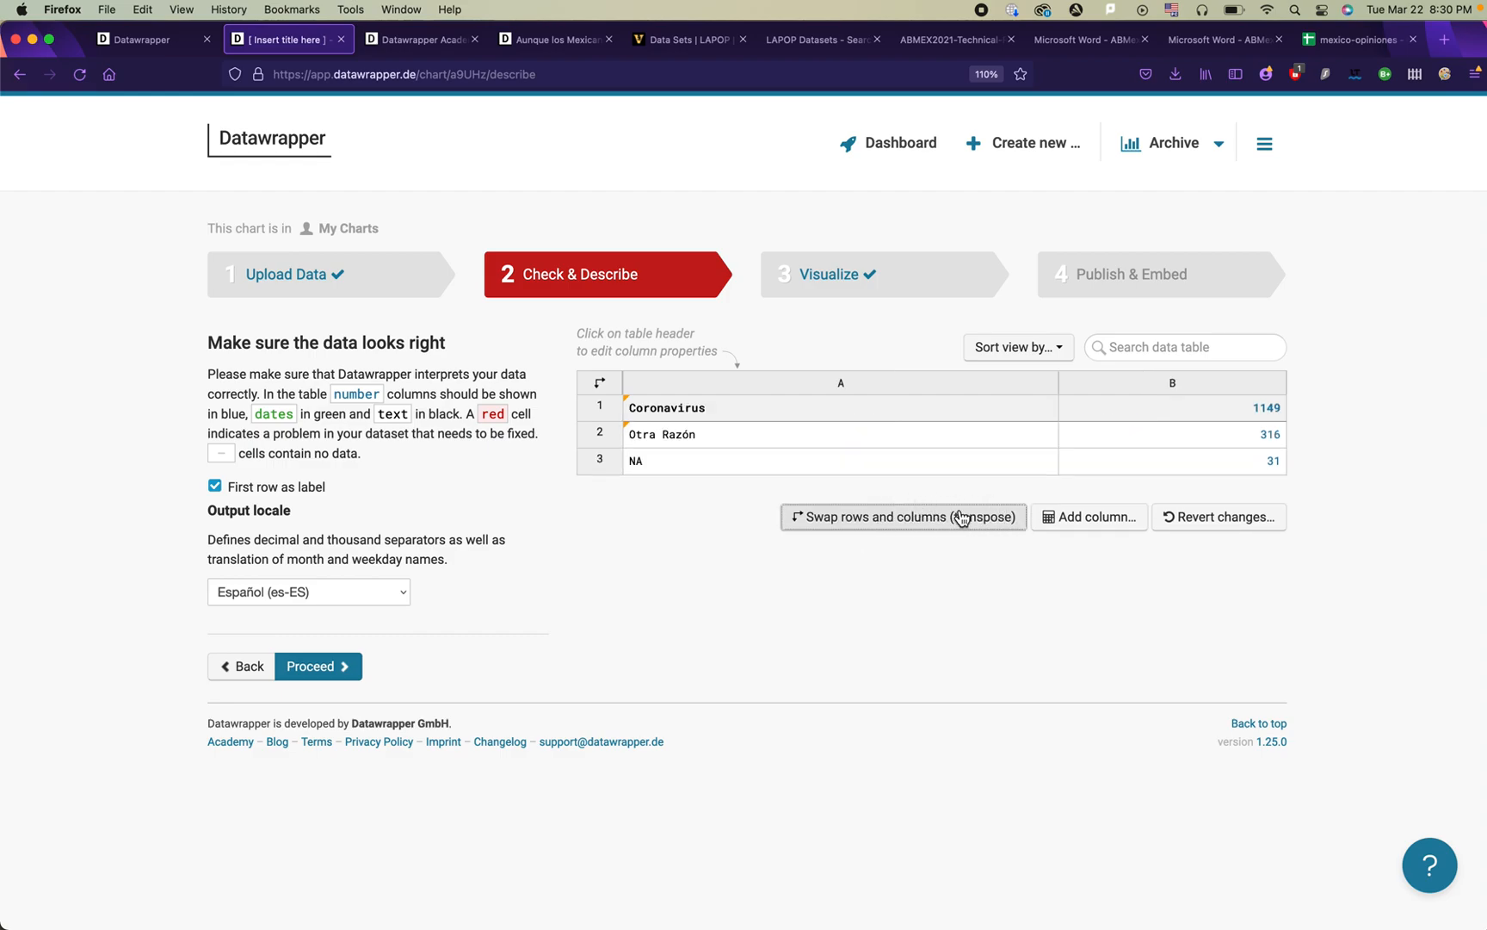
pyautogui.click(962, 516)
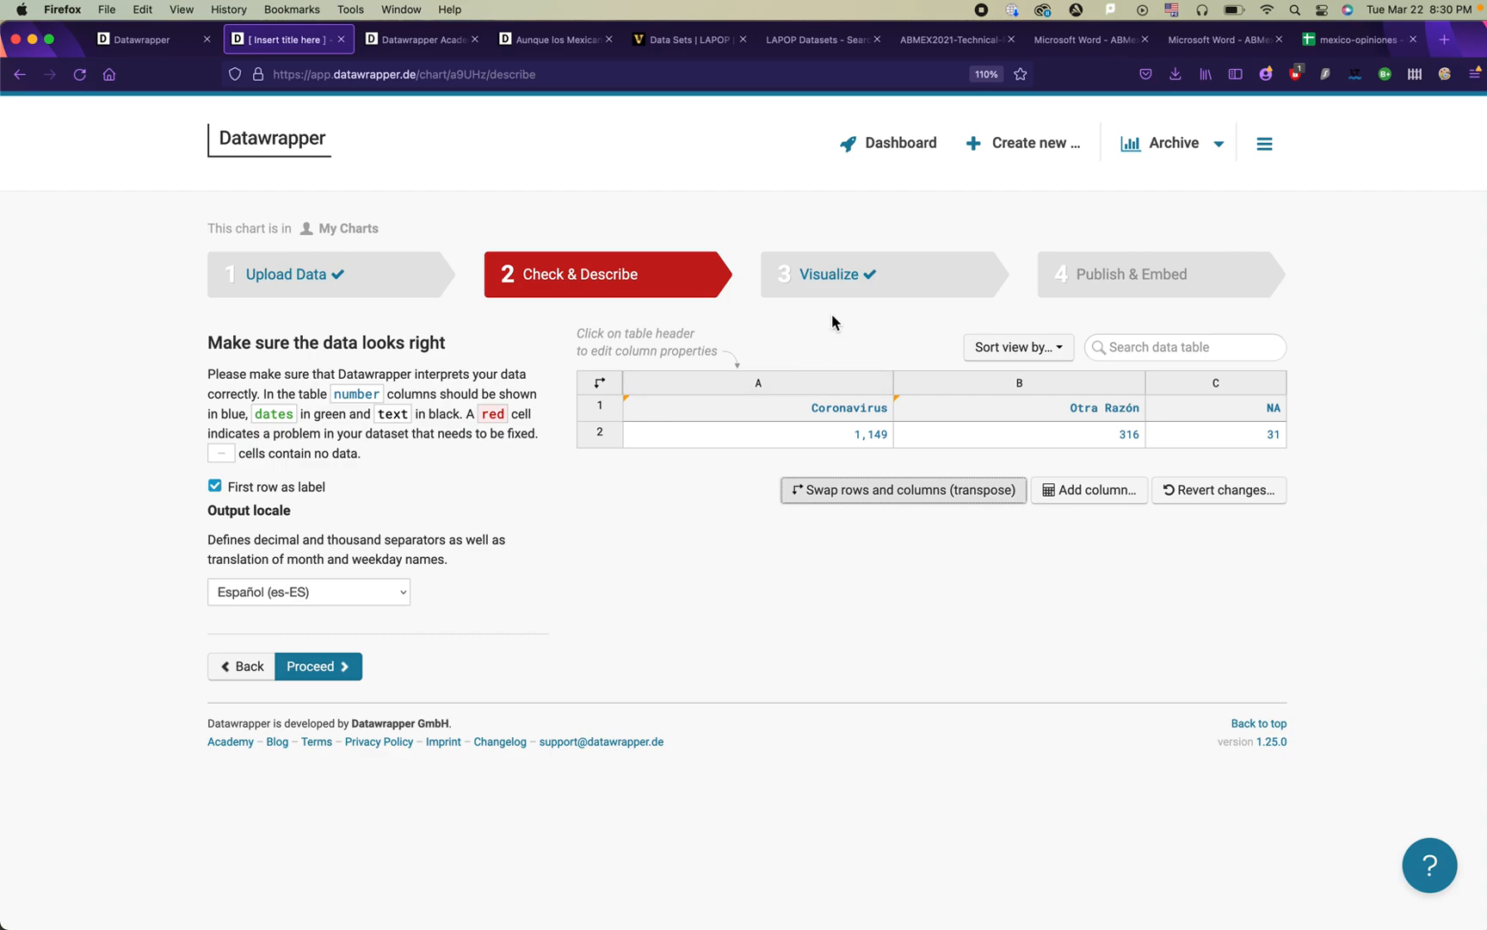
pyautogui.click(848, 278)
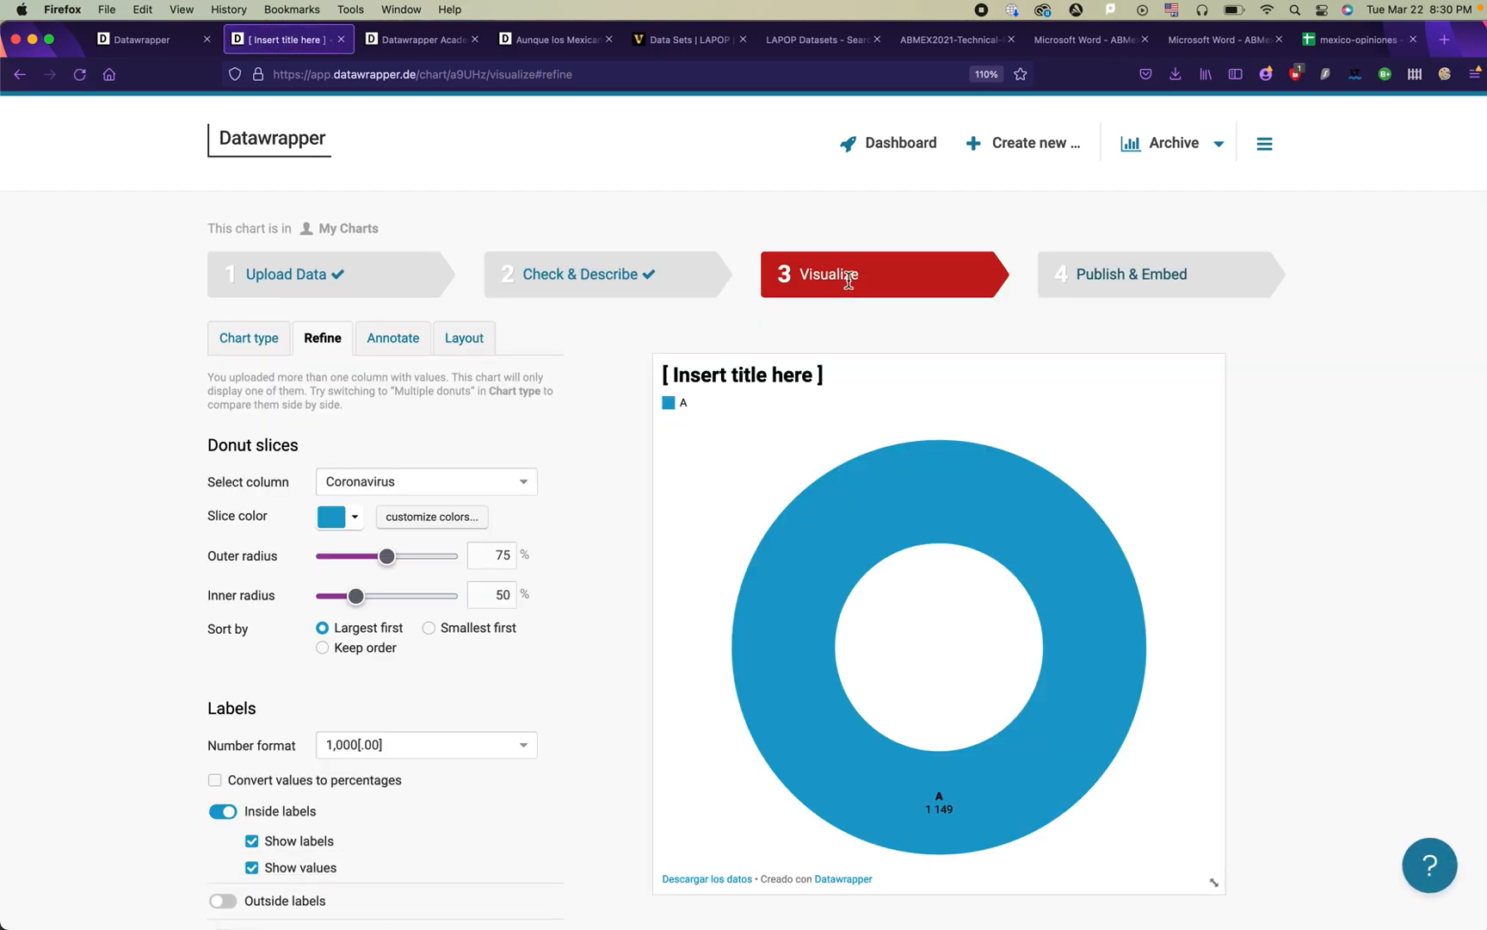
pyautogui.scroll(-1, 874, 585)
# Step: Return to Check & Describe and swap the data table's rows and columns
pyautogui.click(618, 260)
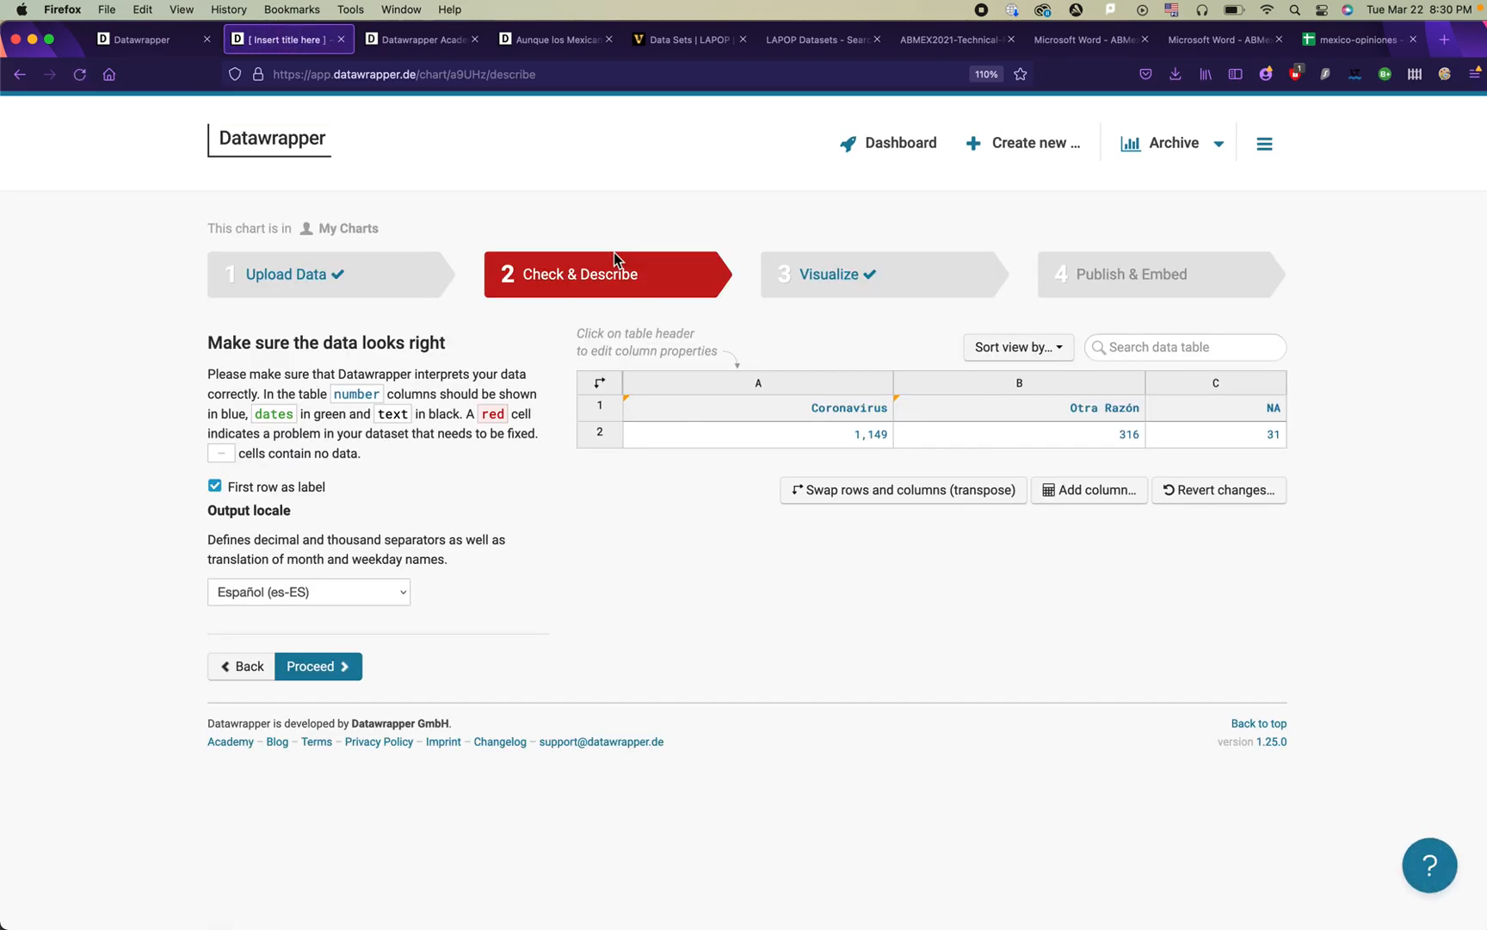
pyautogui.click(949, 489)
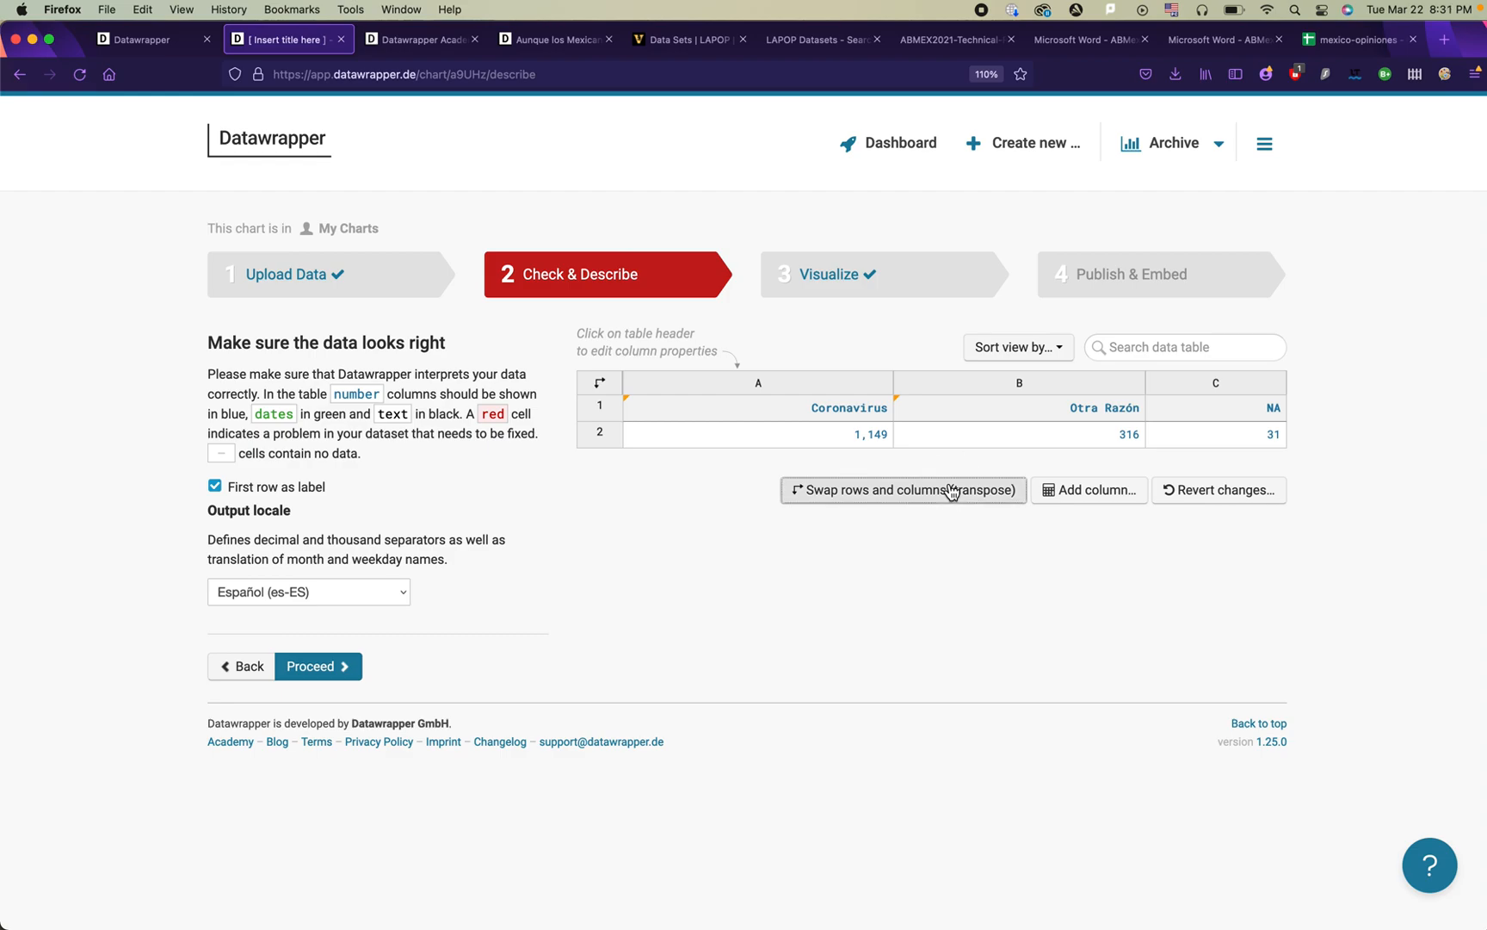
pyautogui.click(601, 413)
pyautogui.rightClick(594, 412)
pyautogui.press('Escape')
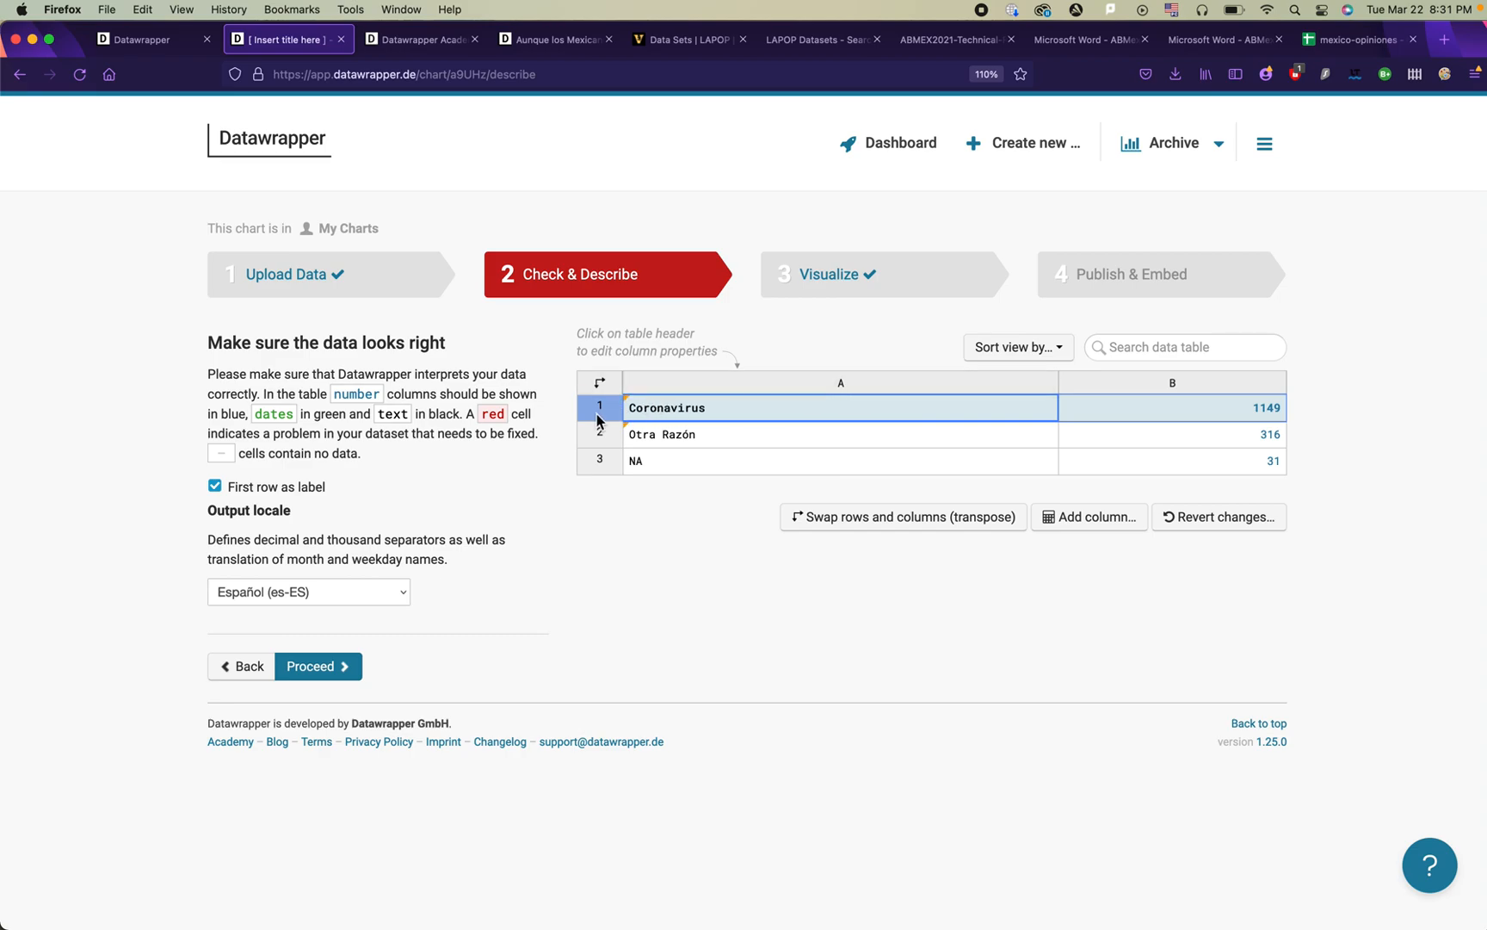
# Step: Stop treating the first row as labels, and rename the column headers to "Razon" and "Personas"
pyautogui.click(215, 486)
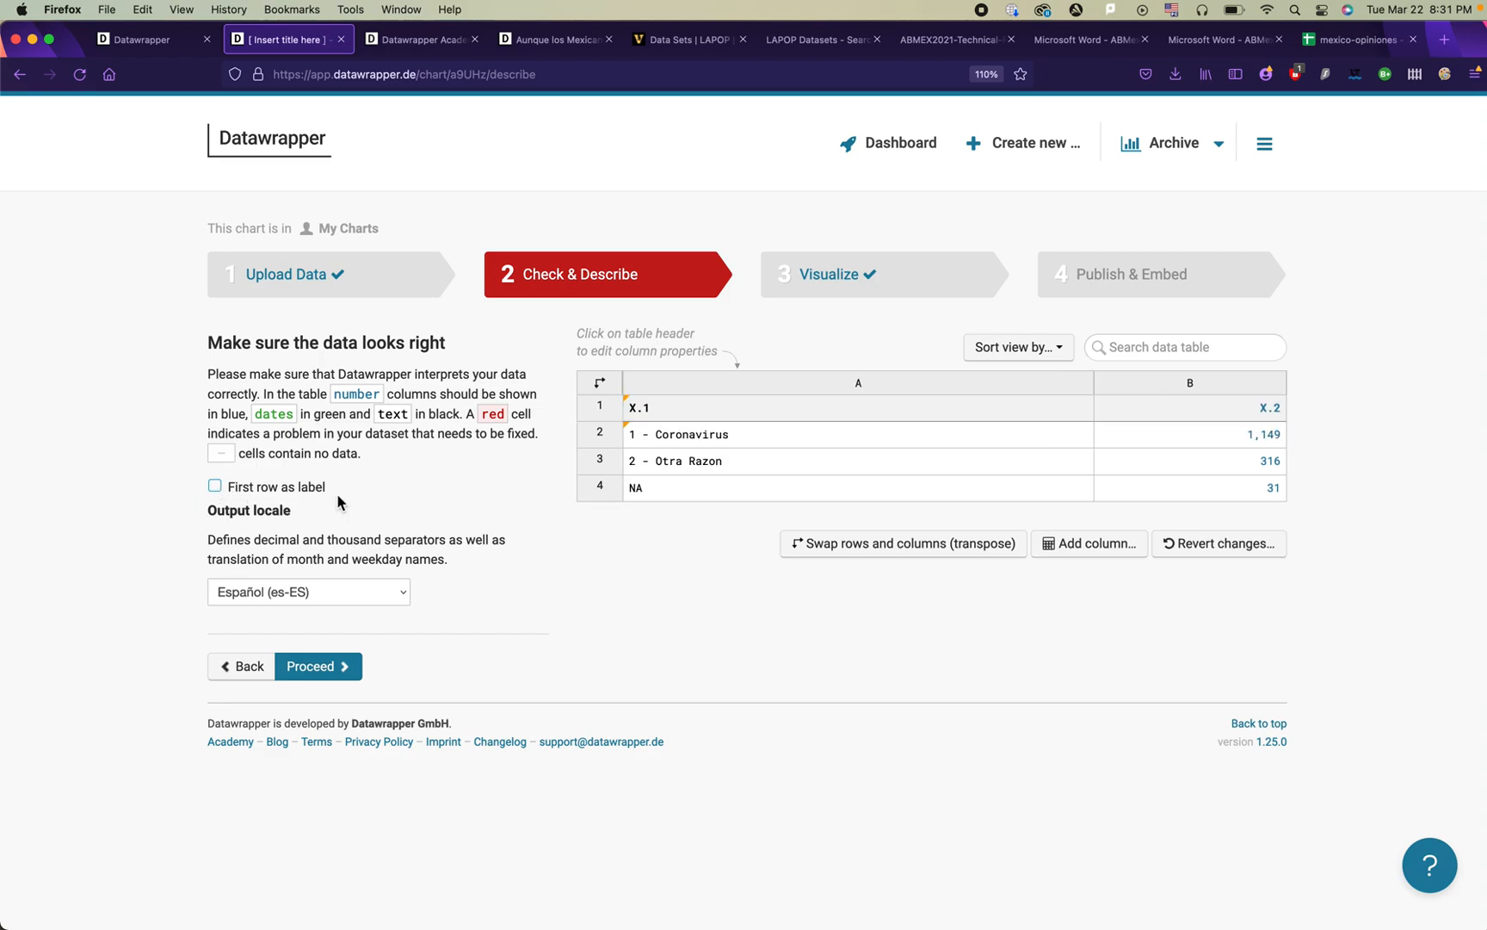
pyautogui.doubleClick(1208, 405)
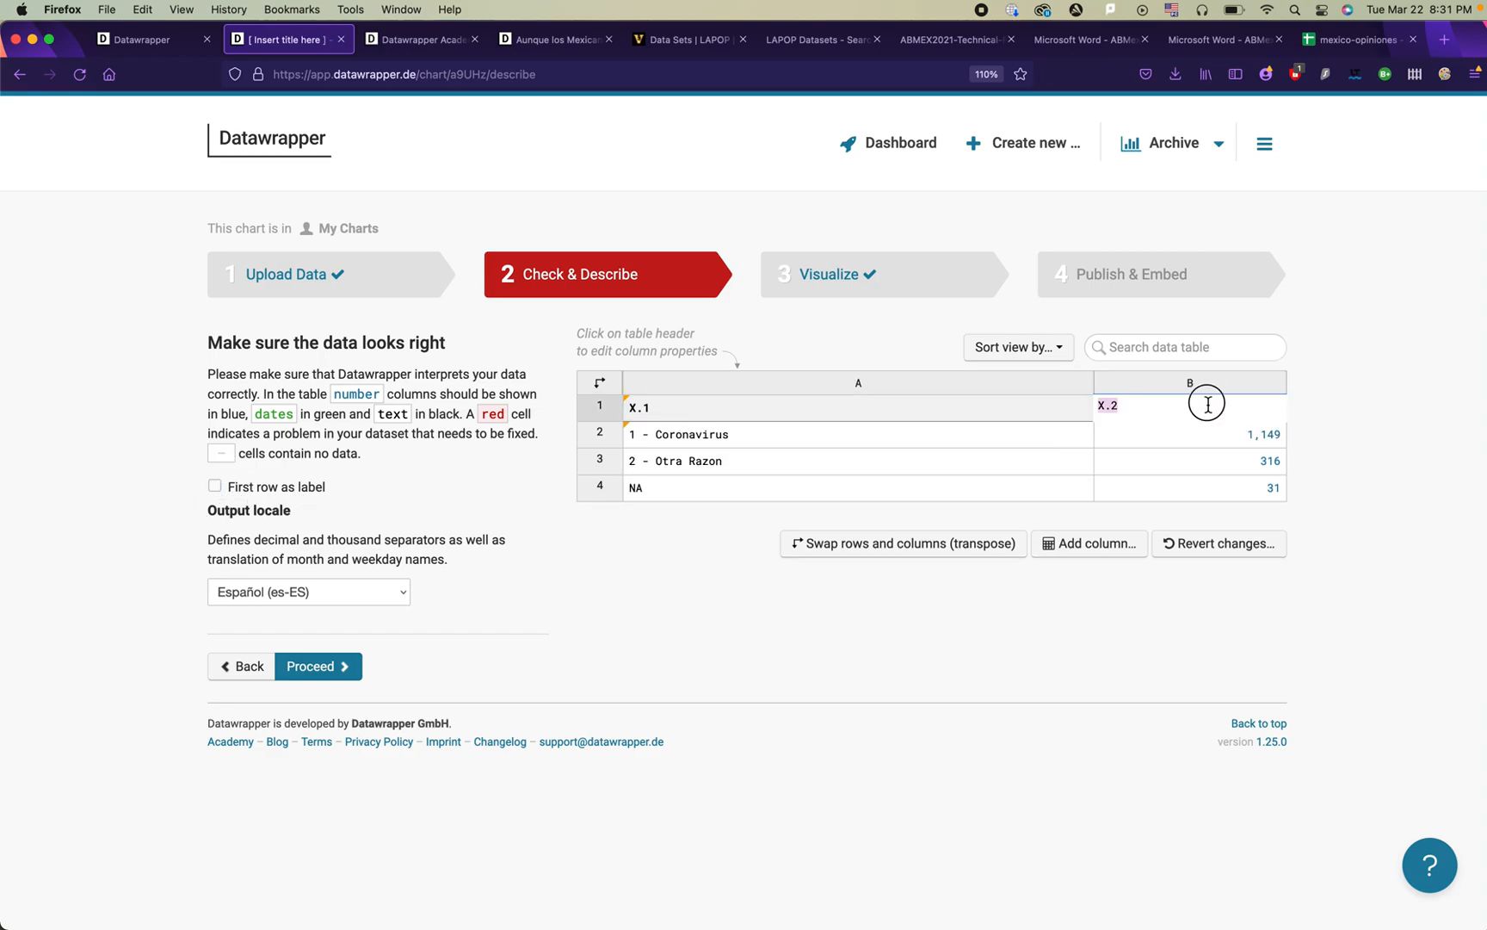
pyautogui.write('Personas')
pyautogui.click(1032, 414)
pyautogui.doubleClick(1020, 411)
pyautogui.write('Razon')
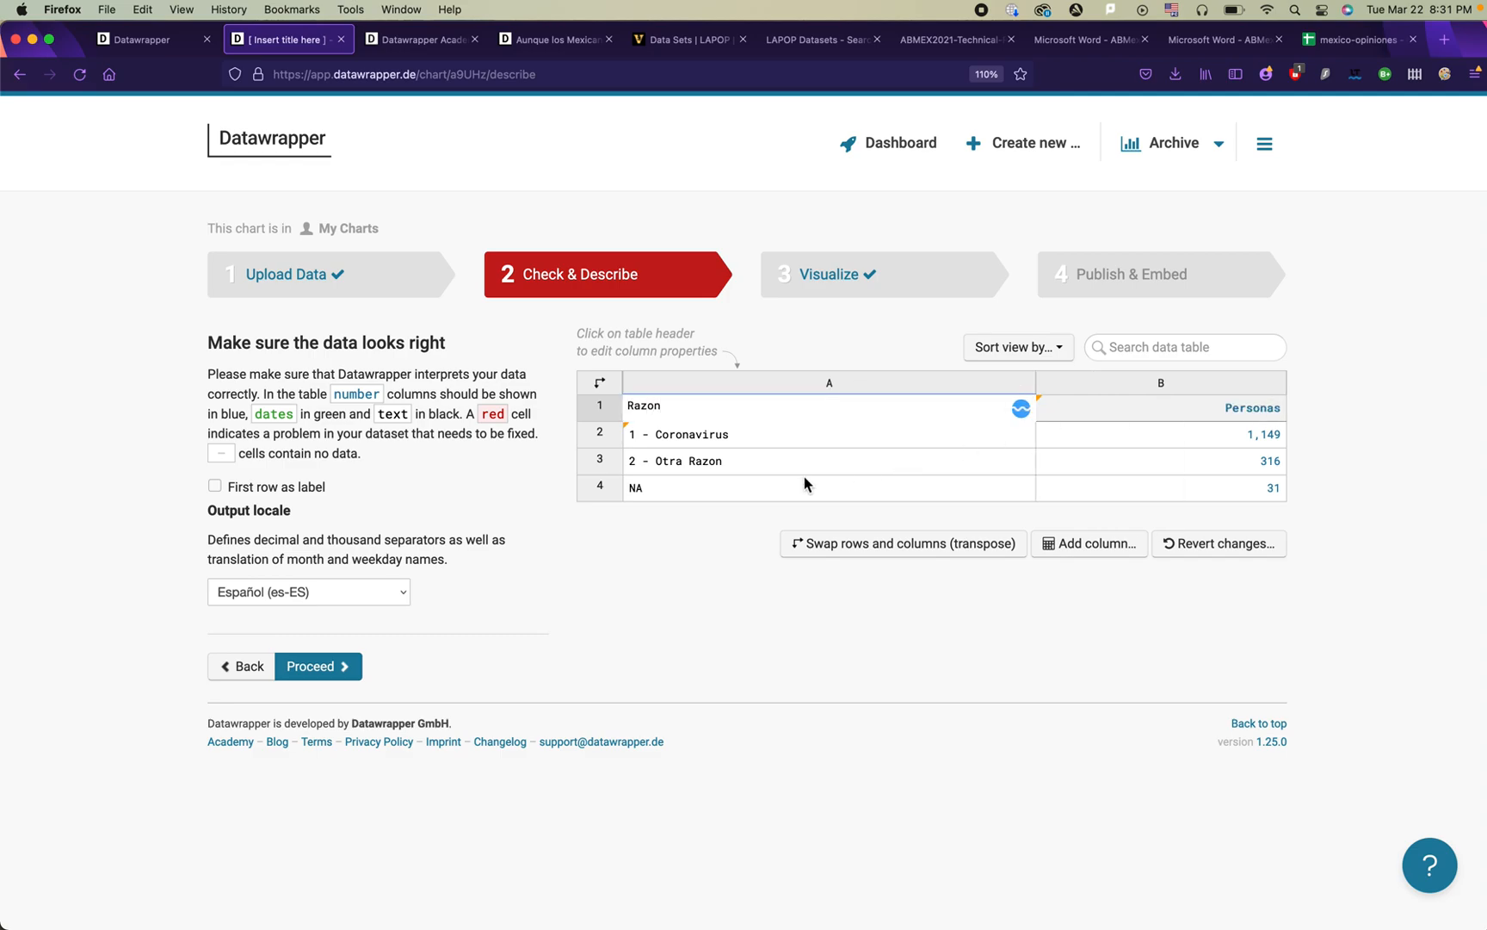
# Step: Replace the first category name "1 - Coronavirus" with "Coronavirus"
pyautogui.click(656, 439)
pyautogui.tripleClick(656, 434)
pyautogui.press('BackSpace')
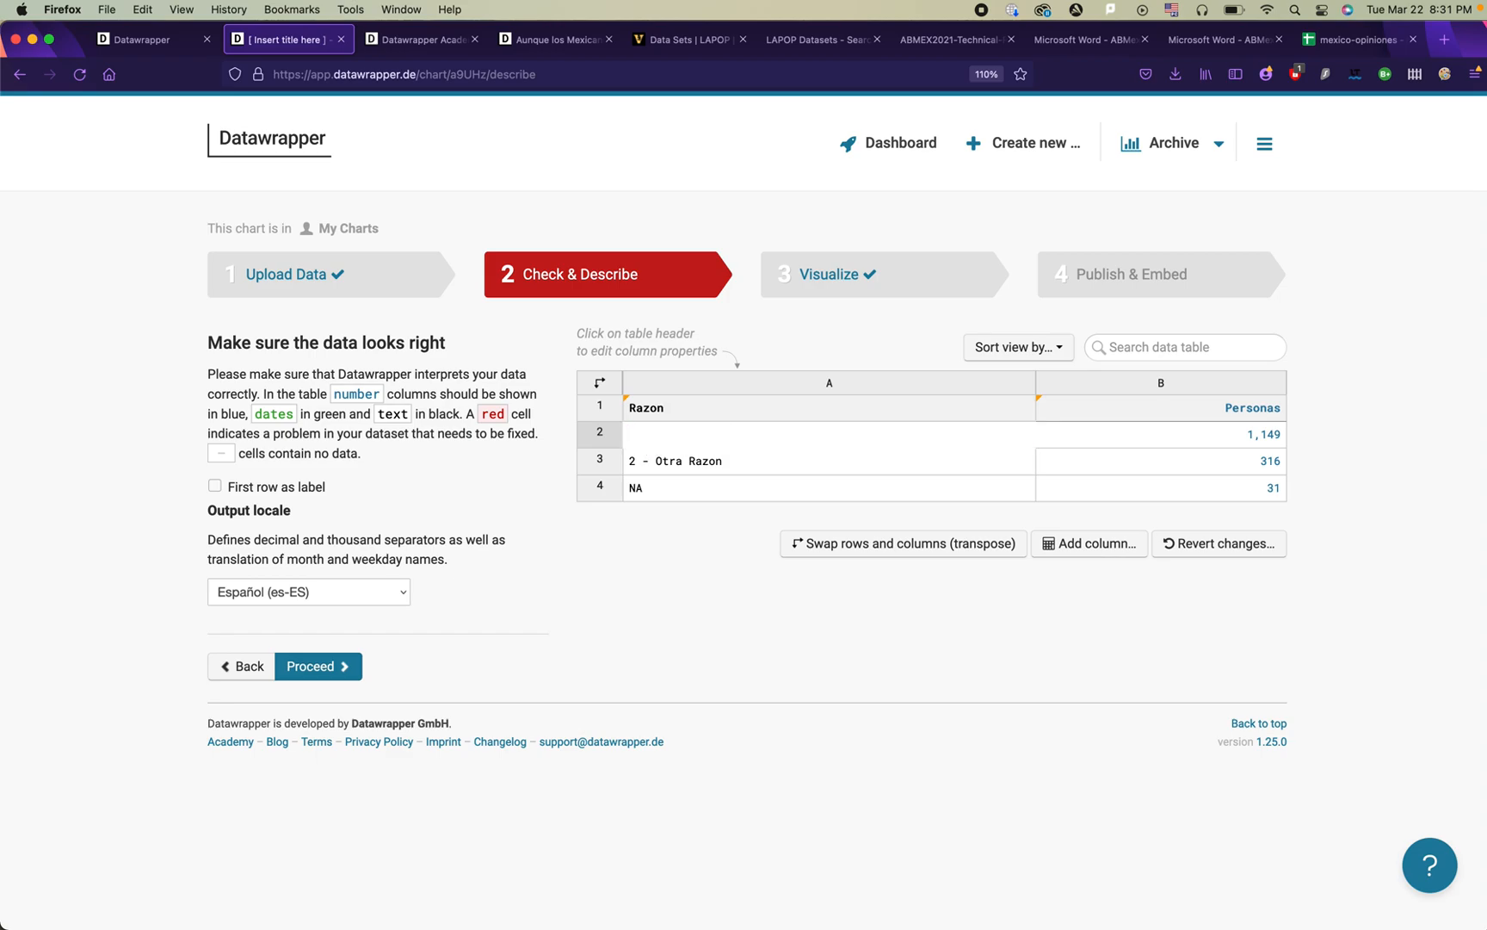
pyautogui.write('Corn')
# Step: Rename the second category to "Otra Razón", removing its number prefix and adding the accent
pyautogui.click(651, 463)
pyautogui.tripleClick(654, 463)
pyautogui.click(651, 463)
pyautogui.press('BackSpace')
pyautogui.press('BackSpace')
pyautogui.press('BackSpace')
pyautogui.press('BackSpace')
pyautogui.click(688, 462)
pyautogui.press('BackSpace')
pyautogui.write("'p")
pyautogui.press('BackSpace')
pyautogui.press('BackSpace')
pyautogui.press('BackSpace')
pyautogui.write("'")
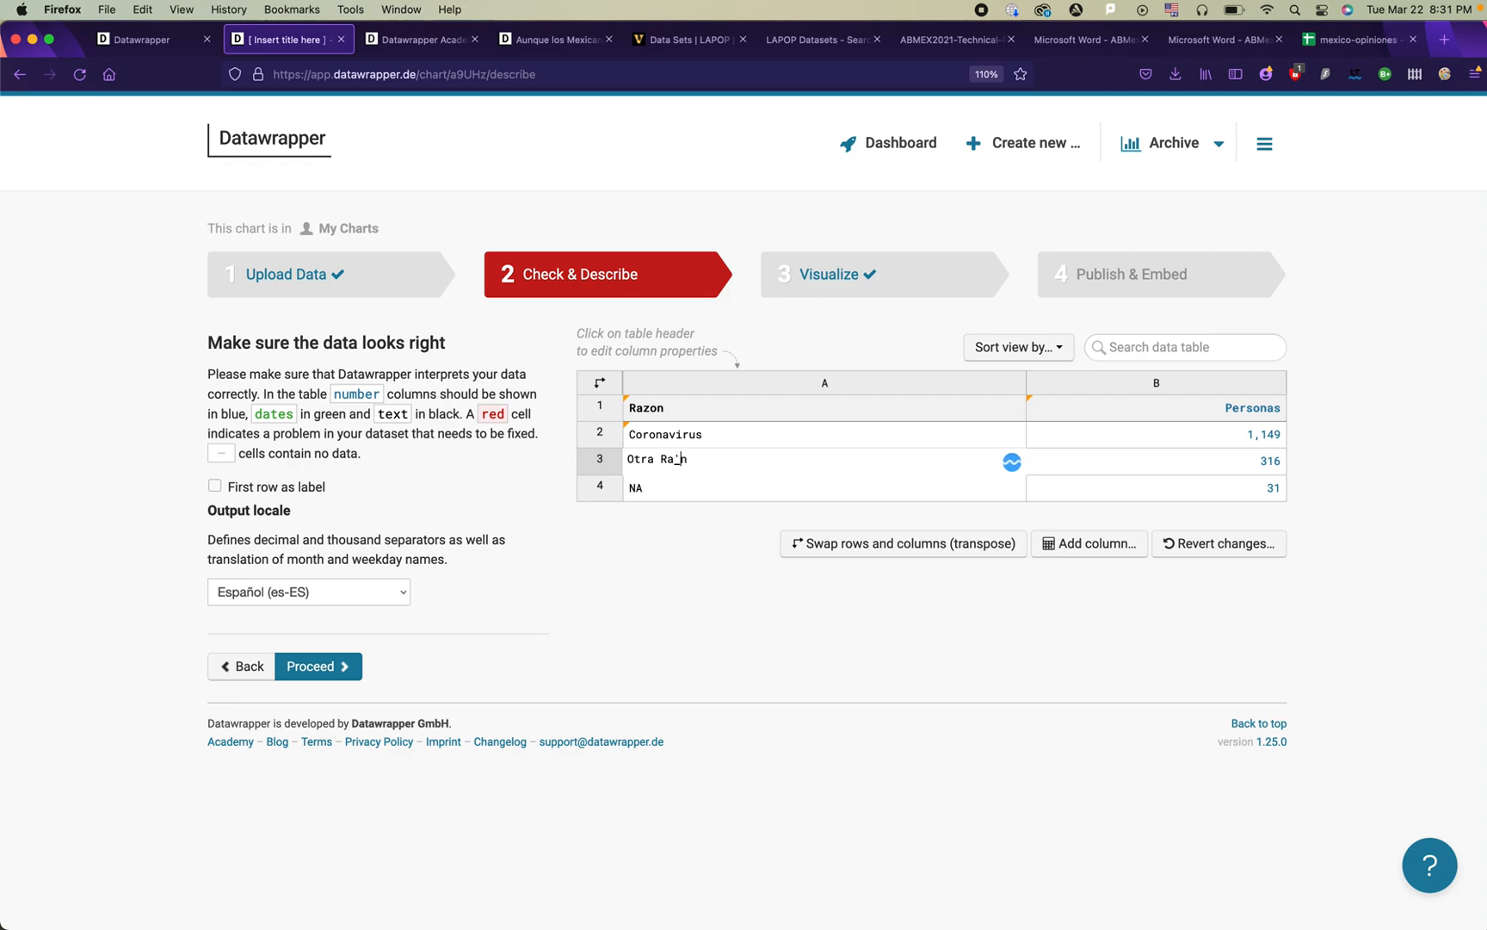
pyautogui.write('ó')
pyautogui.click(653, 584)
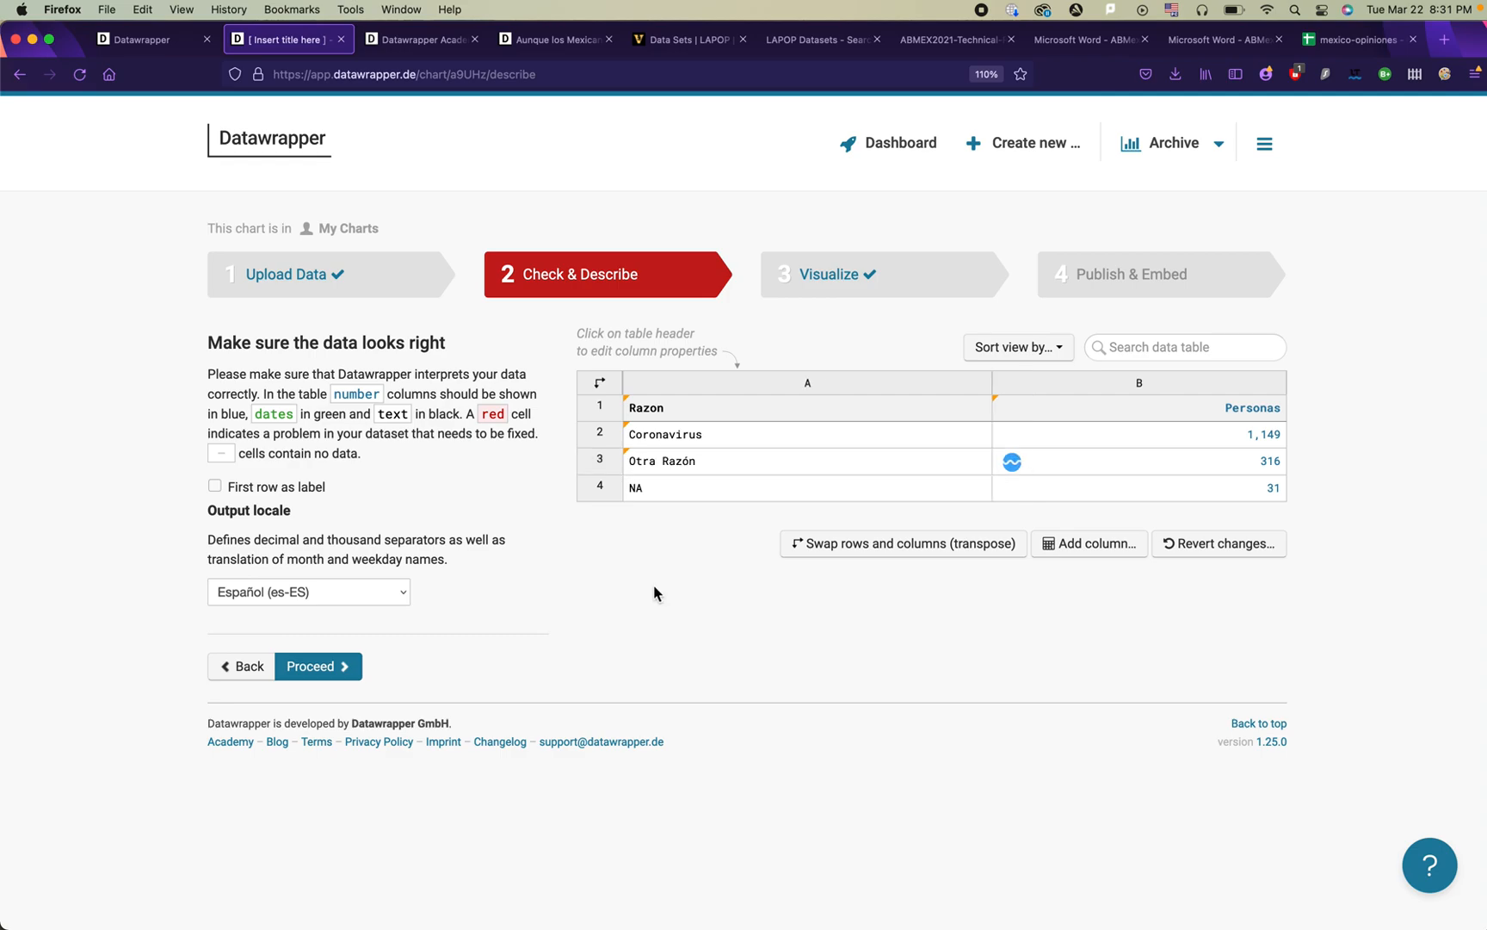
# Step: Proceed to the Visualize stage, view the chart about Mexican political institutions for reference, and return to the donut chart
pyautogui.click(347, 669)
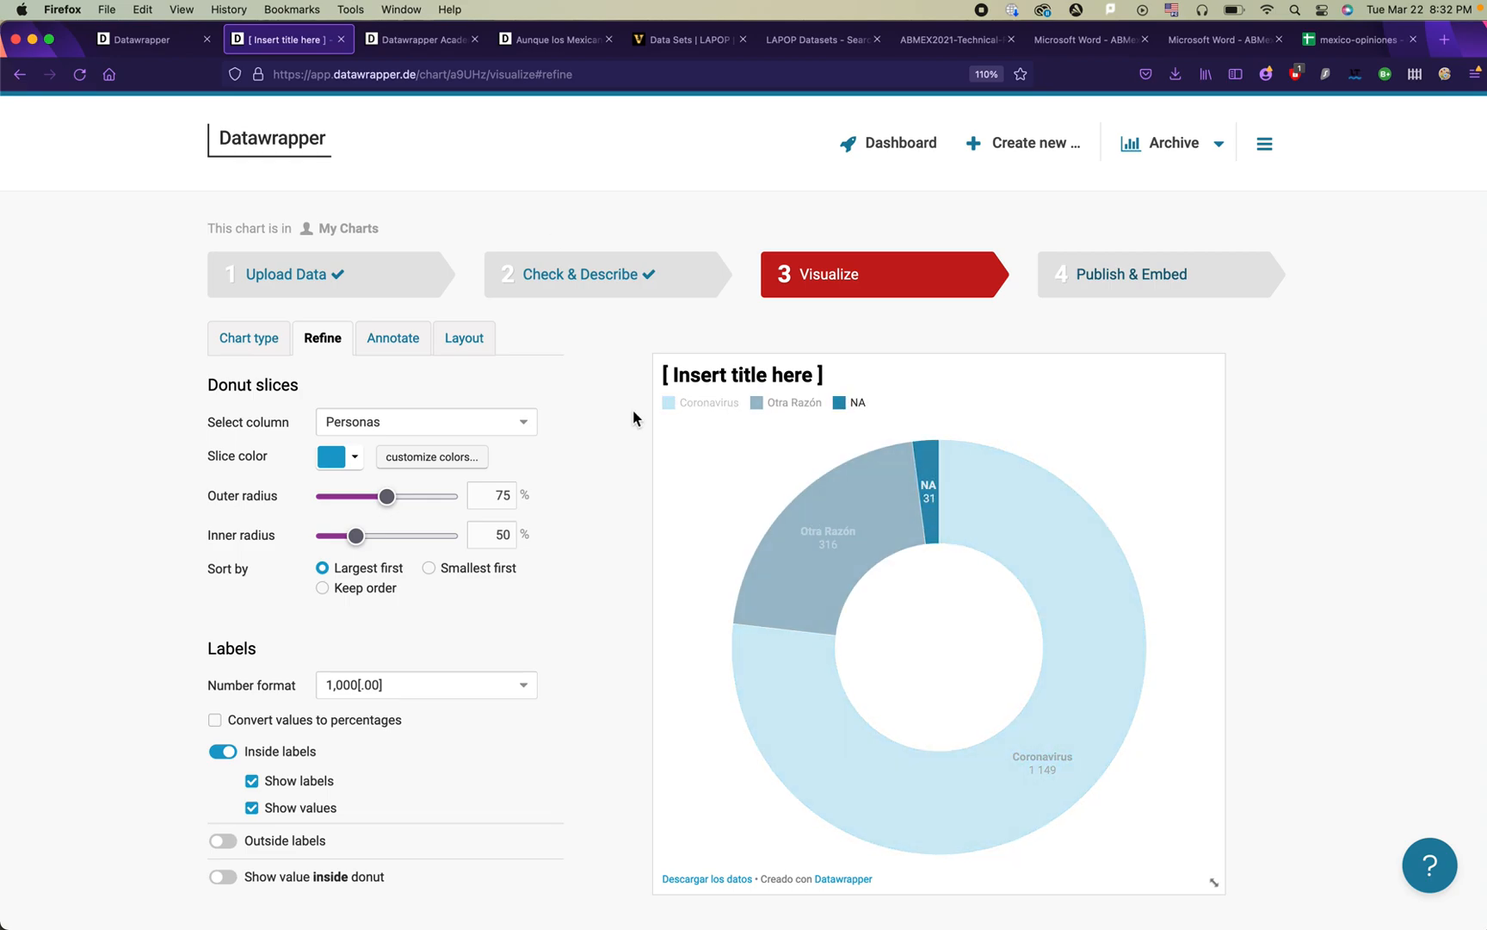
pyautogui.click(536, 40)
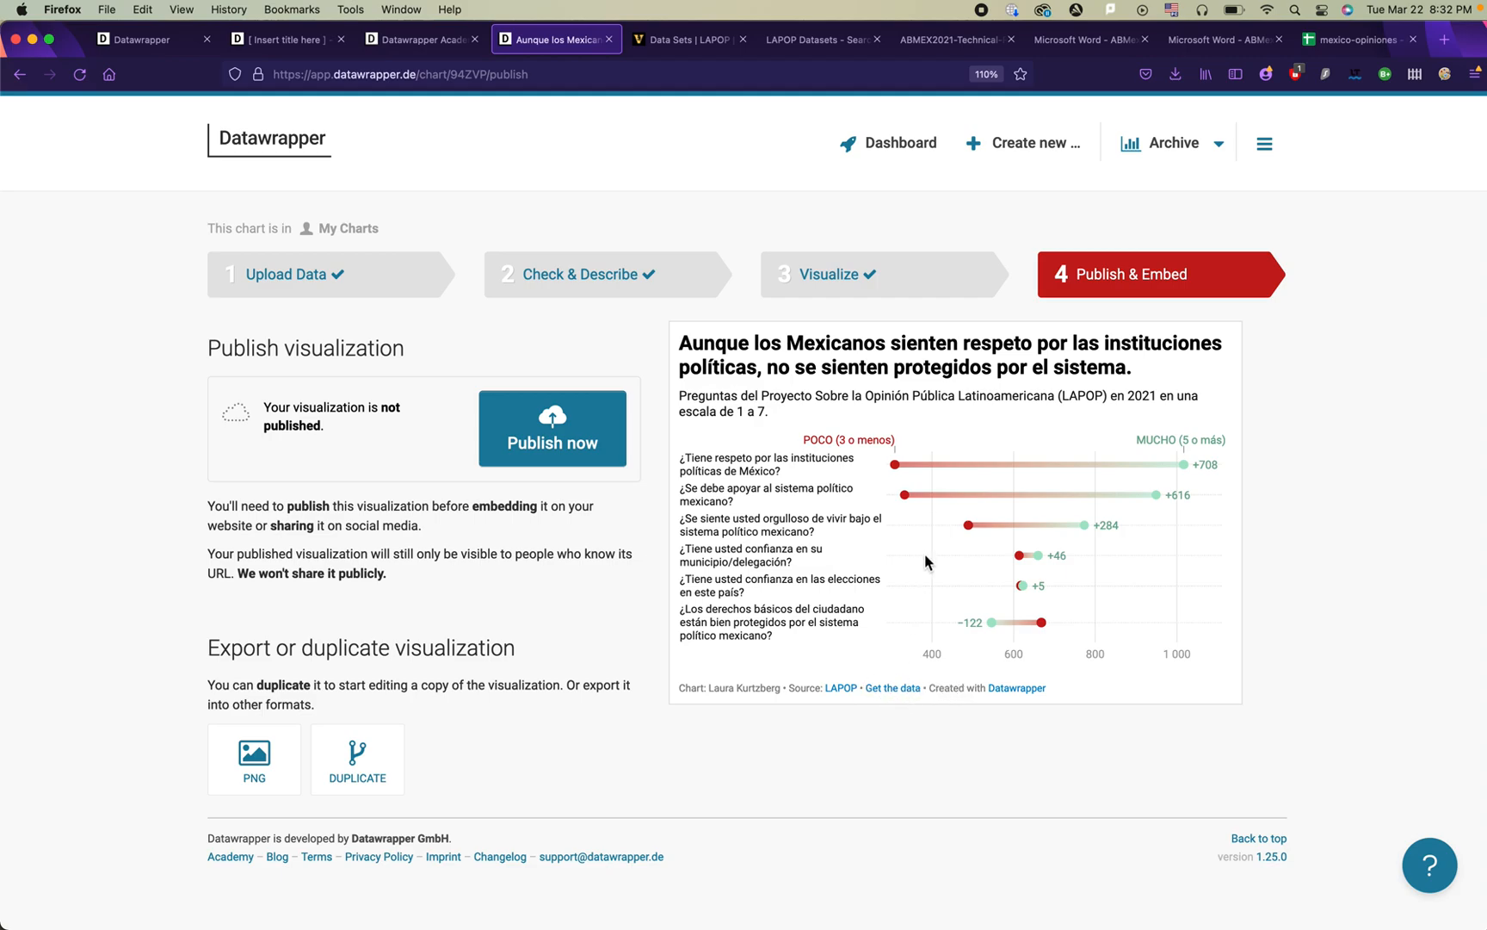
pyautogui.click(379, 41)
pyautogui.click(280, 39)
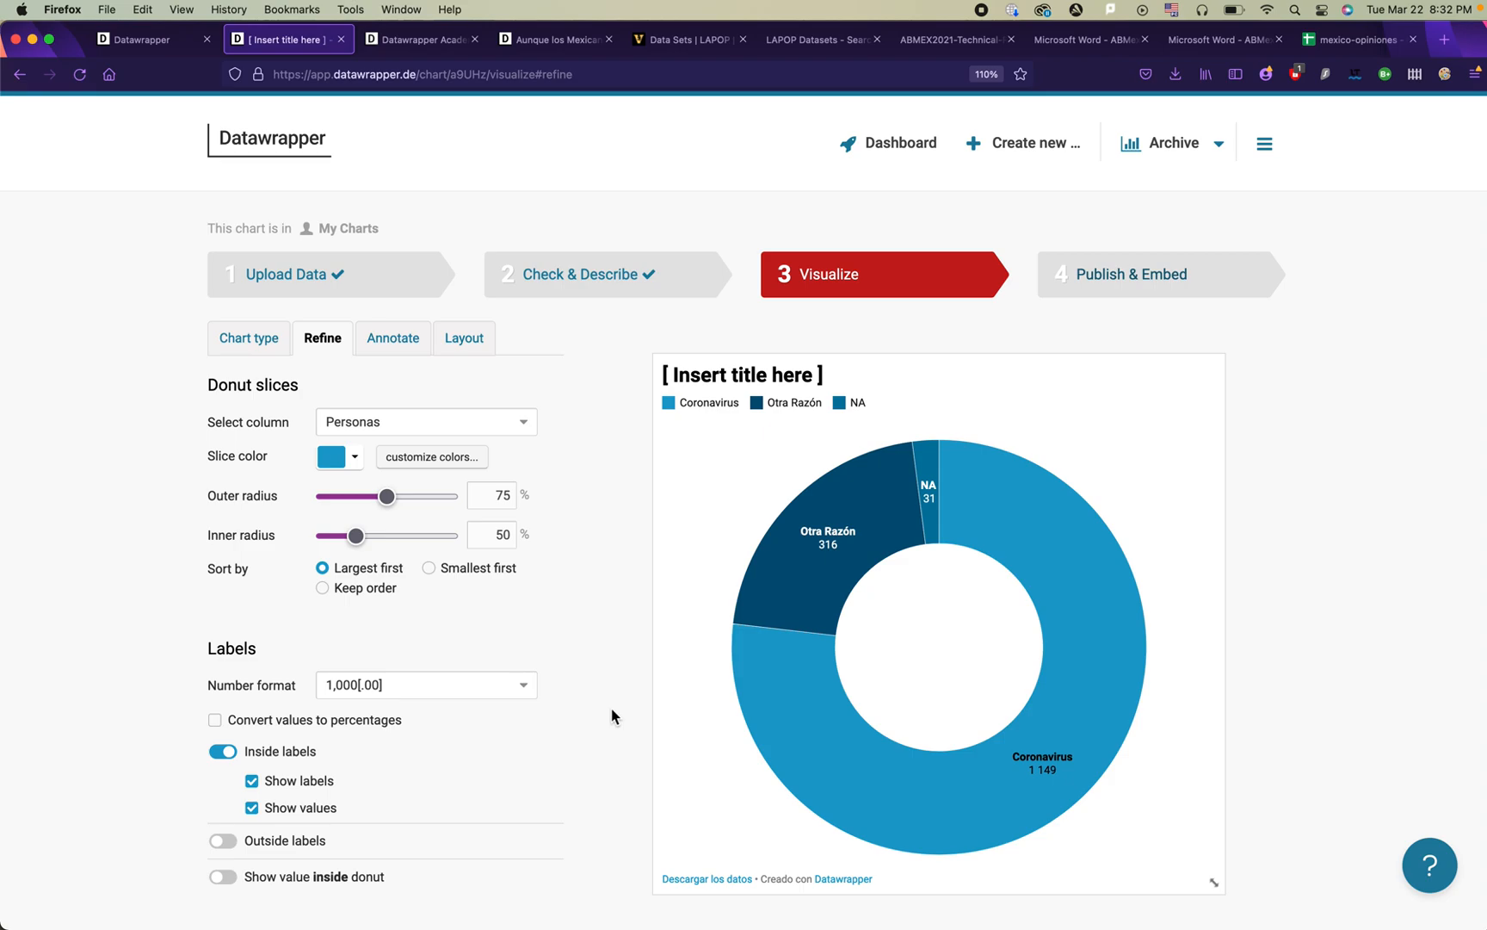
# Step: Try the donut chart without inside labels, turn them back on, and hide the color key
pyautogui.click(223, 752)
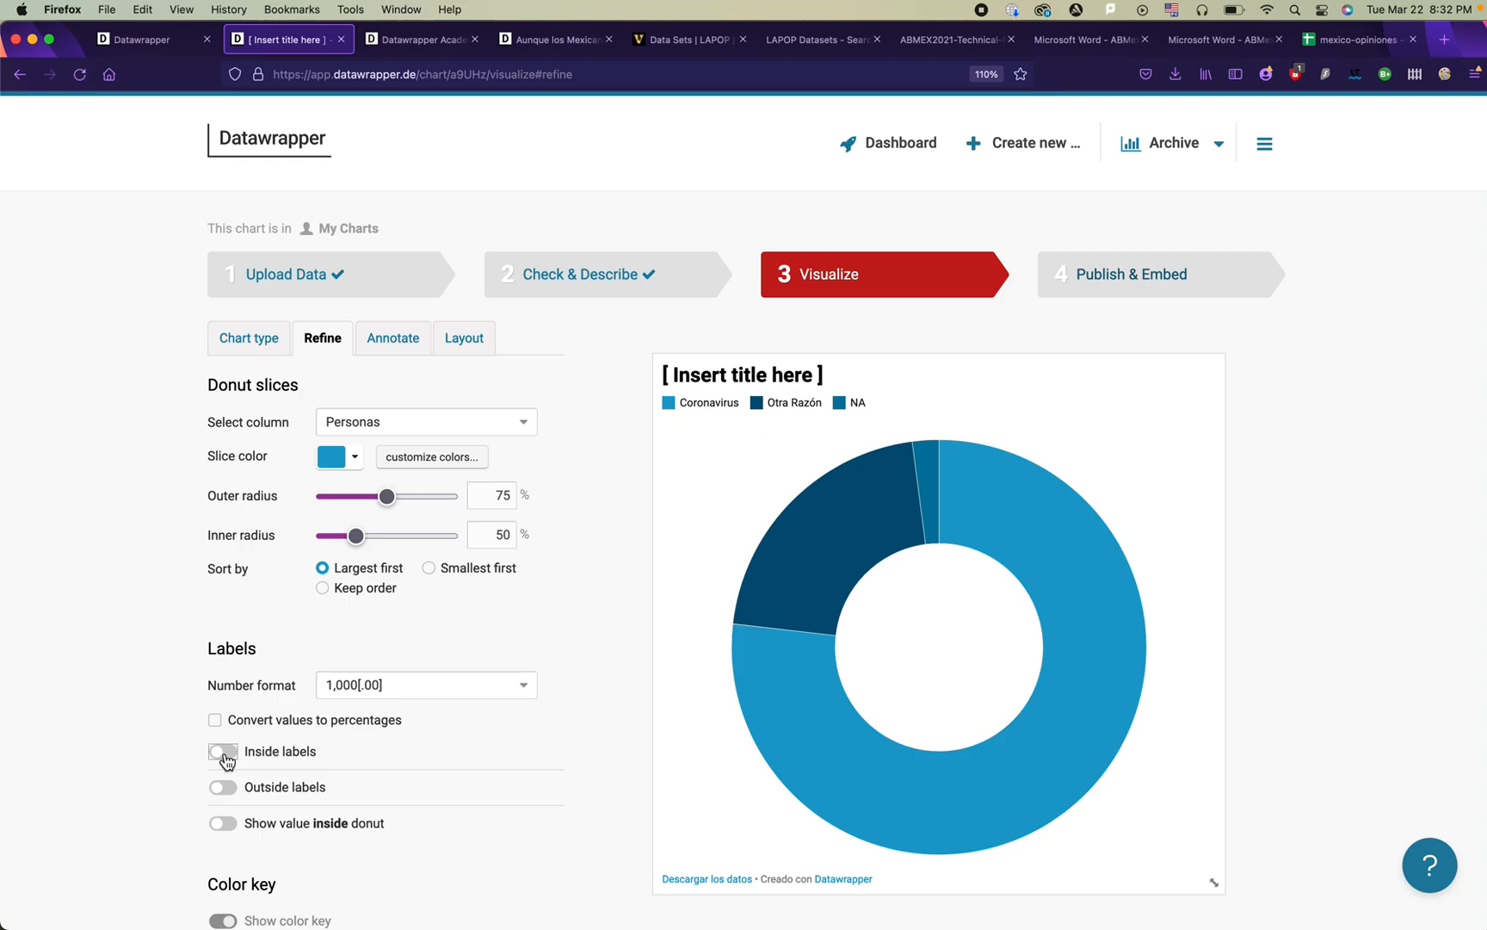
pyautogui.click(223, 752)
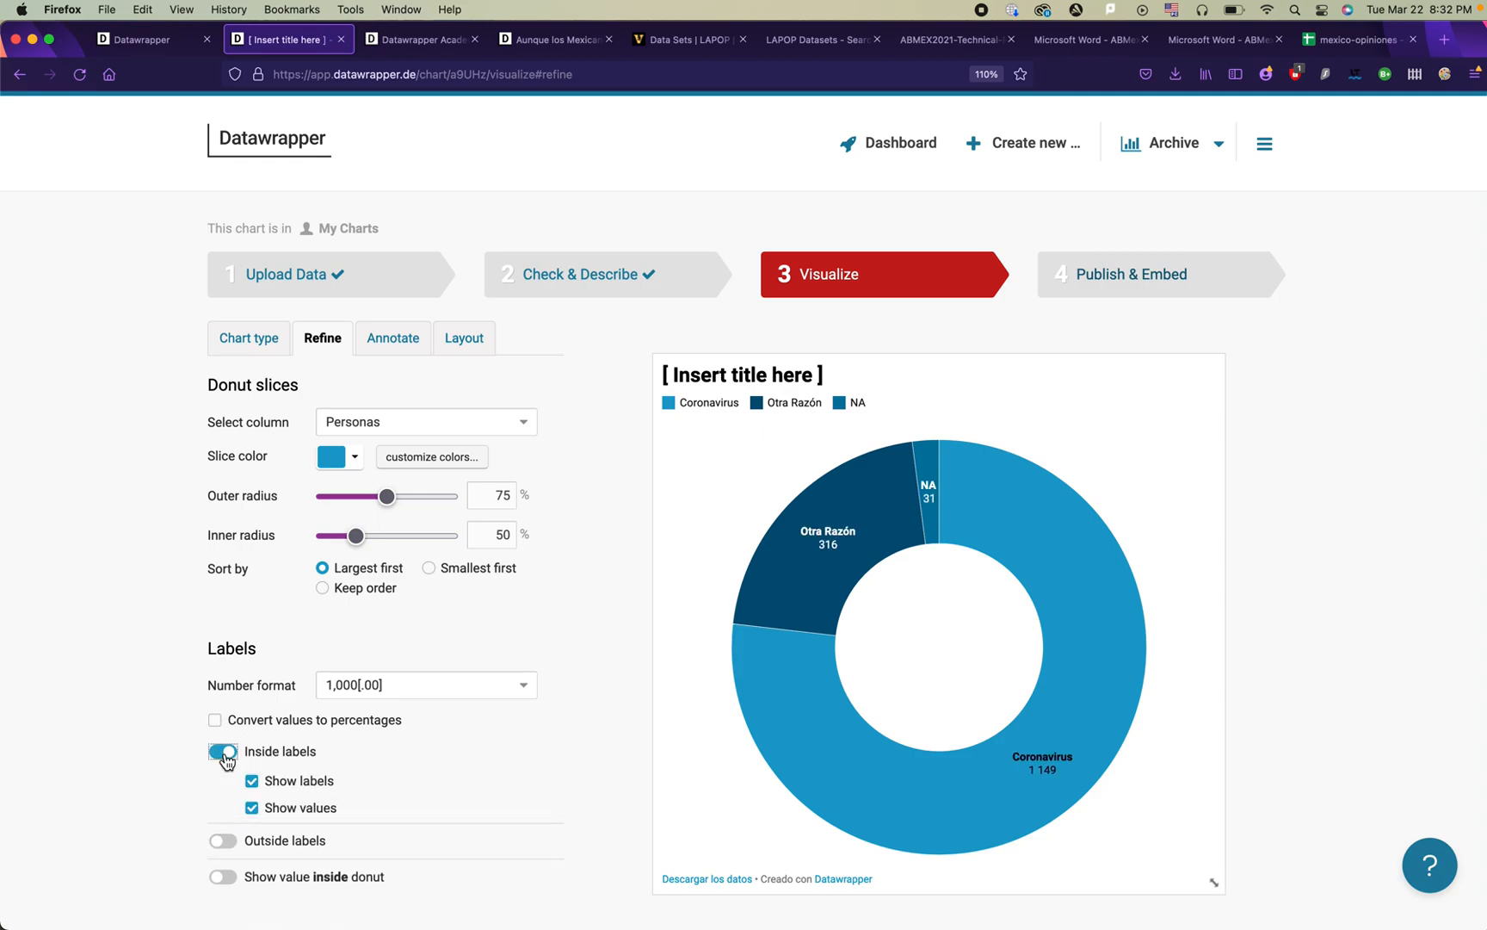
pyautogui.scroll(-2, 435, 734)
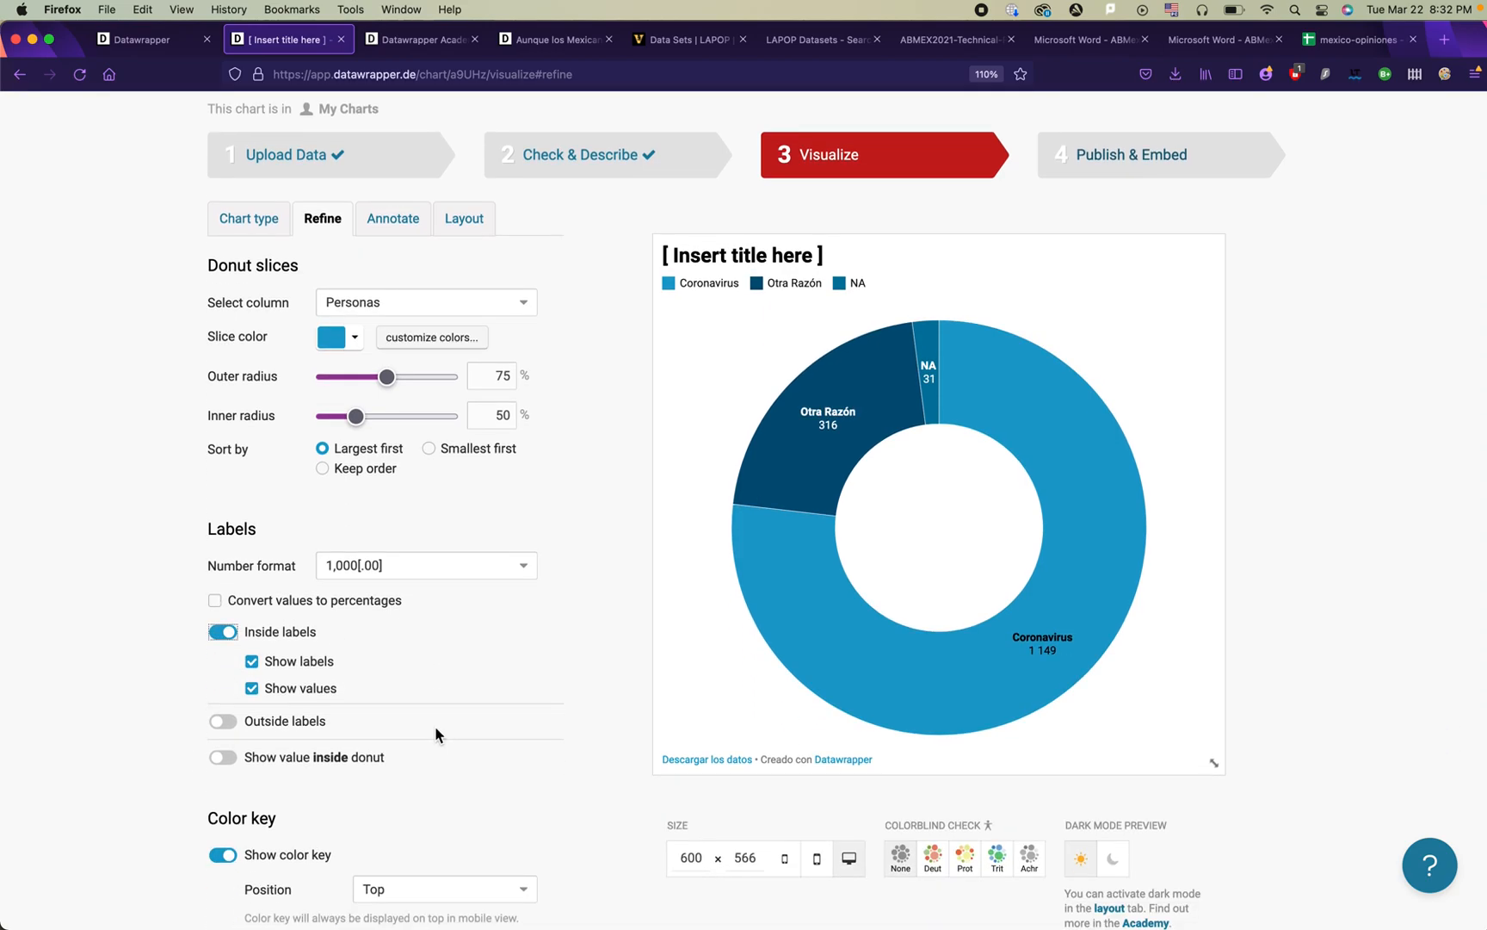
pyautogui.scroll(-5, 435, 734)
pyautogui.scroll(-2, 435, 734)
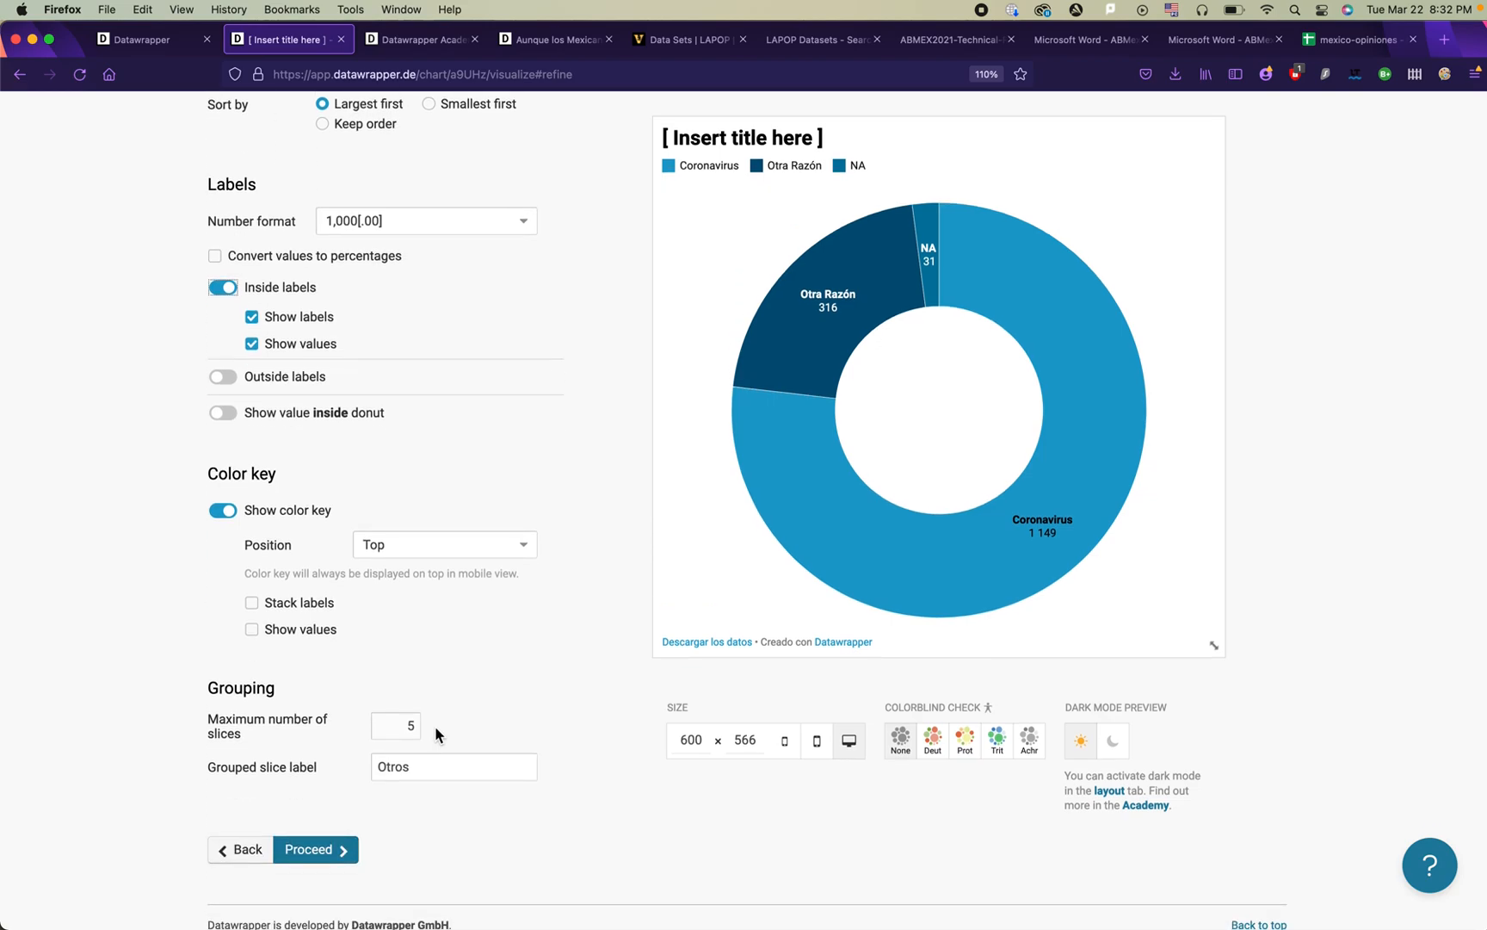
pyautogui.click(222, 510)
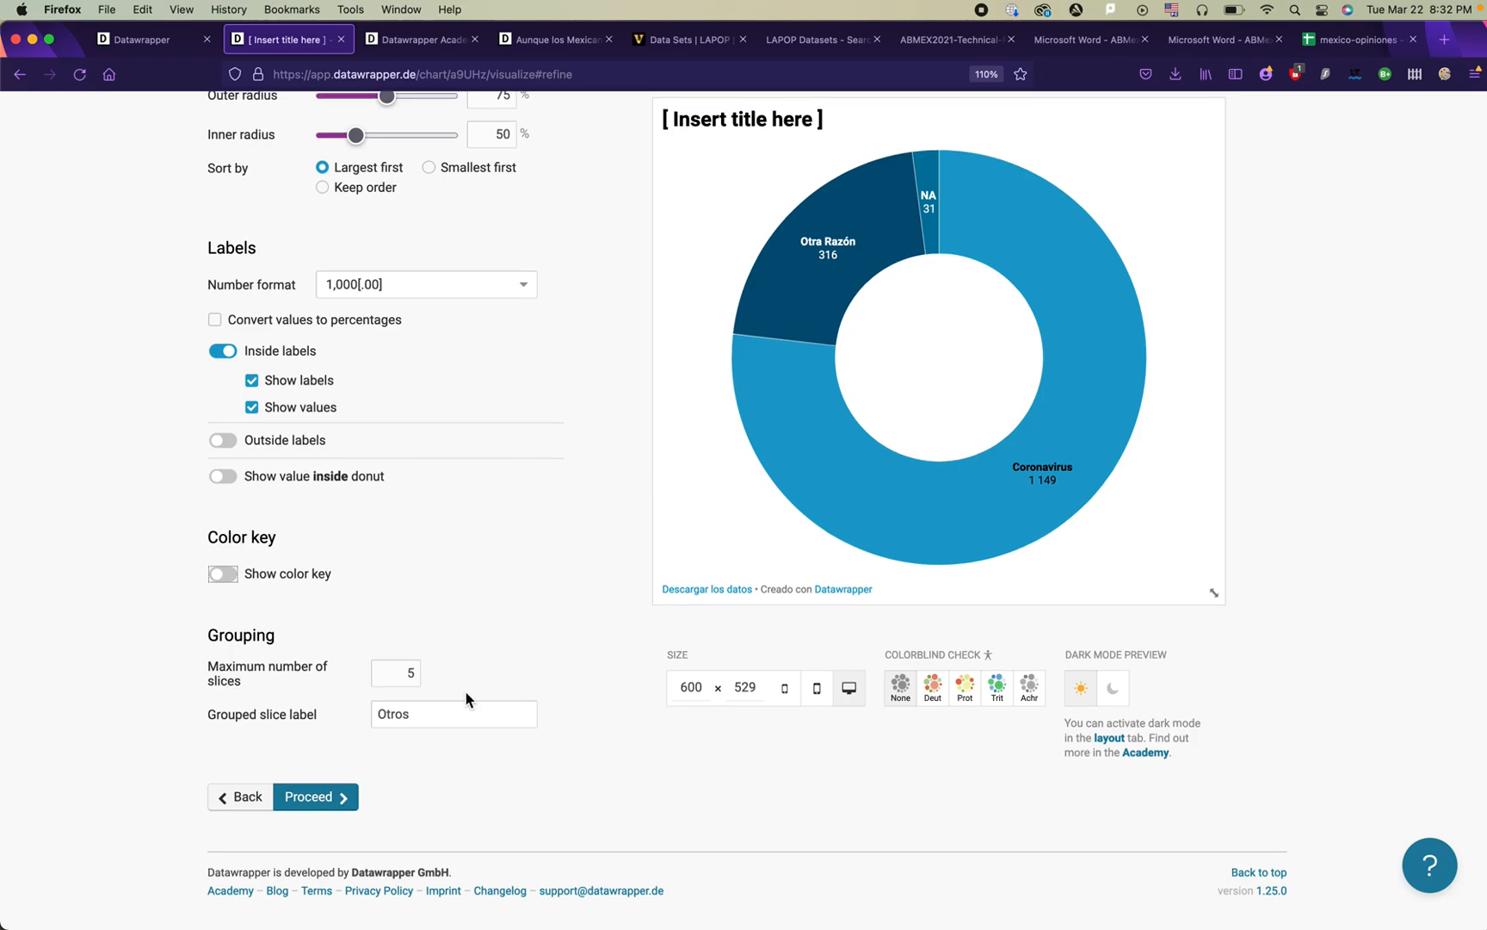
# Step: Customize the slice colors, giving the Coronavirus slice the orange #fa8c00
pyautogui.scroll(5, 466, 698)
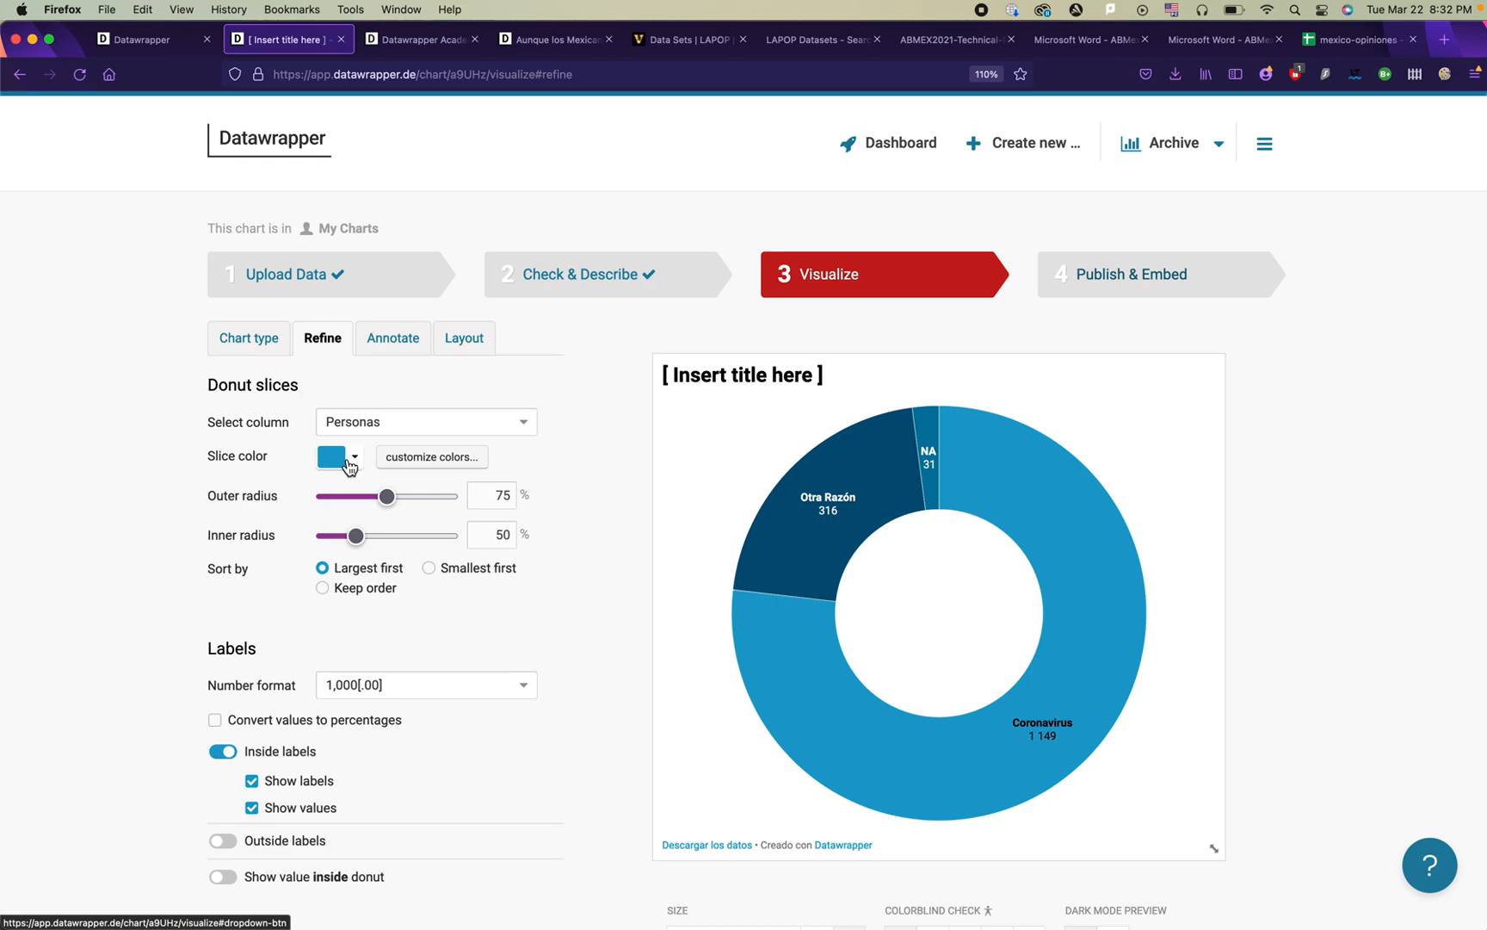
pyautogui.click(348, 465)
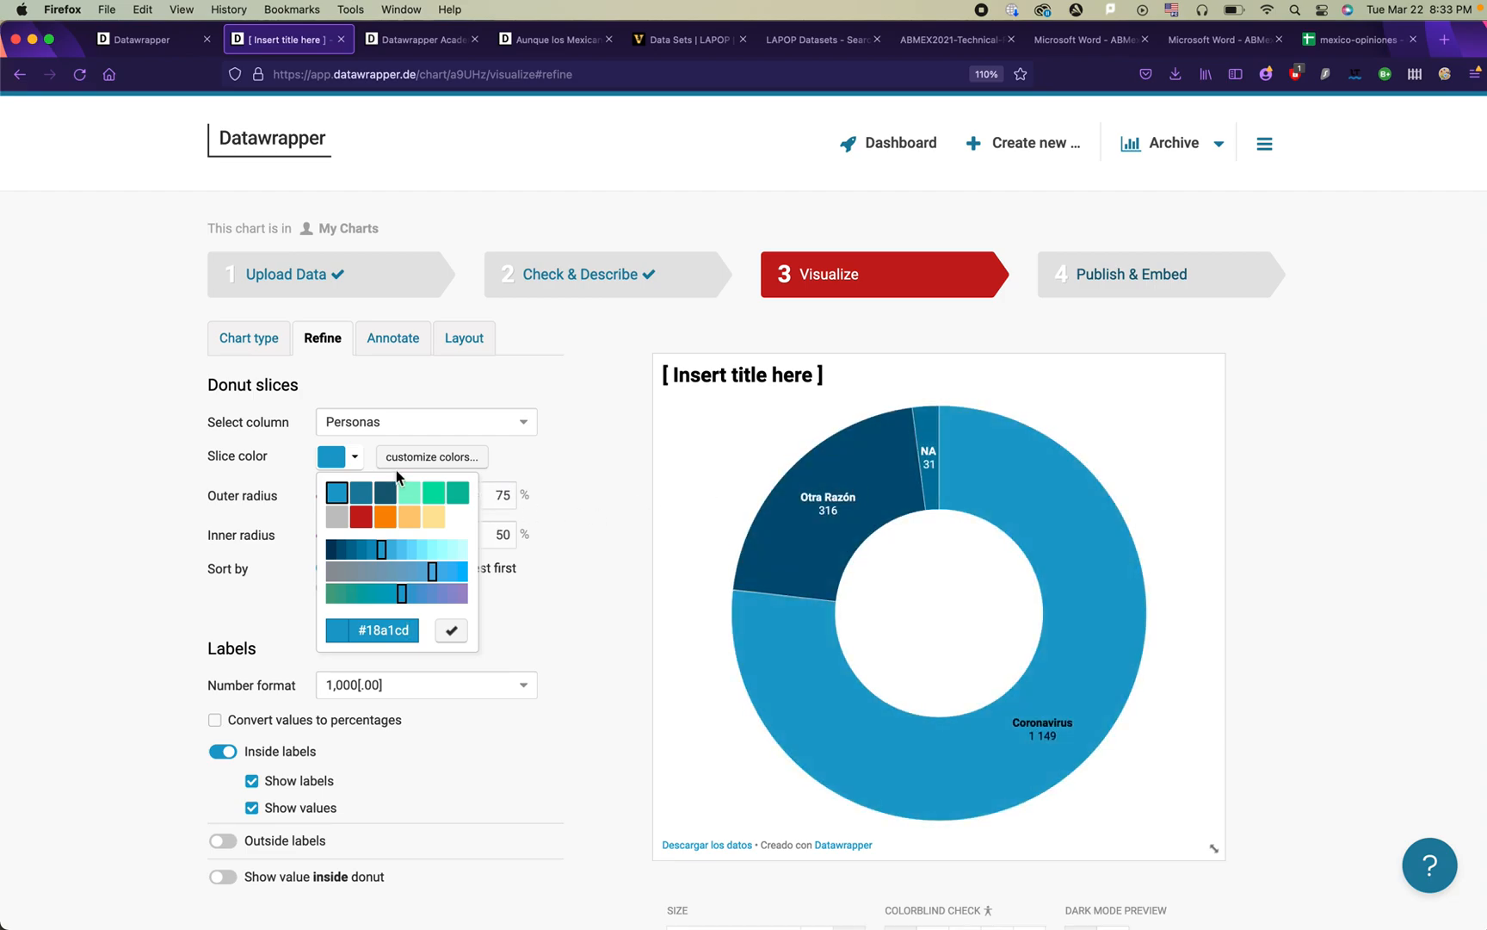
pyautogui.click(488, 425)
pyautogui.click(573, 359)
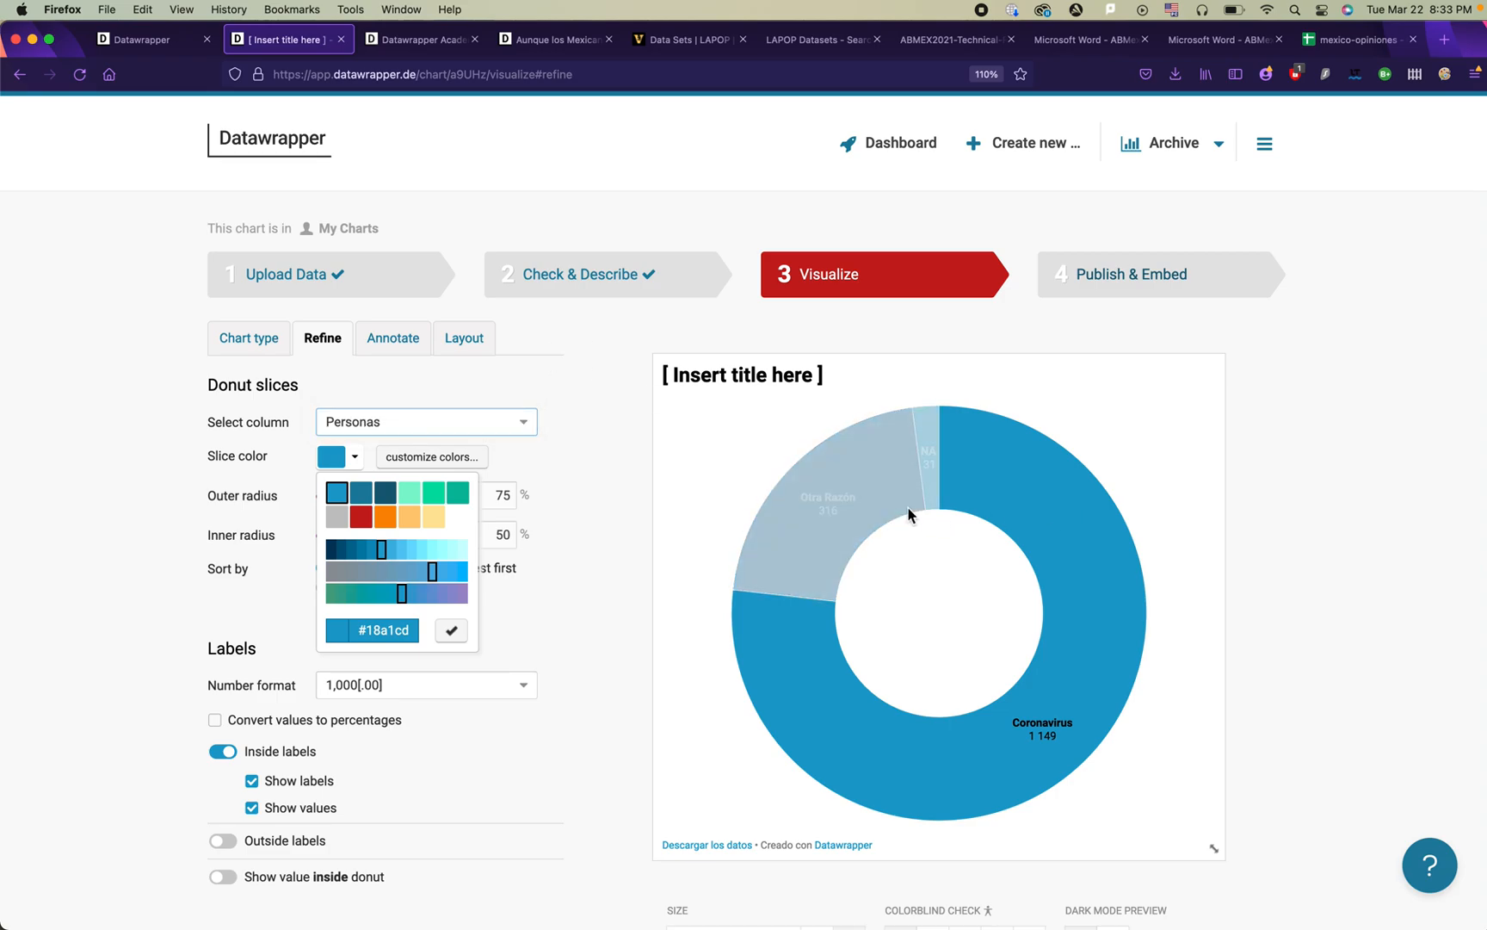
pyautogui.click(406, 461)
pyautogui.click(292, 522)
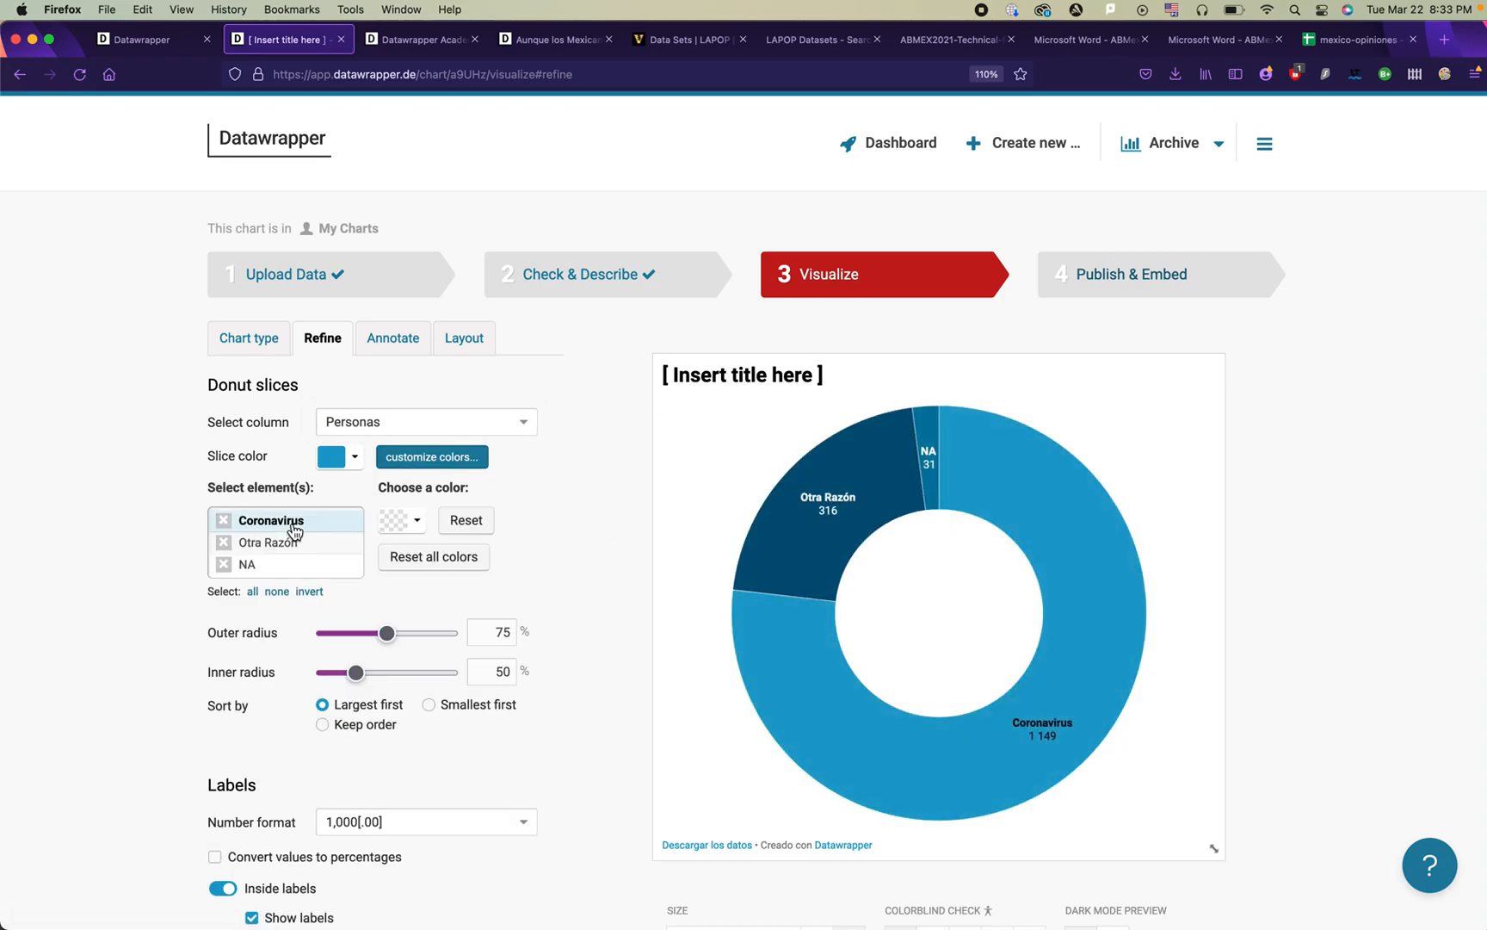
pyautogui.click(410, 522)
pyautogui.click(448, 582)
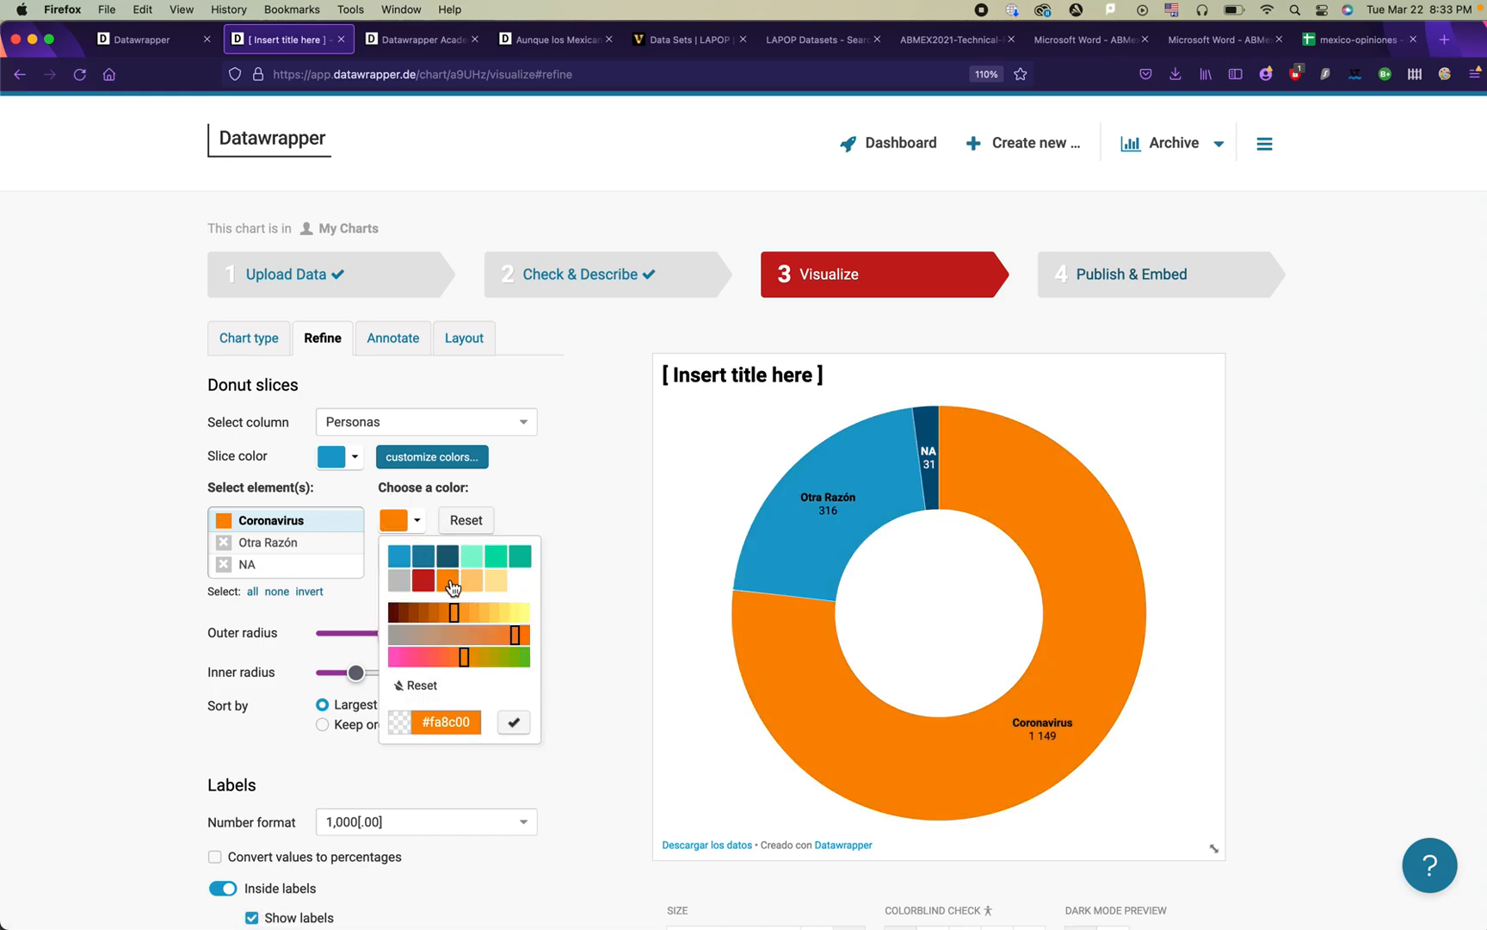
# Step: Color the Otra Razón slice bright green and the NA slice pale yellow #ffe59c
pyautogui.click(288, 547)
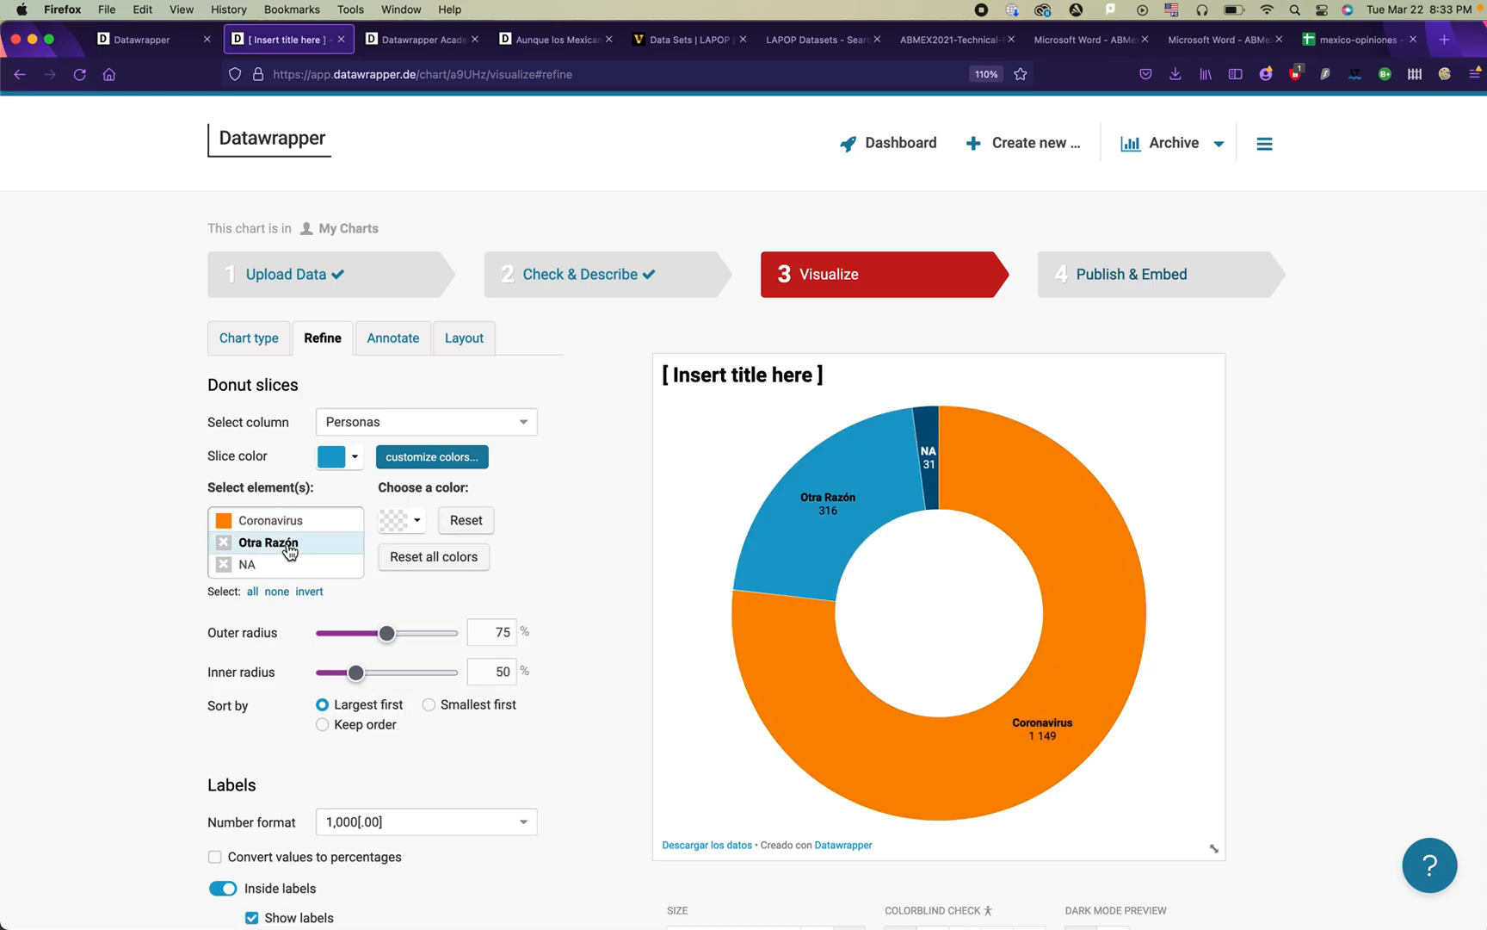
pyautogui.click(417, 522)
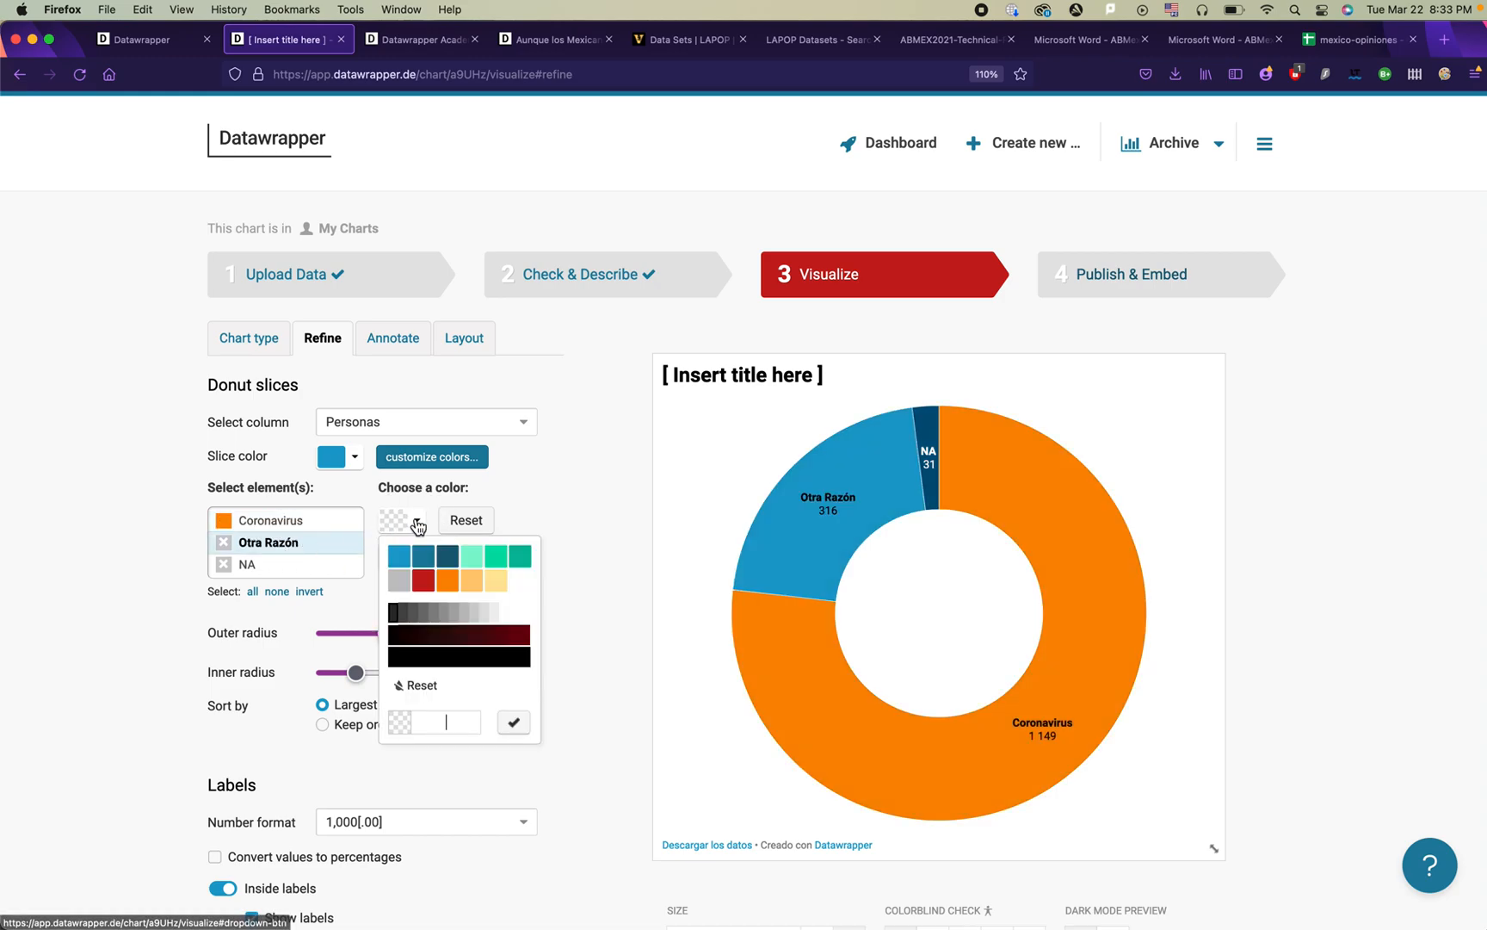
pyautogui.click(497, 557)
pyautogui.click(288, 566)
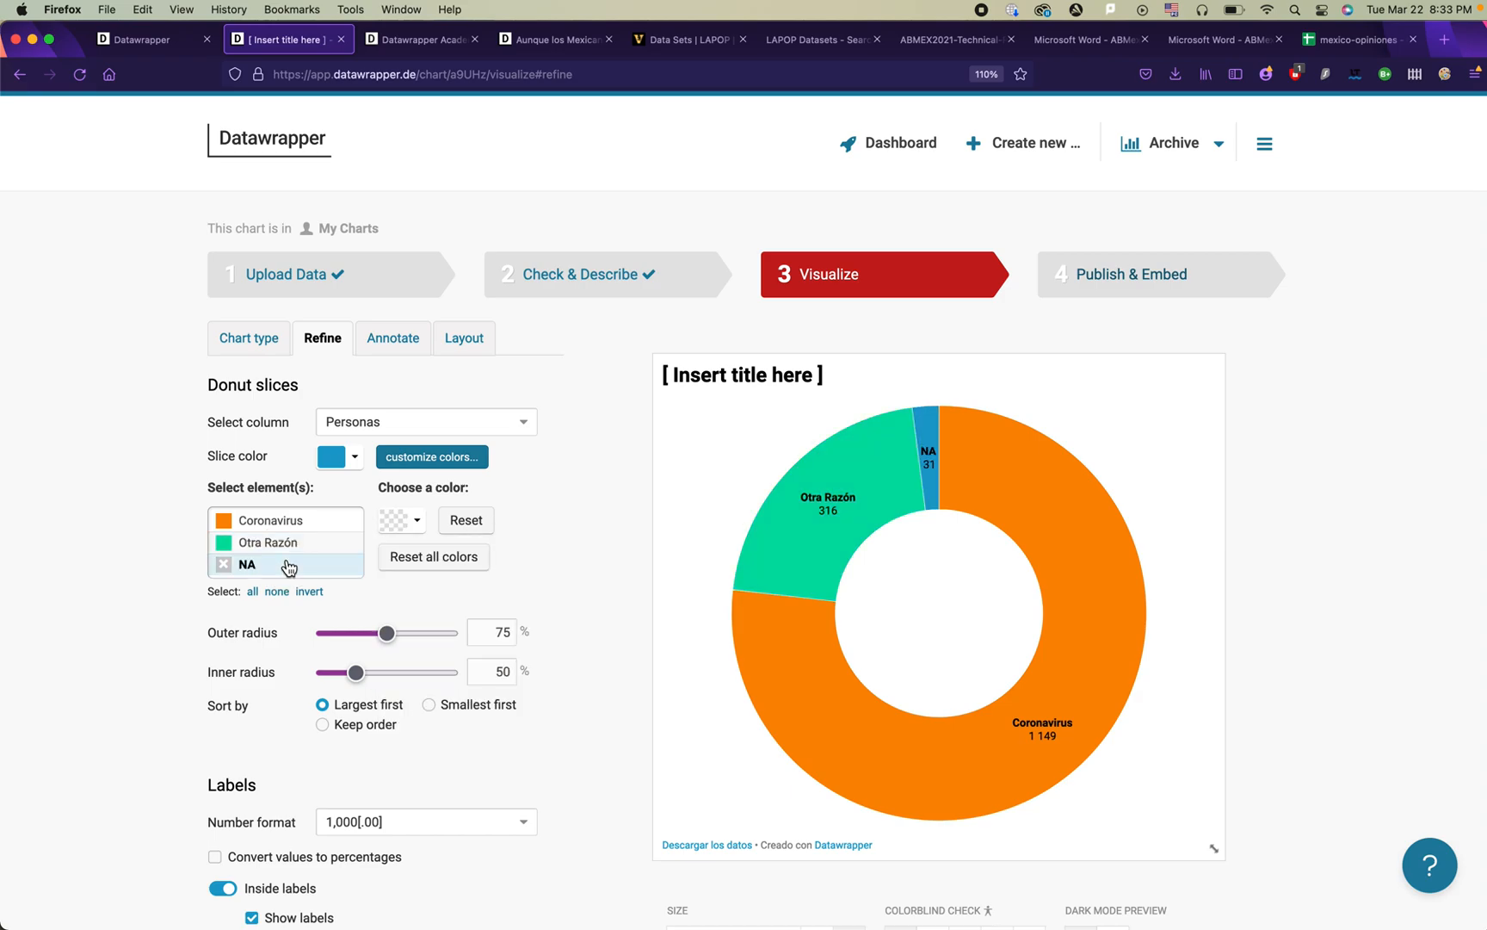
pyautogui.click(400, 521)
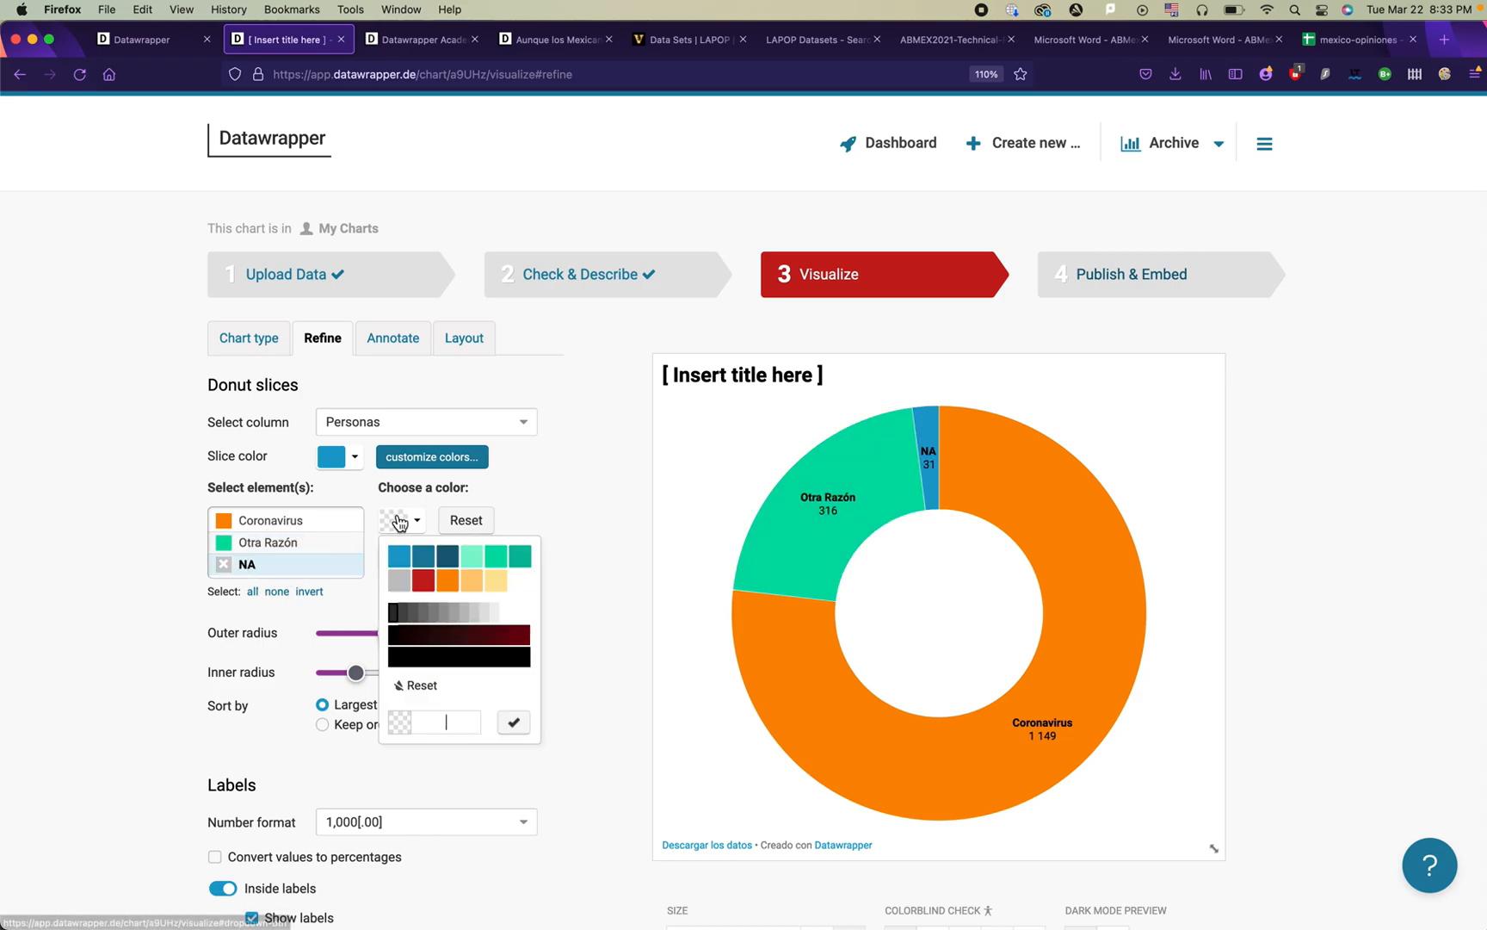
pyautogui.click(494, 589)
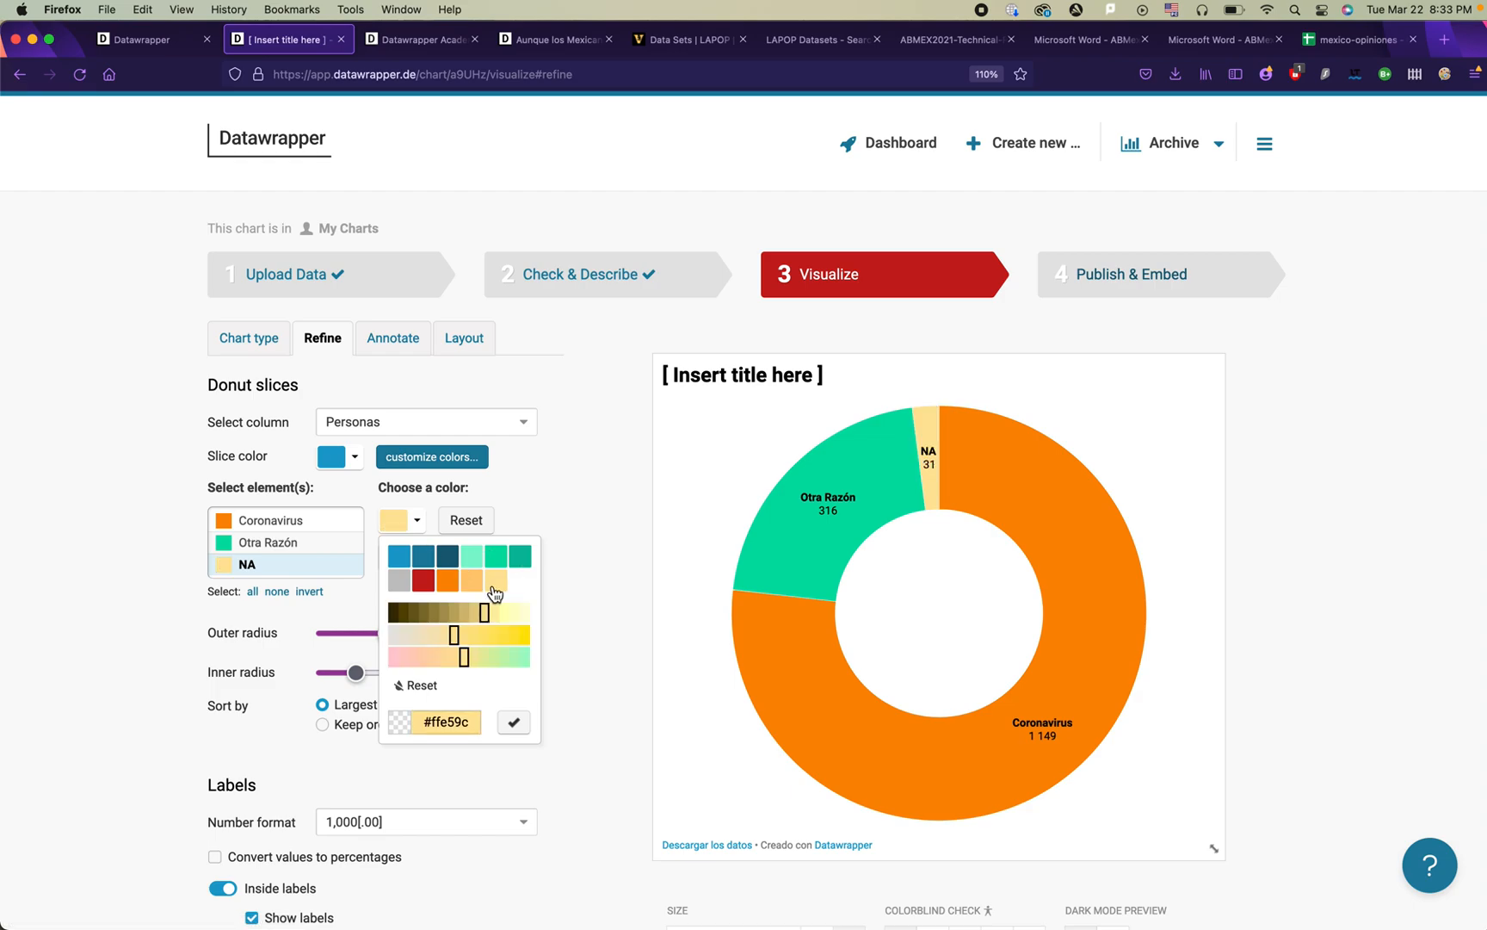
pyautogui.click(581, 503)
# Step: Mute the Coronavirus slice's color to the soft orange #e68d6d and apply it
pyautogui.scroll(-2, 603, 610)
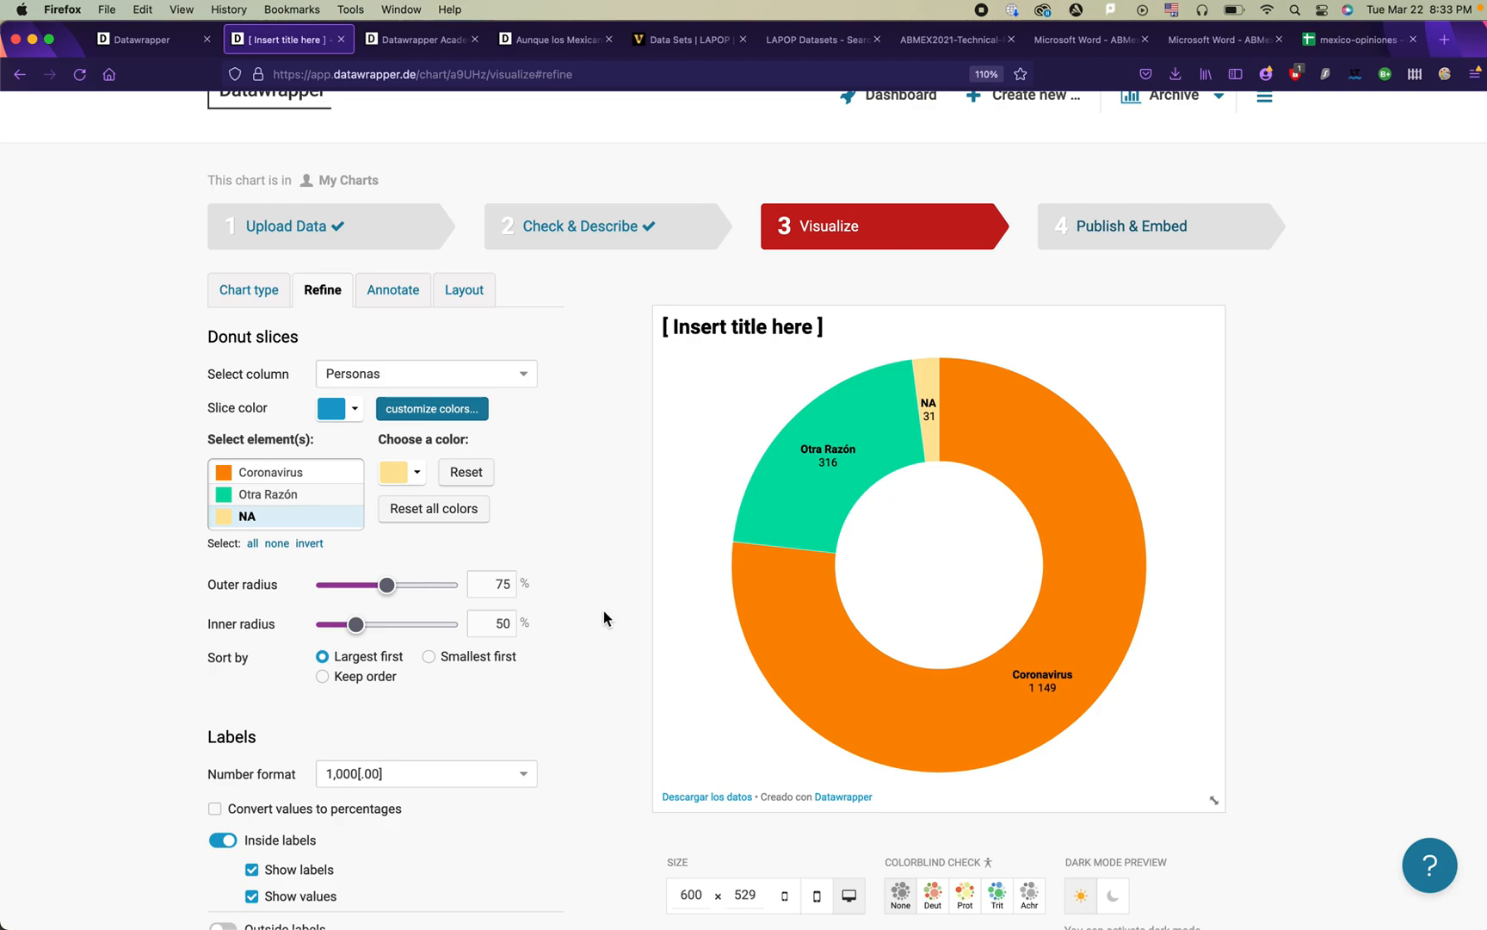
pyautogui.click(311, 474)
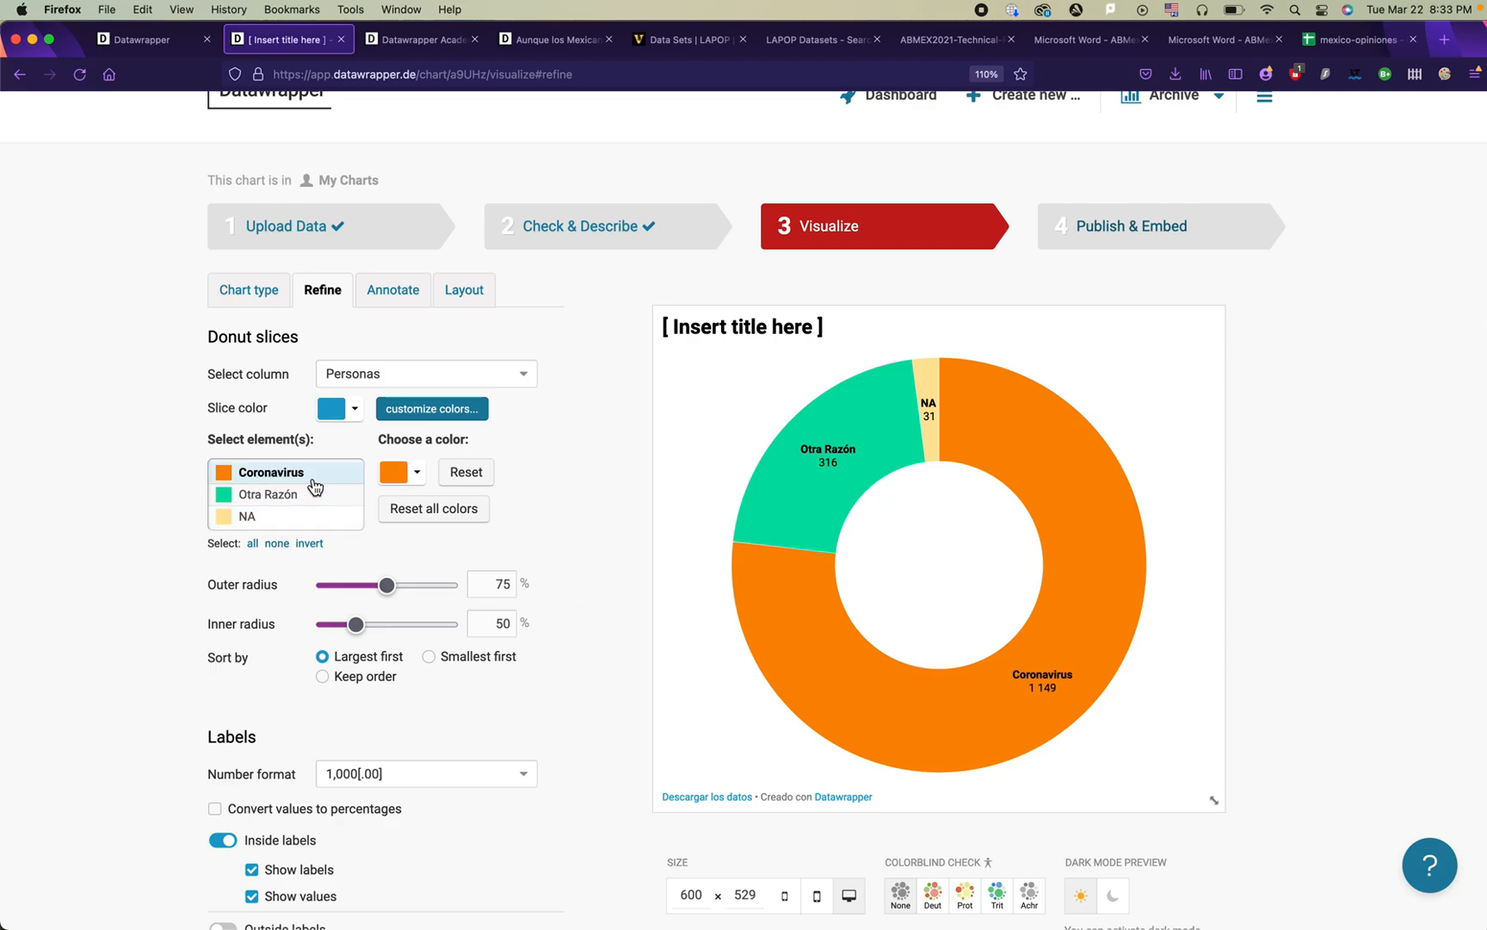
pyautogui.click(412, 473)
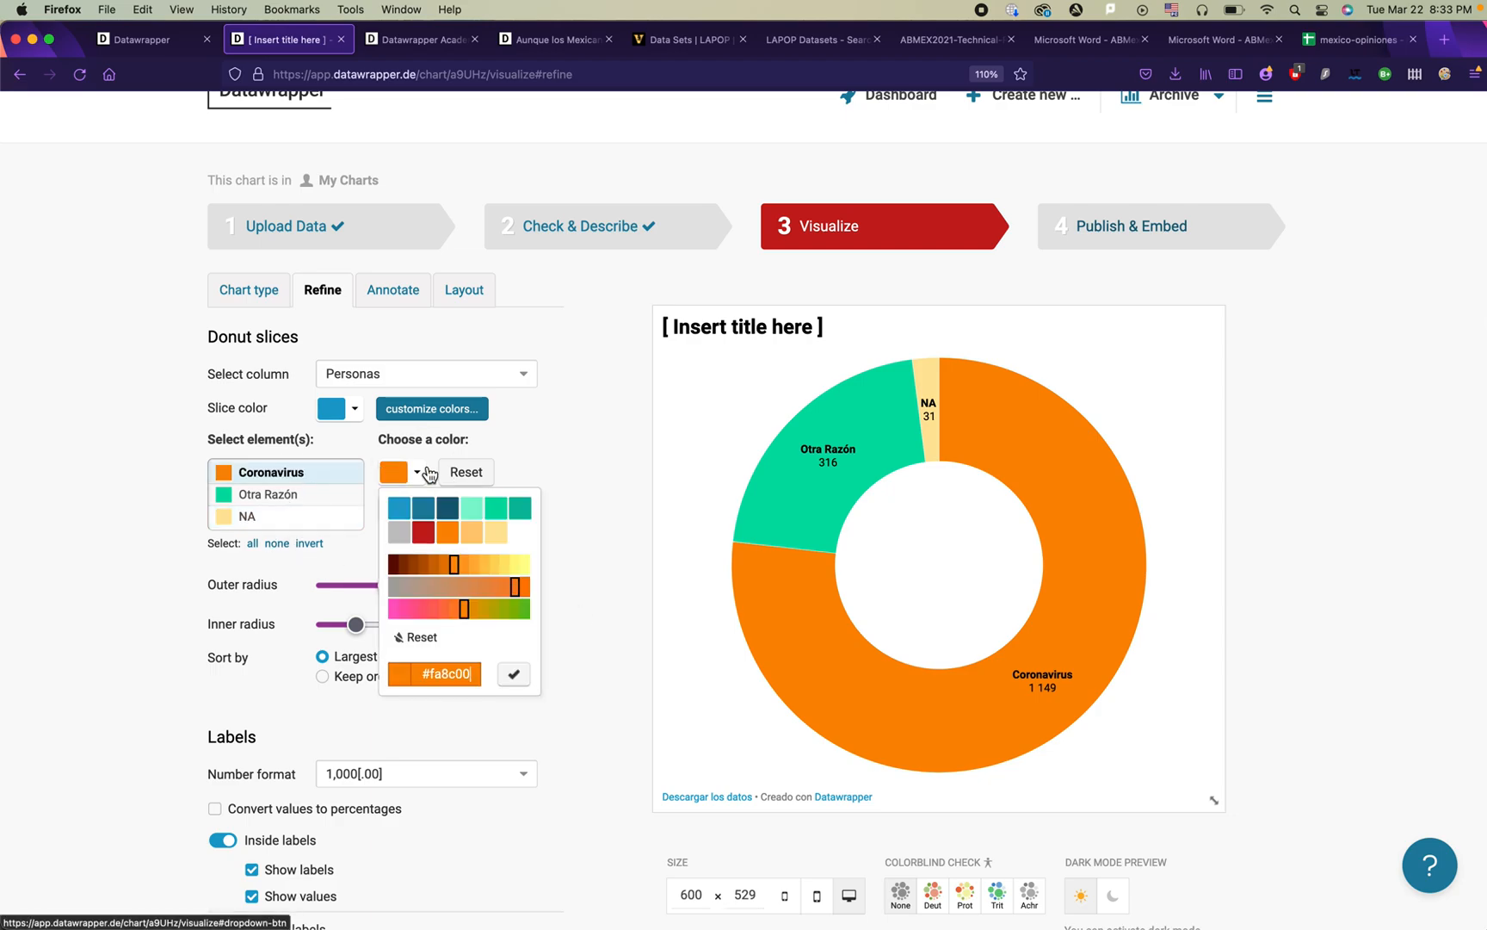
pyautogui.click(476, 588)
pyautogui.click(484, 586)
pyautogui.click(466, 564)
pyautogui.click(474, 588)
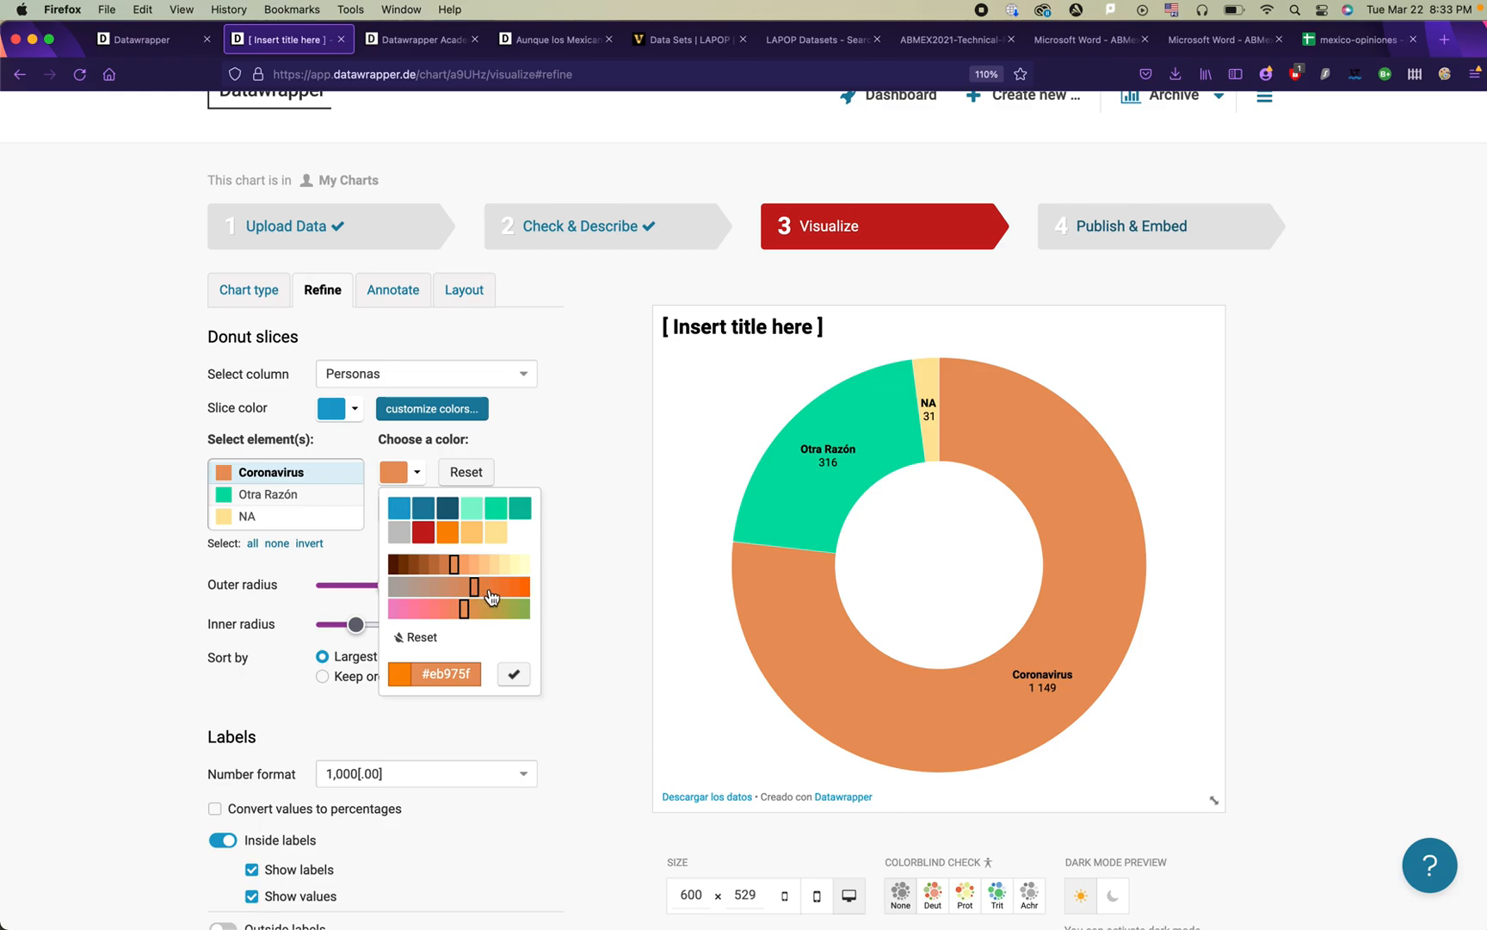
pyautogui.click(465, 587)
pyautogui.click(454, 587)
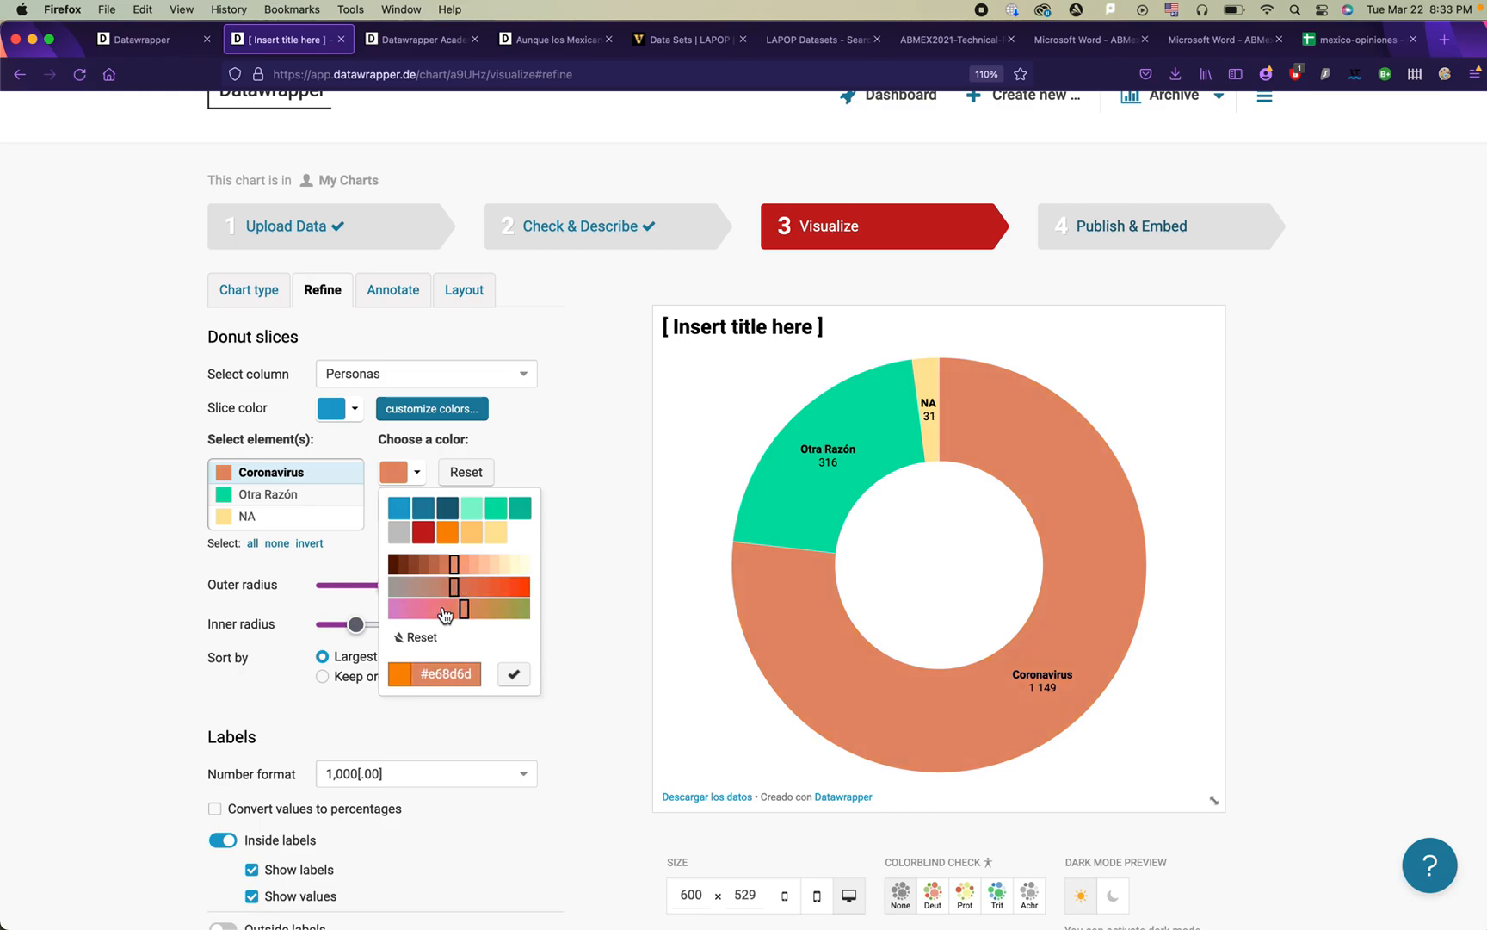
pyautogui.click(513, 676)
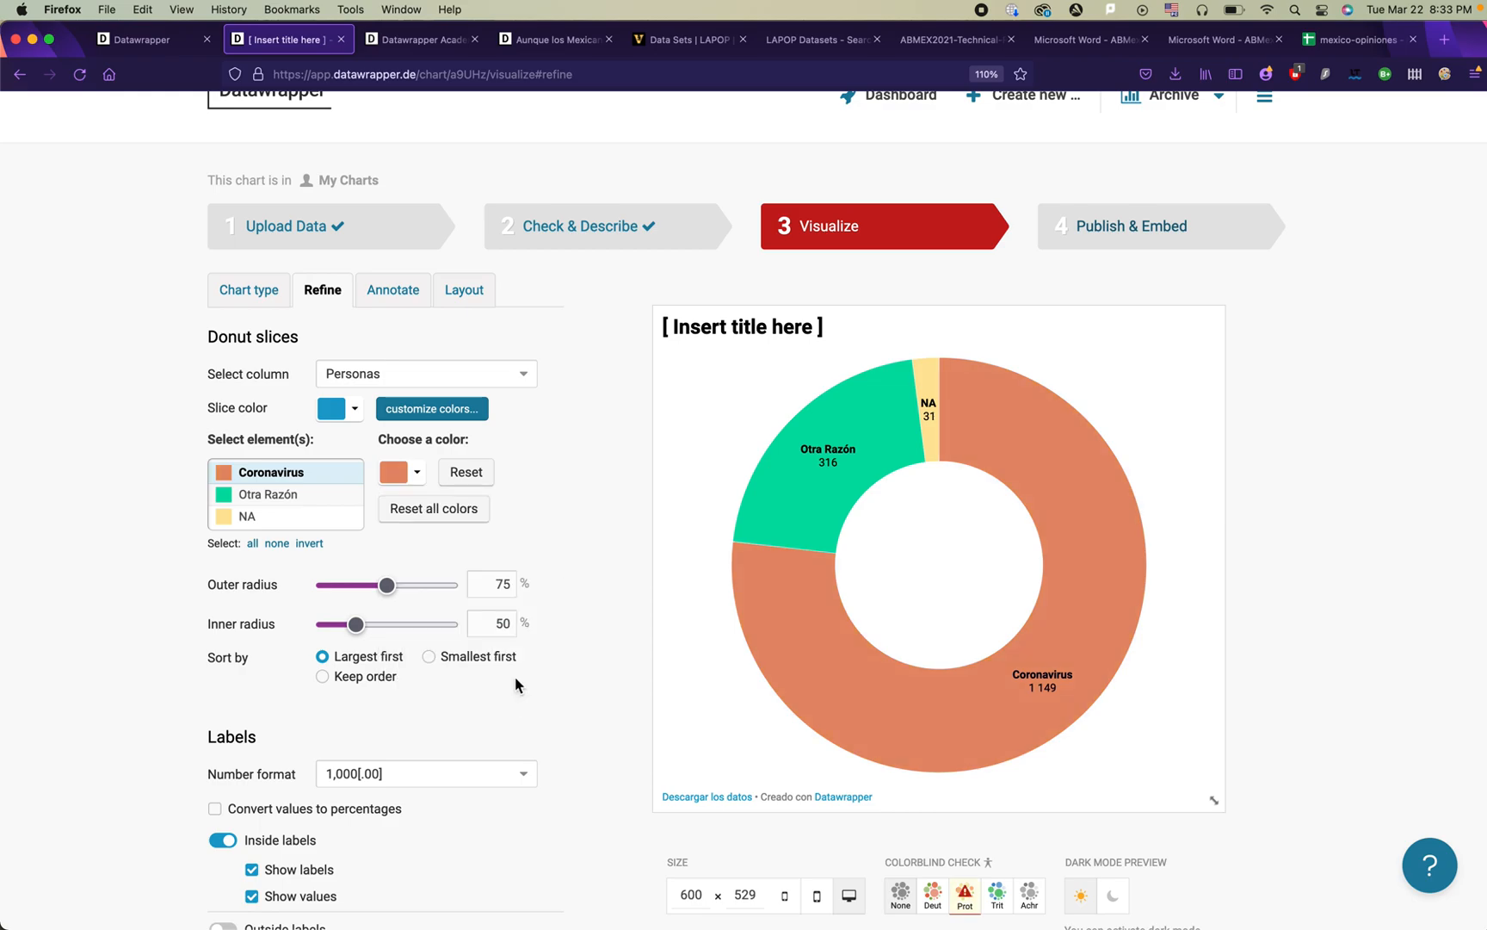
# Step: Darken and desaturate the Otra Razón slice's color to the muted green #6fc089 and apply it
pyautogui.click(336, 496)
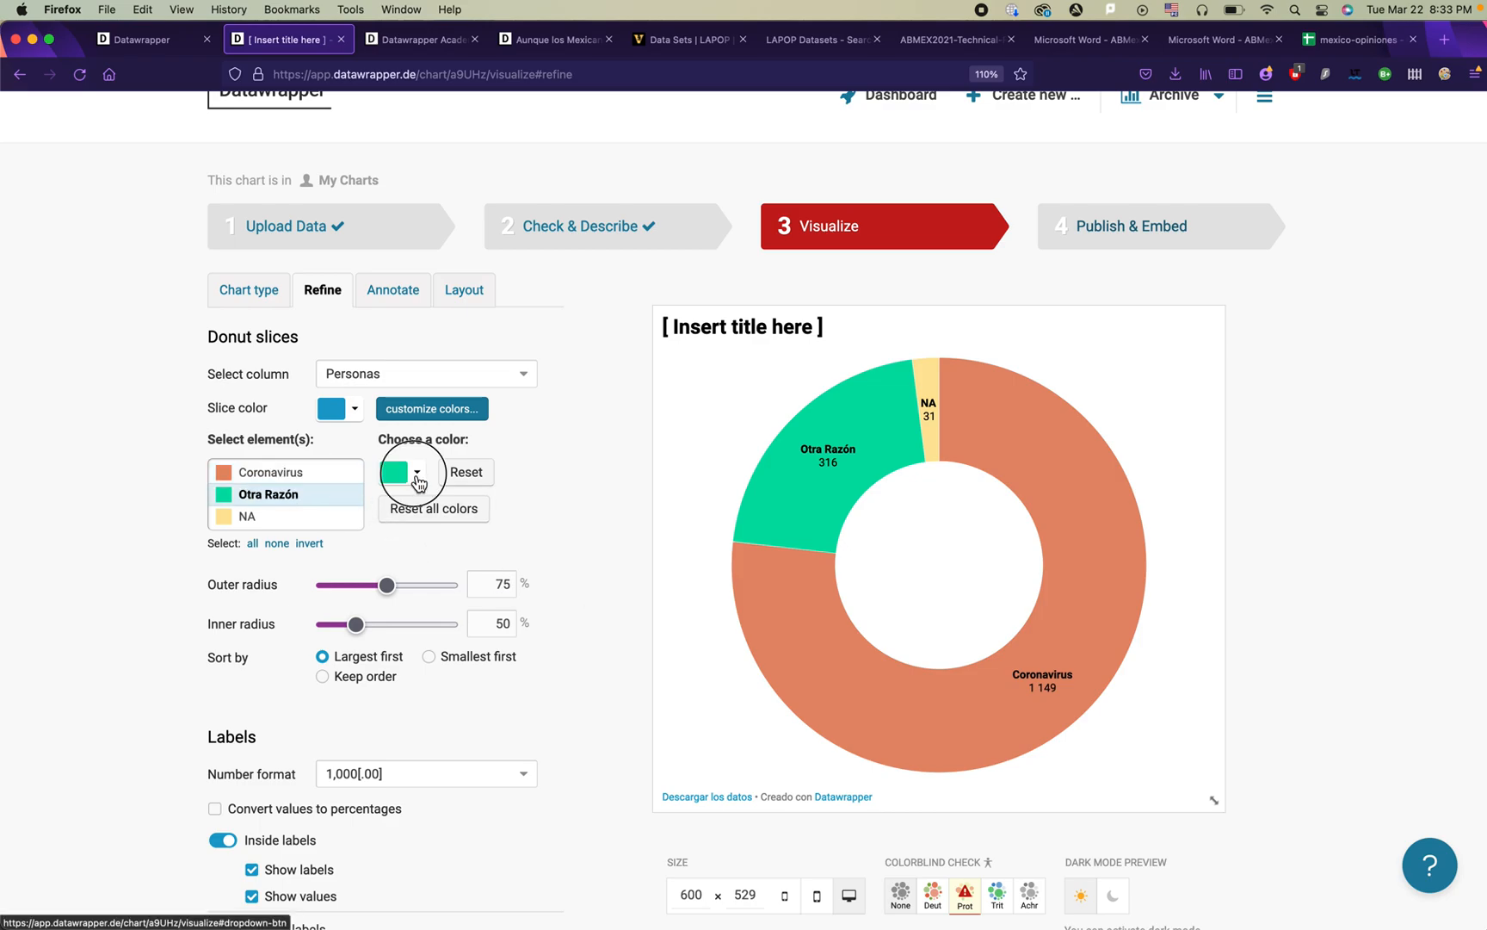
pyautogui.click(413, 472)
pyautogui.click(492, 592)
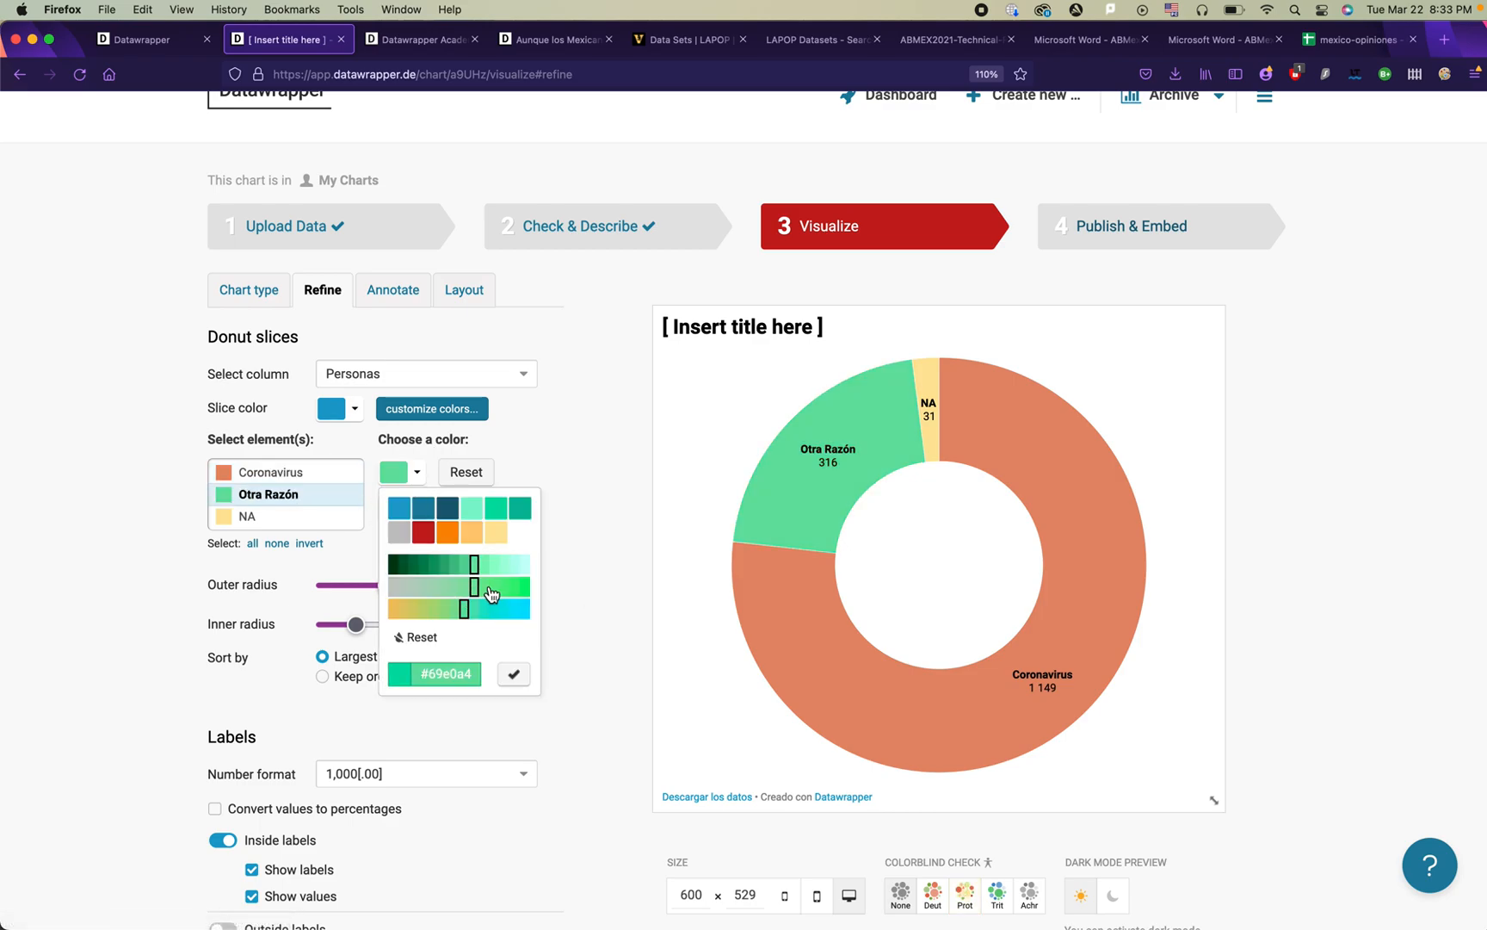
pyautogui.click(484, 570)
pyautogui.click(462, 568)
pyautogui.click(455, 570)
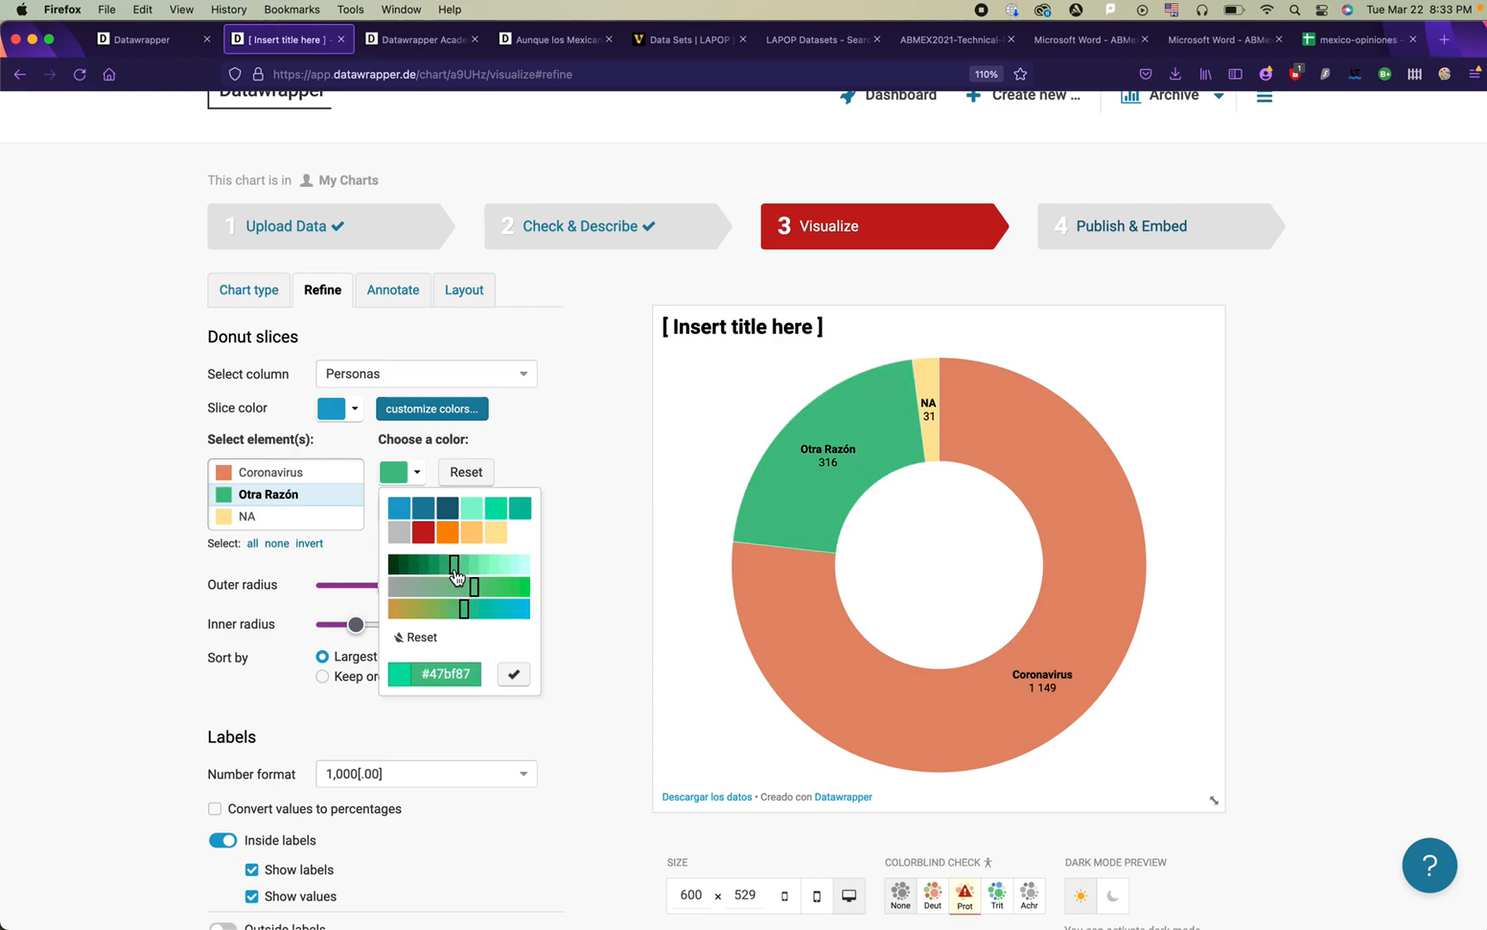
pyautogui.click(467, 588)
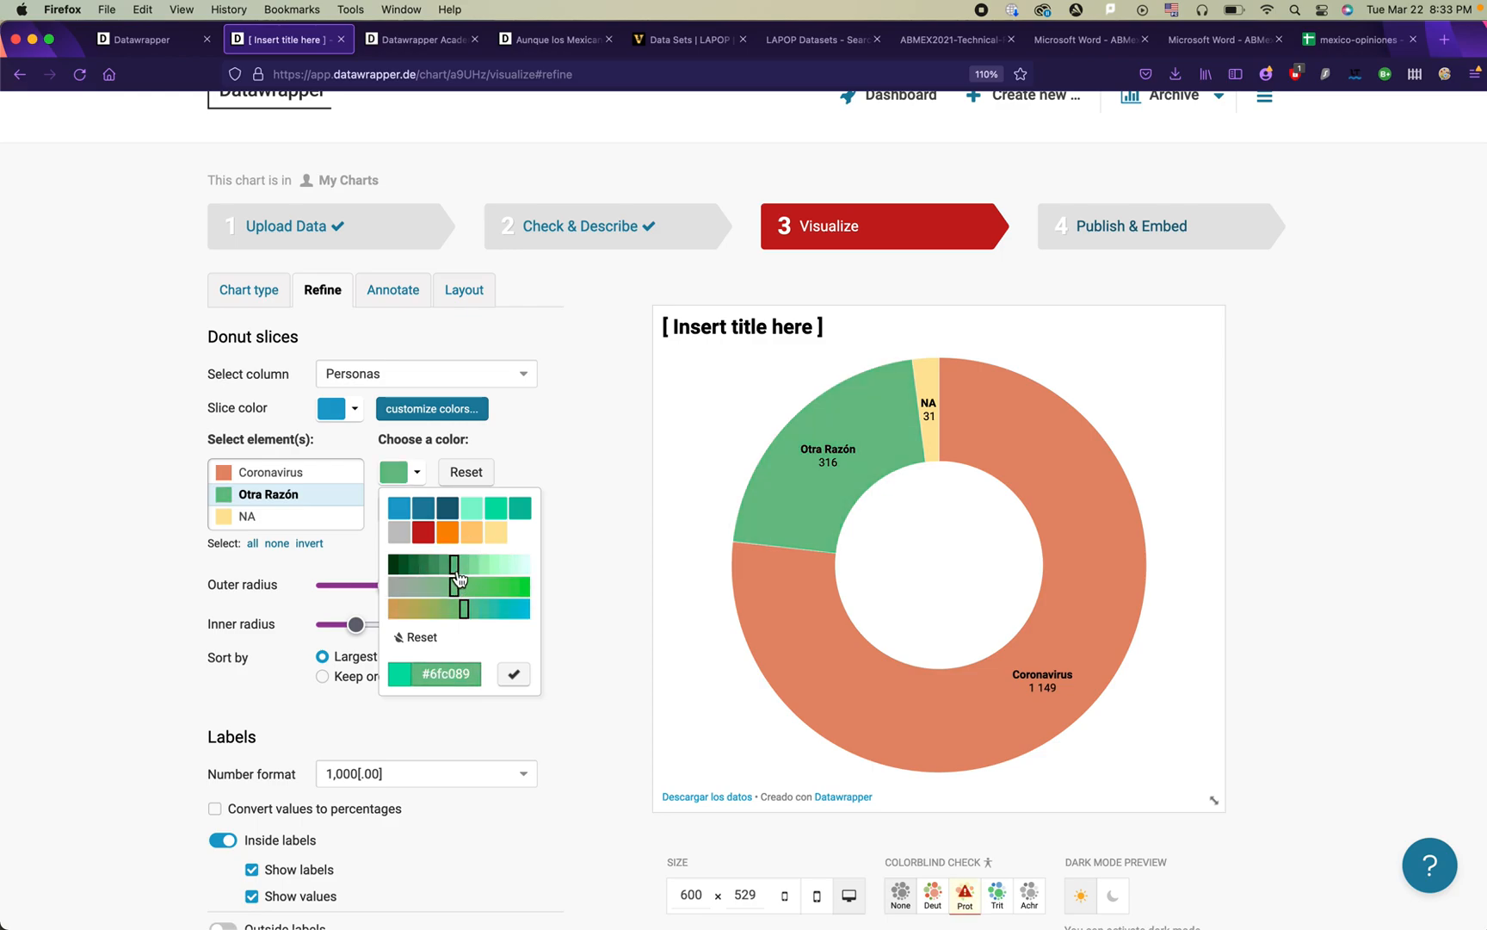
pyautogui.click(513, 674)
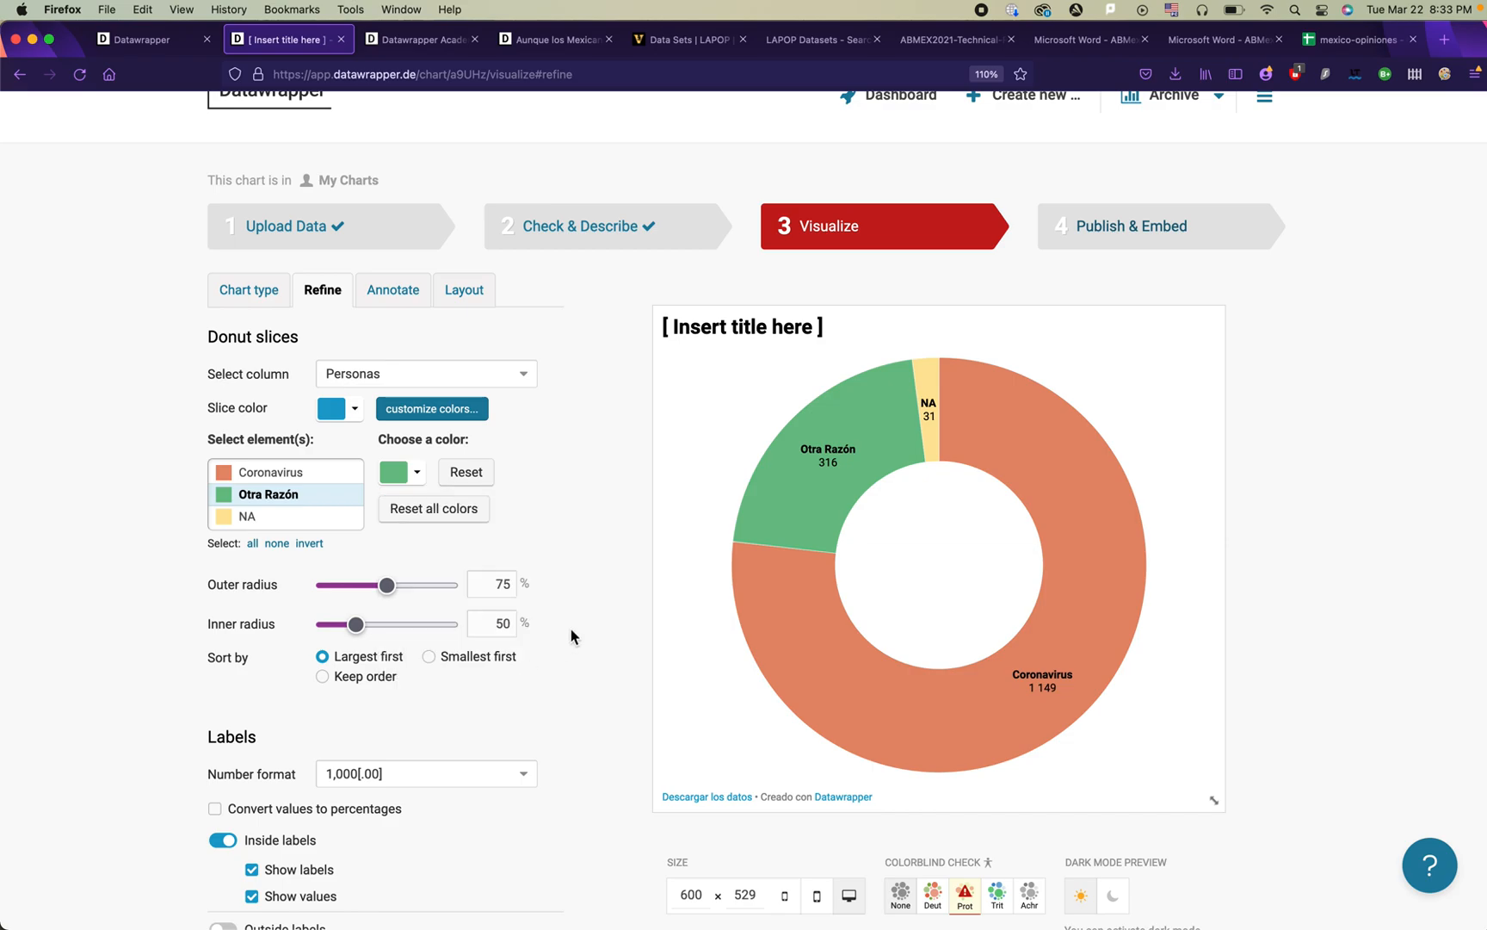
# Step: Replace the placeholder chart title with "En respuesta a la pregunta"
pyautogui.tripleClick(797, 323)
pyautogui.write('E')
pyautogui.press('BackSpace')
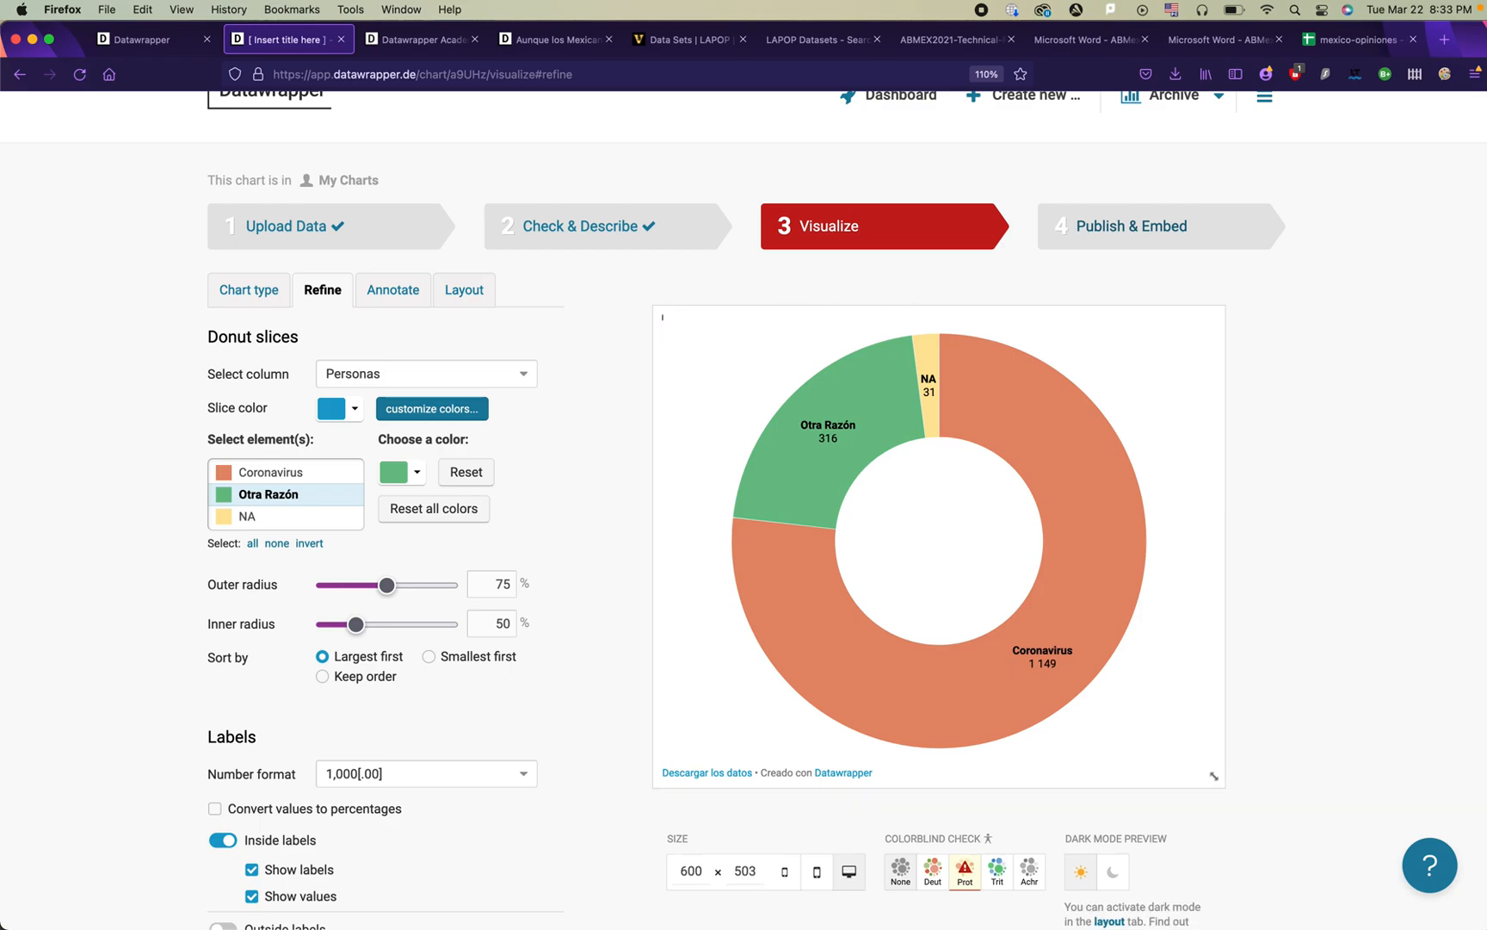
pyautogui.write('En')
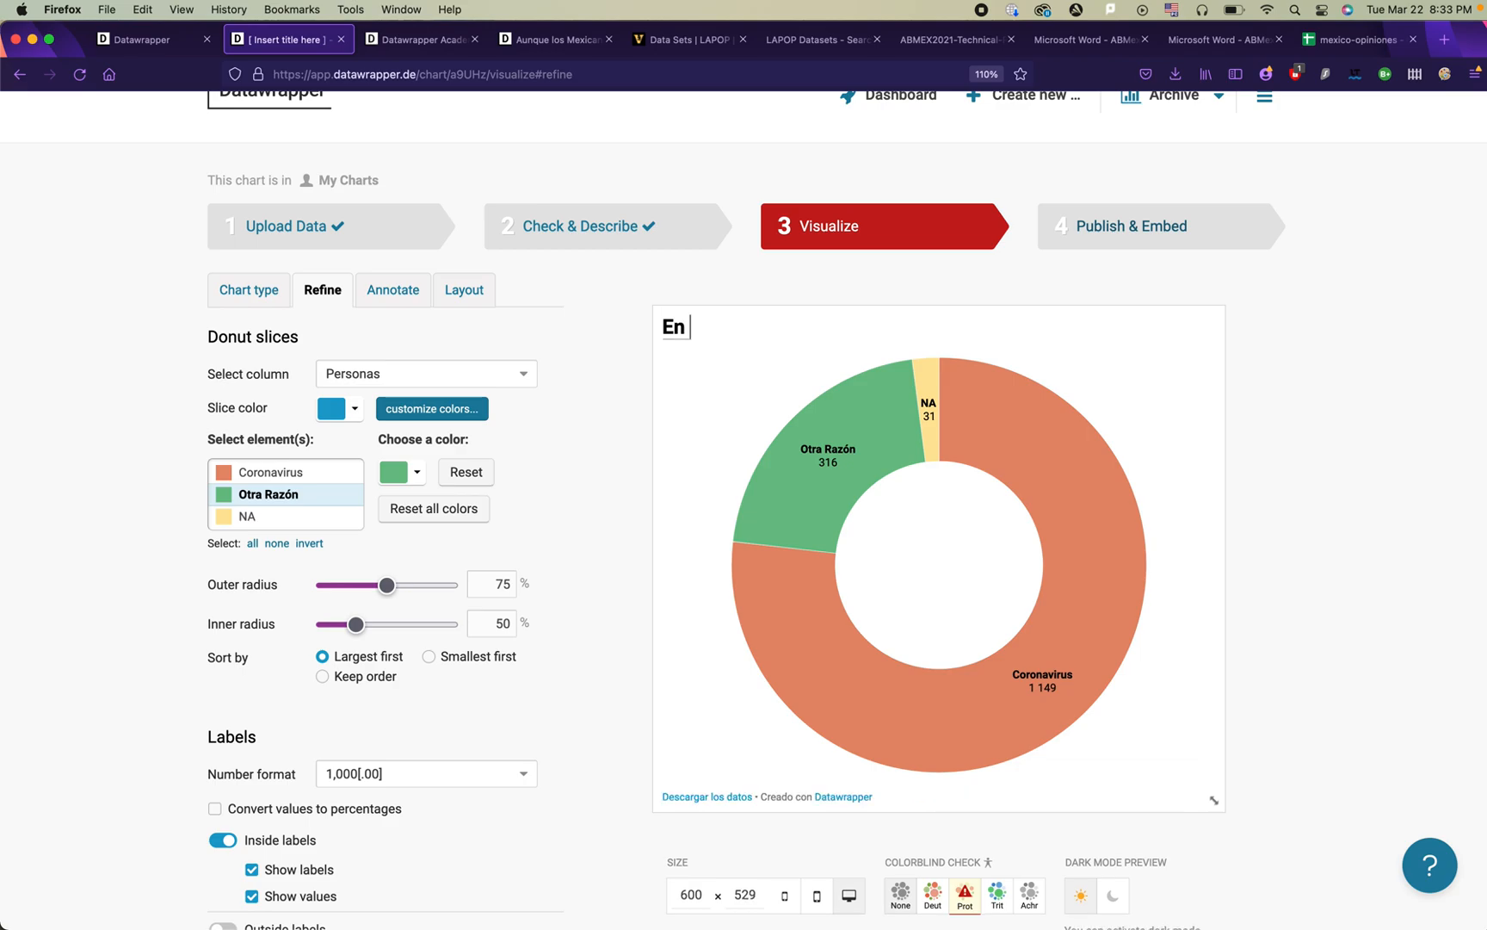
pyautogui.write(' respues')
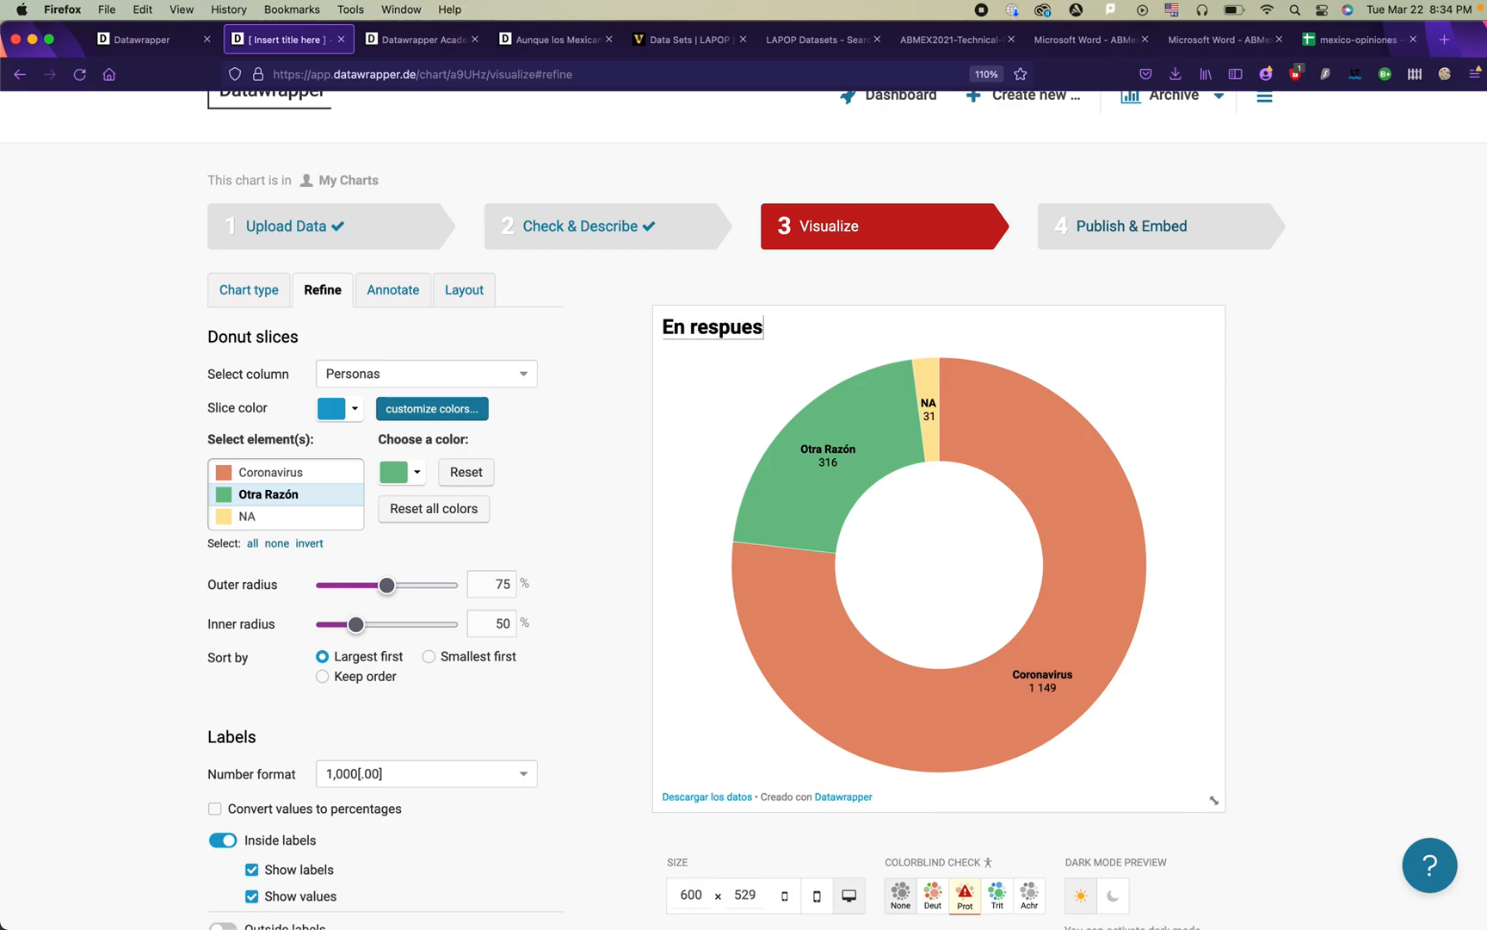
pyautogui.write('ta a la pregunta')
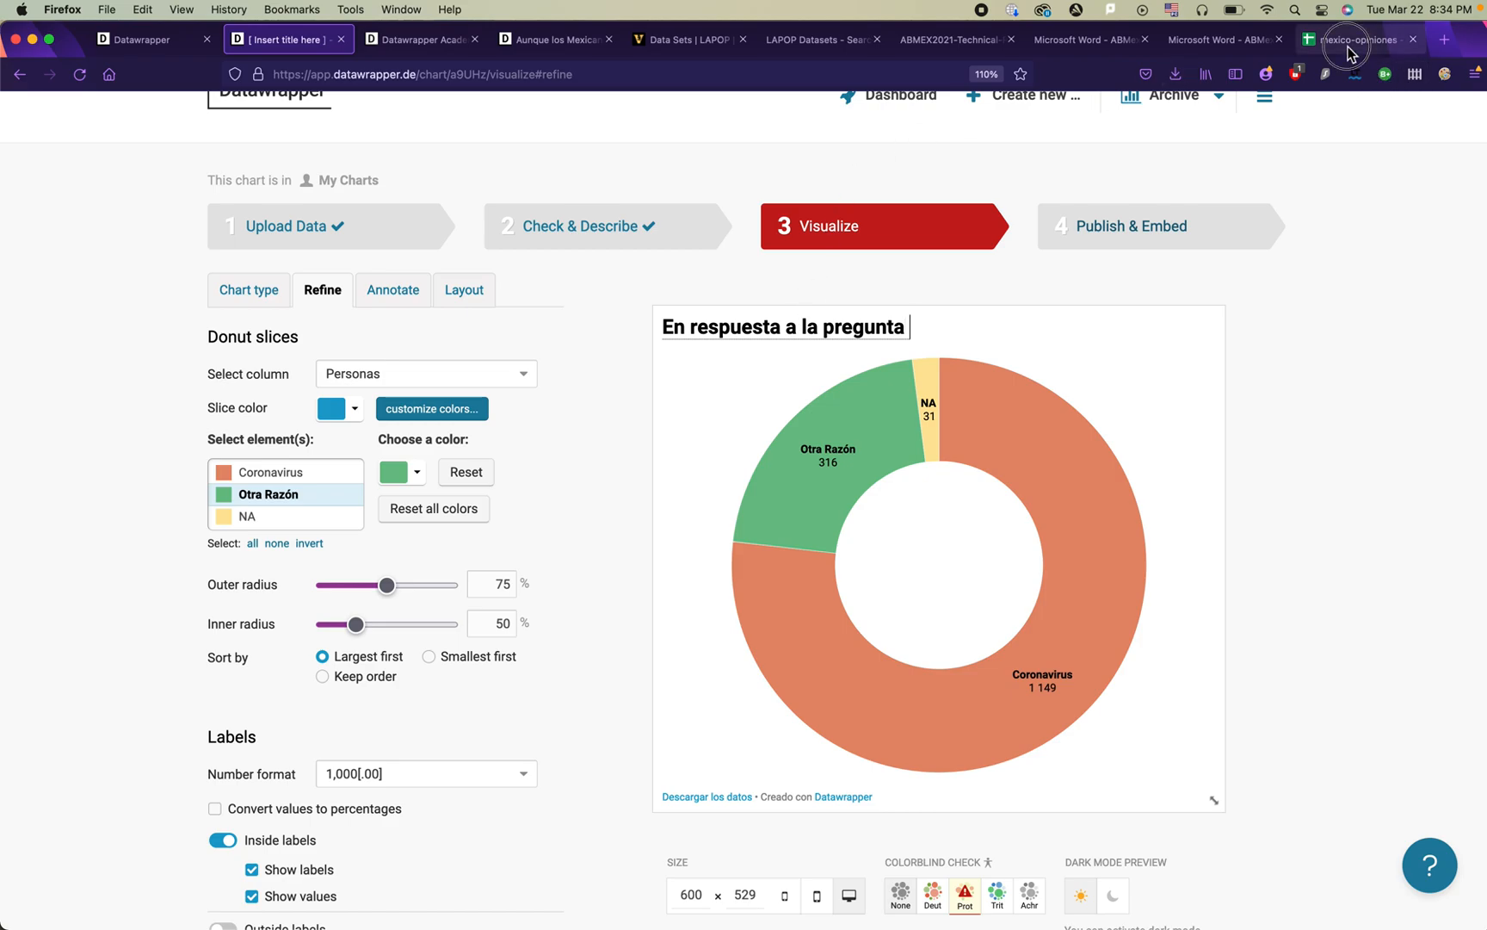
# Step: Copy the question about the current economic situation from cell A2 of the mexico-opiniones spreadsheet and append it to the Datawrapper chart title
pyautogui.click(1313, 40)
pyautogui.click(303, 307)
pyautogui.moveTo(759, 207); pyautogui.dragTo(101, 209)
pyautogui.press('super+c')
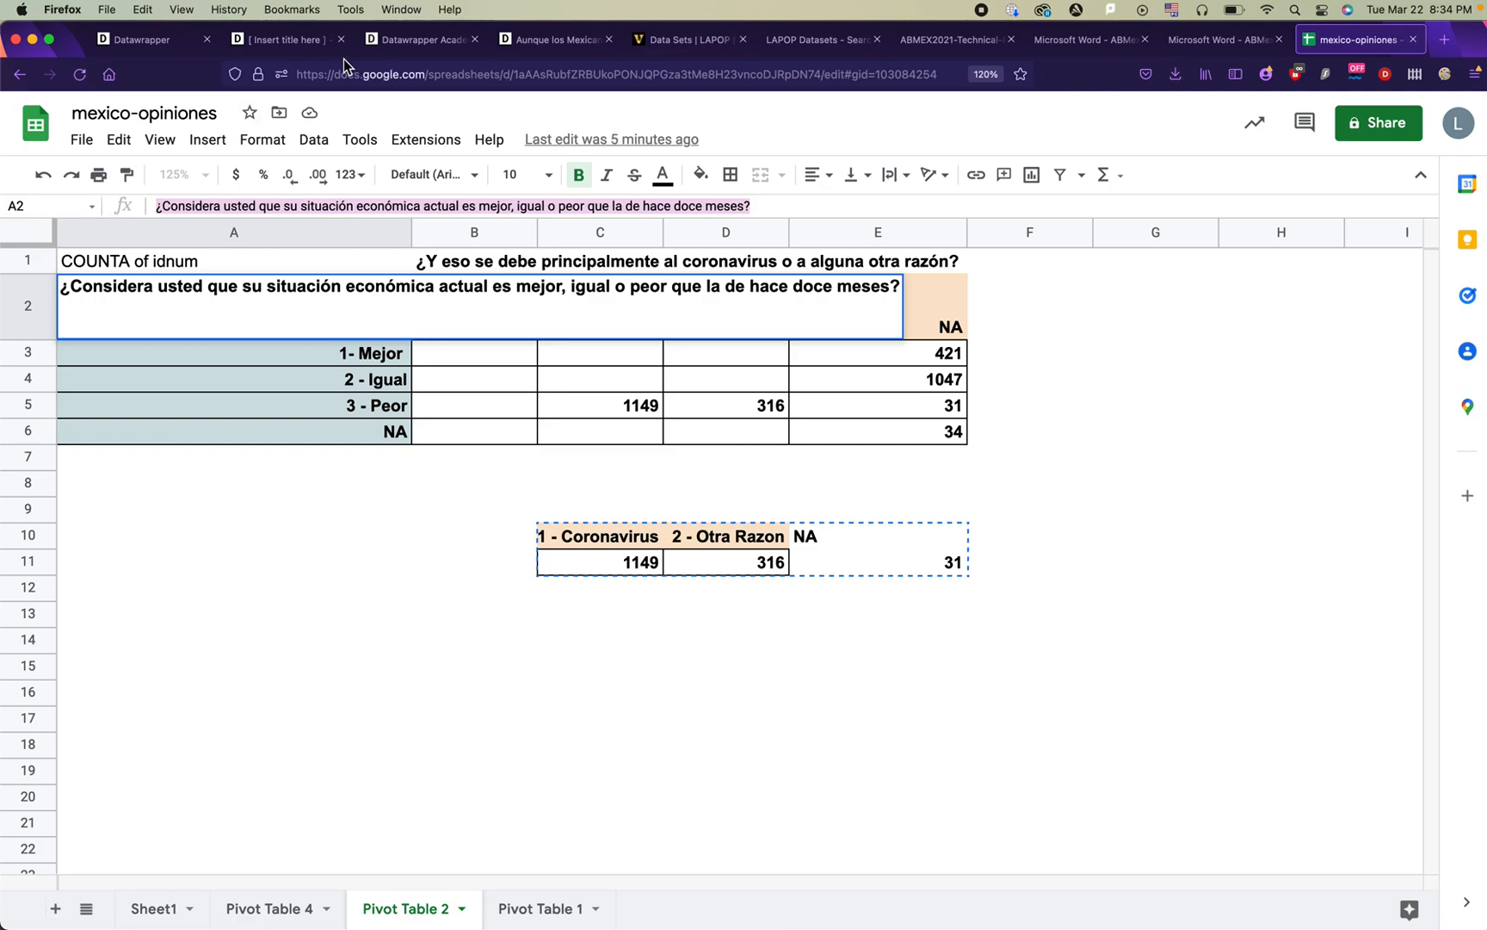
pyautogui.click(292, 39)
pyautogui.press('super+v')
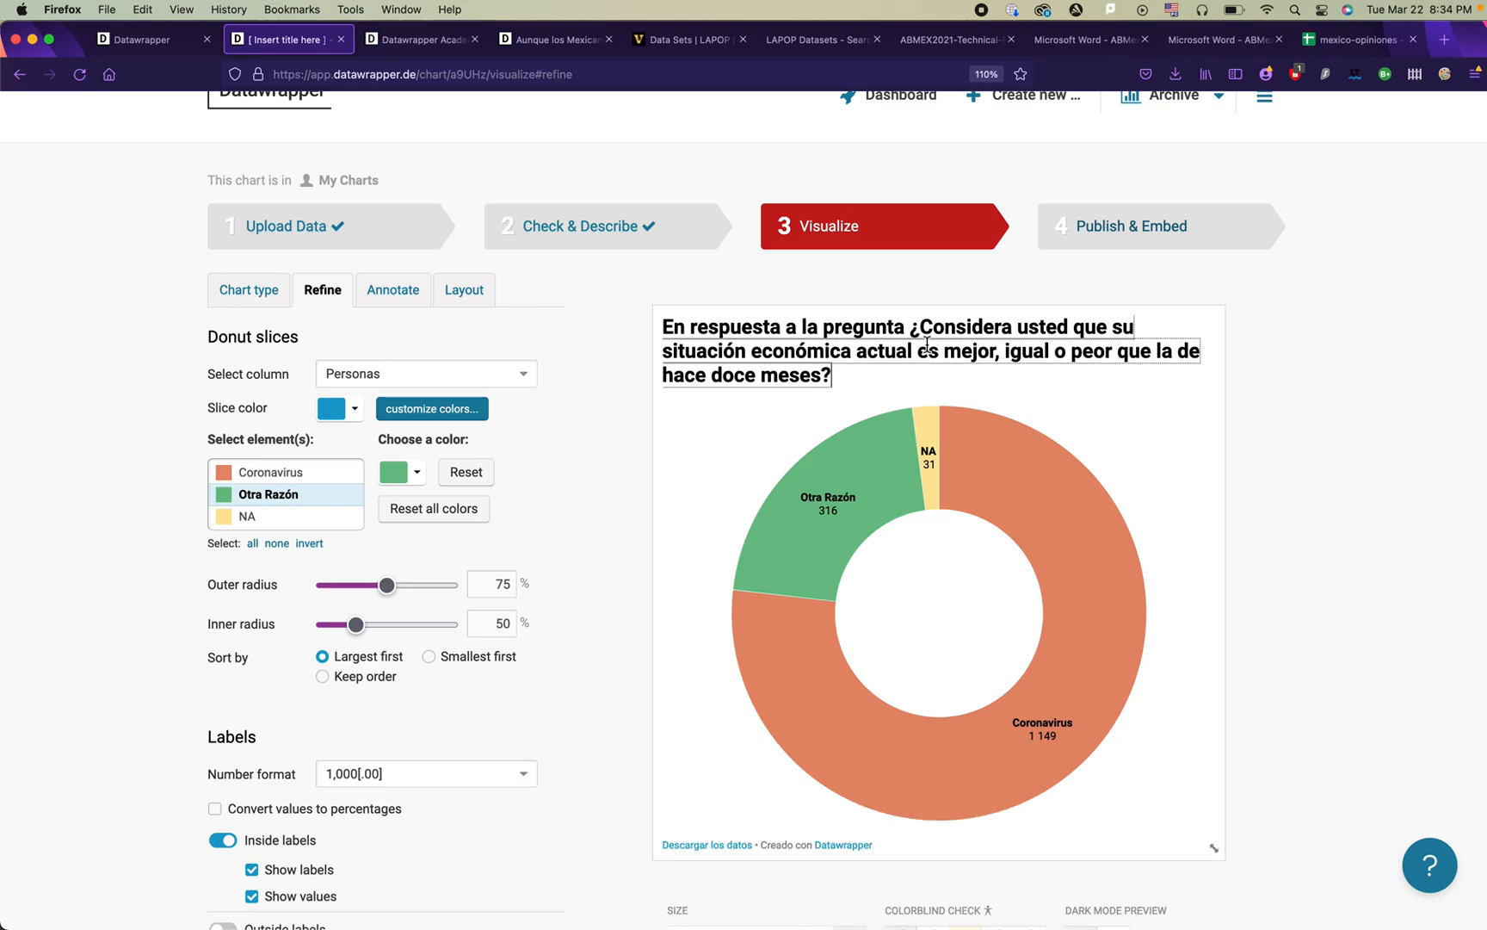
# Step: Shorten the question in the chart title by replacing "Considera usted que su" with "Su"
pyautogui.click(819, 375)
pyautogui.moveTo(1135, 328); pyautogui.dragTo(921, 328)
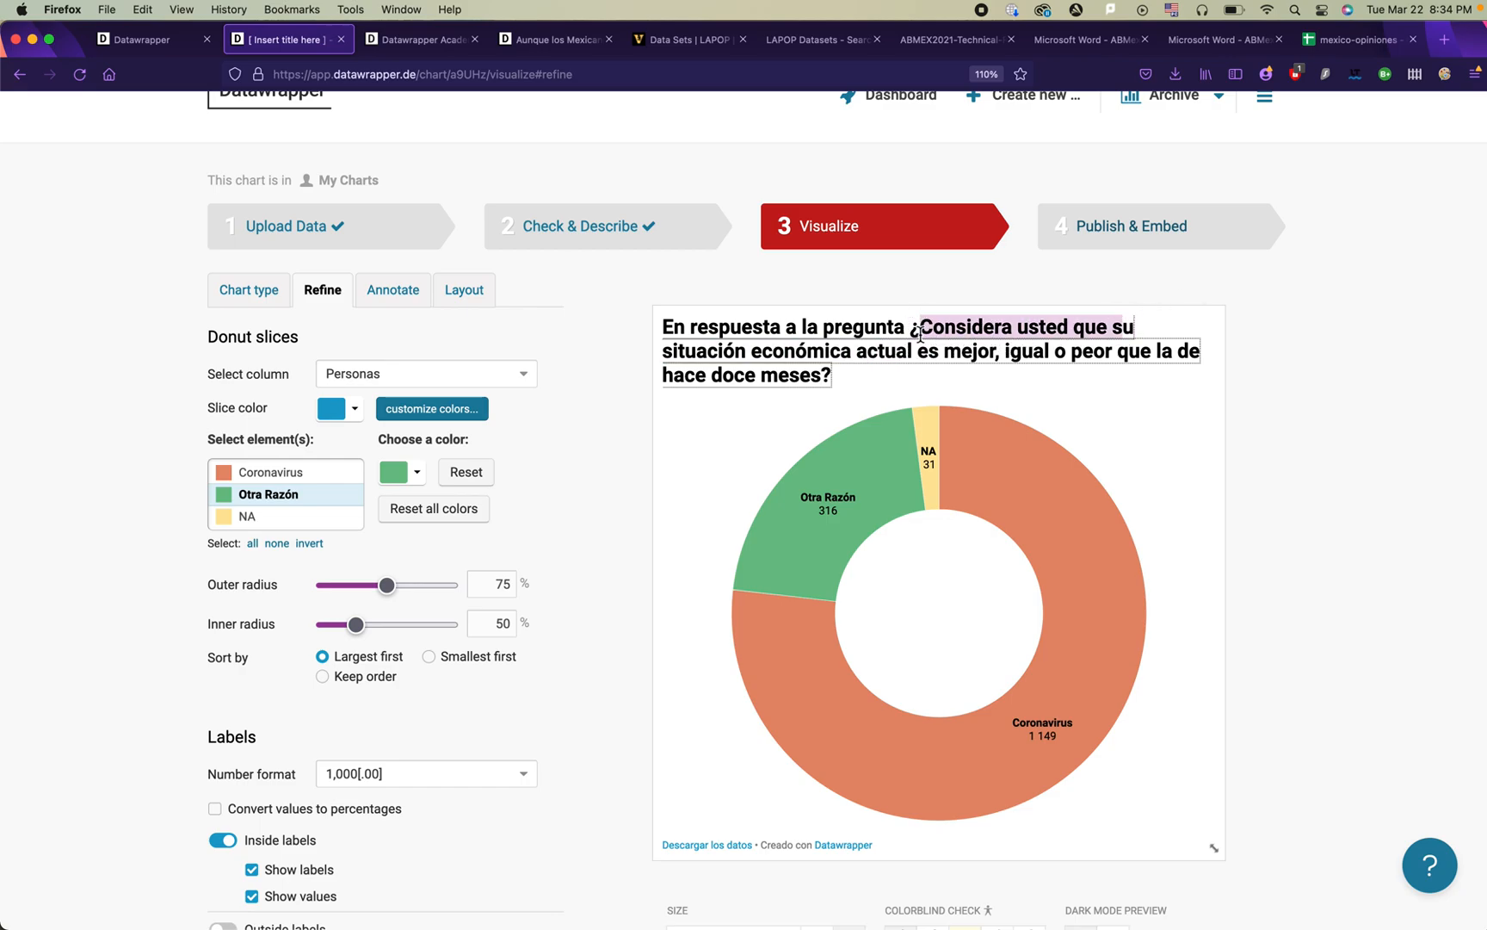
pyautogui.write('Su')
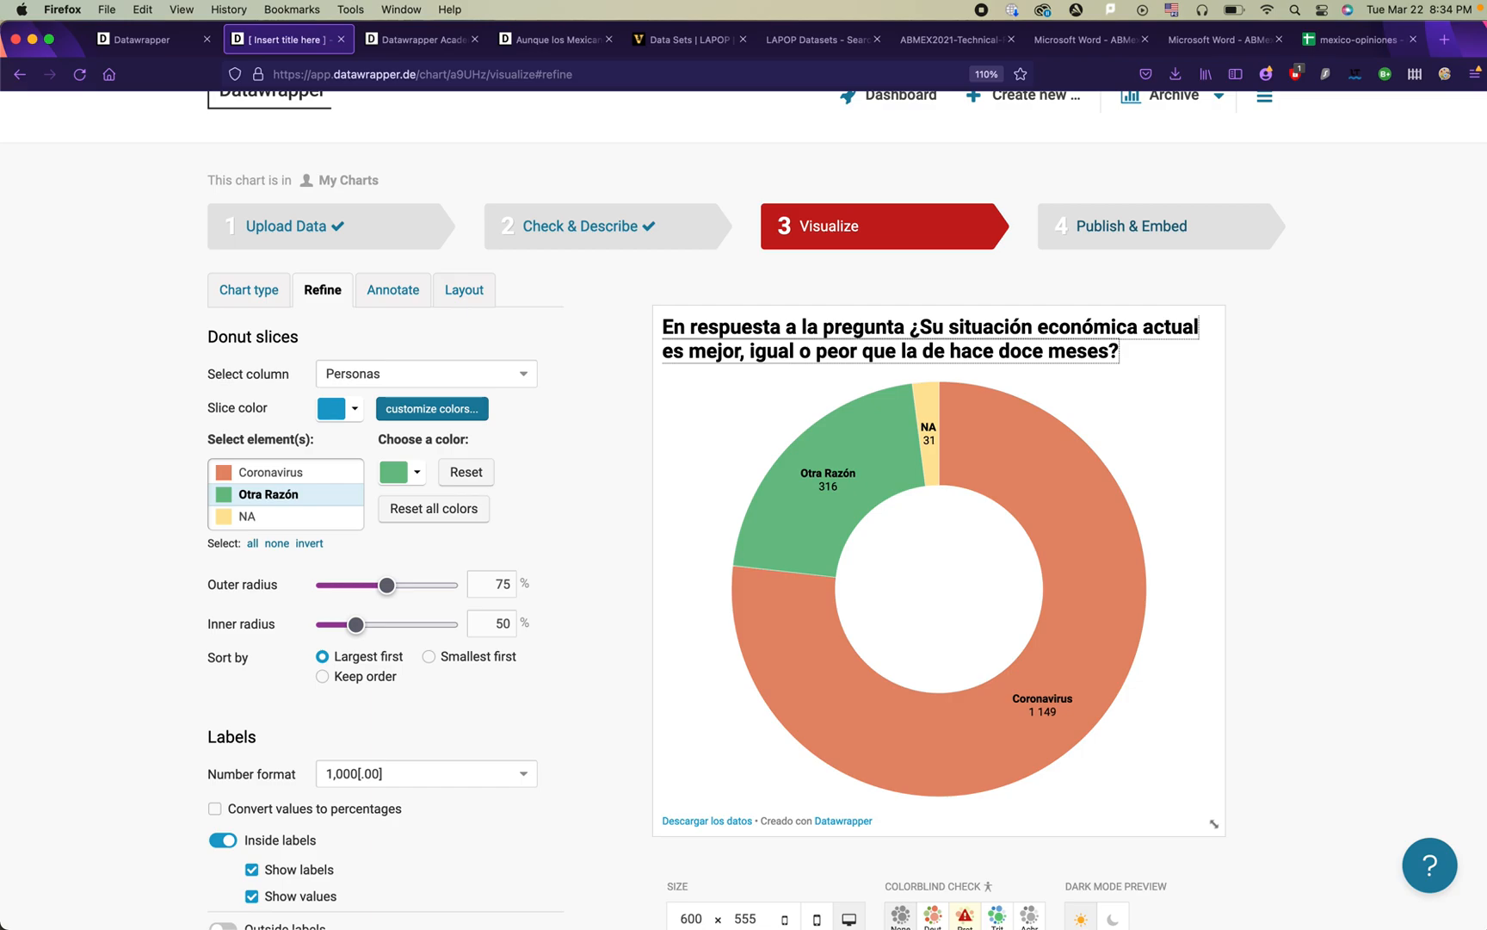
# Step: Append "la mayoria indicó que fue por el coronavirus." to the end of the chart title
pyautogui.click(1121, 354)
pyautogui.write('la mayoria d')
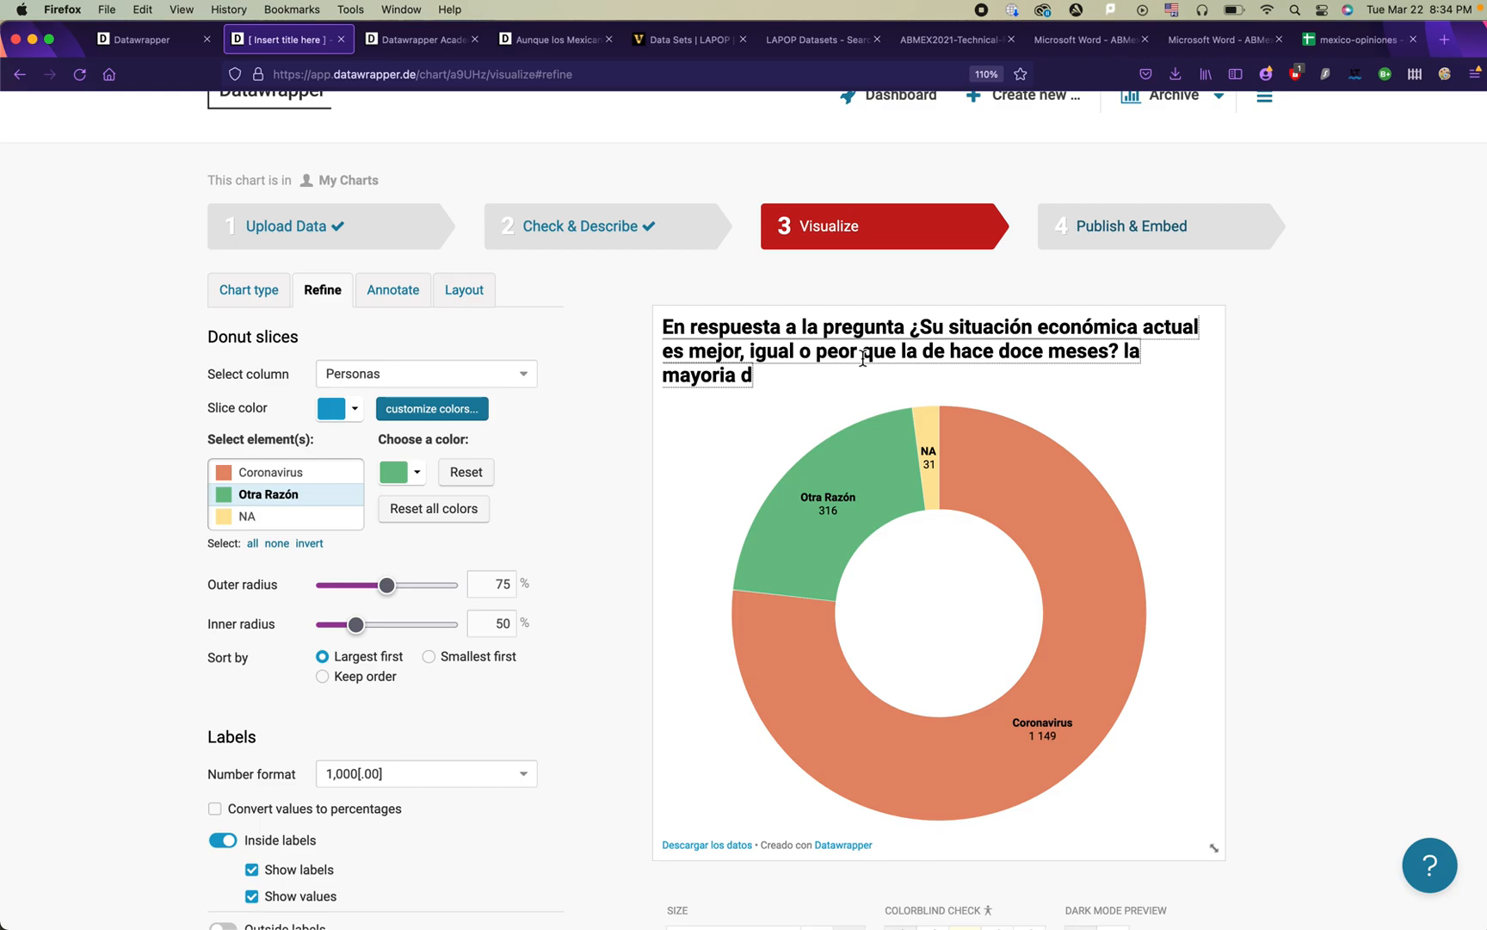
pyautogui.moveTo(799, 368); pyautogui.dragTo(769, 382)
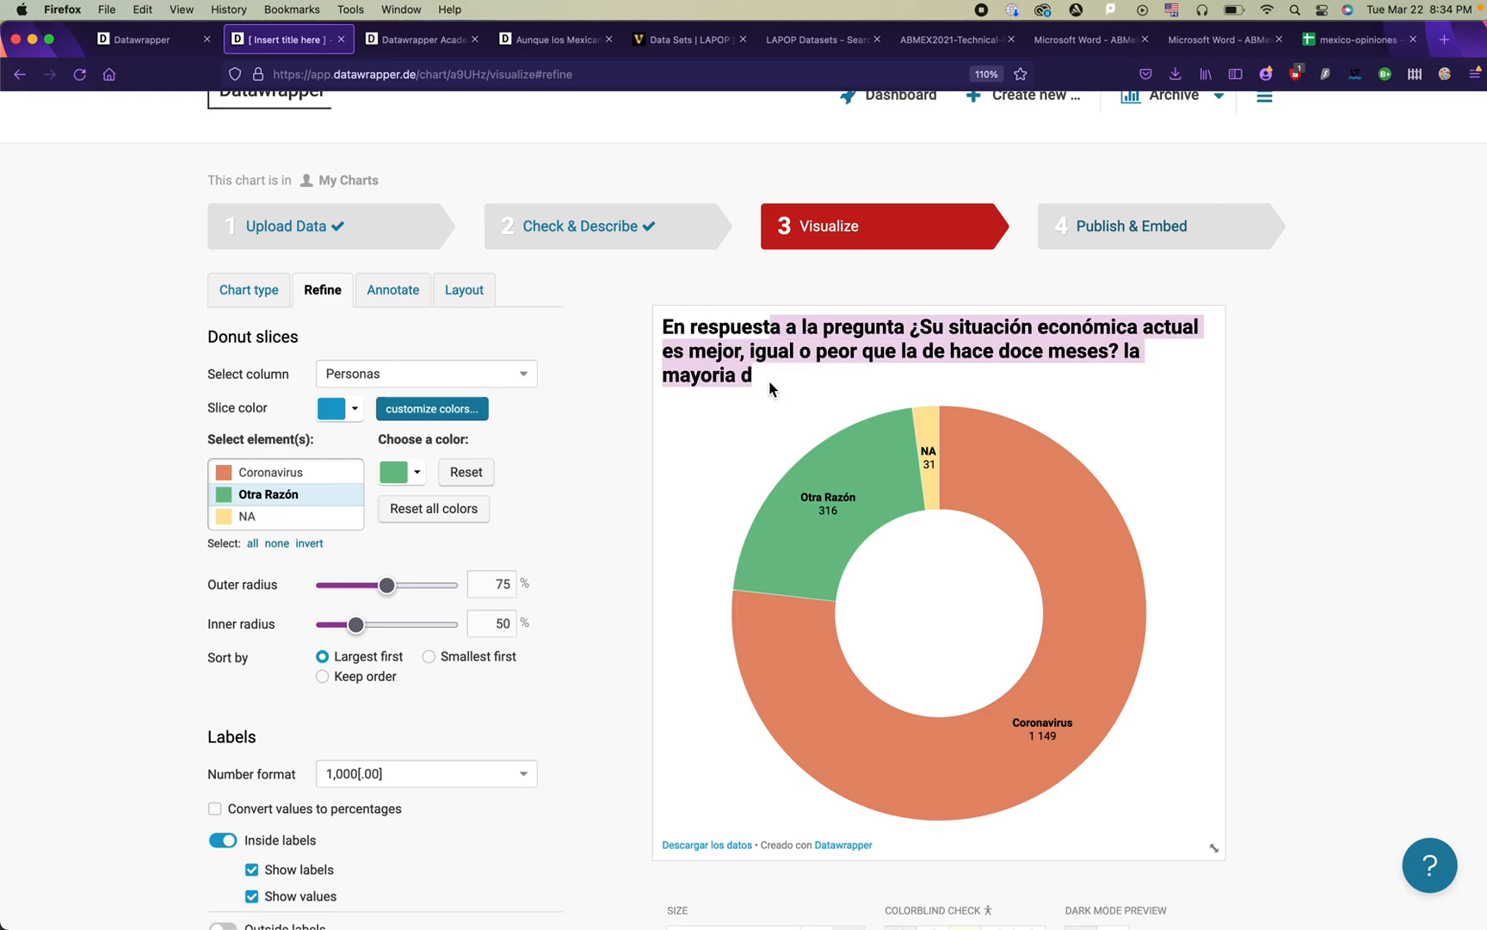
pyautogui.click(753, 376)
pyautogui.press('BackSpace')
pyautogui.write('incid')
pyautogui.press('BackSpace')
pyautogui.press('BackSpace')
pyautogui.press('BackSpace')
pyautogui.write('dicó ')
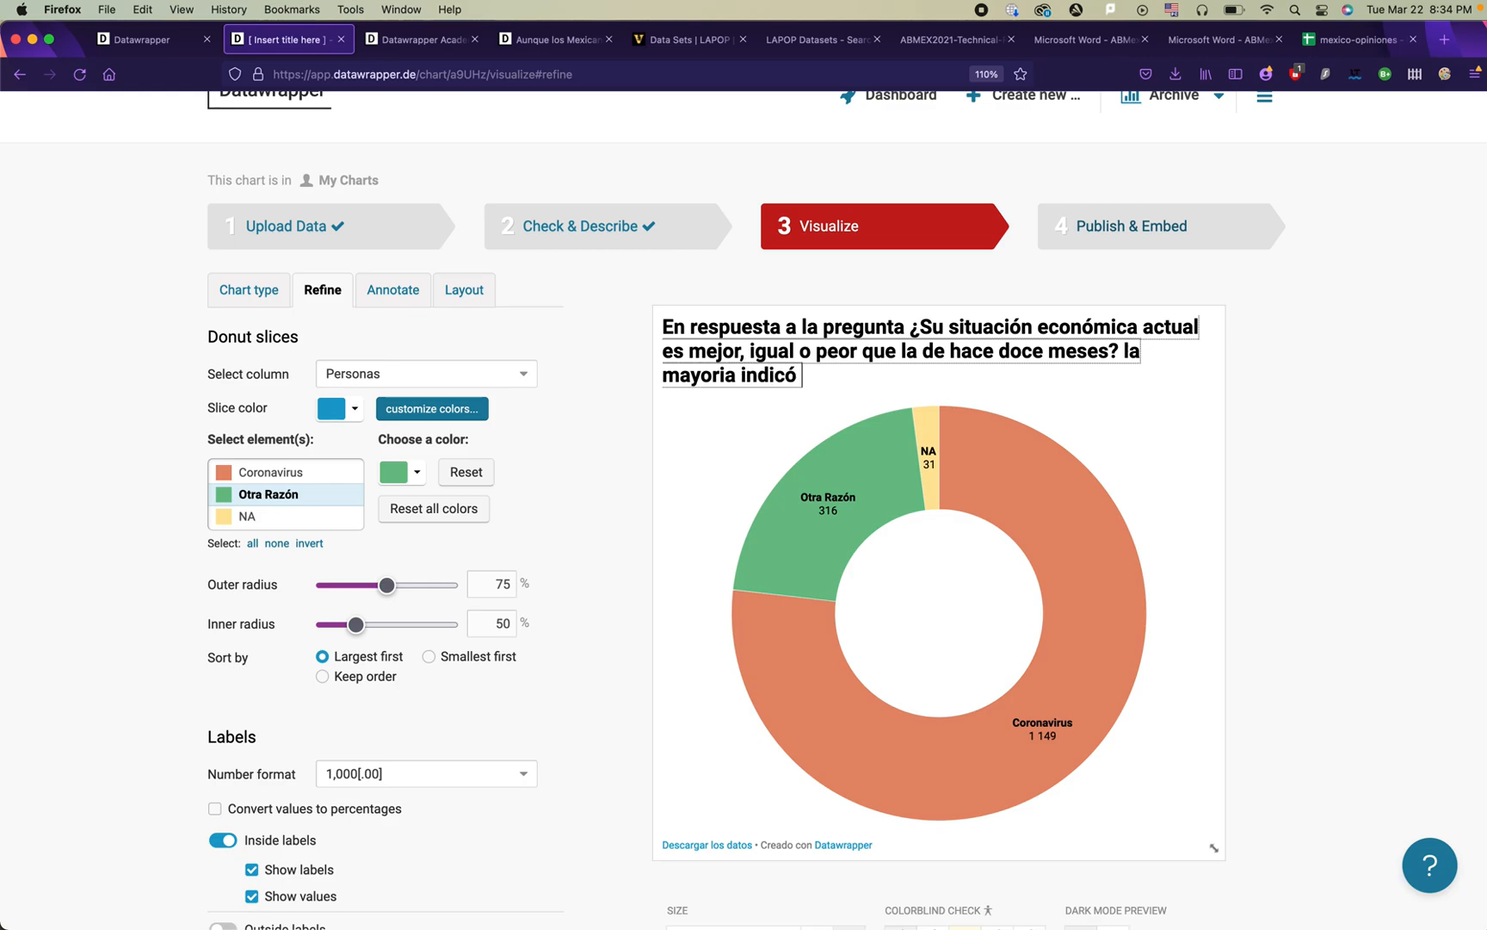
pyautogui.write('que fue por el')
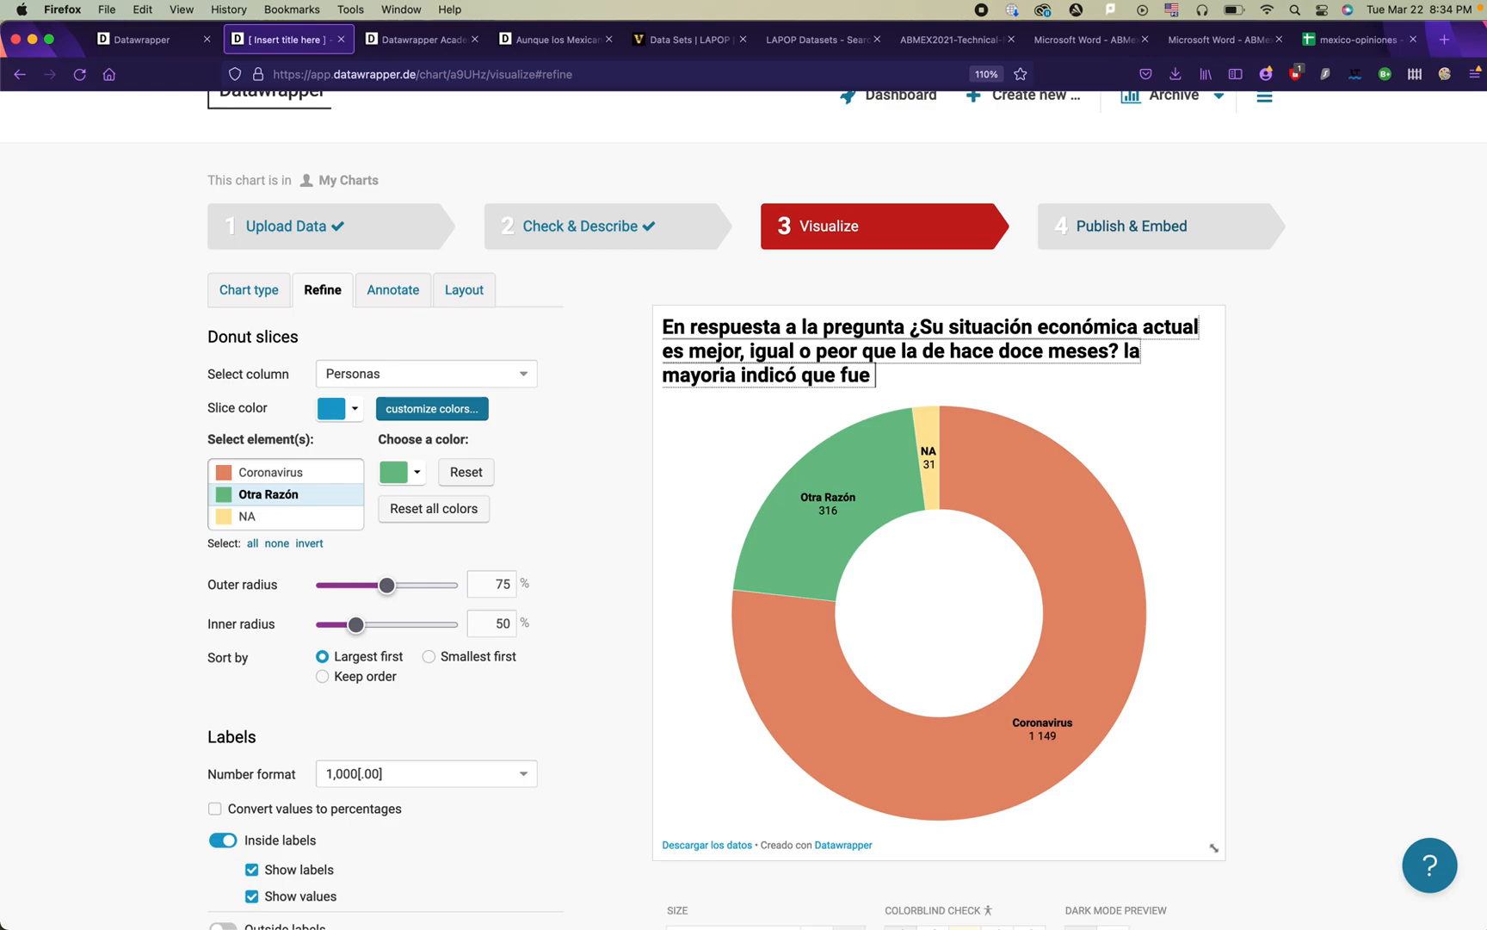
pyautogui.write('rona')
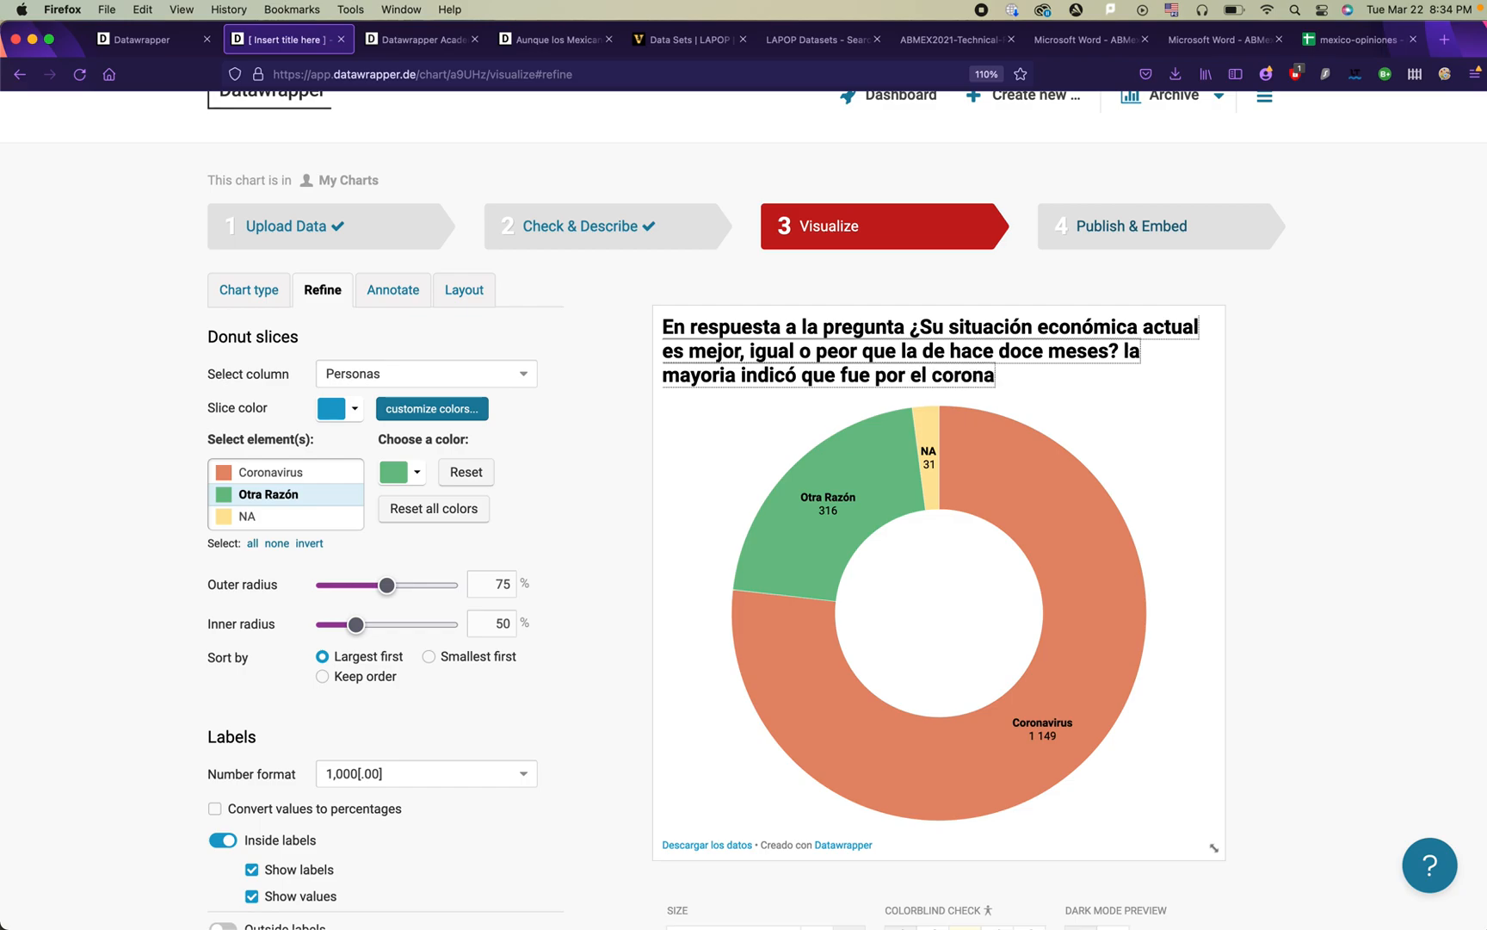
pyautogui.write('virus.')
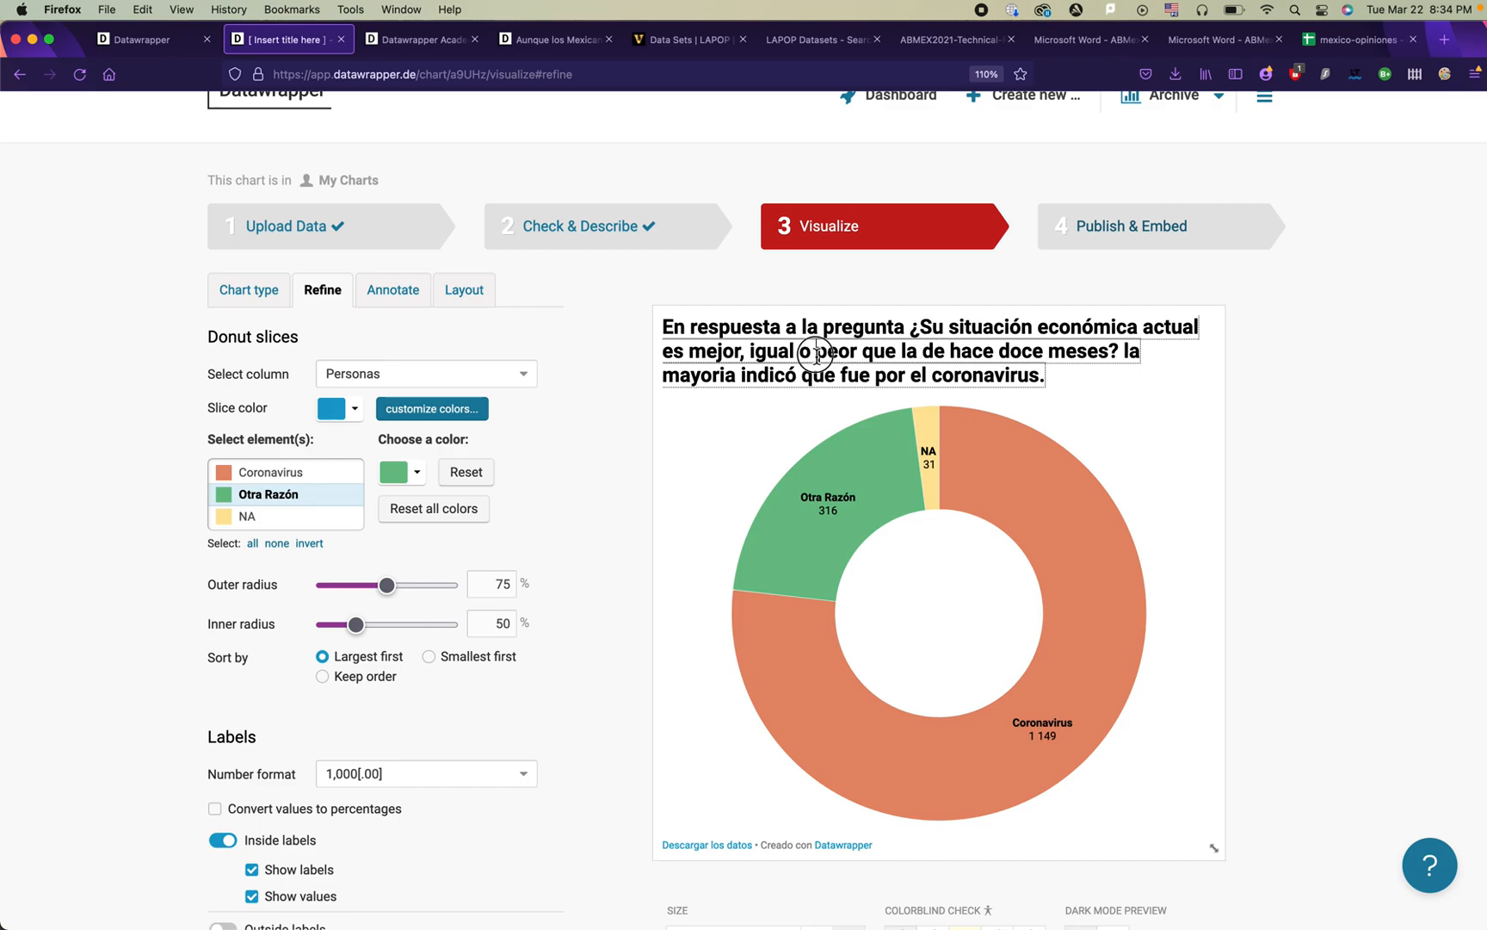
# Step: Replace the title's opening, up to the word "peor", with "Los que tienen situación economica"
pyautogui.moveTo(815, 351); pyautogui.dragTo(660, 334)
pyautogui.write('Los que t')
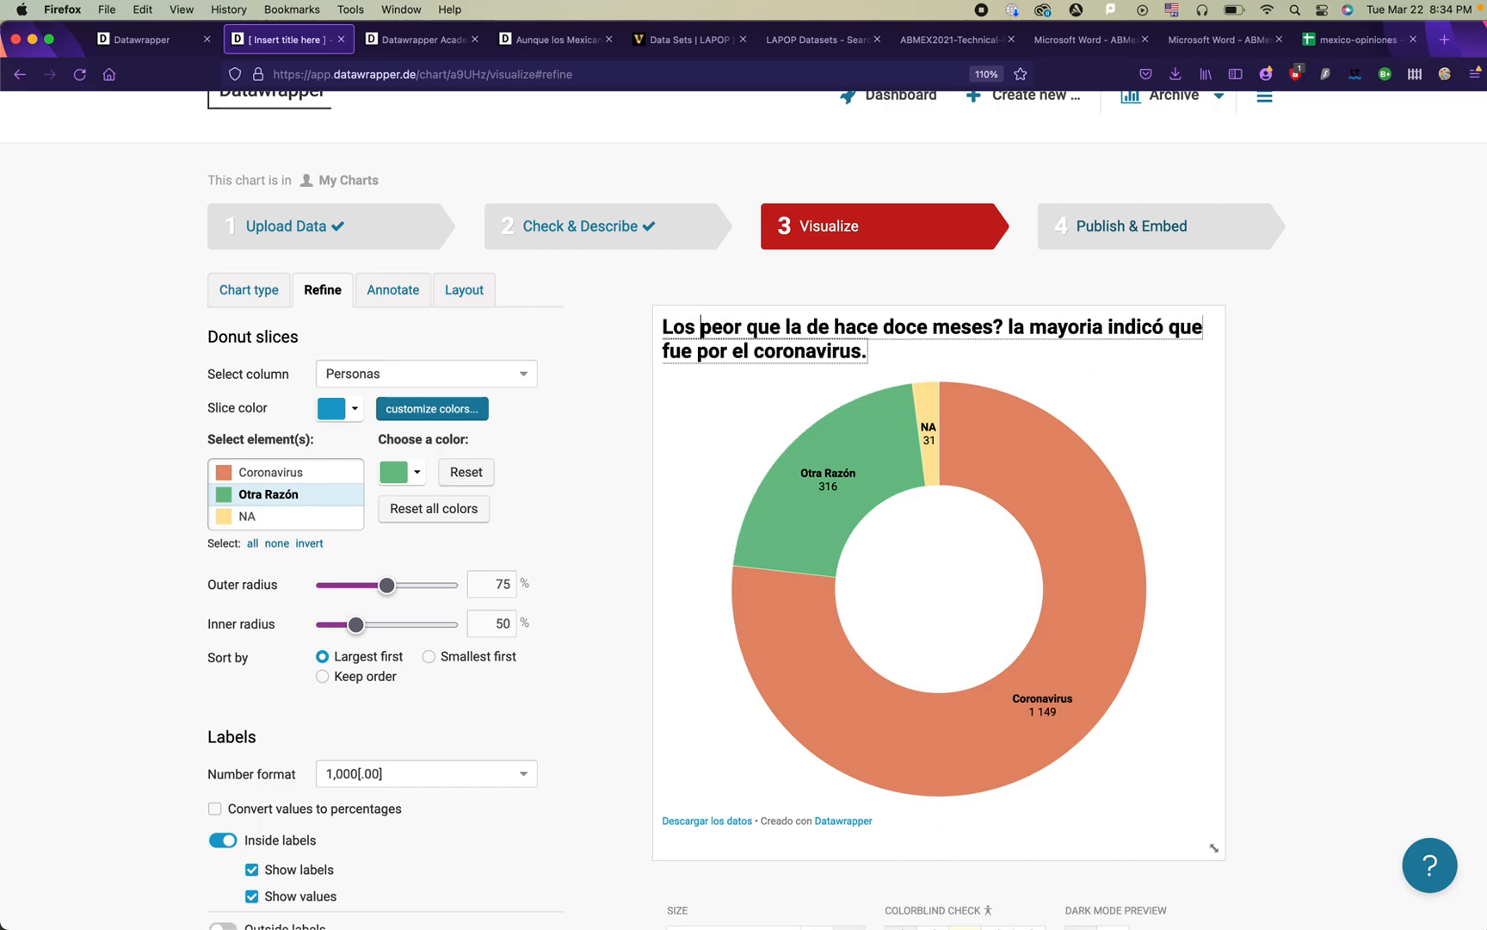
pyautogui.write('ienen situación')
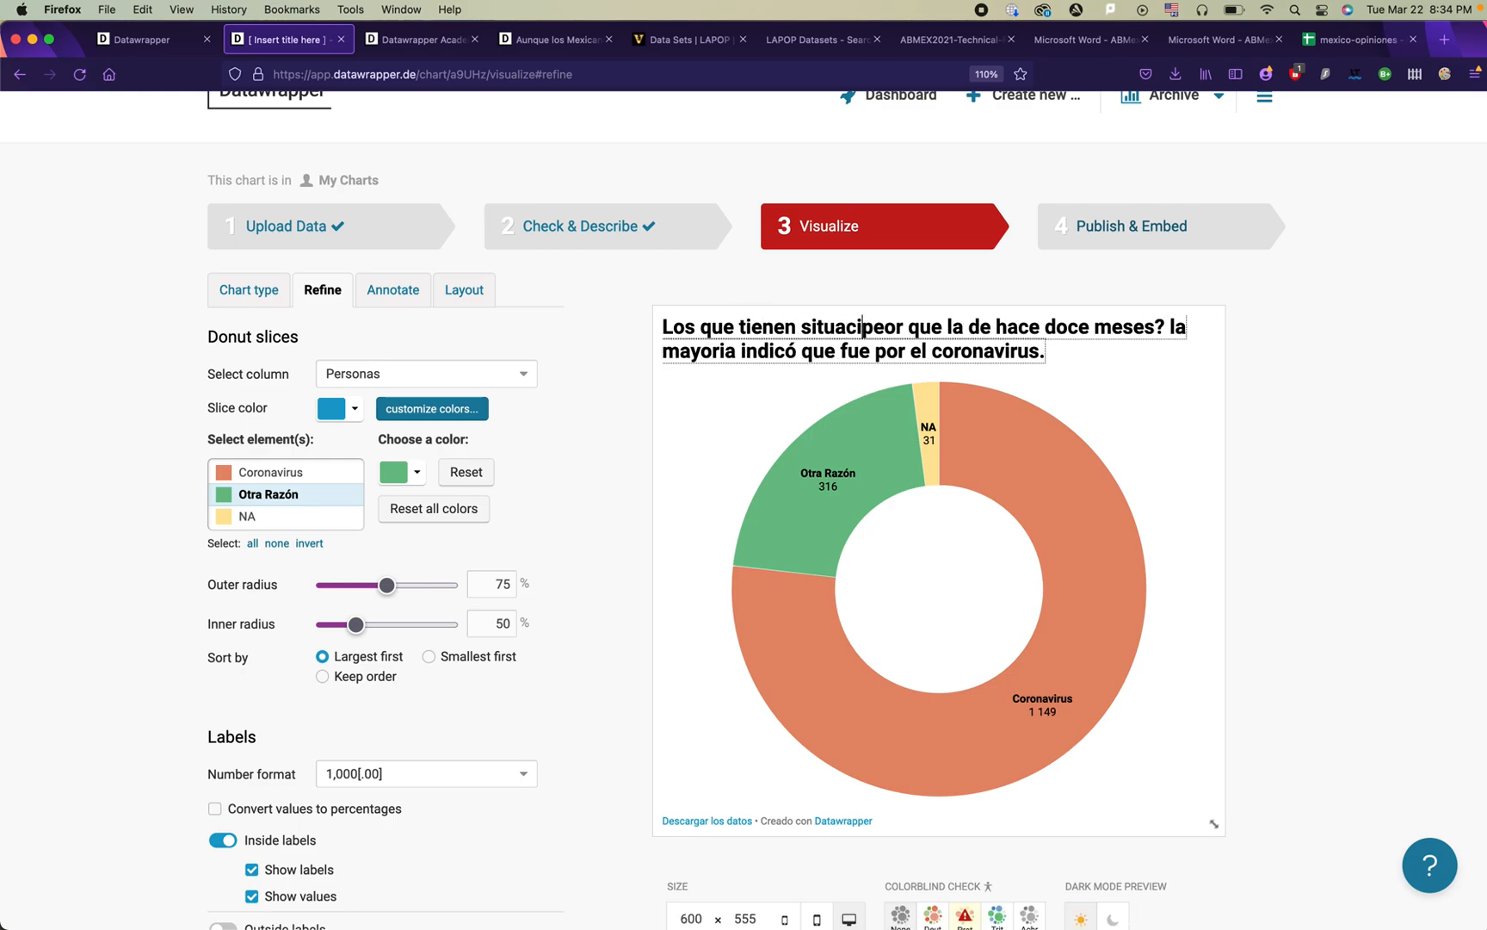
pyautogui.write(' econo')
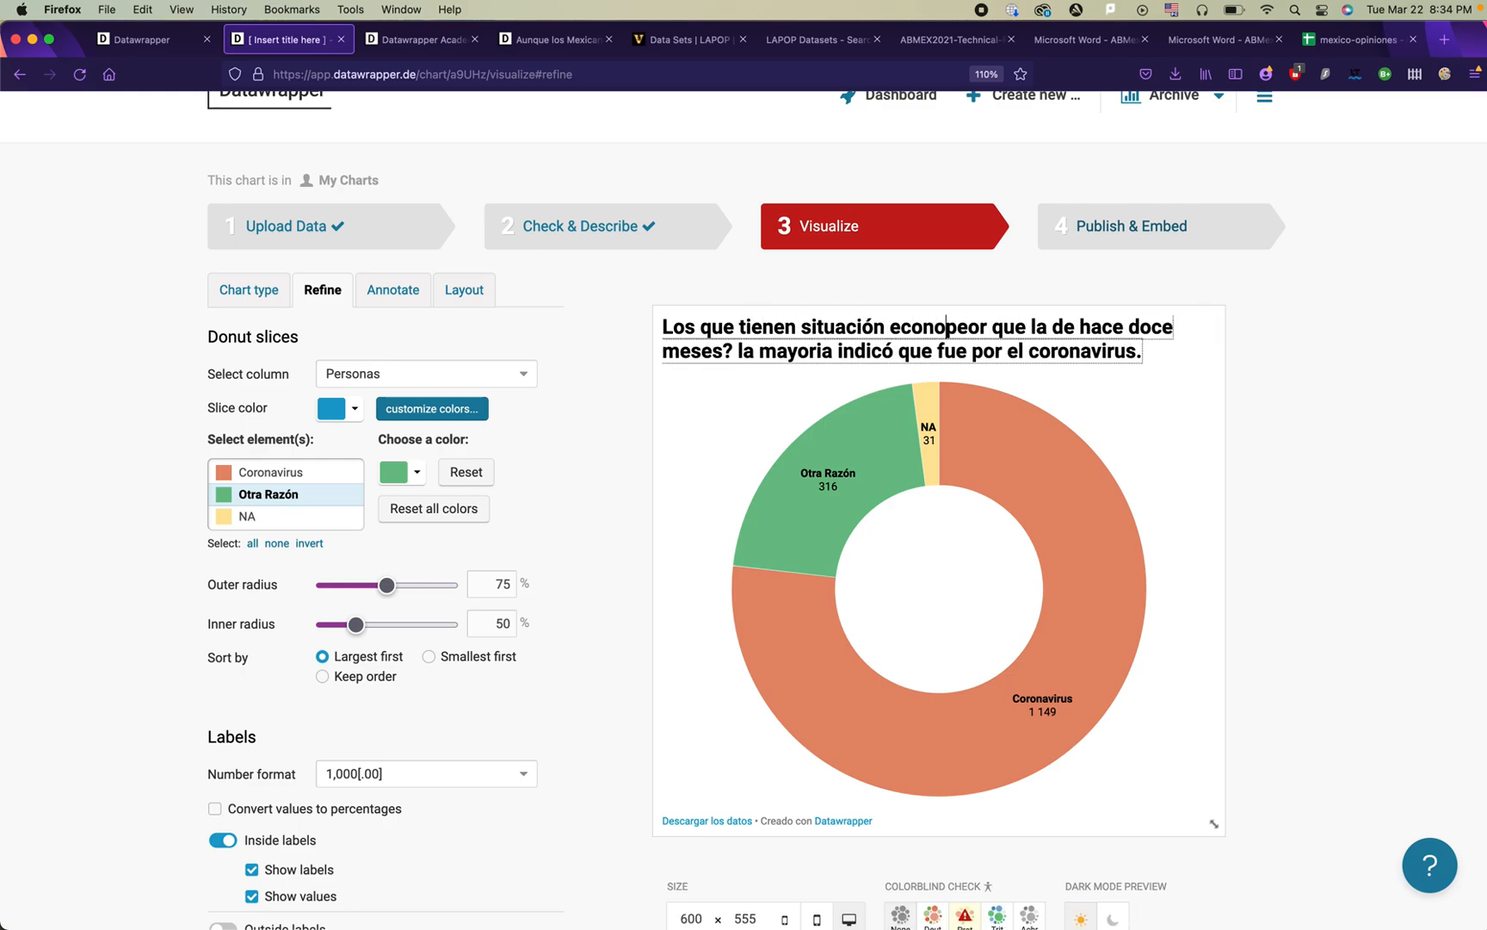
pyautogui.write('mica')
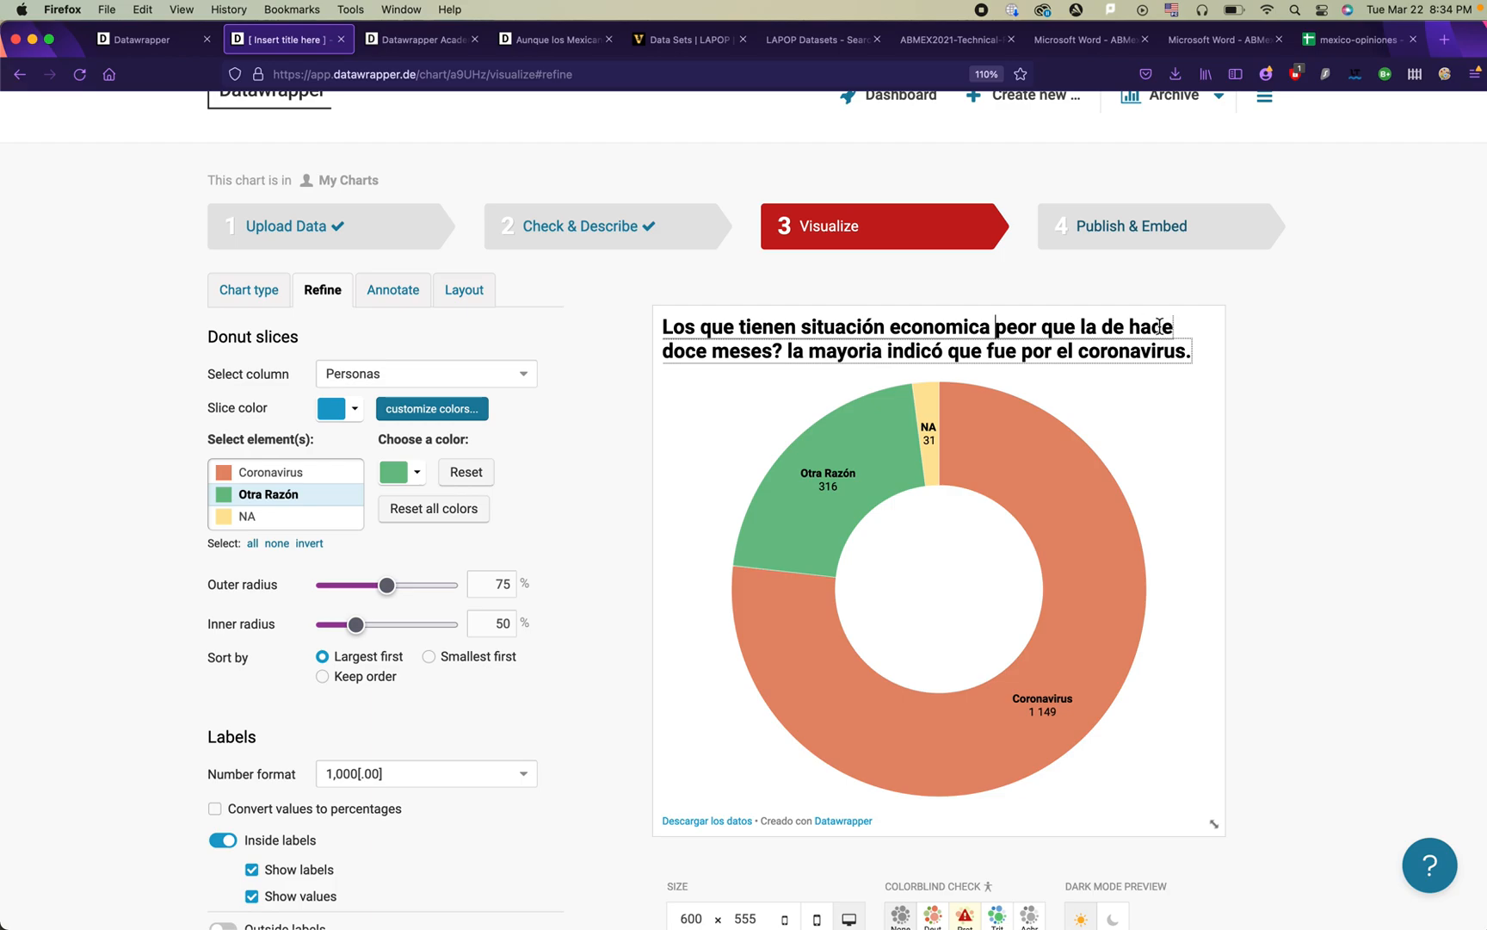
# Step: Remove "? la mayoria" from the chart title and change "indicó" to "indicaron"
pyautogui.moveTo(774, 353); pyautogui.dragTo(887, 351)
pyautogui.press('BackSpace')
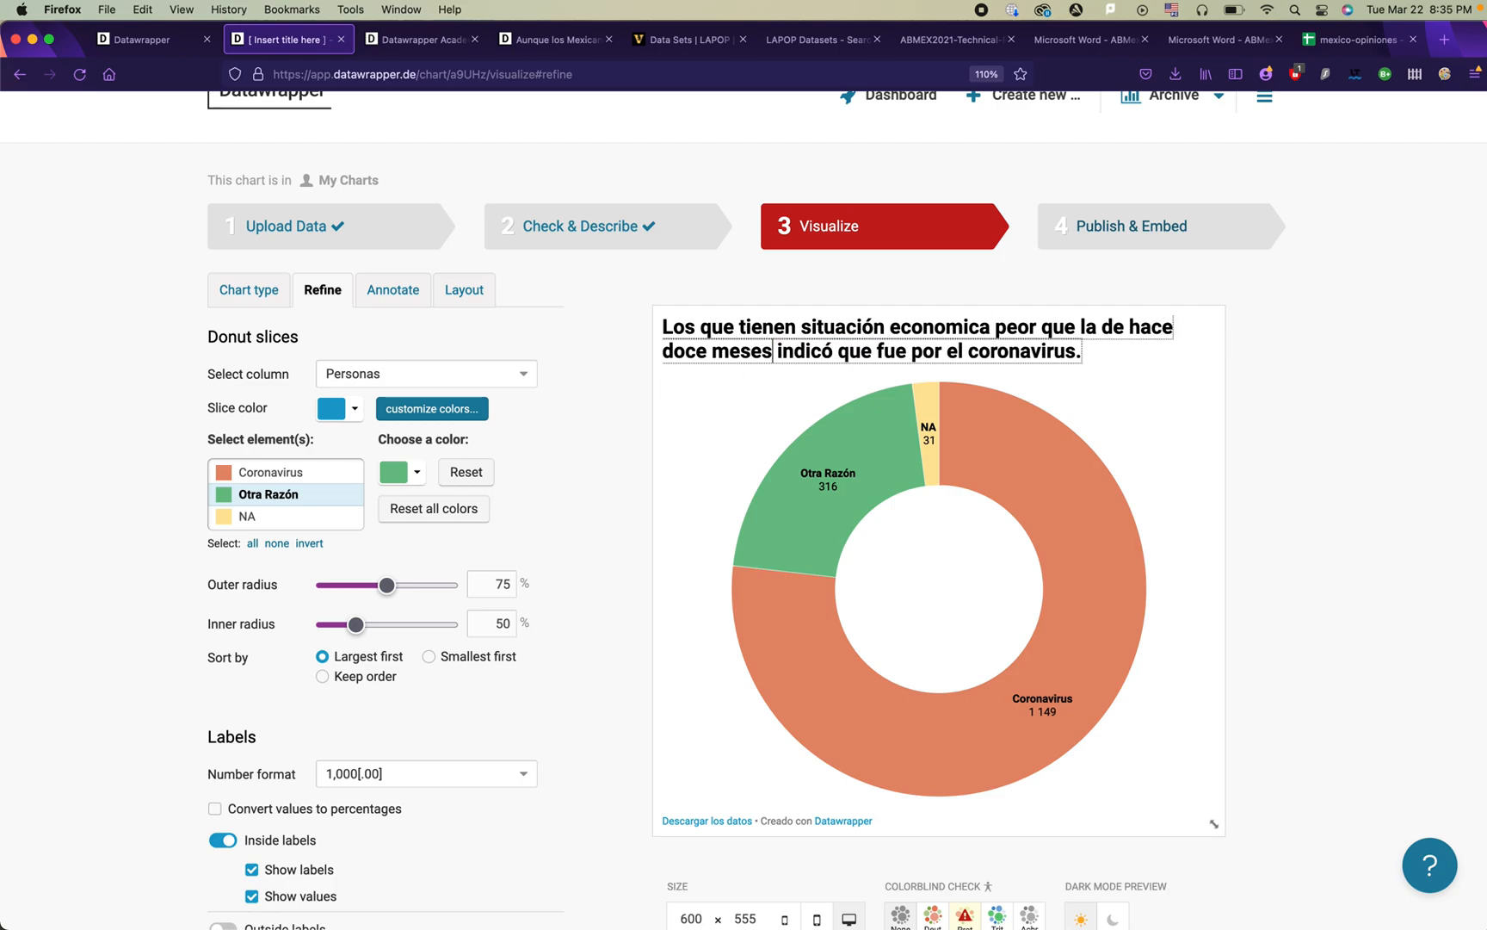
pyautogui.click(827, 355)
pyautogui.press('BackSpace')
pyautogui.write('aron')
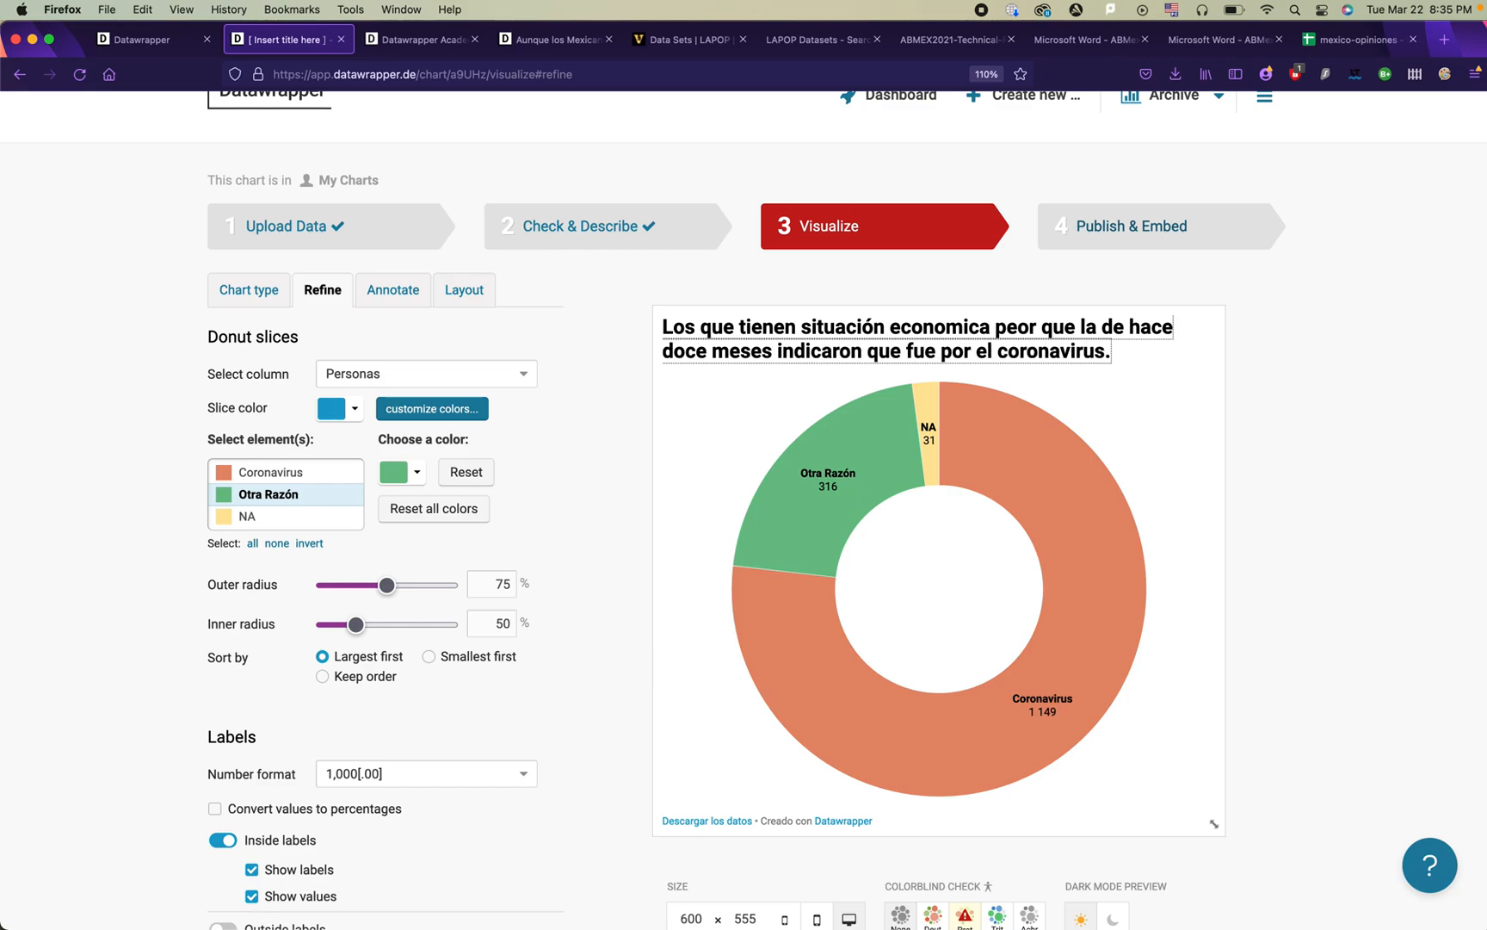
# Step: Change the start of the chart title from "Los" to "La mayoria de los"
pyautogui.click(691, 328)
pyautogui.press('BackSpace')
pyautogui.press('BackSpace')
pyautogui.write('a mayoria de los')
# Step: Delete "la de" before "hace doce meses" in the chart title
pyautogui.click(743, 350)
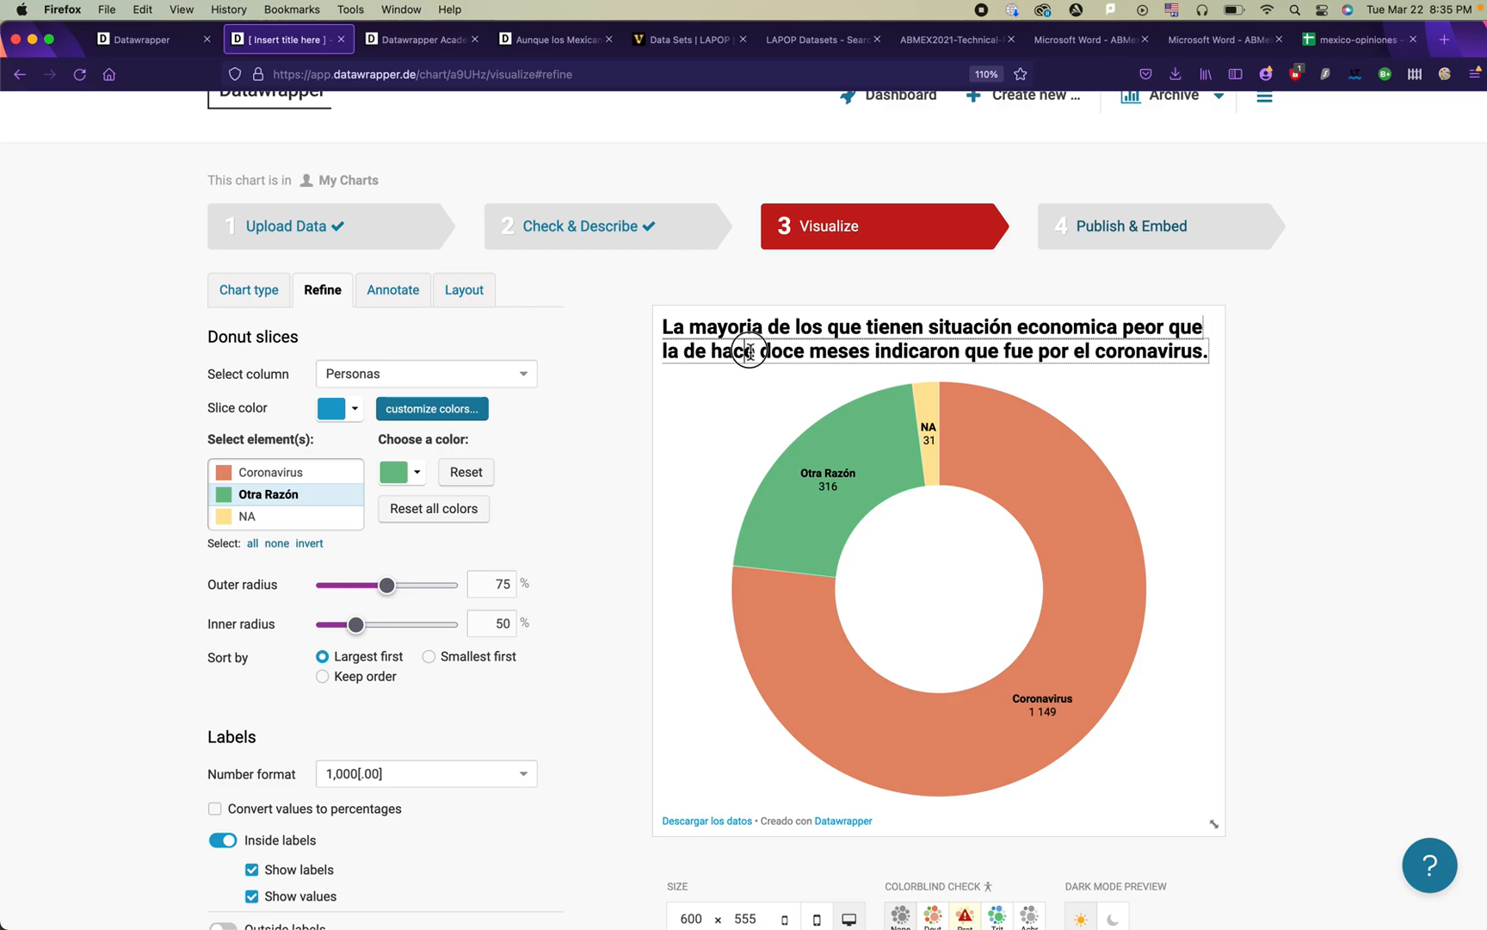
pyautogui.moveTo(870, 352); pyautogui.dragTo(637, 345)
pyautogui.click(876, 353)
pyautogui.click(707, 355)
pyautogui.press('BackSpace')
pyautogui.press('BackSpace')
pyautogui.press('BackSpace')
pyautogui.press('BackSpace')
pyautogui.press('BackSpace')
pyautogui.press('BackSpace')
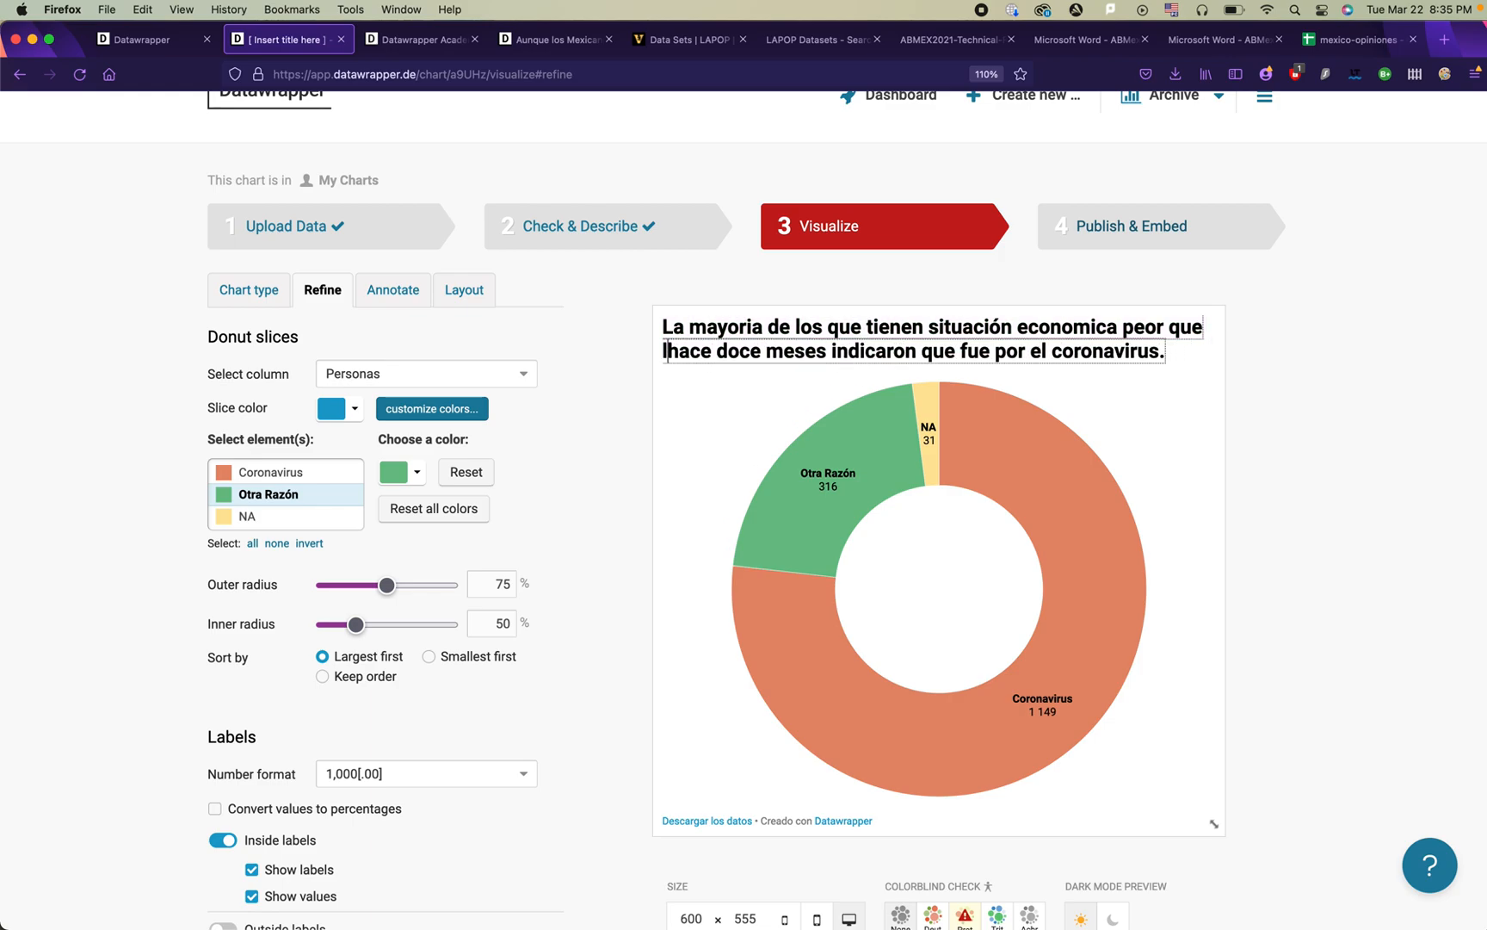
# Step: Replace "de los que tienen" in the chart title with "con una"
pyautogui.click(831, 332)
pyautogui.moveTo(769, 332); pyautogui.dragTo(923, 332)
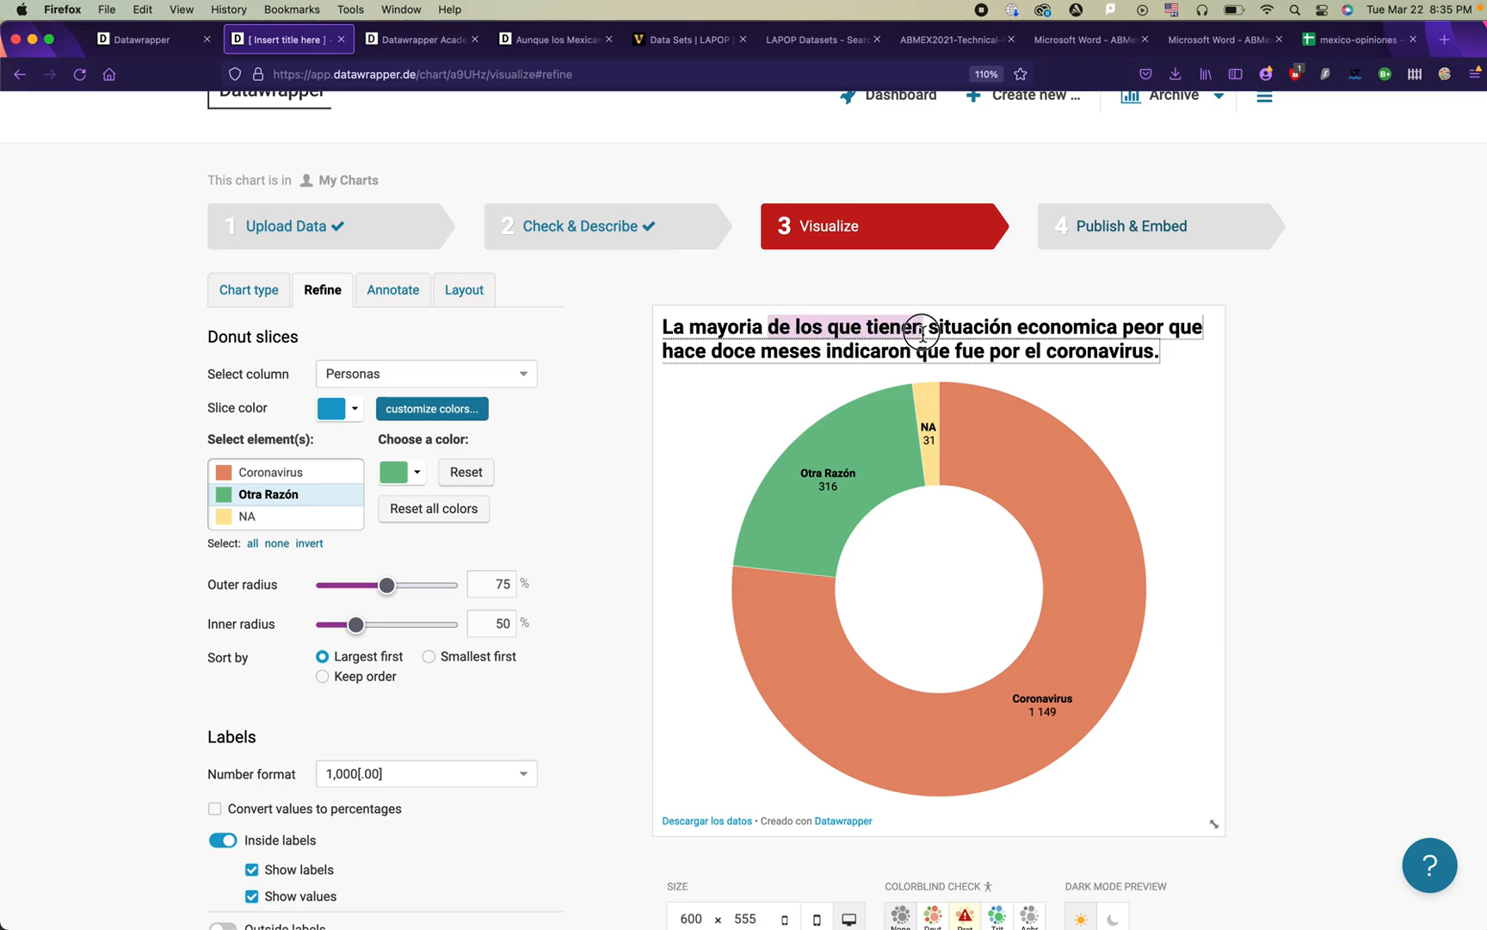
pyautogui.write('con una')
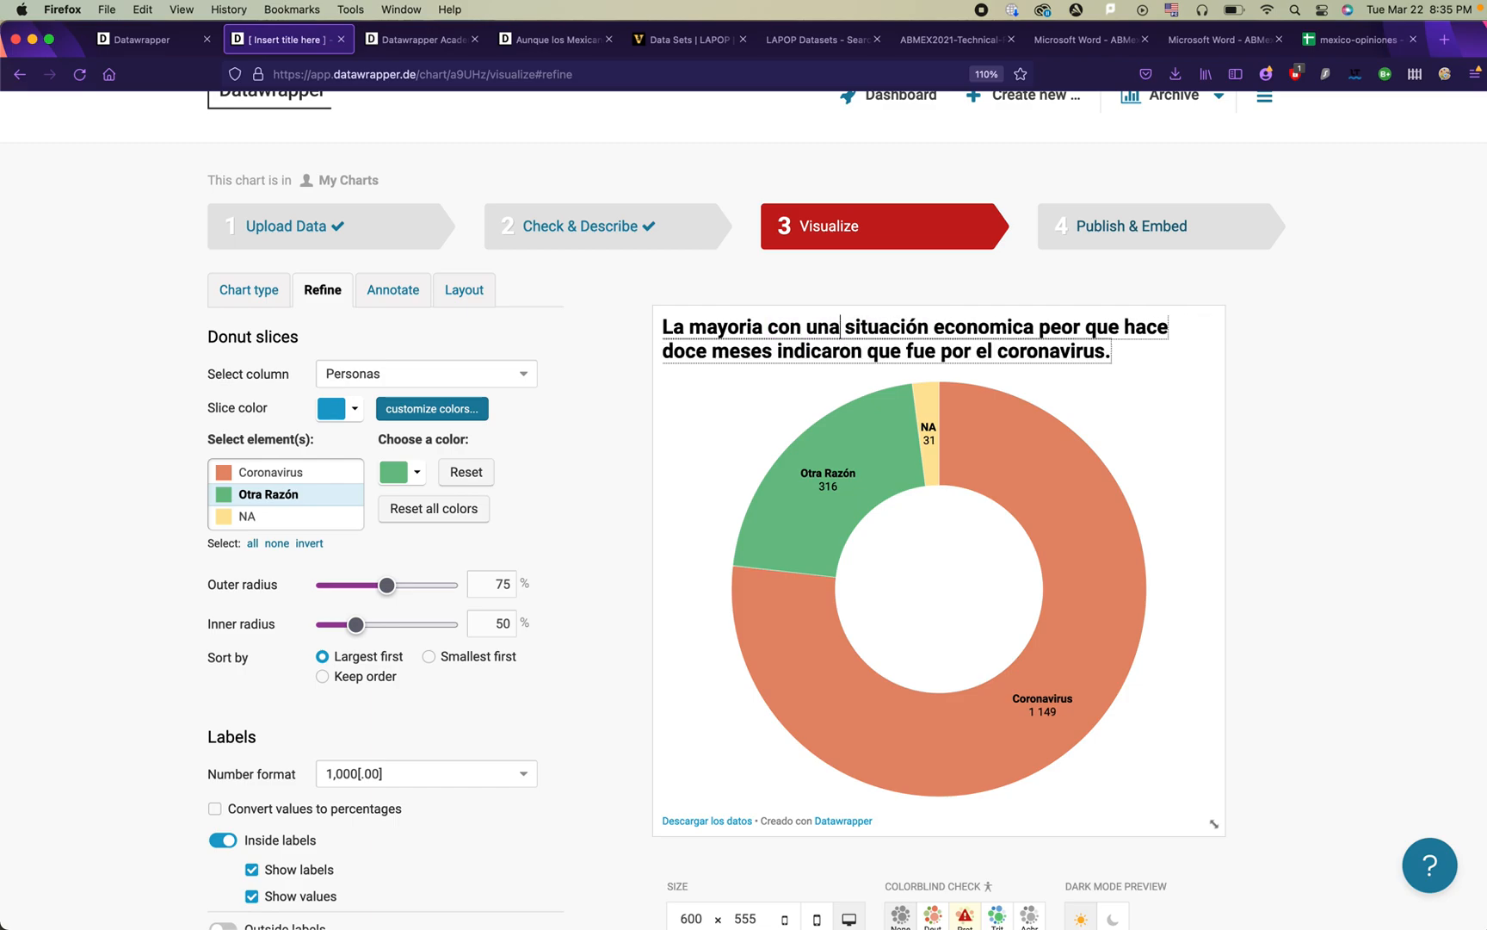
# Step: Replace the title wording between "peor" and "coronavirus" with "culpan al" and apply the edit
pyautogui.click(925, 351)
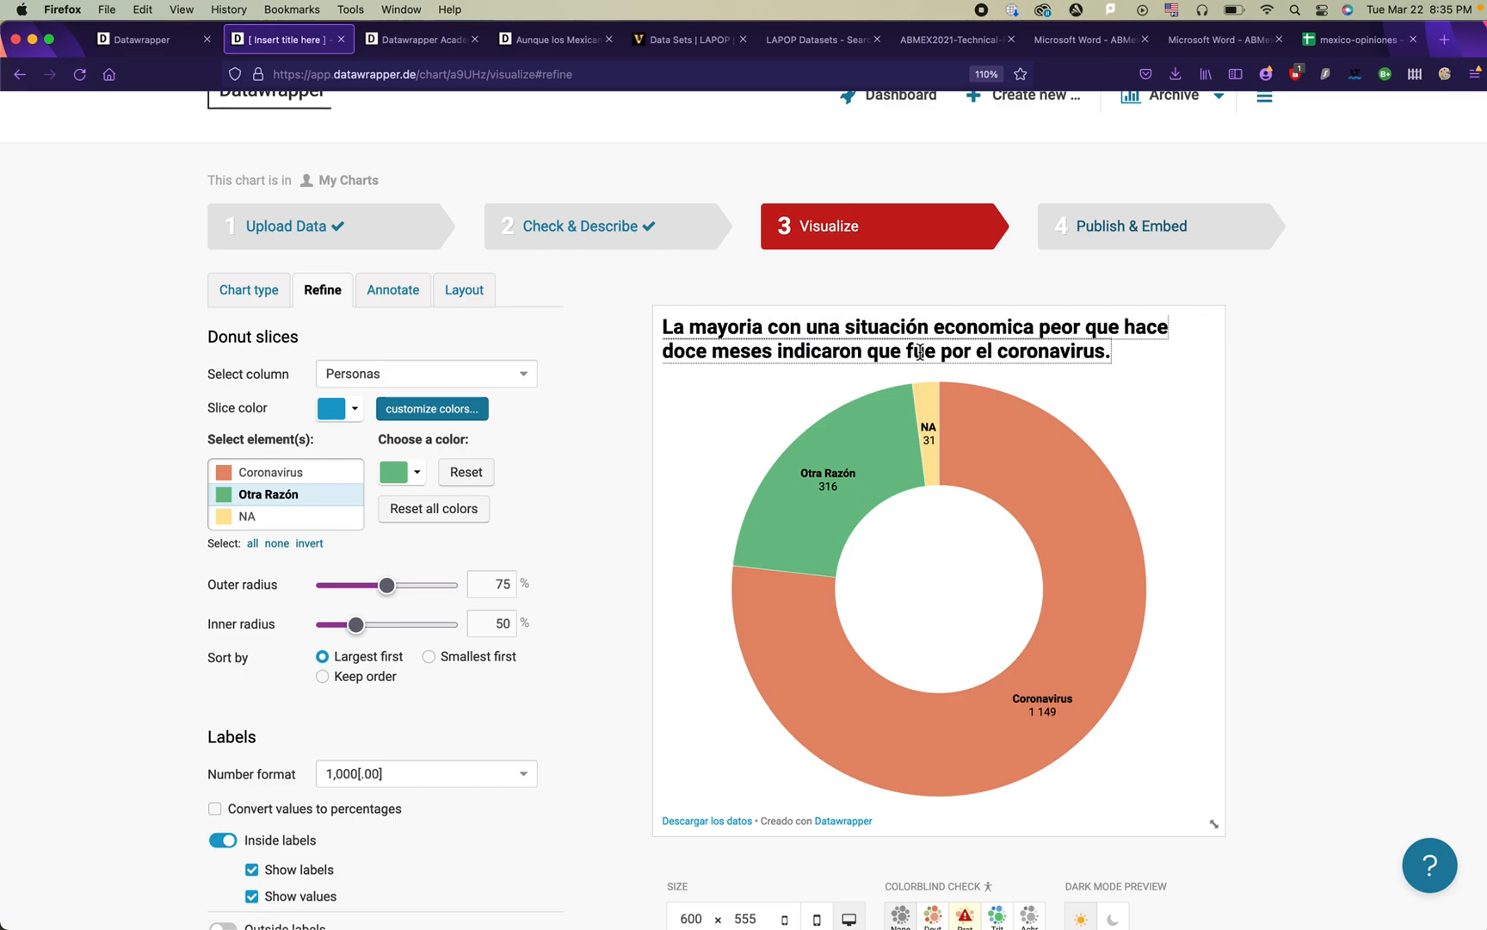
pyautogui.click(871, 352)
pyautogui.moveTo(991, 353); pyautogui.dragTo(1079, 338)
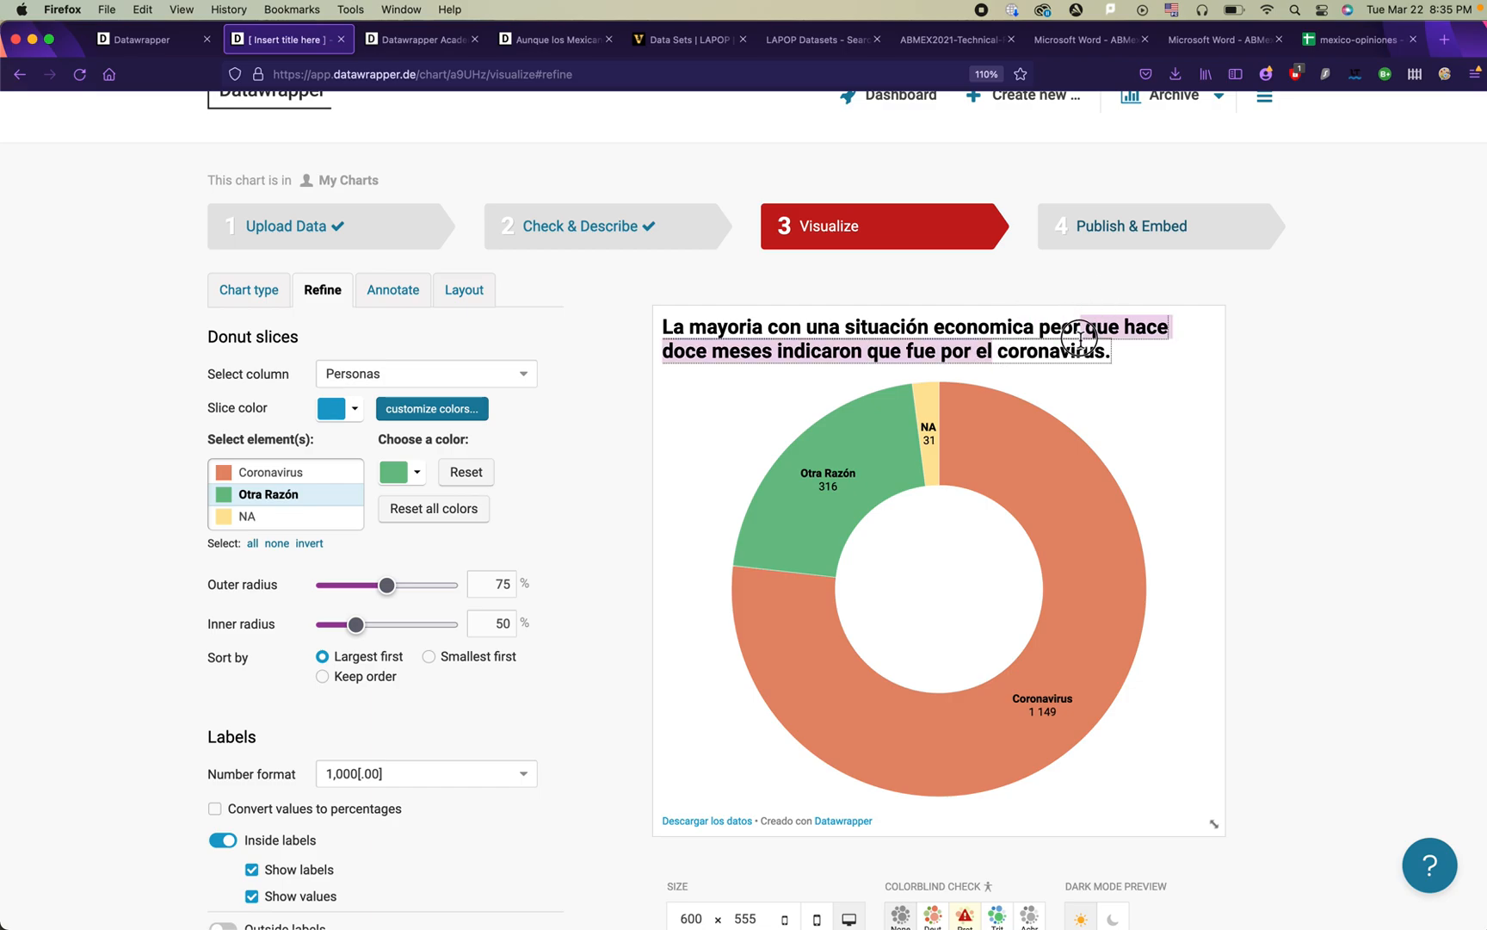
pyautogui.write('culpan ')
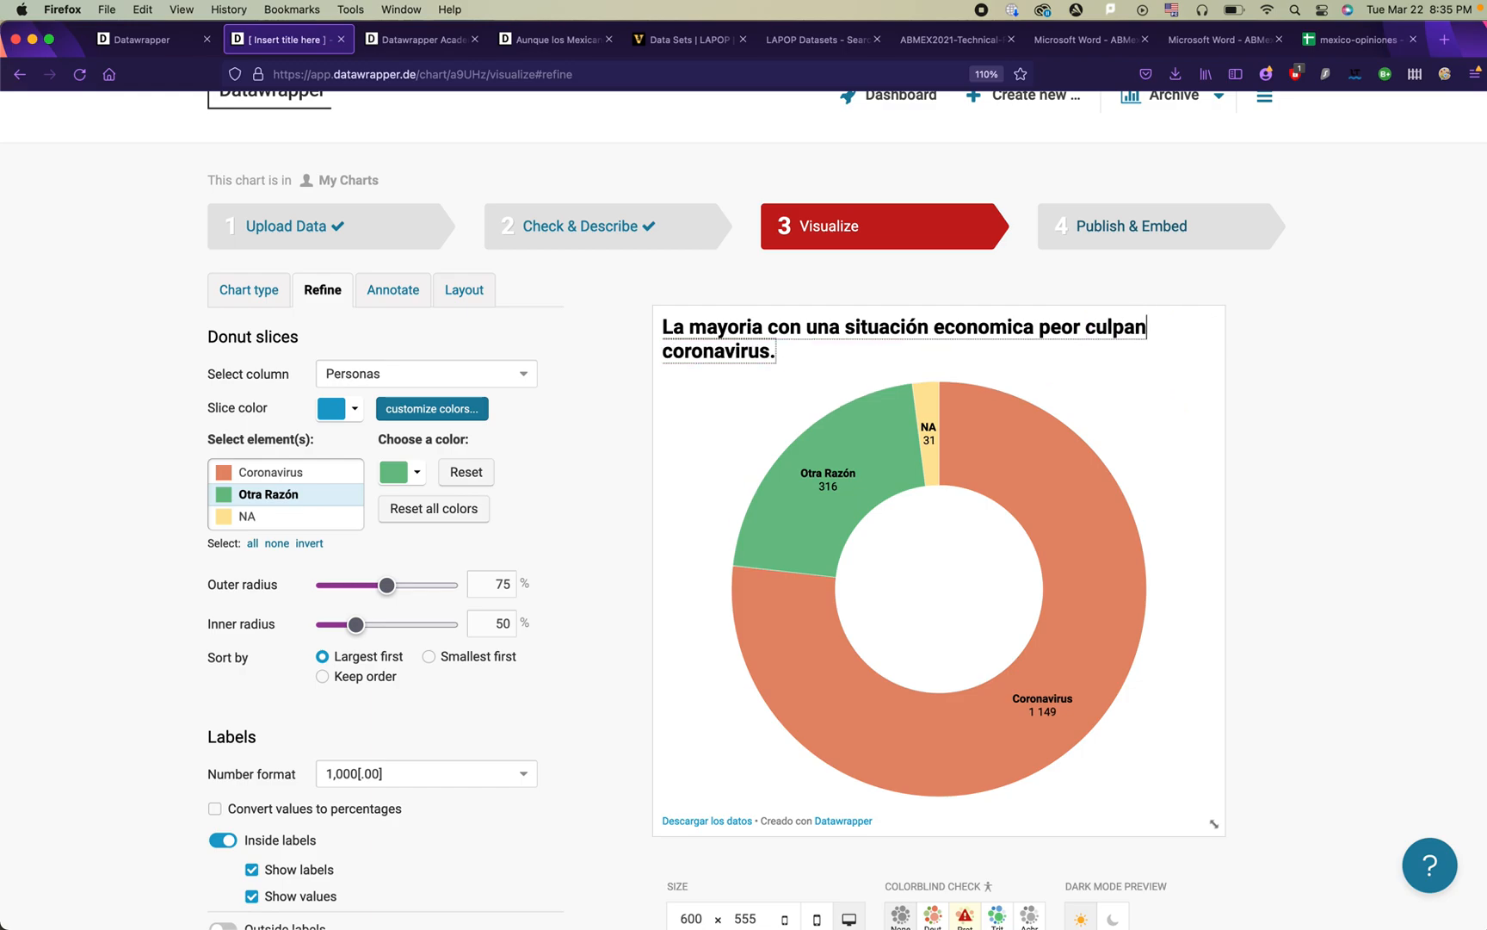
pyautogui.write('al')
pyautogui.click(1309, 401)
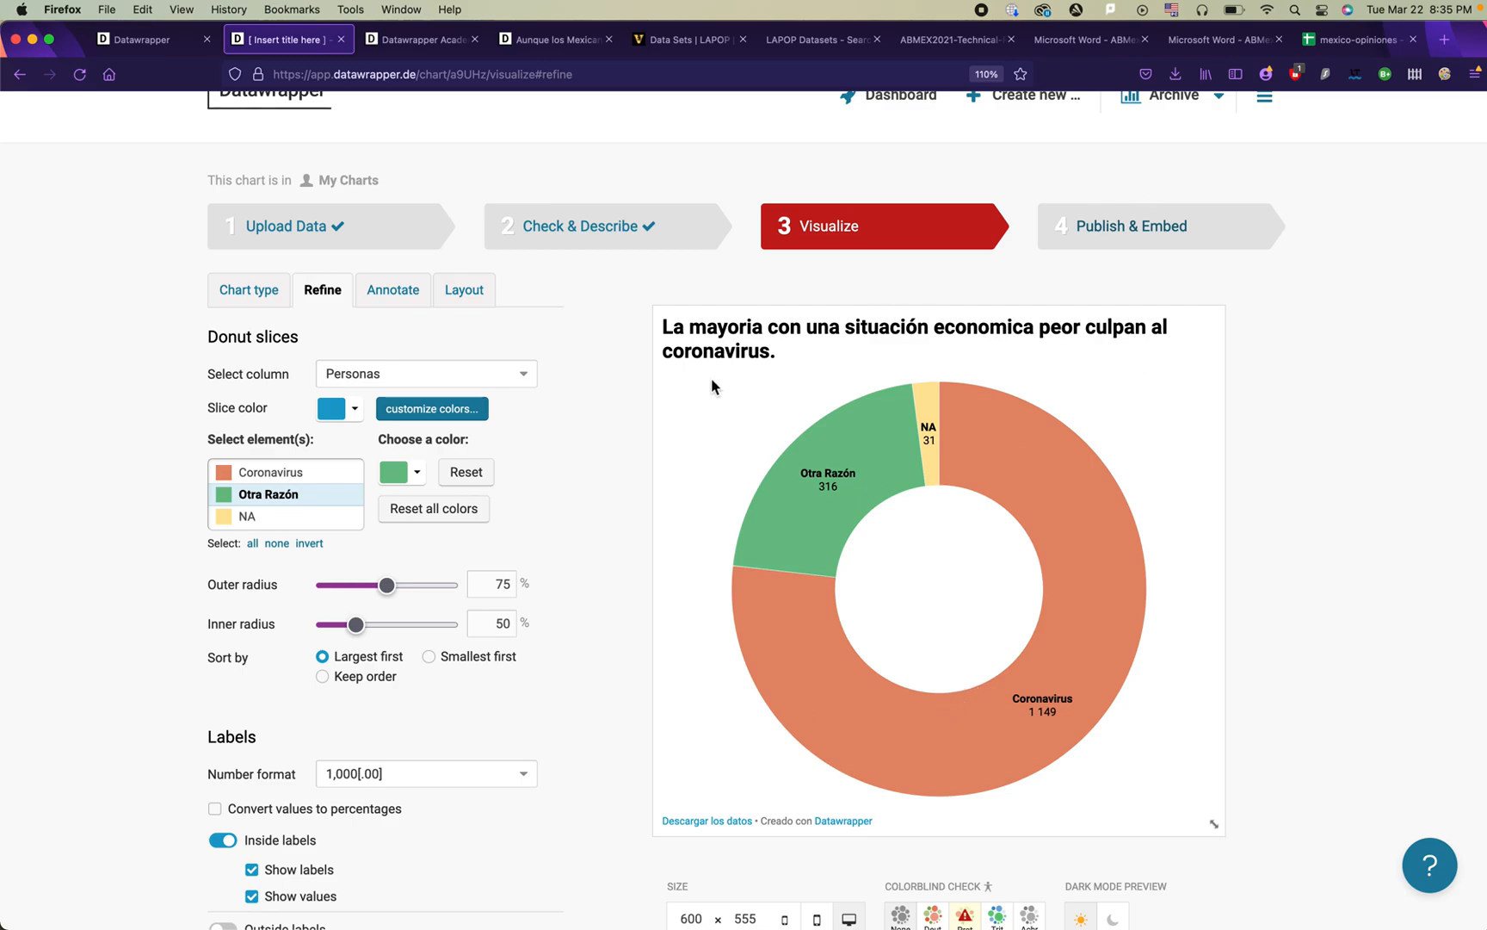
# Step: In the title's annotation settings, capitalize "Mayoria" and remove the leftover opening and closing span tags
pyautogui.click(391, 291)
pyautogui.click(240, 363)
pyautogui.press('BackSpace')
pyautogui.write('M')
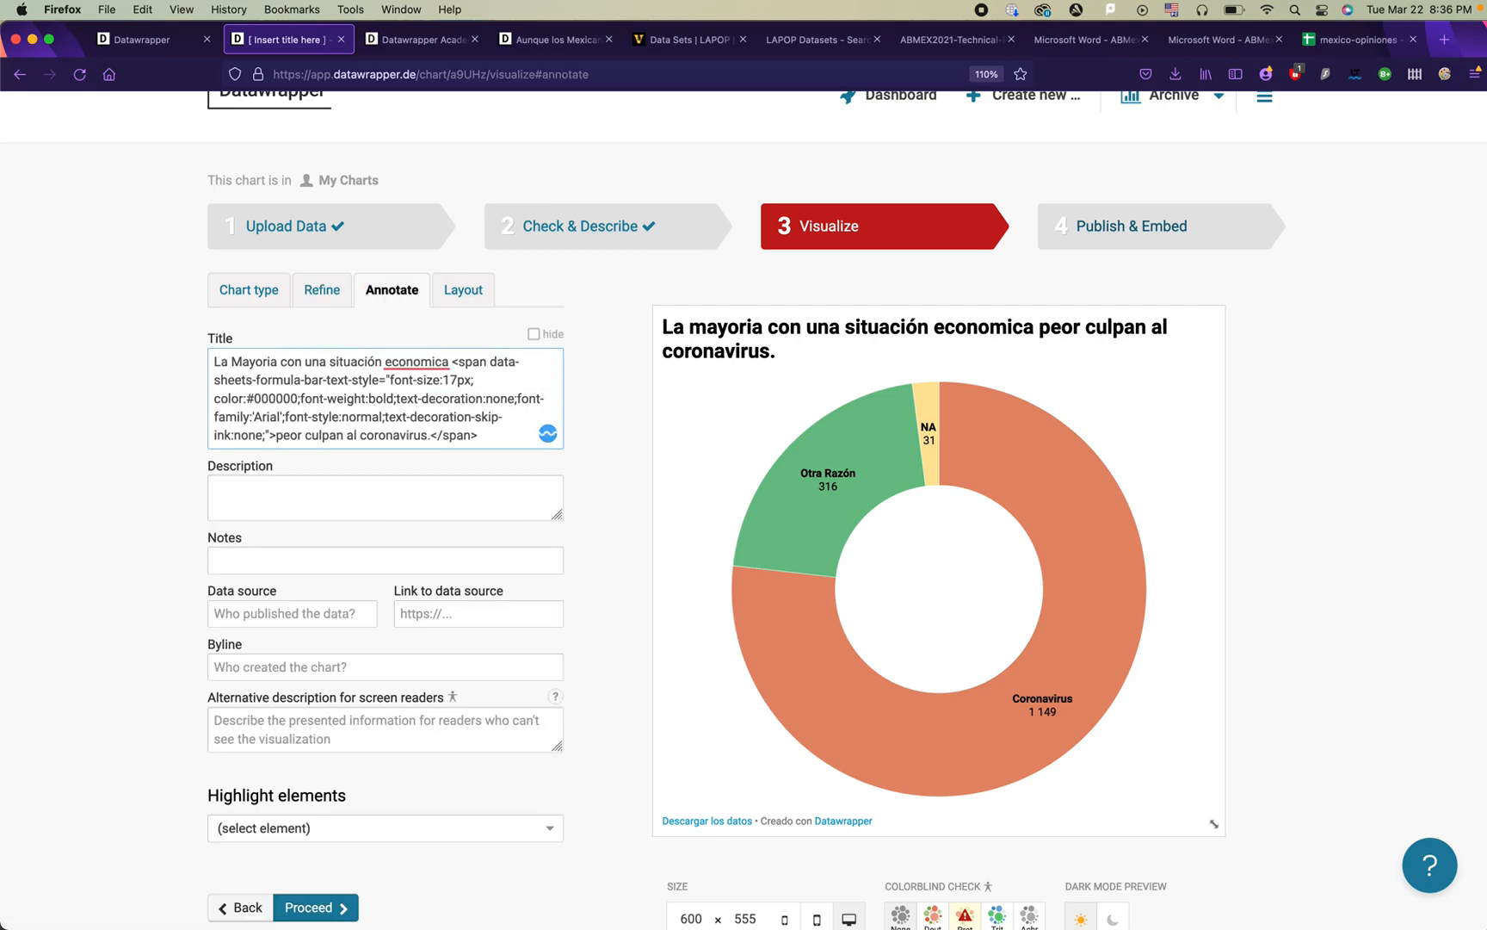
pyautogui.moveTo(454, 363)
pyautogui.mouseDown()
pyautogui.moveTo(481, 421)
pyautogui.moveTo(276, 439)
pyautogui.mouseUp()
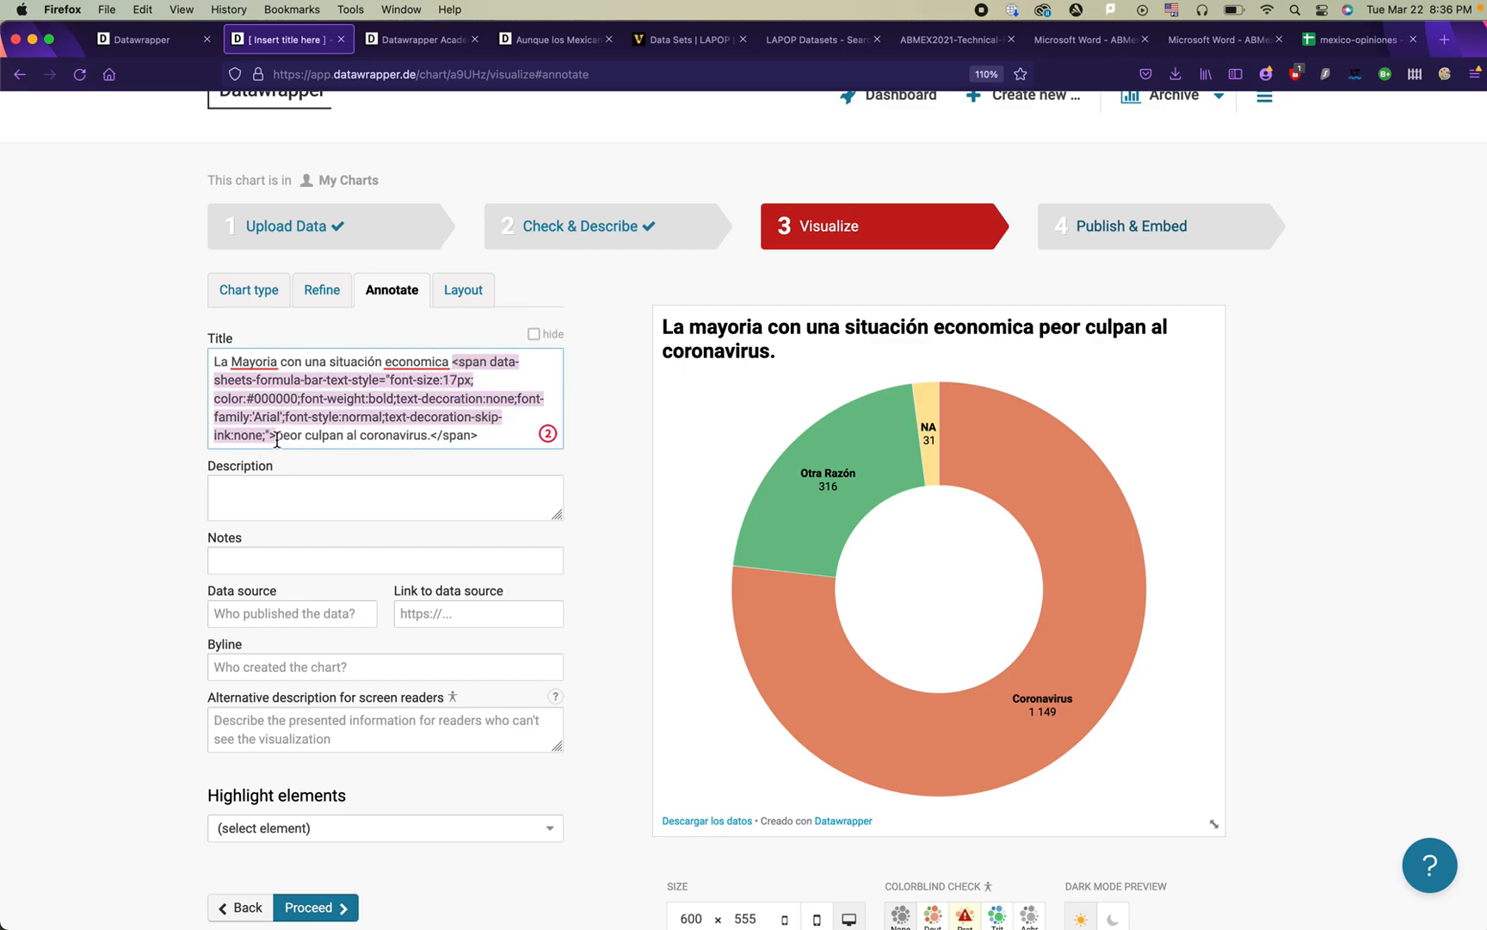
pyautogui.press('BackSpace')
pyautogui.moveTo(332, 380); pyautogui.dragTo(281, 386)
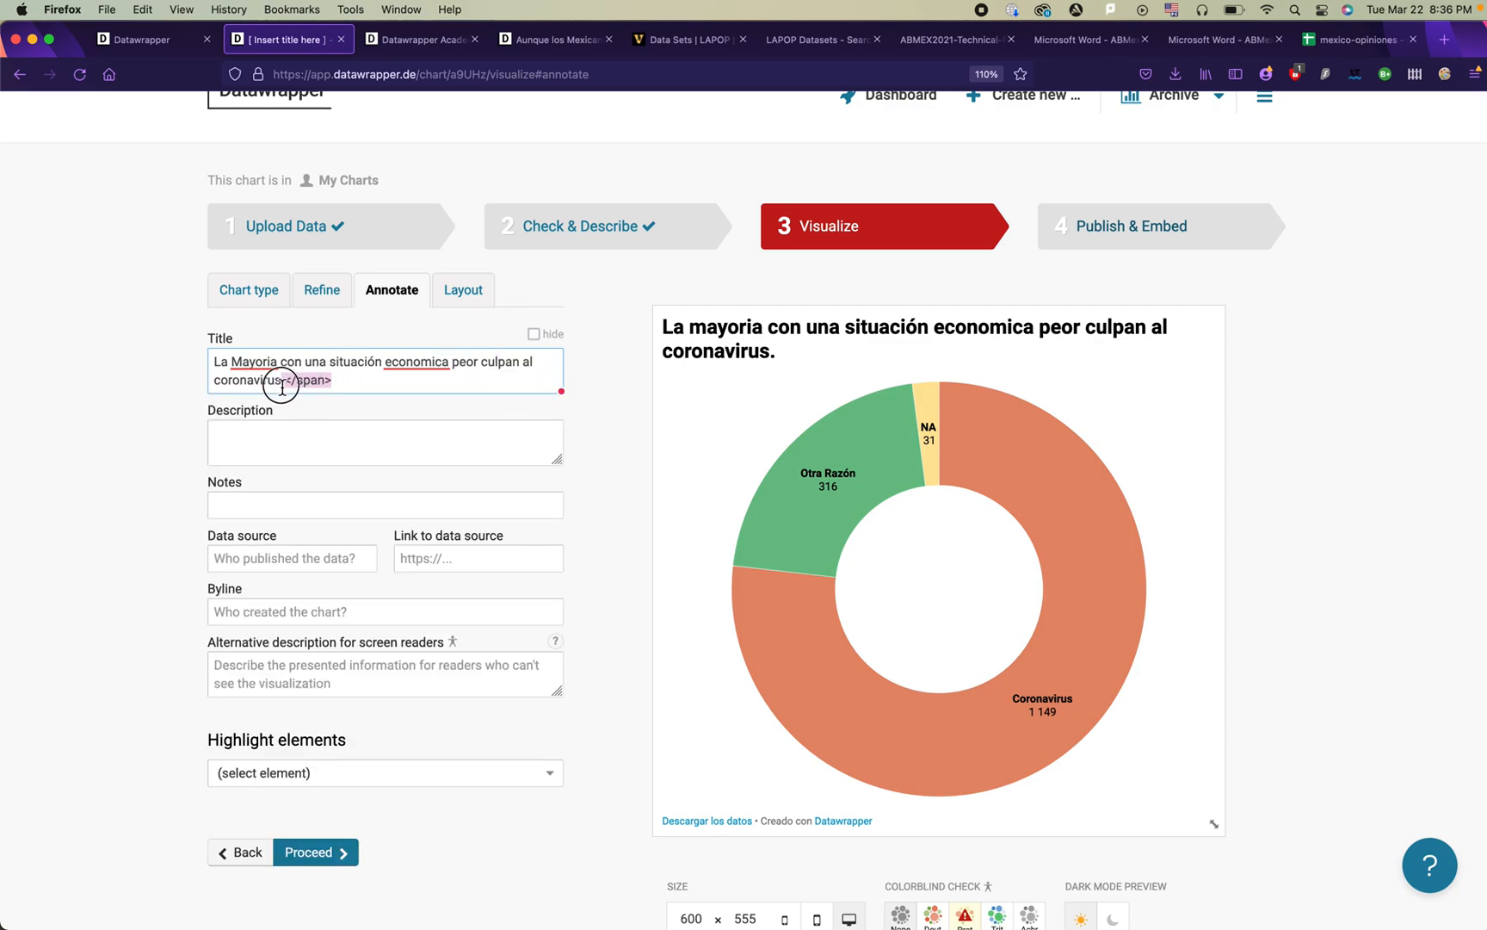
pyautogui.press('BackSpace')
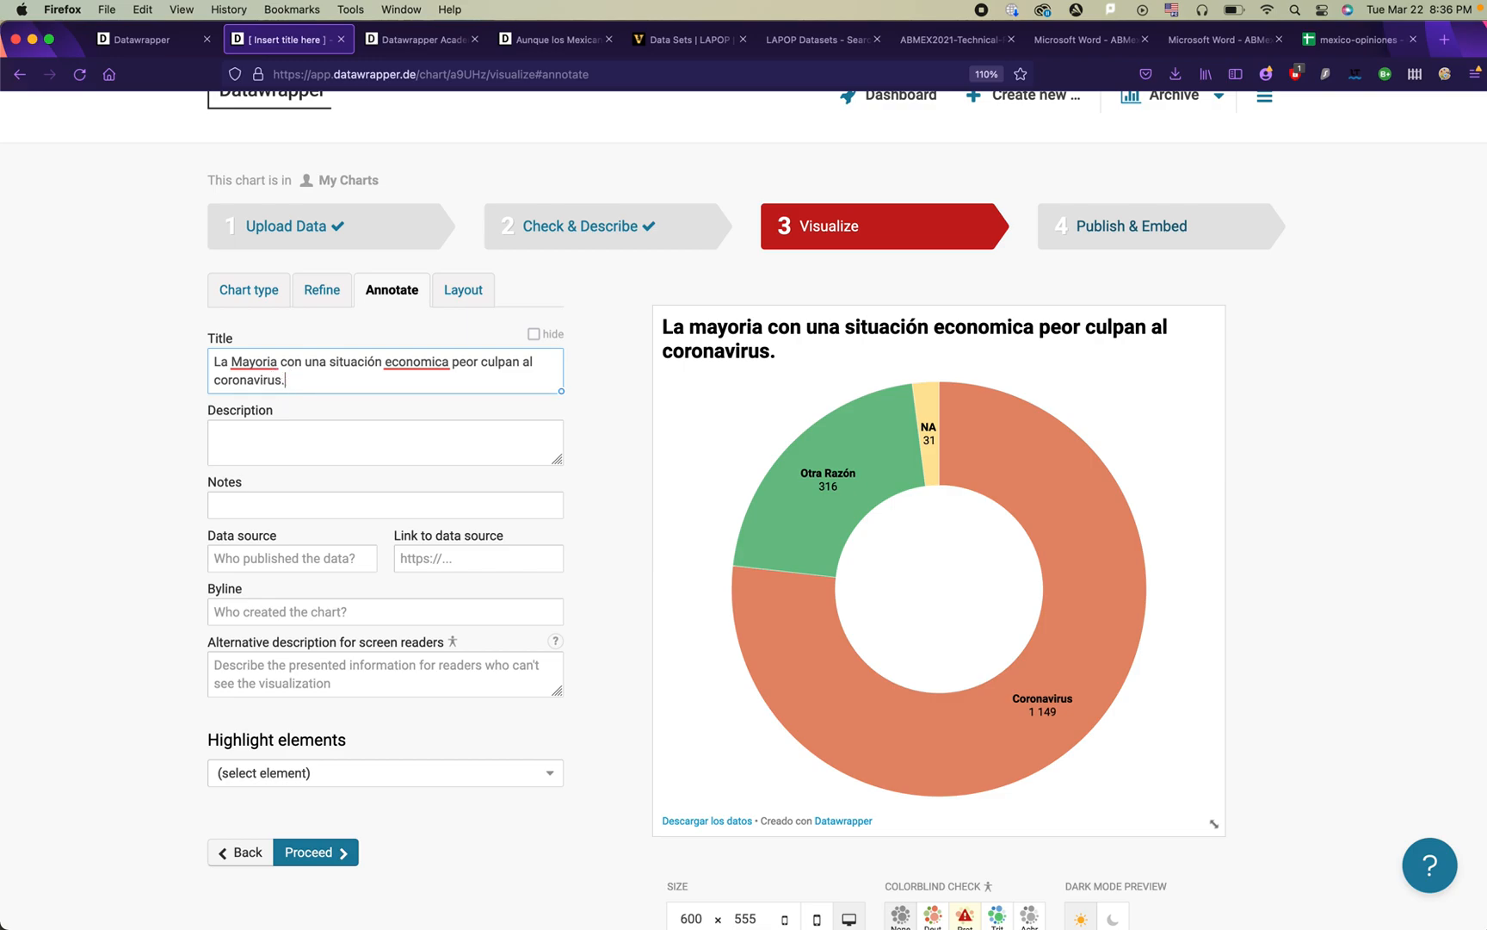
# Step: Capitalize "Situación" in the title and correct "economica" to the accented, capitalized "Económica"
pyautogui.click(335, 366)
pyautogui.press('BackSpace')
pyautogui.write('S')
pyautogui.click(399, 365)
pyautogui.click(396, 364)
pyautogui.click(396, 364)
pyautogui.click(432, 191)
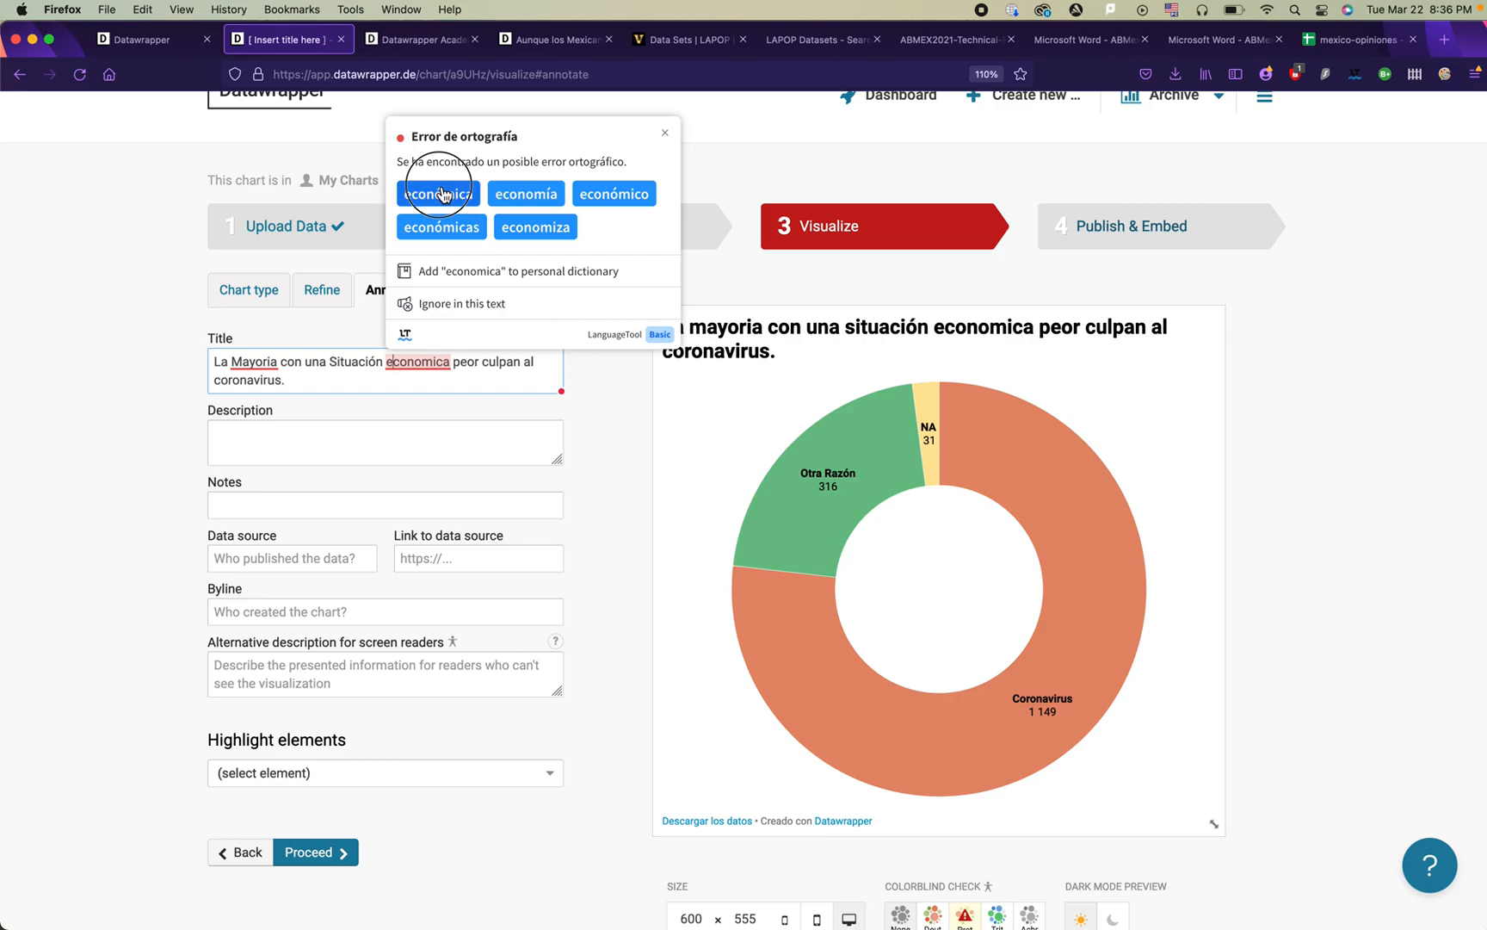
pyautogui.click(393, 361)
pyautogui.press('BackSpace')
pyautogui.write('E')
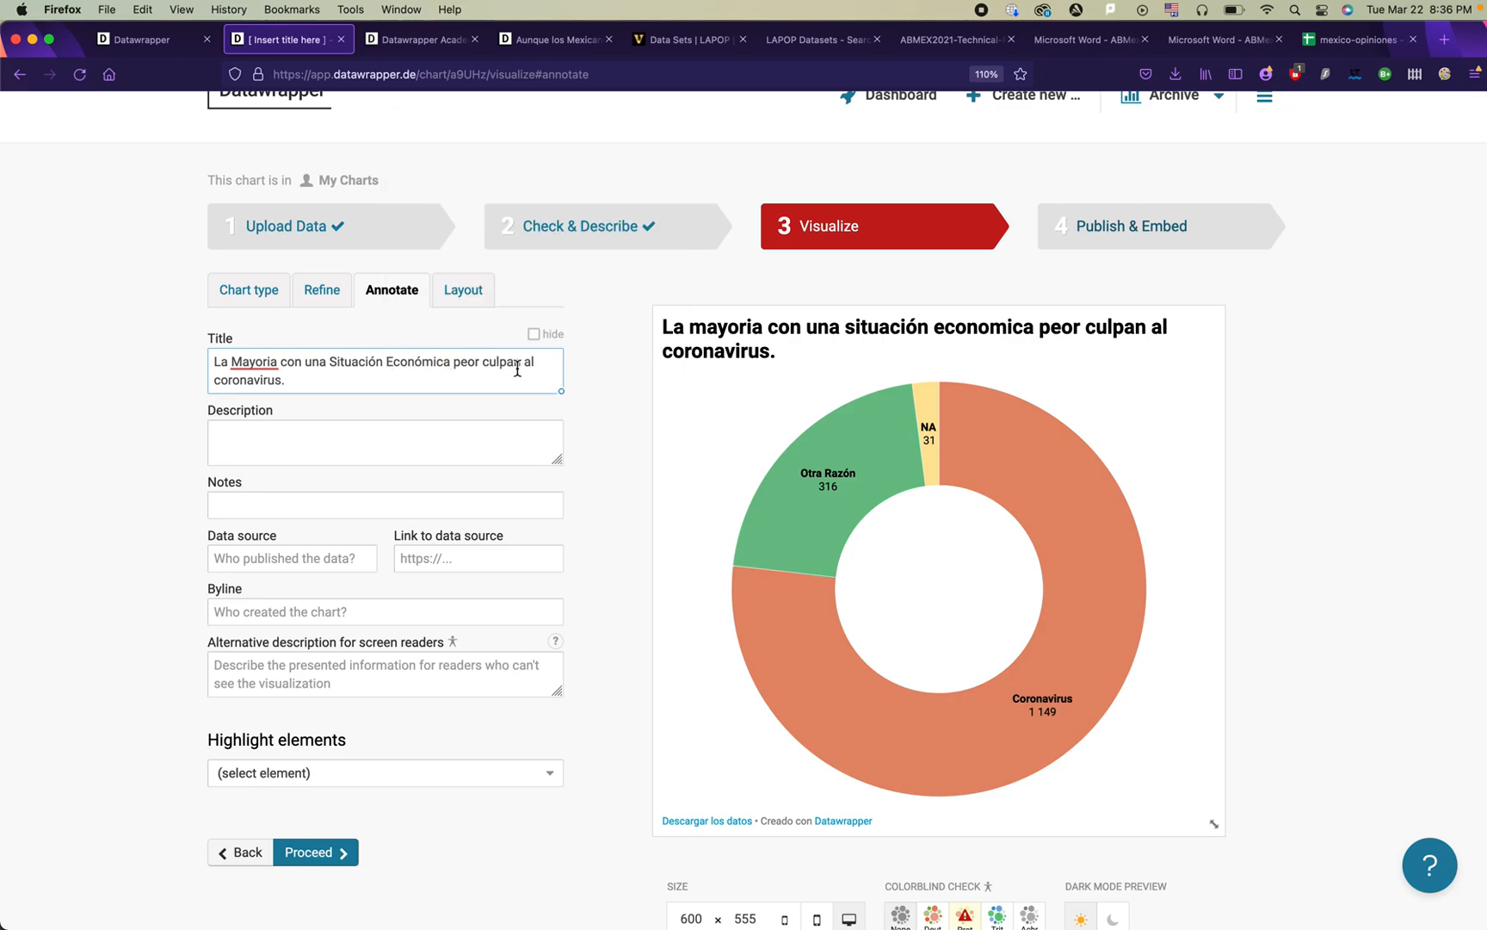
# Step: Capitalize "Peor", "Culpan" and "Coronavirus" in the chart title, and place the cursor in the chart's description
pyautogui.click(460, 361)
pyautogui.press('BackSpace')
pyautogui.write('P')
pyautogui.click(491, 361)
pyautogui.press('BackSpace')
pyautogui.write('C')
pyautogui.click(221, 380)
pyautogui.press('BackSpace')
pyautogui.write('C')
pyautogui.click(303, 449)
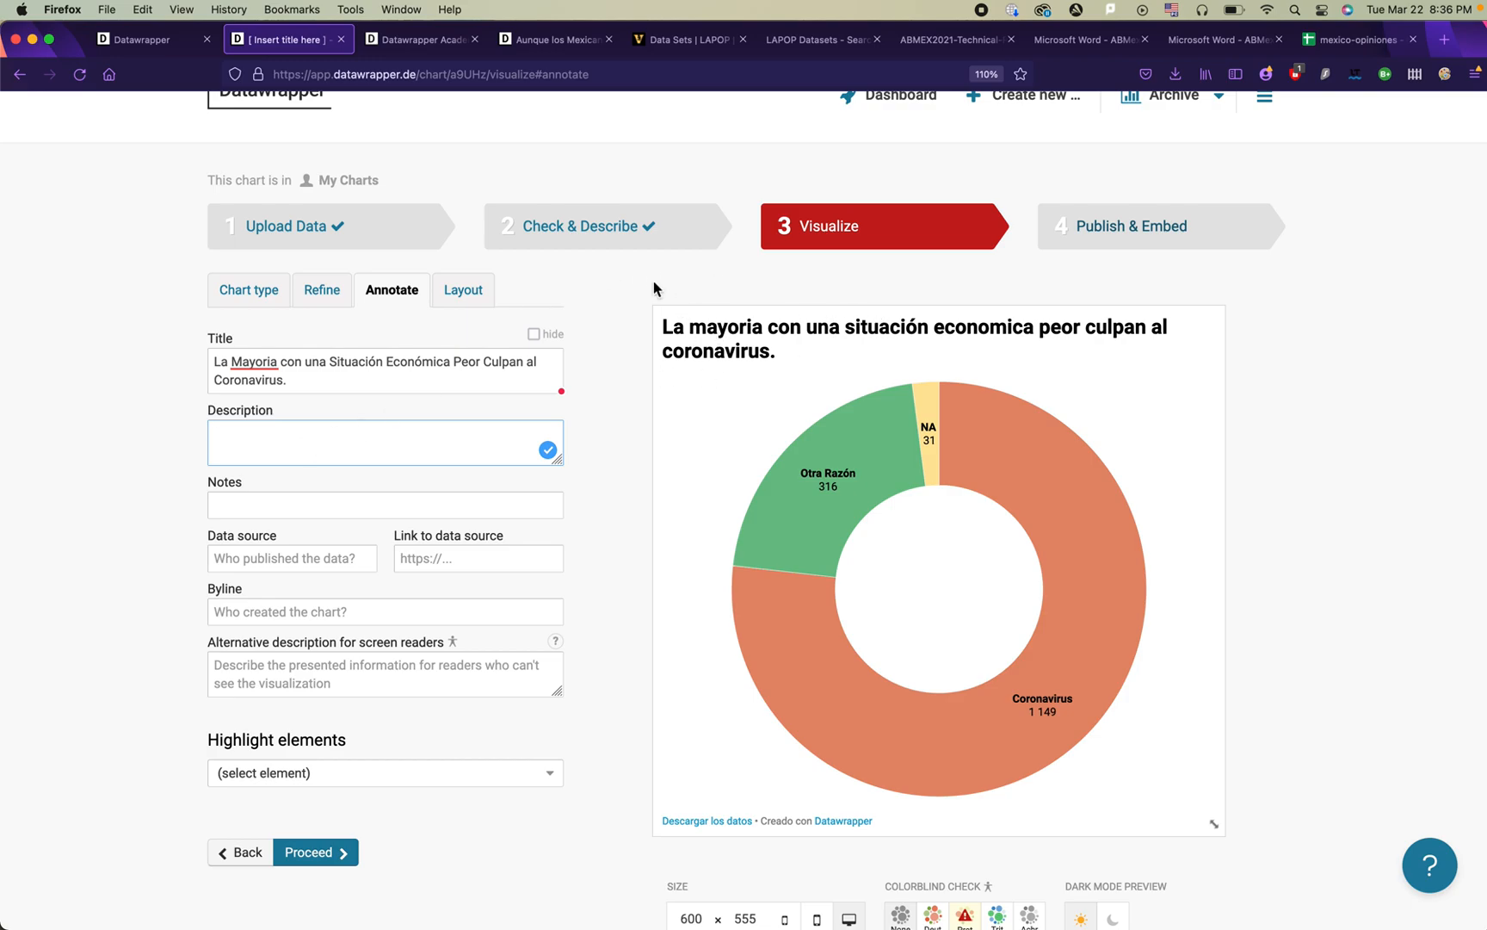
# Step: Refresh the preview with the edited title by revisiting Check & Describe, and return to the Visualize step's annotation settings
pyautogui.click(631, 248)
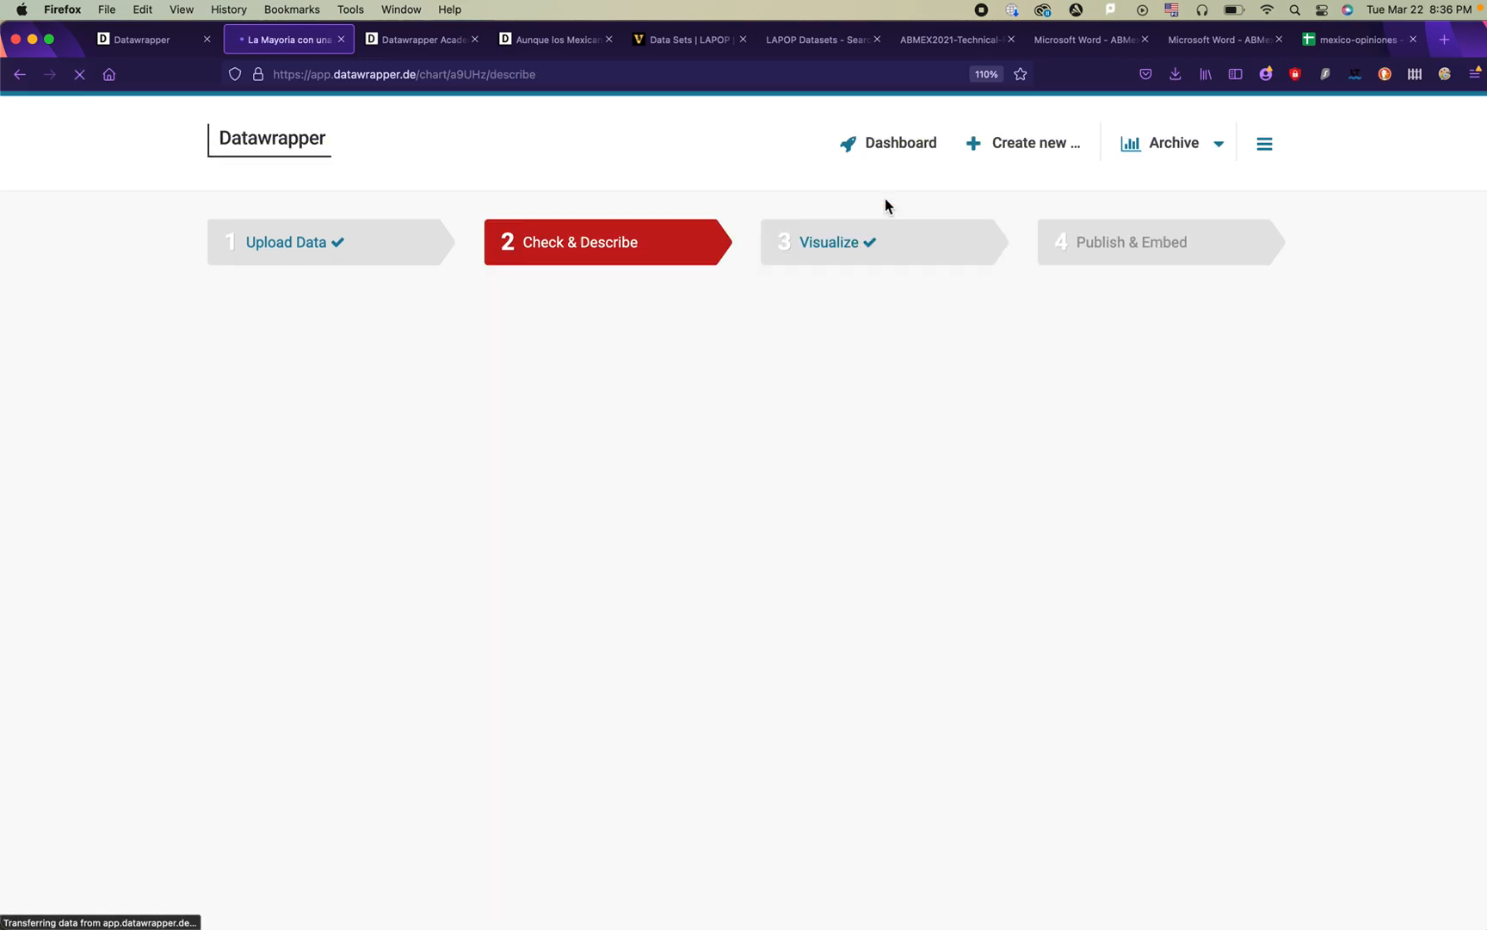
pyautogui.click(865, 294)
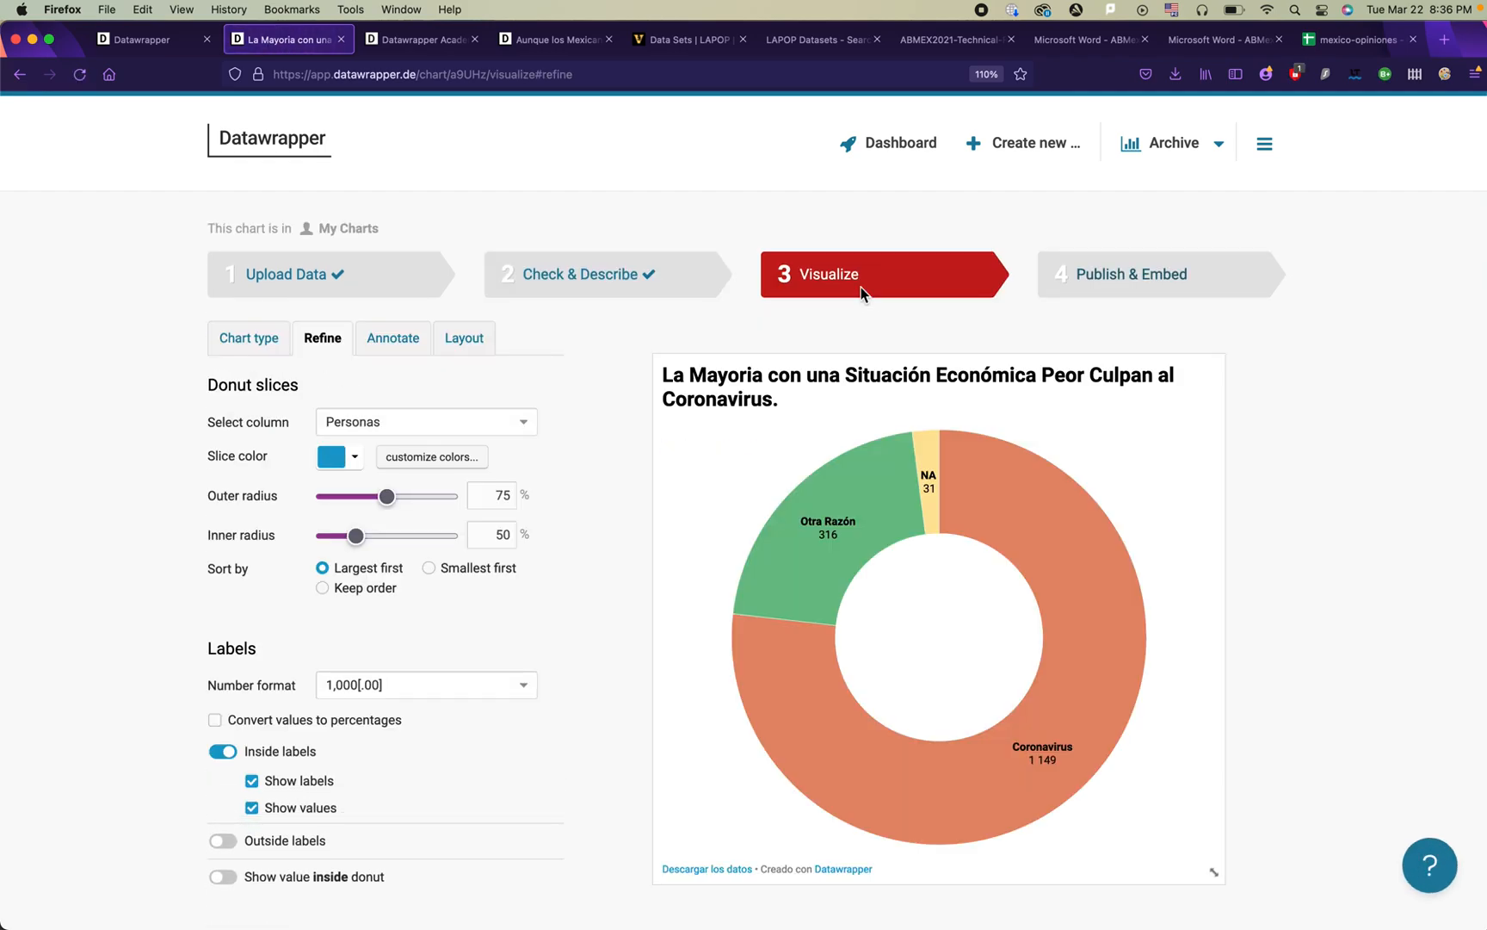
pyautogui.click(388, 340)
# Step: Enter the description "De los que respondieron a la pregunta ¿Considera usted que su situación económica actual es mejor, igual o peor que la de hace doce meses?"
pyautogui.click(365, 490)
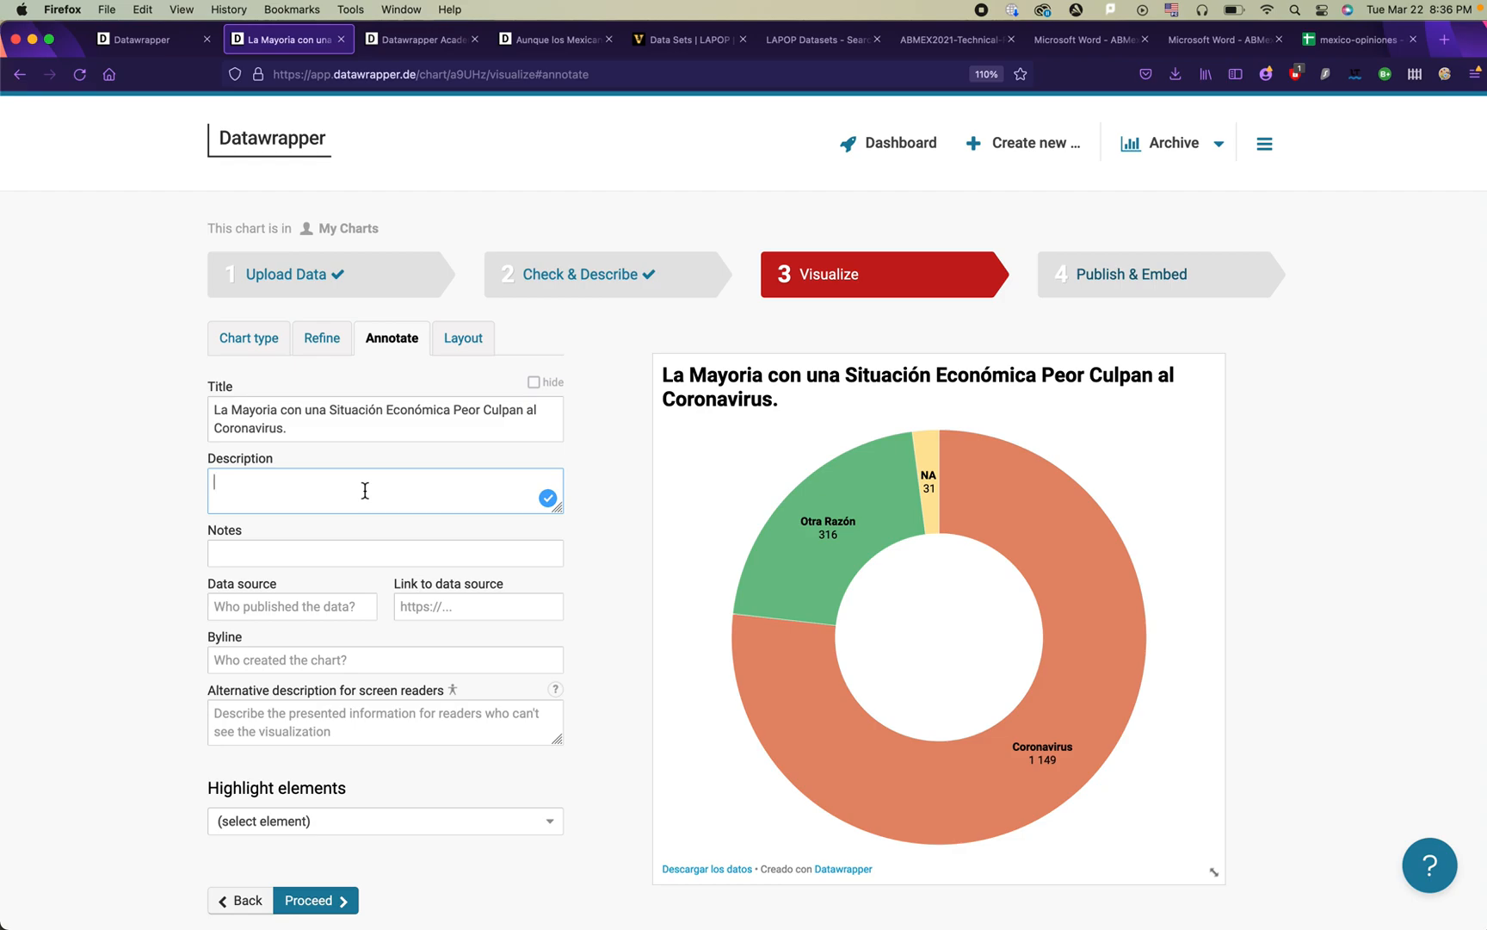
pyautogui.write('De')
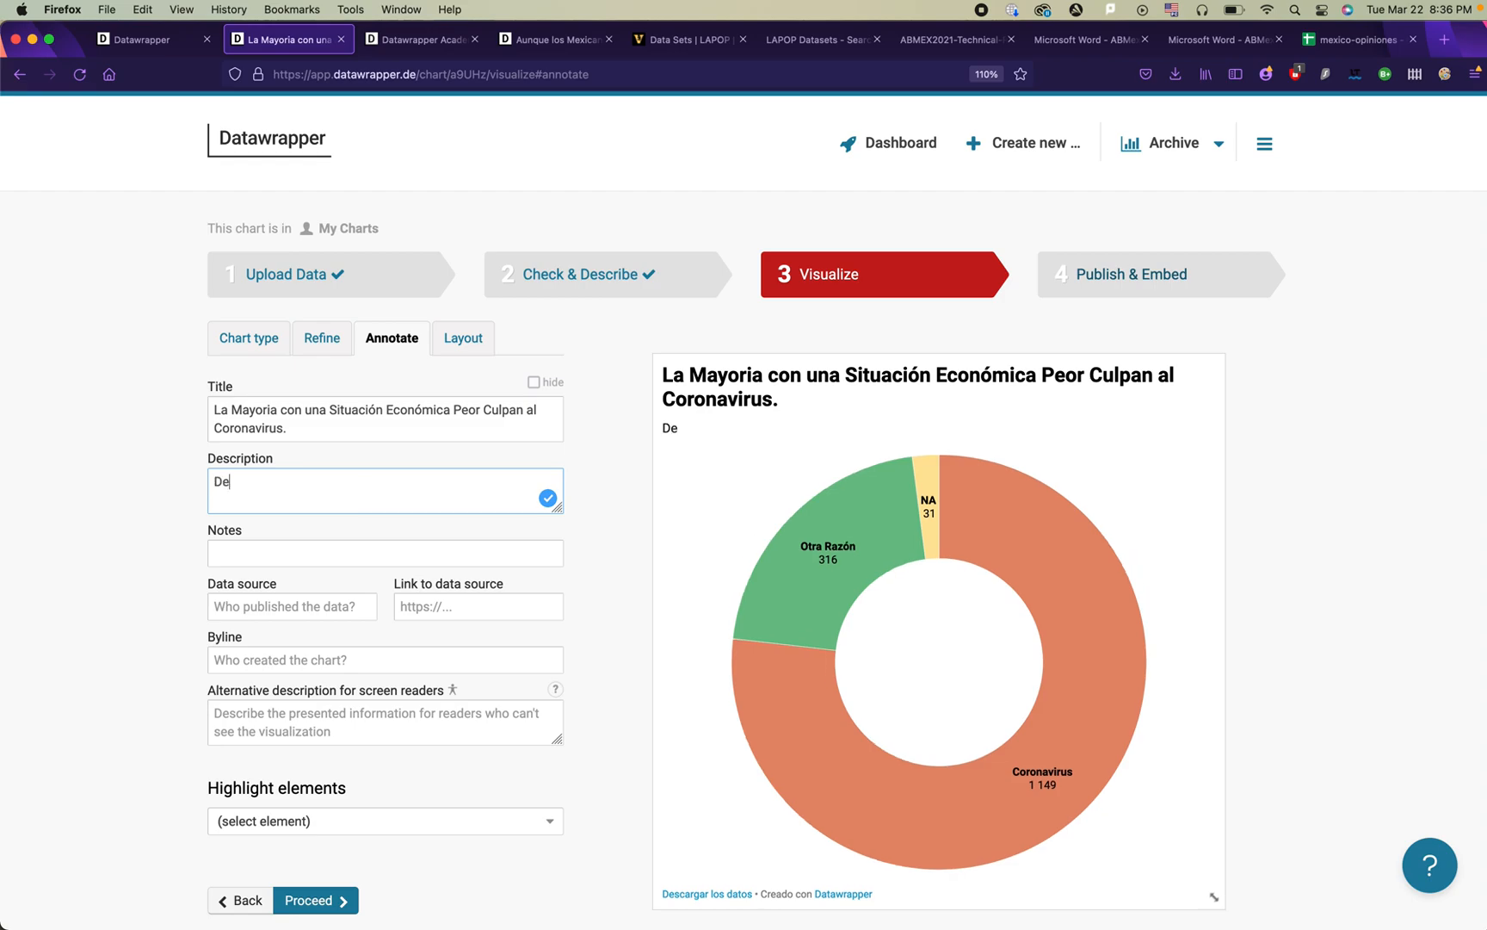
pyautogui.write(' los que respondian')
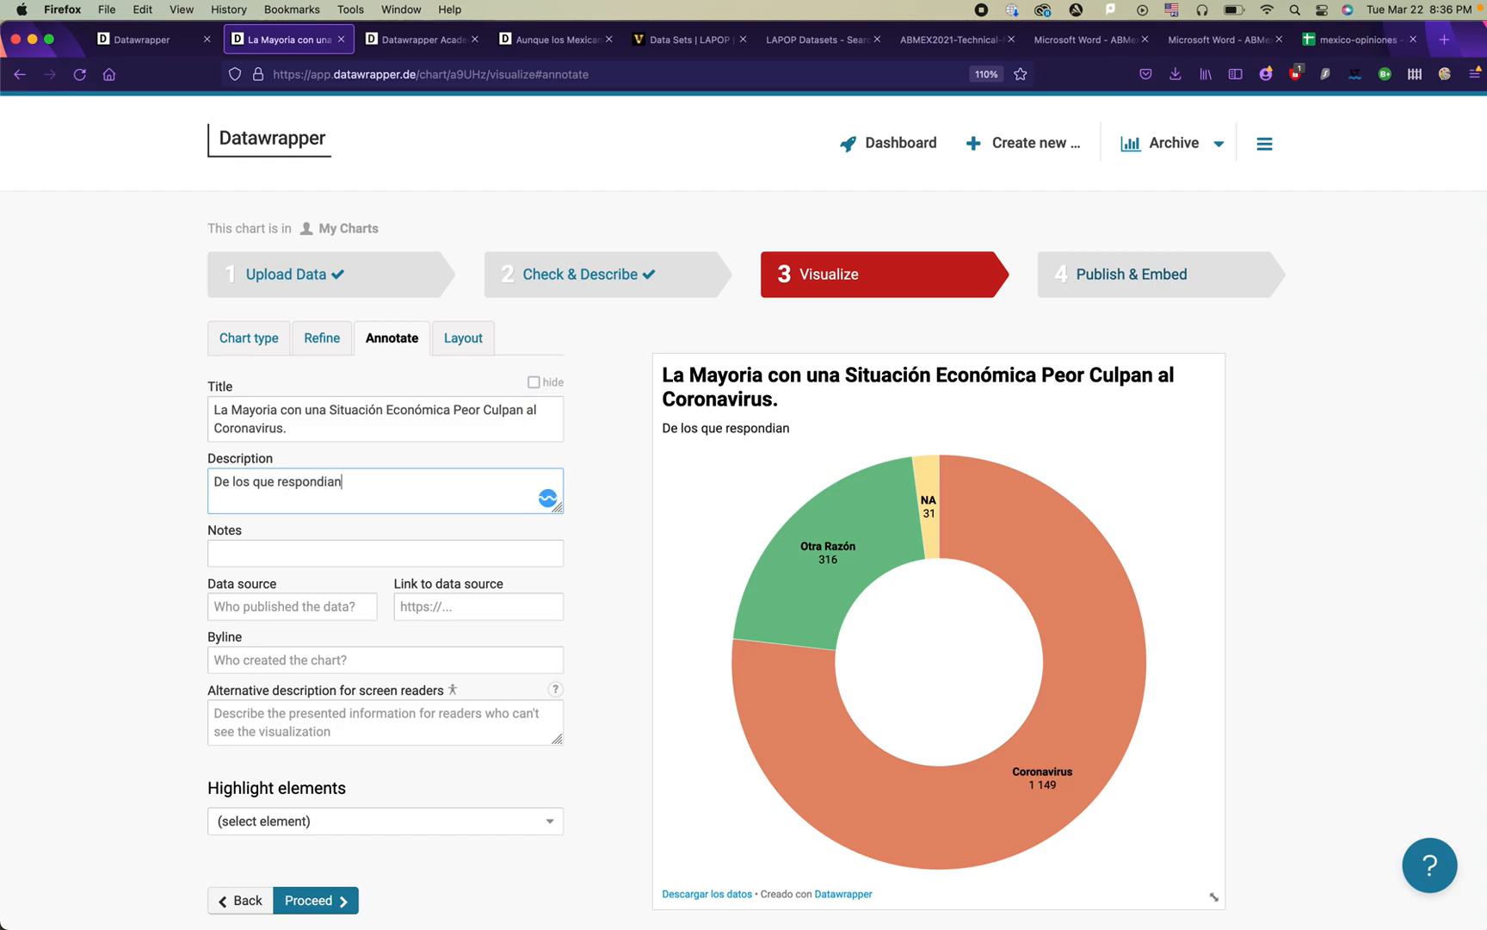
pyautogui.press('BackSpace')
pyautogui.press('BackSpace')
pyautogui.press('BackSpace')
pyautogui.write('ieron a la pregunta')
pyautogui.write('¿Considera usted que su situación económica actual es mejor, igual o peor que la de hace doce meses?')
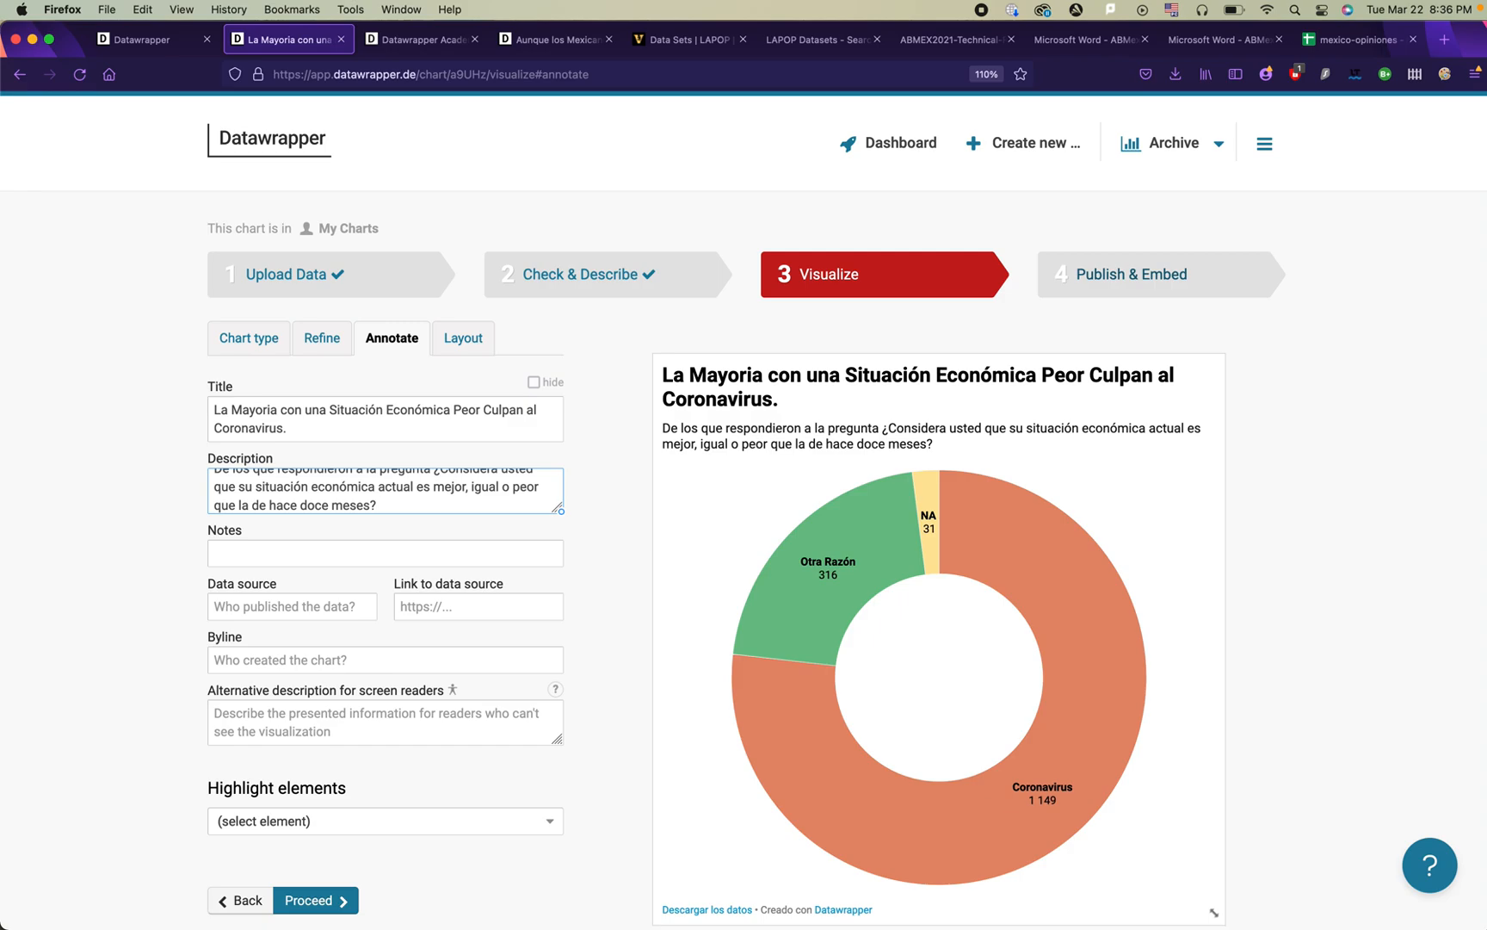
# Step: Insert "peor" in quotation marks after "respondieron" in the description, and place the cursor after the question
pyautogui.scroll(2, 431, 495)
pyautogui.click(356, 482)
pyautogui.write('"peor"')
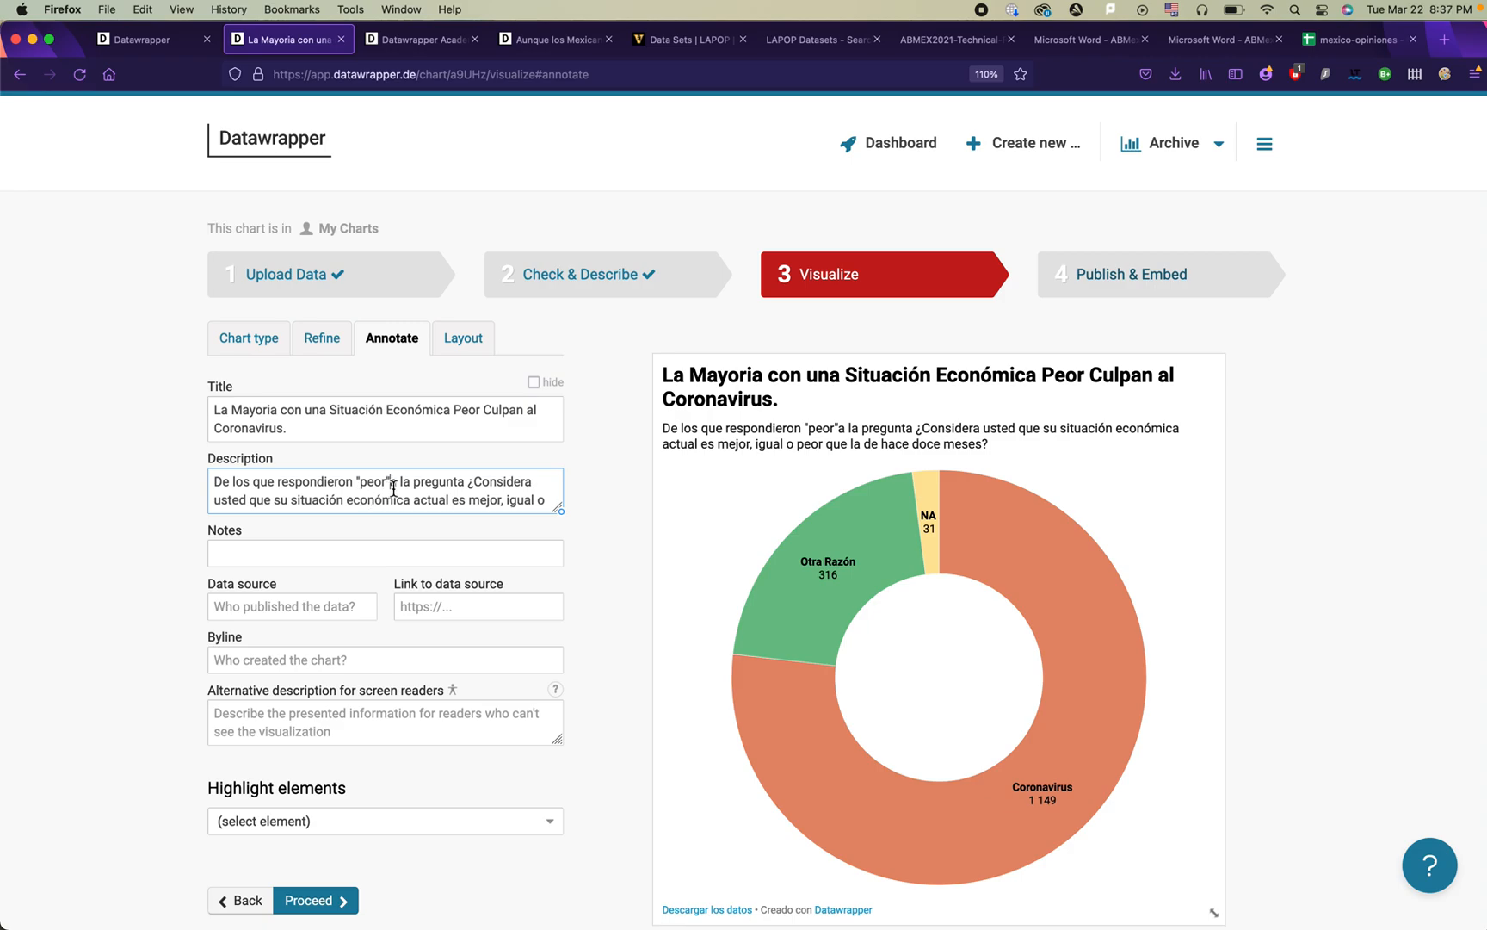
pyautogui.scroll(-2, 398, 509)
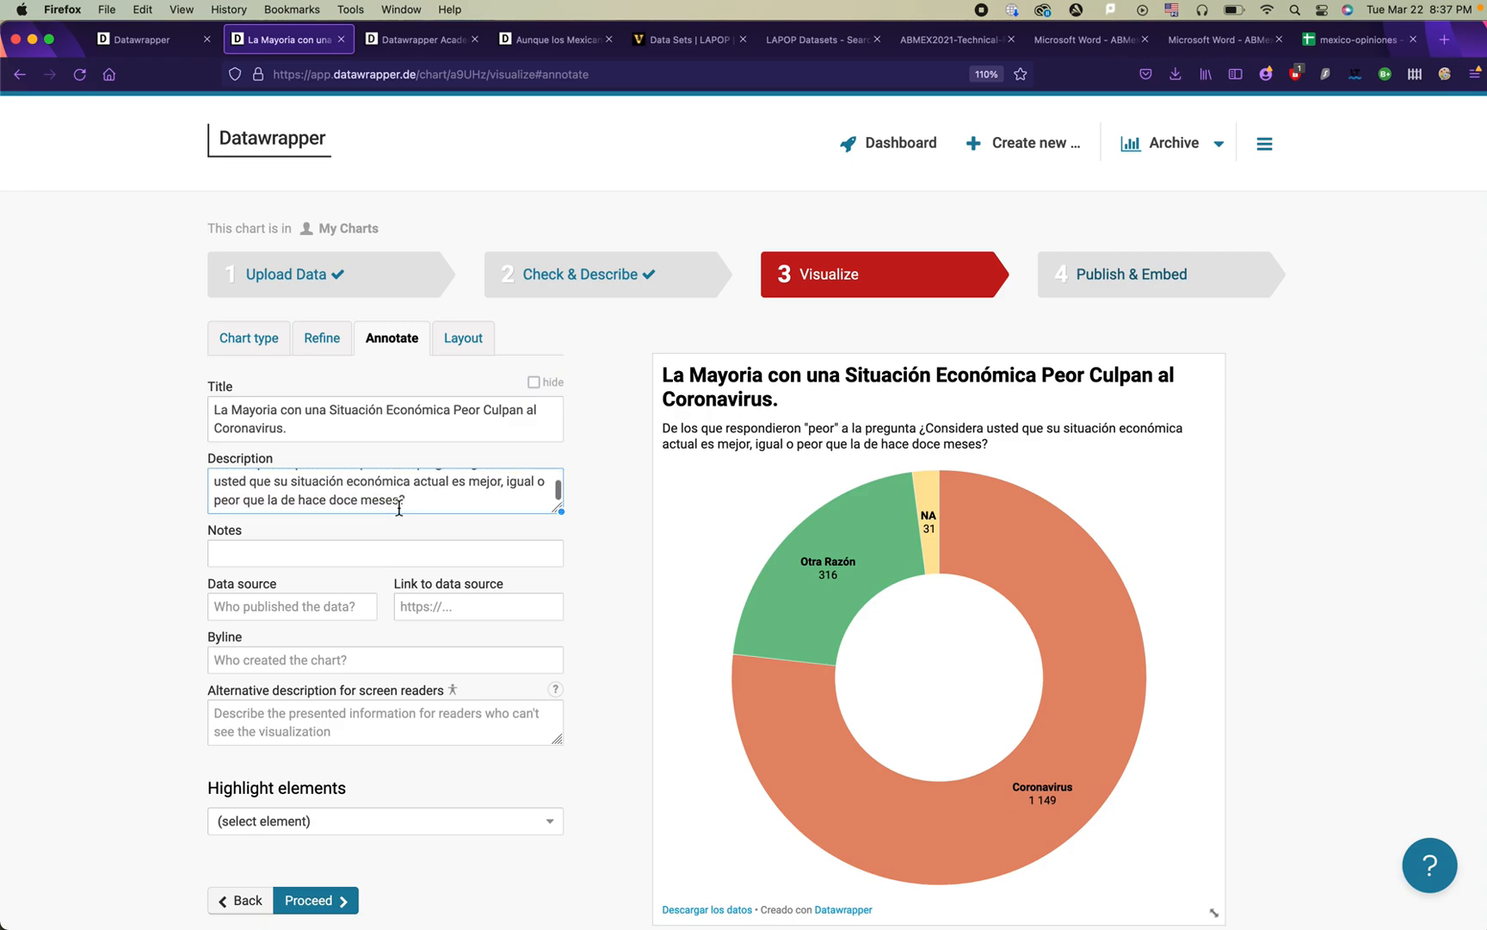
pyautogui.click(431, 506)
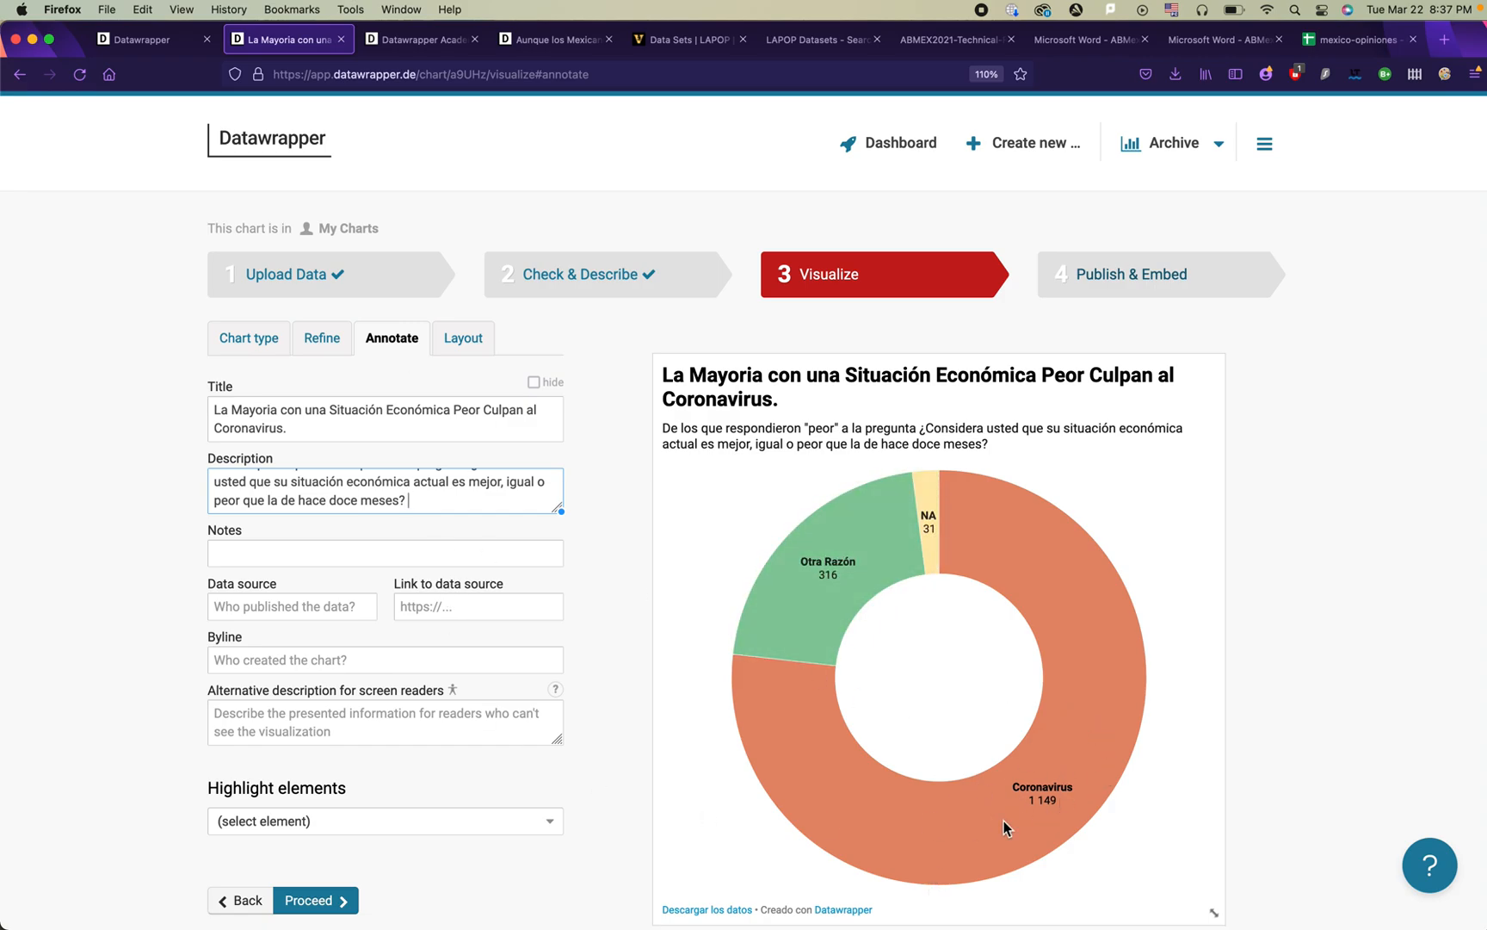
# Step: Convert the donut chart's label values to percentages in the refine settings
pyautogui.click(320, 358)
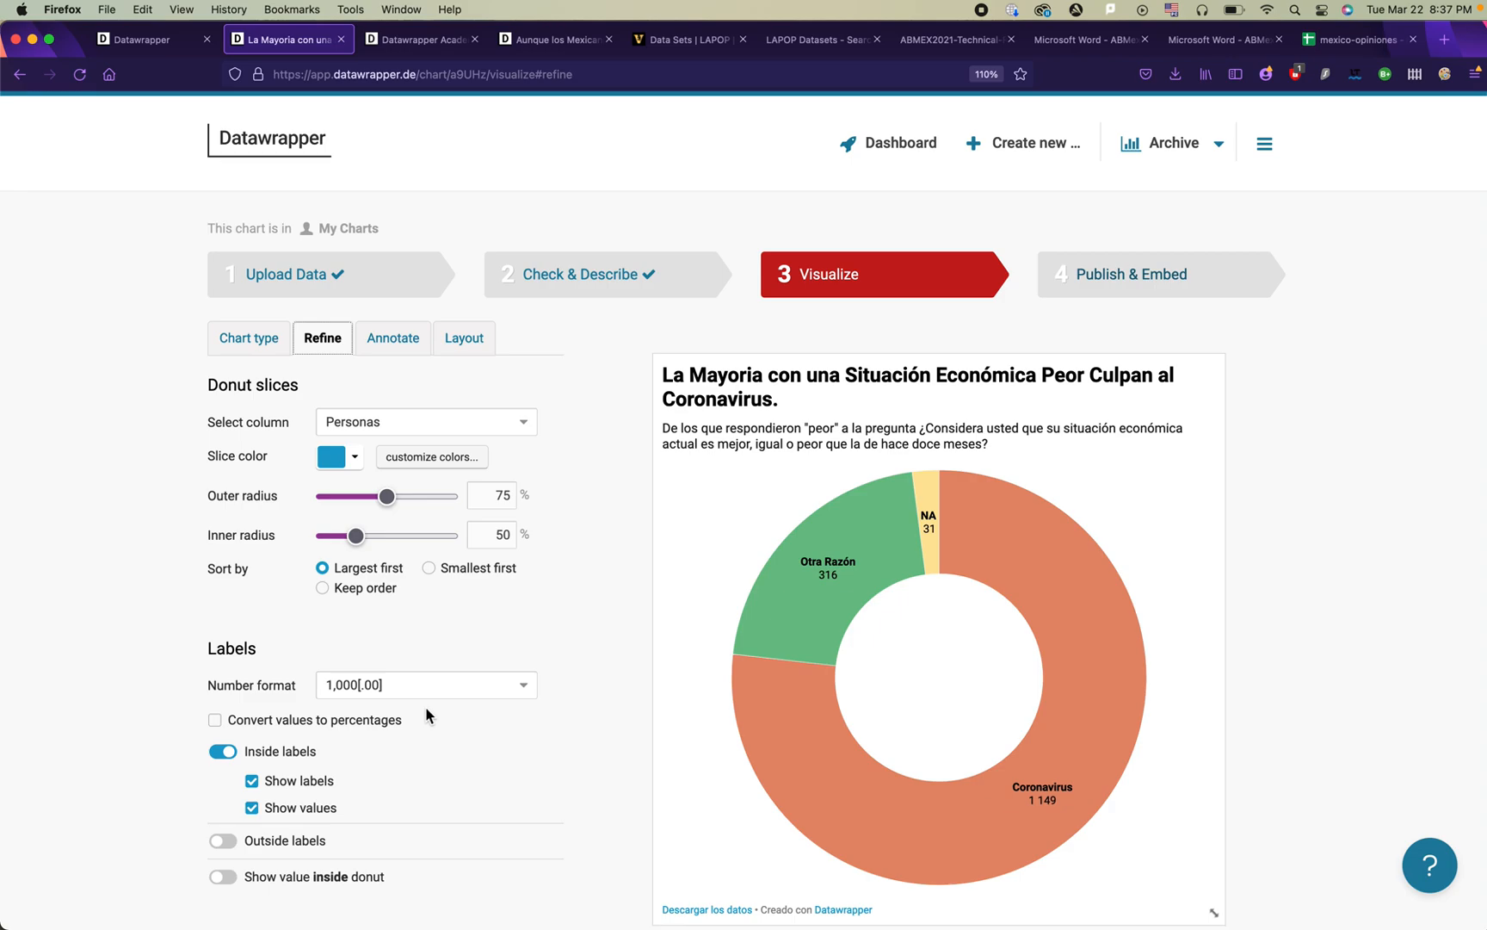
pyautogui.click(370, 729)
pyautogui.scroll(-2, 320, 746)
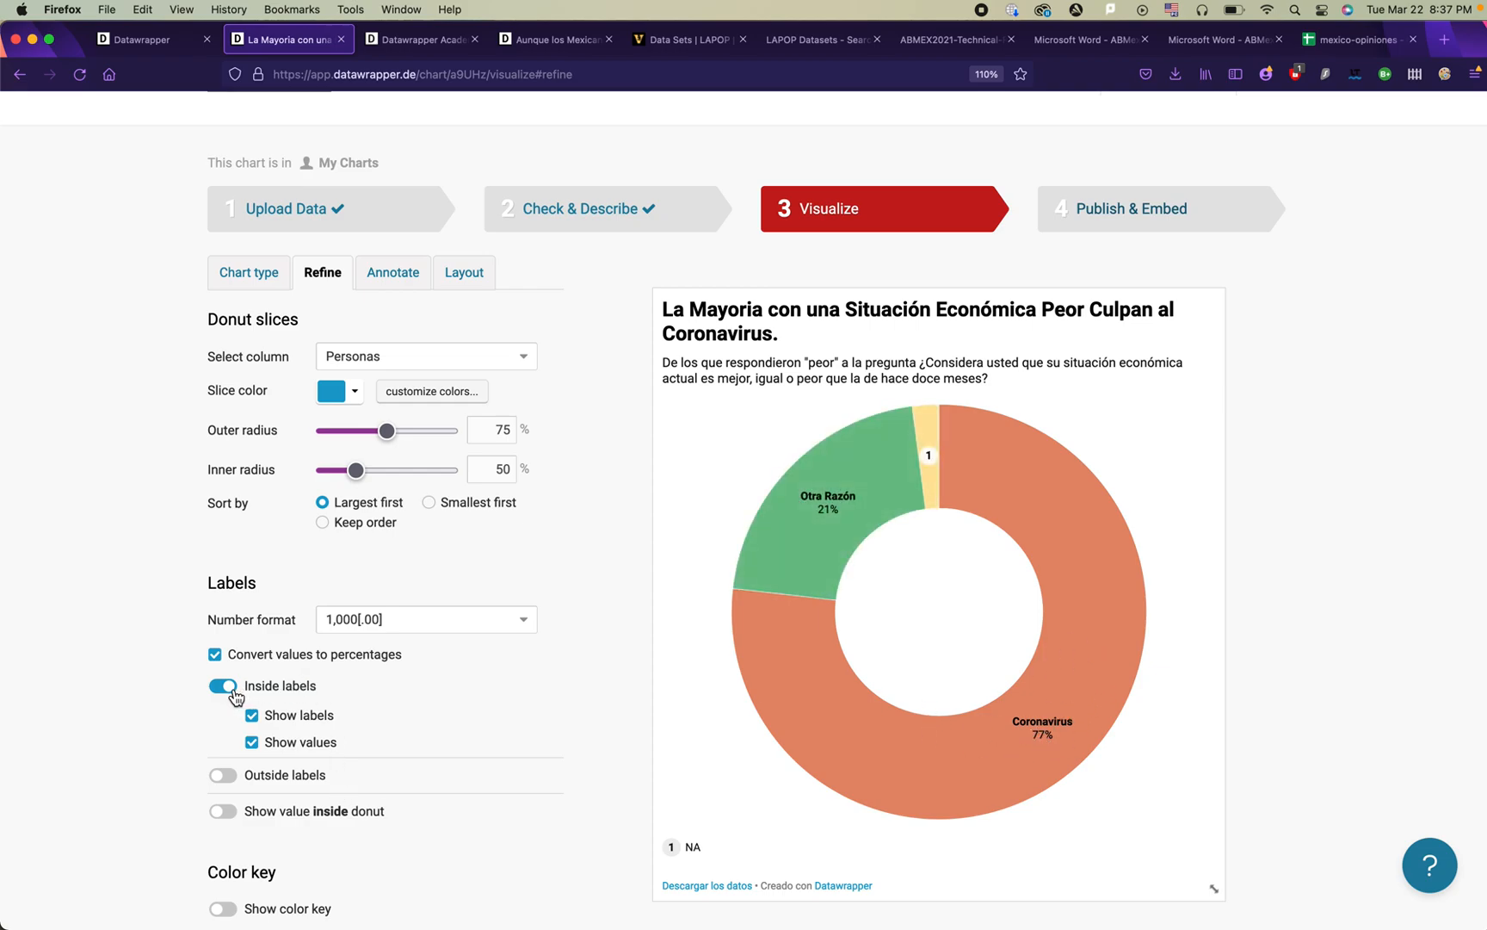
pyautogui.scroll(5, 1030, 741)
pyautogui.scroll(-5, 1030, 741)
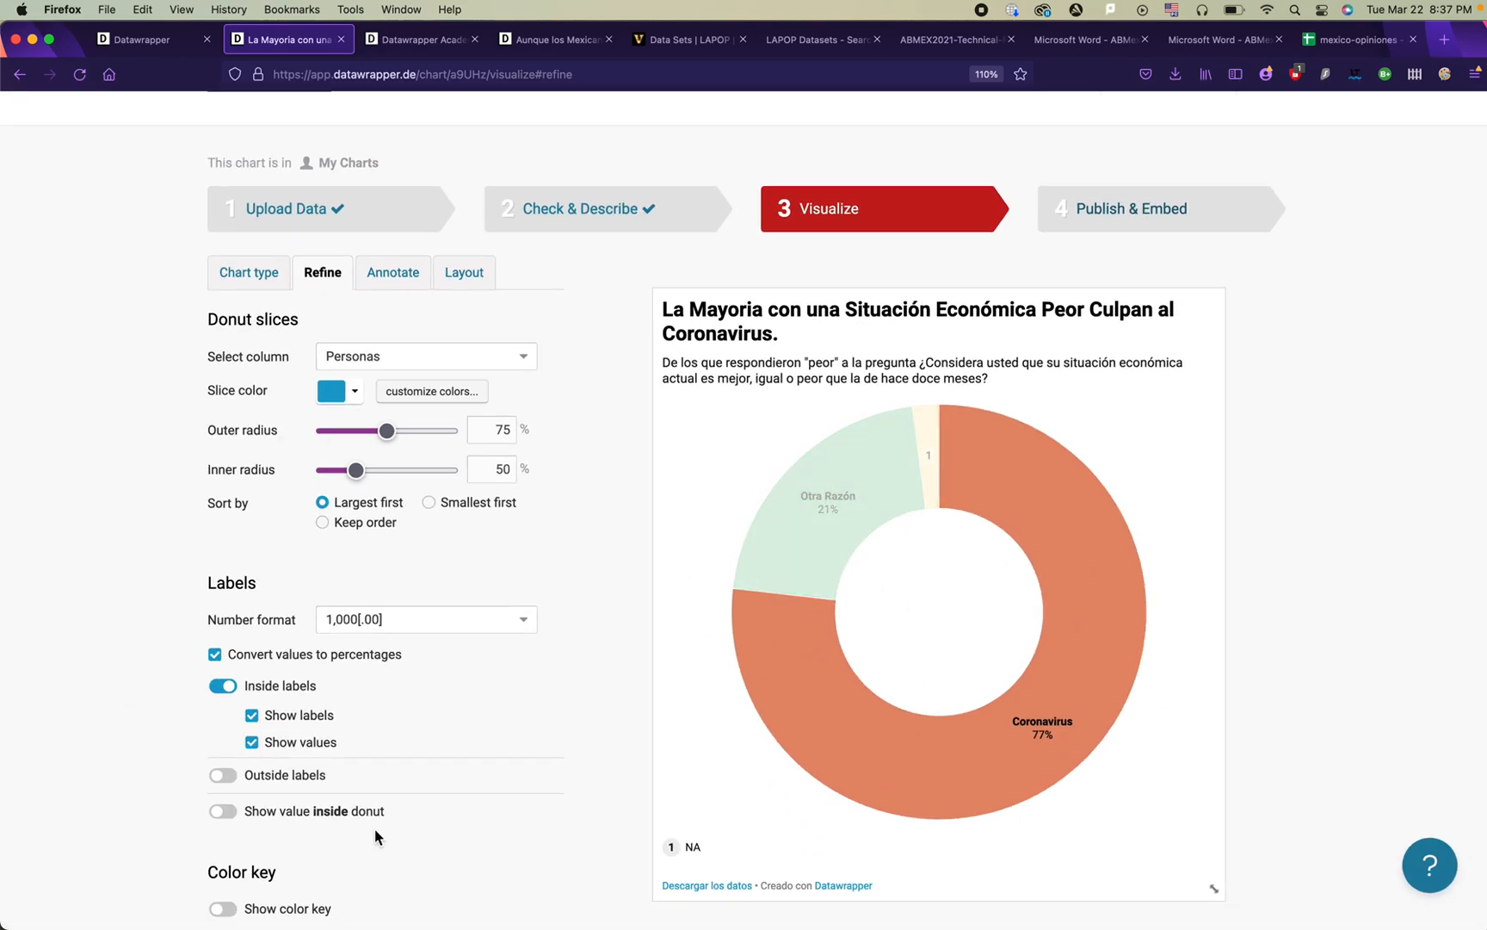
# Step: Switch the donut to outside labels, with lines ending at the slice edge and labels using the slice color
pyautogui.click(230, 775)
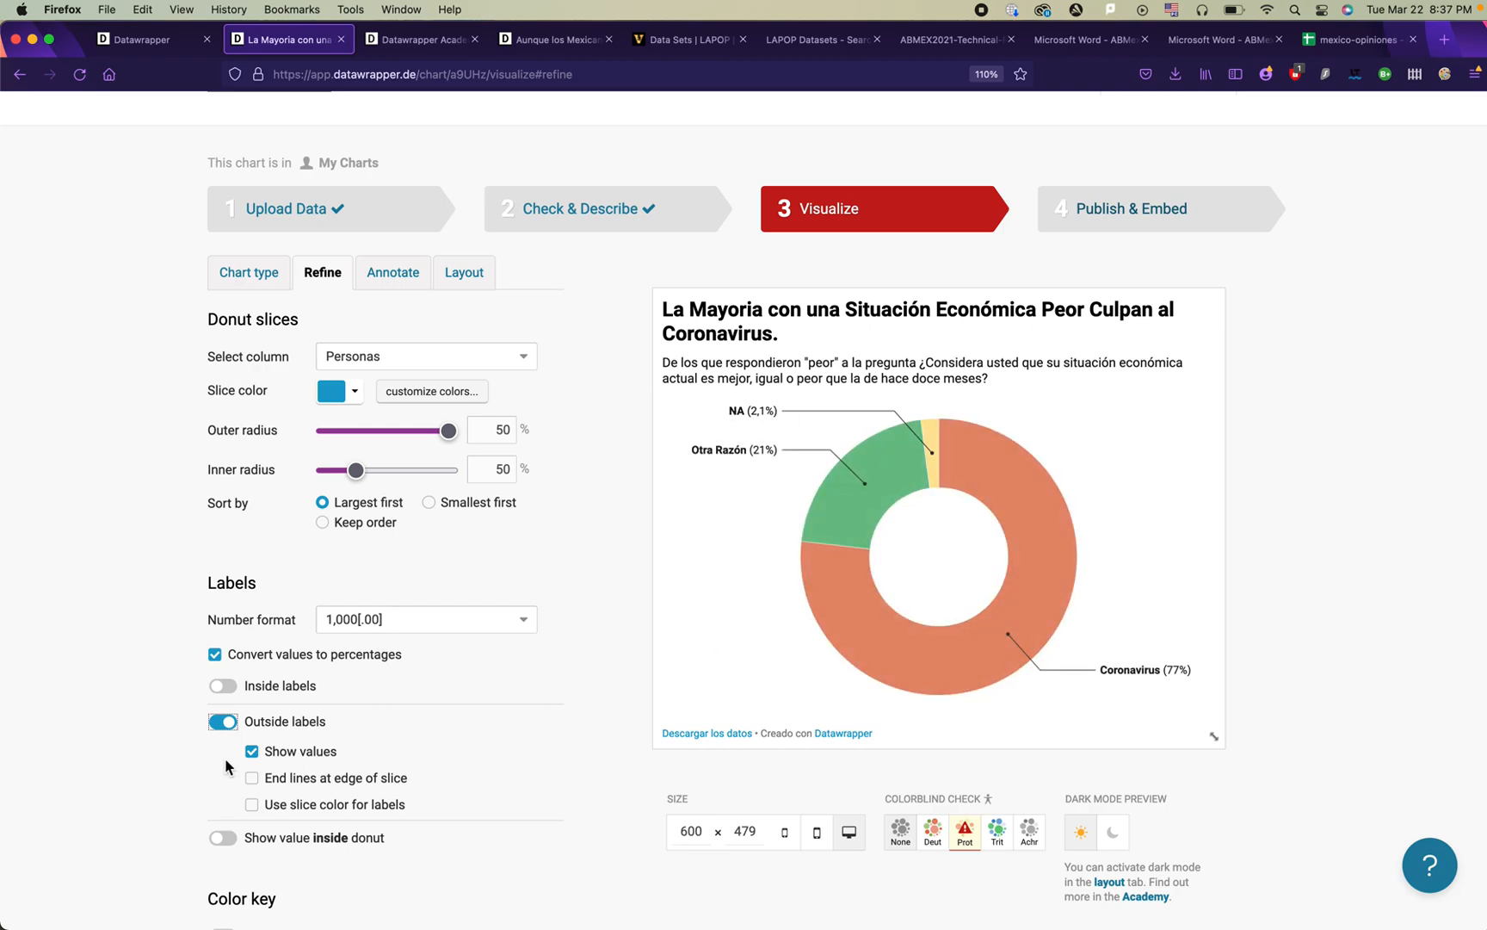
pyautogui.click(252, 778)
pyautogui.click(252, 804)
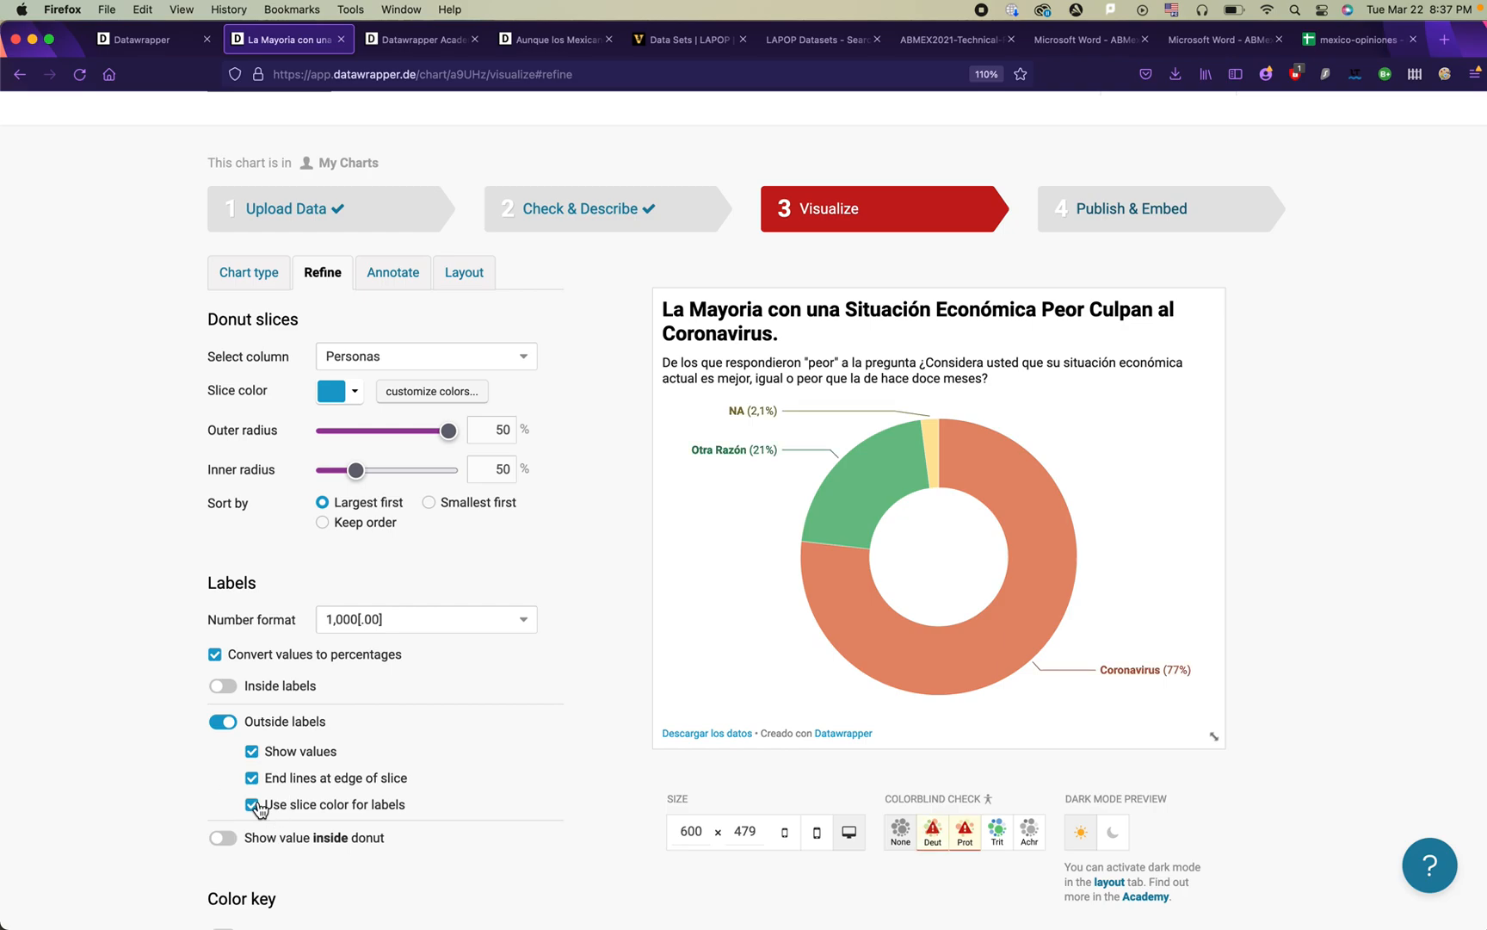
# Step: Show a value inside the donut, using the single-value option with the Coronavirus data row
pyautogui.click(231, 840)
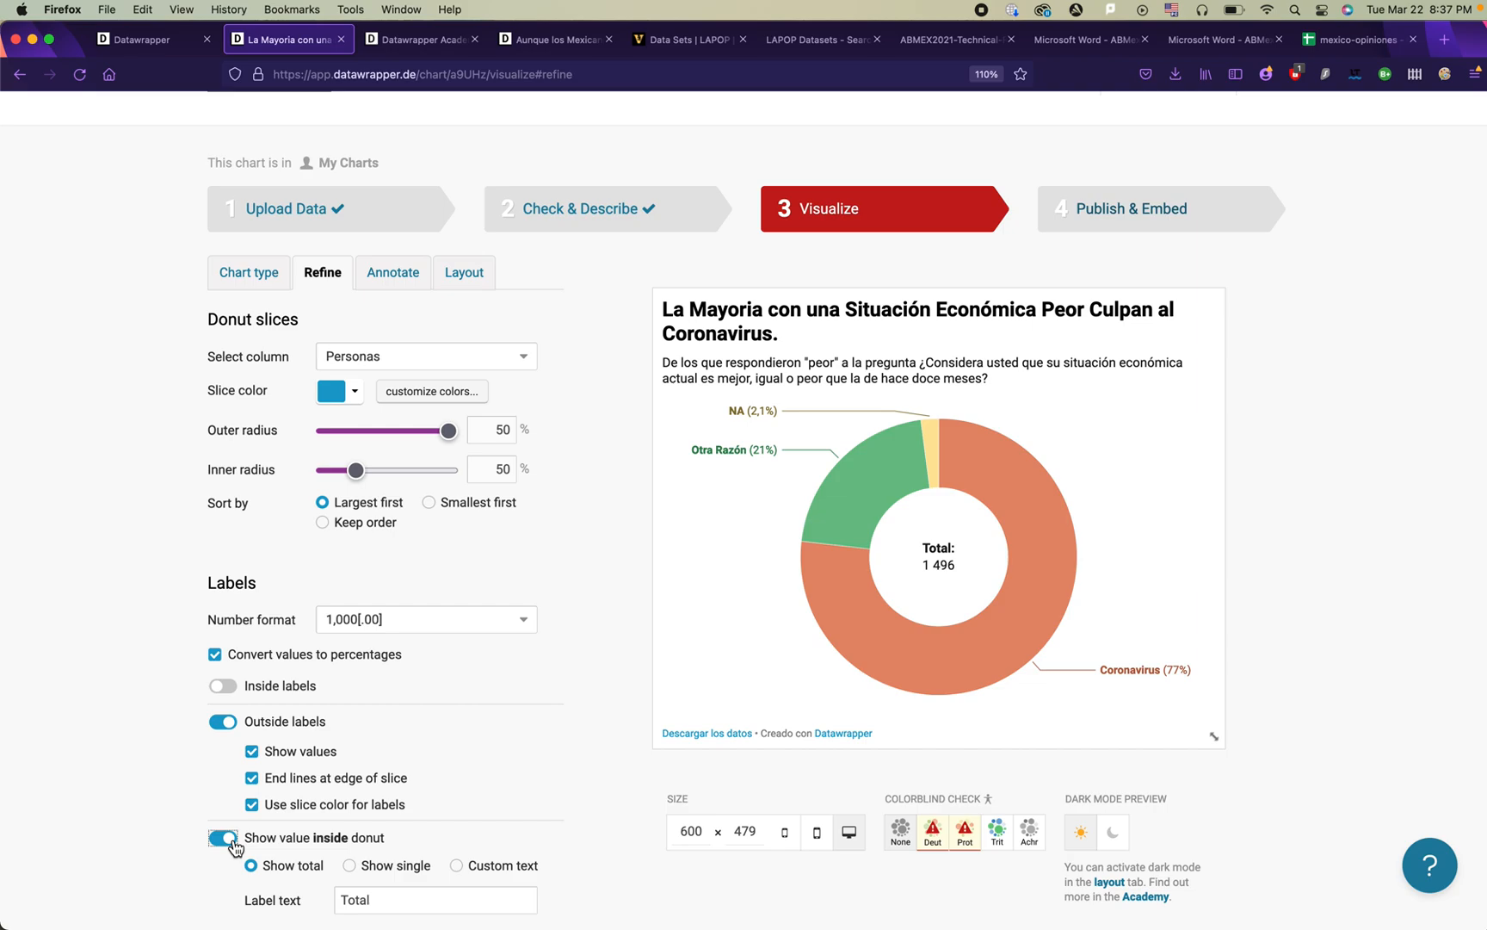
pyautogui.scroll(-3, 400, 740)
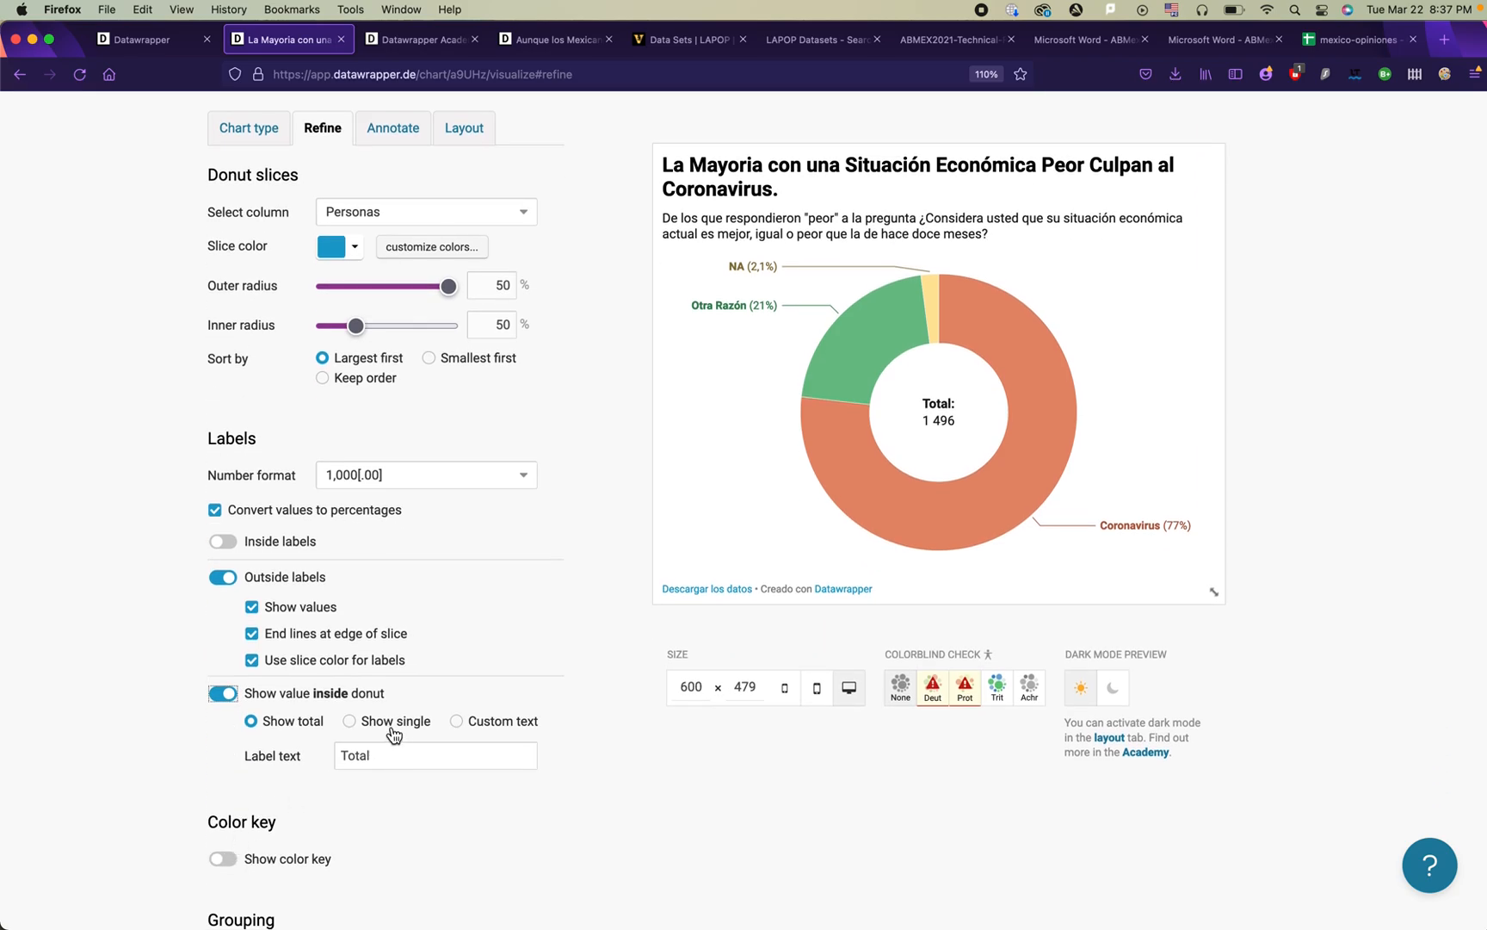
pyautogui.click(393, 732)
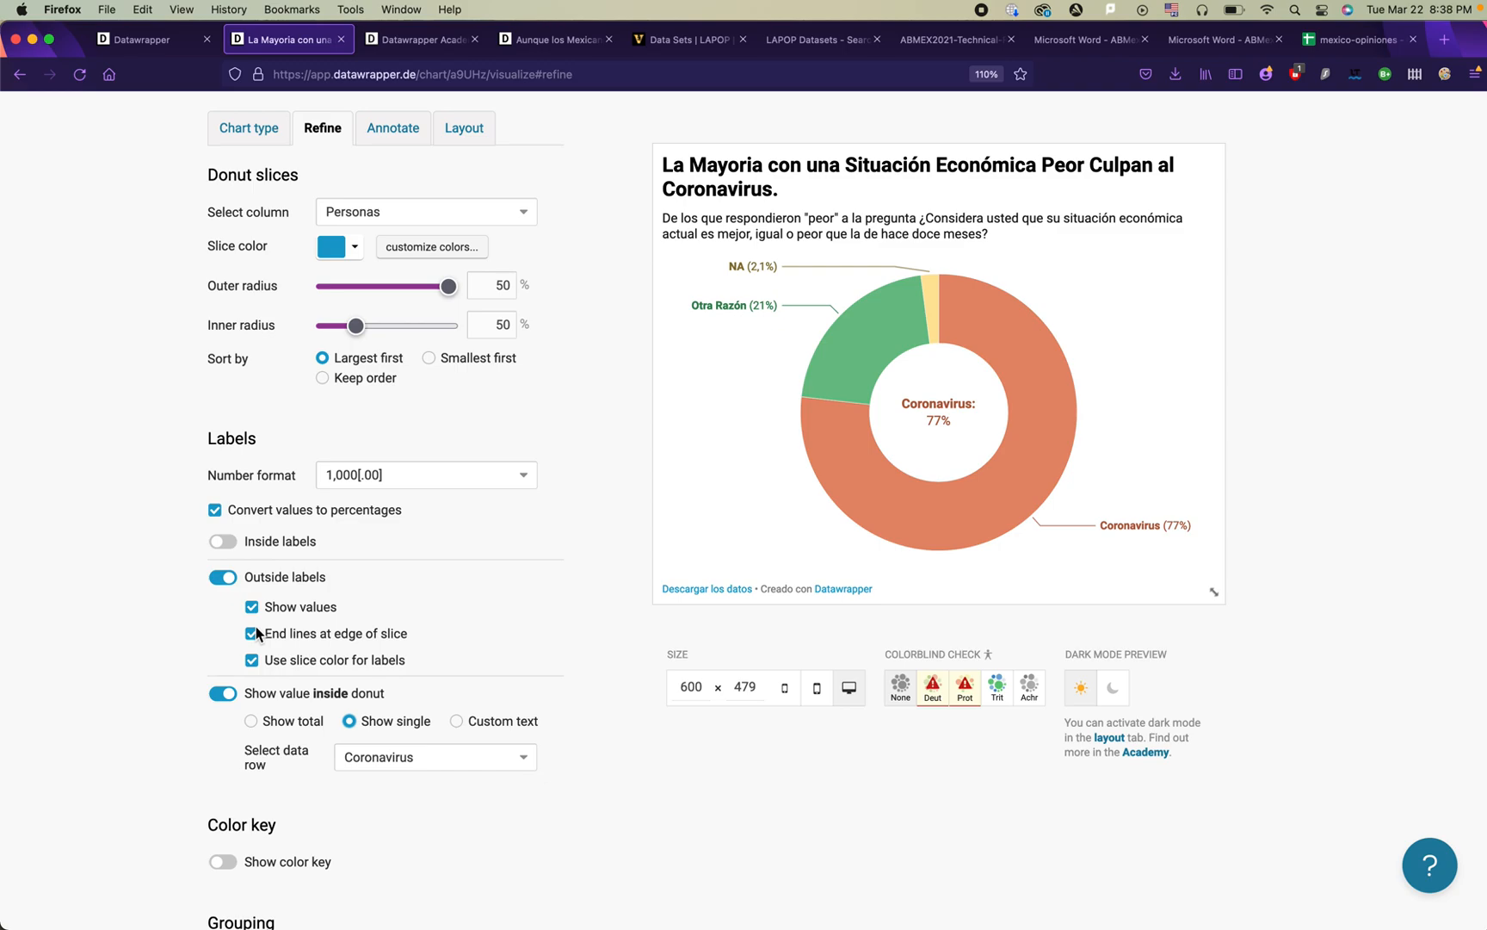
pyautogui.click(362, 759)
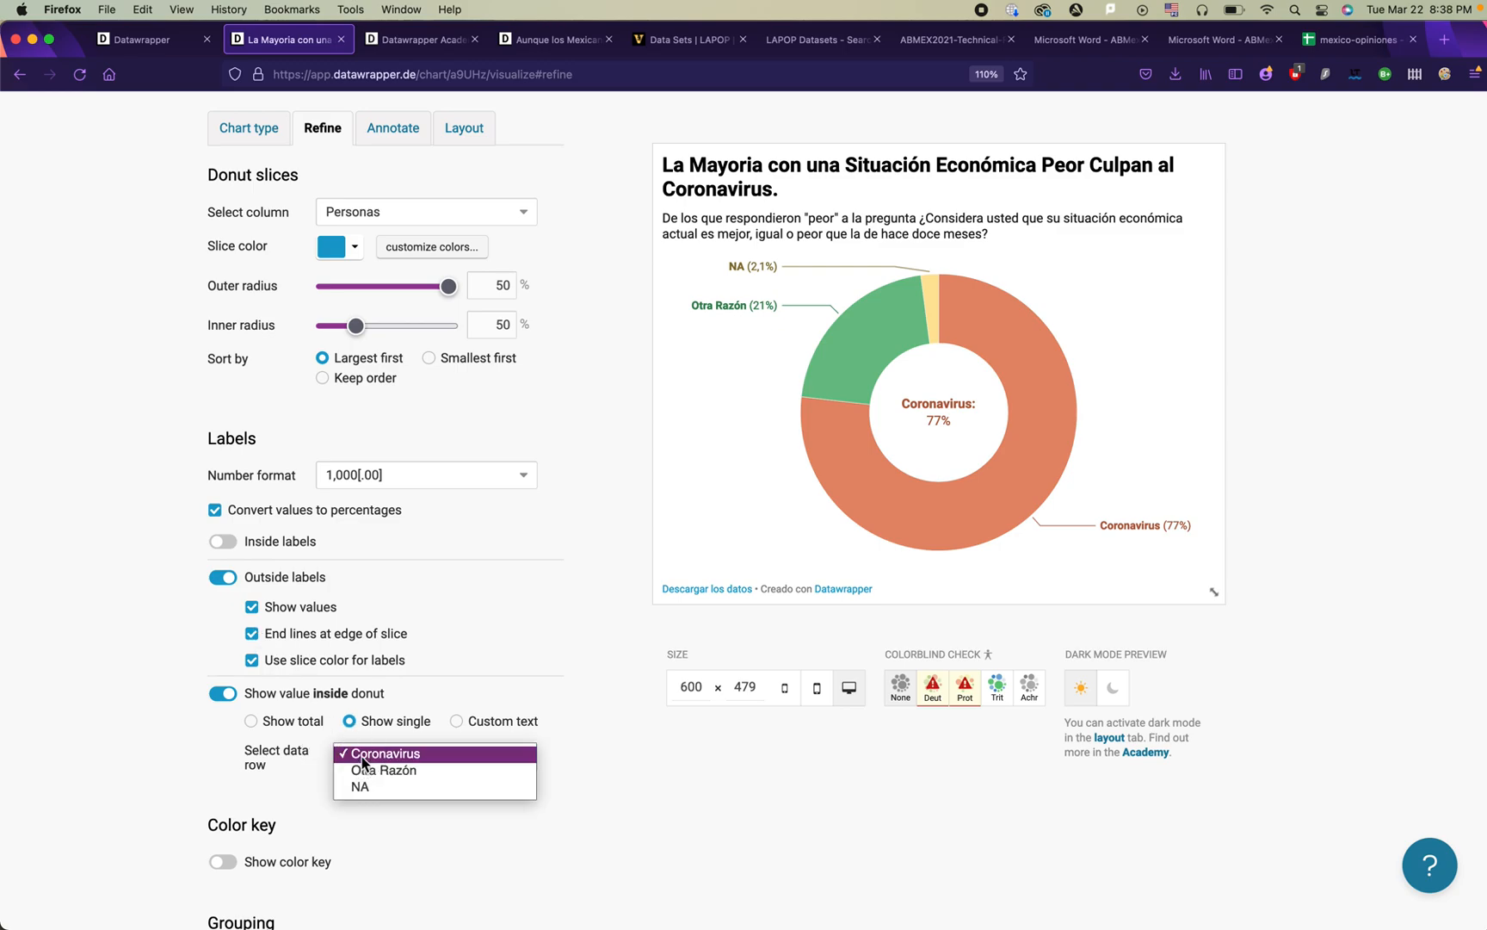
pyautogui.click(362, 757)
pyautogui.click(283, 521)
pyautogui.click(283, 521)
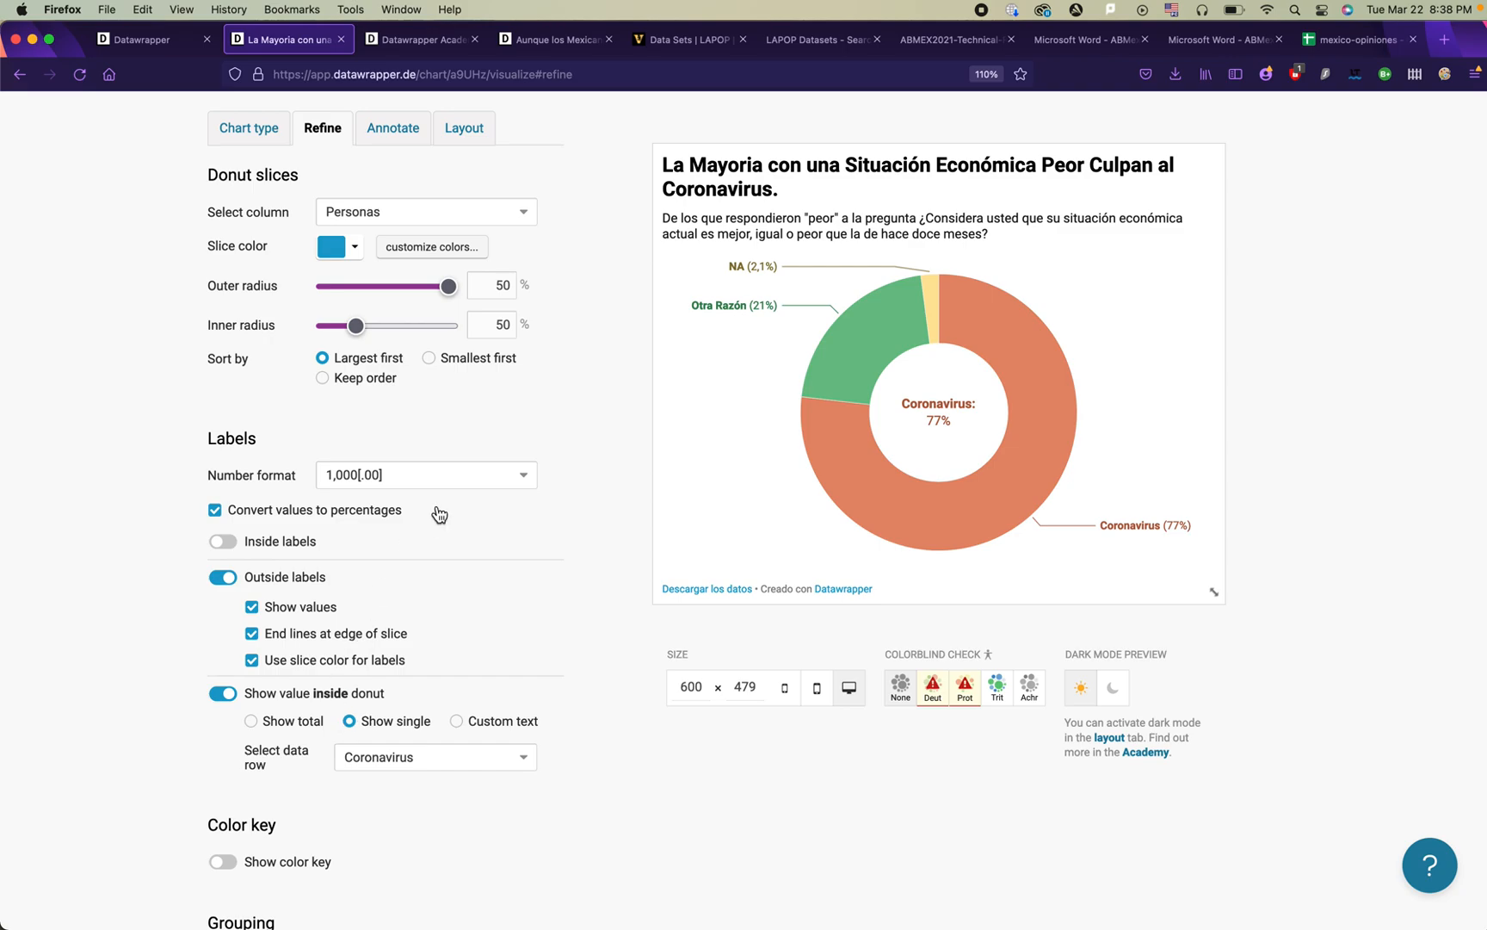
# Step: Switch the donut back to inside labels and turn off the conversion of values to percentages
pyautogui.scroll(2, 401, 645)
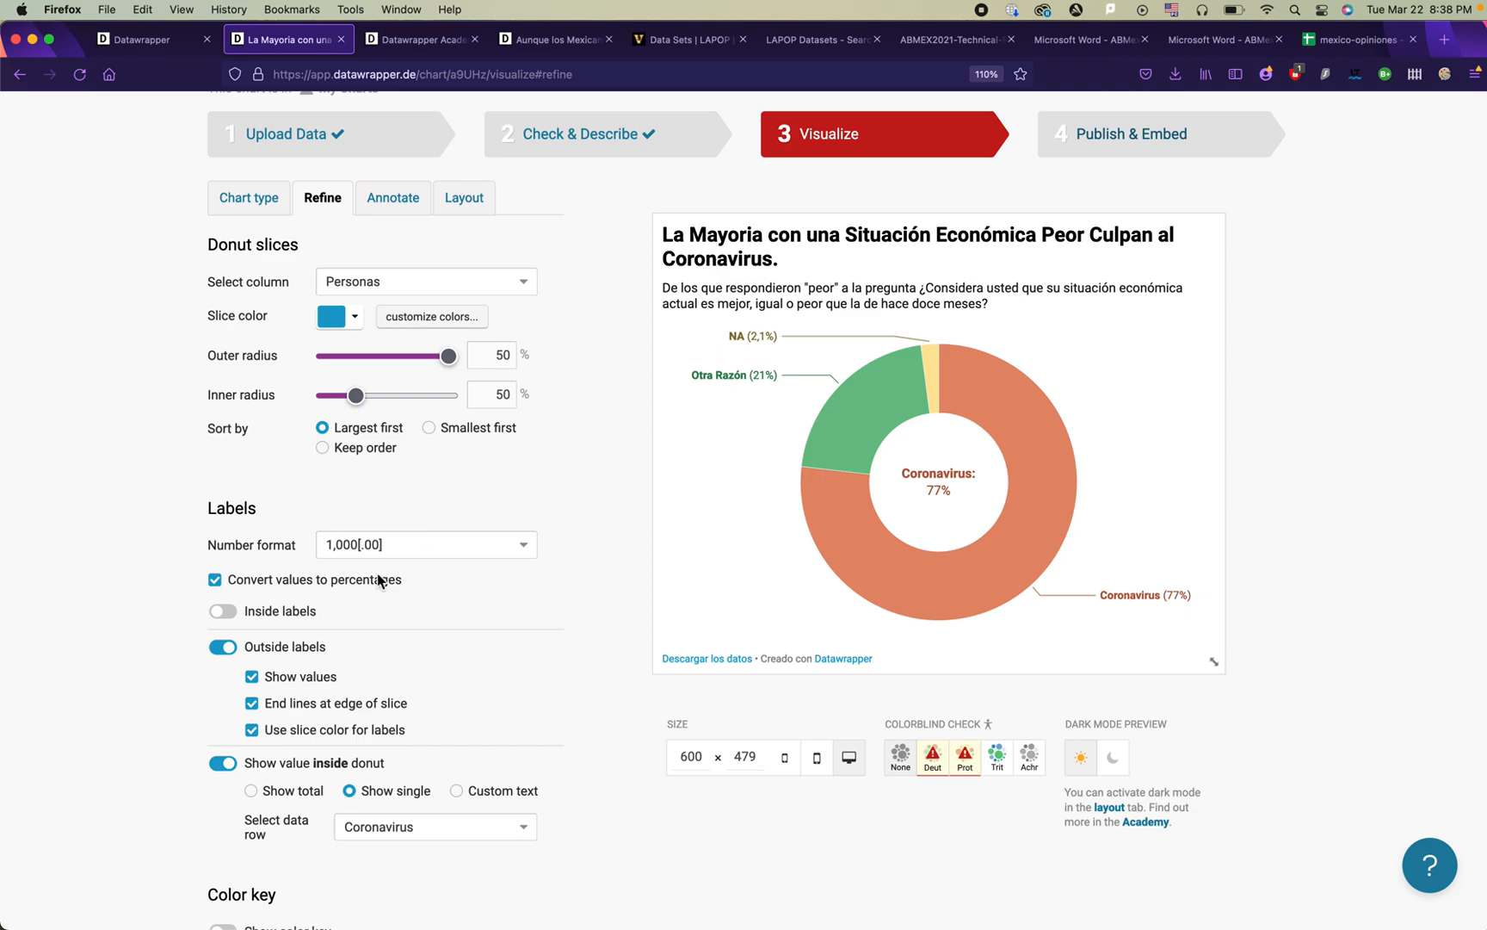
pyautogui.scroll(2, 316, 621)
pyautogui.scroll(-3, 316, 621)
pyautogui.click(225, 564)
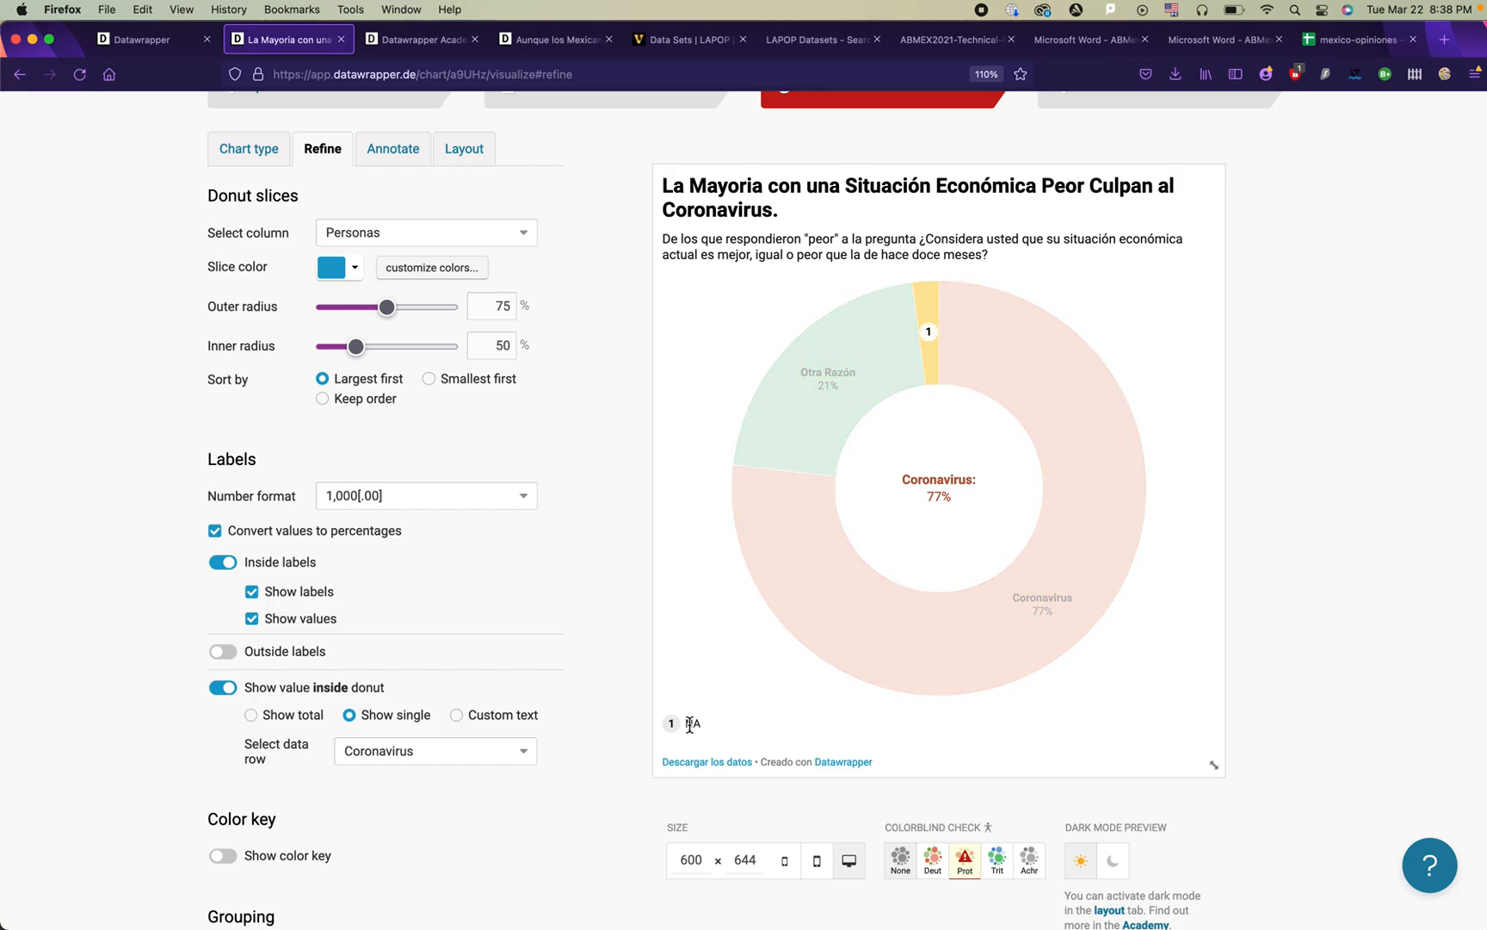
pyautogui.click(269, 535)
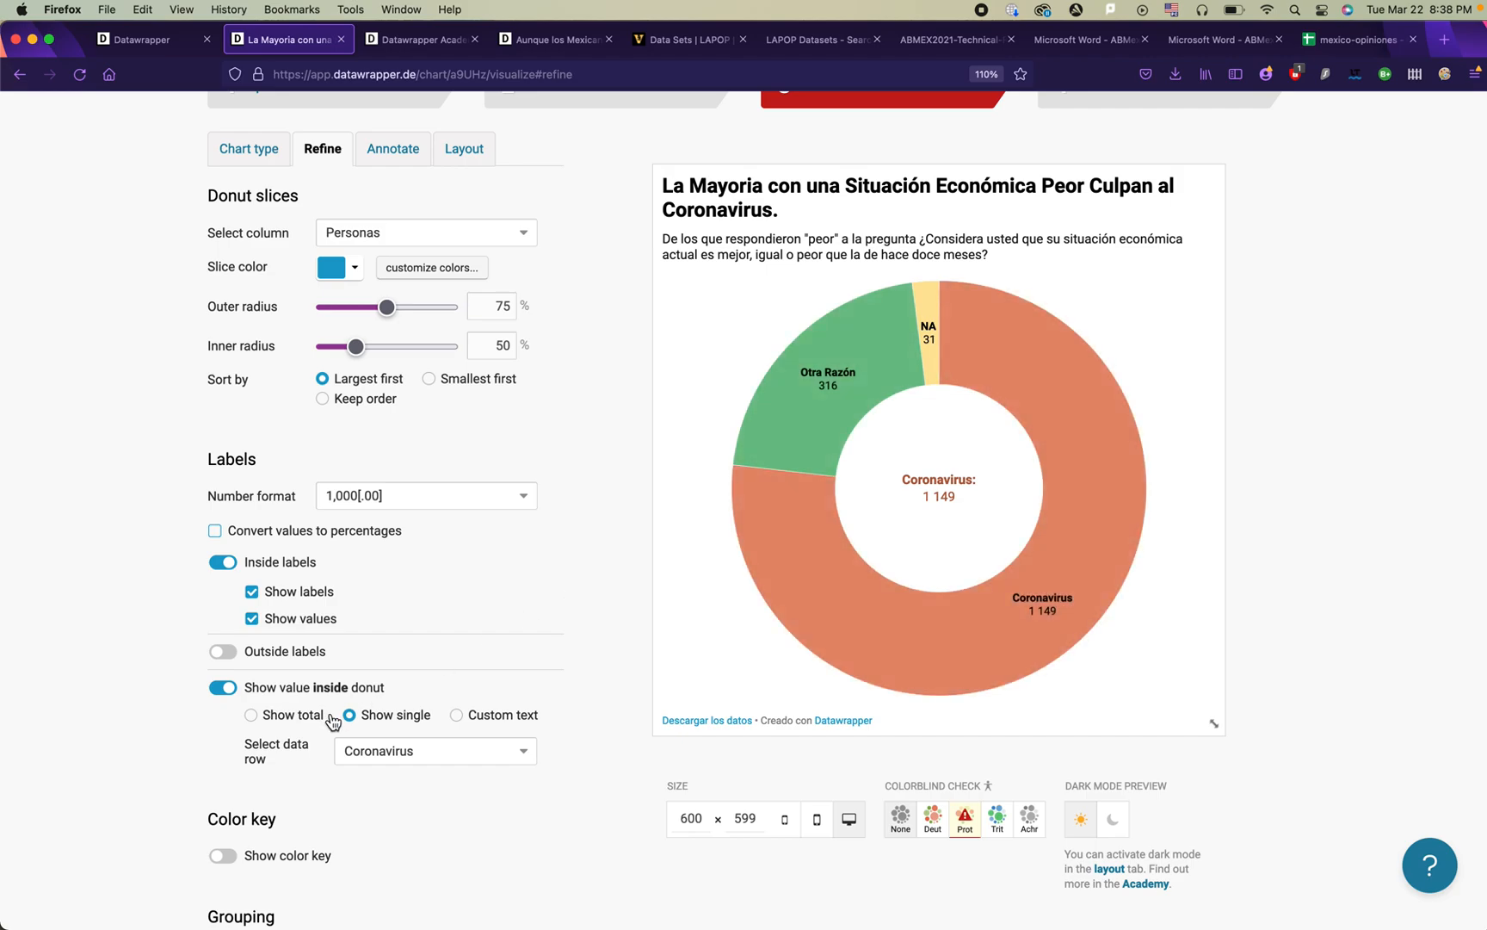
# Step: Change the value inside the donut to custom text reading "77% Culpan al Coronavirus"
pyautogui.click(396, 749)
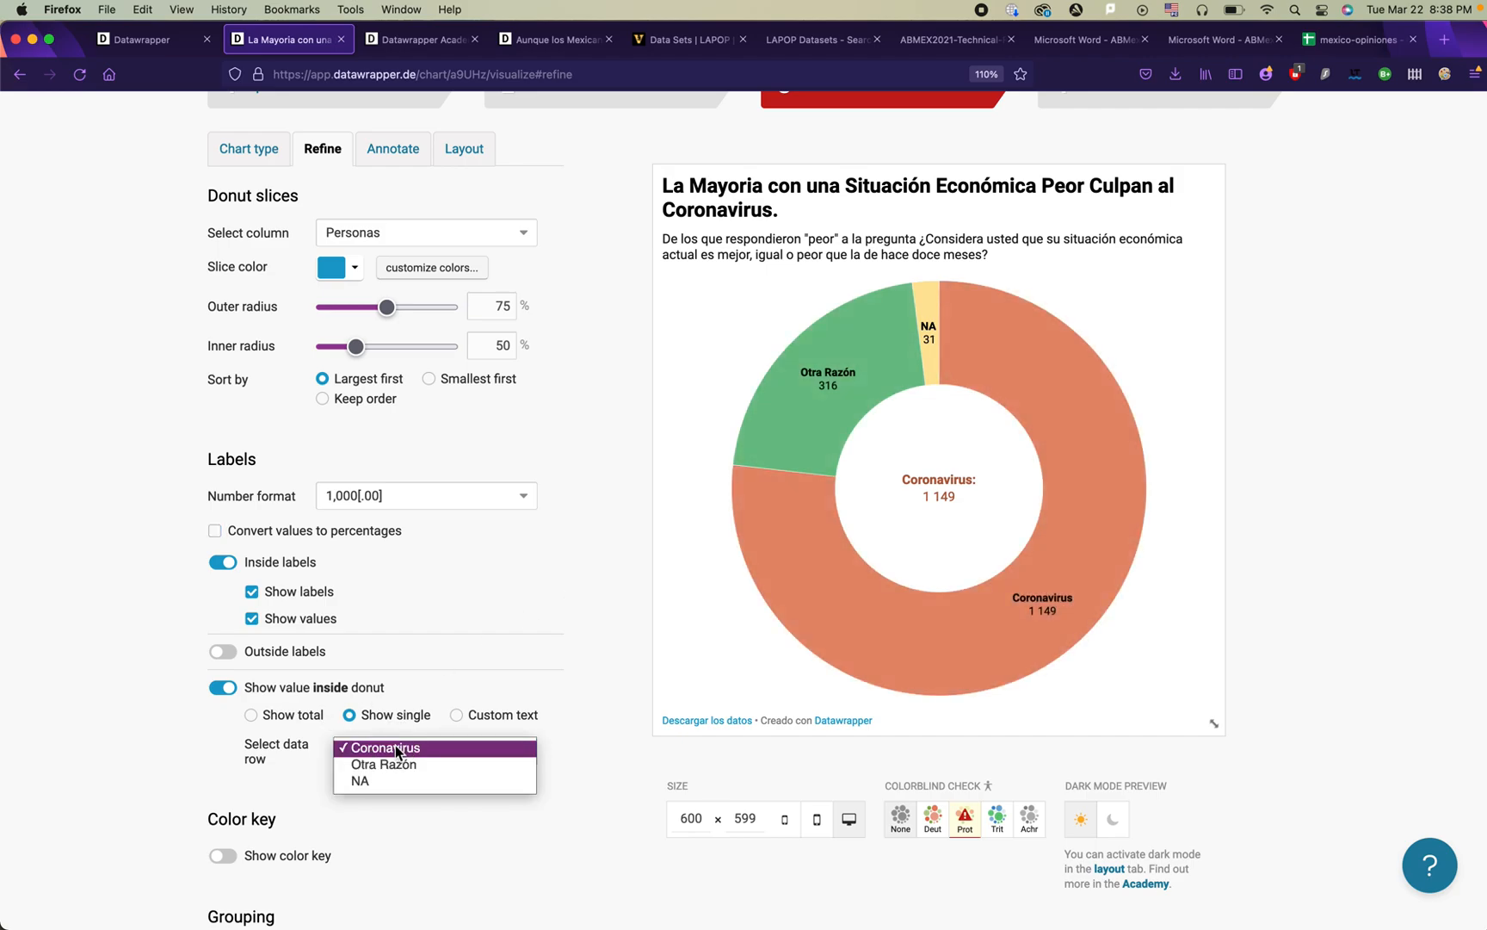
pyautogui.click(515, 723)
pyautogui.click(515, 721)
pyautogui.click(483, 741)
pyautogui.write('Cor')
pyautogui.press('BackSpace')
pyautogui.press('BackSpace')
pyautogui.press('BackSpace')
pyautogui.write('77')
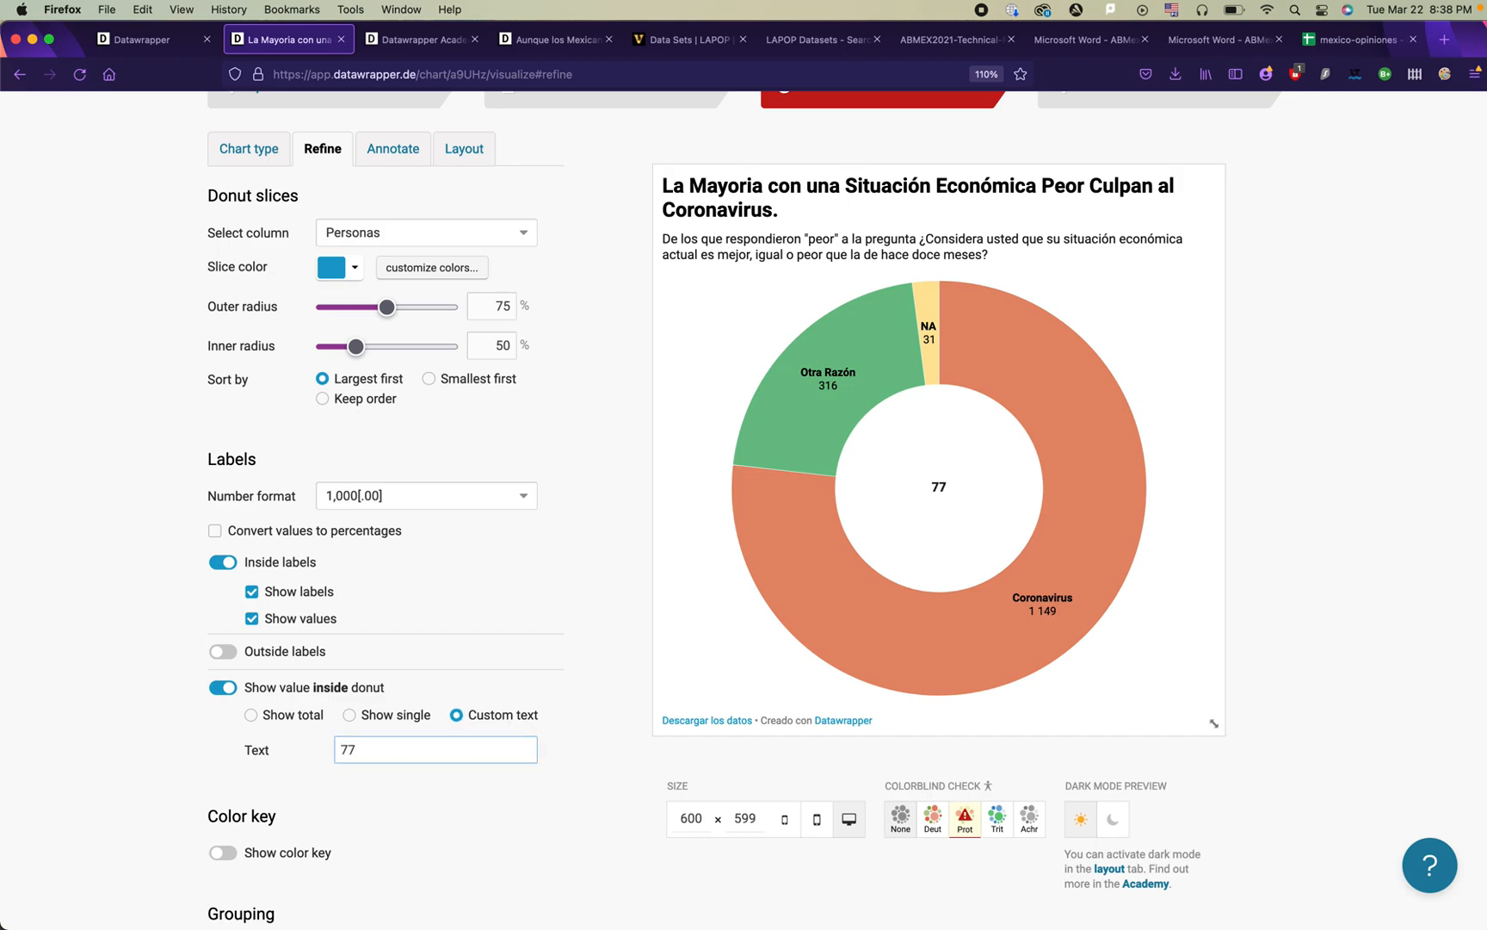
pyautogui.write('% Culpan al Coronavirus')
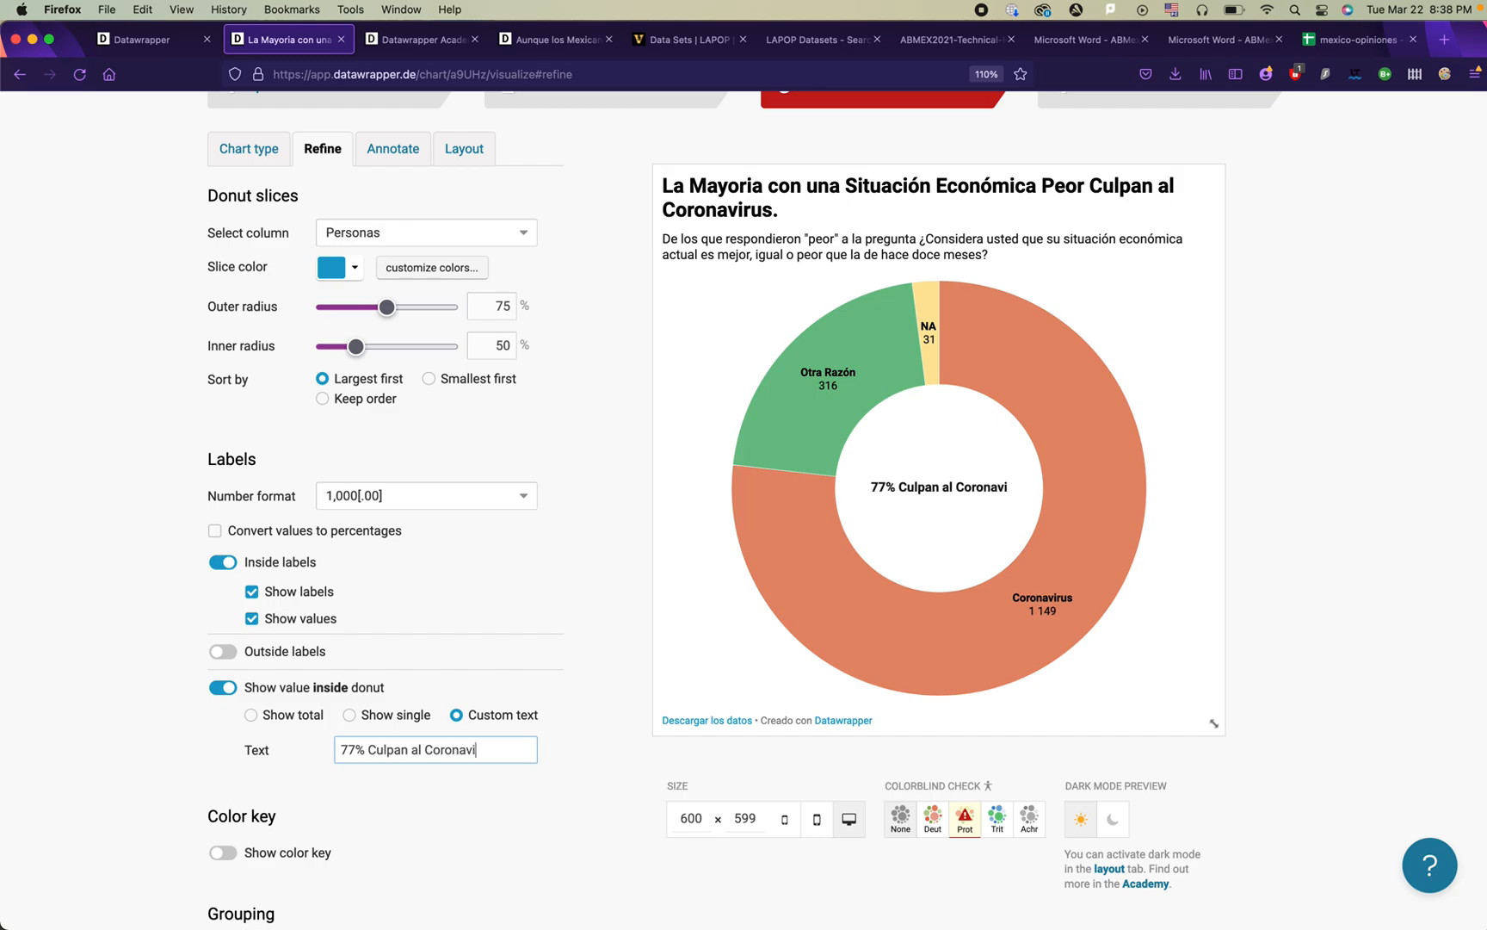
pyautogui.click(369, 748)
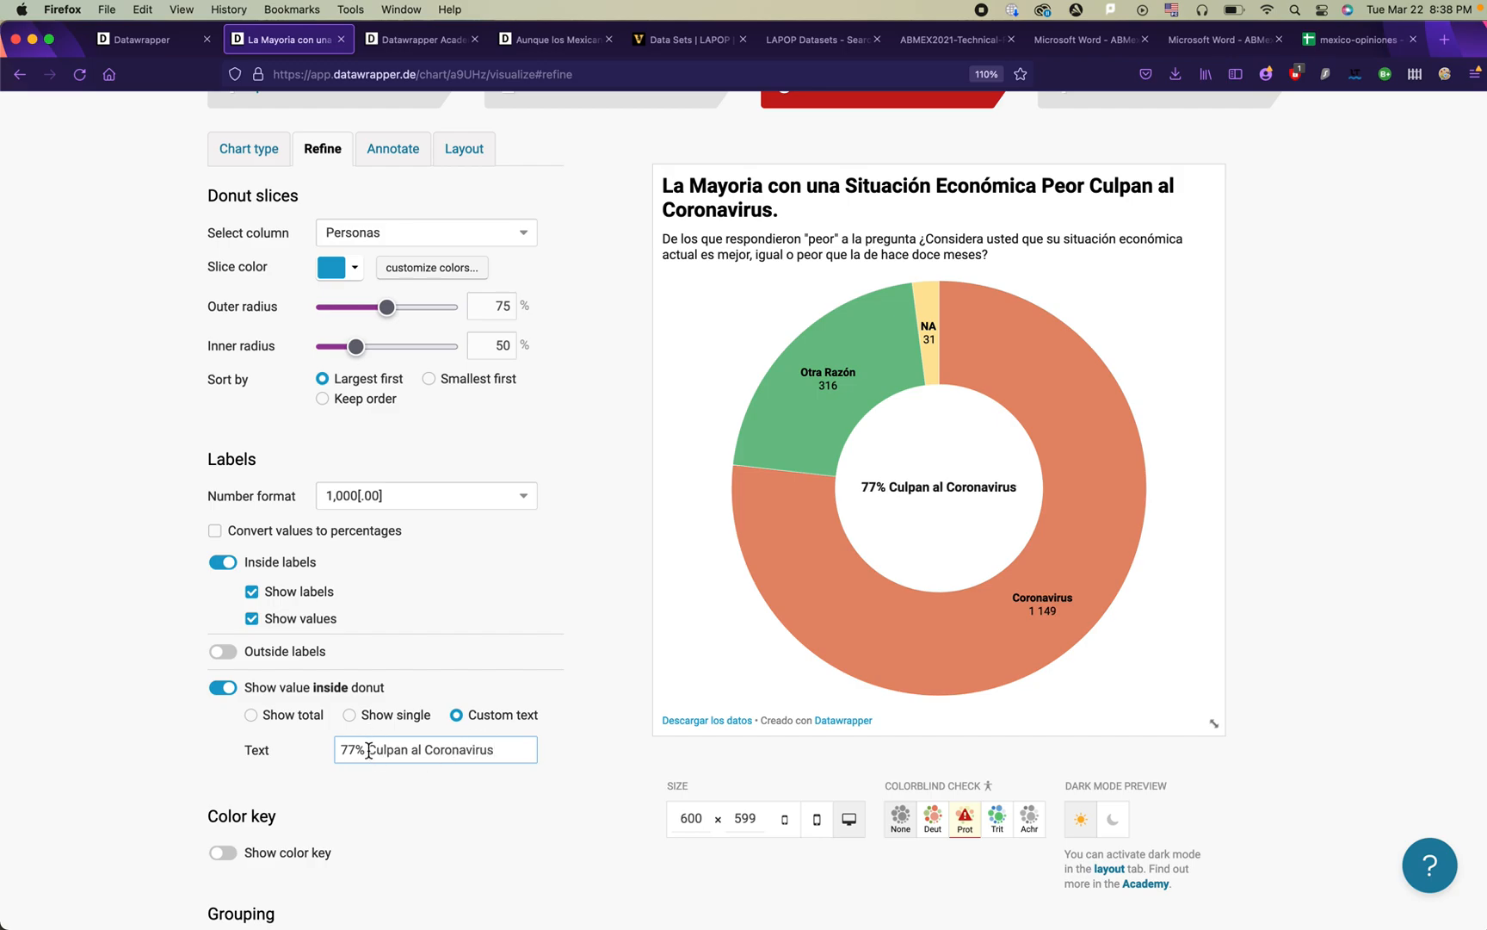
pyautogui.click(460, 812)
# Step: Append "77% culpan al coronavirus por esa situación." to the chart description and accept the spelling suggestion for "coronavirus"
pyautogui.scroll(3, 484, 438)
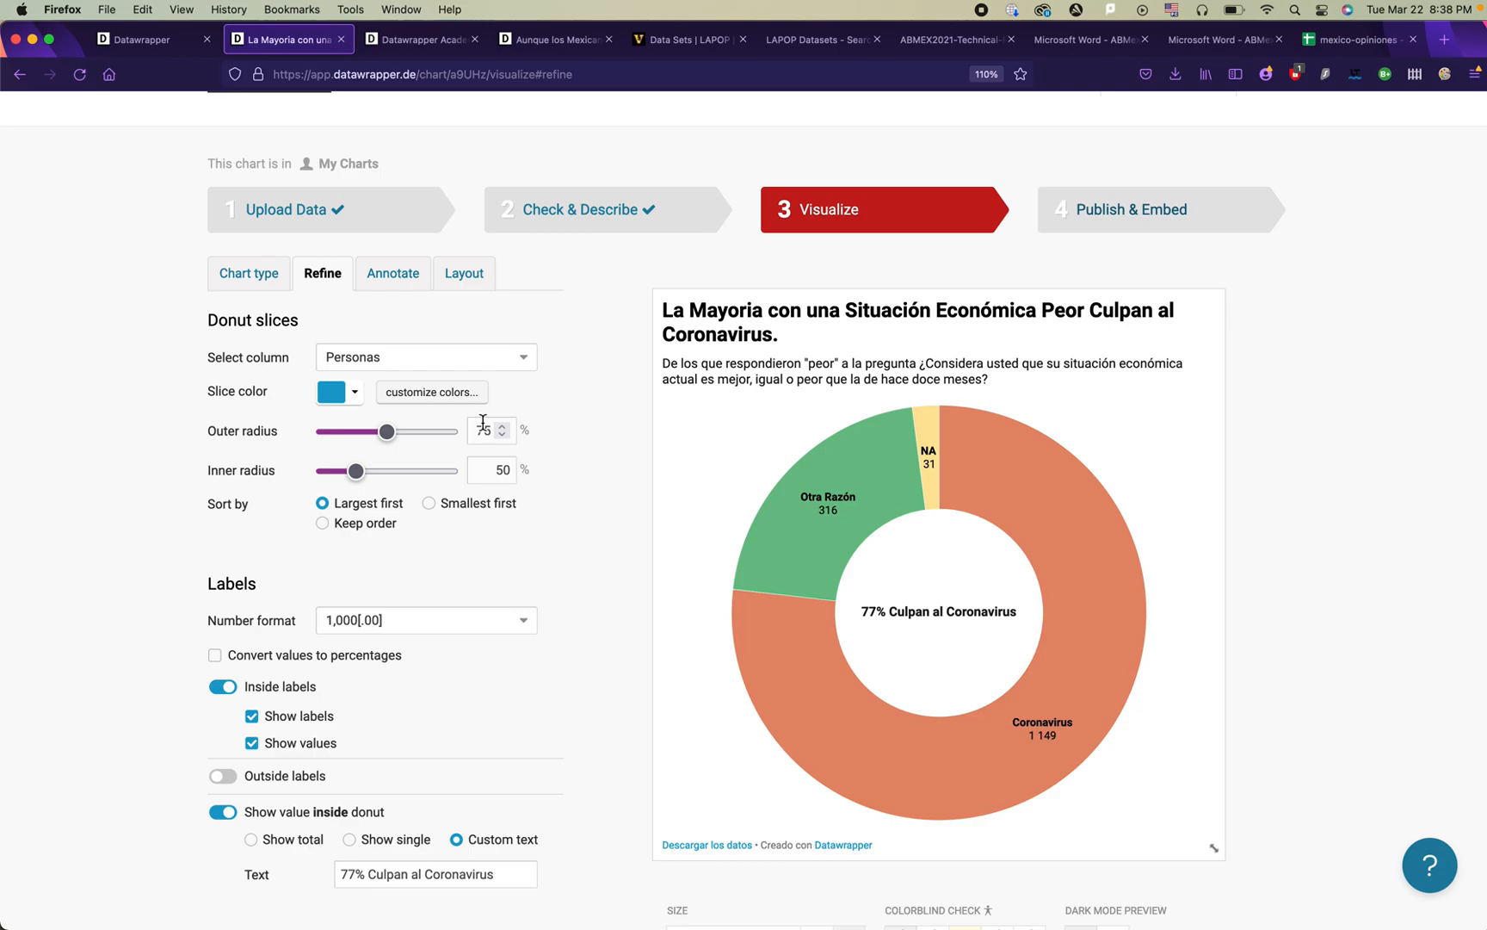
pyautogui.scroll(-2, 483, 424)
pyautogui.click(387, 204)
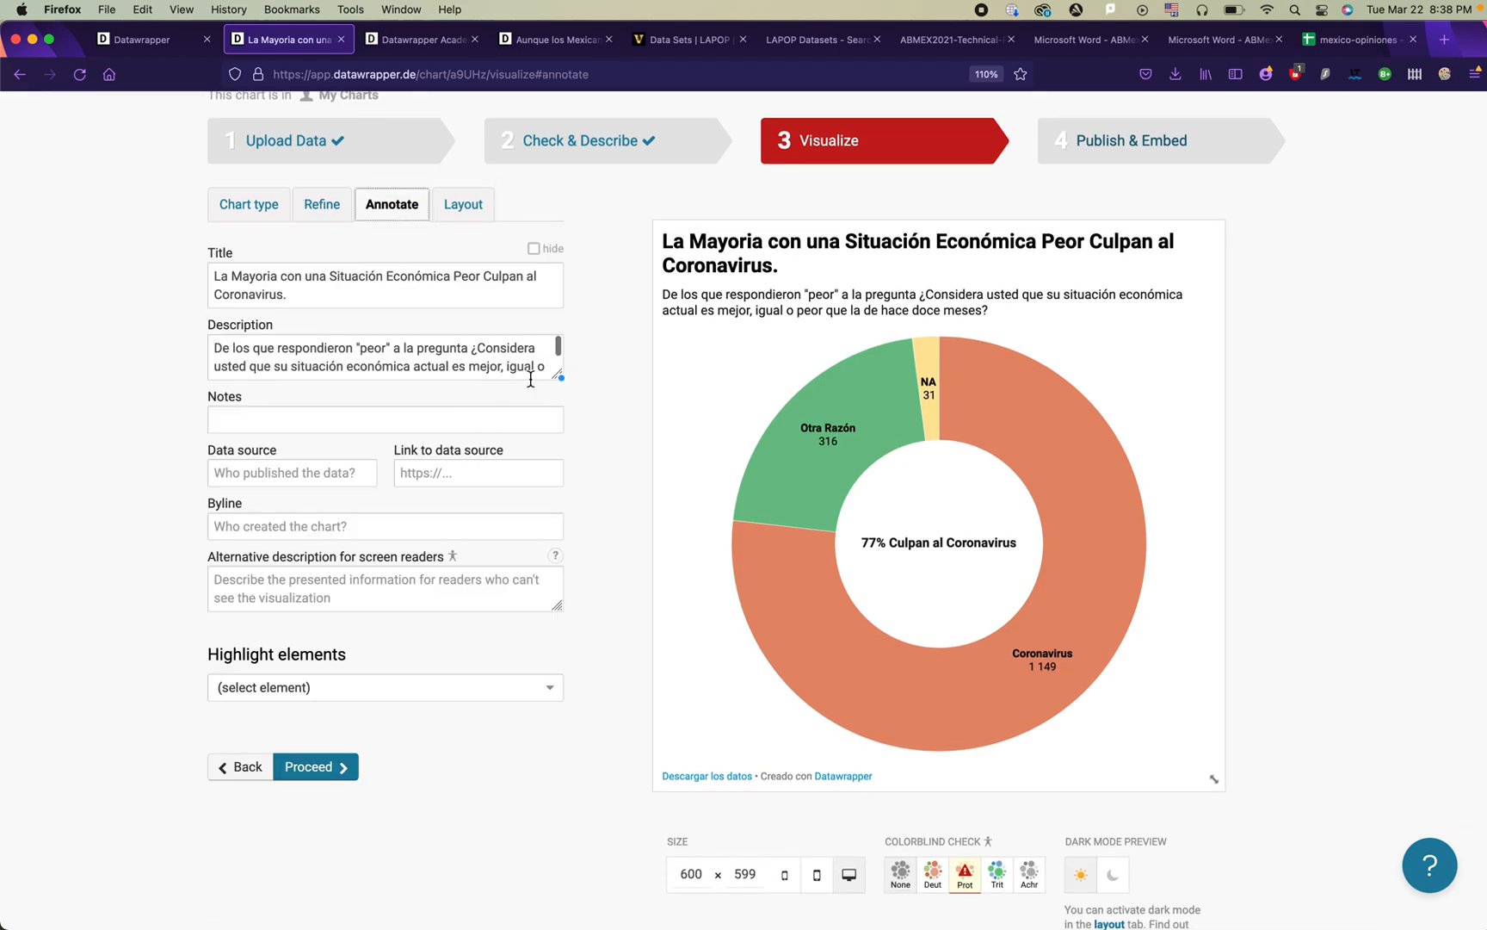
pyautogui.scroll(-1, 531, 379)
pyautogui.click(497, 374)
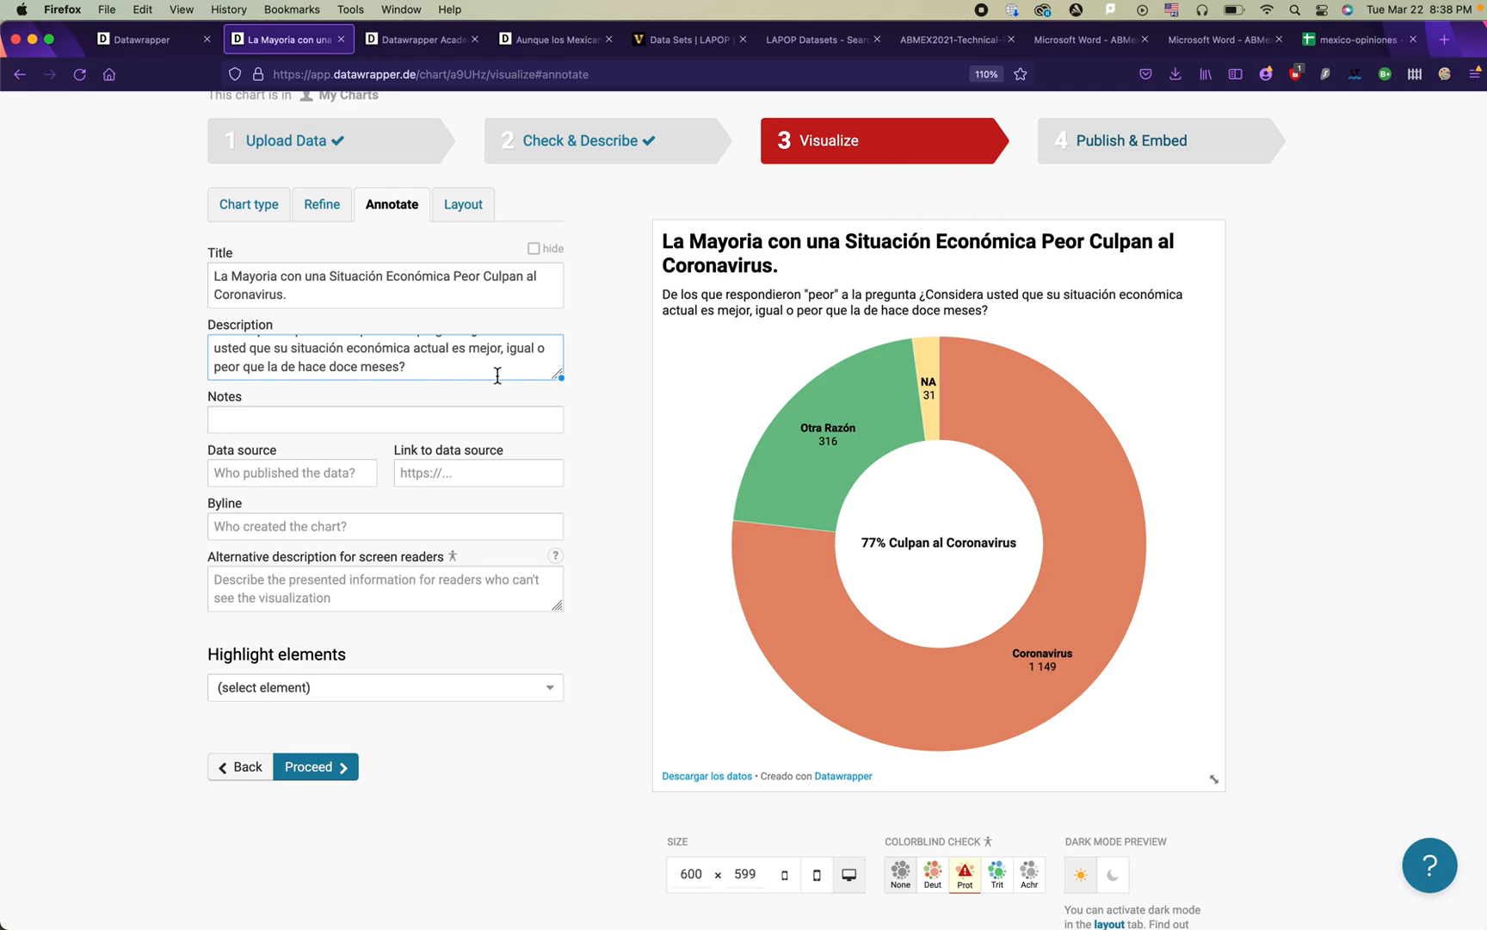
pyautogui.scroll(1, 481, 376)
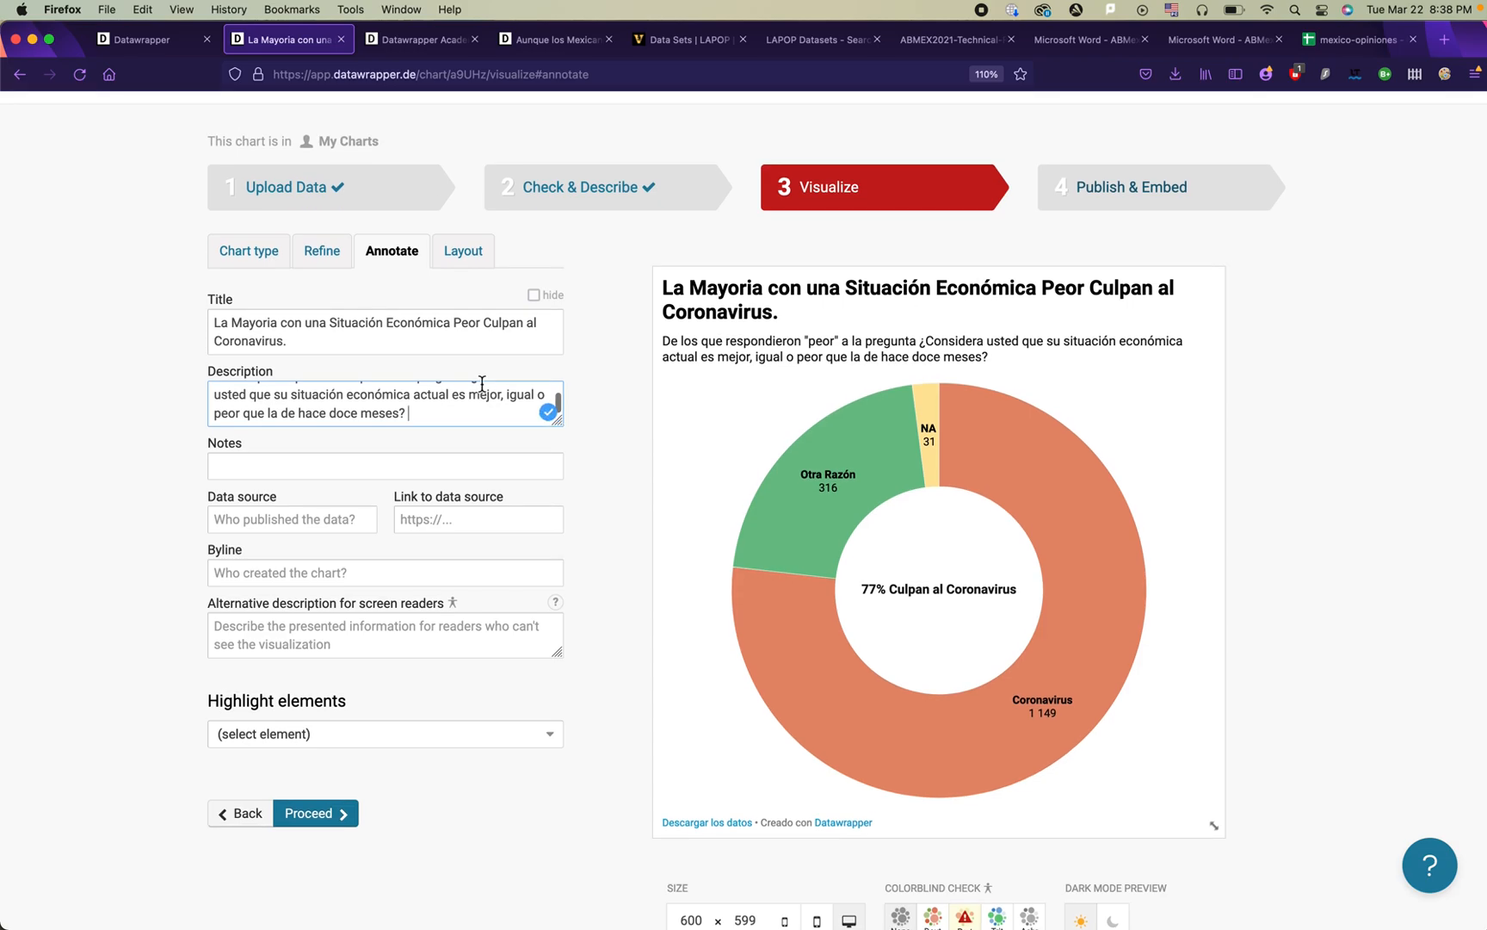
pyautogui.scroll(1, 404, 407)
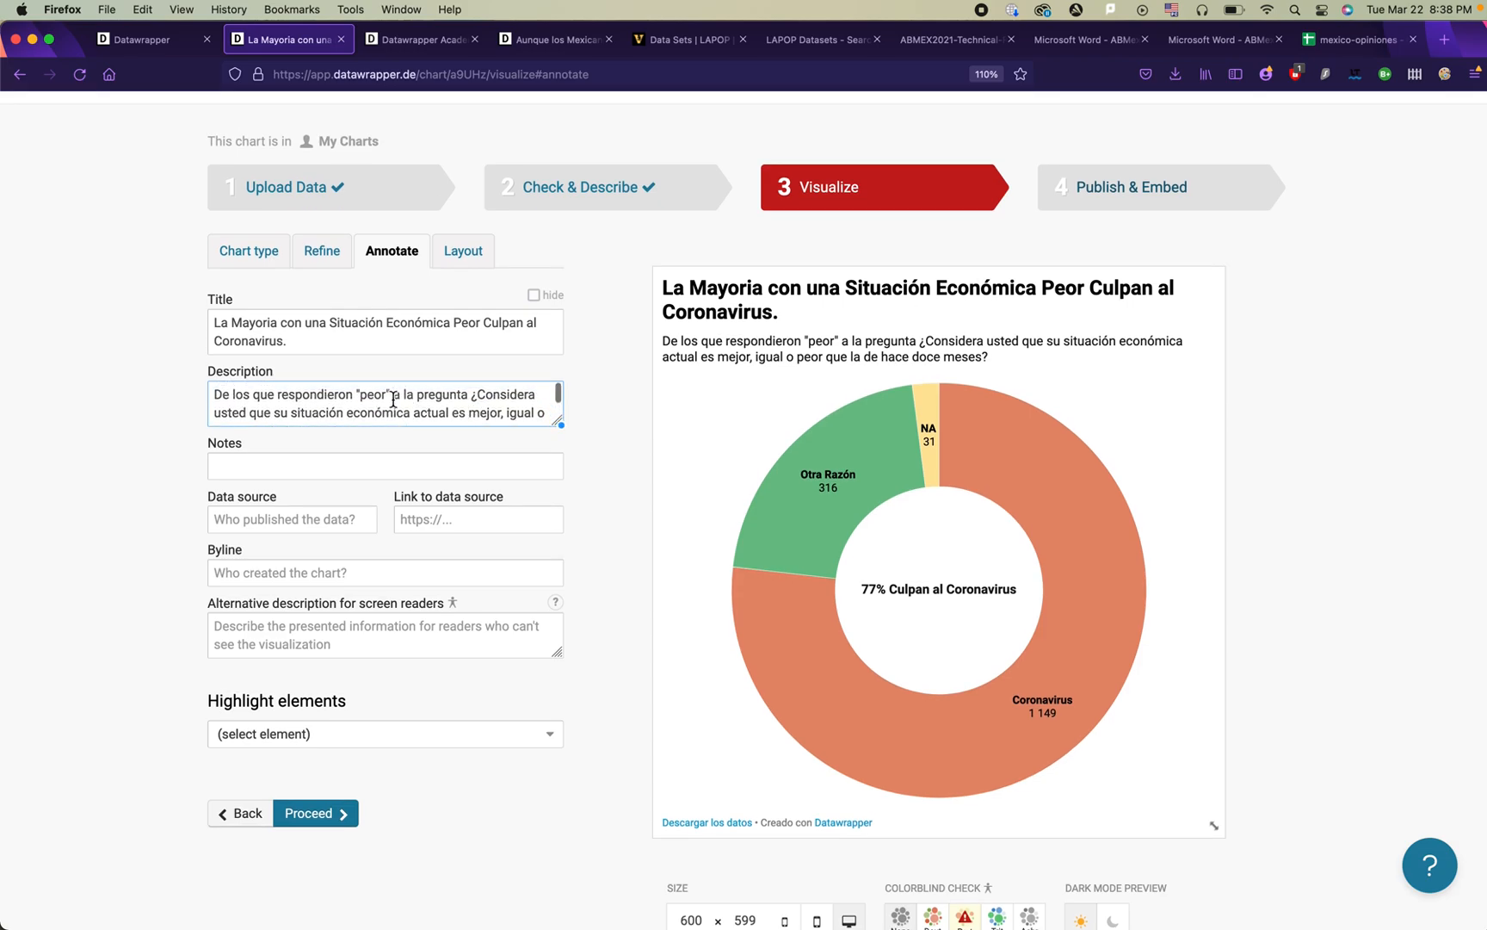
pyautogui.scroll(-1, 403, 409)
pyautogui.write('77')
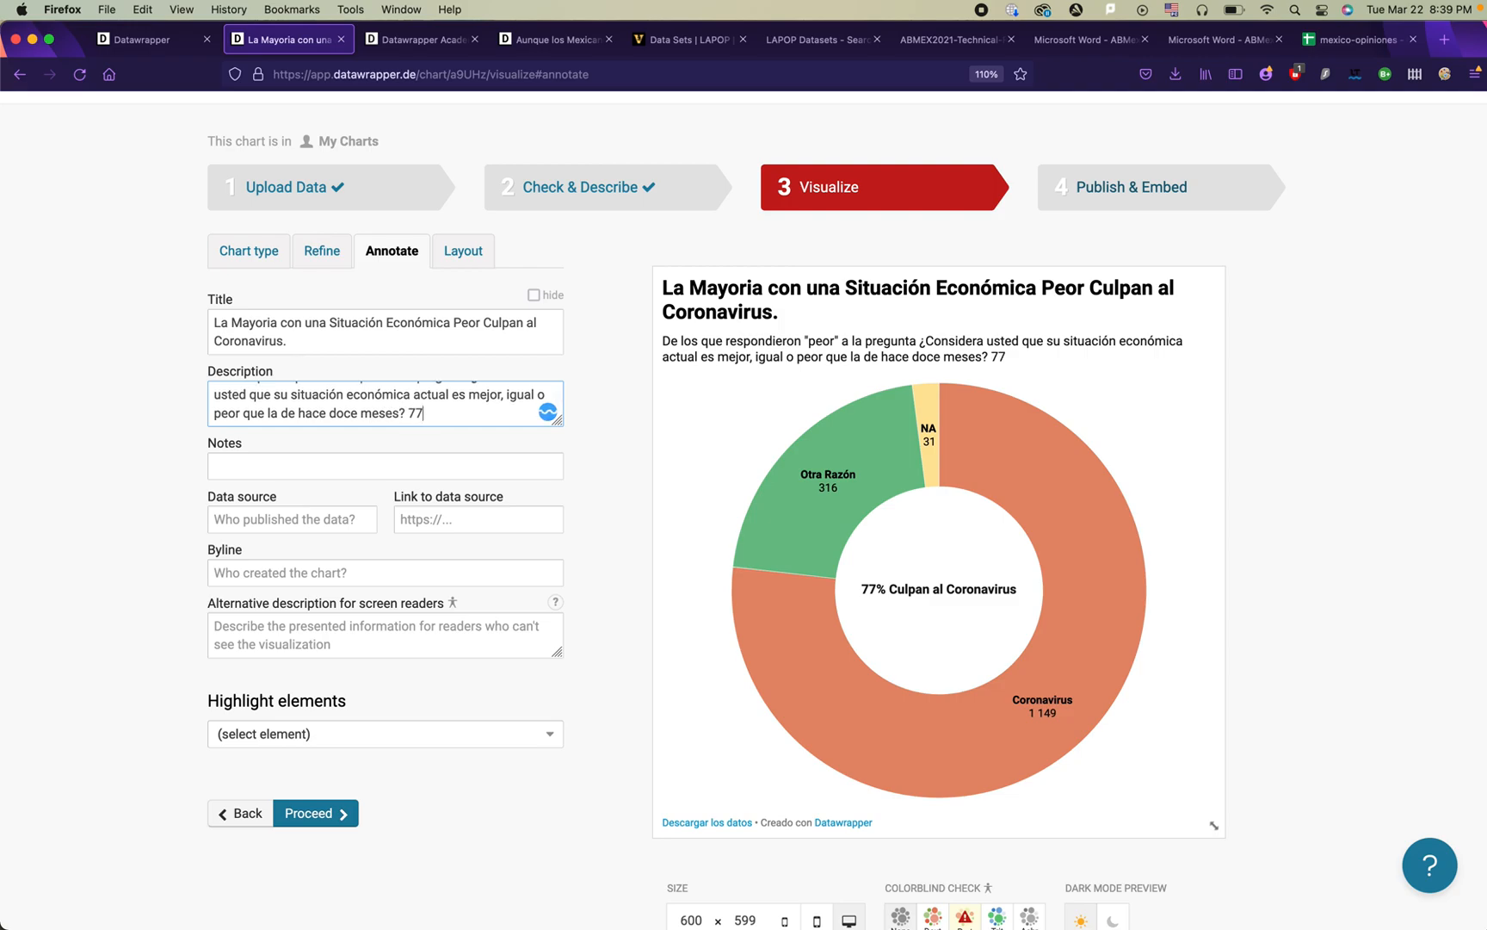
pyautogui.write('% culpan al co')
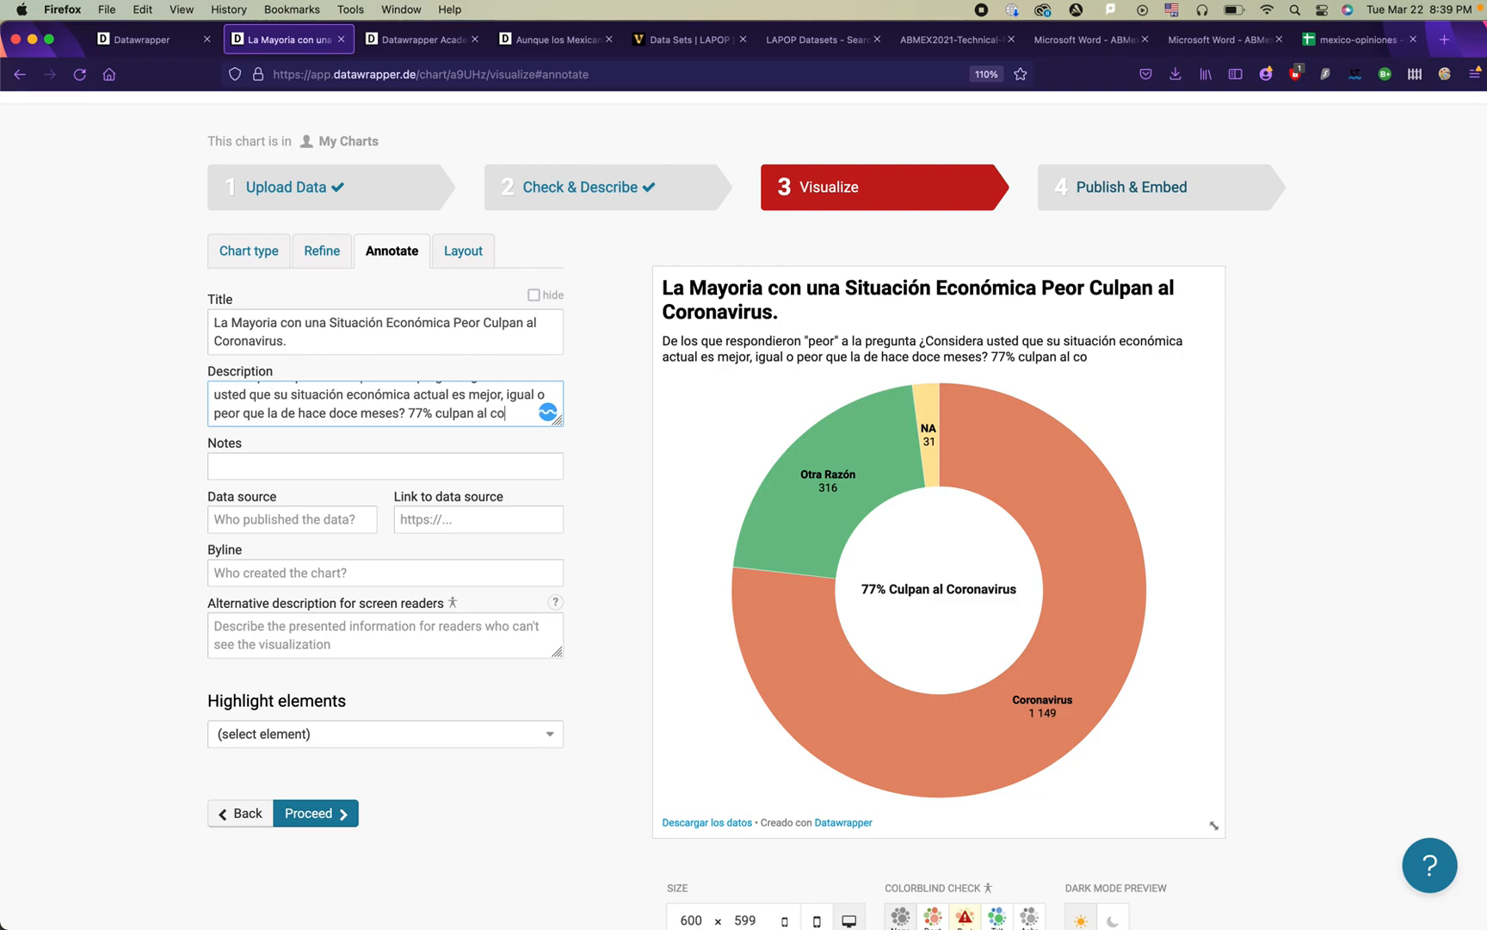
pyautogui.write('ranavirus por')
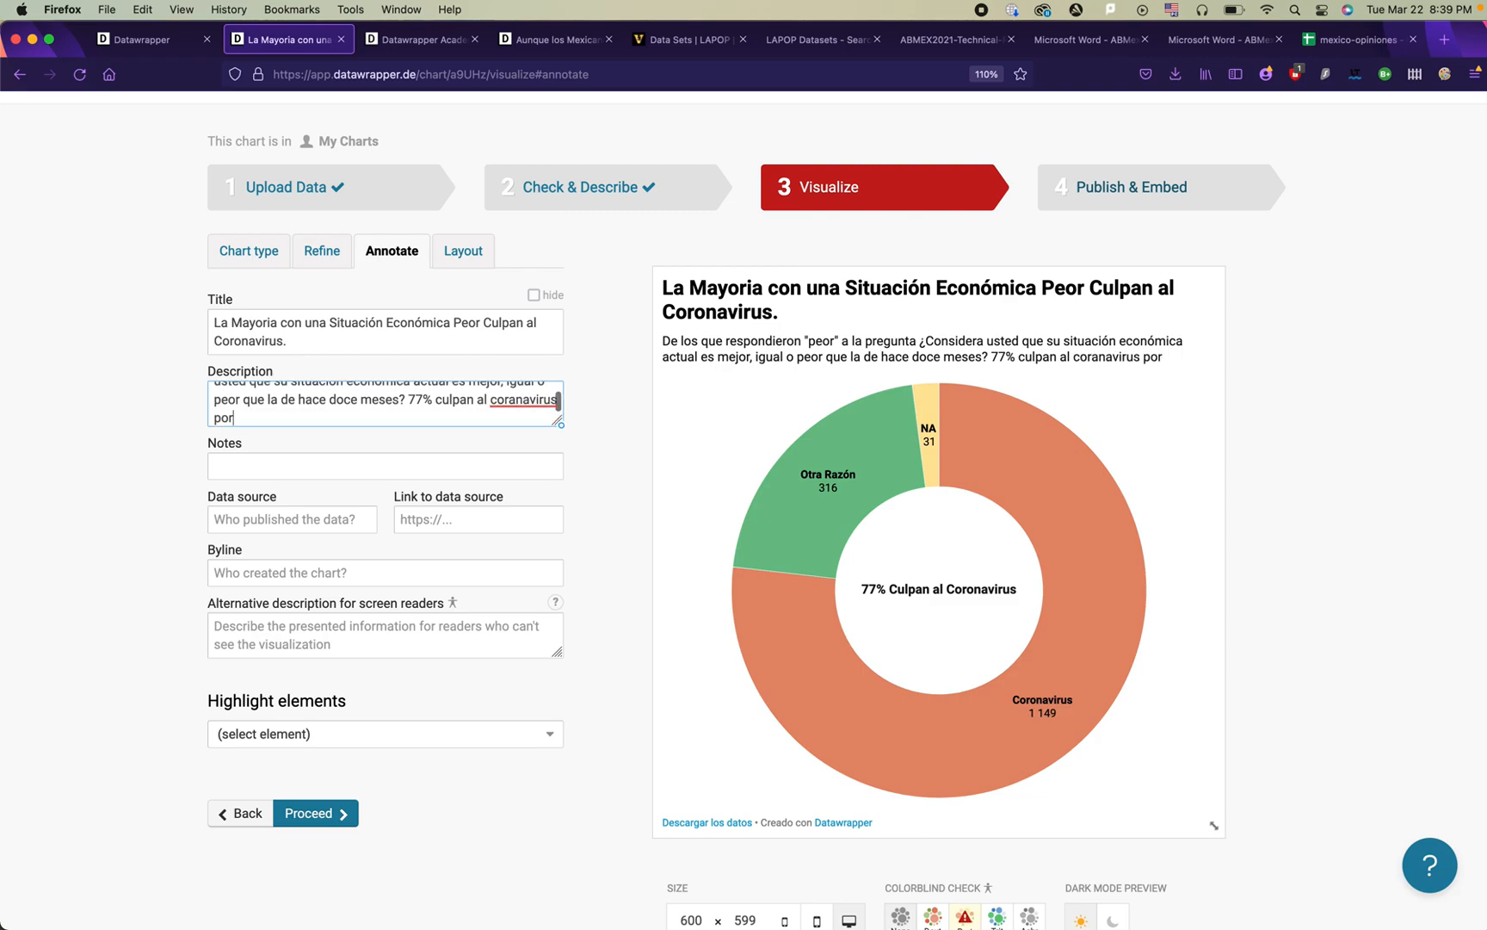
pyautogui.write(' esa situación e')
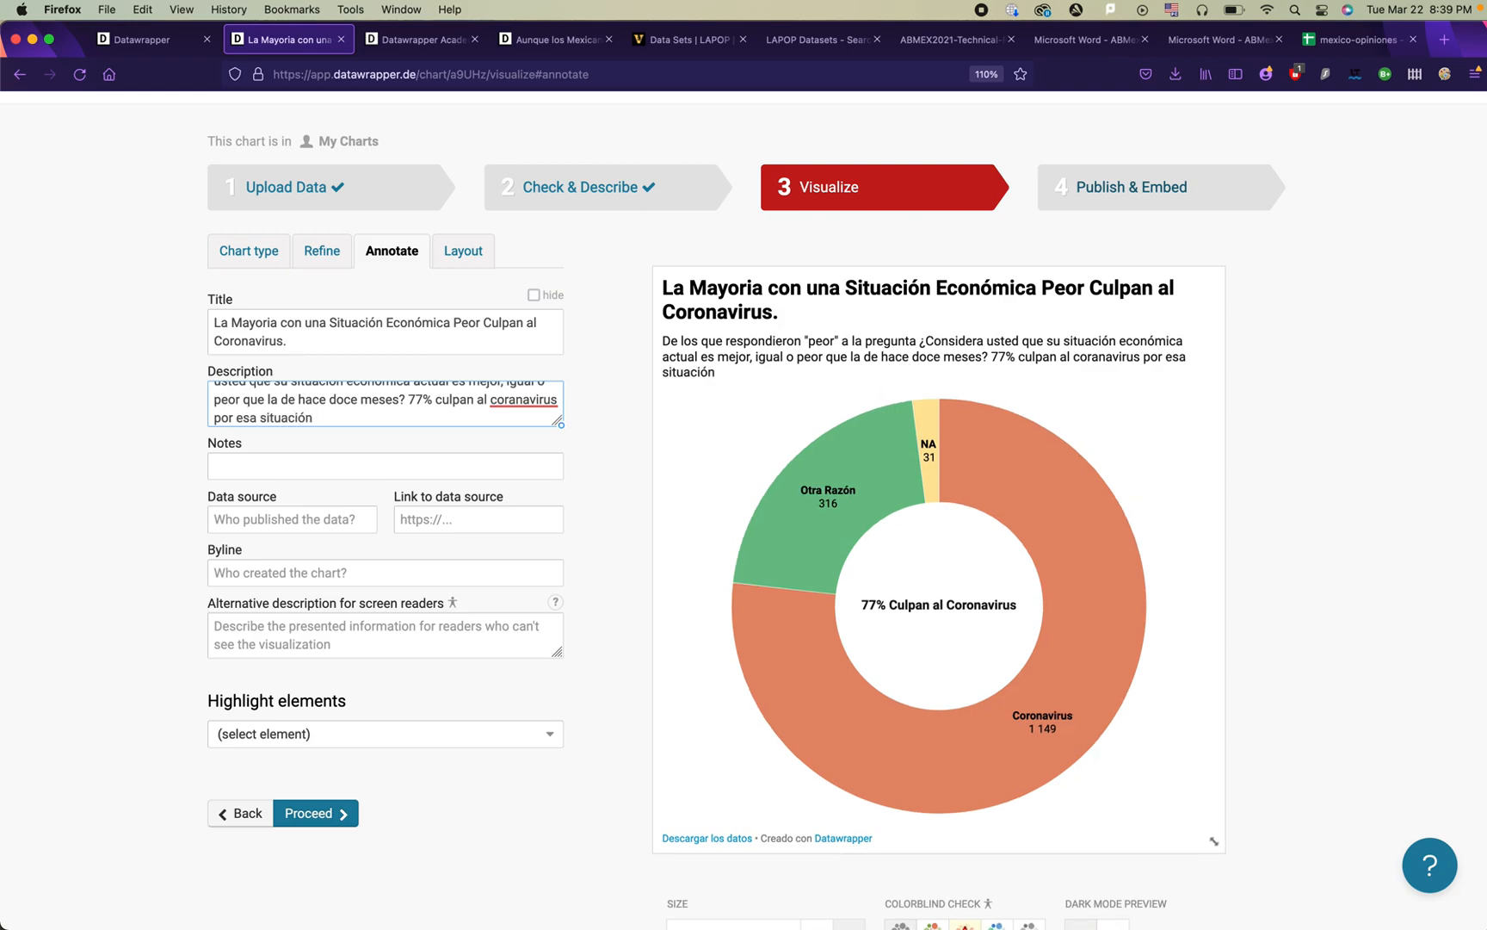
pyautogui.click(498, 401)
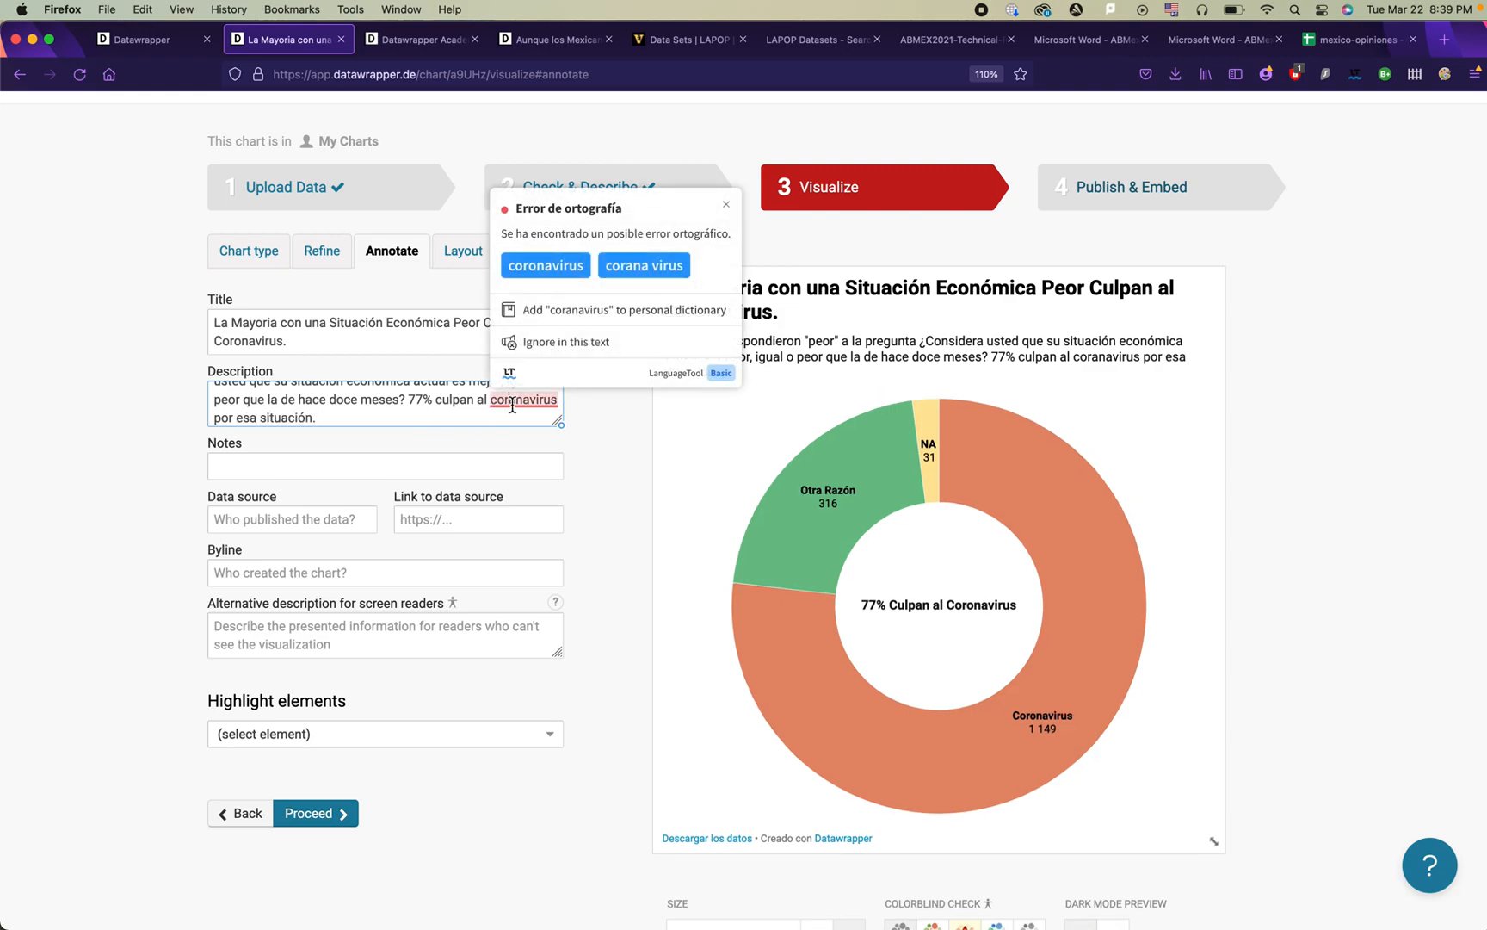
pyautogui.click(540, 263)
# Step: Copy the full chart description into the alternative description for screen readers
pyautogui.scroll(-1, 607, 536)
pyautogui.click(494, 628)
pyautogui.moveTo(425, 407); pyautogui.dragTo(192, 354)
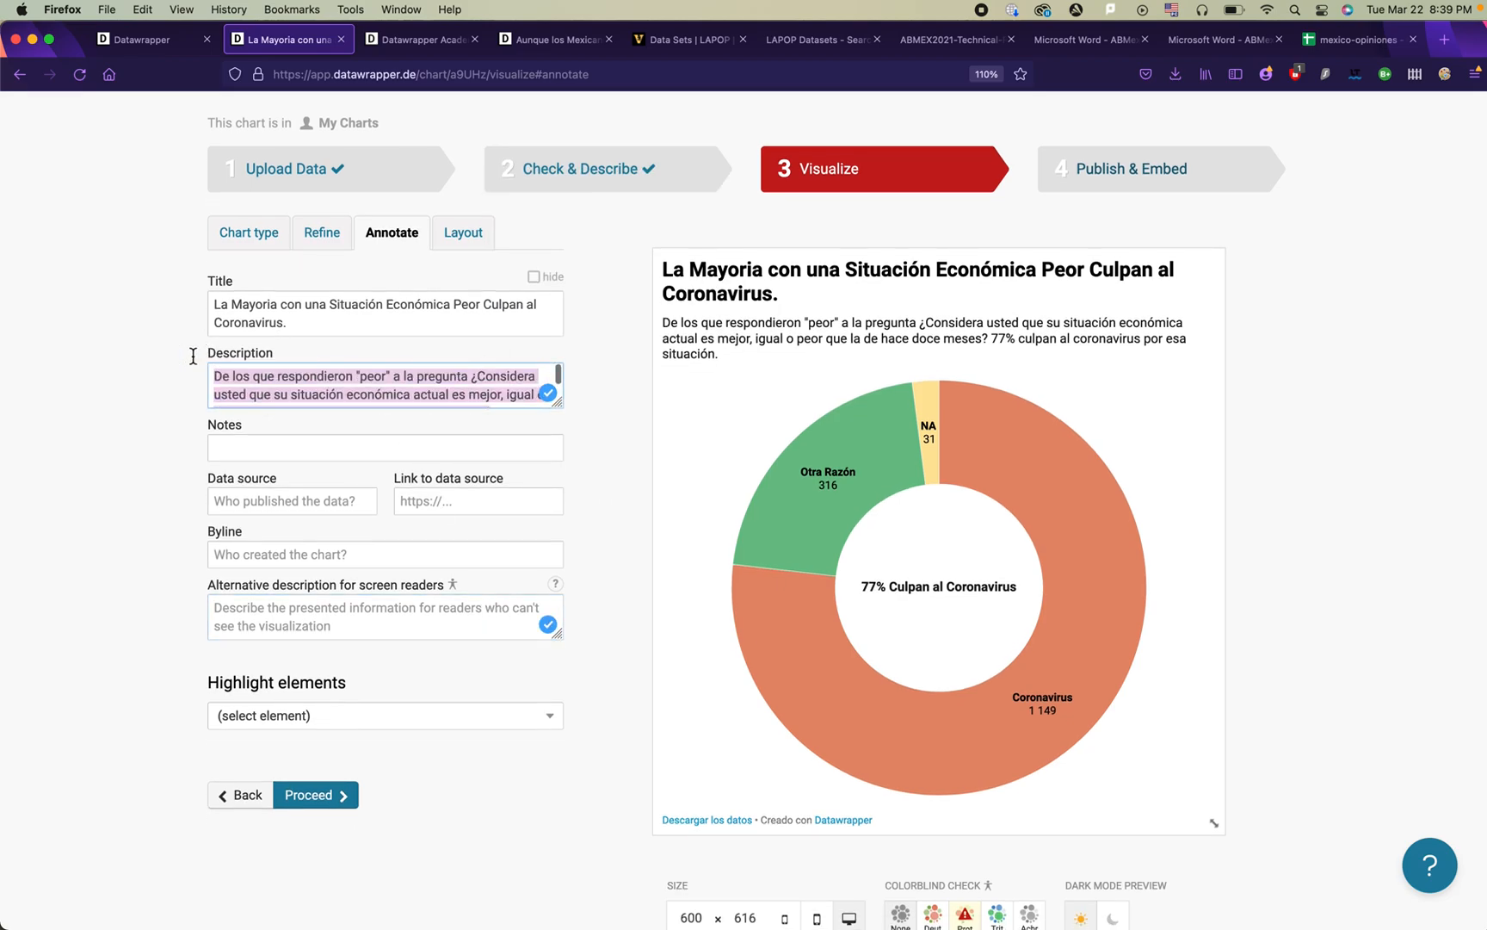
pyautogui.press('super+c')
pyautogui.click(319, 620)
pyautogui.press('super+v')
pyautogui.scroll(2, 319, 619)
pyautogui.scroll(-3, 319, 620)
pyautogui.scroll(3, 319, 620)
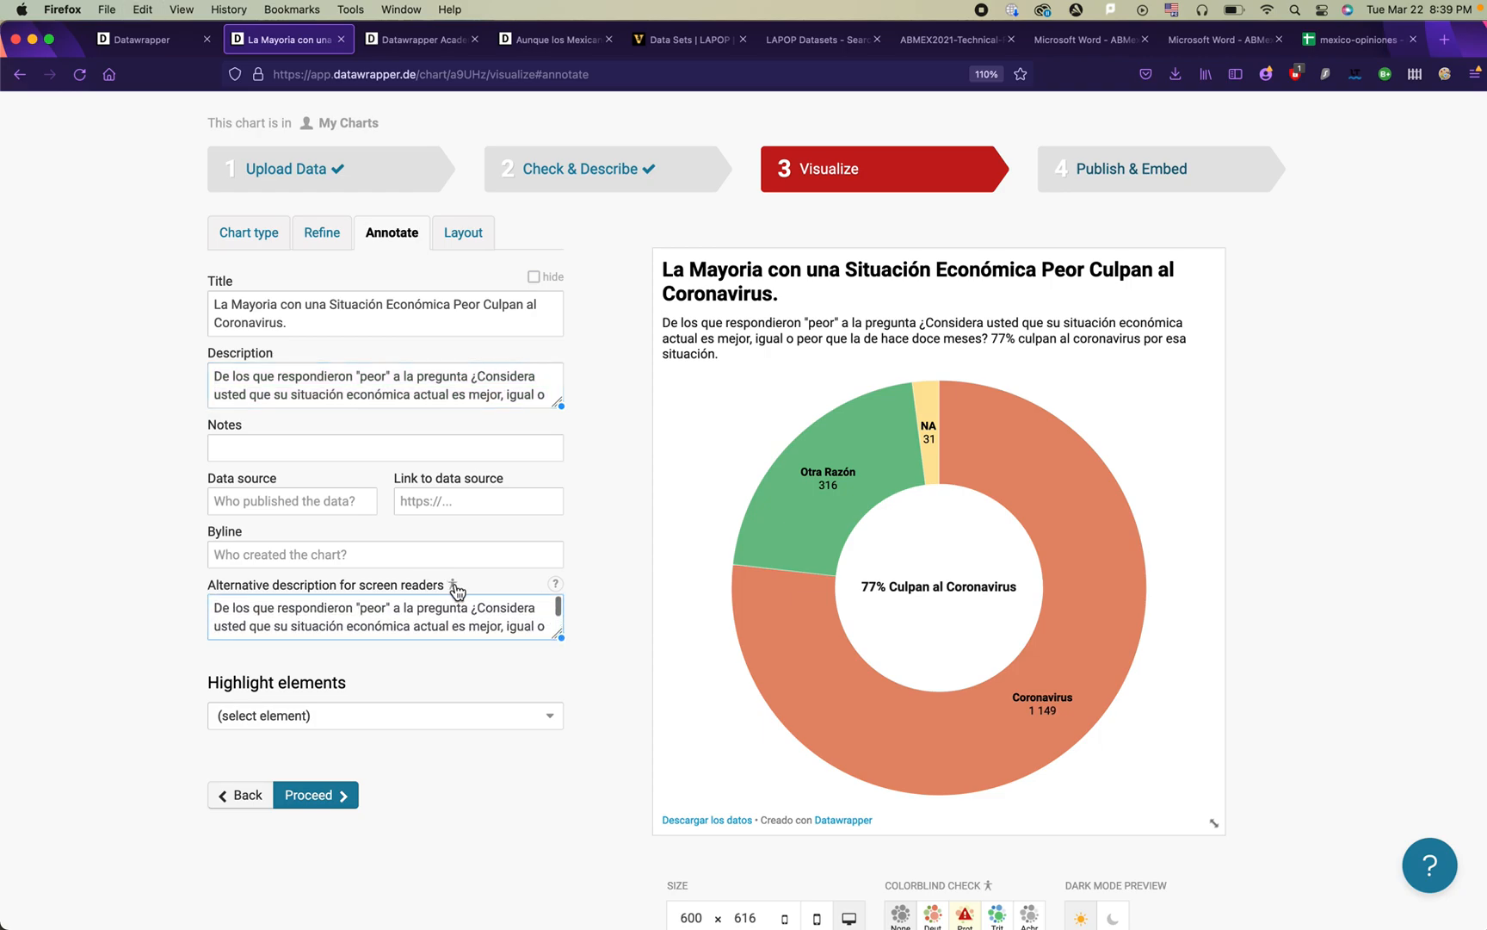
pyautogui.click(606, 651)
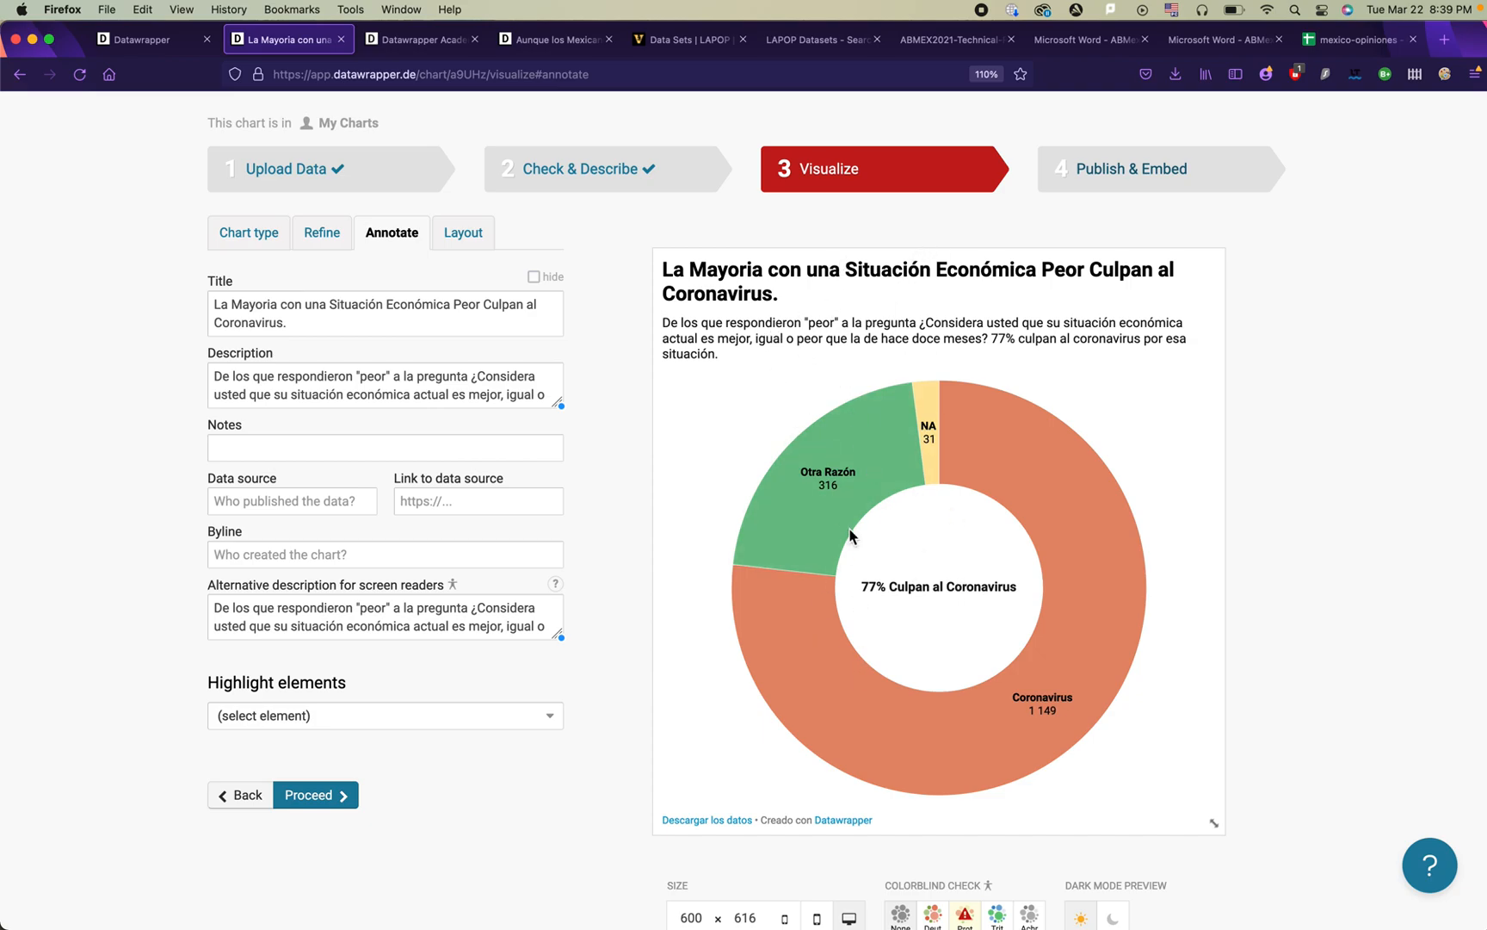
# Step: Correct the spelling of the chart title's second word to "Mayoría"
pyautogui.click(366, 307)
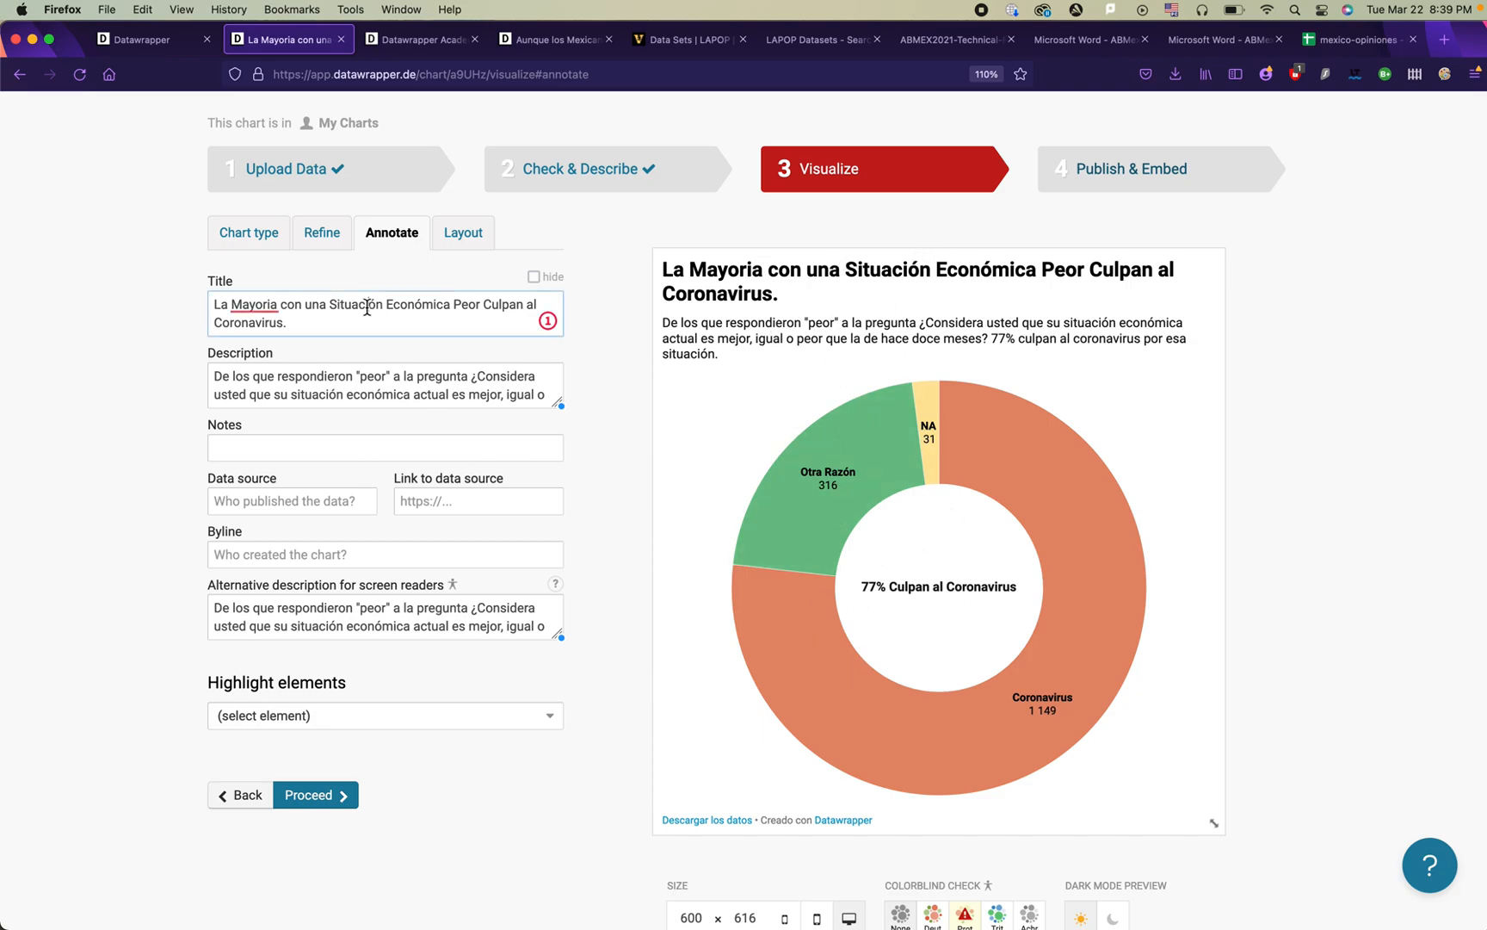
pyautogui.rightClick(241, 308)
pyautogui.click(285, 168)
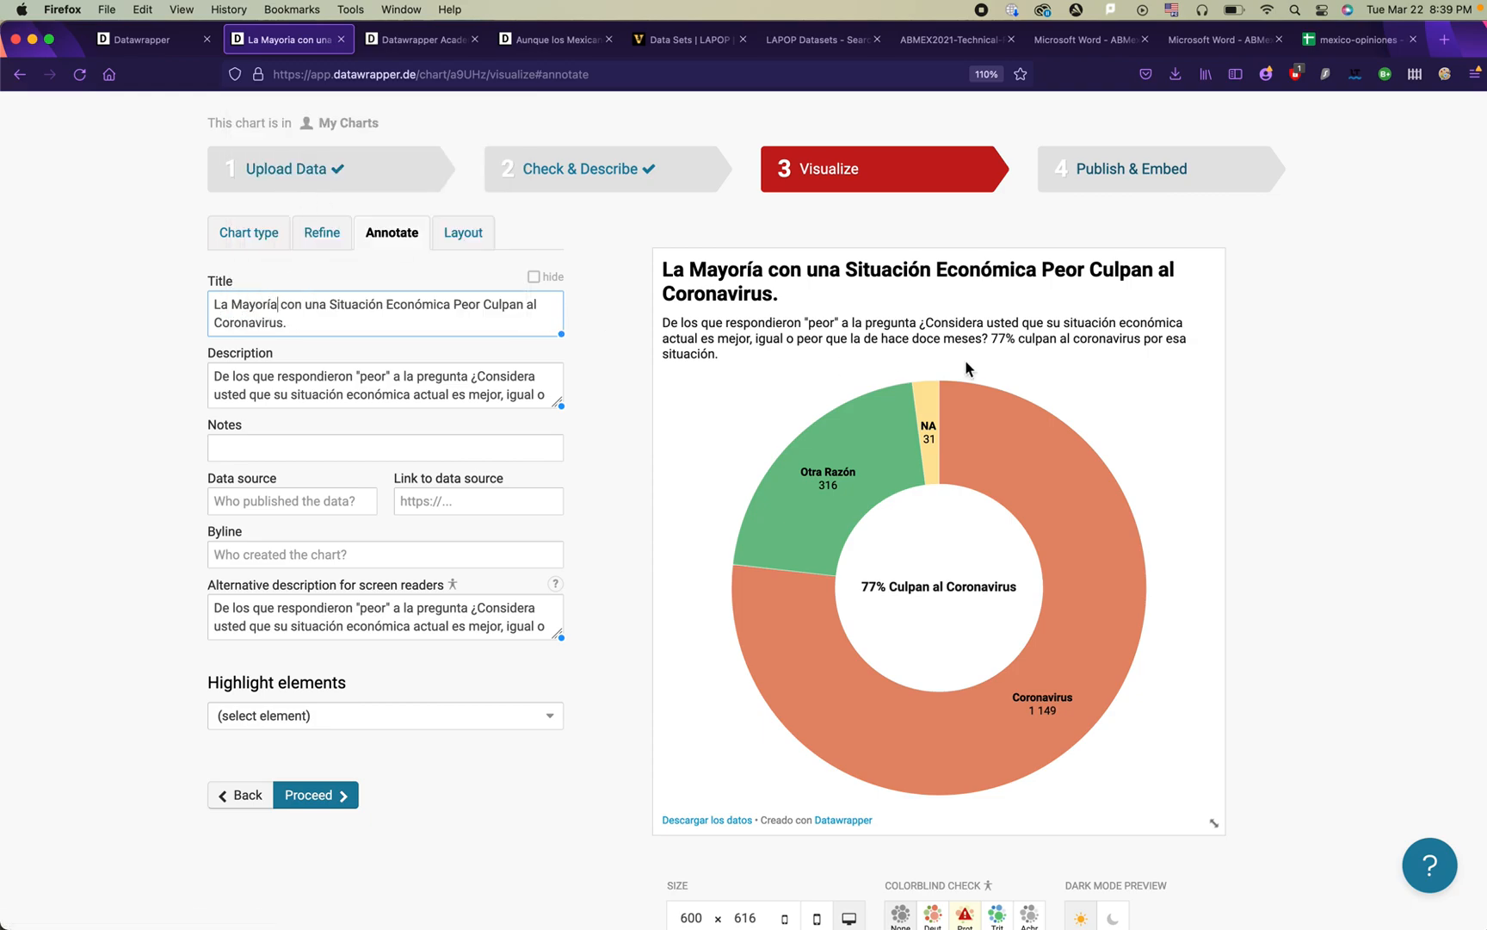
pyautogui.click(591, 728)
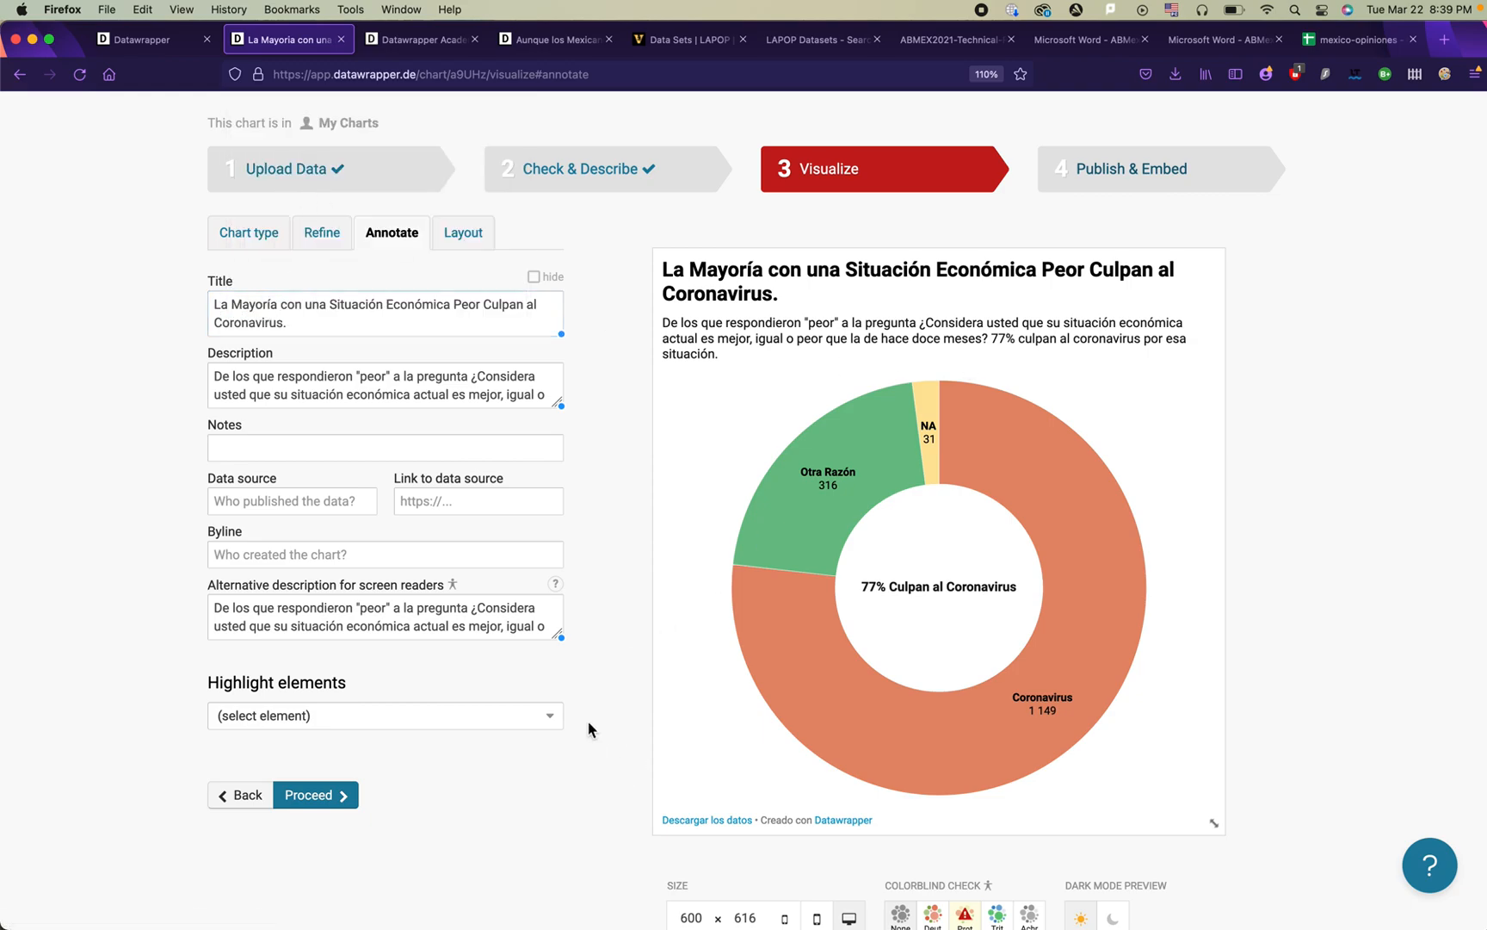
# Step: Switch the donut's labels to outside labels
pyautogui.click(344, 244)
pyautogui.scroll(-1, 379, 651)
pyautogui.scroll(-1, 378, 652)
pyautogui.click(229, 706)
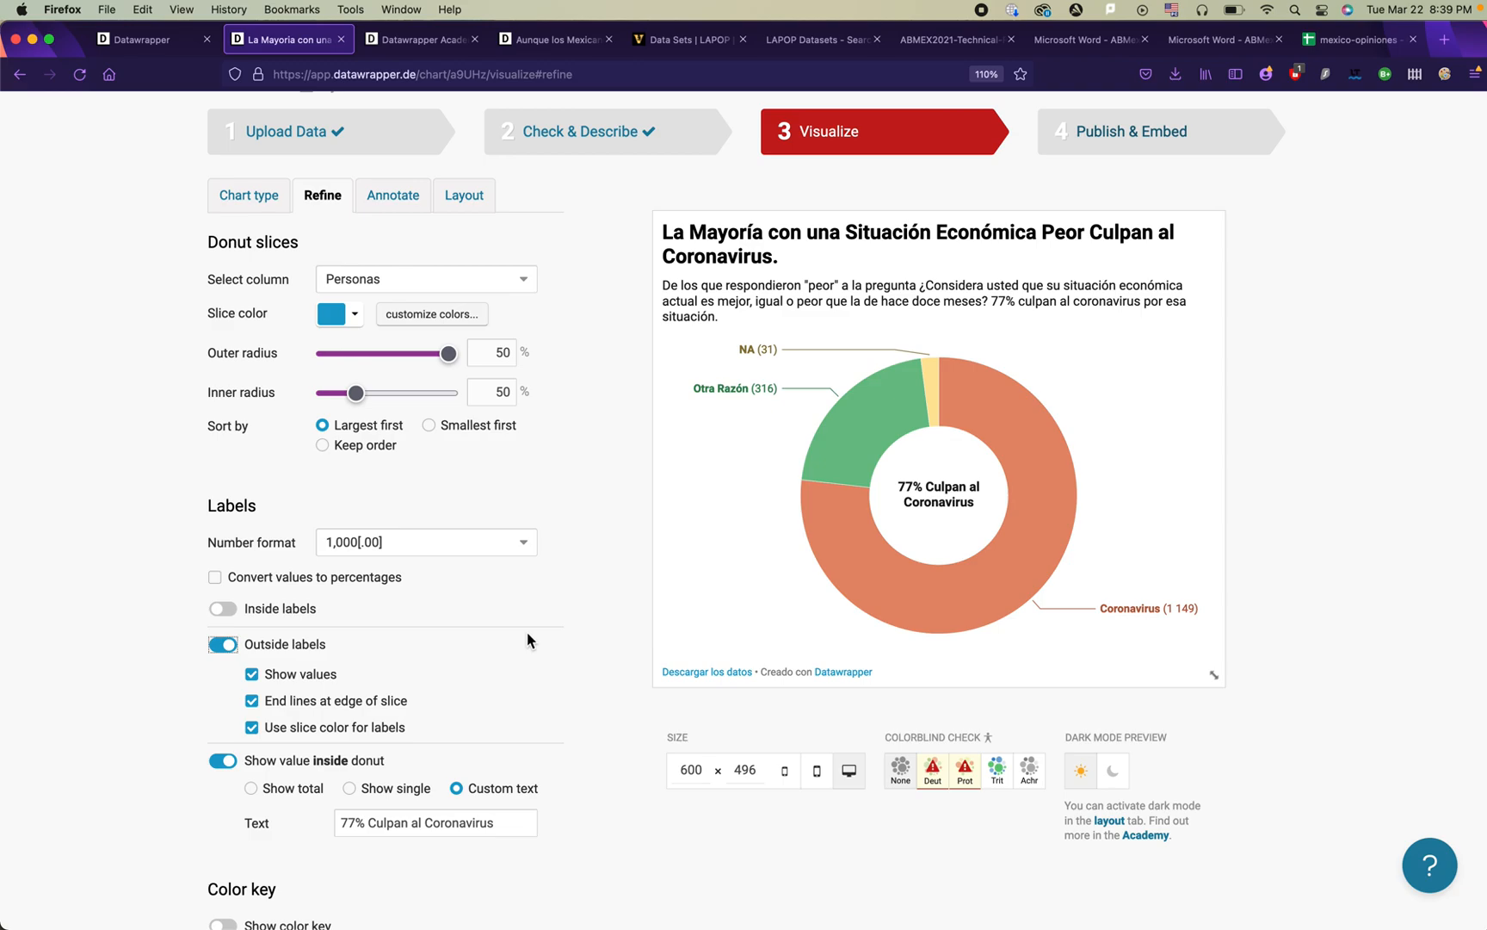
# Step: Link the chart's data source to the LAPOP Datasets page address, datasets.americasbarometer.org/database/index.php?freeUser=true
pyautogui.click(393, 195)
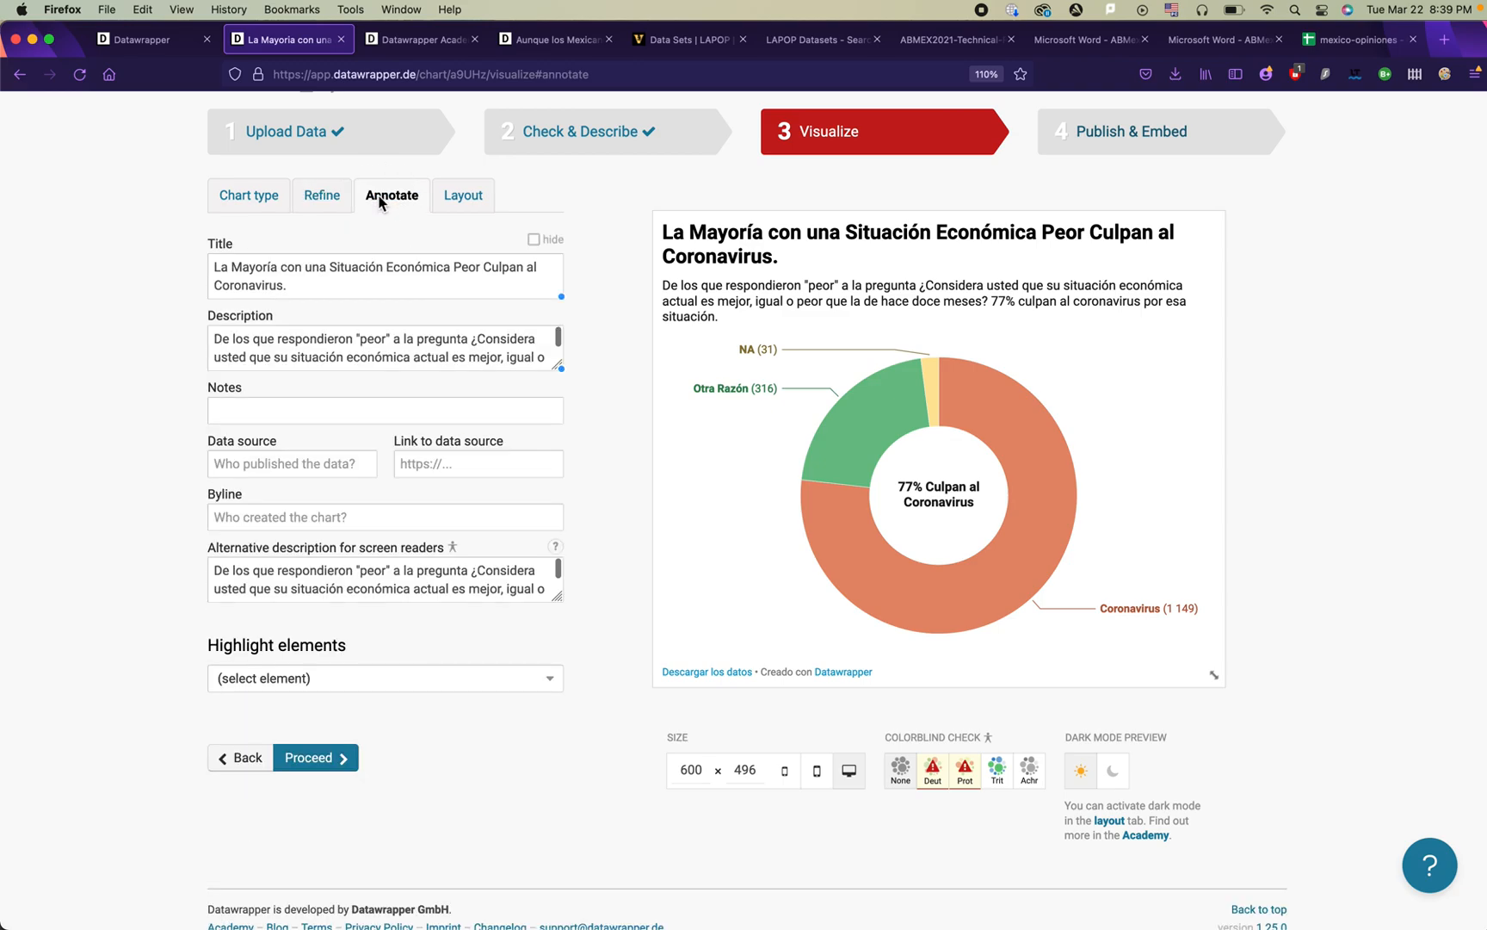
pyautogui.scroll(-2, 402, 360)
pyautogui.moveTo(403, 360); pyautogui.dragTo(410, 349)
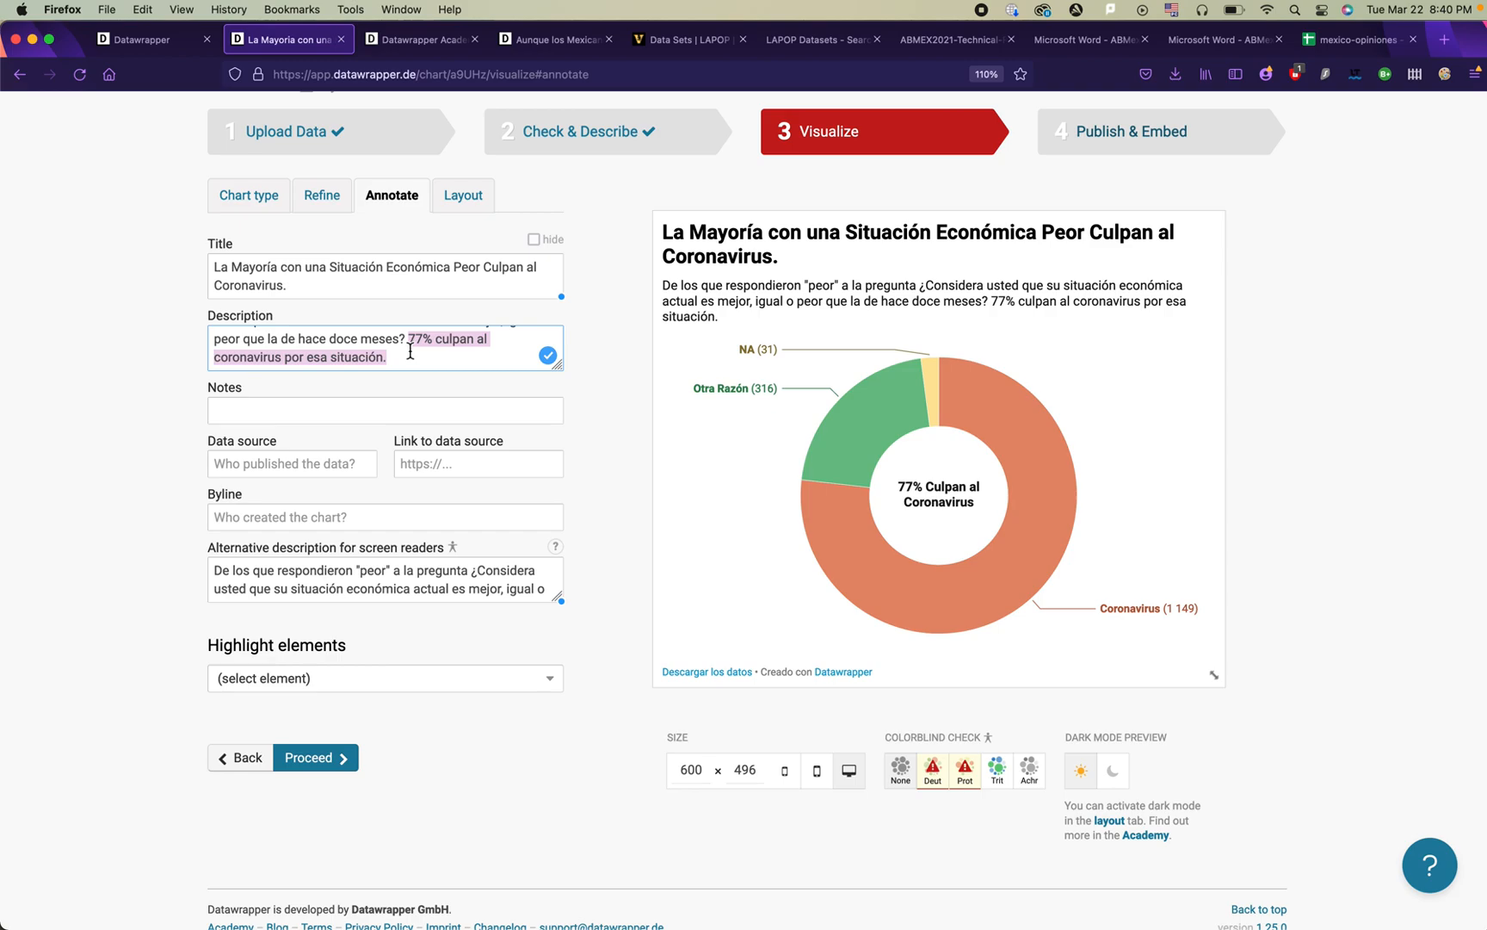
pyautogui.click(411, 360)
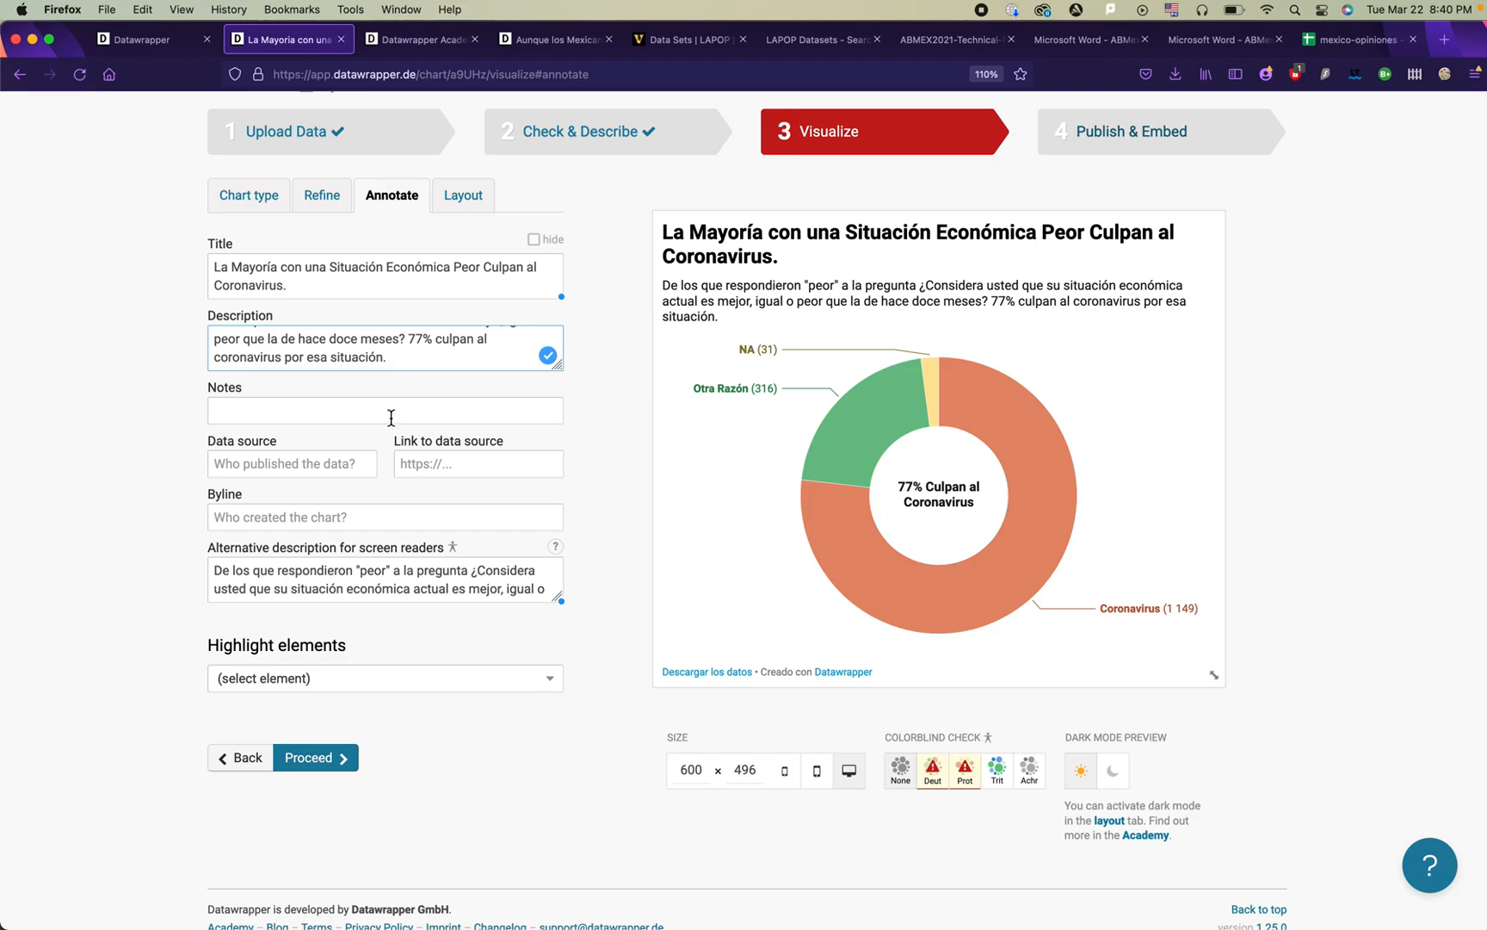
pyautogui.click(433, 463)
pyautogui.click(328, 477)
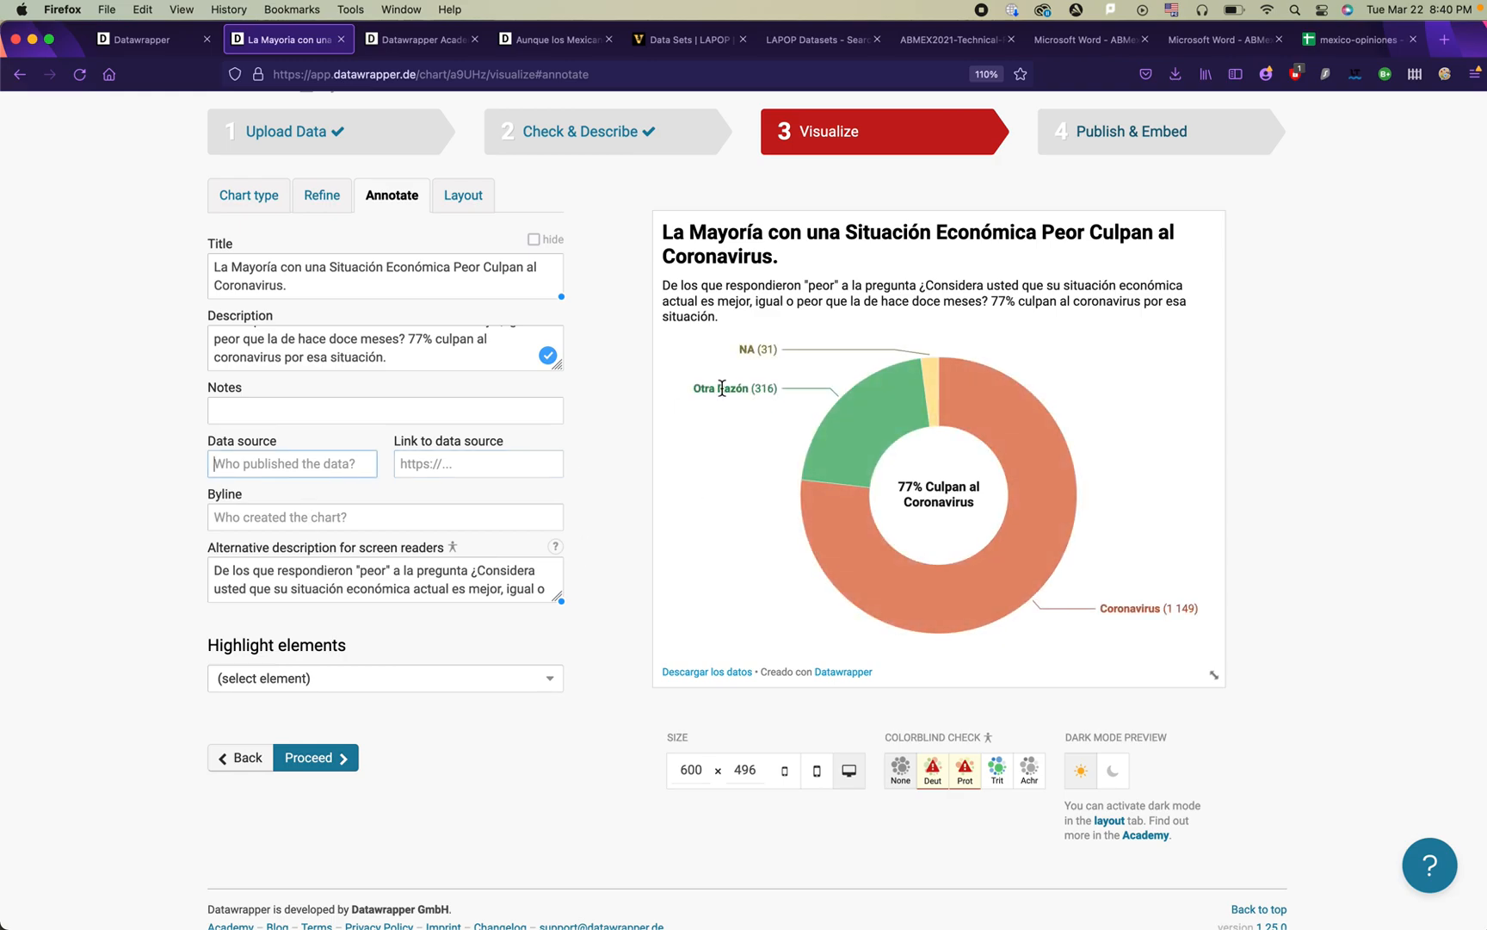
pyautogui.click(778, 43)
pyautogui.click(647, 76)
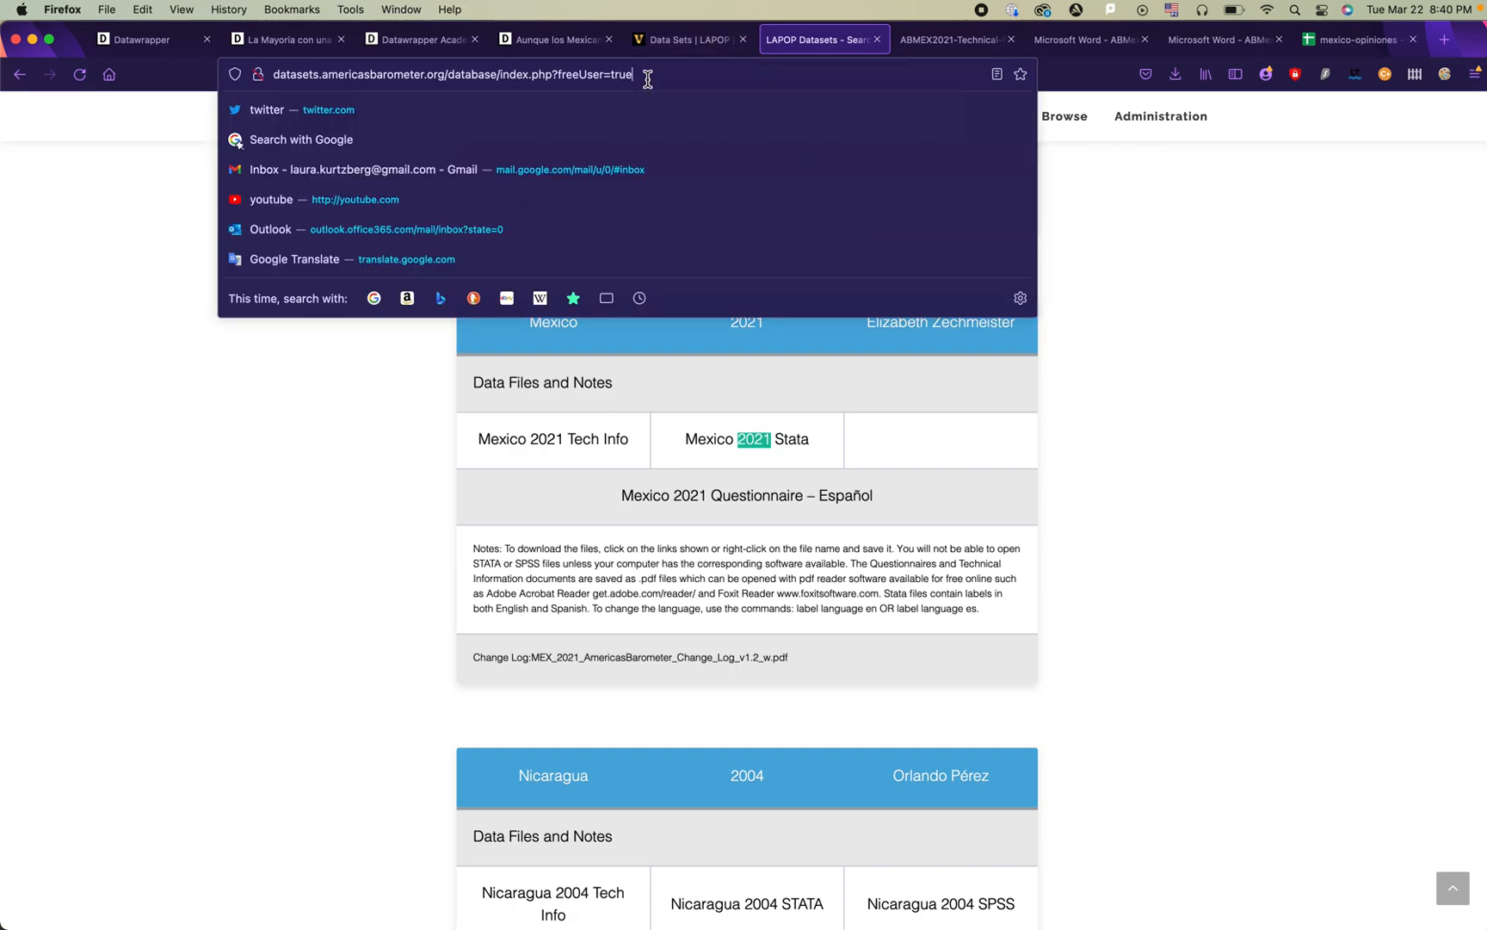
pyautogui.press('super+a')
pyautogui.click(399, 39)
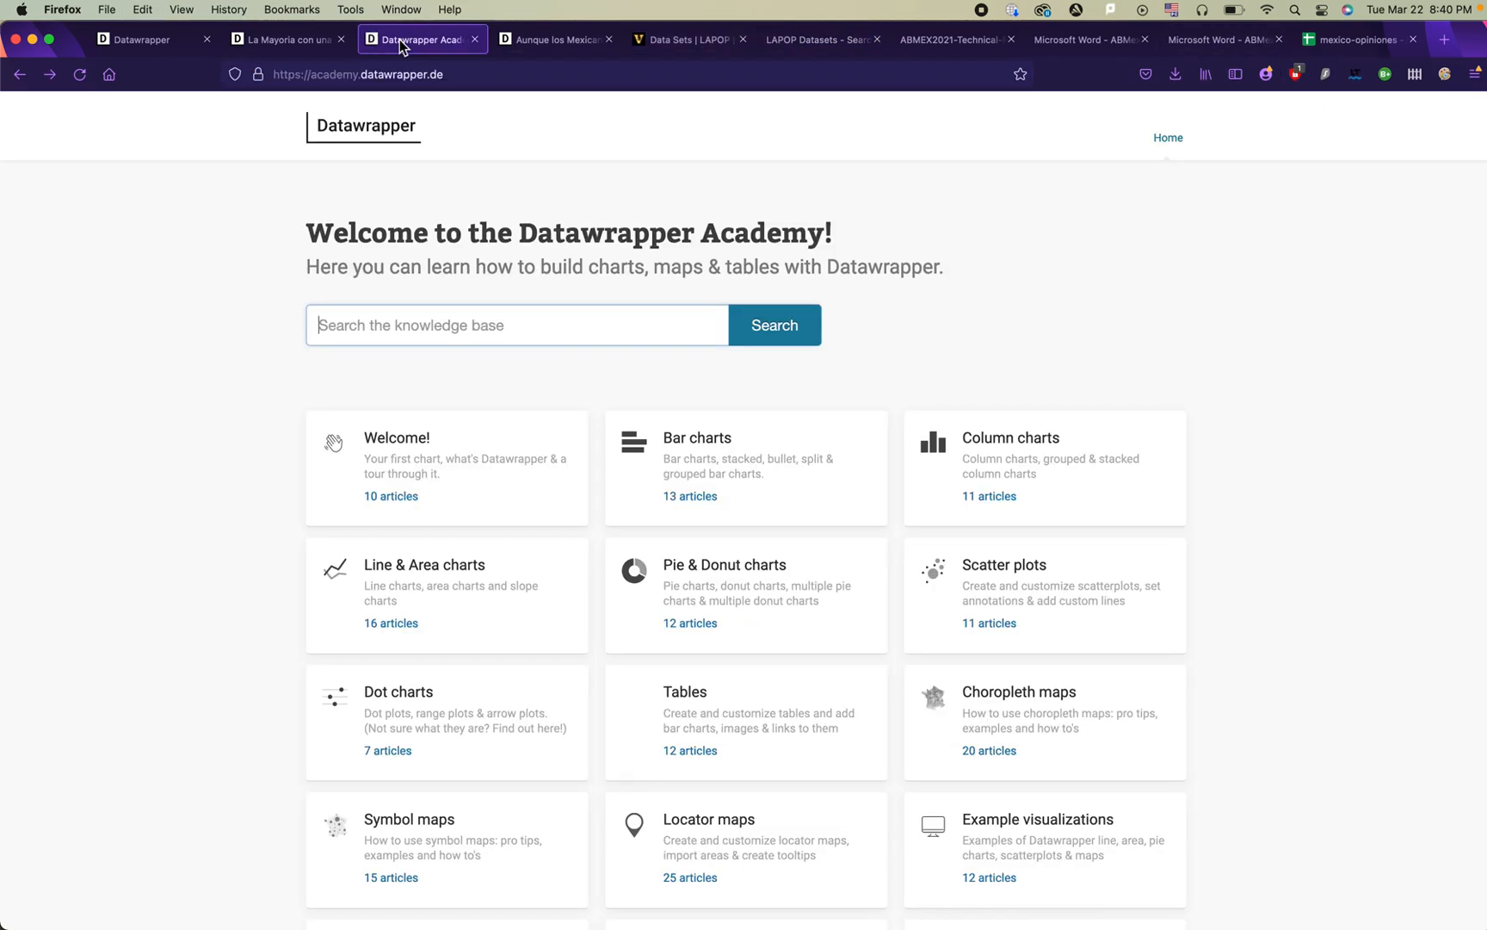
pyautogui.click(286, 43)
pyautogui.click(433, 463)
pyautogui.press('super+v')
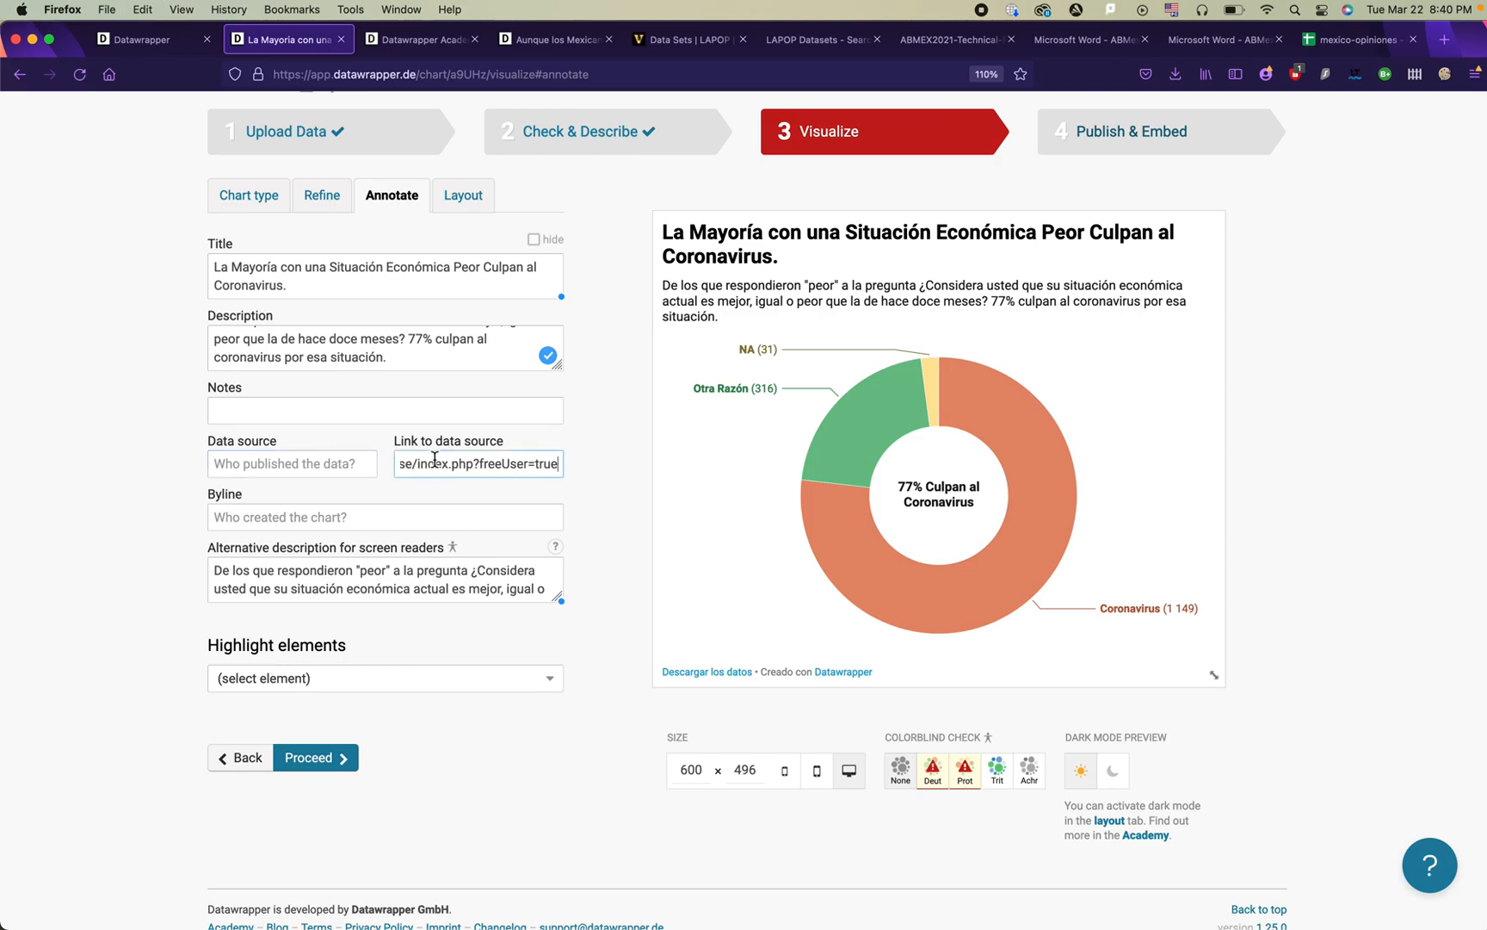
# Step: Name LAPOP as the data source and enter the chart author's full name as the byline
pyautogui.click(284, 465)
pyautogui.write('LAPOP')
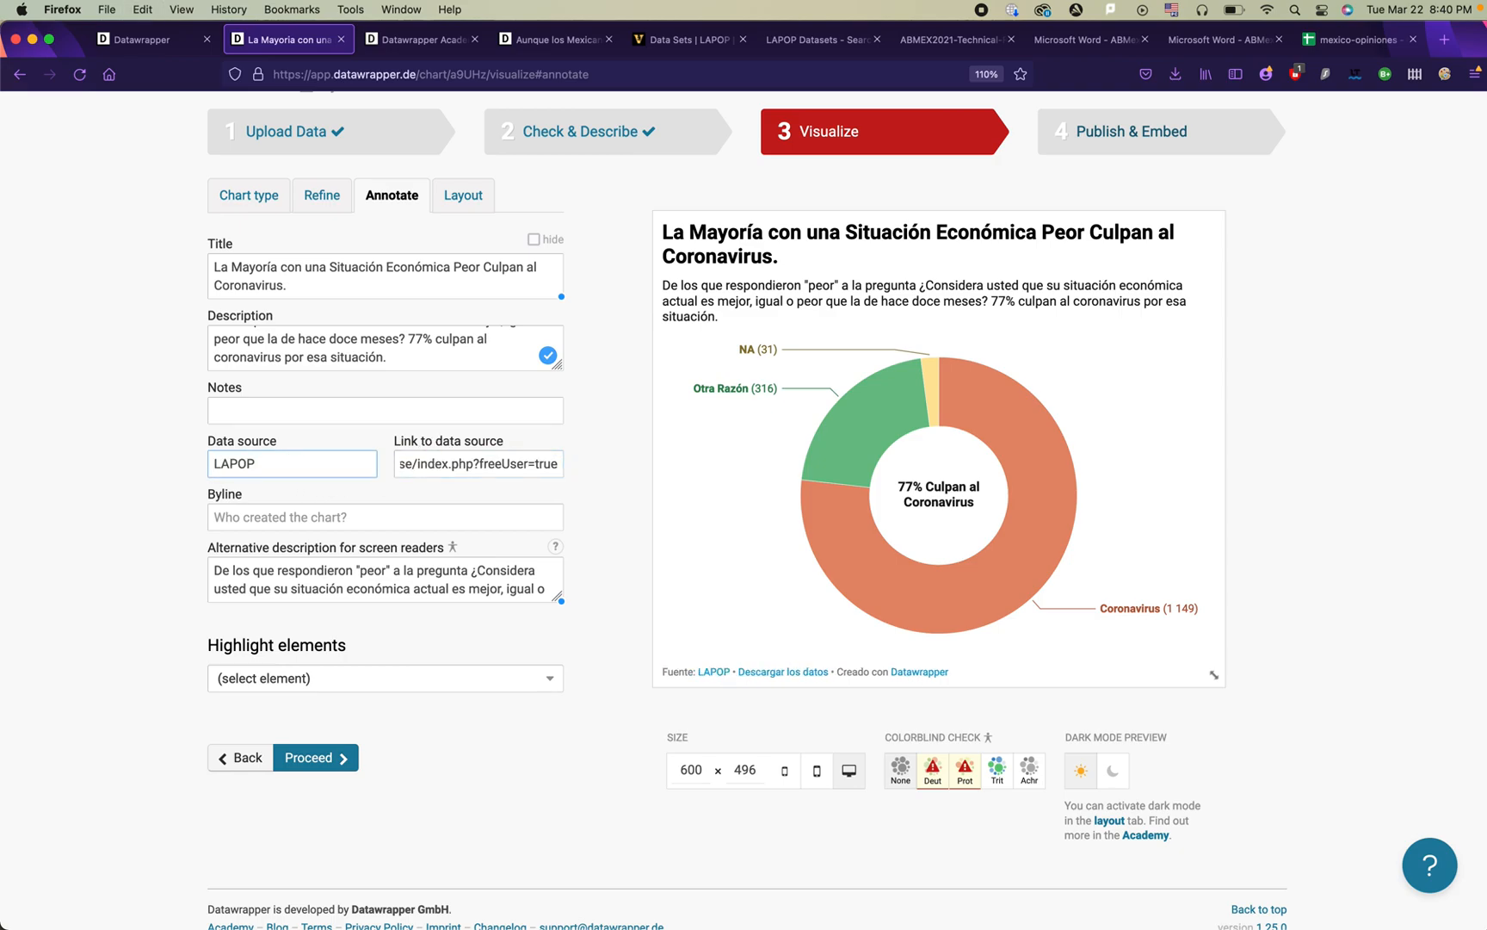
pyautogui.click(344, 514)
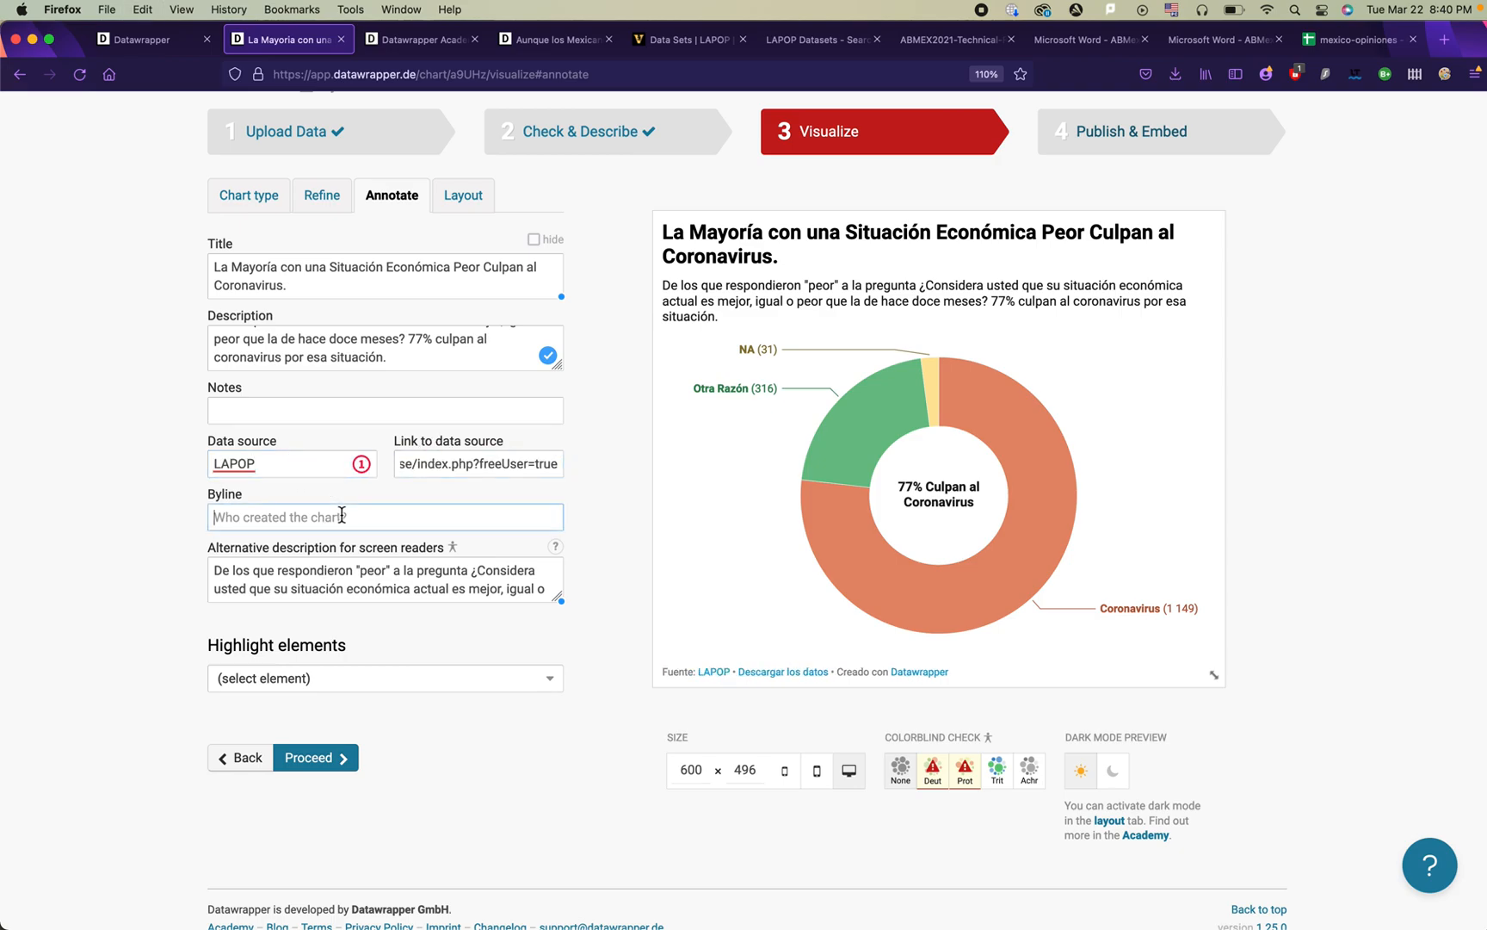
pyautogui.write('lu')
pyautogui.press('BackSpace')
pyautogui.press('BackSpace')
pyautogui.write('Laura')
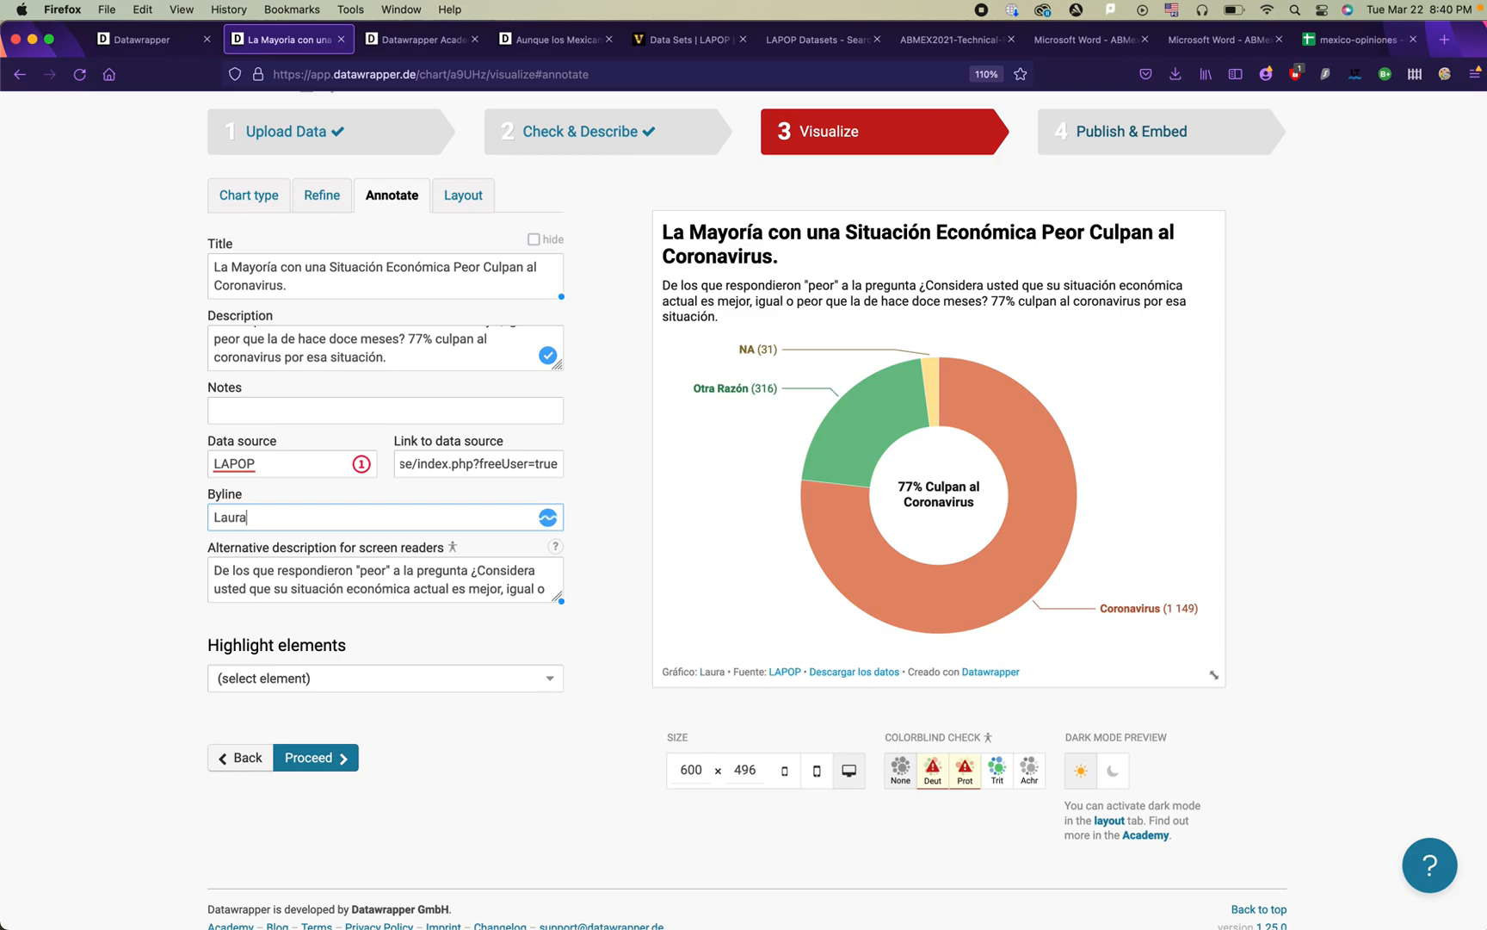
pyautogui.write(' Kurtzberg')
pyautogui.click(556, 760)
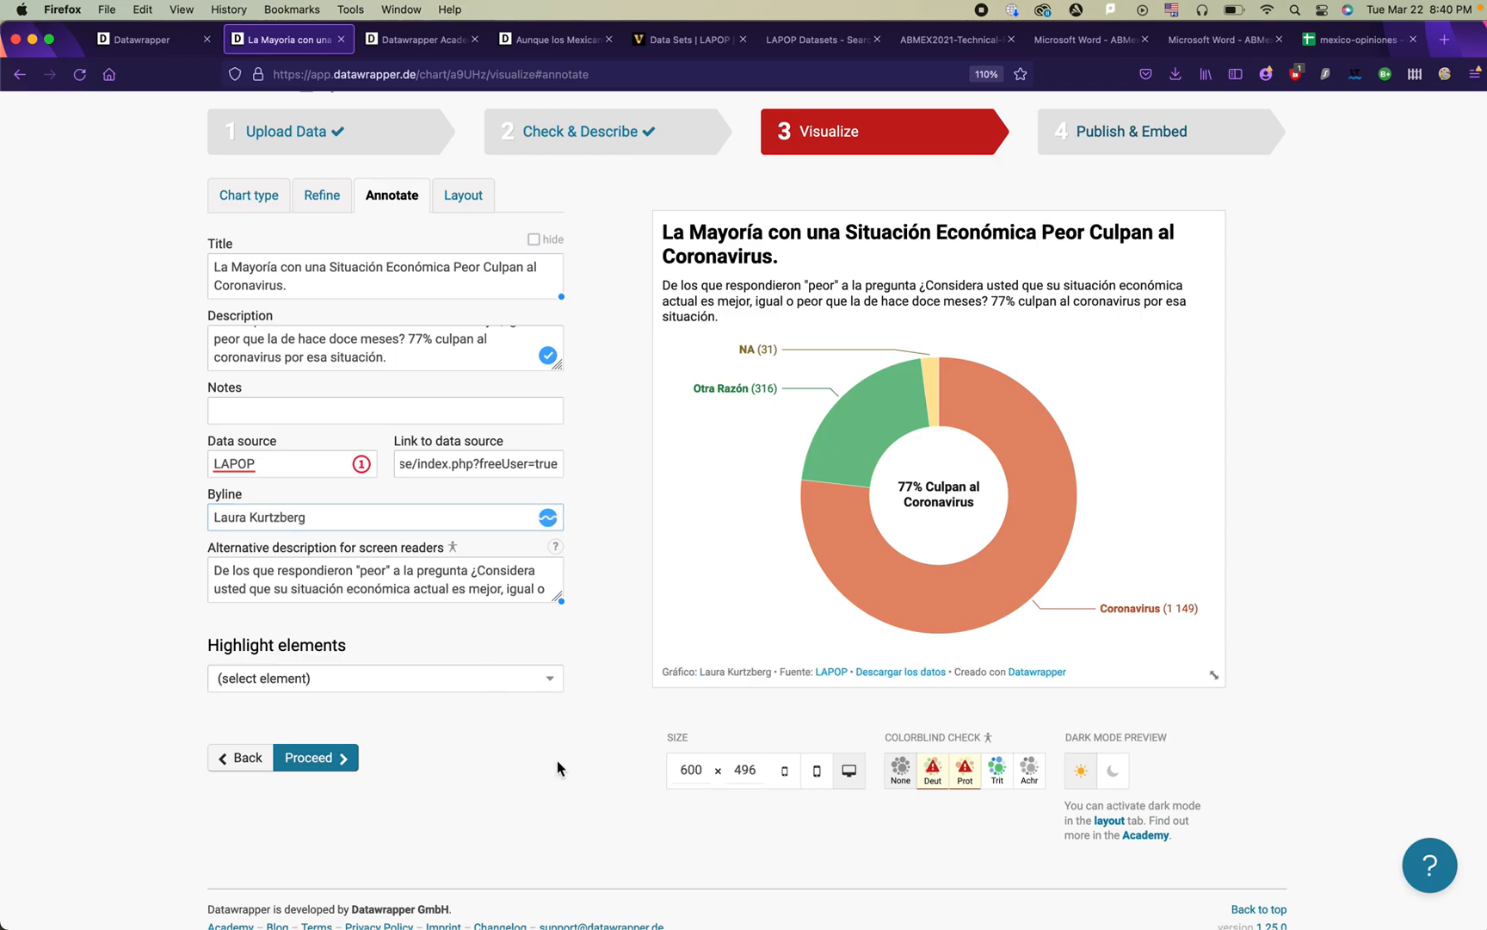
# Step: Try highlighting the Coronavirus element in the donut and remove that highlight
pyautogui.click(477, 677)
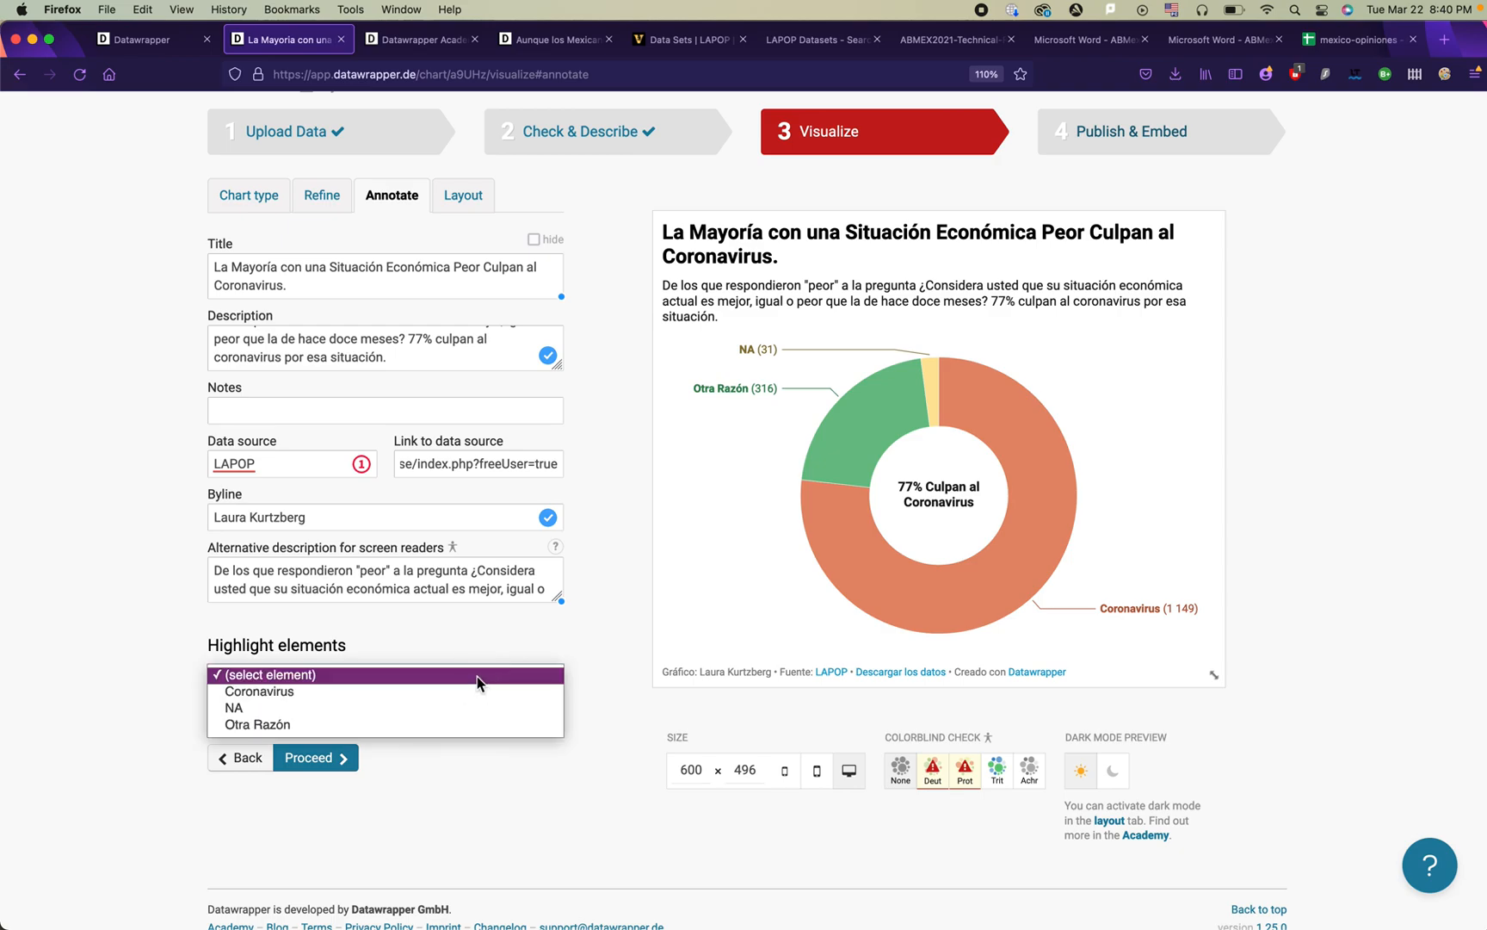
pyautogui.press('Escape')
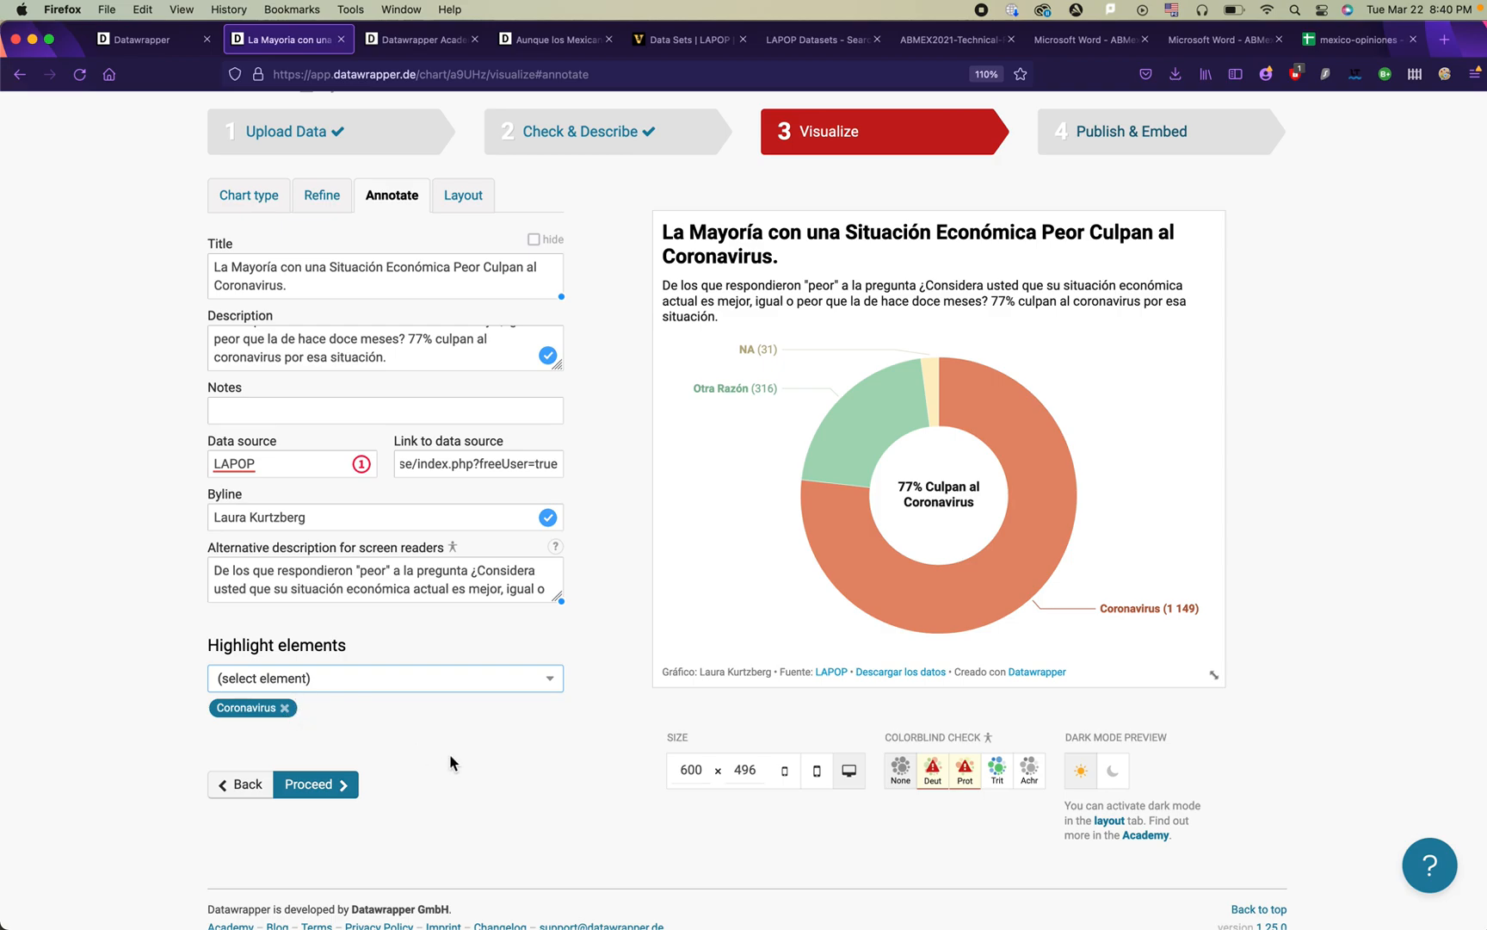
pyautogui.click(284, 707)
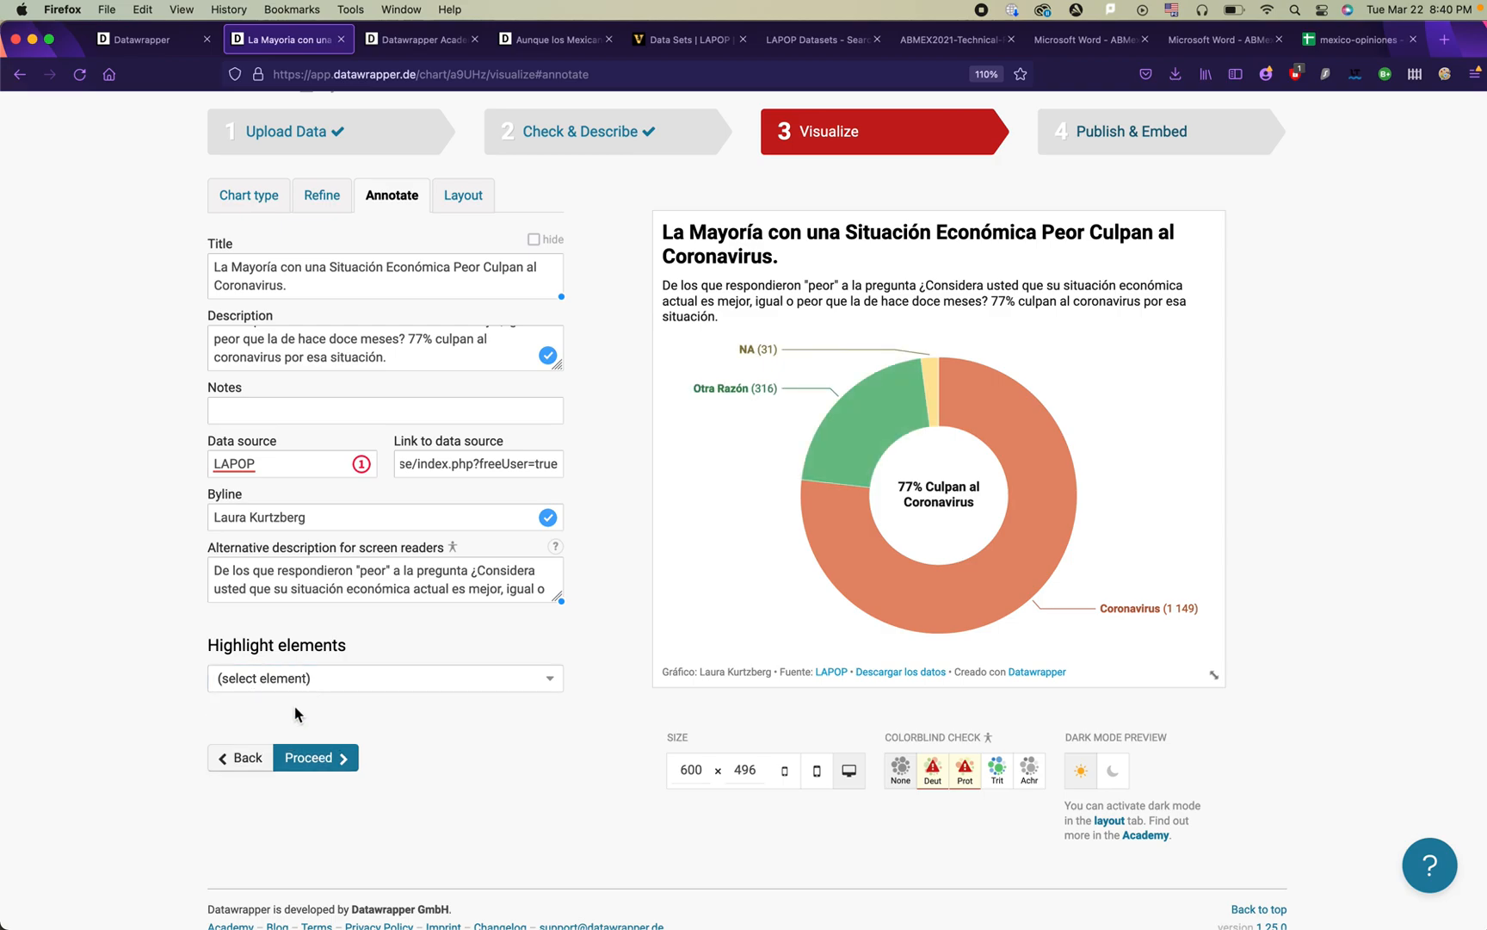
# Step: Preview the donut's colors with the colorblind checks for deuteranopia and protanopia
pyautogui.click(934, 790)
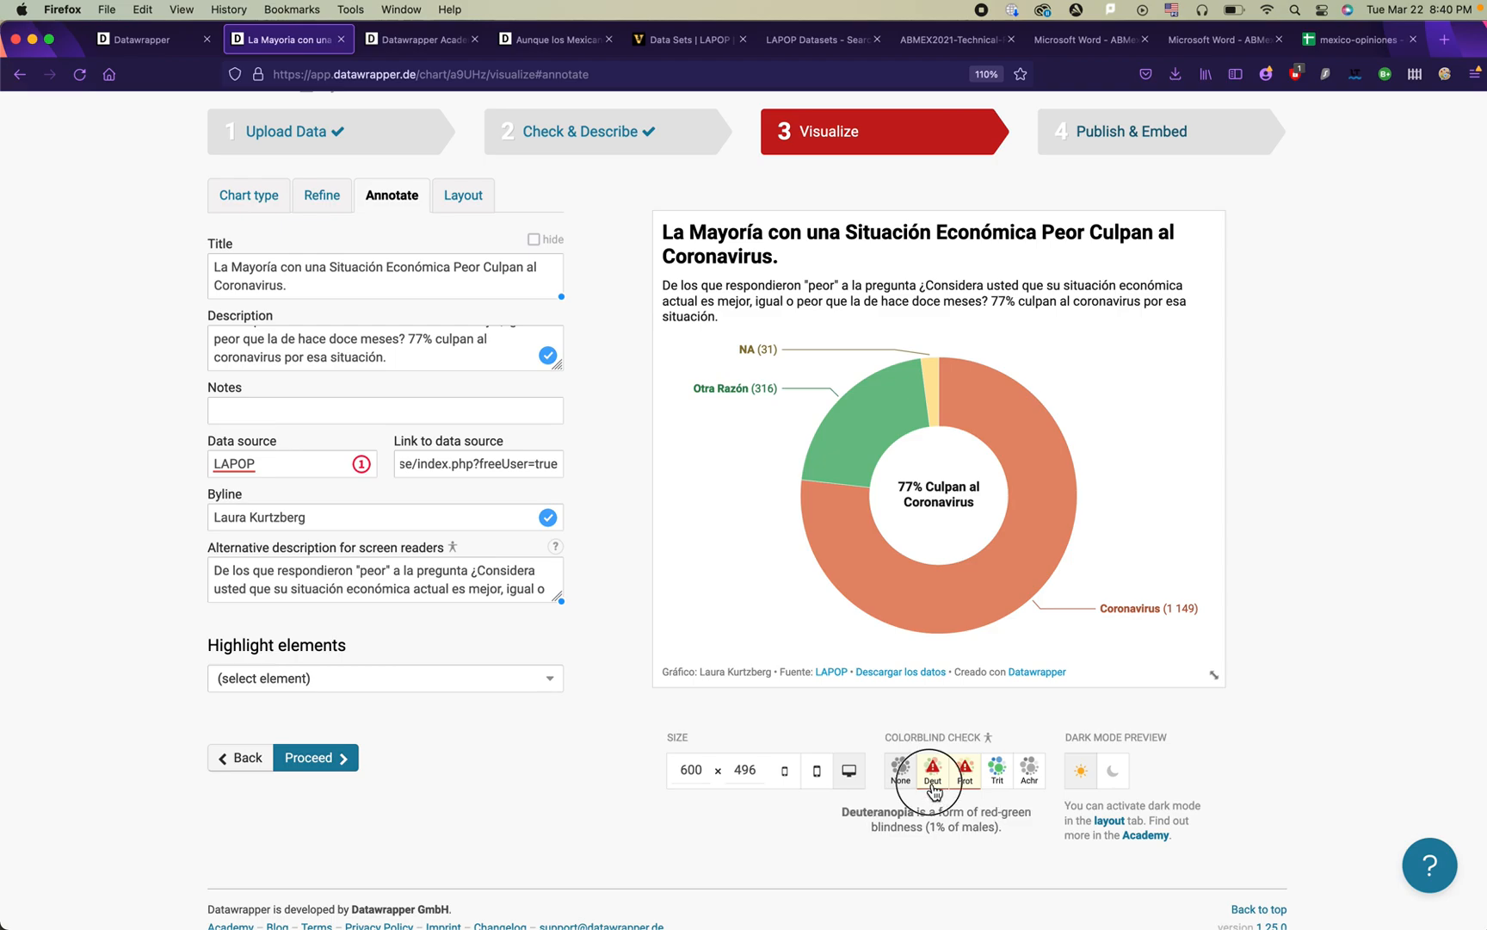
pyautogui.click(963, 785)
pyautogui.click(962, 786)
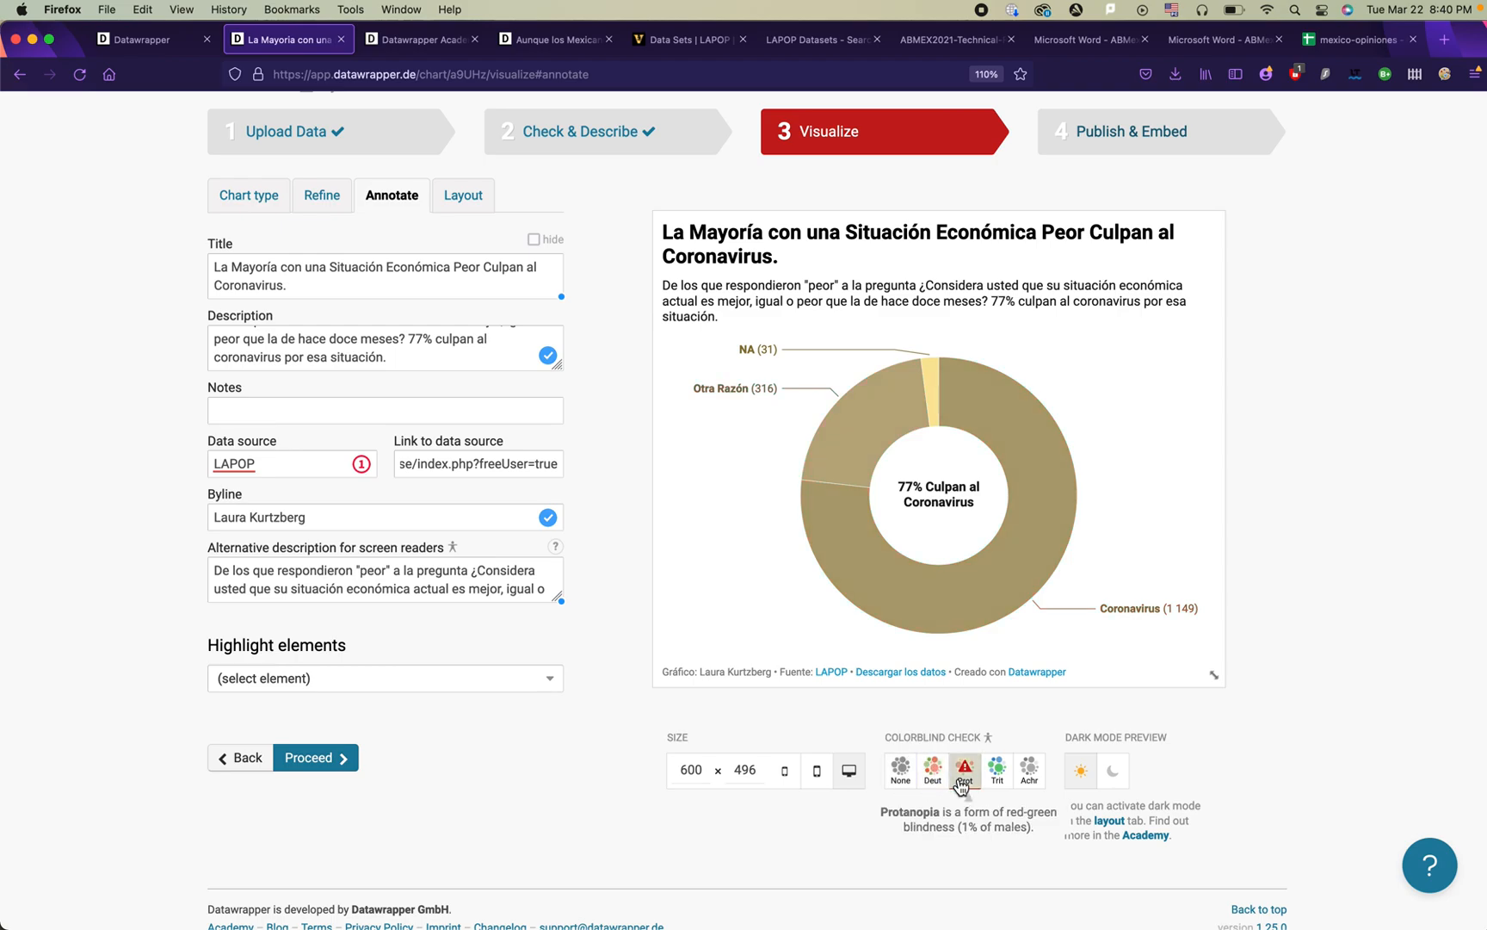
pyautogui.click(961, 786)
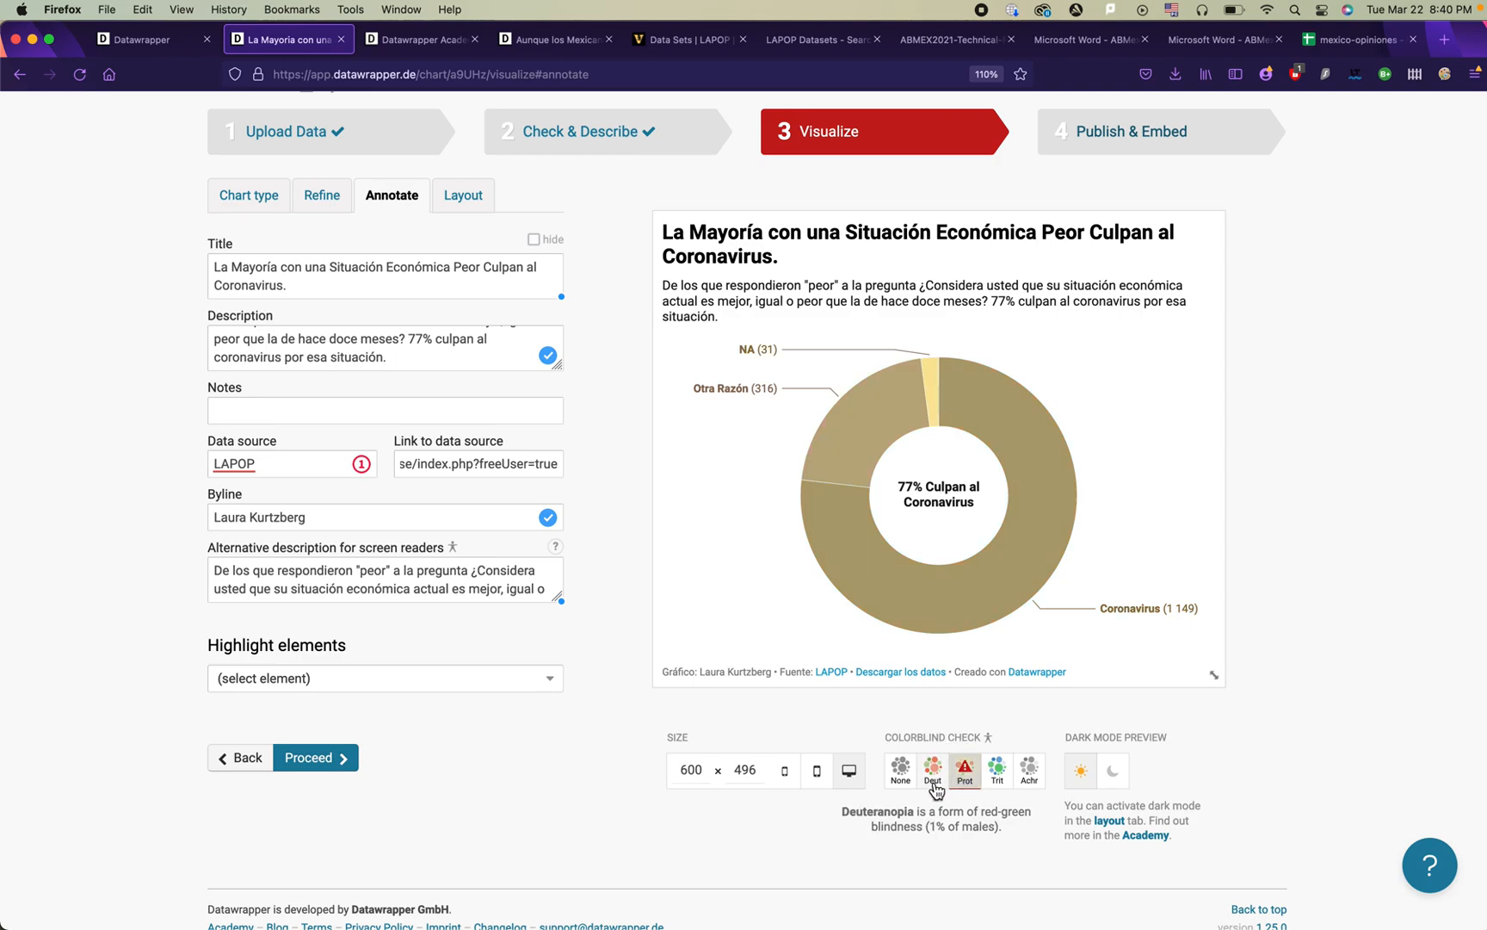
pyautogui.click(964, 784)
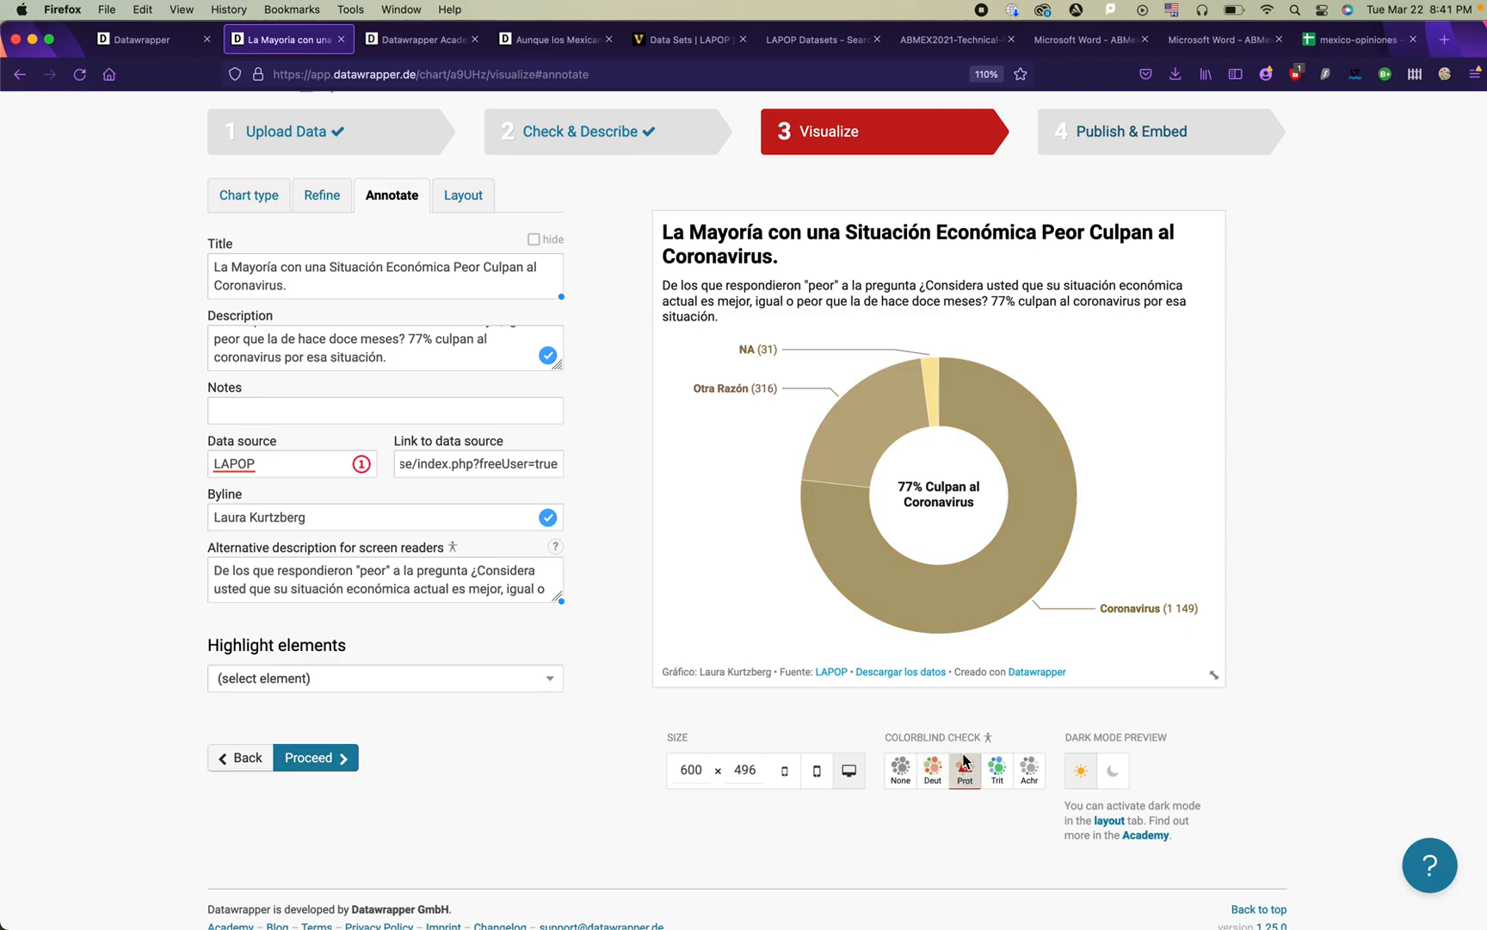
# Step: Compare the donut's normal colors with the achromatopsia and protanopia colorblind previews, leaving the protanopia check active
pyautogui.click(964, 783)
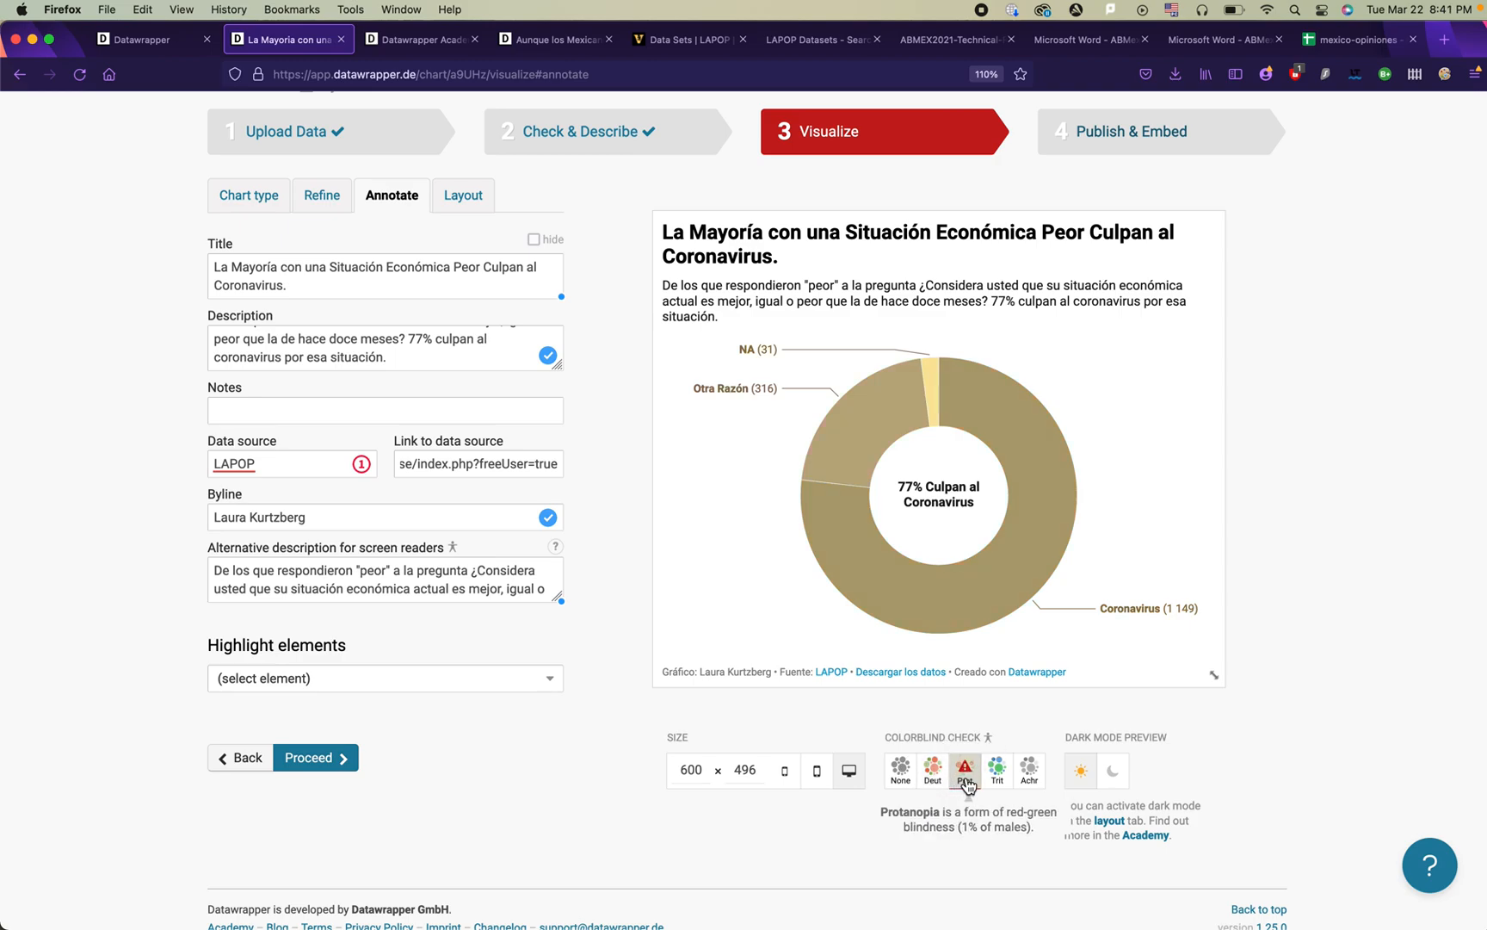
pyautogui.click(902, 775)
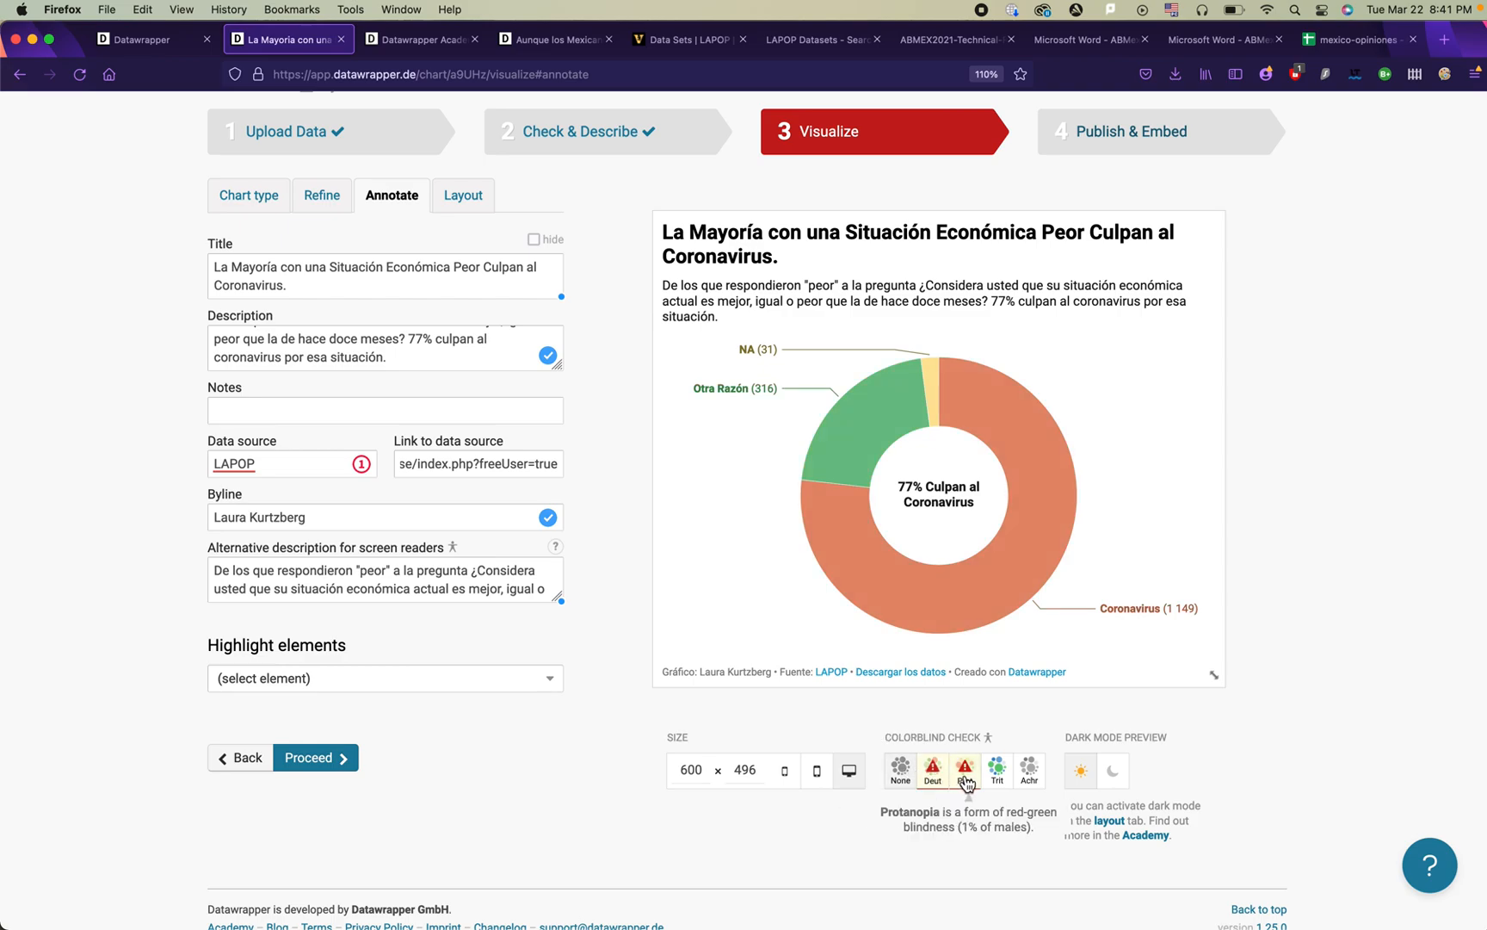
pyautogui.click(318, 194)
pyautogui.click(1030, 770)
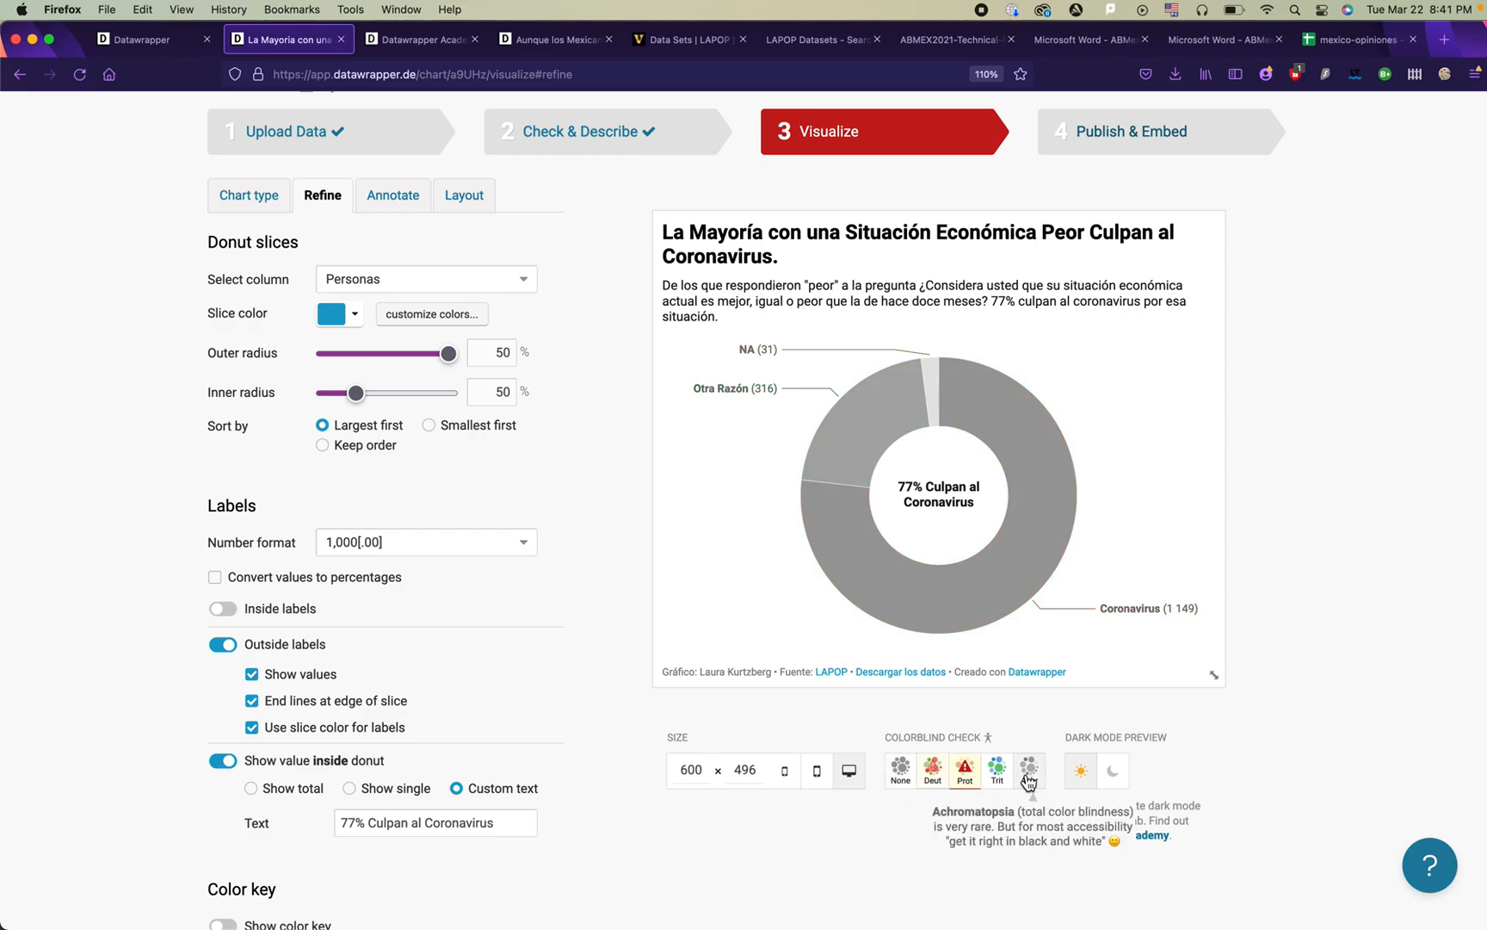
pyautogui.click(965, 770)
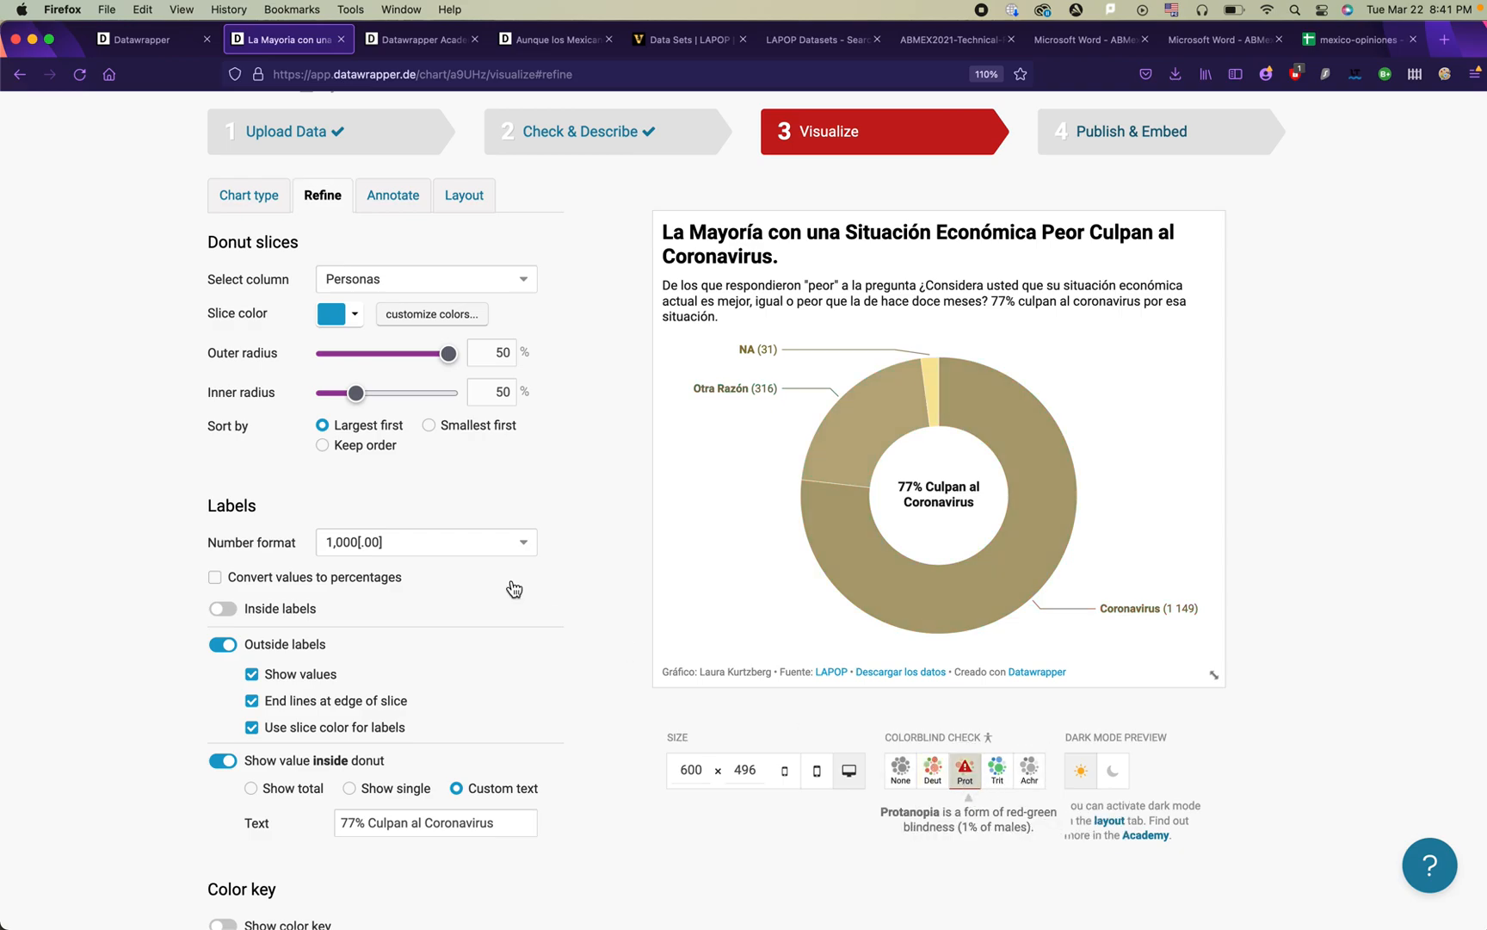
# Step: Open the custom slice colors and select the Coronavirus element for a color change
pyautogui.click(436, 318)
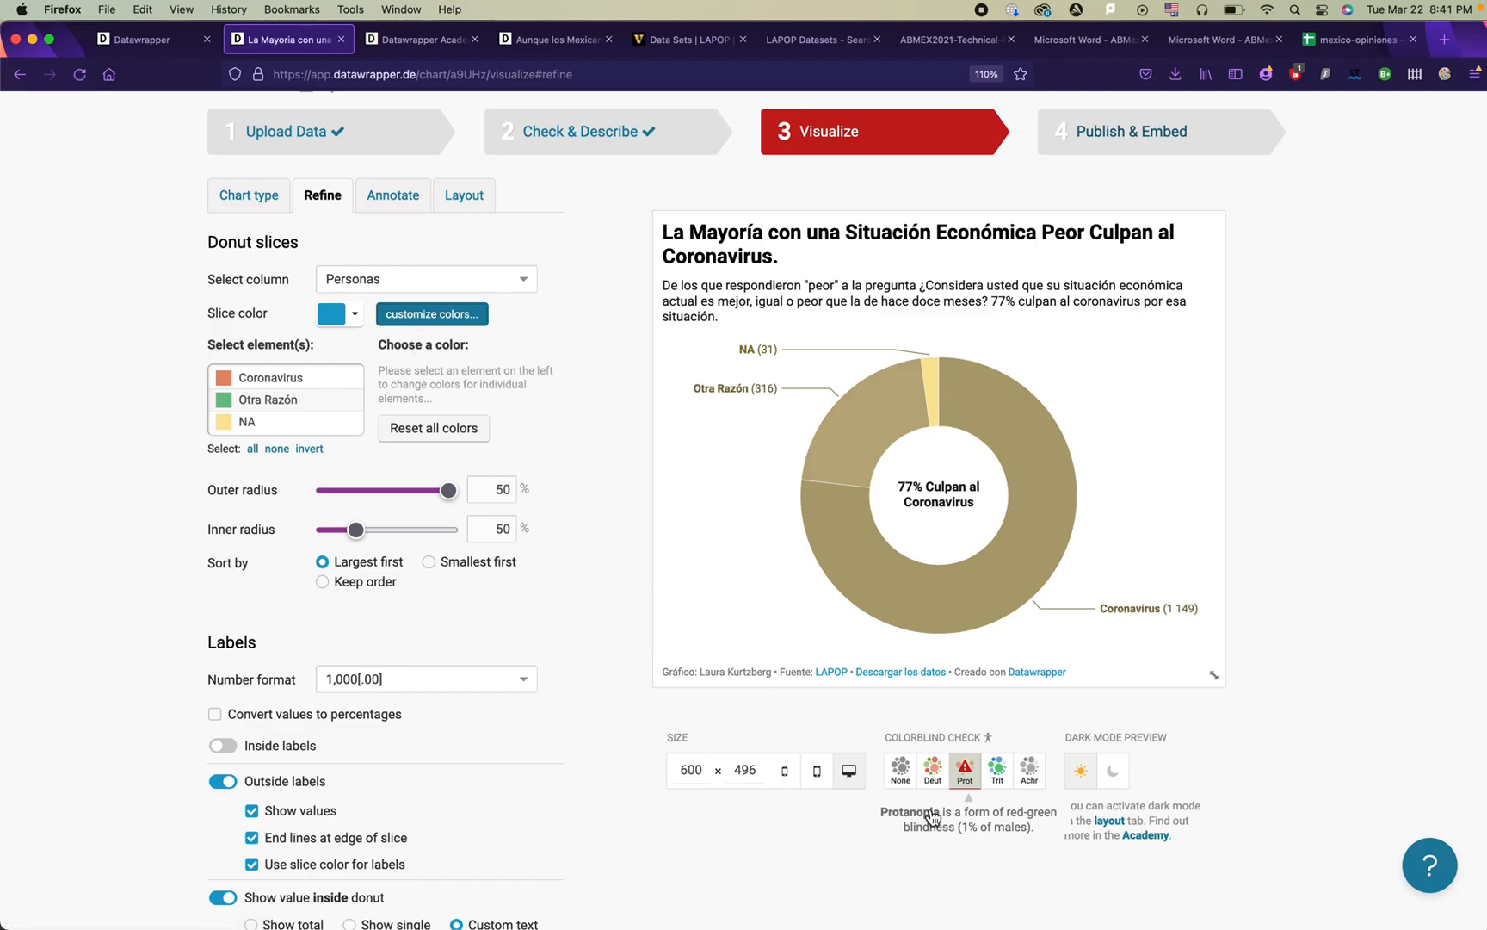
pyautogui.click(270, 380)
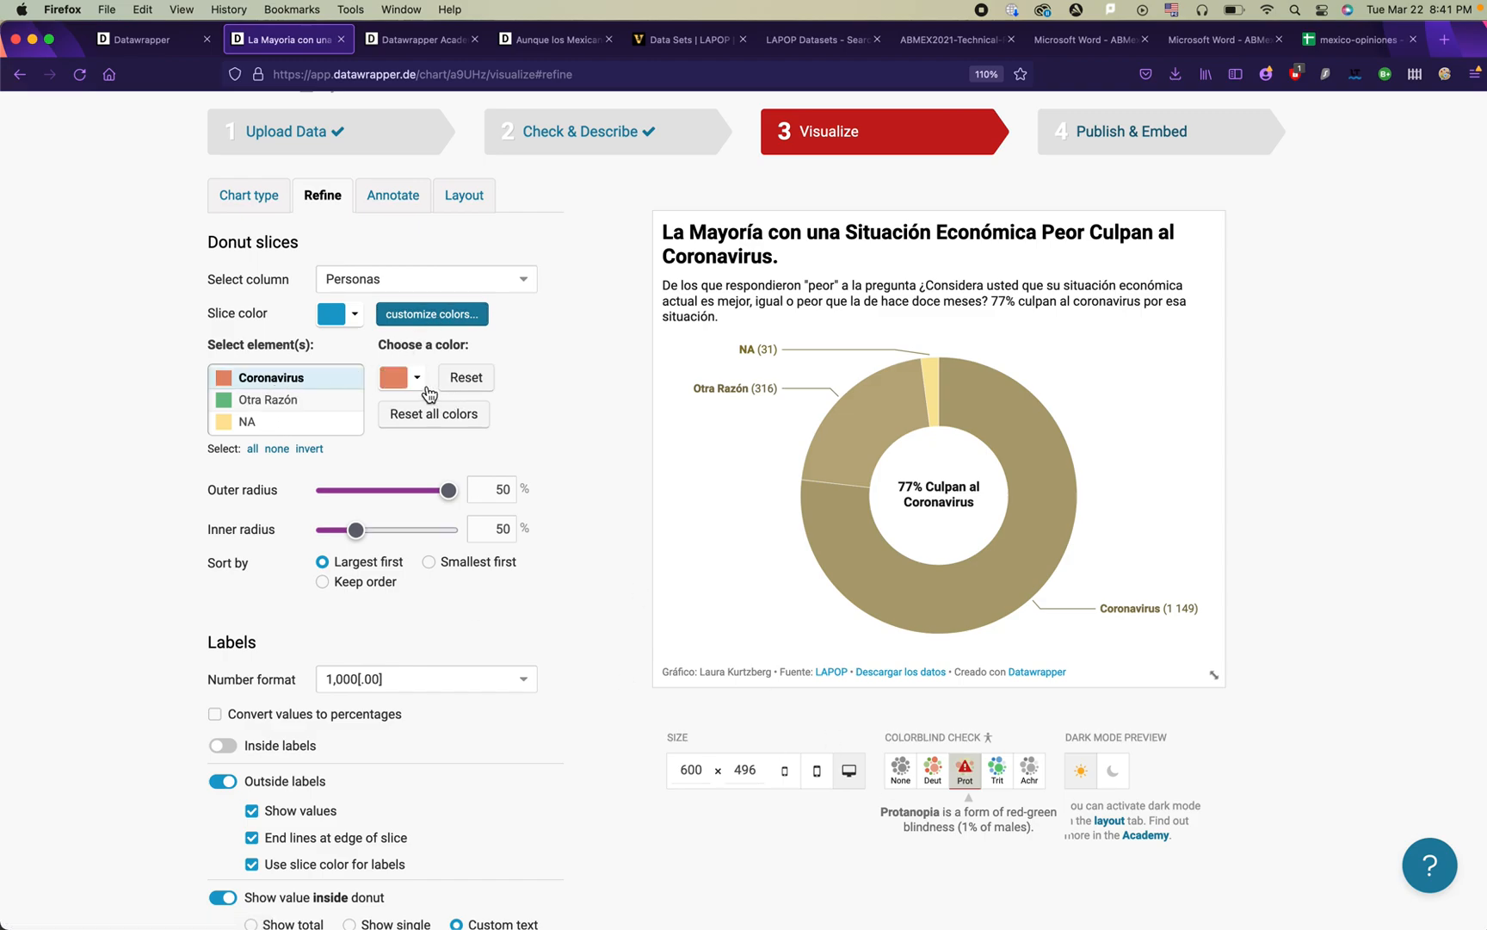